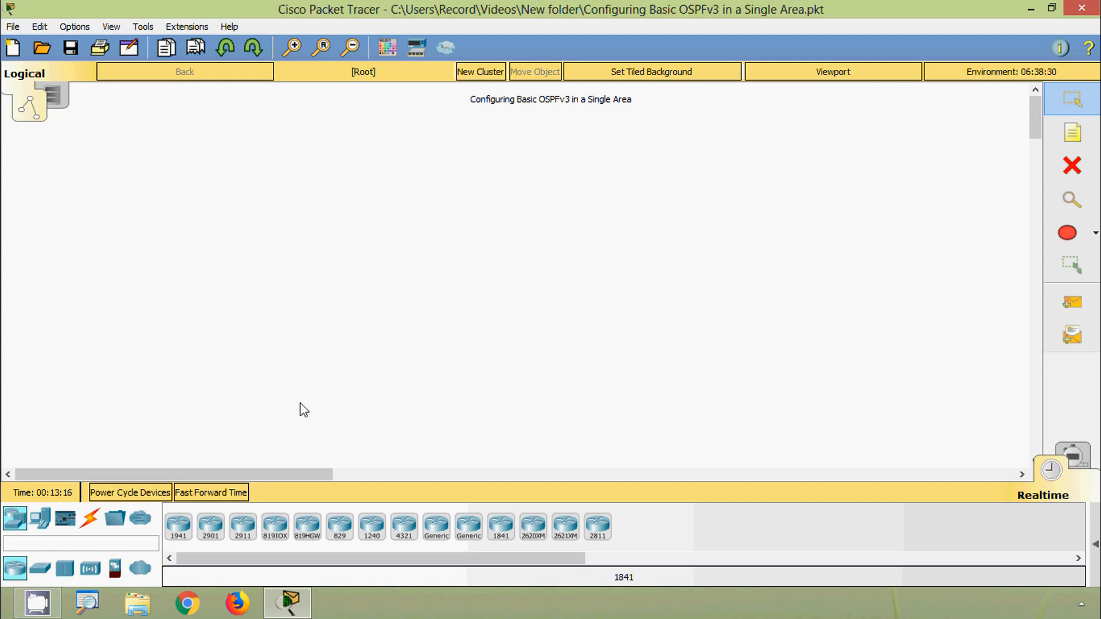
- Place three 1941 routers in the workspace, one in an upper row and two side by side beneath it
left_click(182, 523)
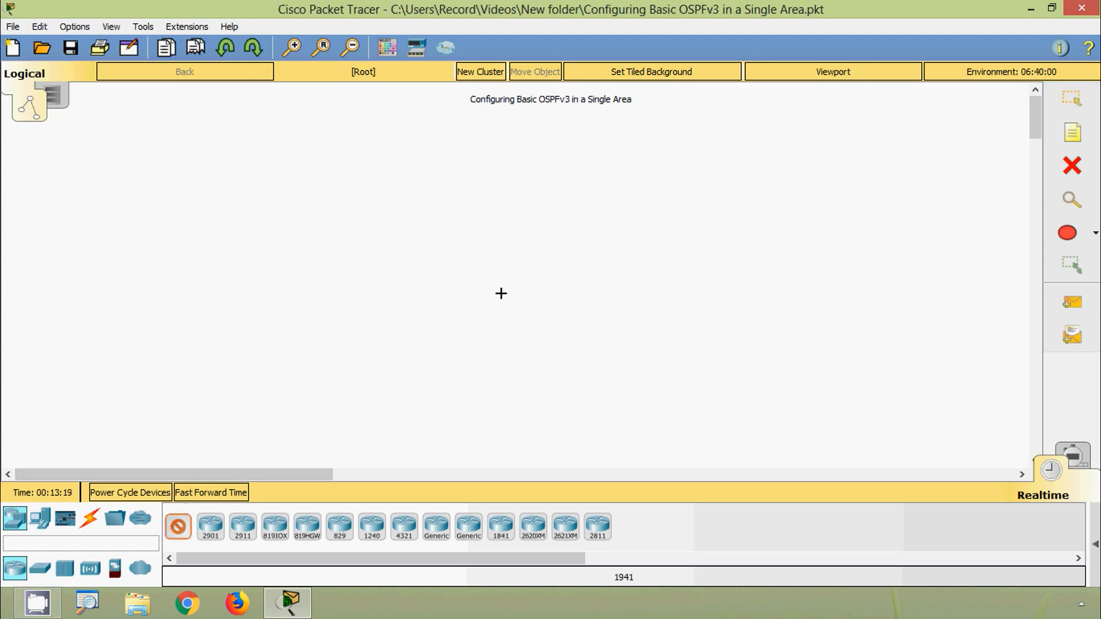
left_click(534, 168)
left_click(479, 225)
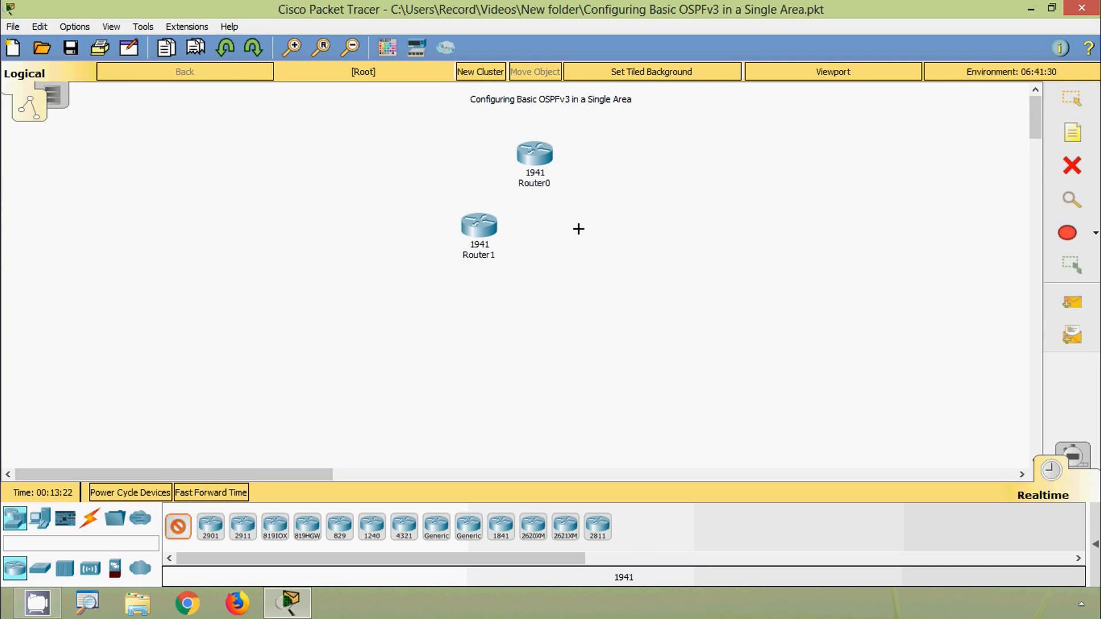
left_click(586, 226)
- Place three 2960-24TT switches, one beside the upper router and one on the outer side of each lower router
left_click(41, 569)
left_click(179, 525)
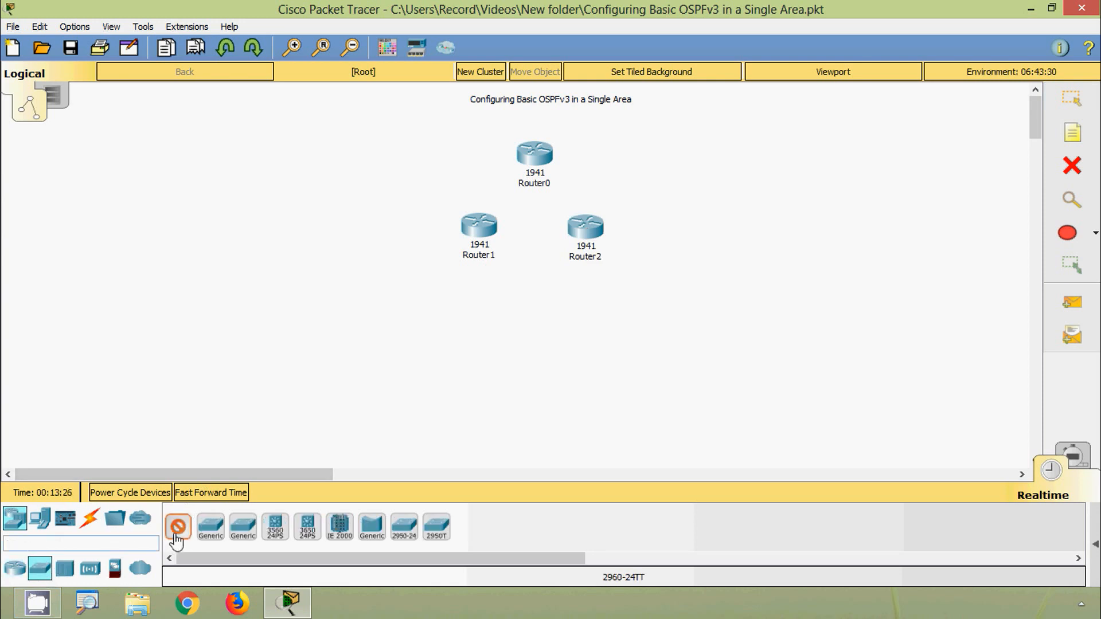
left_click(631, 150)
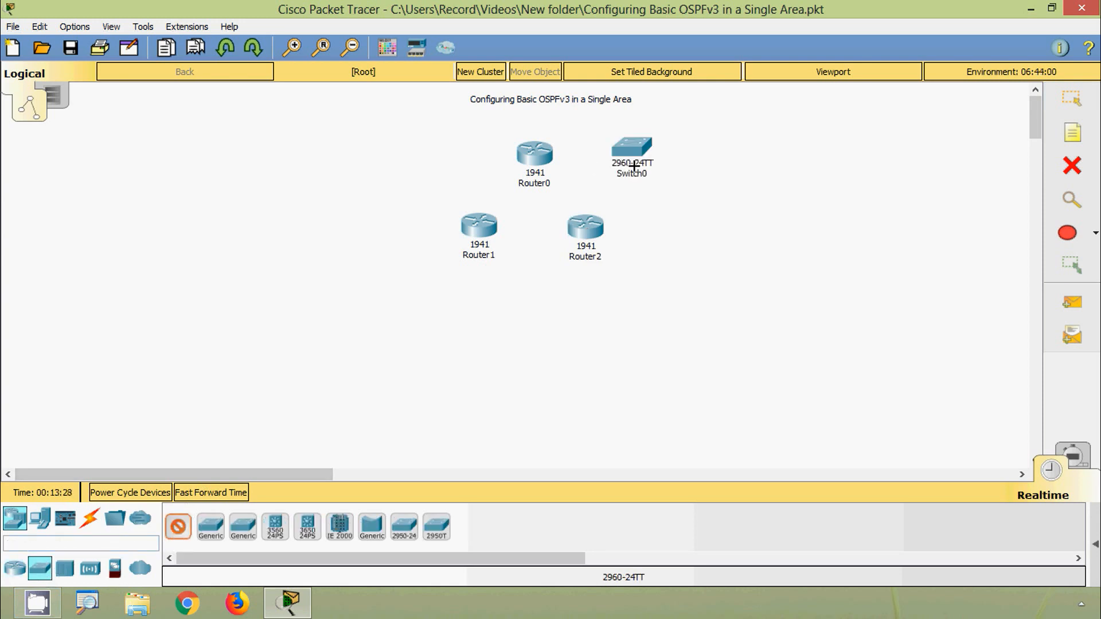
left_click(680, 229)
left_click(390, 225)
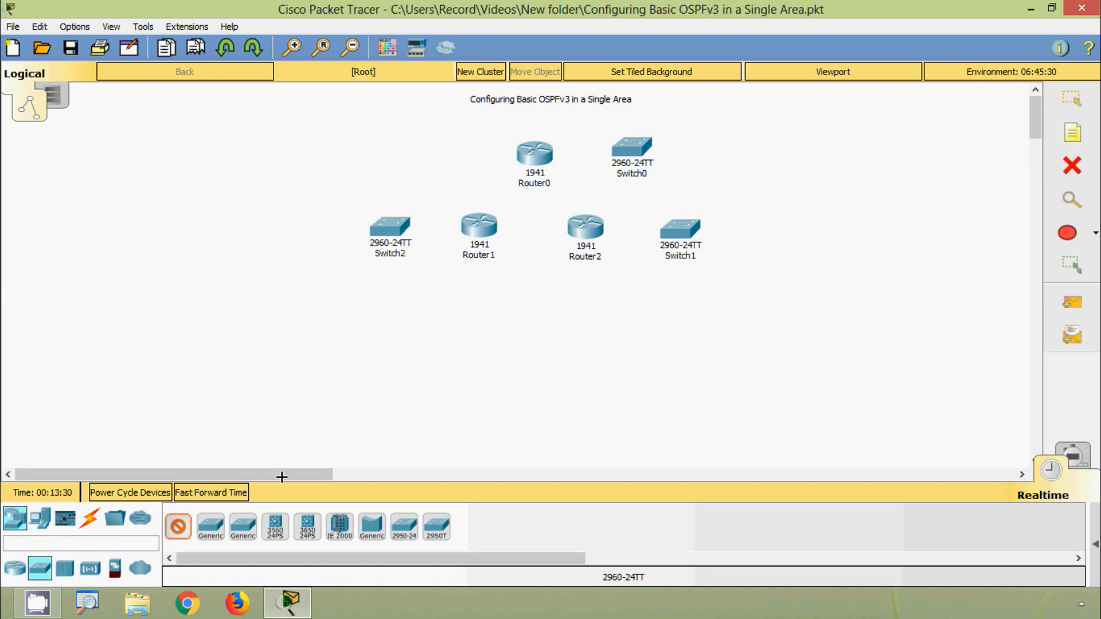
- Place three PC-PT computers, one on the outer side of each switch
left_click(40, 519)
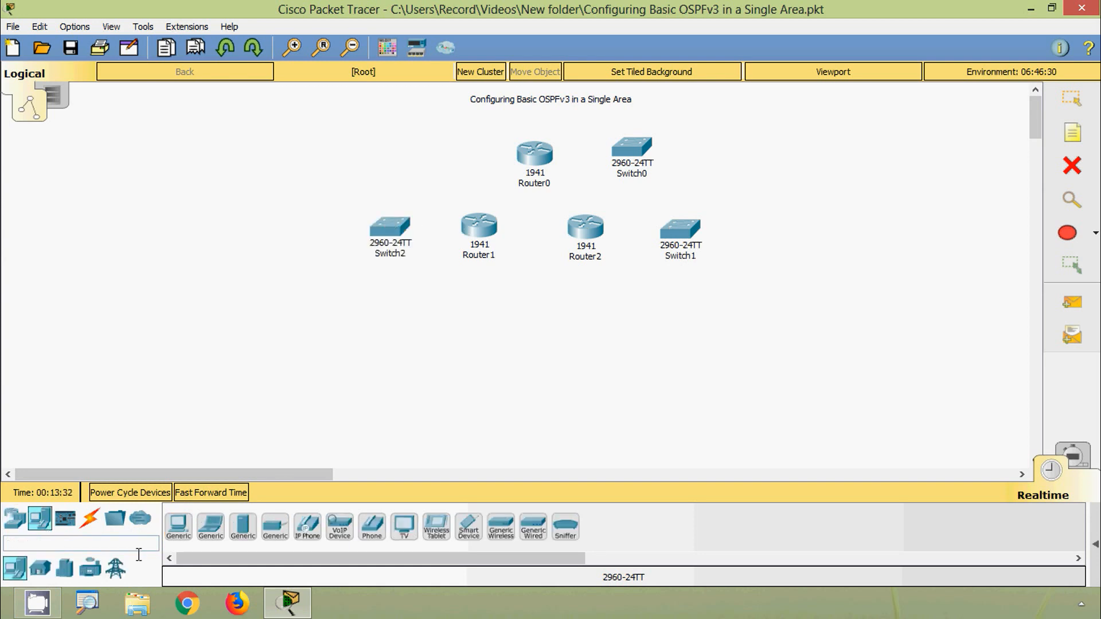
left_click(177, 533)
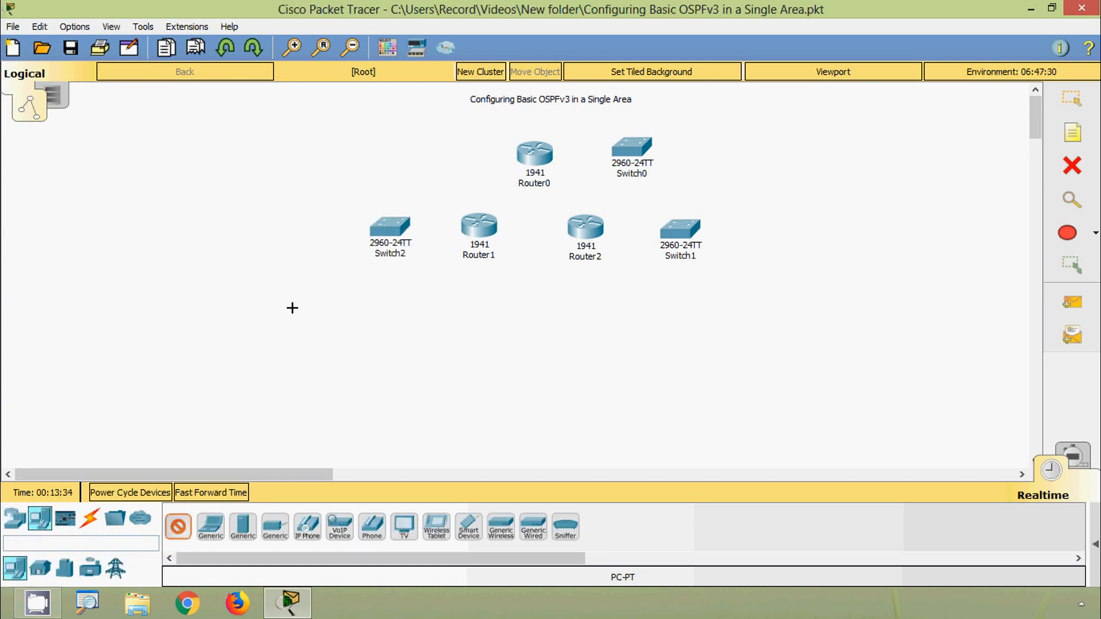
left_click(321, 236)
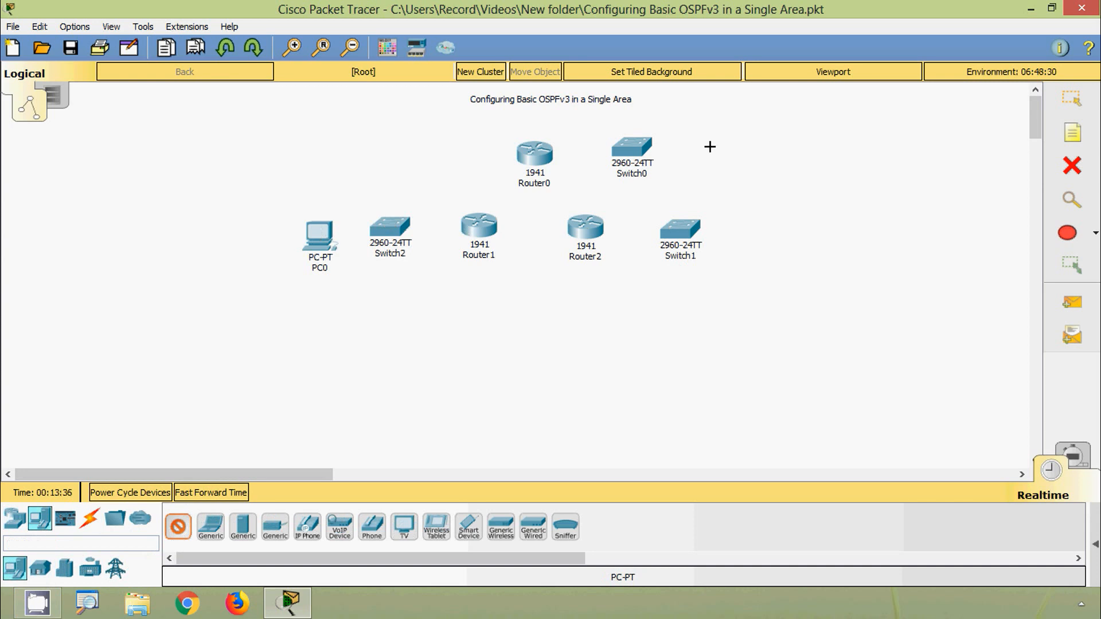
left_click(725, 138)
left_click(752, 234)
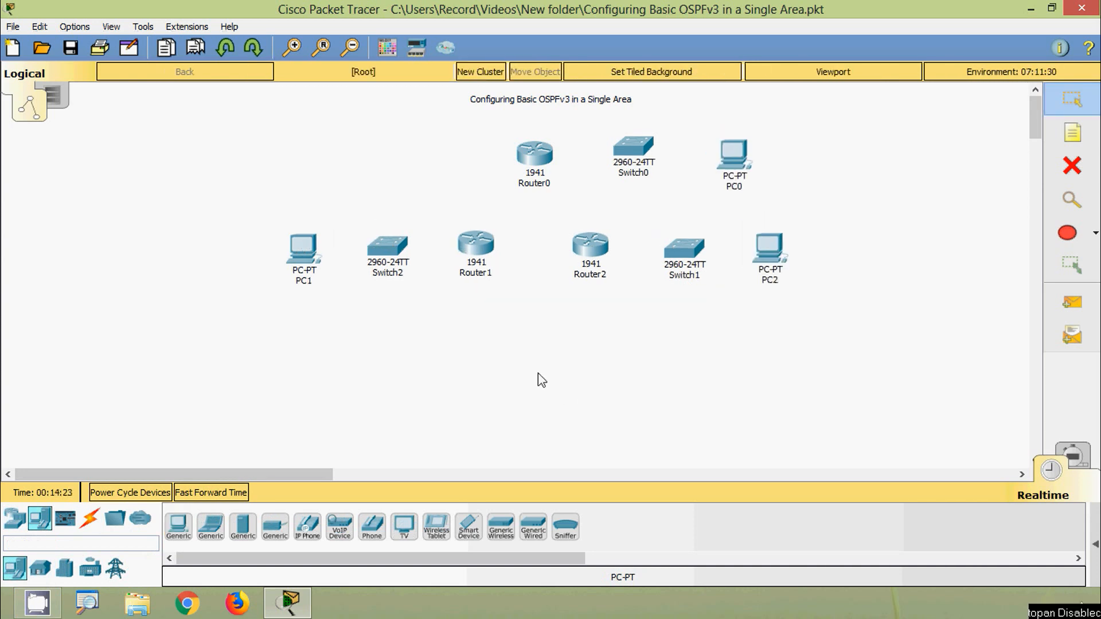
- Rename Router1 as R1 and Switch2 beside it as S1
left_click(480, 275)
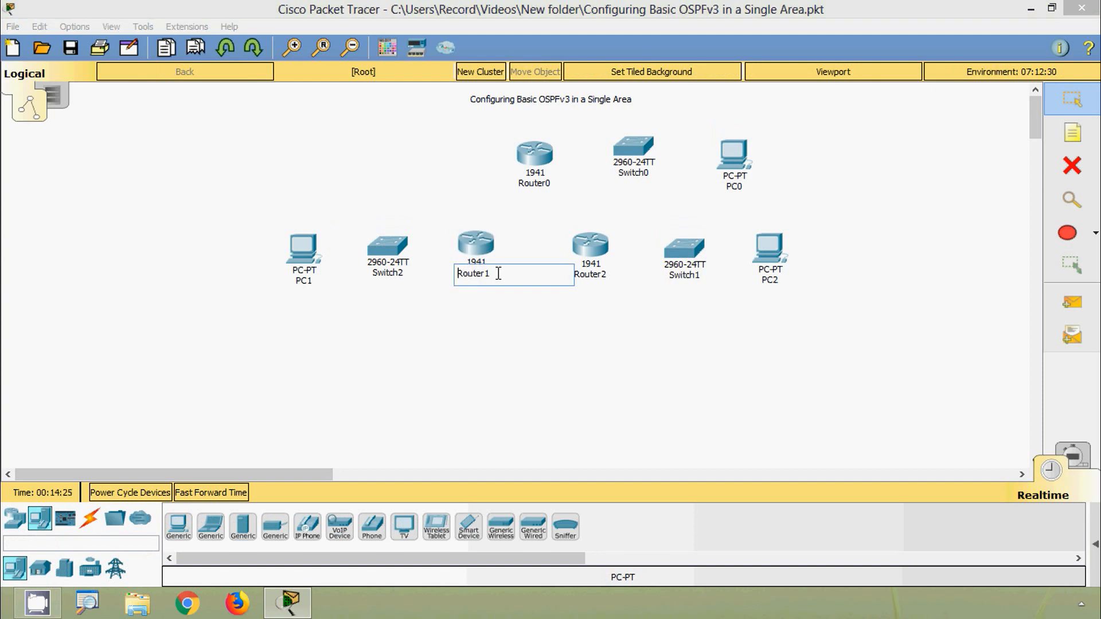
left_click_drag(499, 275, 478, 273)
type("1")
left_click(396, 275)
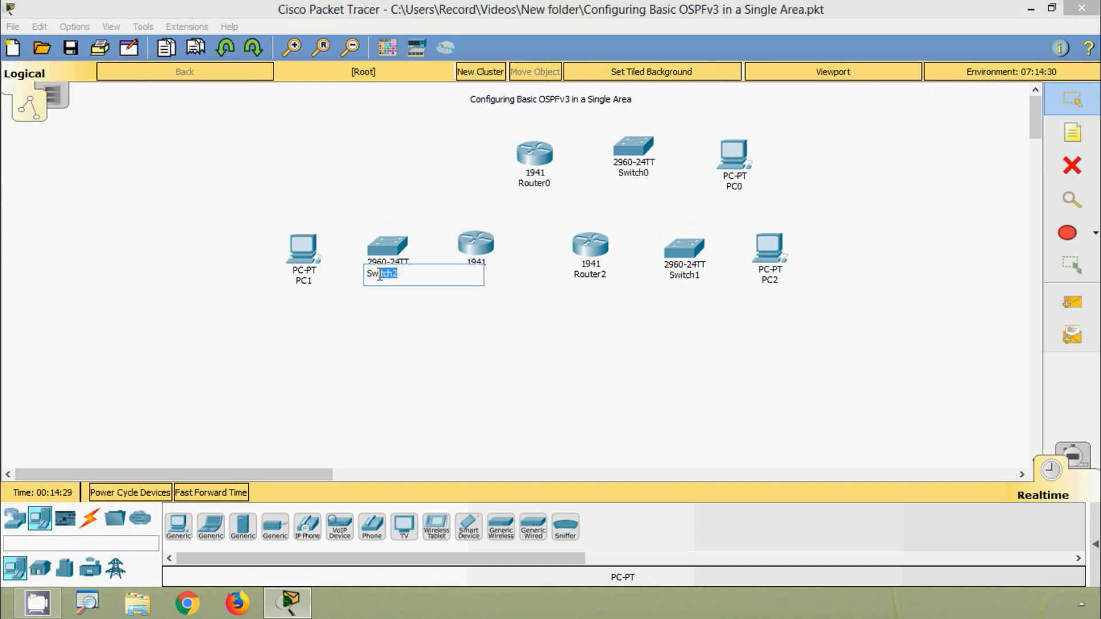
type("1")
key("Return")
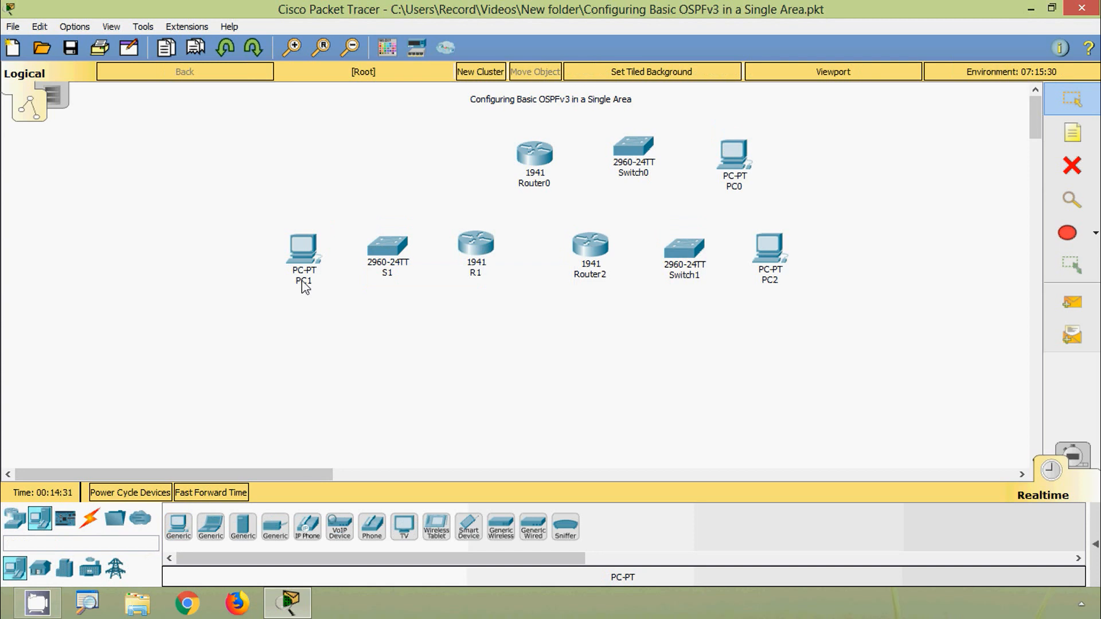
- Rename Router0 in the upper row as R2 and its neighbouring Switch0 as S2
left_click(525, 184)
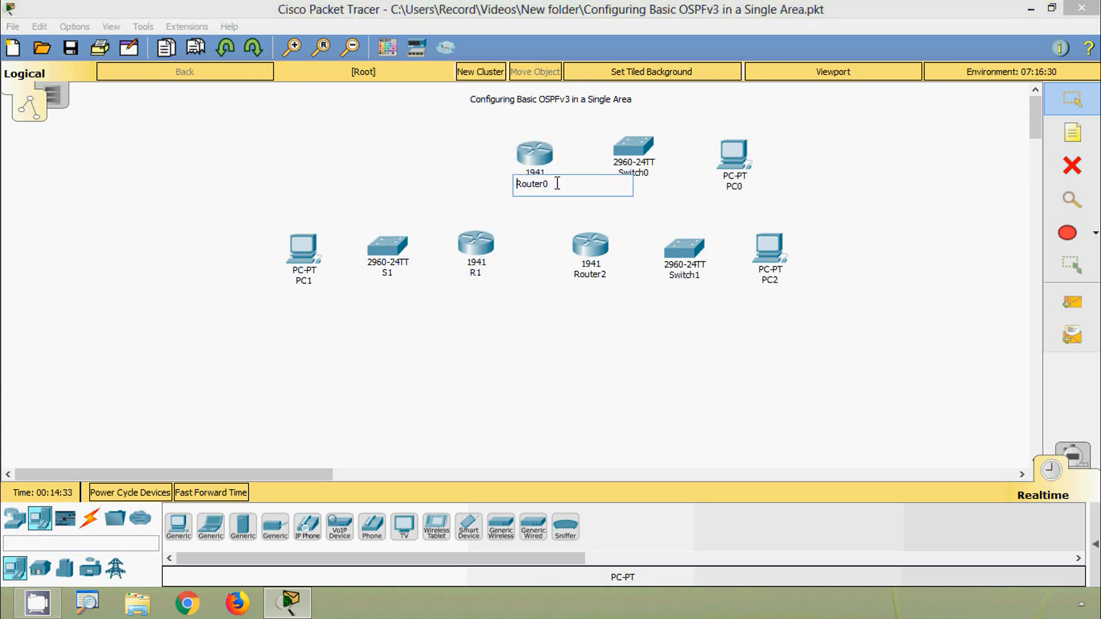
left_click_drag(557, 184, 525, 188)
type("2")
key("Return")
left_click(641, 172)
left_click_drag(643, 173, 615, 175)
type("2")
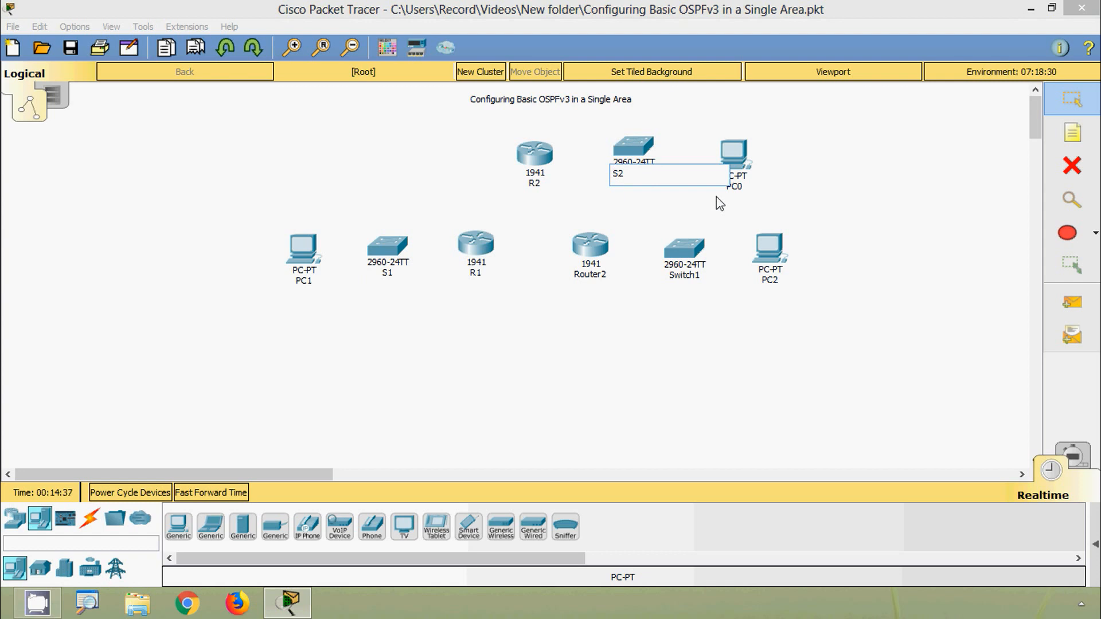
- Swap the positions of PC0 and PC2 so that PC2 sits beside S2 and PC0 beside Switch1
left_click(737, 187)
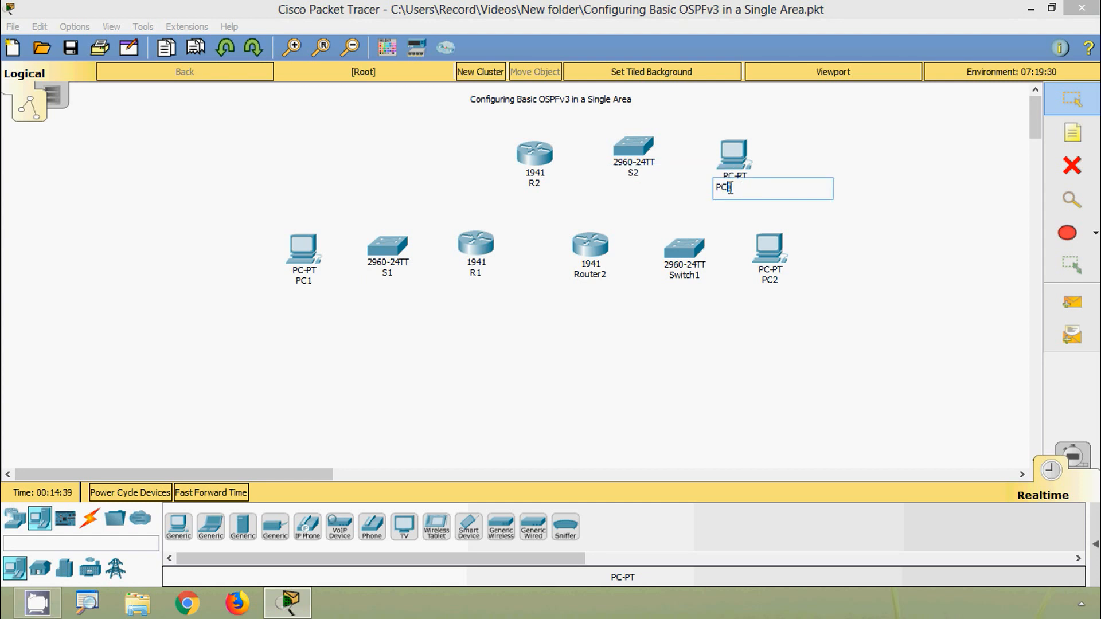
key("Return")
mouse_move(779, 265)
left_mouse_down()
mouse_move(789, 170)
mouse_move(784, 257)
left_mouse_up()
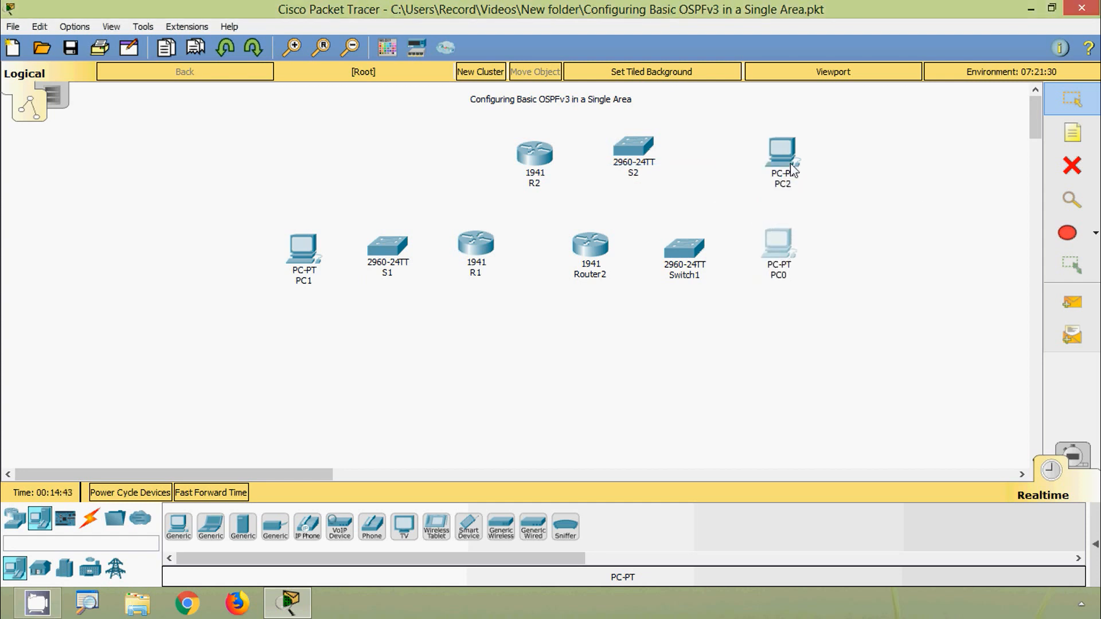
left_click_drag(783, 155, 728, 146)
- Rename Router2 as R3 and Switch1 beside it as S3
left_click(601, 281)
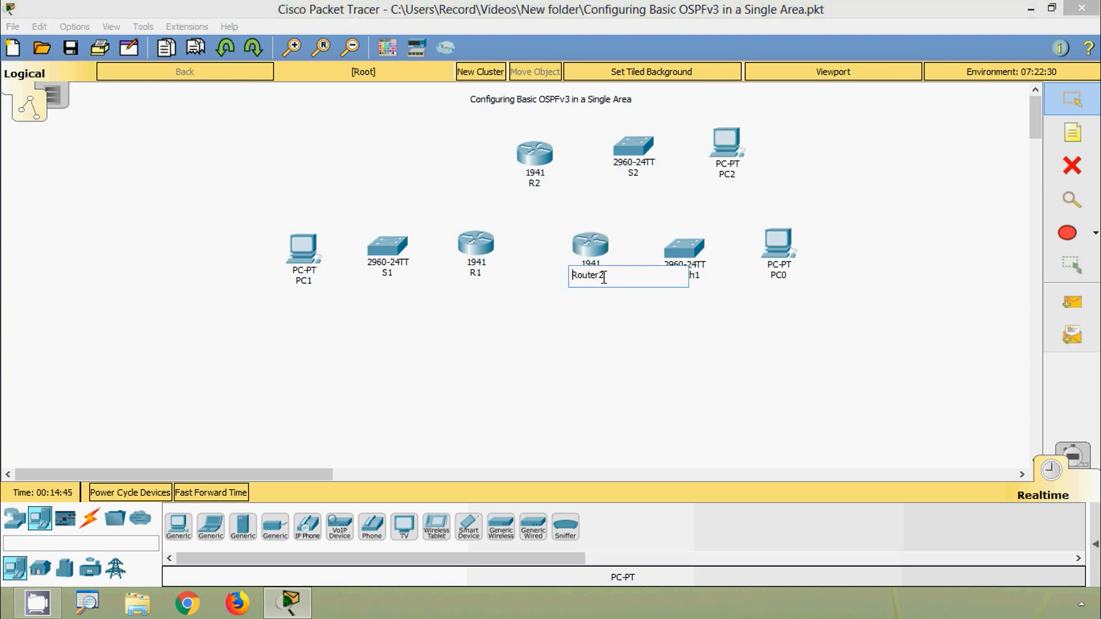
left_click_drag(604, 276, 588, 277)
type("3")
left_click(704, 276)
double_click(674, 278)
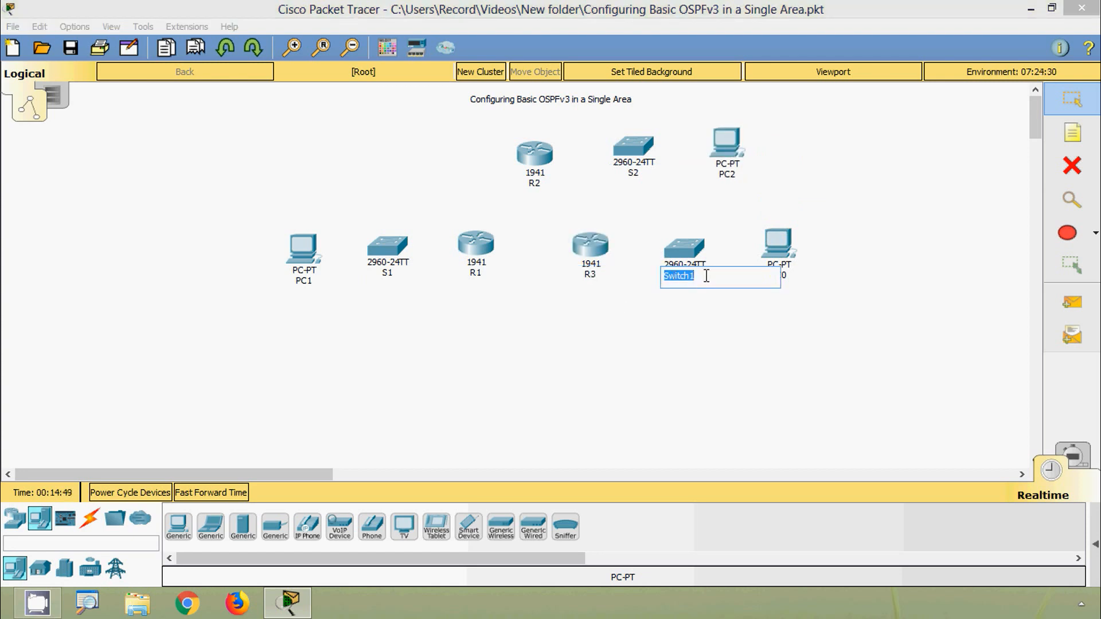
left_click_drag(706, 276, 670, 280)
type("3")
key("Return")
- Rename PC0 in the lower row as PC3
left_click(781, 277)
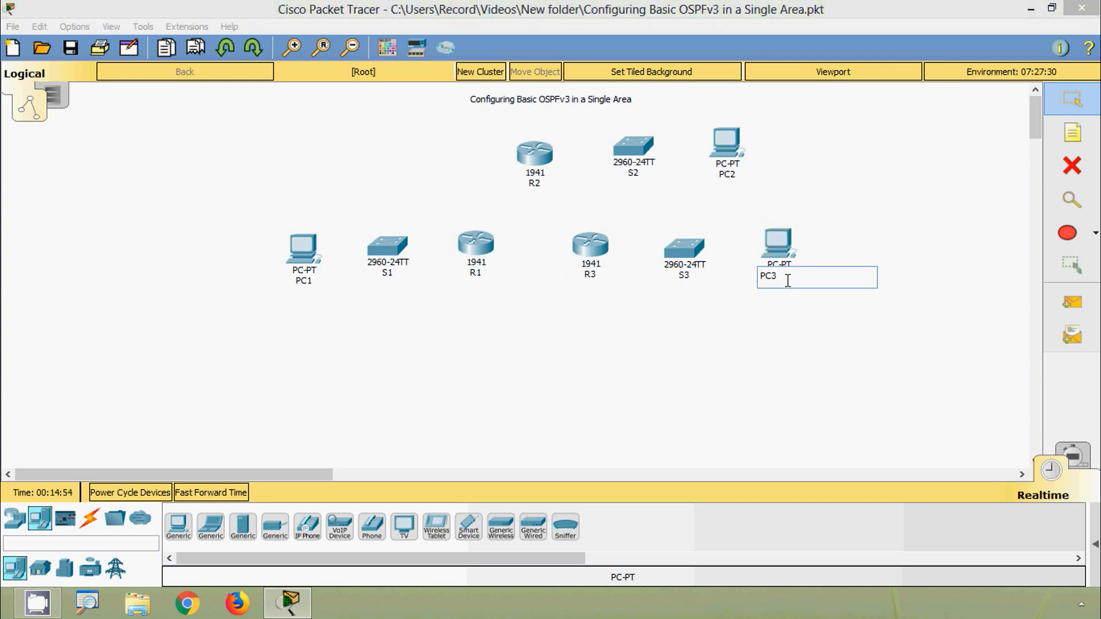
type("3")
key("Return")
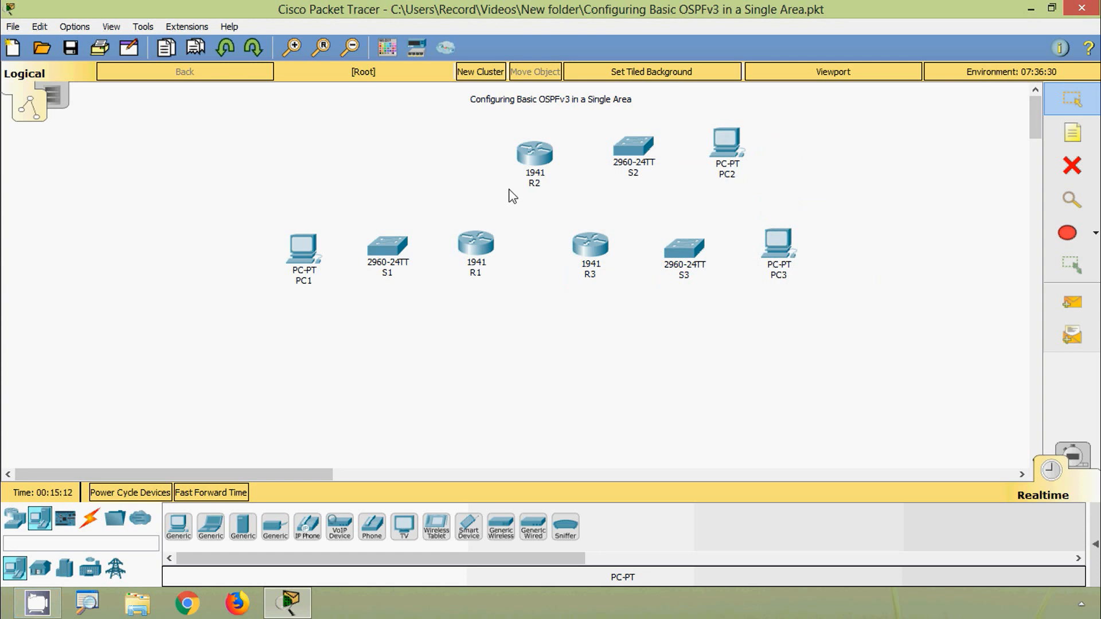
- Connect R1 GigabitEthernet0/0 to S1 GigabitEthernet0/1 with a copper straight-through cable
left_click(89, 522)
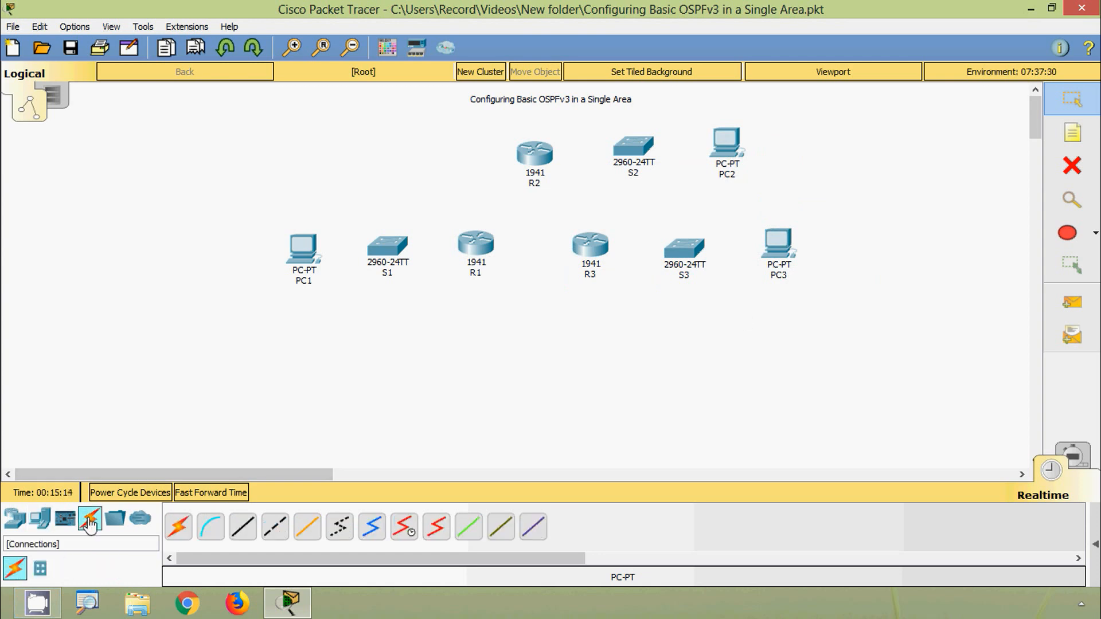
left_click(239, 530)
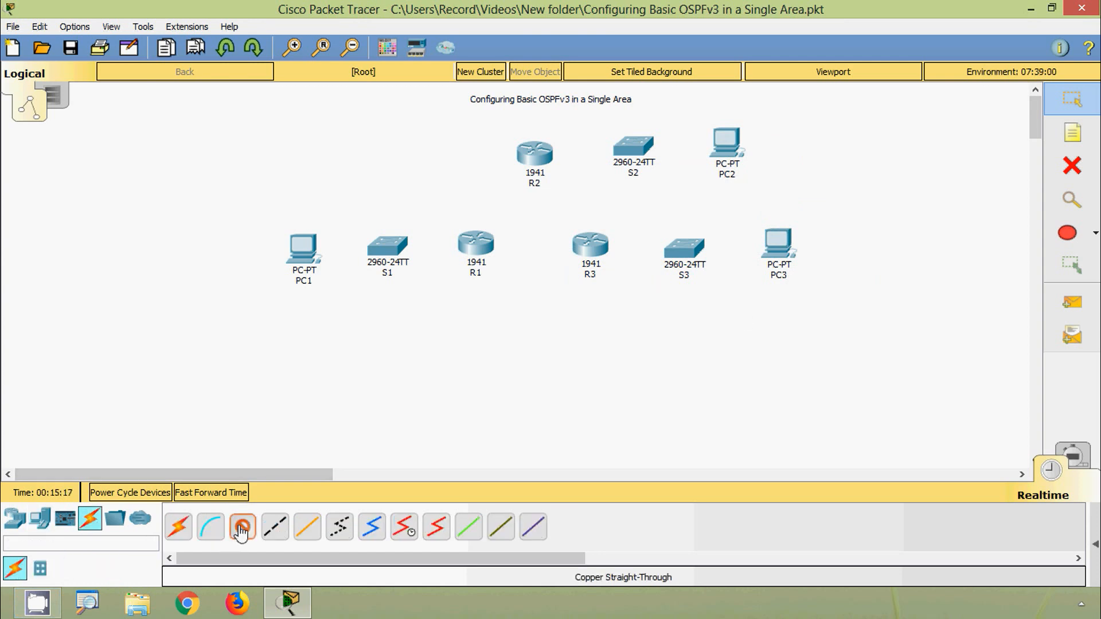
left_click(471, 246)
left_click(500, 288)
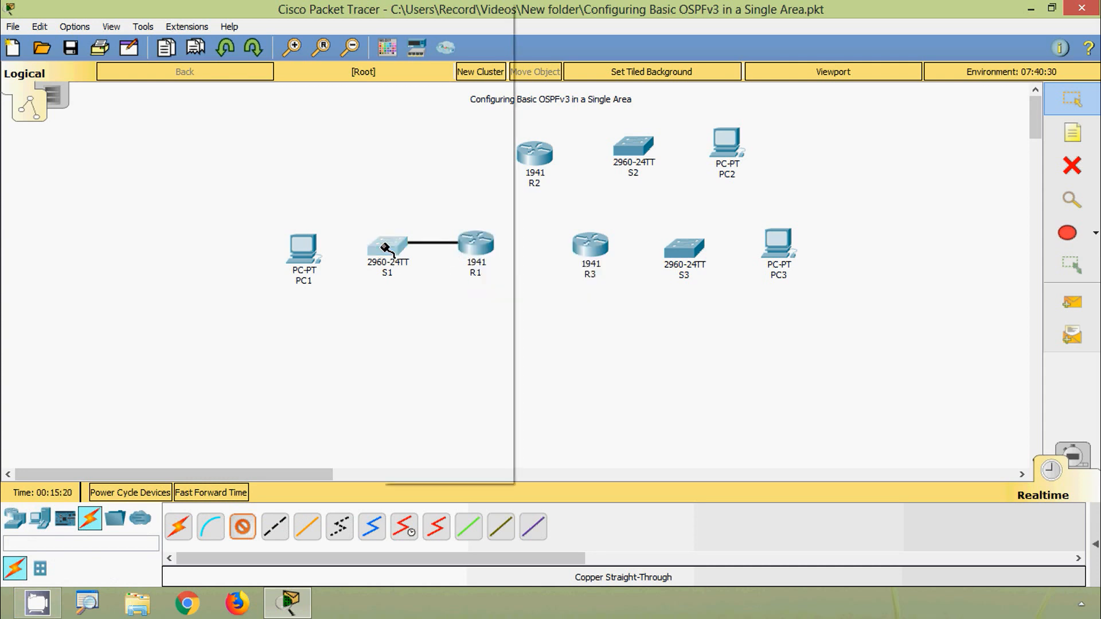
left_click(435, 455)
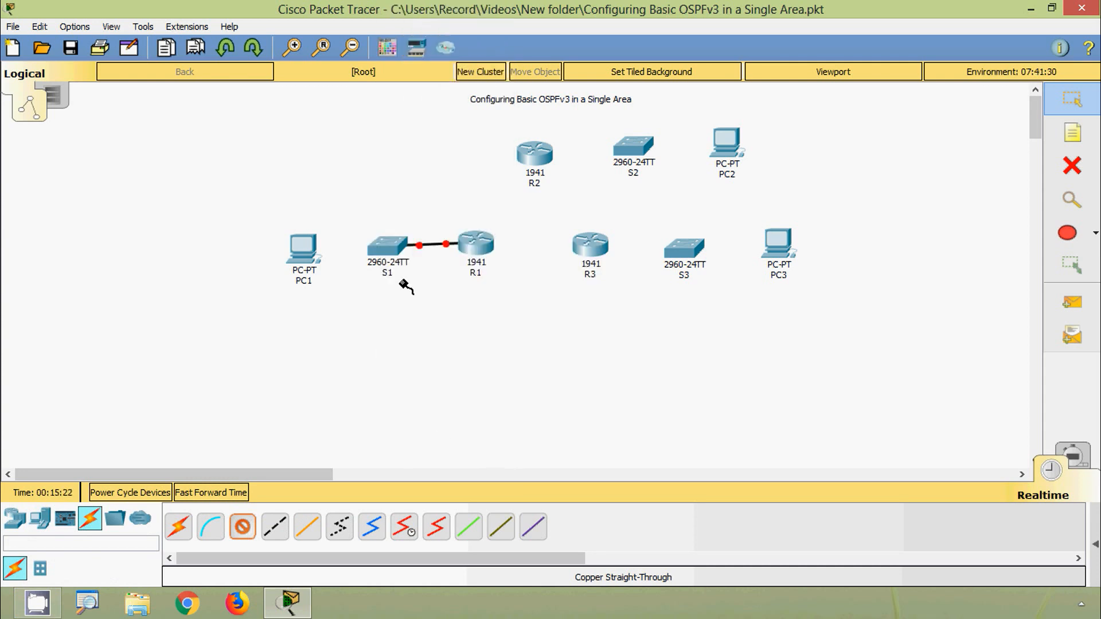
- Connect S1 FastEthernet0/1 to PC1 FastEthernet0 with a copper straight-through cable
left_click(386, 252)
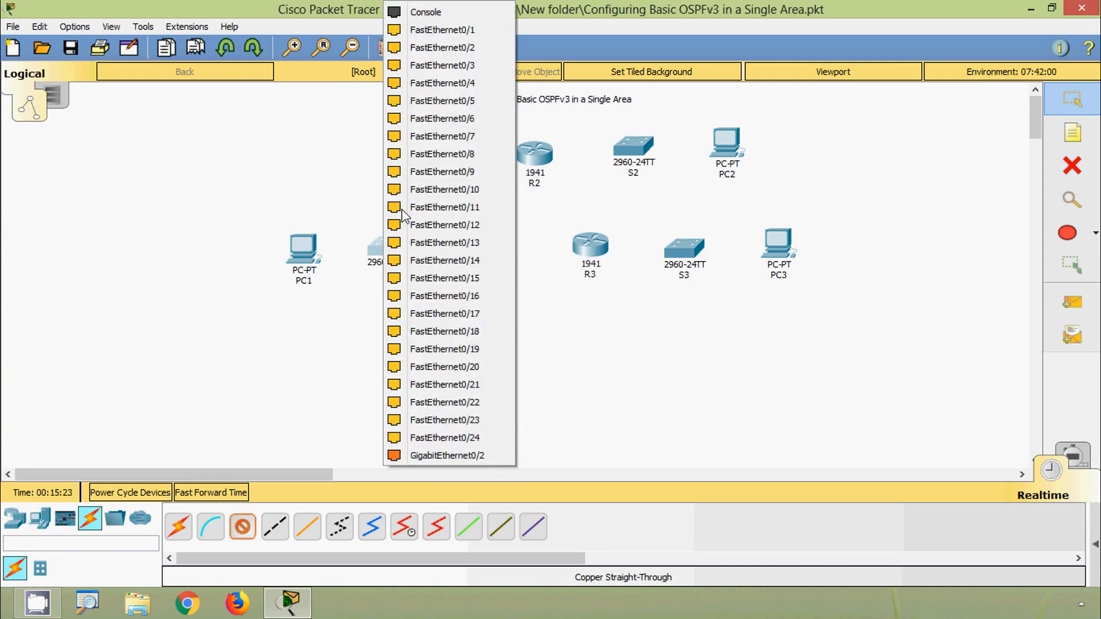
left_click(428, 33)
left_click(299, 245)
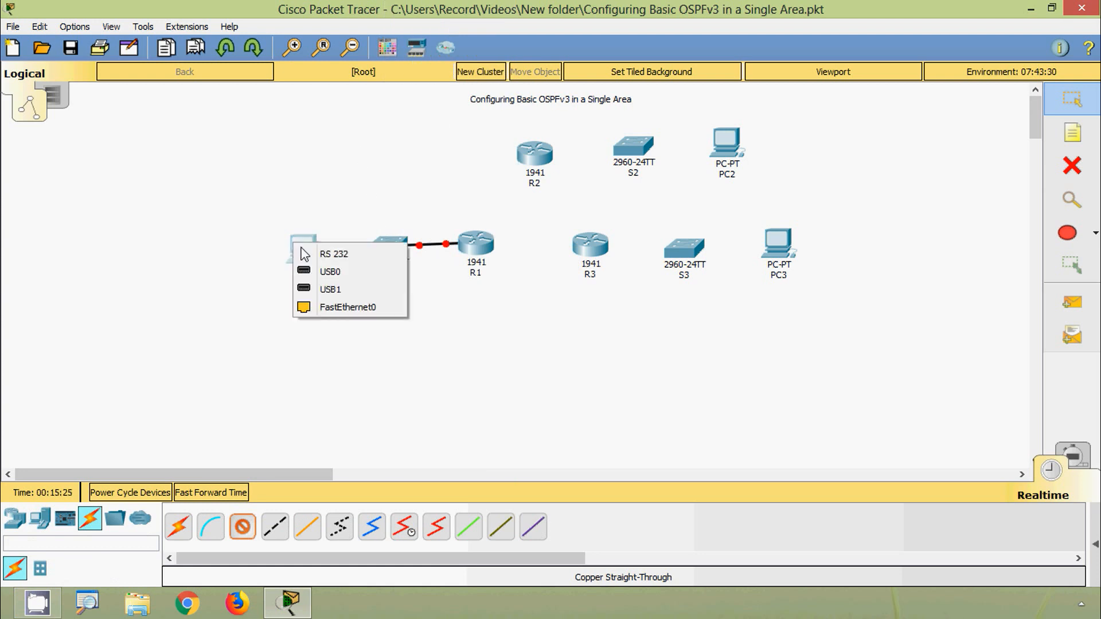
left_click(315, 308)
- Connect R2 GigabitEthernet0/0 to S2 GigabitEthernet0/1 with a copper straight-through cable
left_click(536, 160)
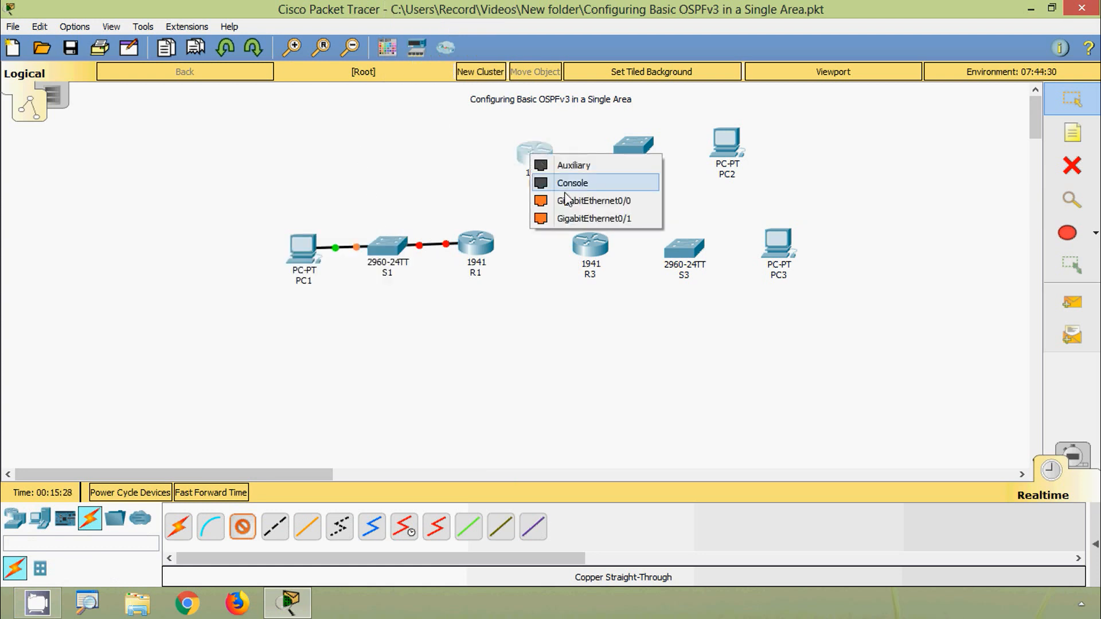
left_click(568, 200)
left_click(633, 146)
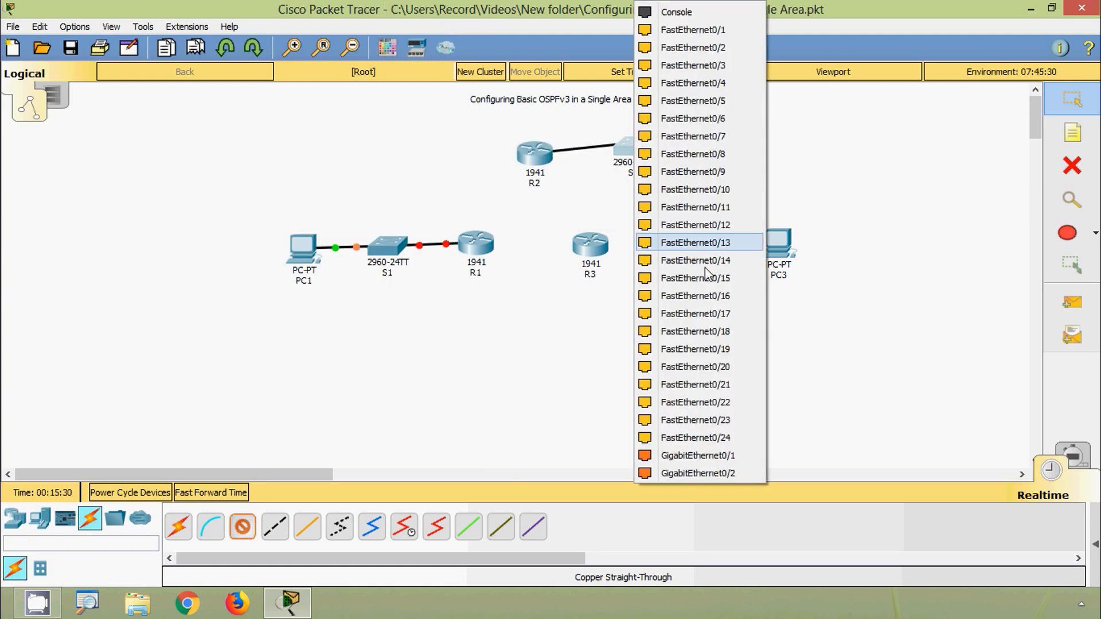
left_click(698, 455)
- Connect S2 FastEthernet0/1 to PC2 FastEthernet0 with a copper straight-through cable
left_click(629, 143)
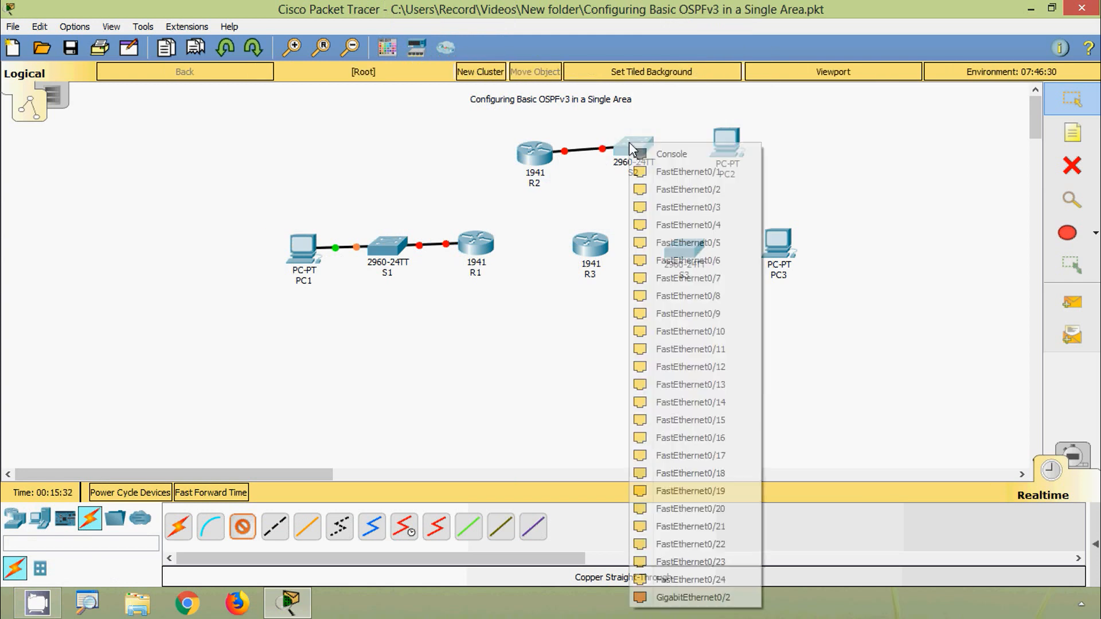
left_click(688, 171)
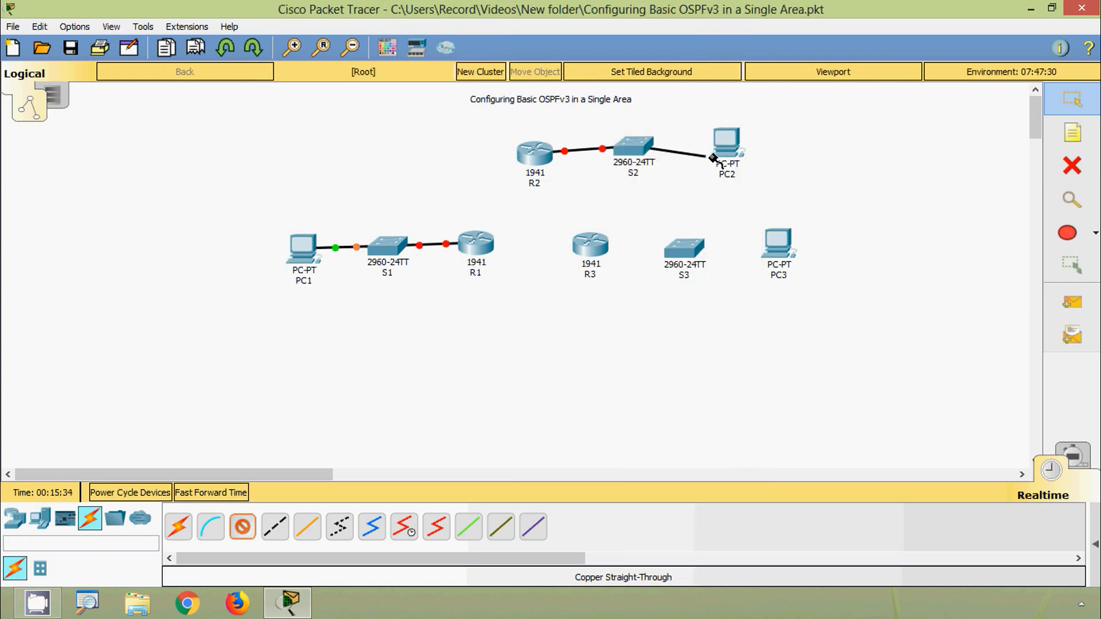
left_click(726, 146)
left_click(758, 207)
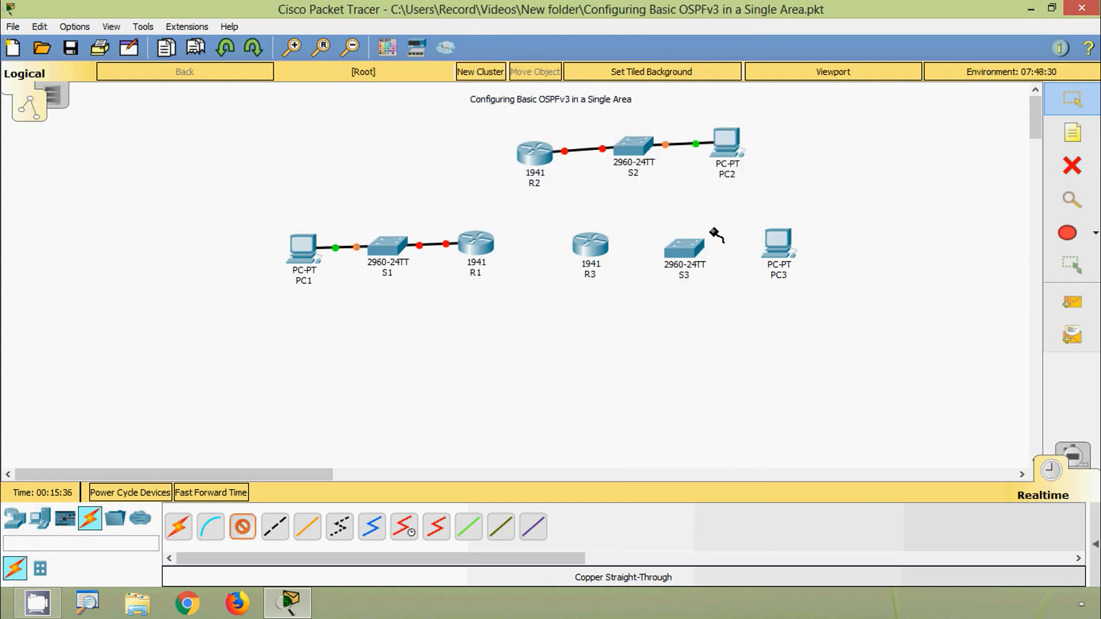
- Connect R3 GigabitEthernet0/0 to S3 GigabitEthernet0/1 with a copper straight-through cable
left_click(587, 246)
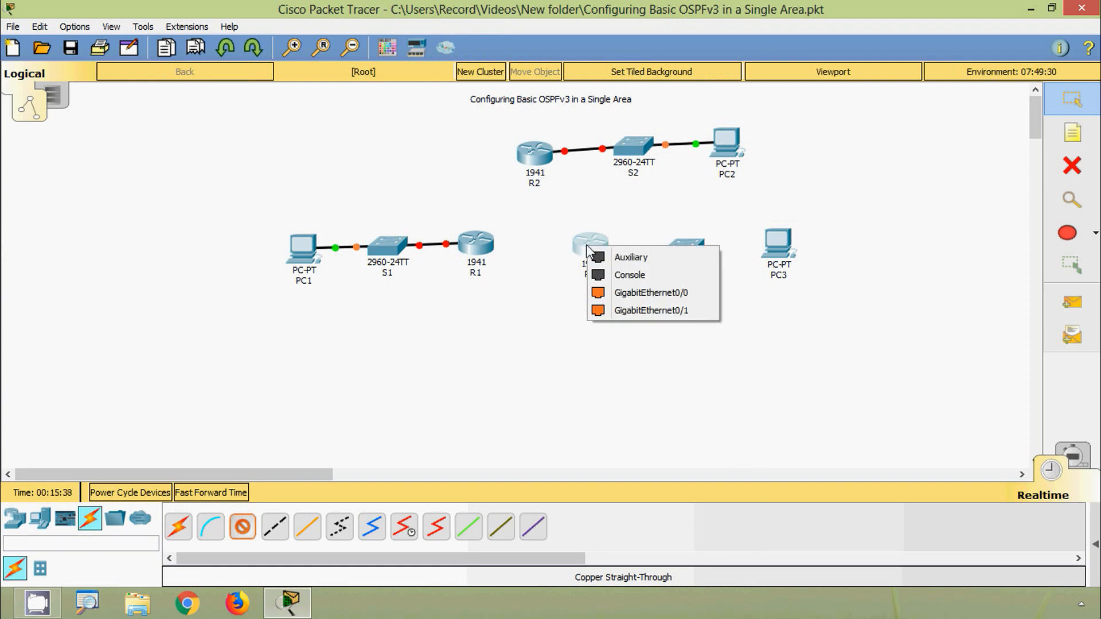
left_click(620, 293)
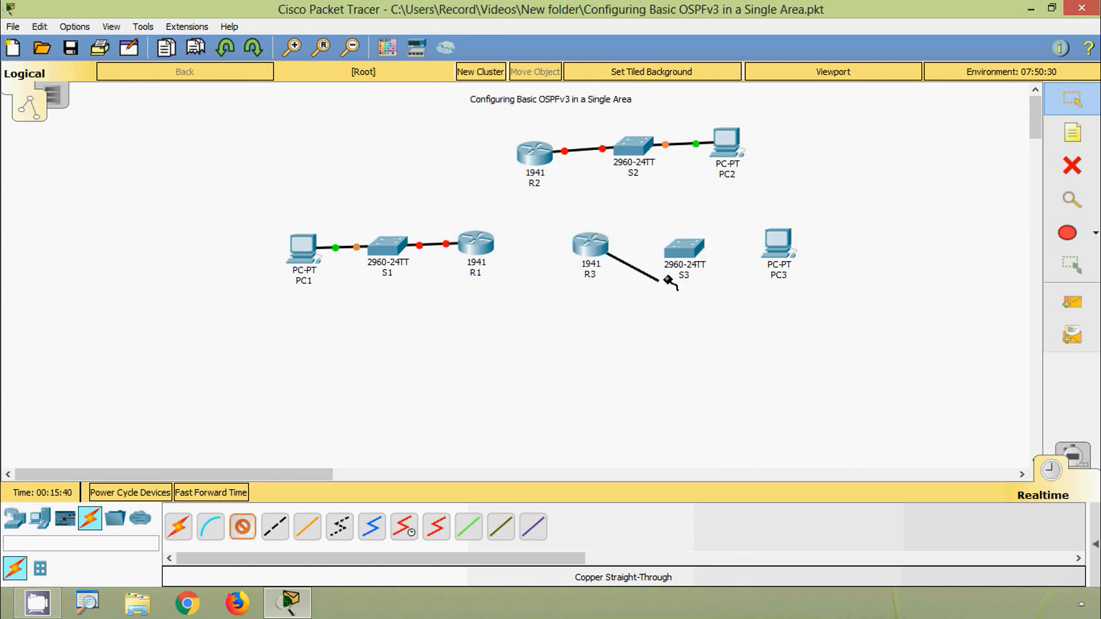
left_click(688, 254)
left_click(748, 445)
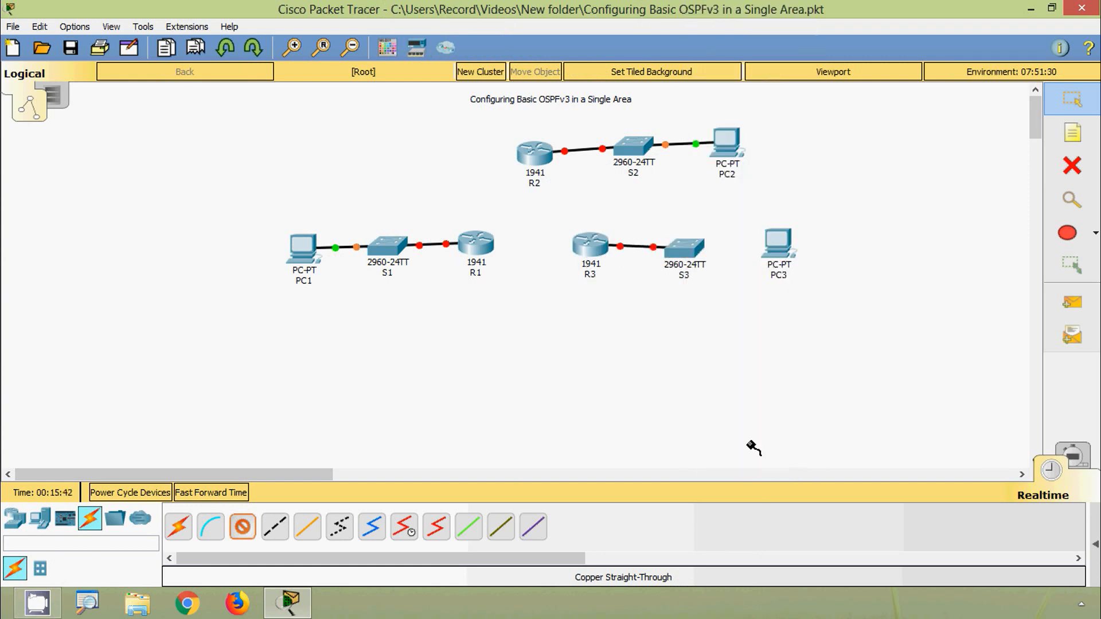
- Connect S3 FastEthernet0/1 to PC3 FastEthernet0 with a copper straight-through cable
left_click(686, 249)
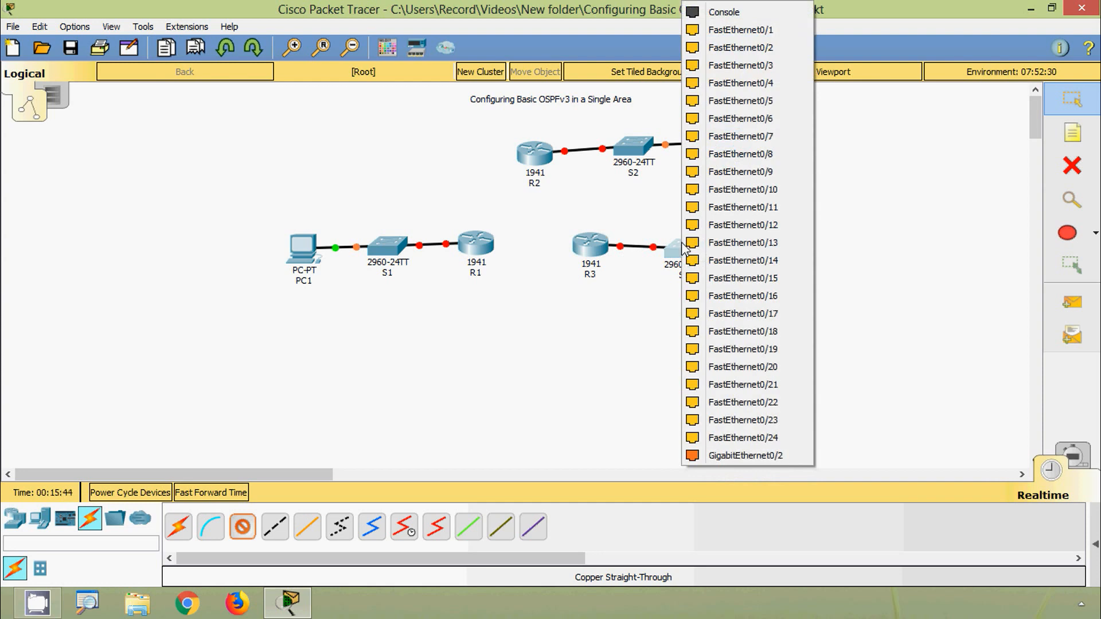
left_click(737, 30)
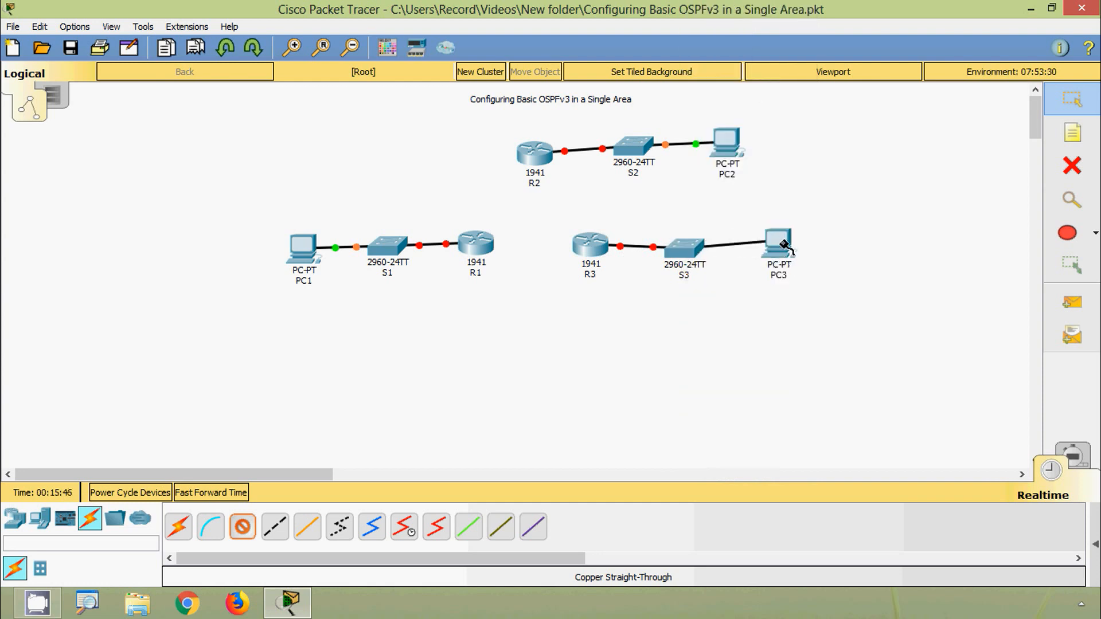
left_click(785, 246)
left_click(797, 303)
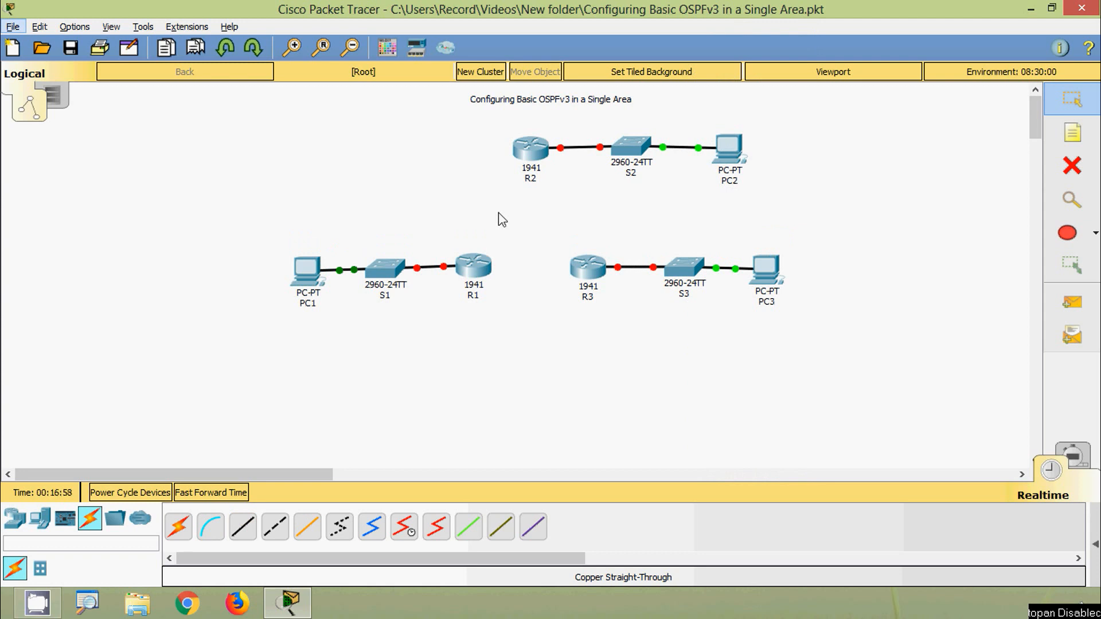
- Install an HWIC-2T serial module in R1's empty expansion slot beside the built-in ports
left_click(466, 271)
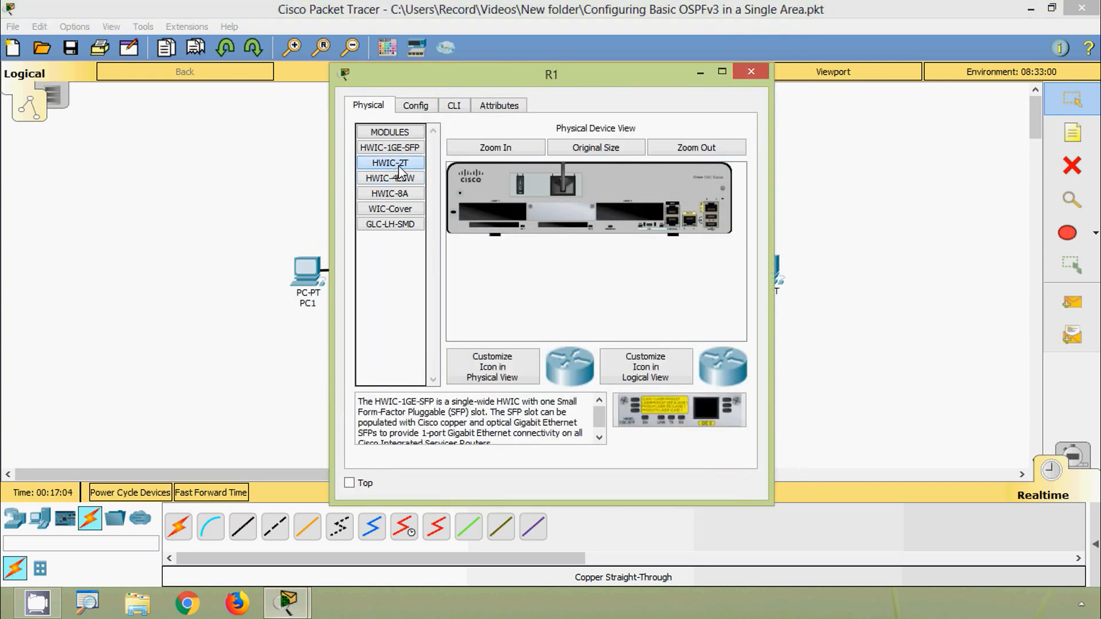
left_click_drag(399, 172, 630, 218)
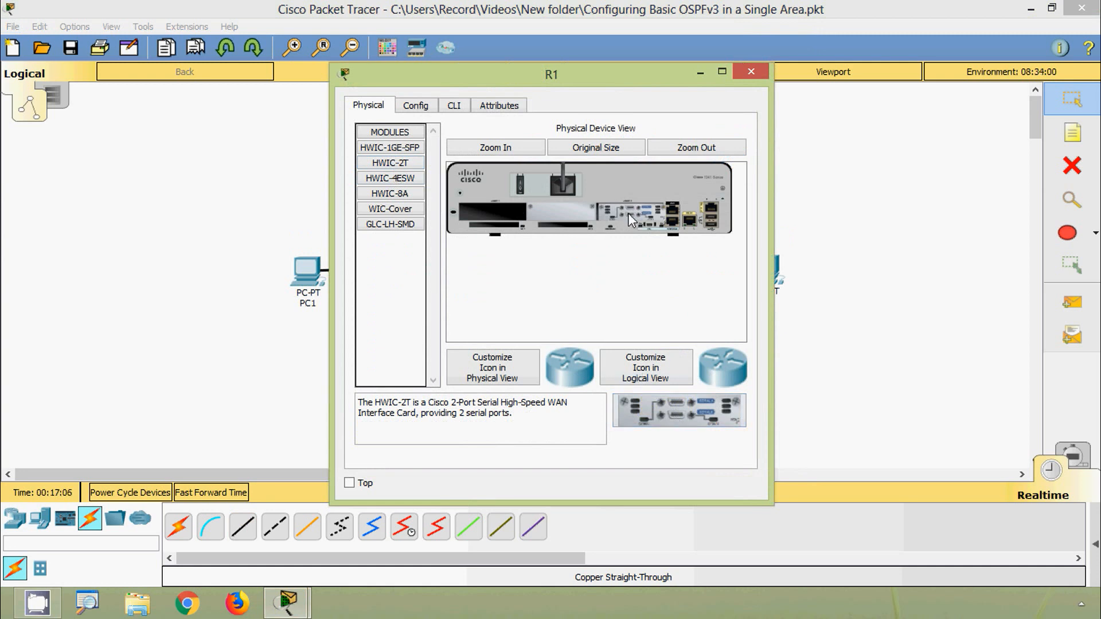
left_click(752, 74)
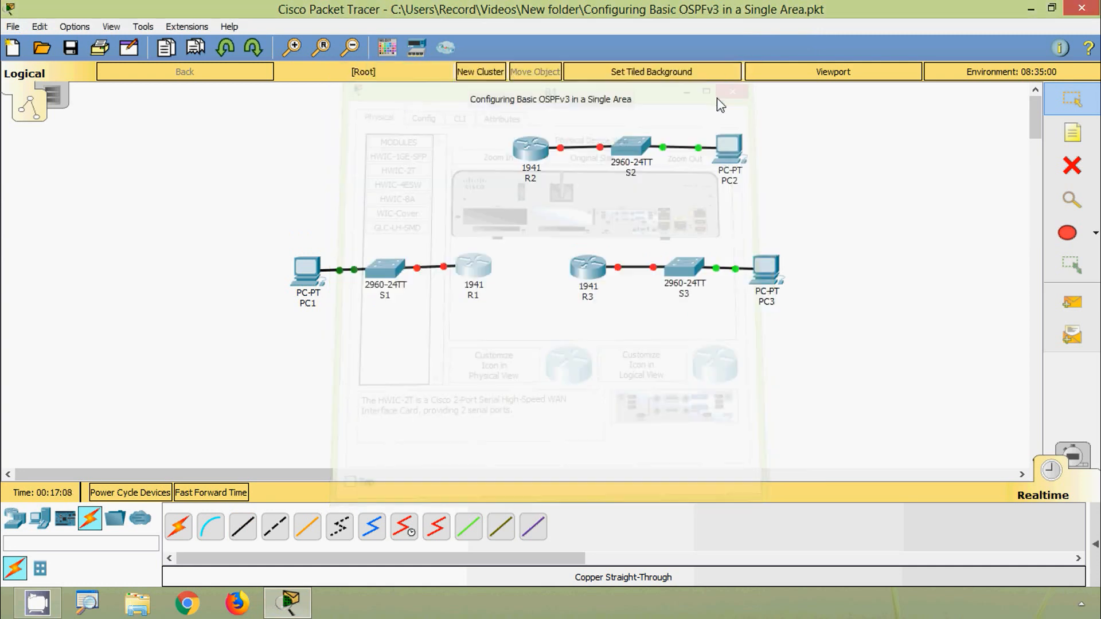
- Install an HWIC-2T serial module in R2's empty expansion slot beside the built-in ports
left_click(542, 154)
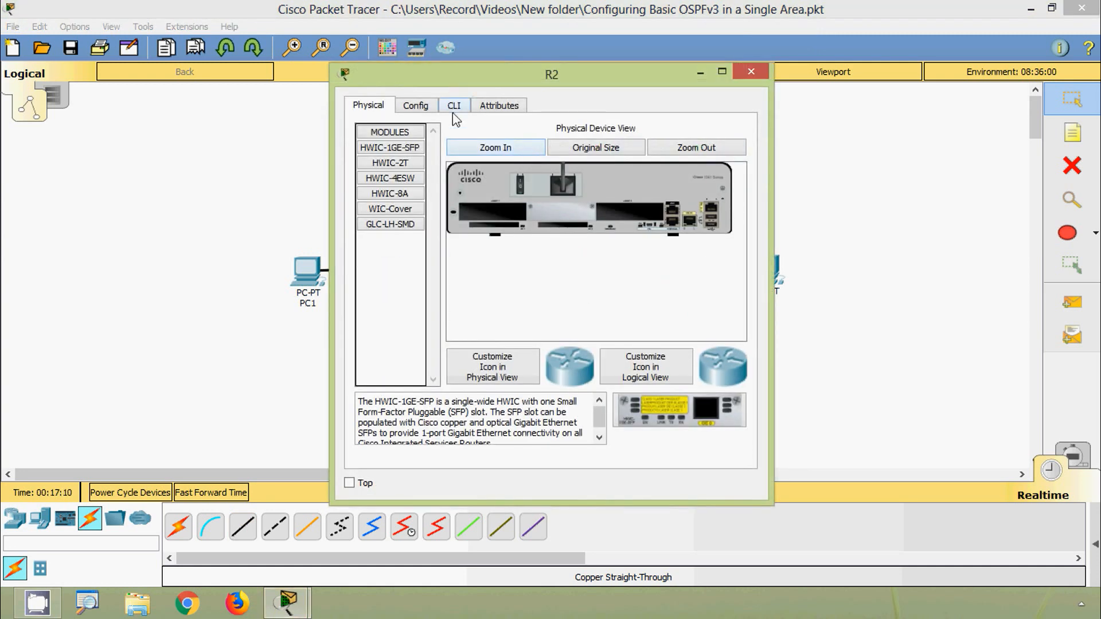
left_click(400, 166)
left_click_drag(400, 166, 630, 212)
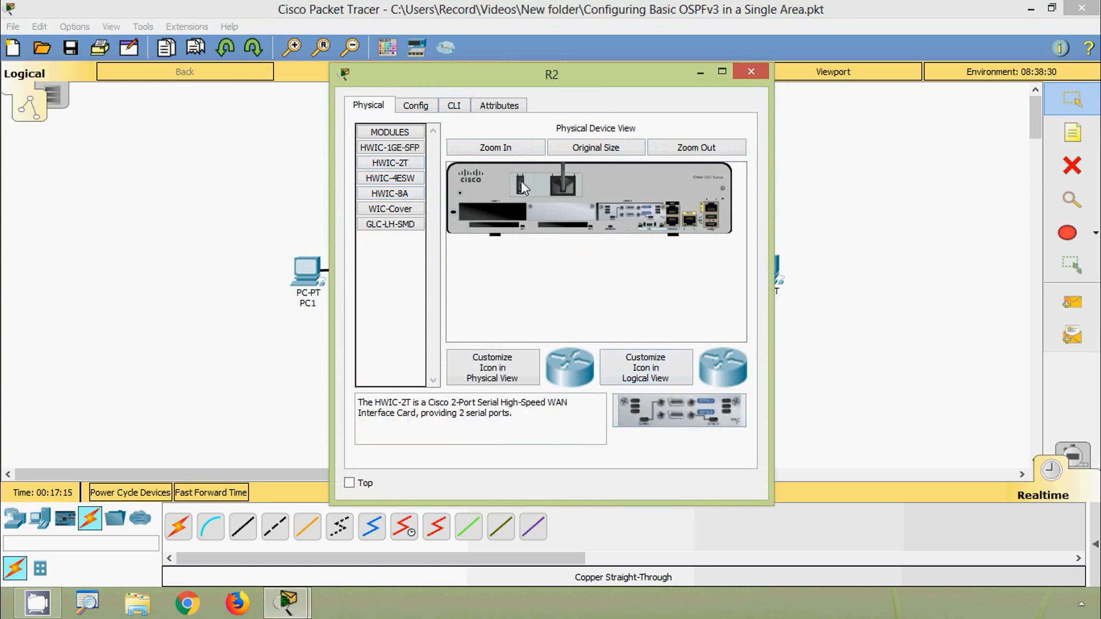
left_click(746, 72)
- Install an HWIC-2T serial module in R3's empty expansion slot beside the built-in ports
left_click(594, 268)
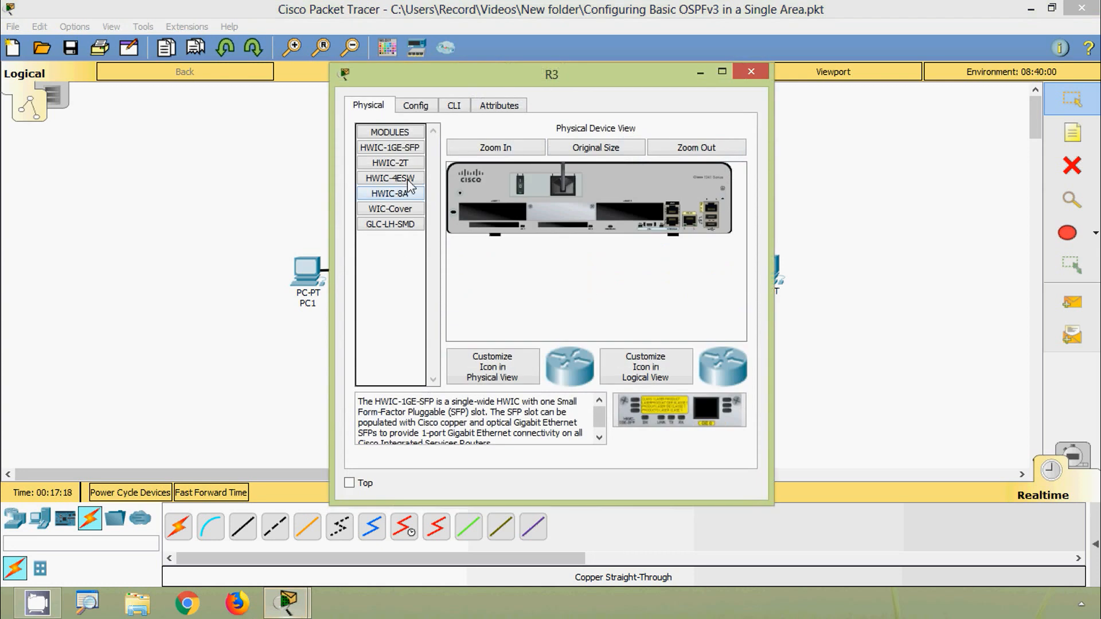
left_click(405, 164)
left_click_drag(682, 394, 614, 212)
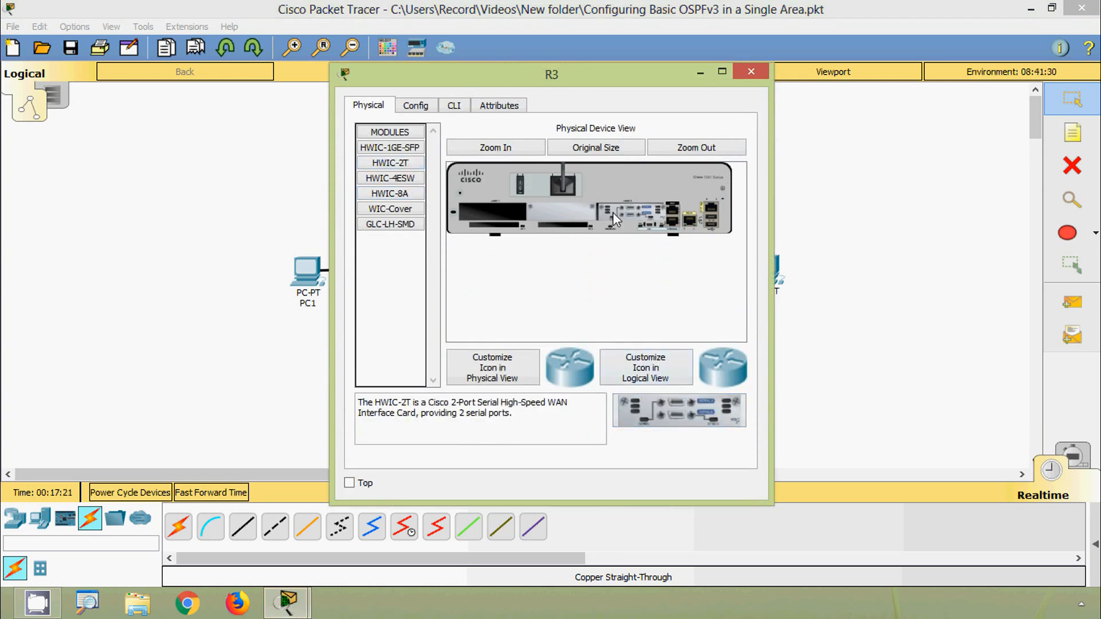
left_click(749, 71)
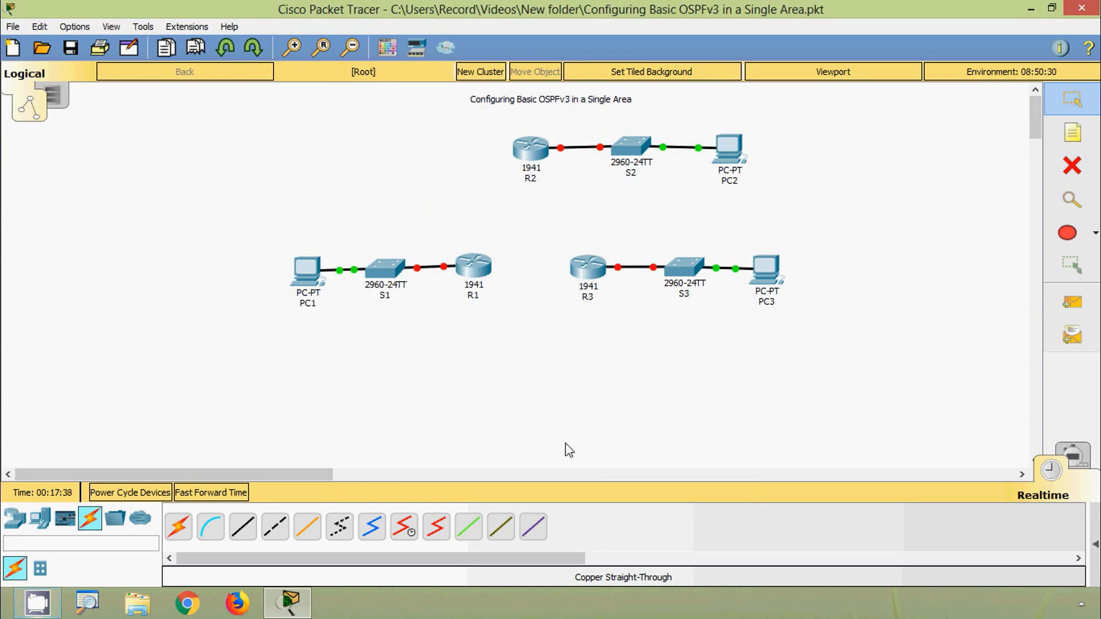
- Connect R1 Serial0/0/0 to R2 Serial0/0/0 with a Serial DCE cable, starting at R1
left_click(406, 527)
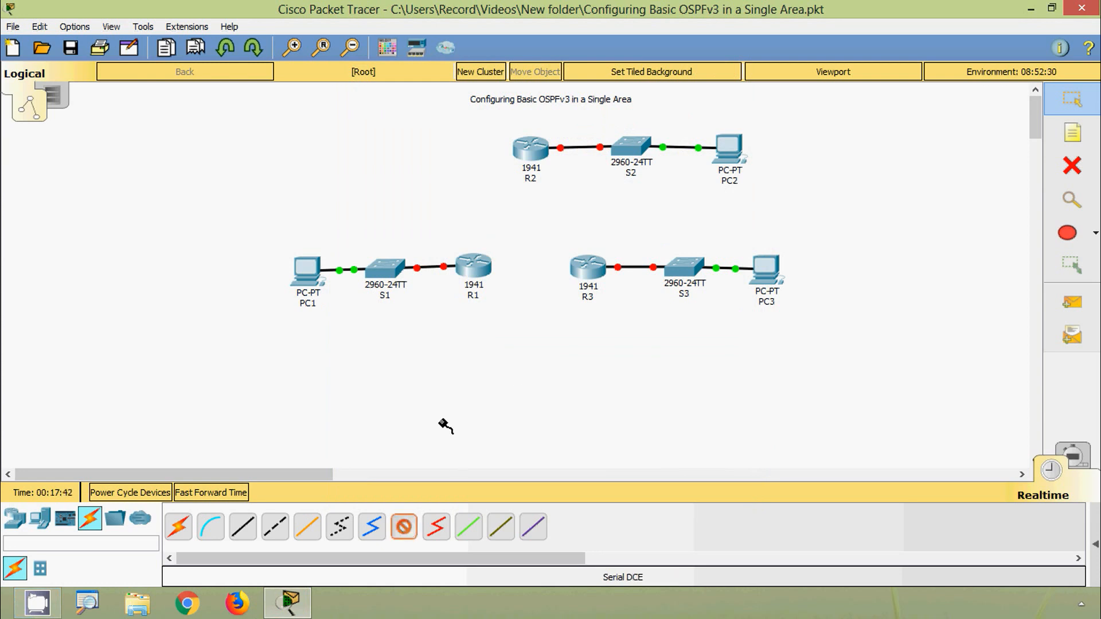
left_click(472, 265)
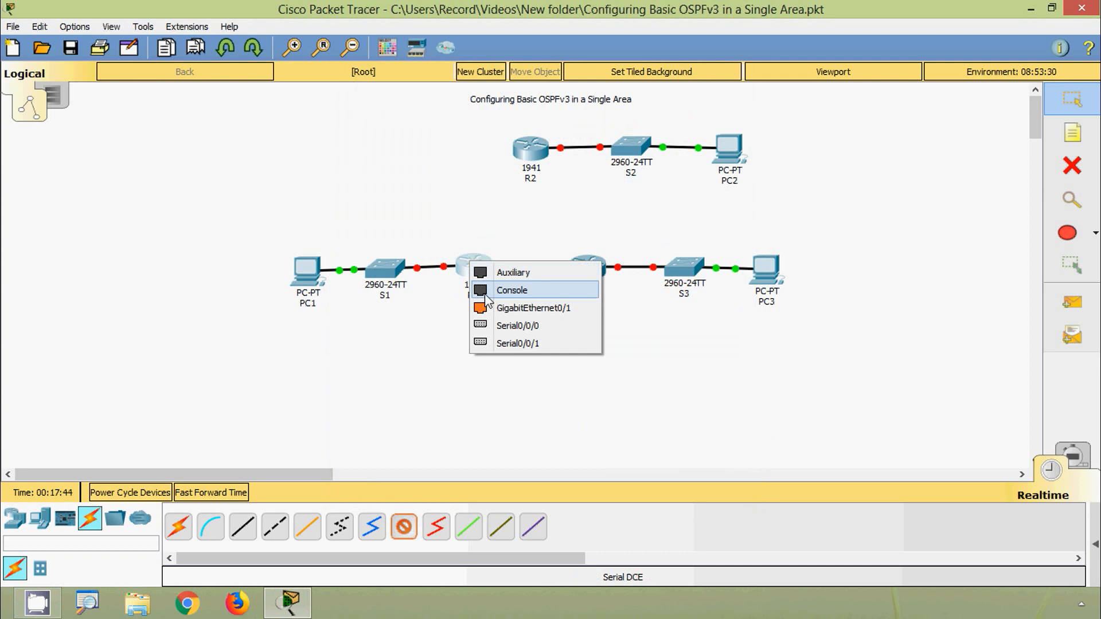
left_click(505, 325)
left_click(526, 154)
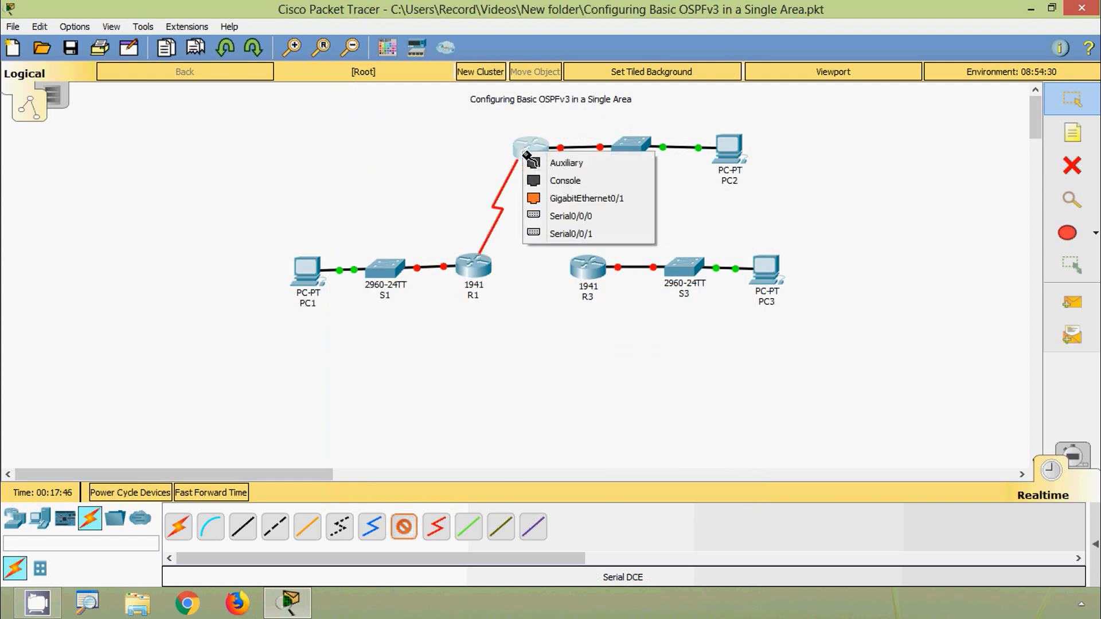
left_click(558, 218)
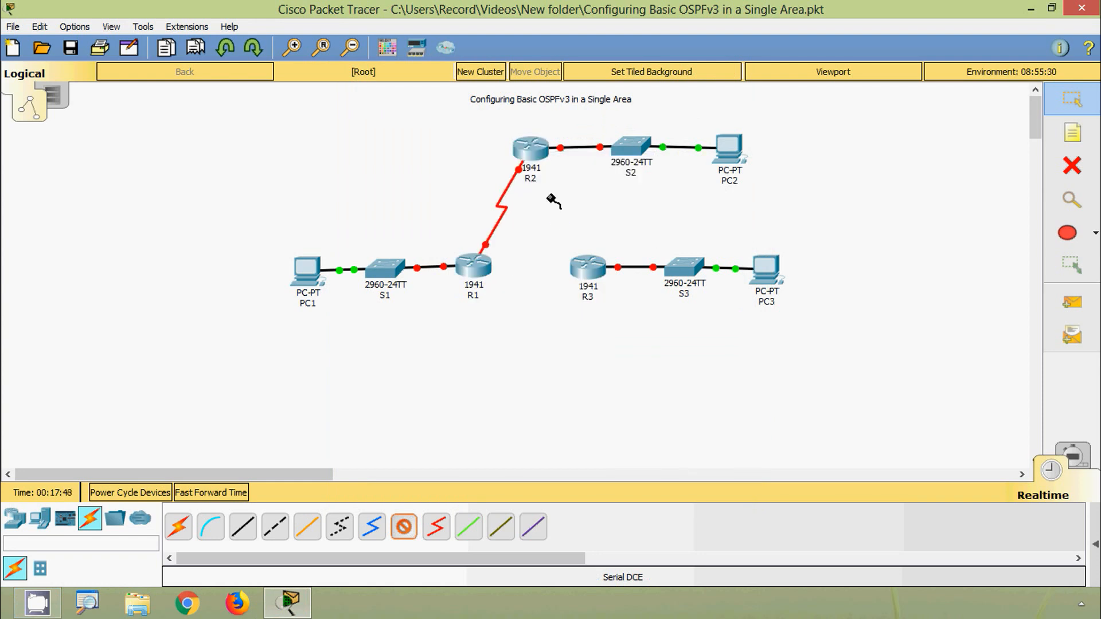
- Connect R2 Serial0/0/1 to R3 Serial0/0/1 with a Serial DCE cable, starting at R2
left_click(525, 150)
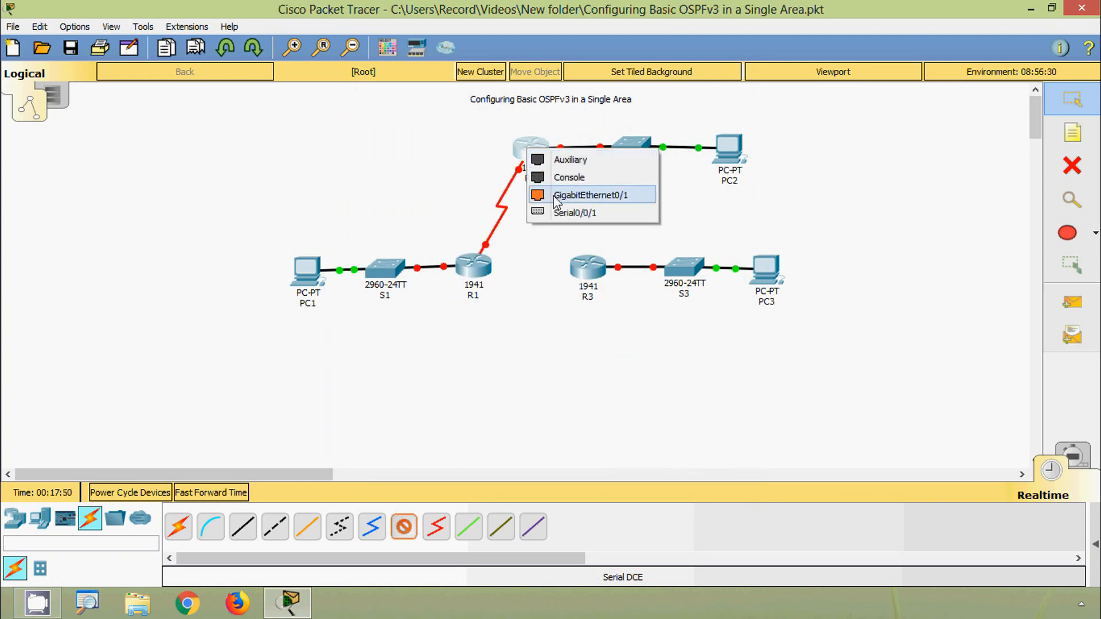
left_click(559, 212)
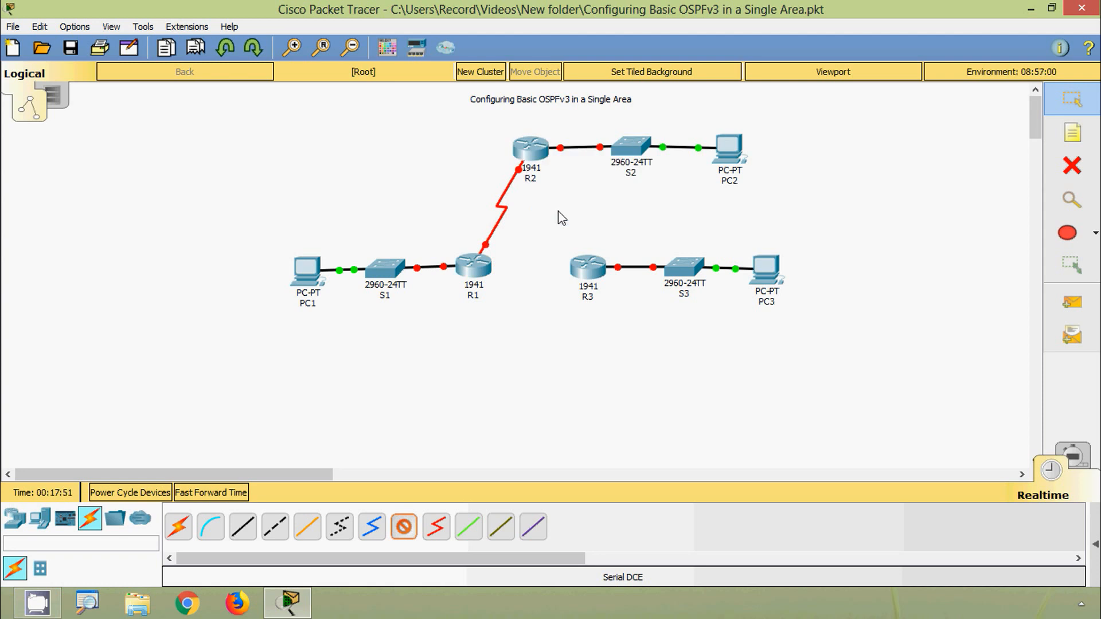
left_click(581, 266)
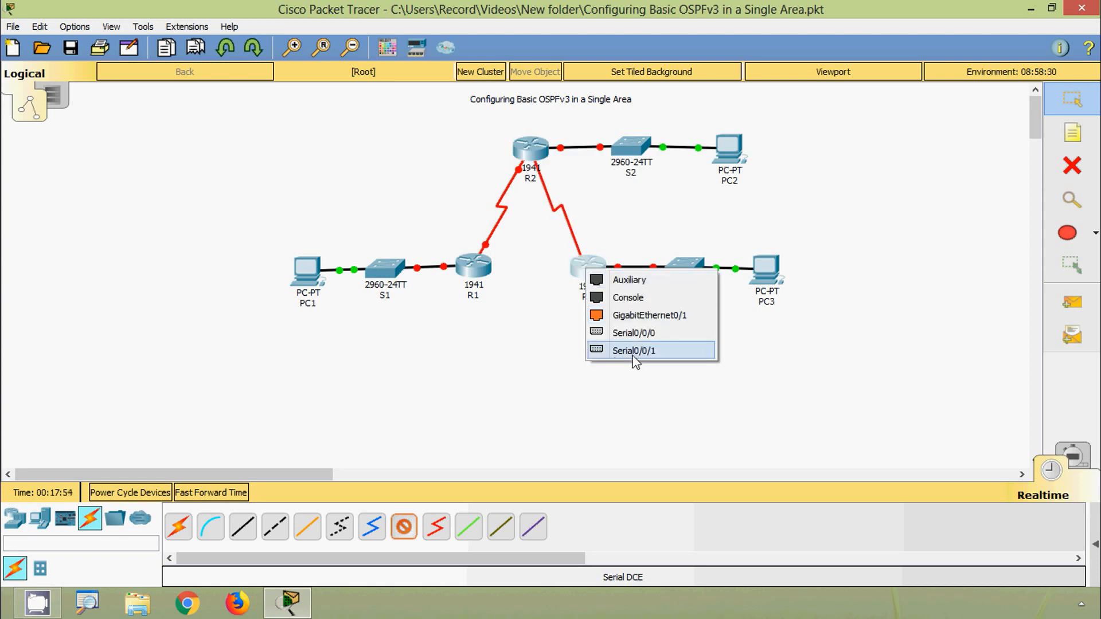
left_click(650, 351)
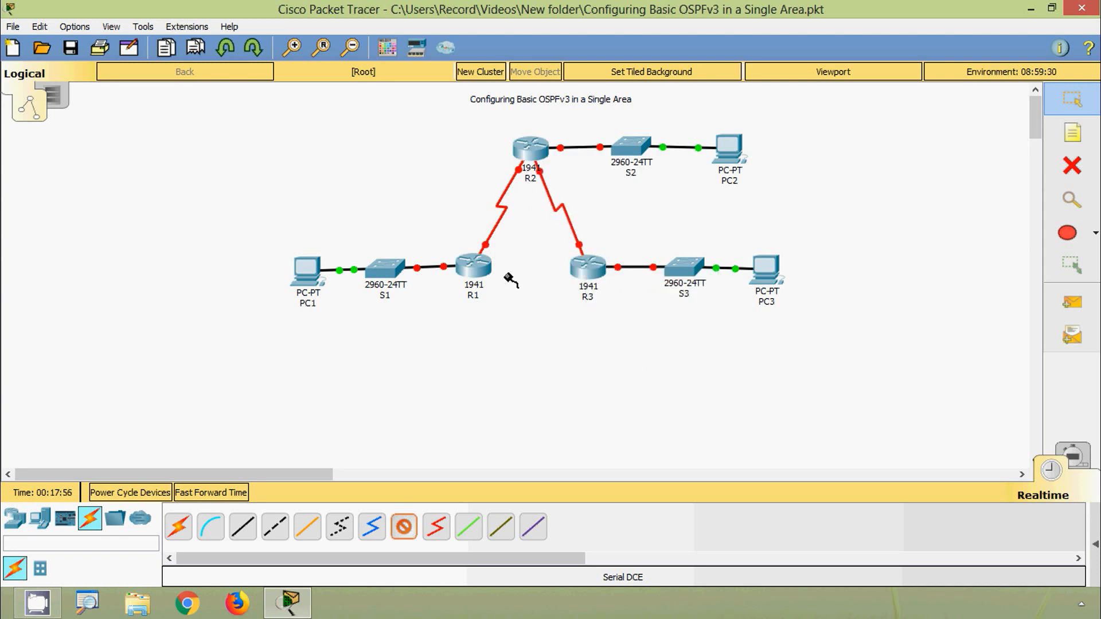
- Connect R3 Serial0/0/0 to R1 Serial0/0/1 with a Serial DCE cable, starting at R3
left_click(590, 270)
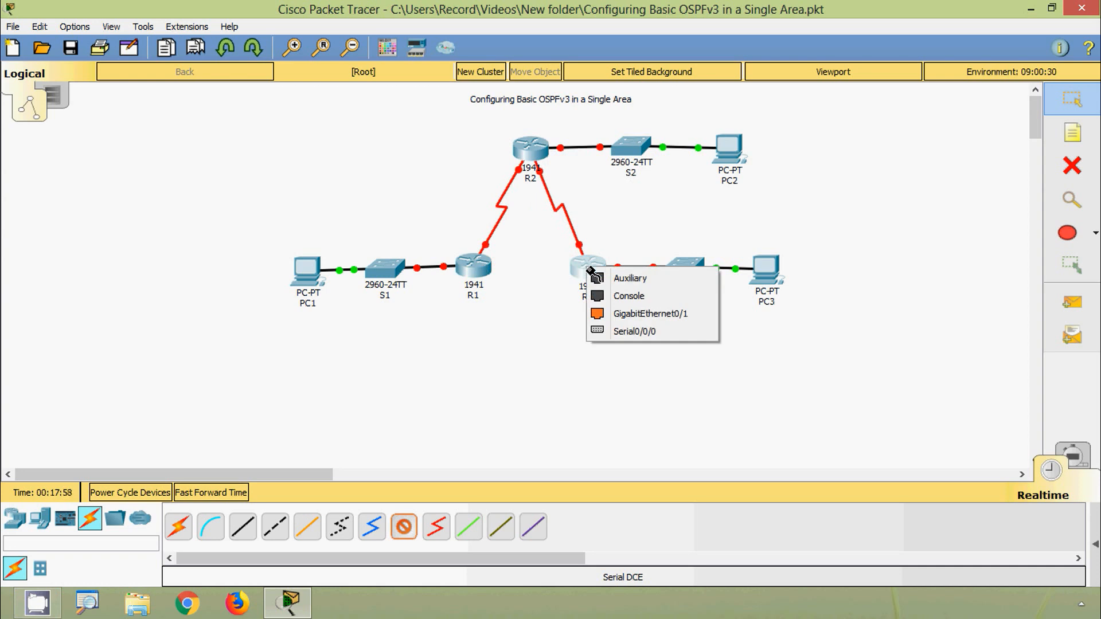
left_click(633, 332)
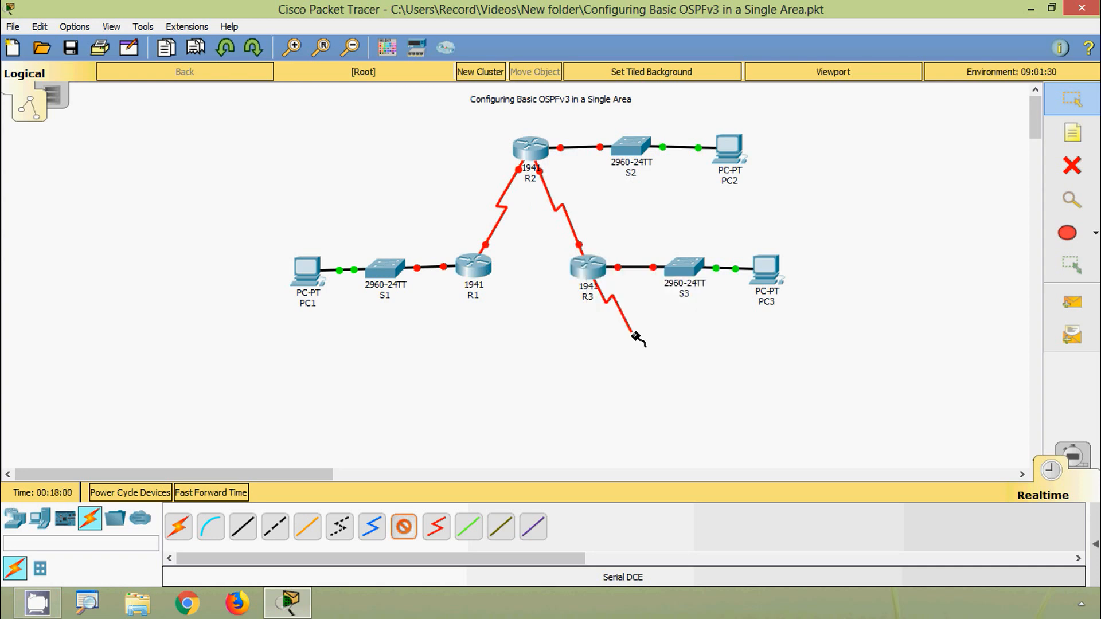
left_click(476, 268)
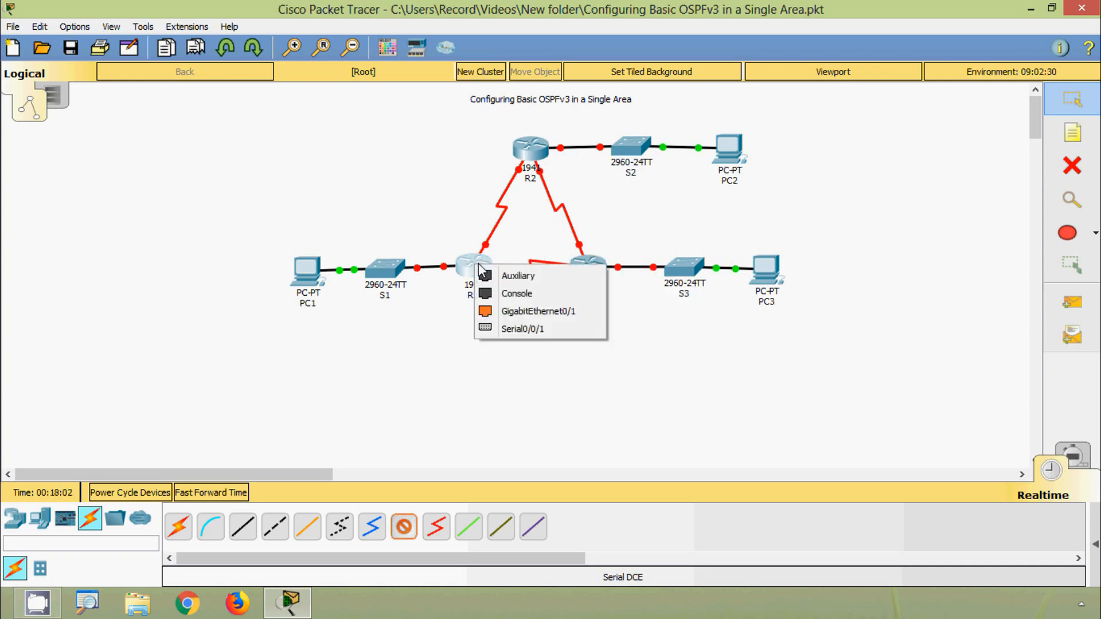
left_click(512, 330)
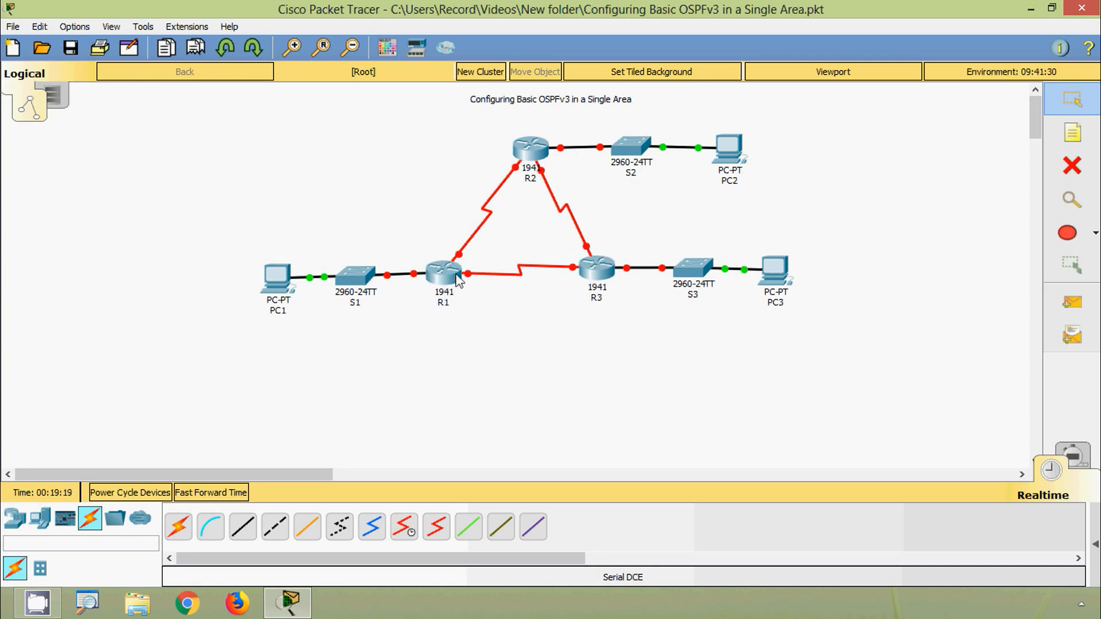
- Add a "G 0/0" note above the R1 end of the link to S1
left_click(1072, 133)
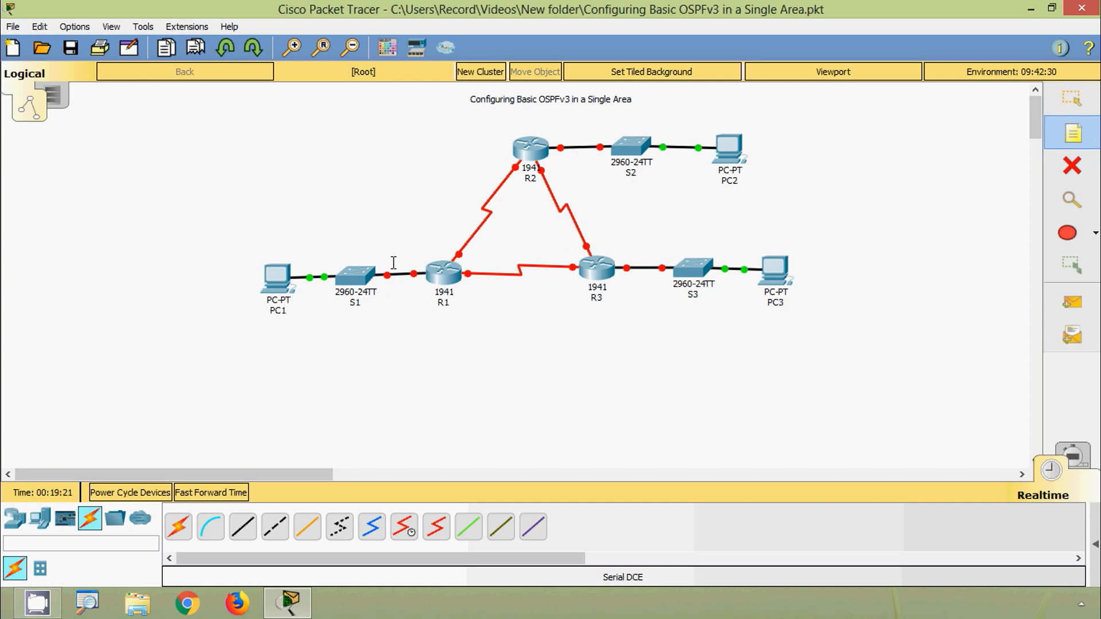
left_click(408, 261)
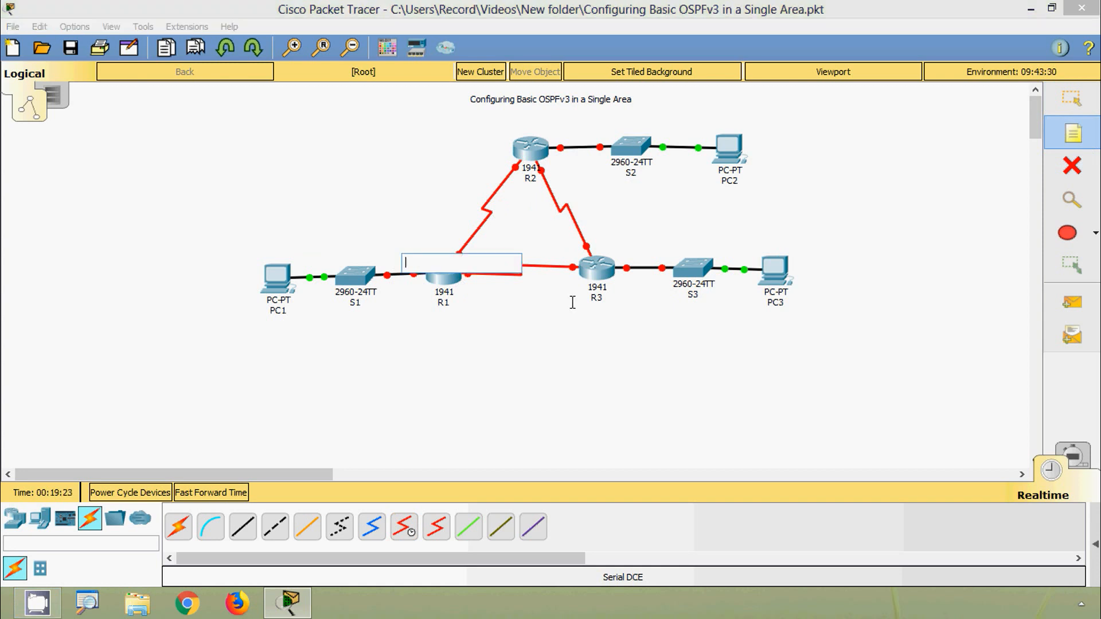
type("G 0/0")
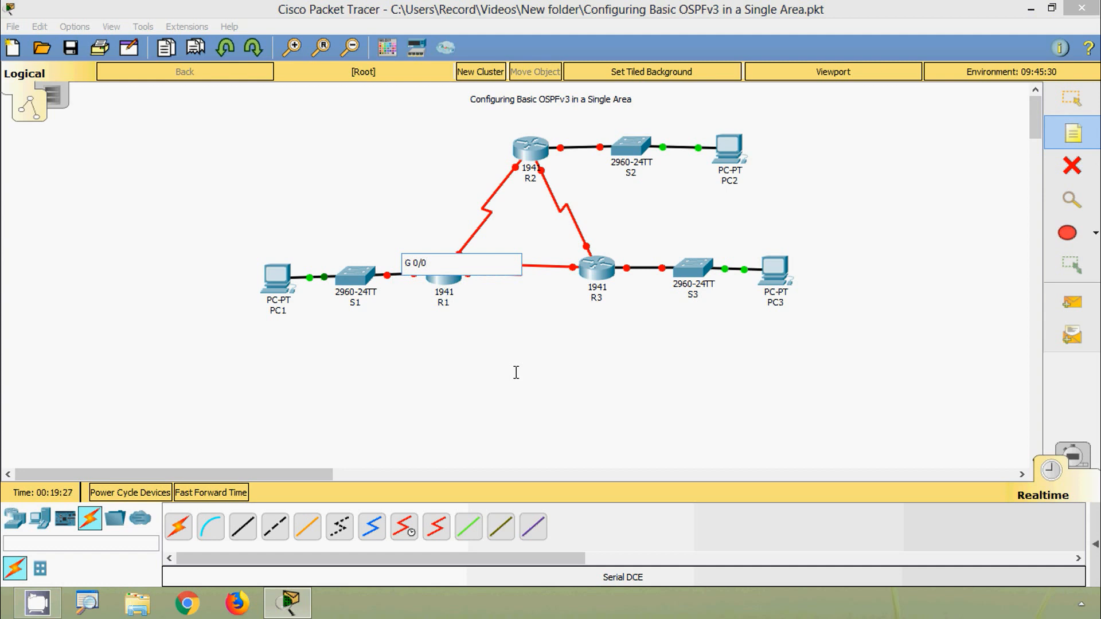
key("Escape")
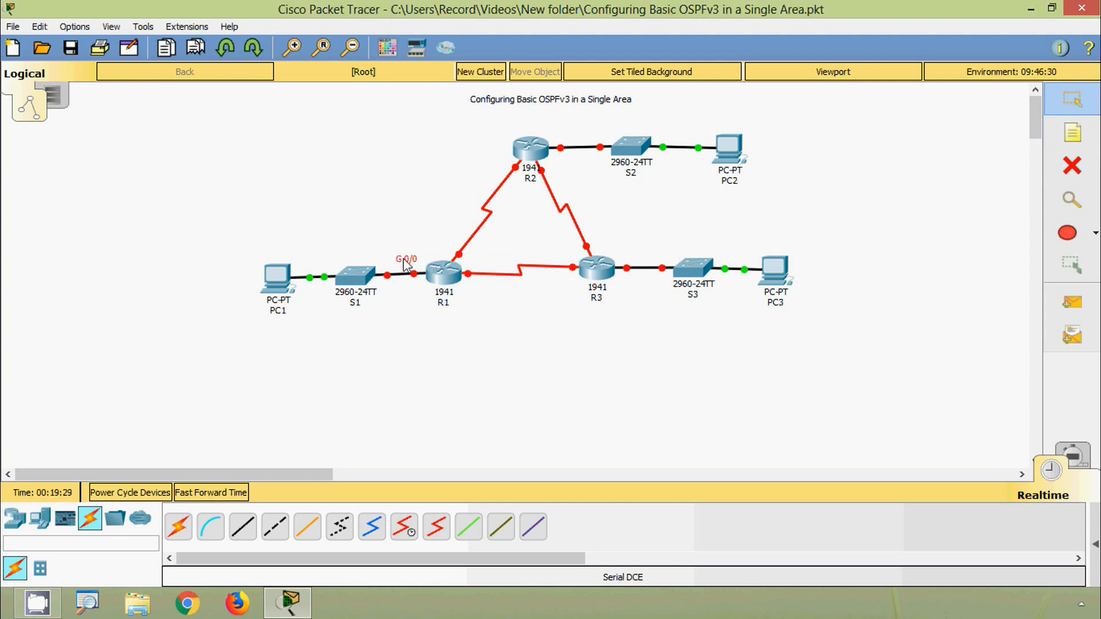
- Duplicate the "G 0/0" note and place copies at the R2 end of its S2 link and the R3 end of its S3 link
key("ctrl+v")
left_click_drag(400, 215, 566, 134)
left_click_drag(410, 223, 638, 257)
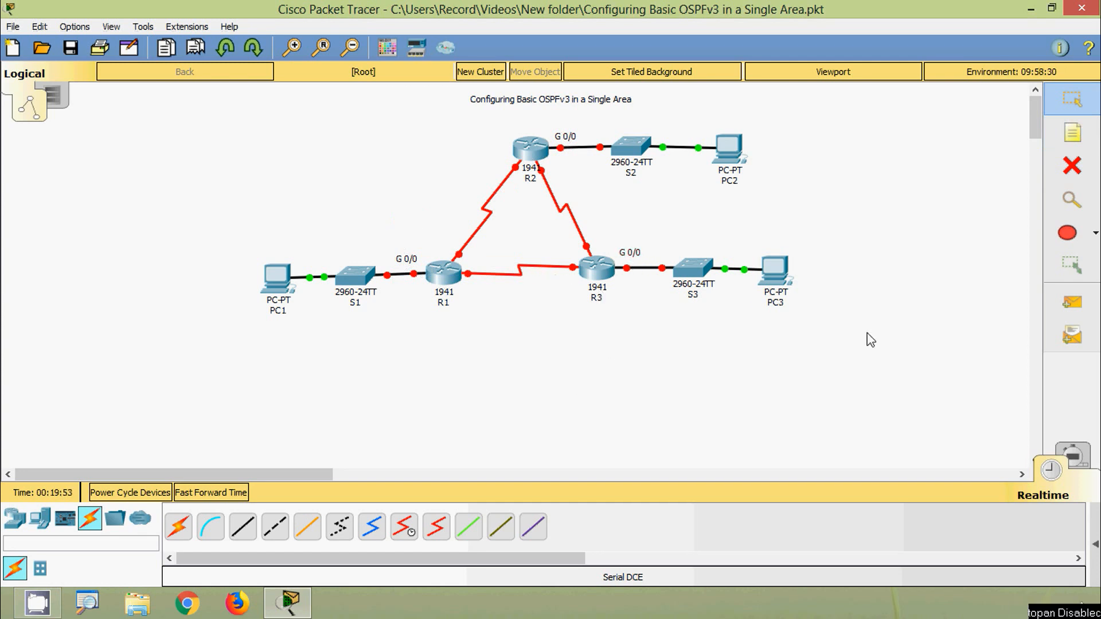
- Add an "S 0/0/0" note just above R1, beside its serial link to R2
left_click(1071, 133)
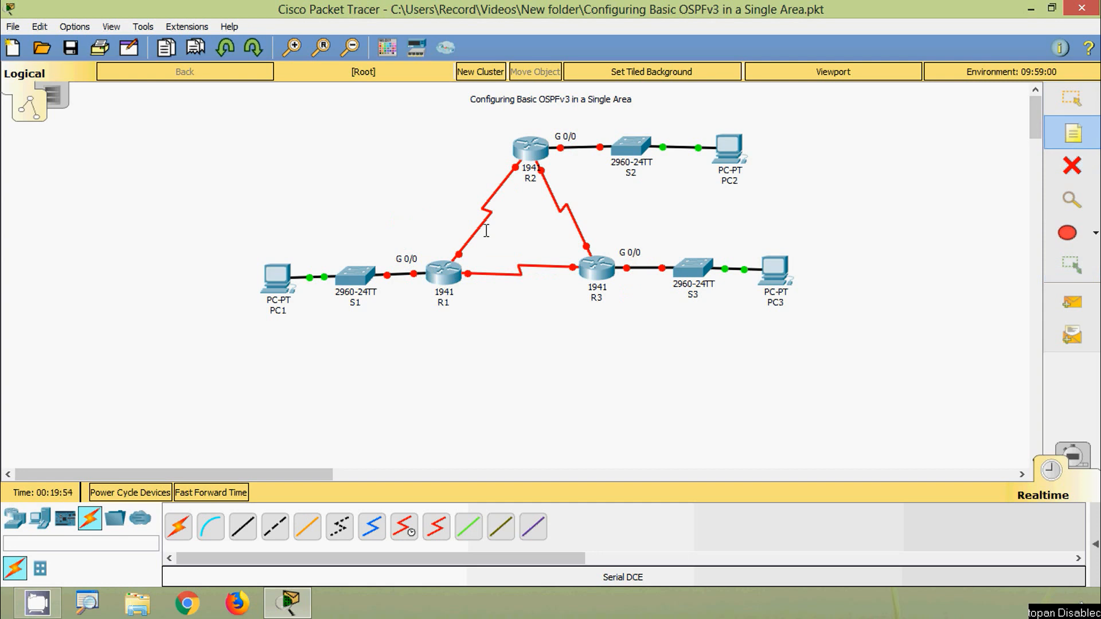
left_click(427, 242)
type("S 0")
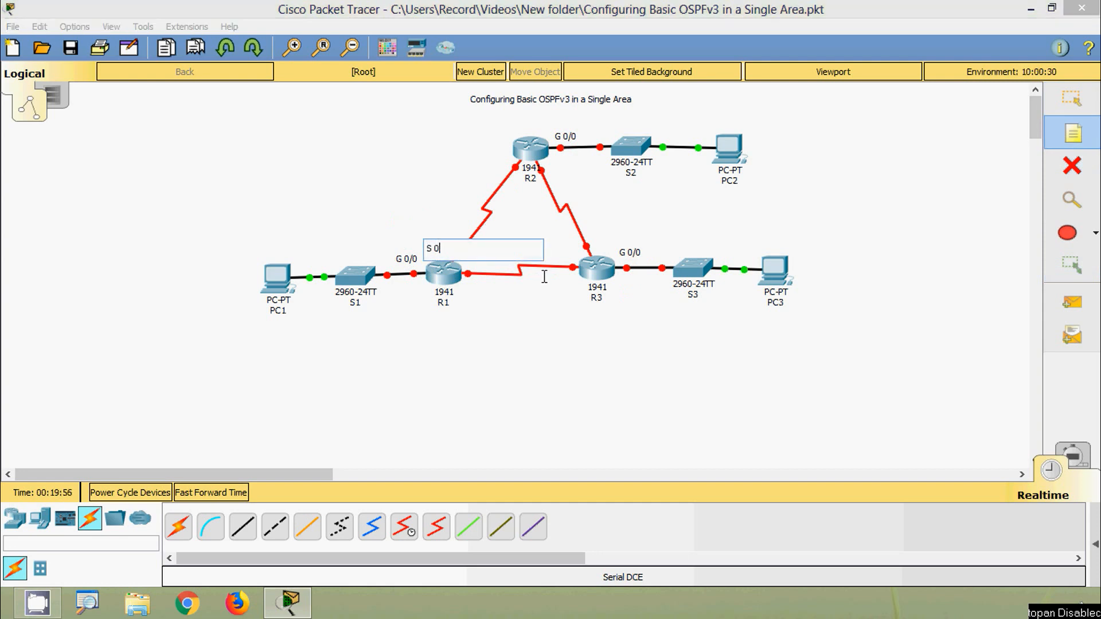
type("/0/0")
key("Escape")
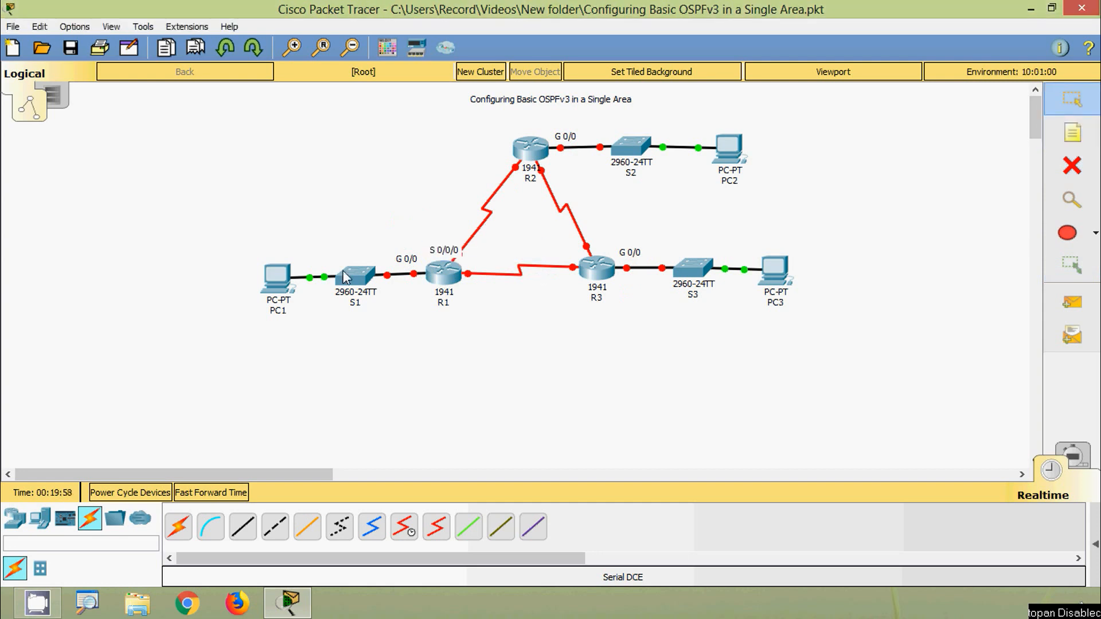
left_click_drag(440, 252, 436, 246)
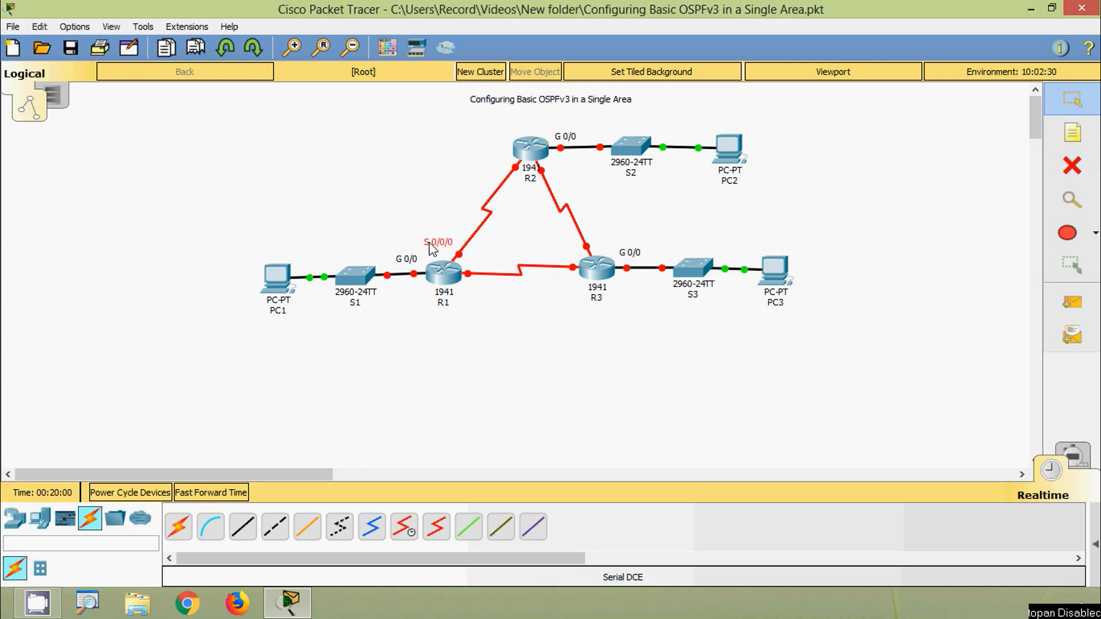
- Copy the "S 0/0/0" note and place the copy at the R2 end of the serial link to R1
key("ctrl+c")
key("ctrl+v")
left_click_drag(436, 209, 489, 165)
- Add an "S 0/0/1" note at the R2 end of the serial link to R3
left_click(1072, 133)
left_click(558, 168)
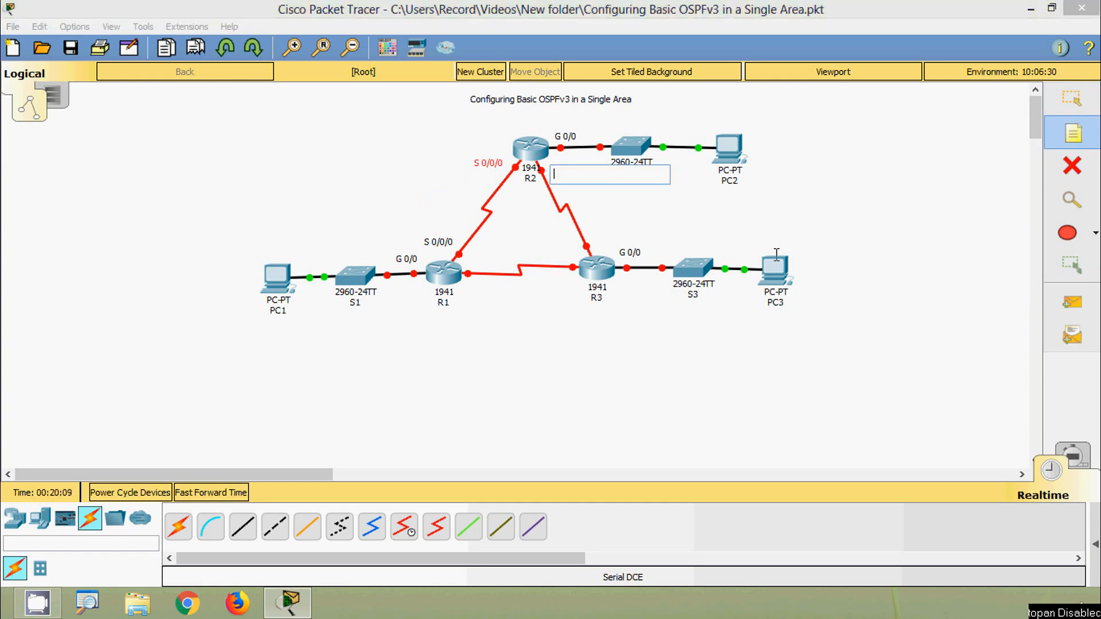
type("S 0/0/1")
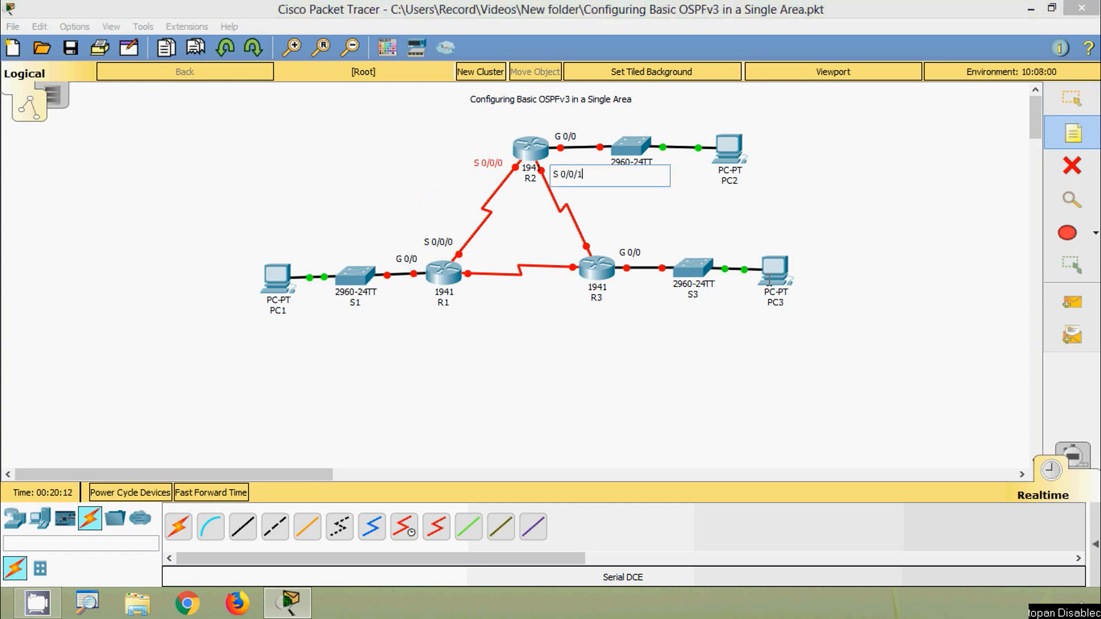
key("Escape")
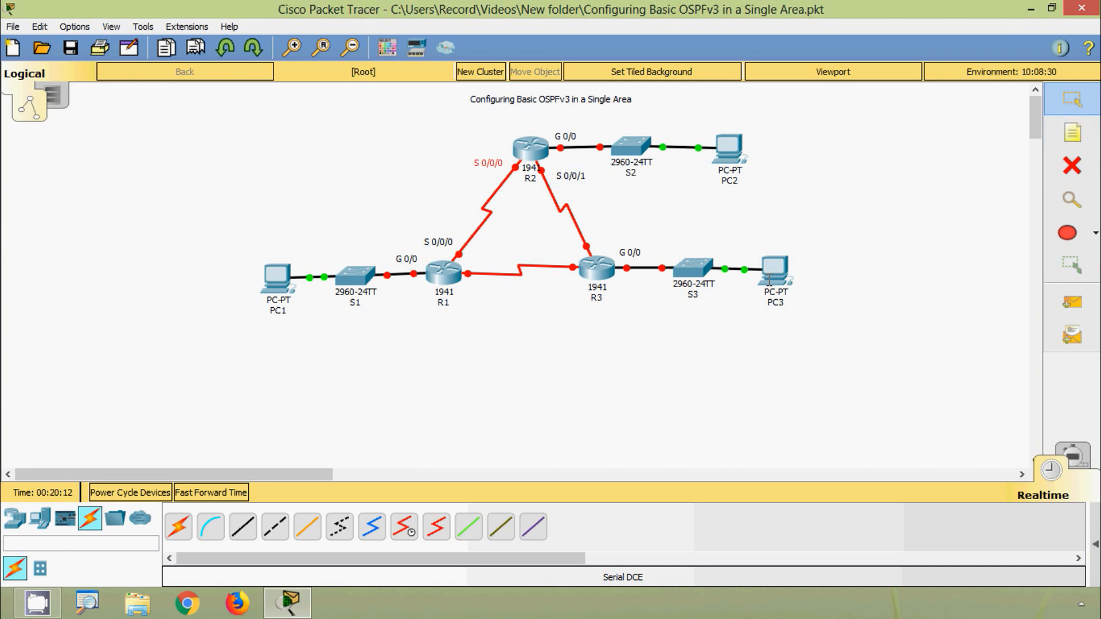
- Add an "S 0/0/1" note just above R3, beside its serial link to R2
left_click(578, 179)
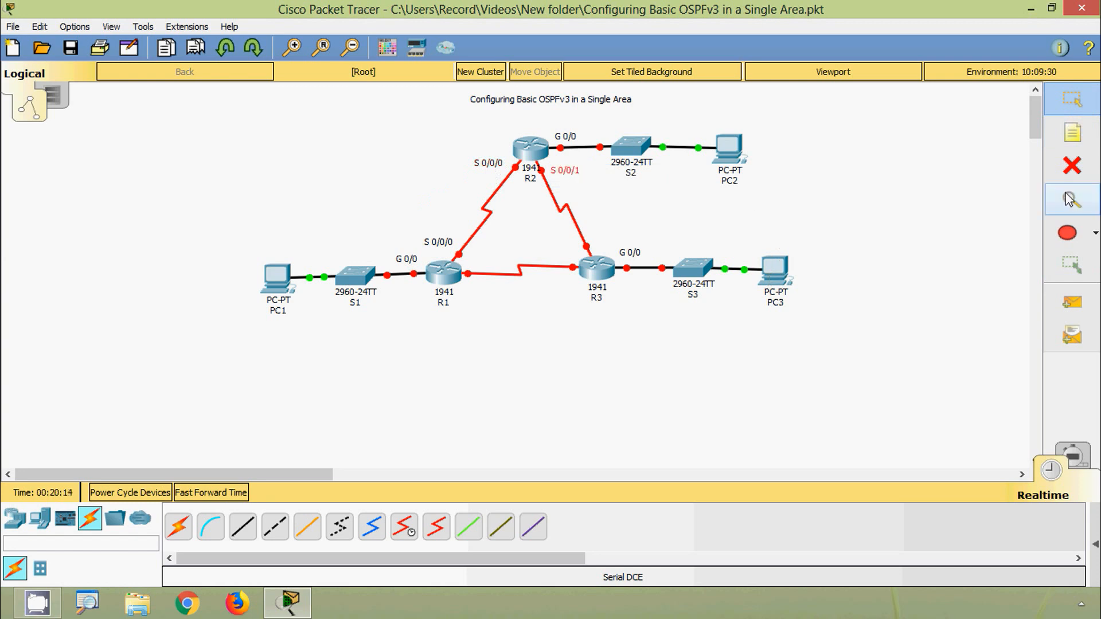
left_click(1072, 133)
left_click(592, 243)
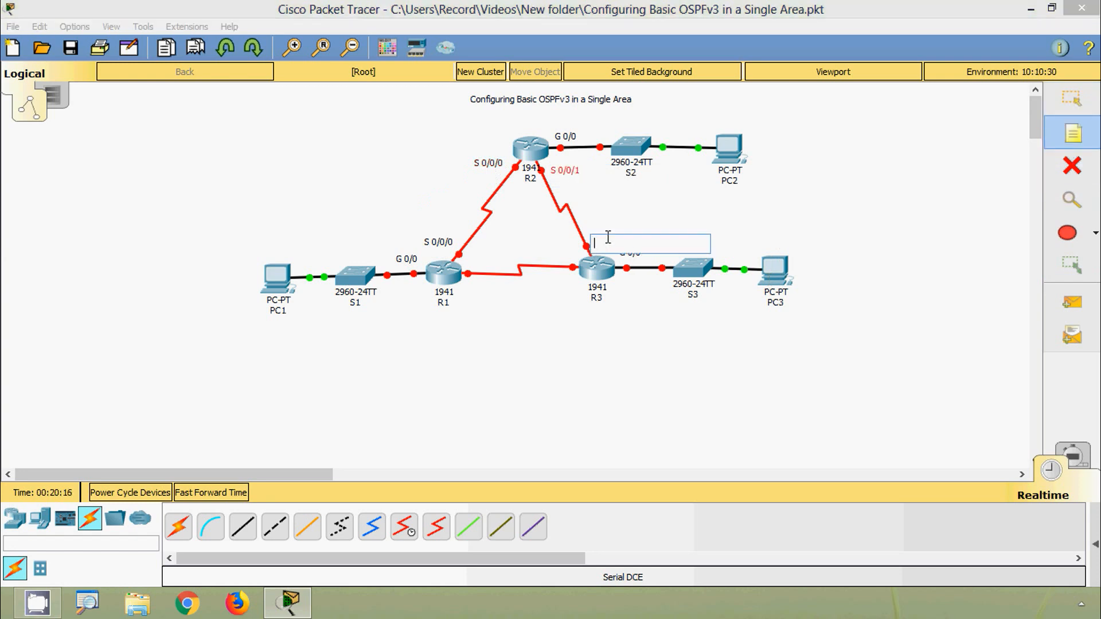
type("S 0/0/1")
key("Escape")
left_click_drag(614, 244, 609, 236)
left_click(514, 328)
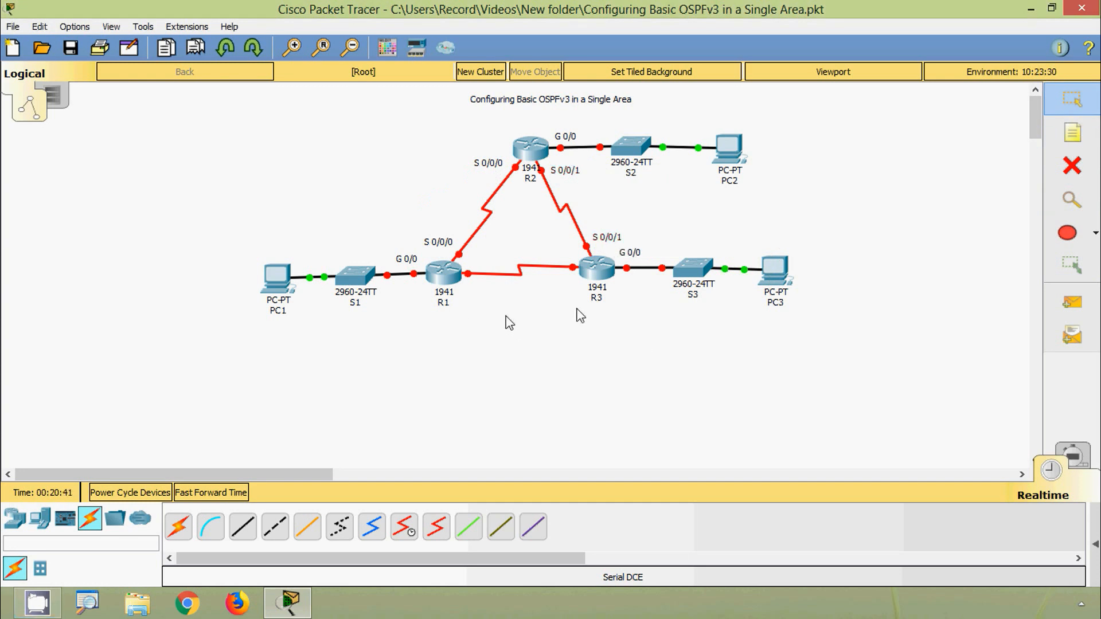
- Add an "S 0/0/0" note at the R3 end of the serial link to R1
left_click(1072, 133)
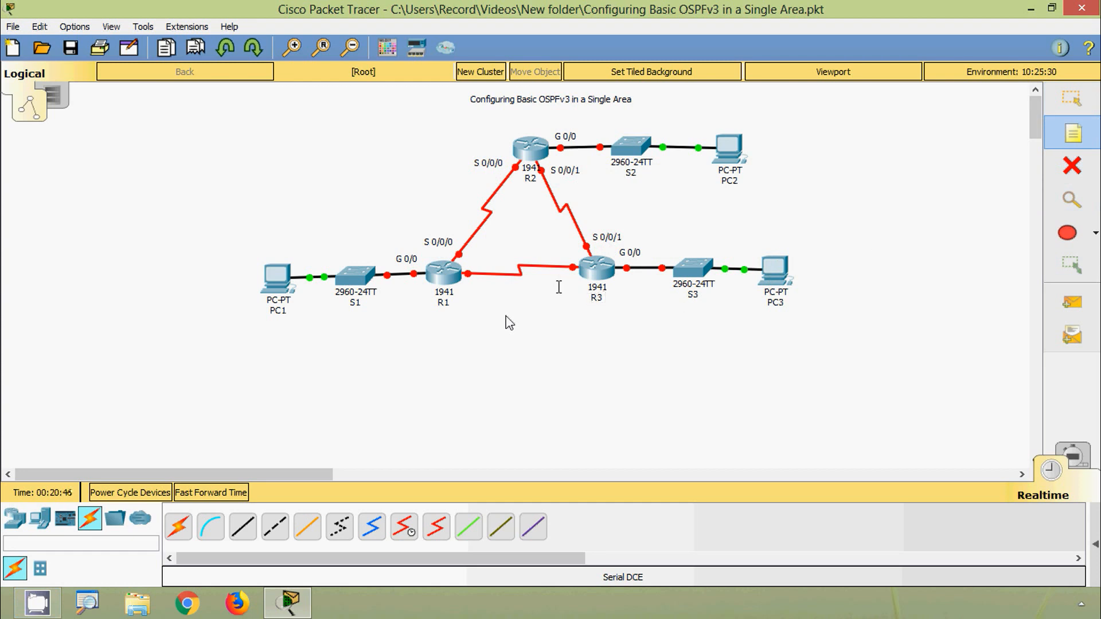
left_click(558, 287)
type("S 0/0/0")
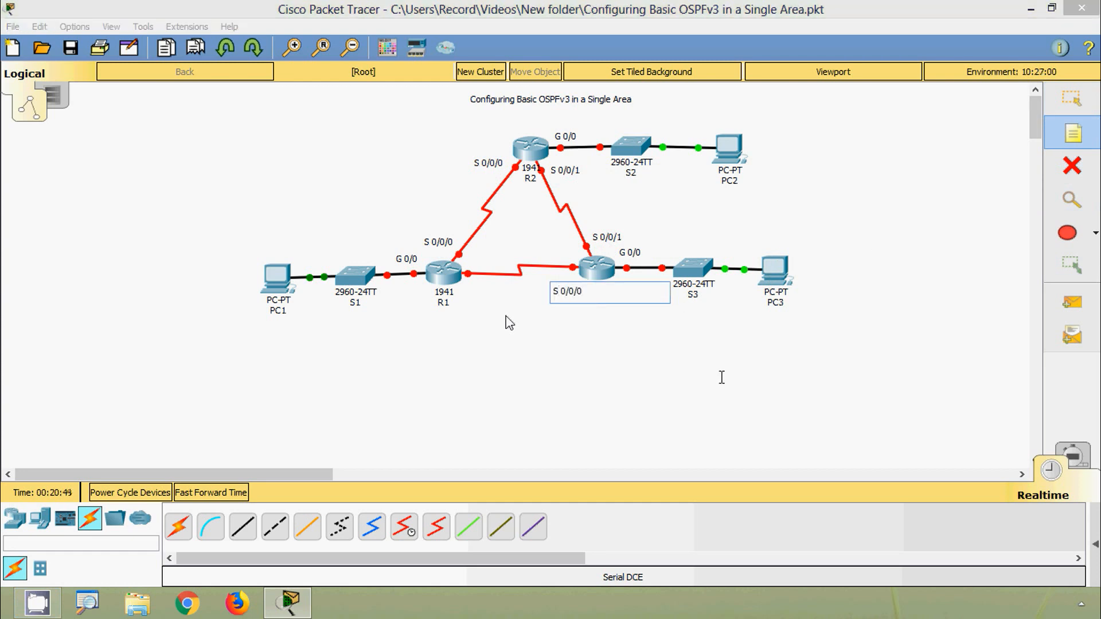
left_click(722, 377)
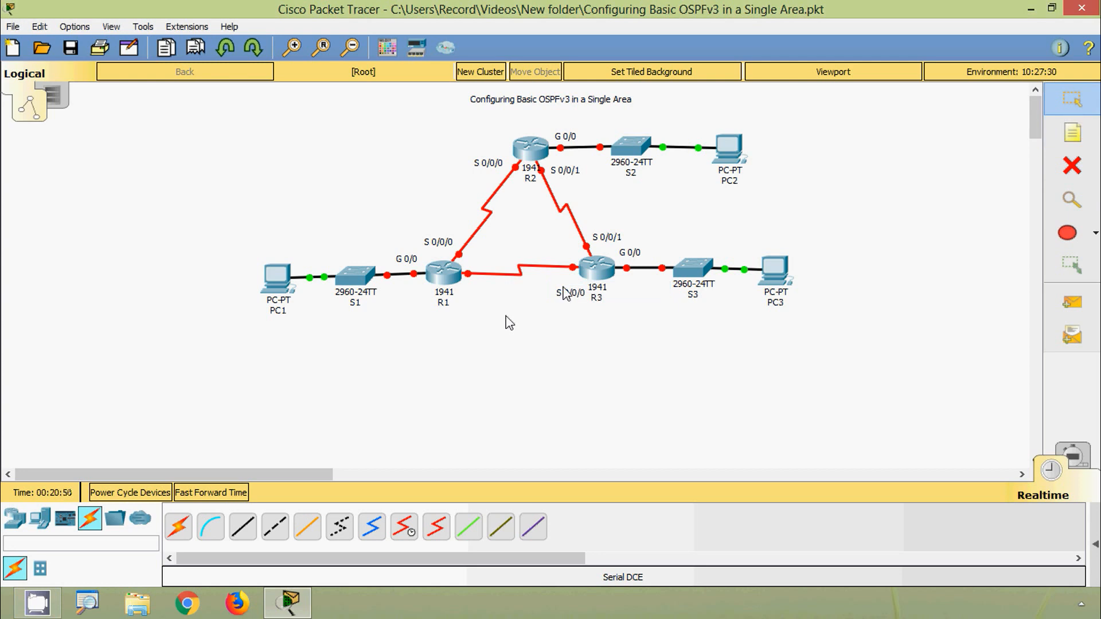
- Add an "S 0/0/1" note at the R1 end of the serial link to R3, just below the link
left_click(1055, 140)
left_click(463, 291)
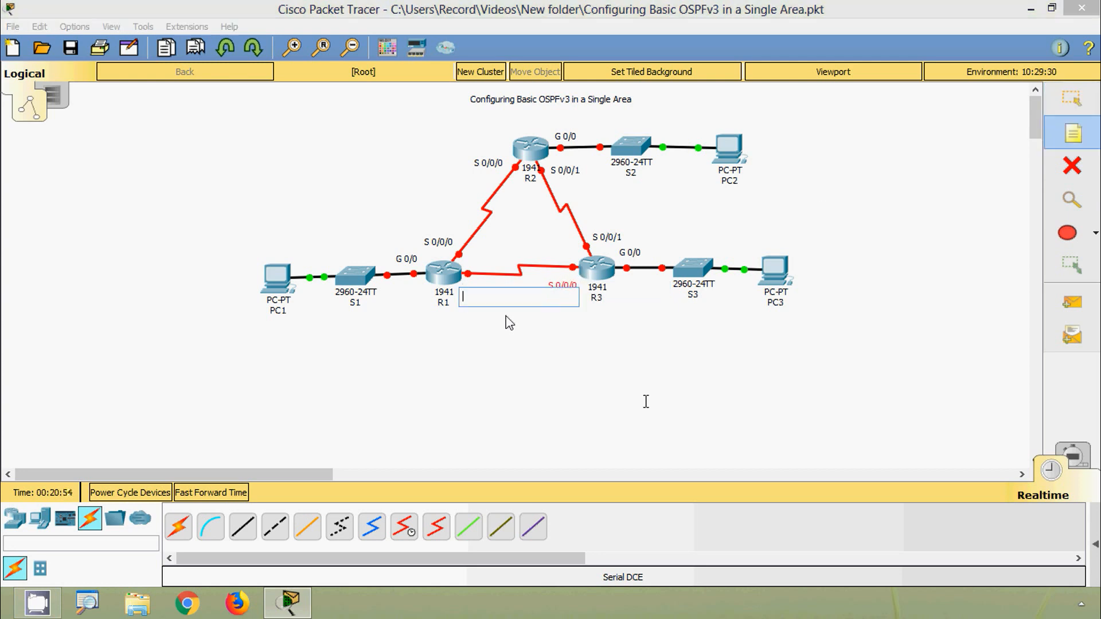
type("S 0/")
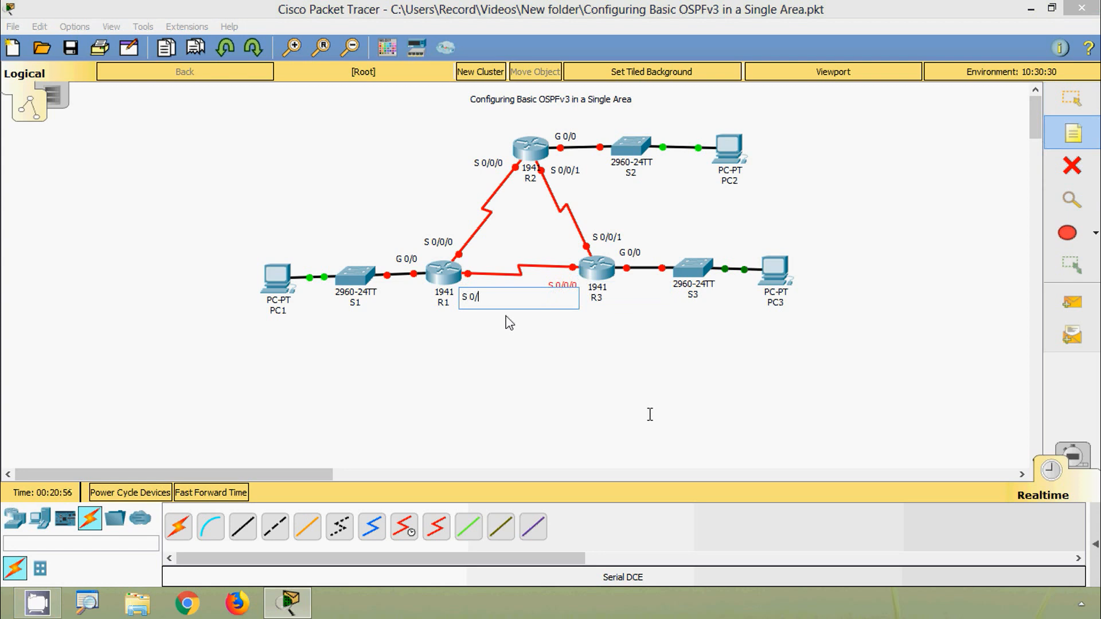
type("0/1")
key("Escape")
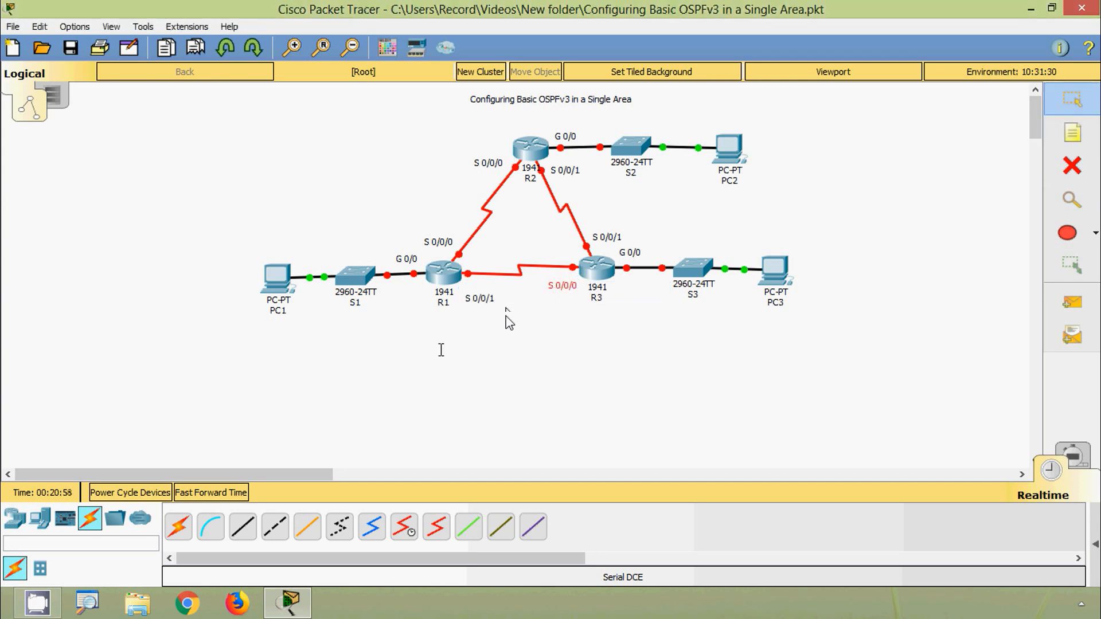
left_click_drag(475, 296, 477, 289)
left_click(490, 358)
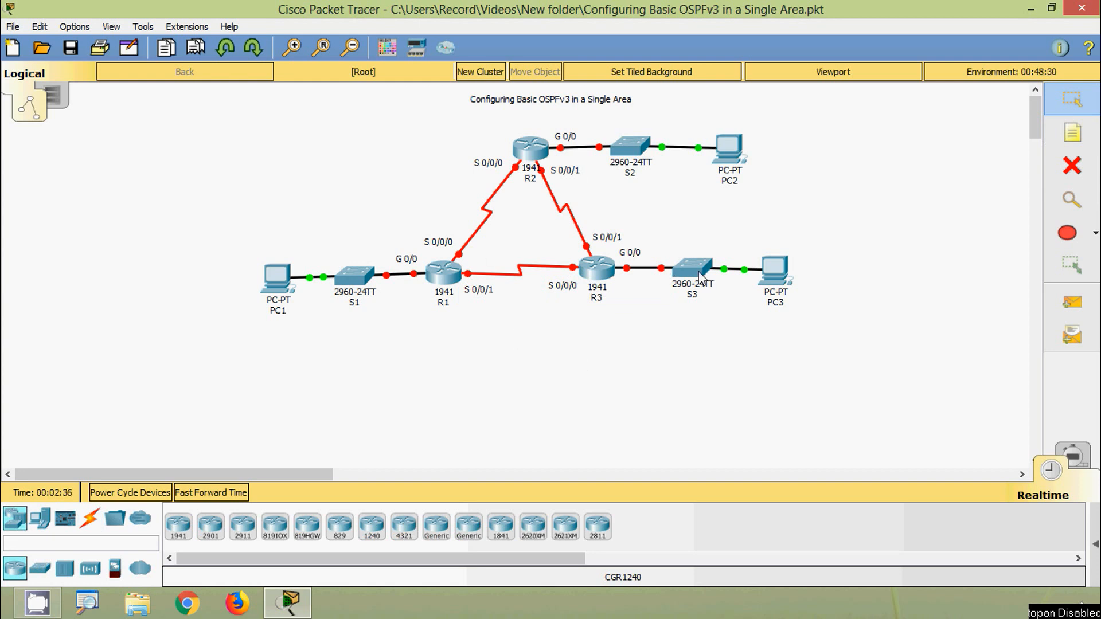
- Draw a black-outlined rectangle filled with custom light red #ff8189 over PC1, S1 and the link to R1
left_click(1067, 232)
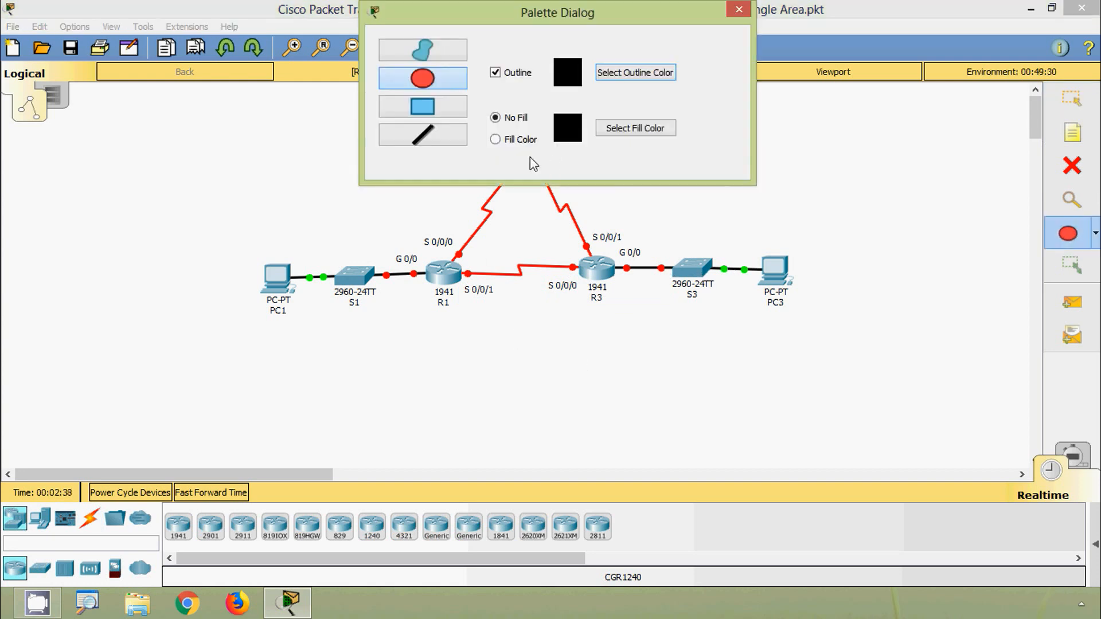
left_click(607, 132)
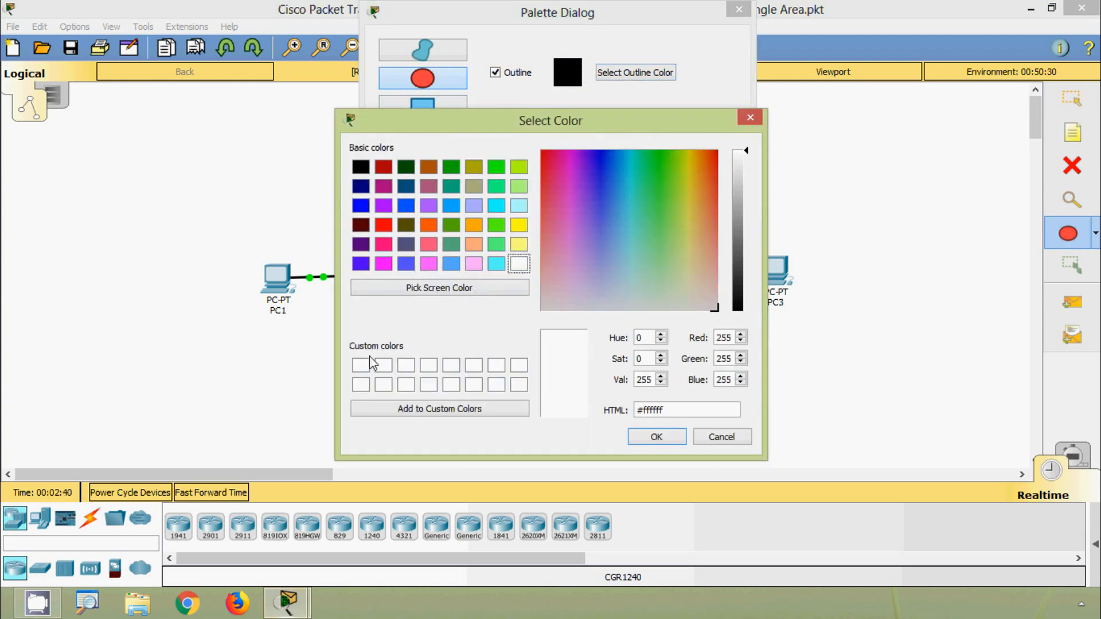
left_click(367, 365)
left_click(544, 231)
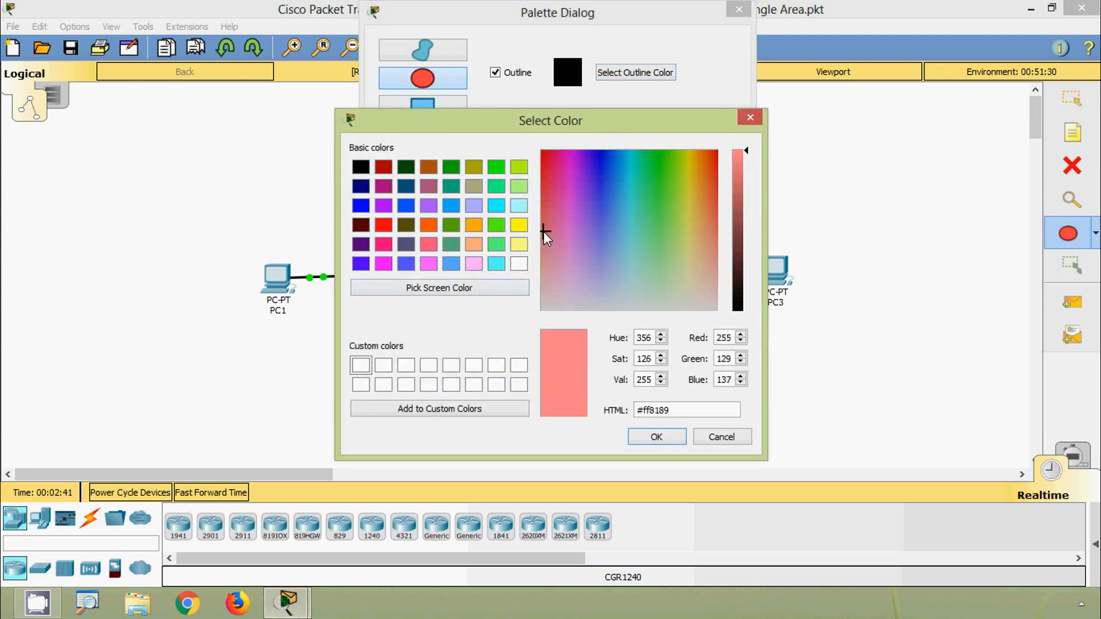
left_click(513, 408)
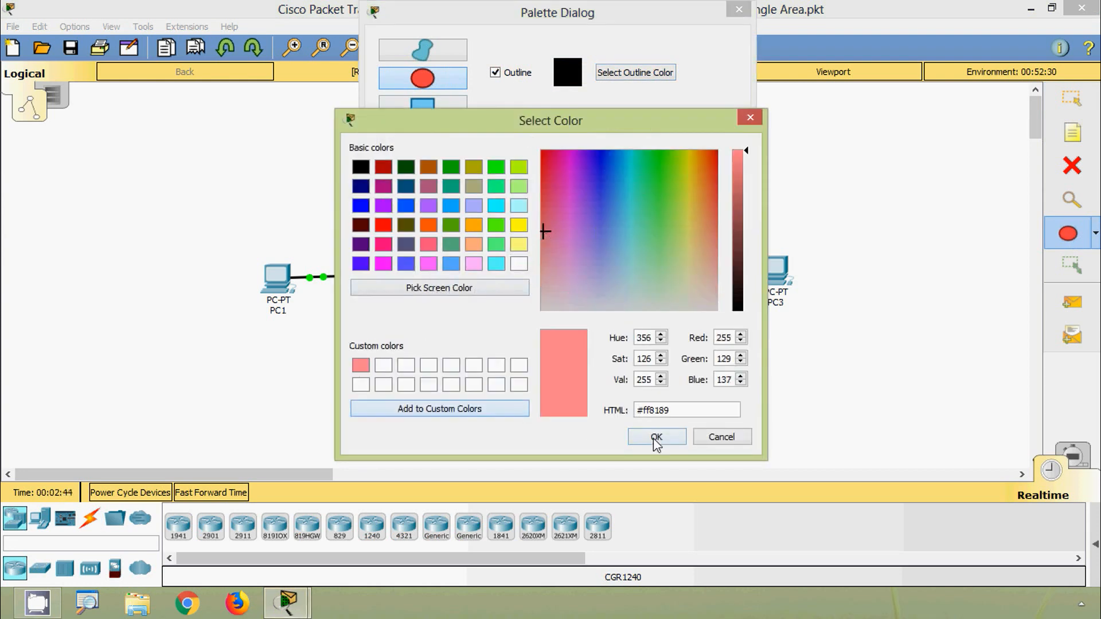
left_click(656, 437)
left_click(441, 109)
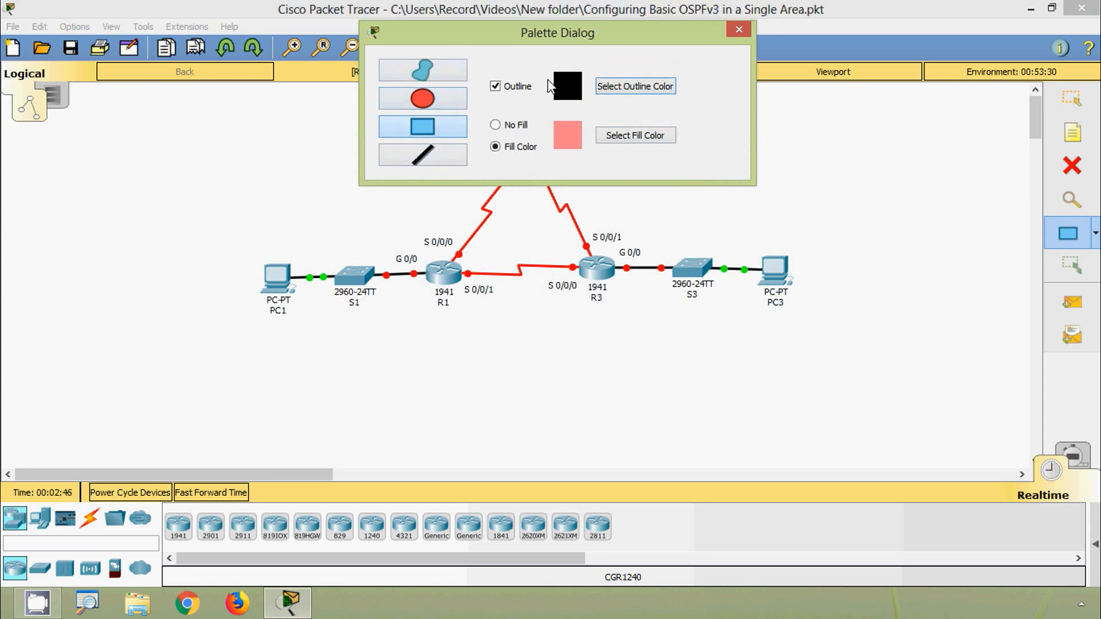
left_click_drag(565, 57, 851, 99)
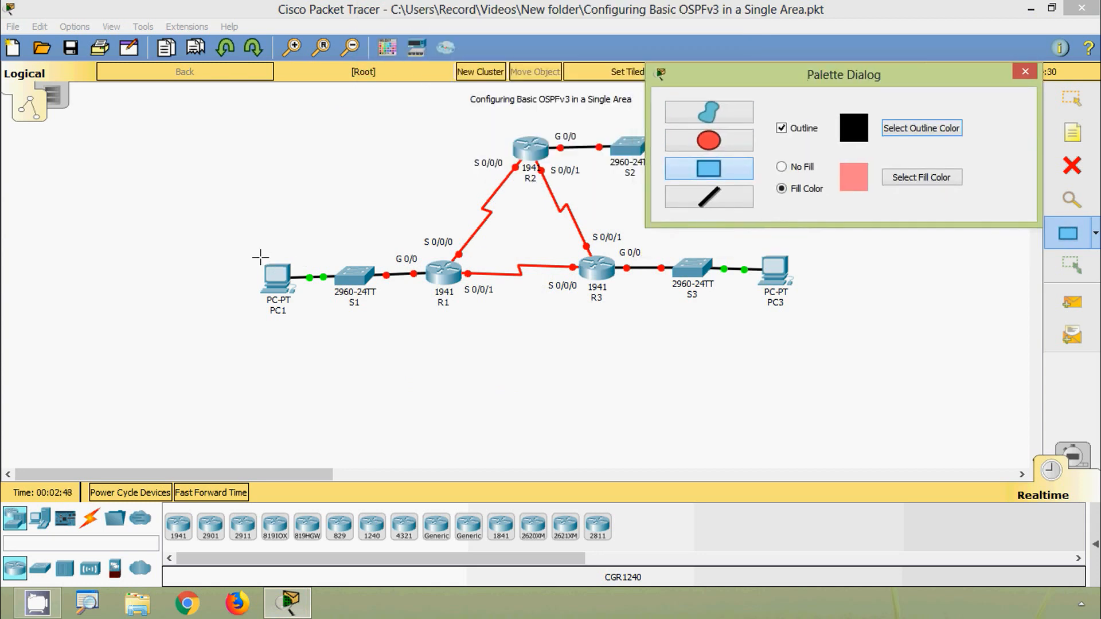
left_click_drag(248, 249, 425, 311)
- Draw a rectangle filled with custom light violet #9c93ff over PC2, S2 and the link to R2
left_click(929, 178)
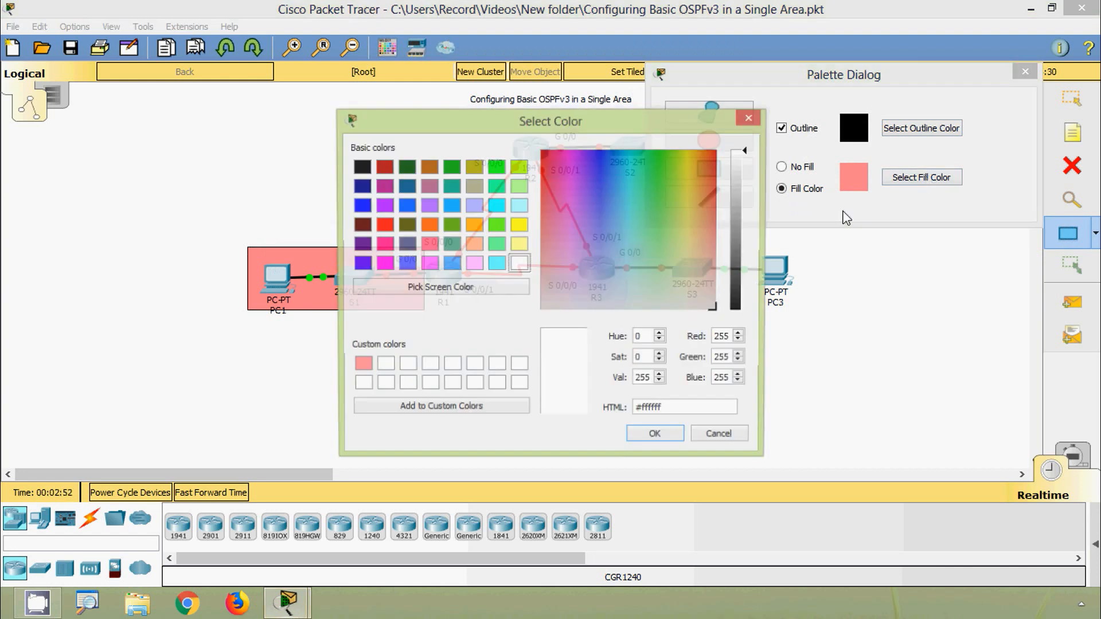
left_click(386, 367)
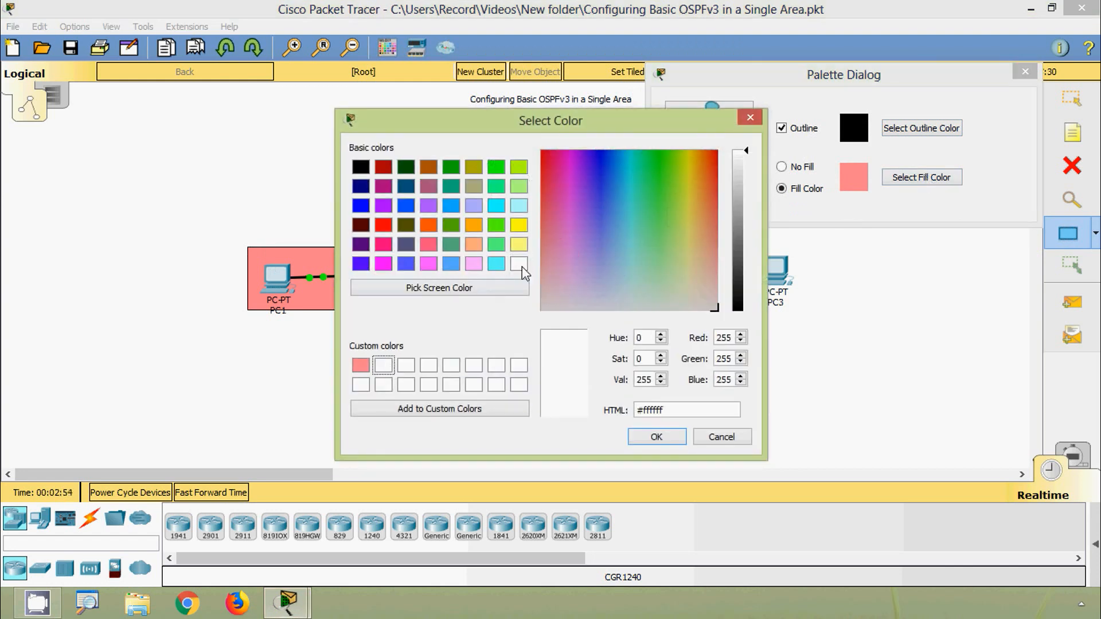
left_click_drag(594, 248, 597, 243)
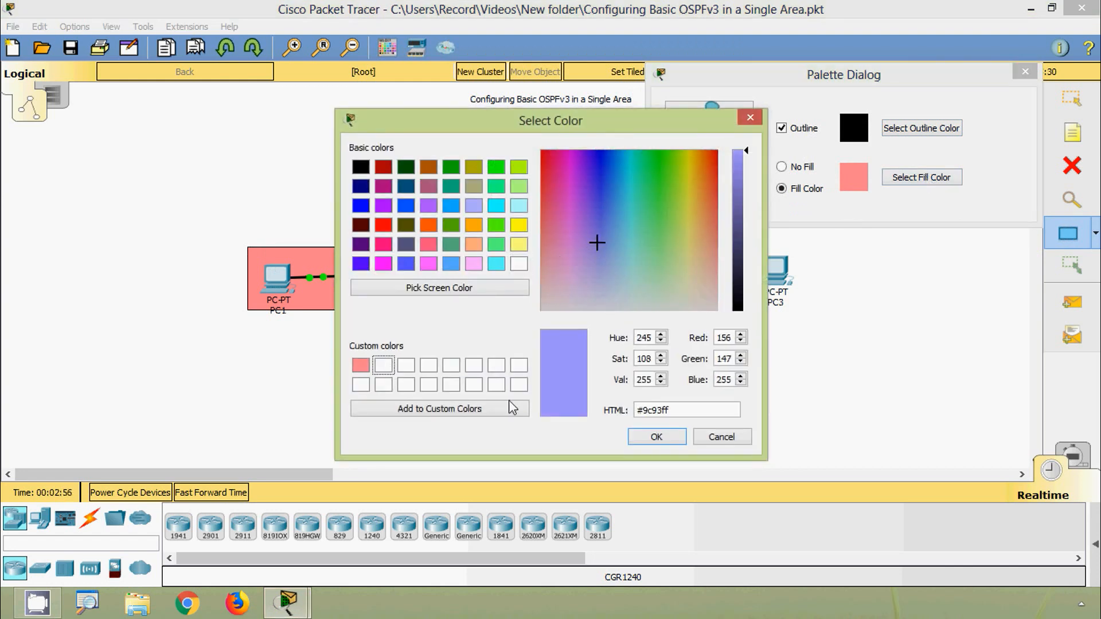
left_click(512, 408)
left_click(657, 437)
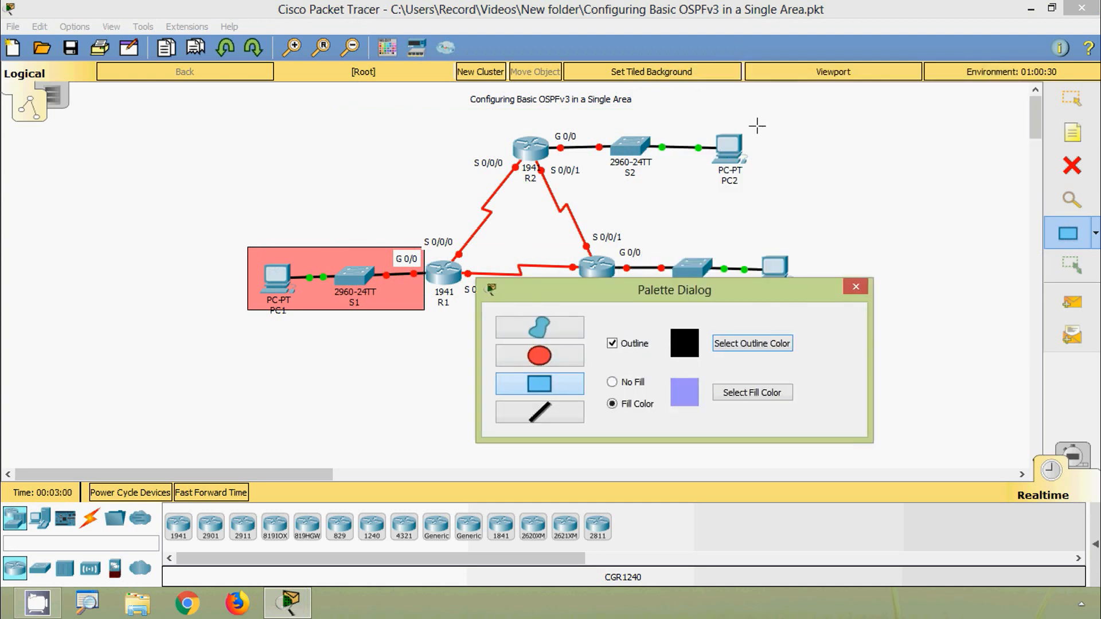
left_click_drag(757, 126, 554, 179)
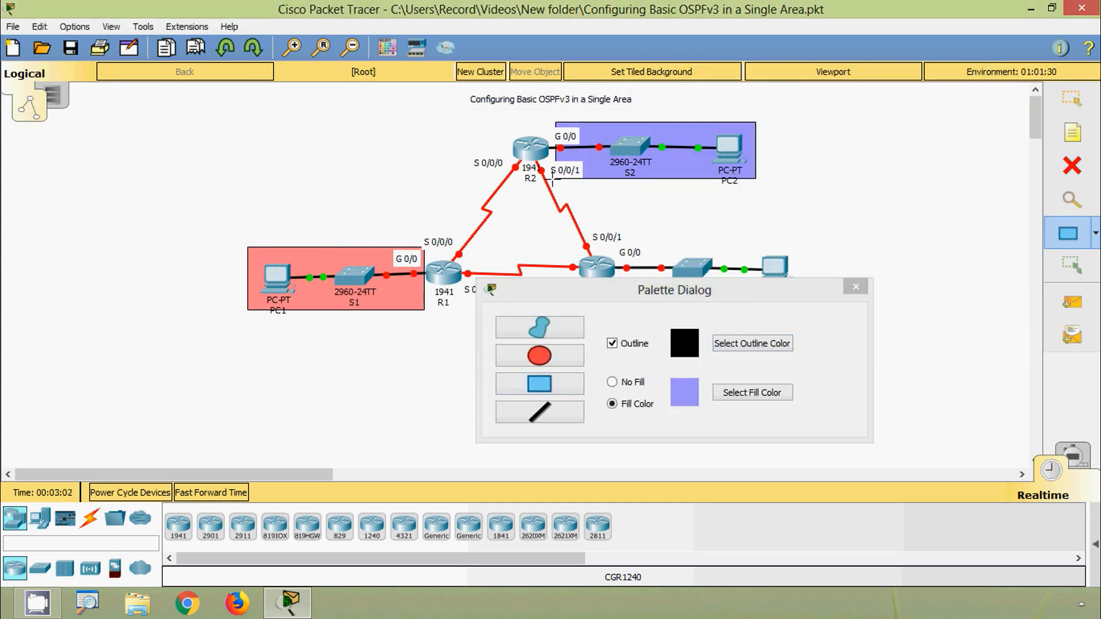
- Draw a rectangle filled with custom cyan #77f9ff over PC3, S3 and the link to R3
left_click(728, 395)
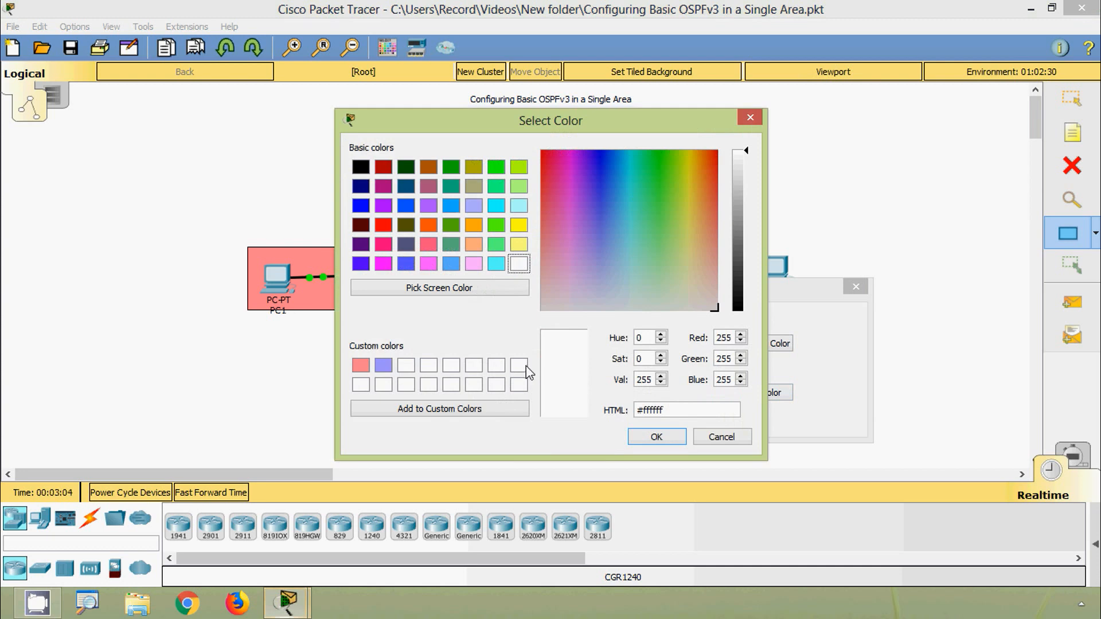
left_click(412, 358)
left_click(625, 227)
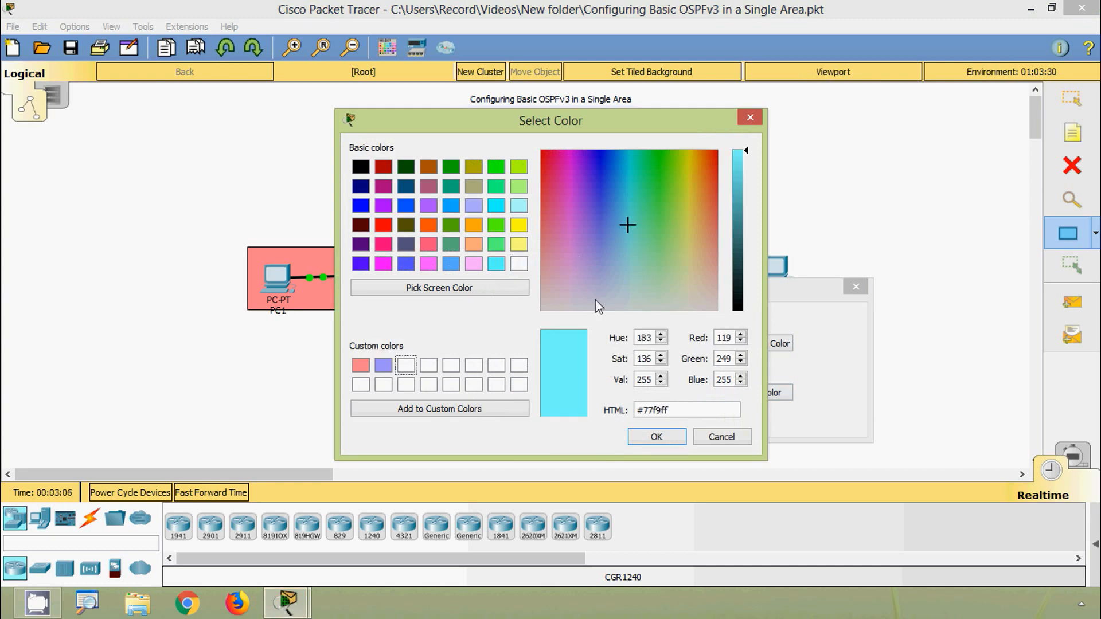
left_click(476, 408)
left_click(647, 437)
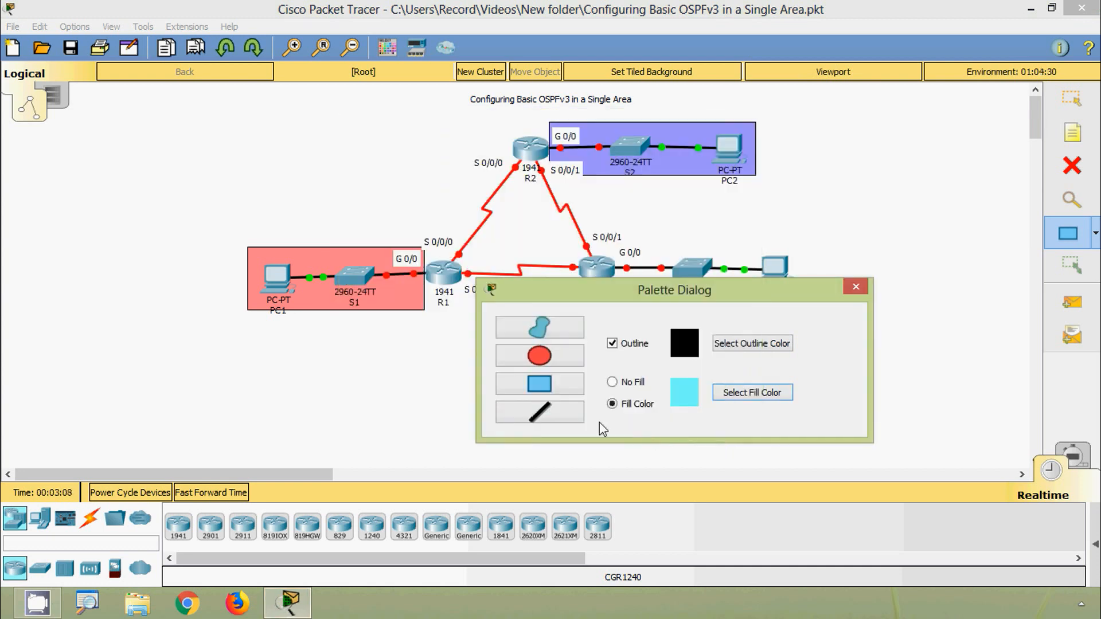
left_click_drag(625, 293, 615, 355)
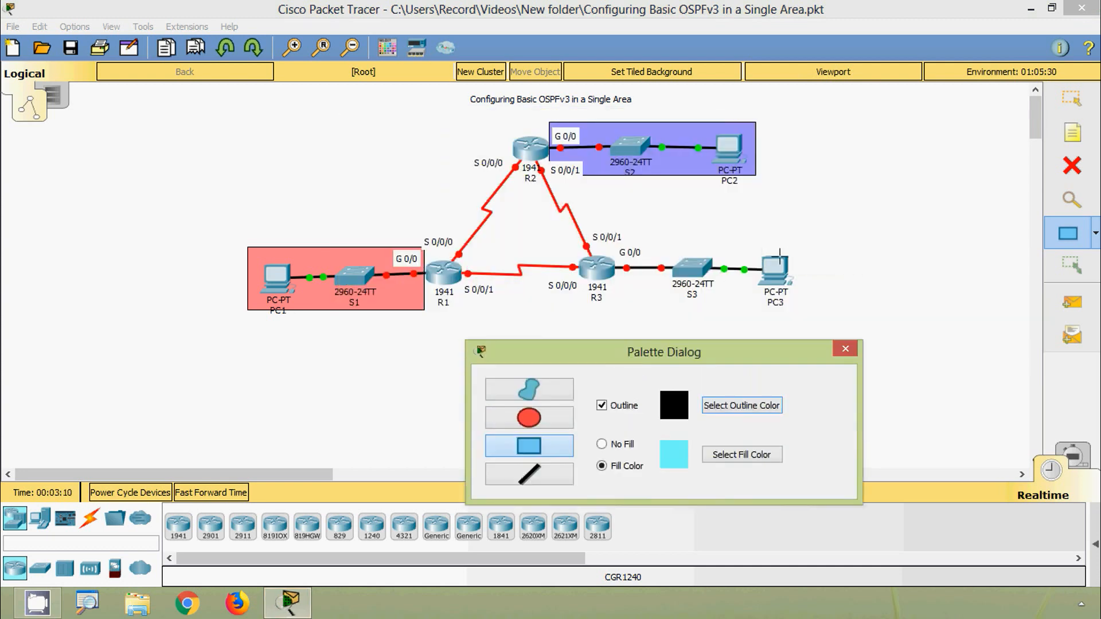
left_click_drag(795, 245, 617, 304)
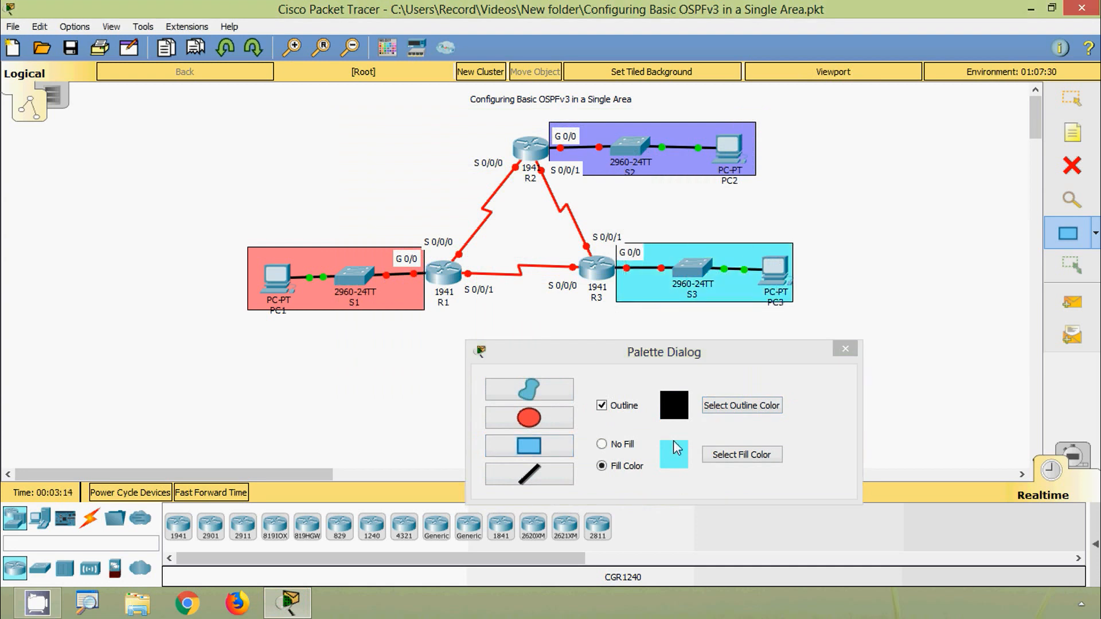
- Draw a freeform shape filled with custom light green #96ff86 around the serial link between R1 and R2
left_click(717, 456)
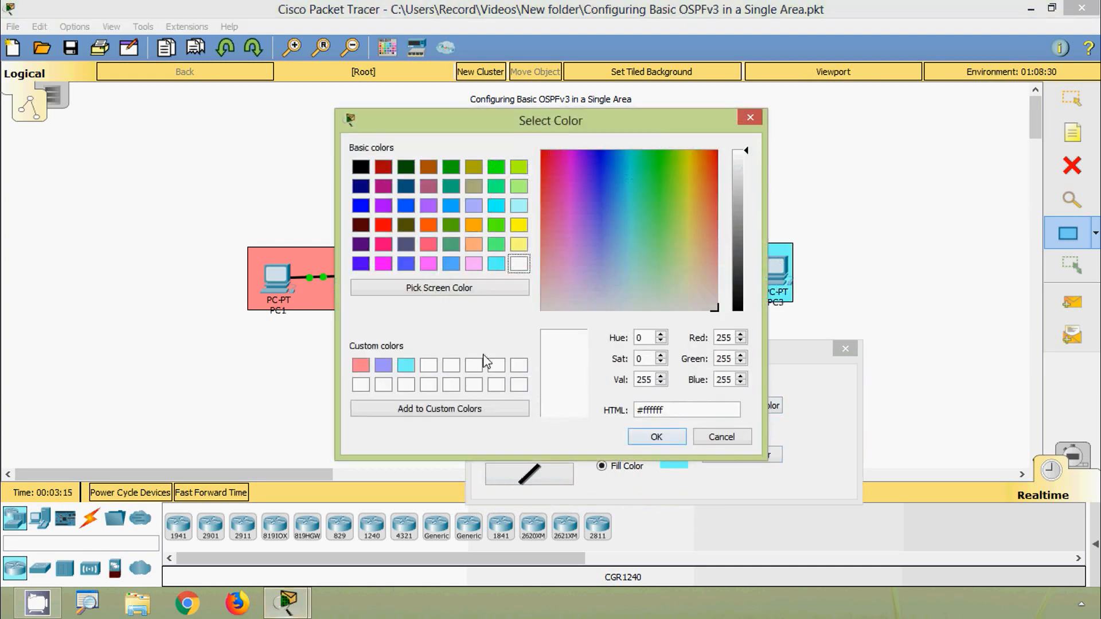
left_click(429, 365)
left_click_drag(662, 237, 663, 235)
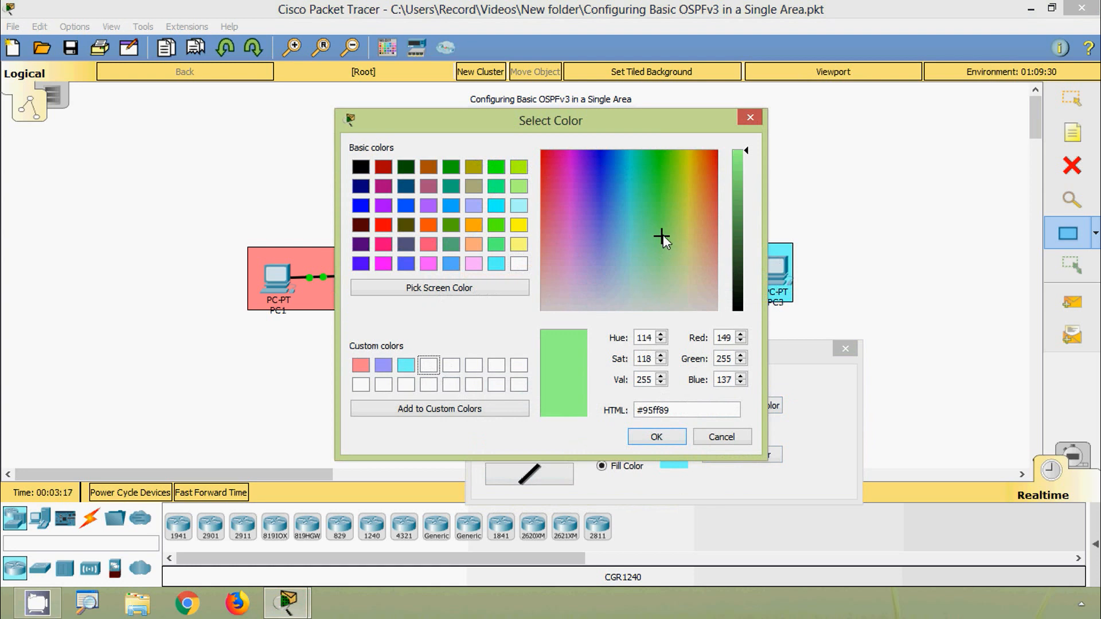
left_click(498, 410)
left_click(653, 437)
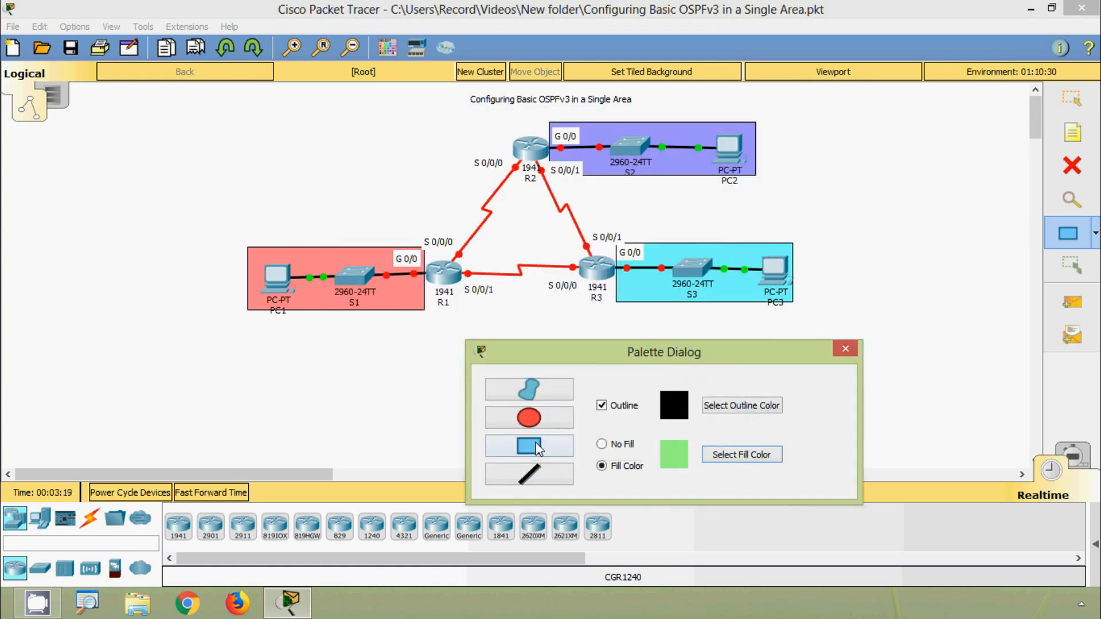
mouse_move(606, 361)
left_mouse_down()
mouse_move(626, 371)
mouse_move(613, 365)
left_mouse_up()
left_click(574, 406)
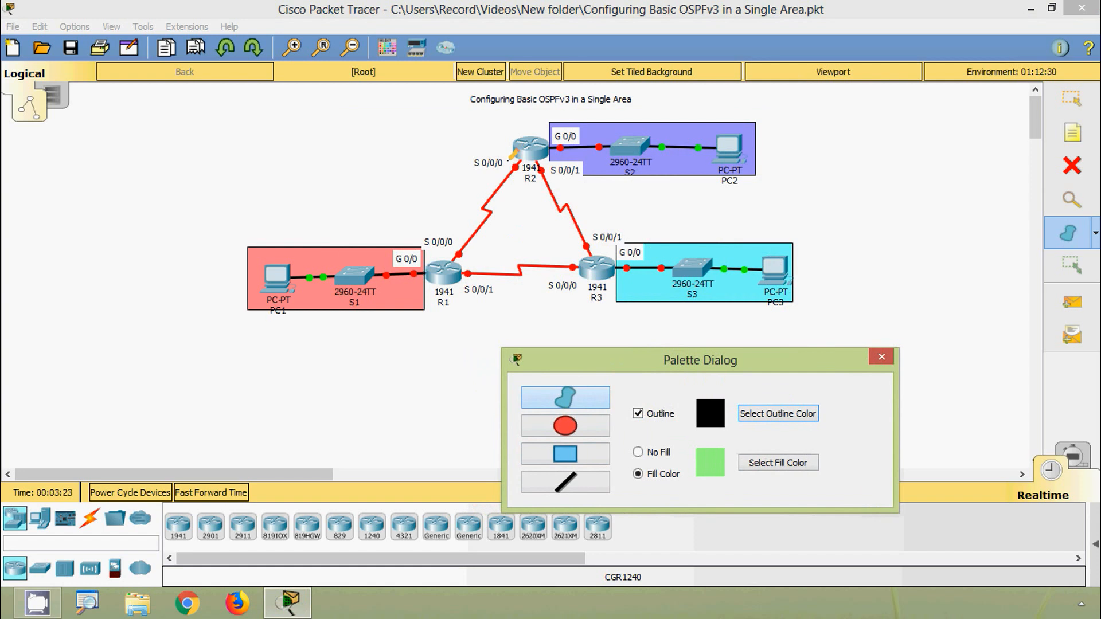
mouse_move(493, 171)
left_mouse_down()
mouse_move(463, 215)
mouse_move(461, 253)
mouse_move(504, 212)
mouse_move(522, 161)
left_mouse_up()
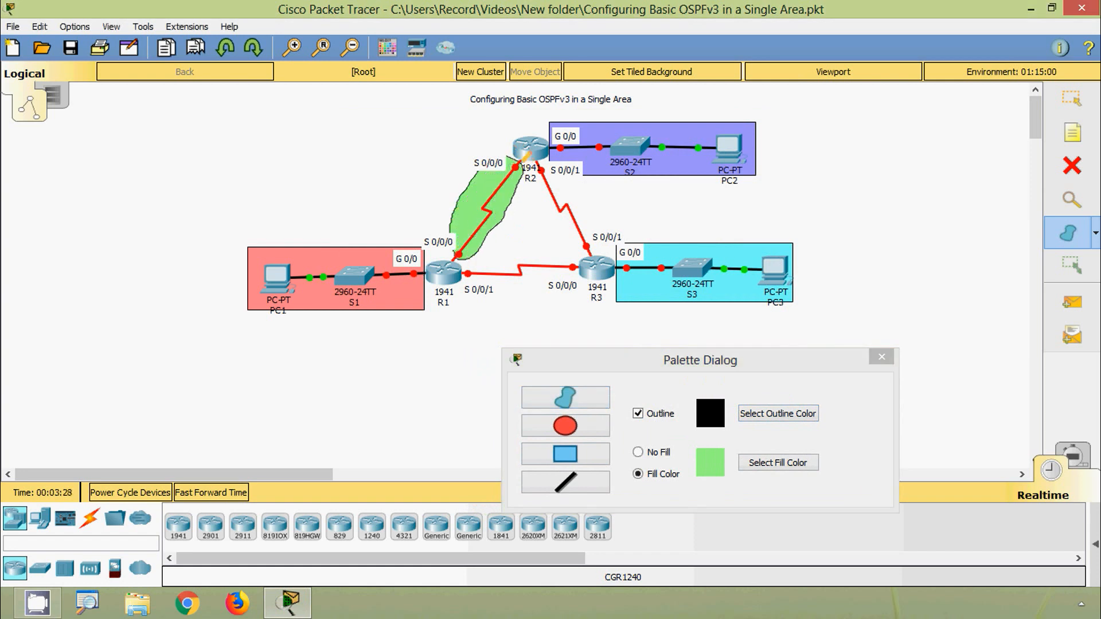
- Draw a freeform shape filled with custom light yellow #f4ff7b around the serial link between R2 and R3
left_click(763, 462)
left_click(451, 367)
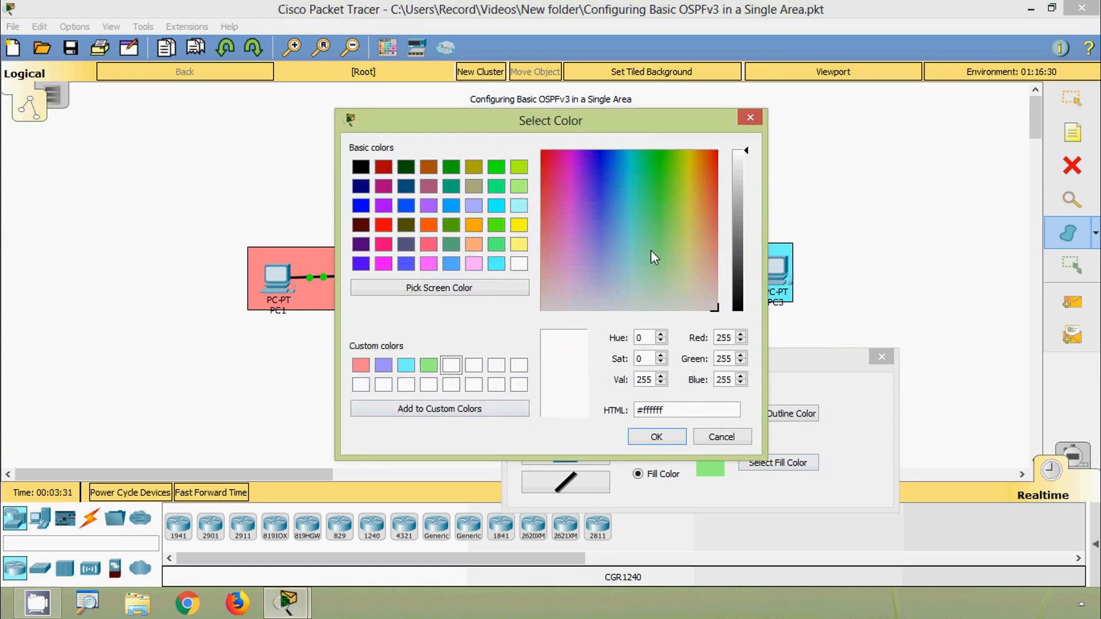
left_click(687, 228)
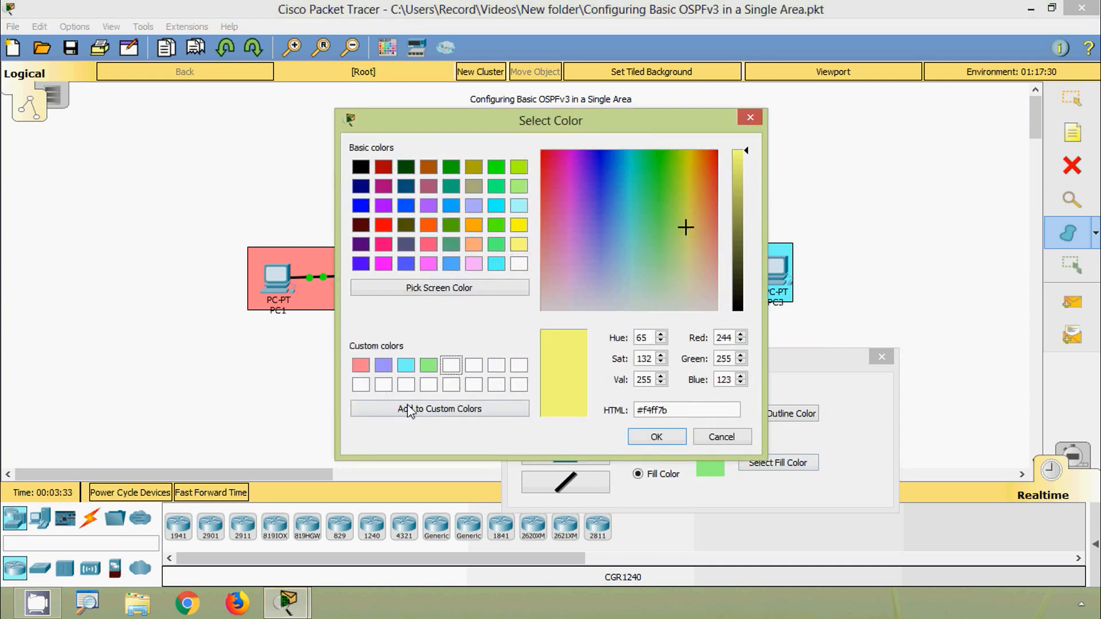
left_click(479, 413)
left_click(639, 432)
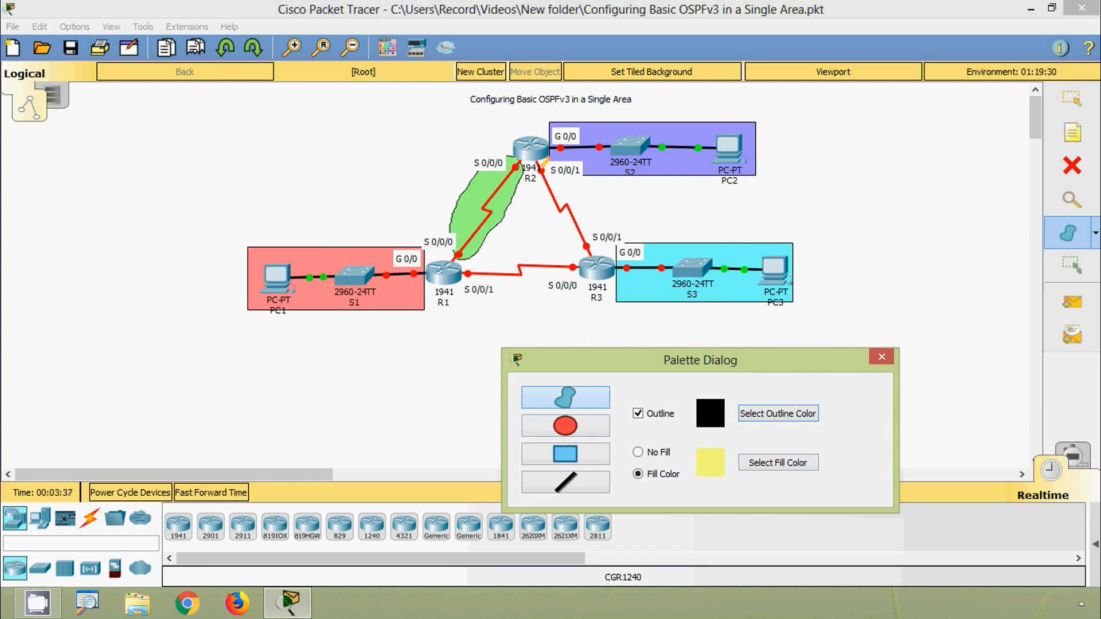
mouse_move(546, 154)
left_mouse_down()
mouse_move(590, 207)
mouse_move(599, 247)
mouse_move(584, 253)
mouse_move(549, 224)
mouse_move(539, 165)
left_mouse_up()
- Draw a freeform shape filled with custom light red #ff8a8a around the serial link between R1 and R3, and close the drawing palette
left_click(771, 463)
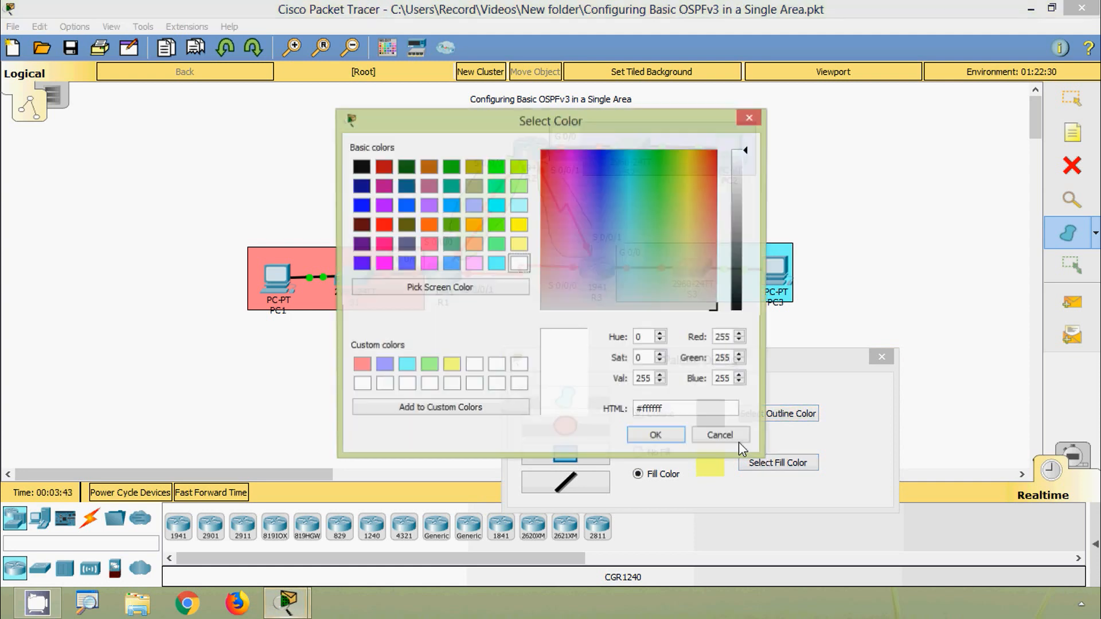
left_click(474, 365)
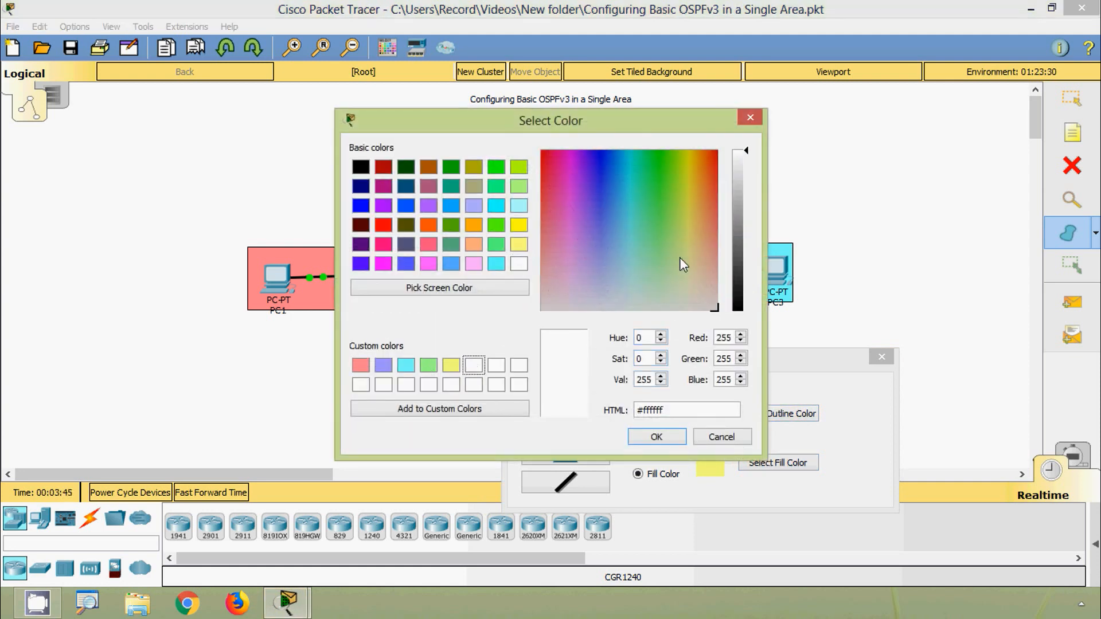
left_click_drag(710, 243, 727, 236)
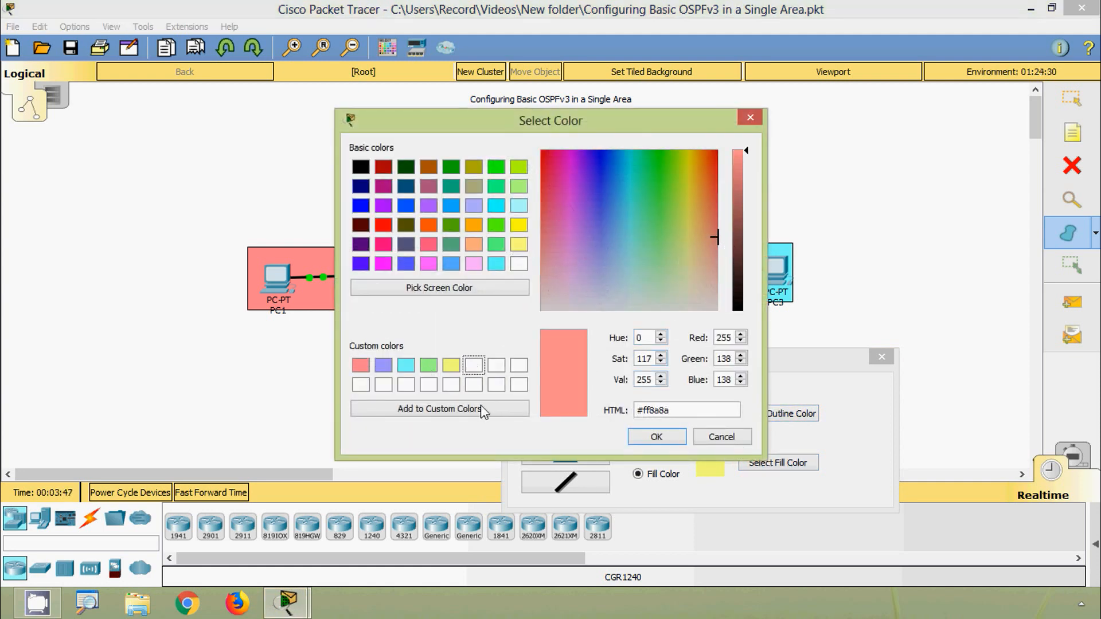
left_click(481, 408)
left_click(648, 439)
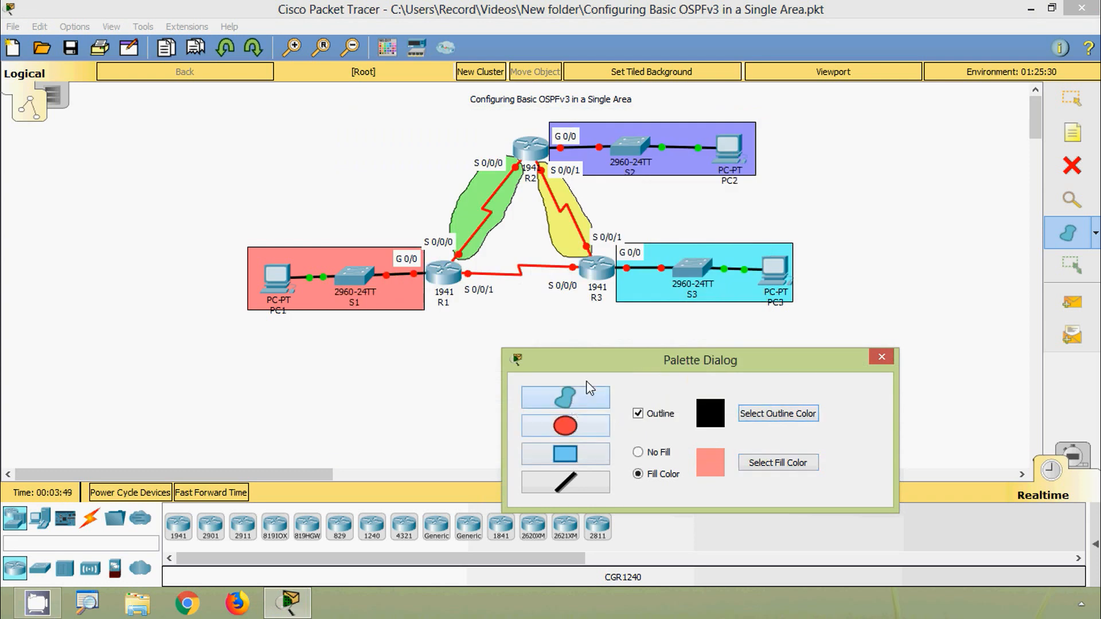
mouse_move(574, 261)
left_mouse_down()
mouse_move(513, 303)
mouse_move(472, 286)
mouse_move(476, 263)
mouse_move(571, 247)
left_mouse_up()
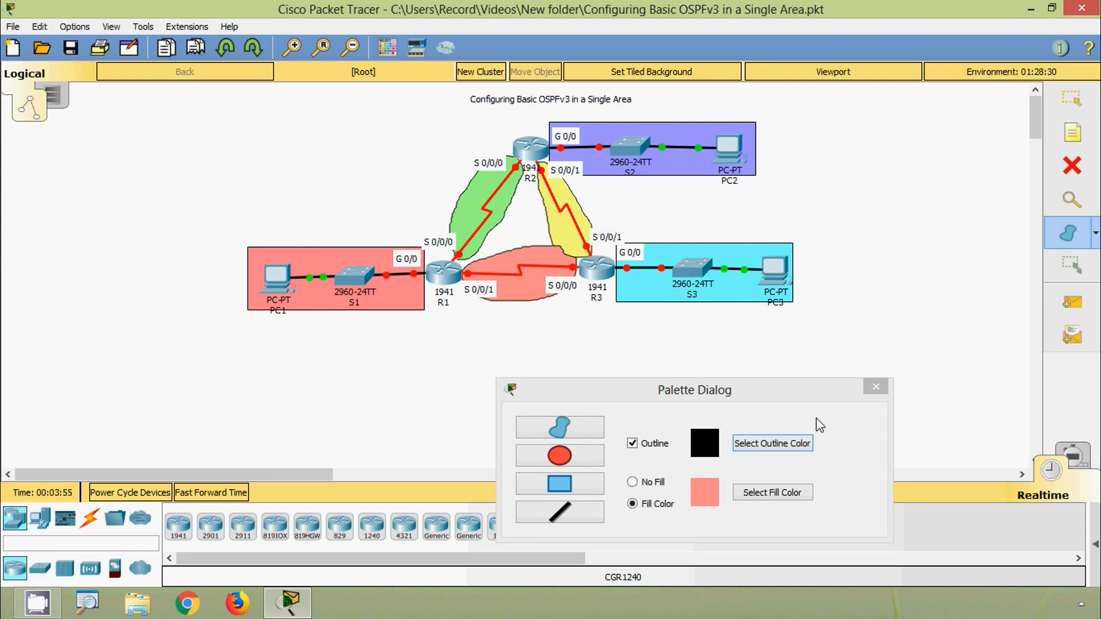
left_click(883, 387)
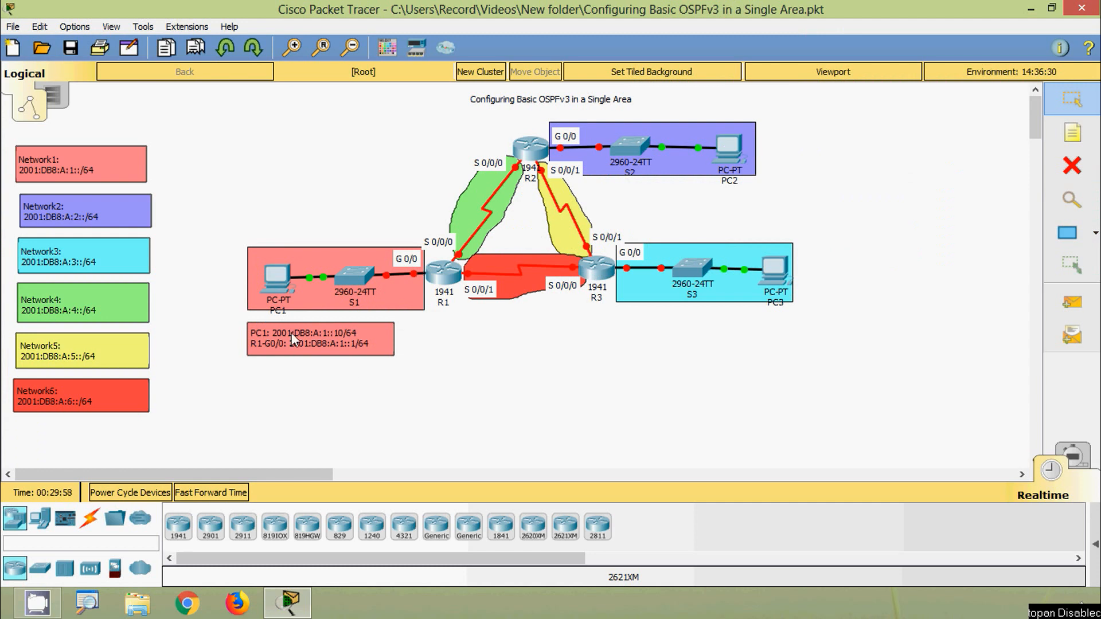
- Open PC1's IP configuration and set its static IPv6 address to 2001:DB8:A:1::10 with prefix length 64
left_click(287, 290)
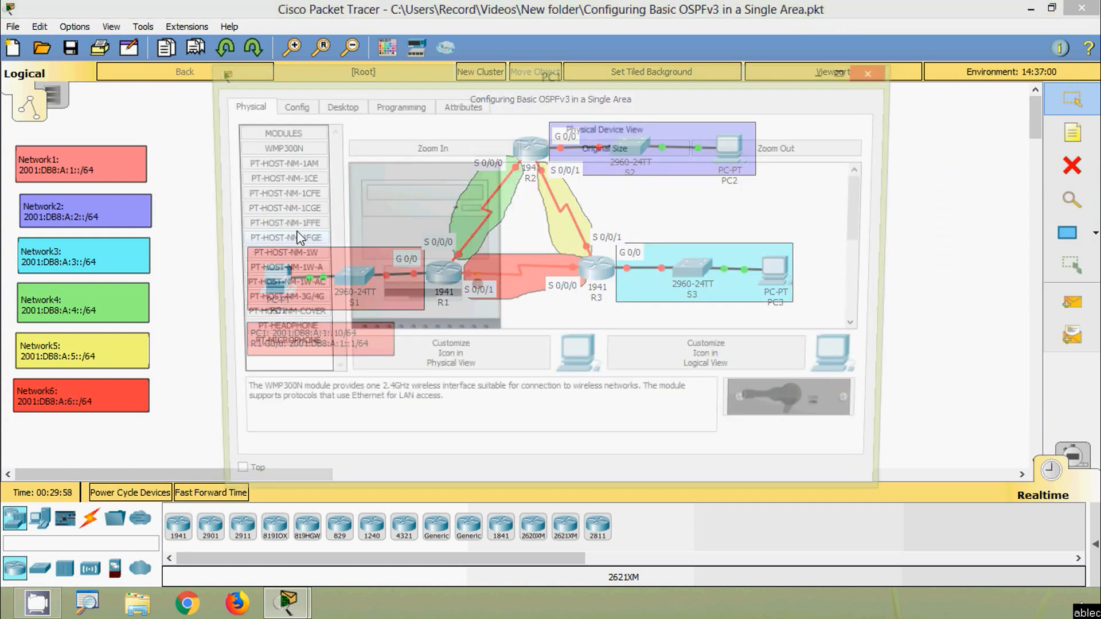
left_click(333, 105)
left_click(299, 166)
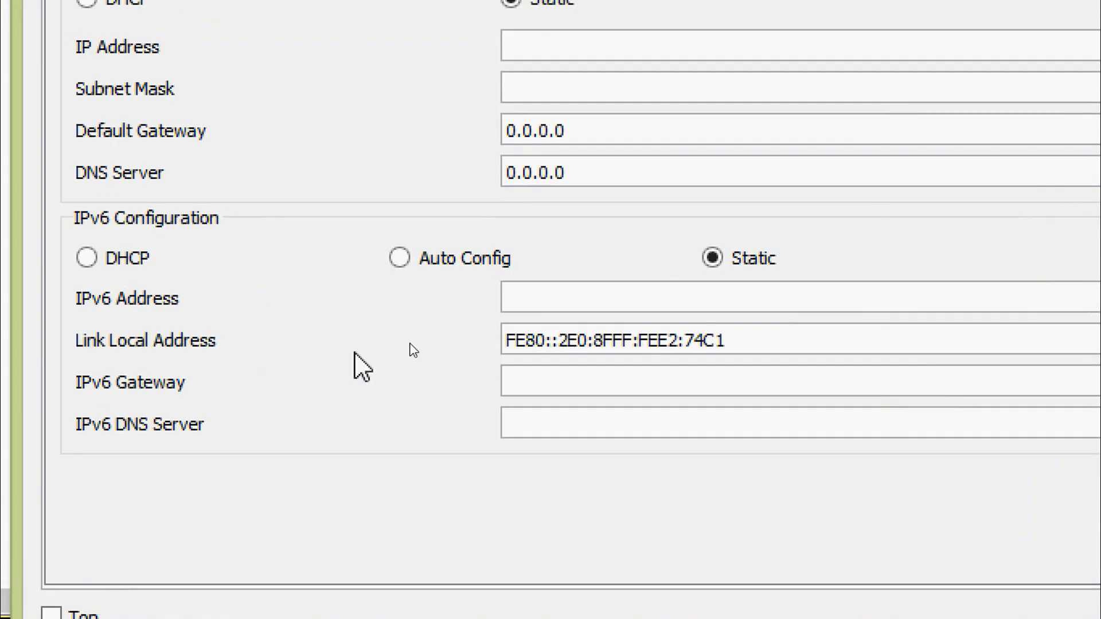
left_click(464, 324)
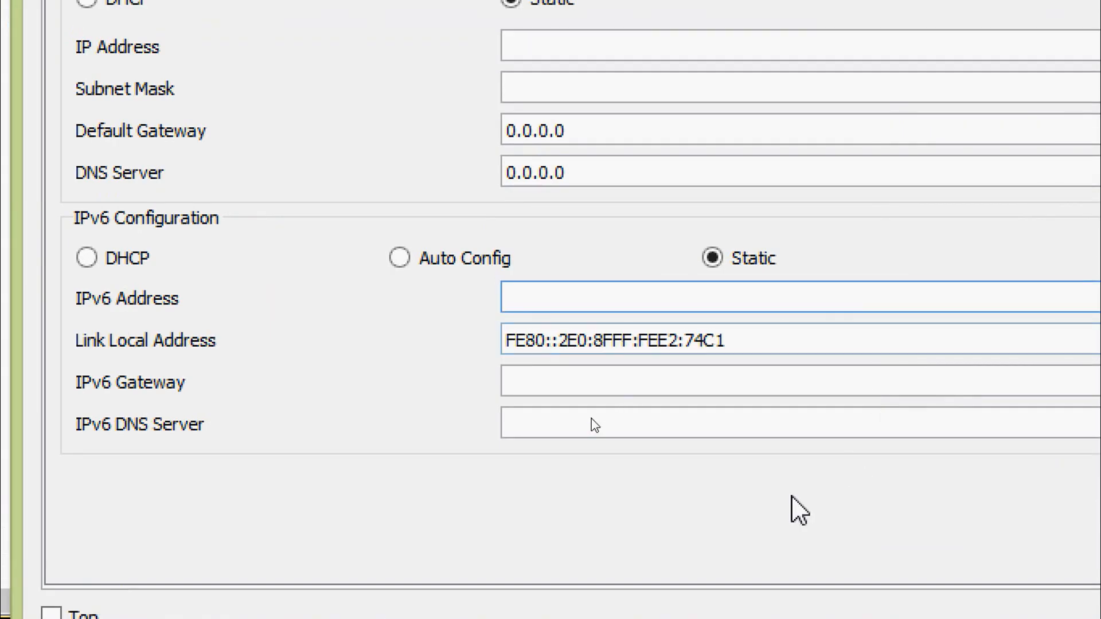
type("2001")
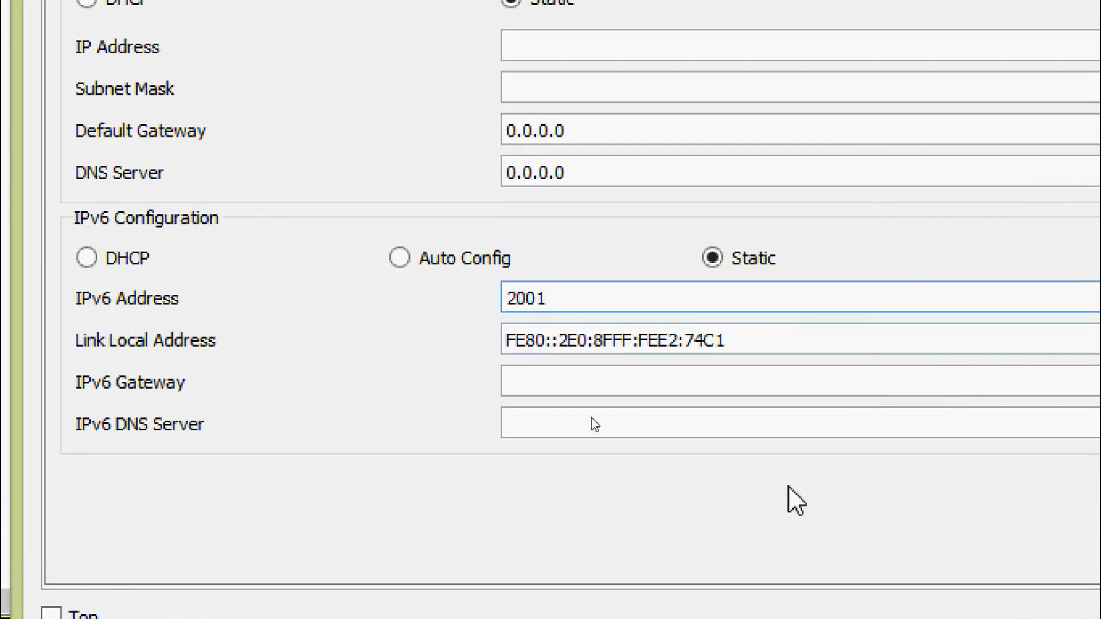
type(":DB8:A")
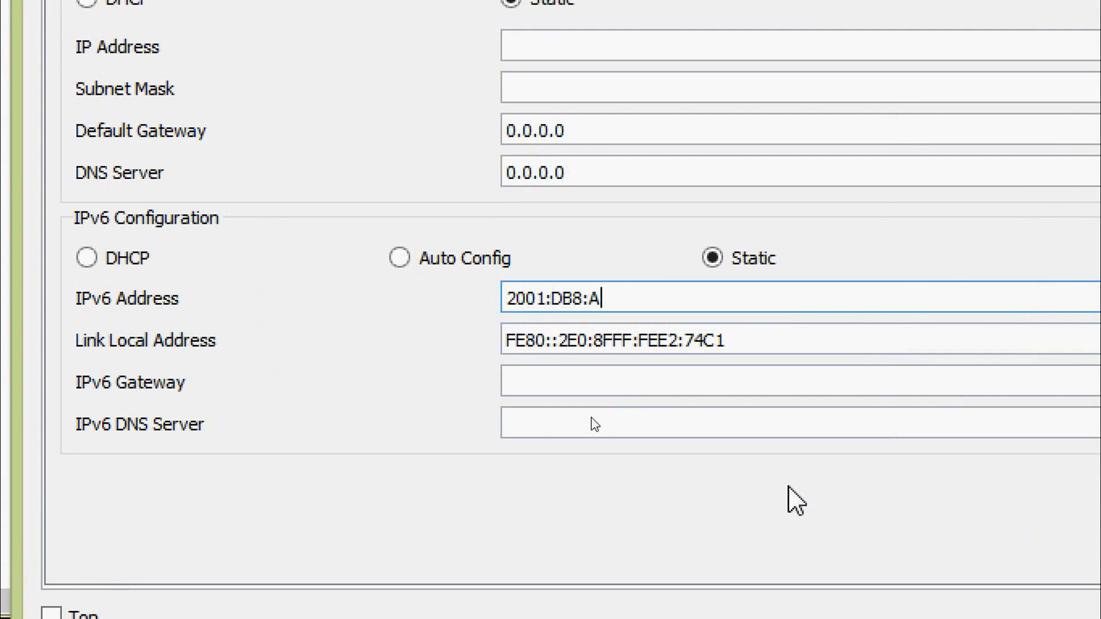
type(":1::10")
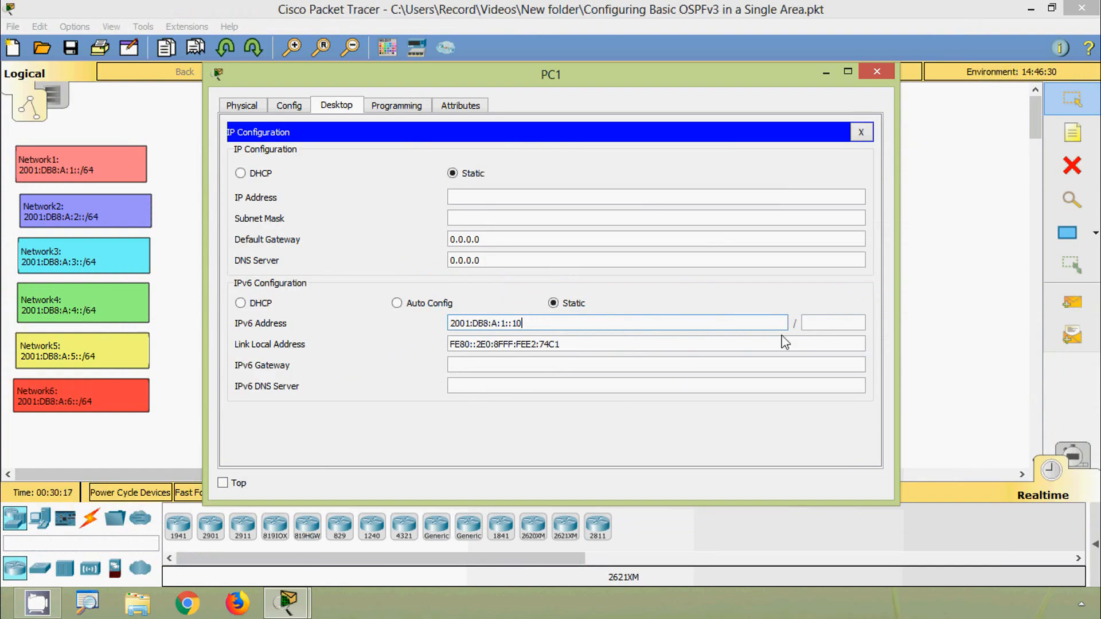
left_click(821, 321)
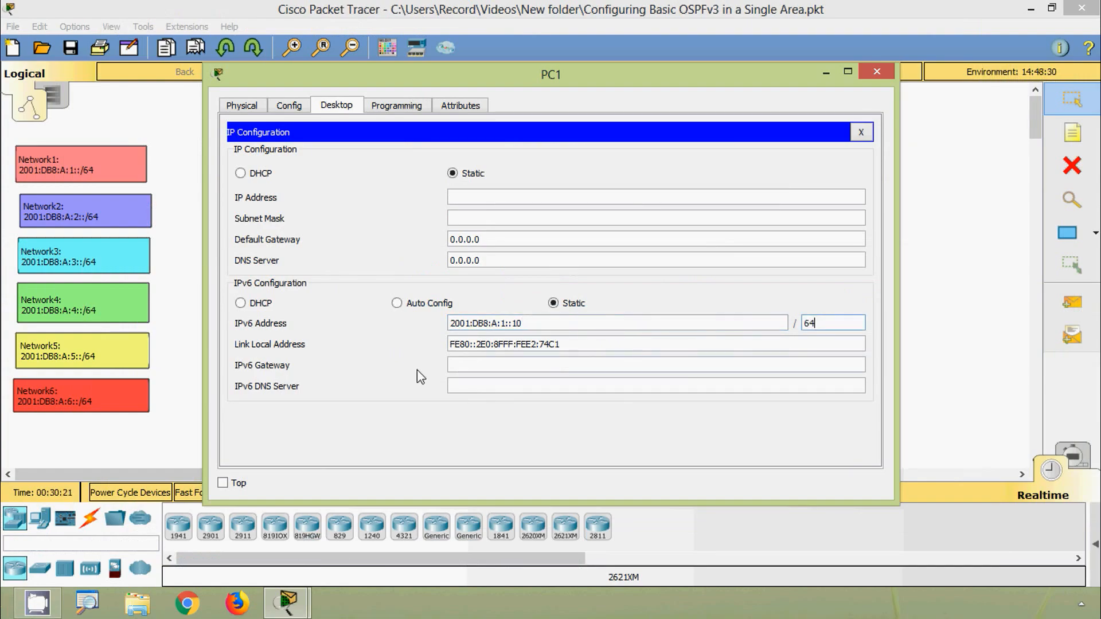
- Set PC1's IPv6 gateway to FE80::1 and close its configuration window
left_click(465, 365)
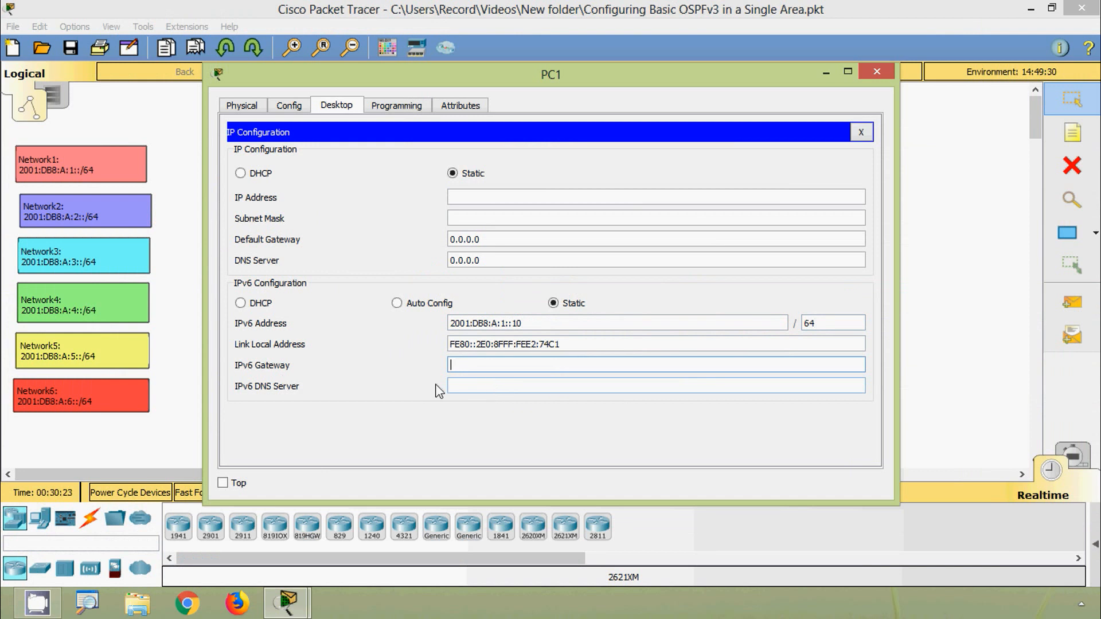
key("Tab")
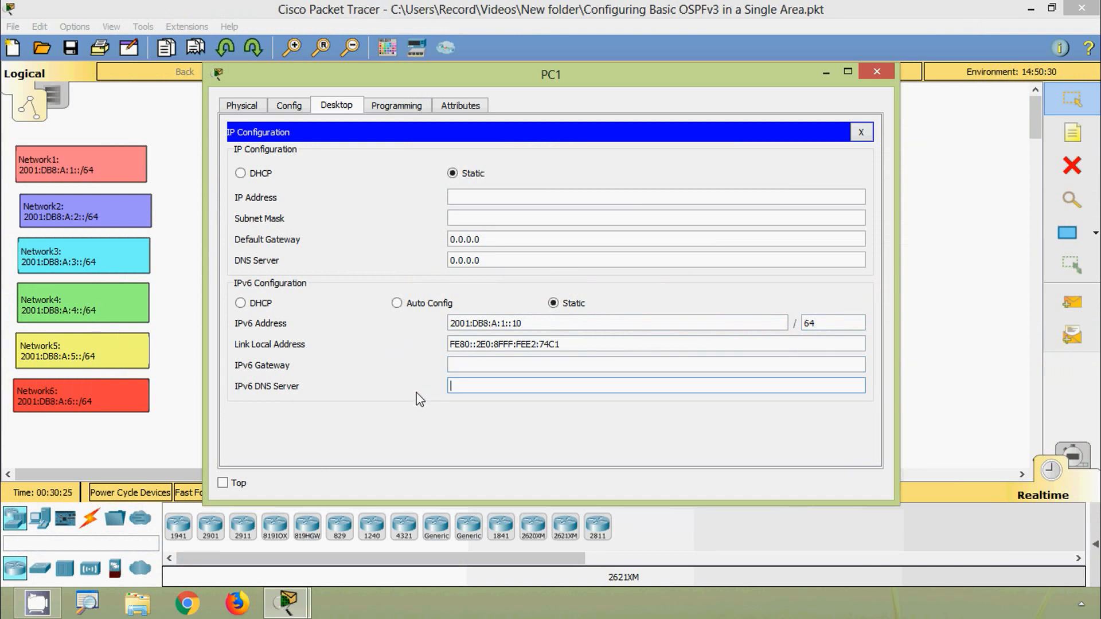
key("shift+Tab")
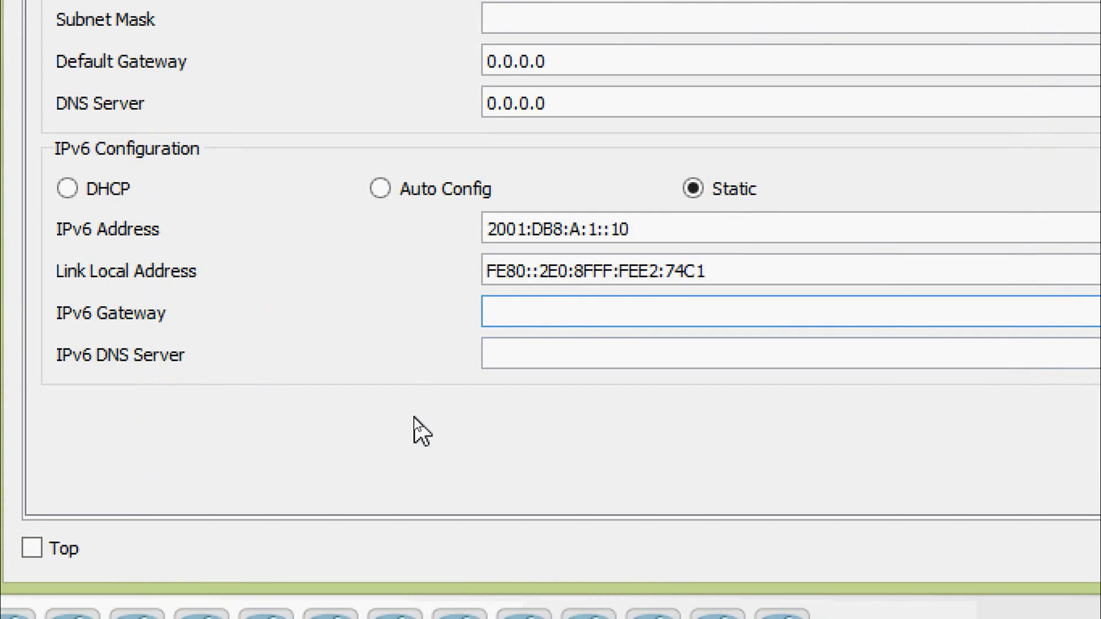
type("FE80::1")
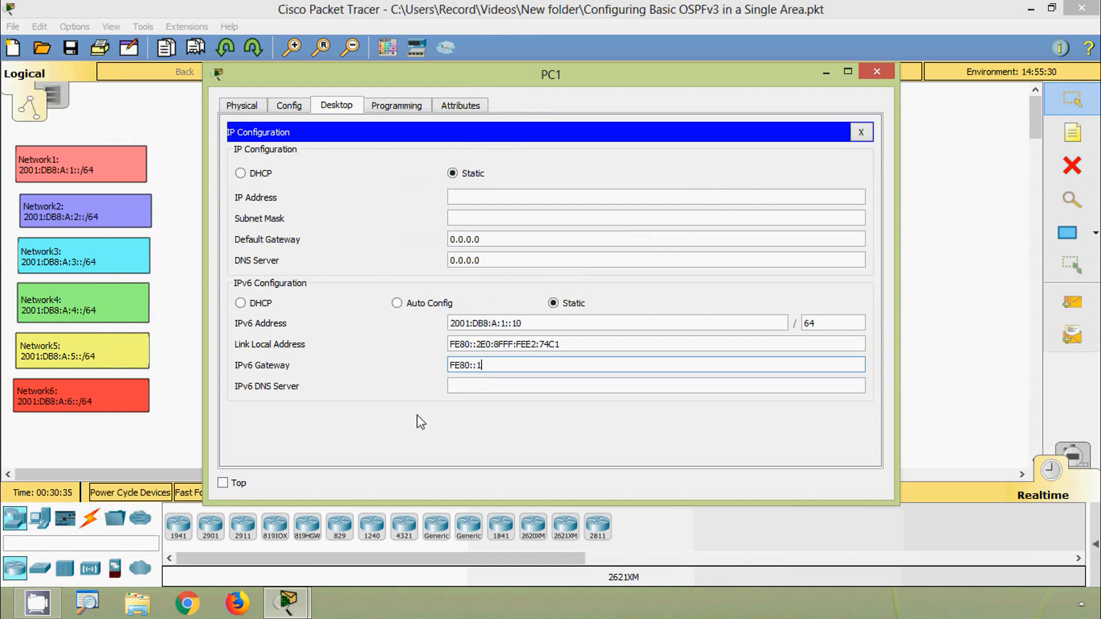
left_click(864, 72)
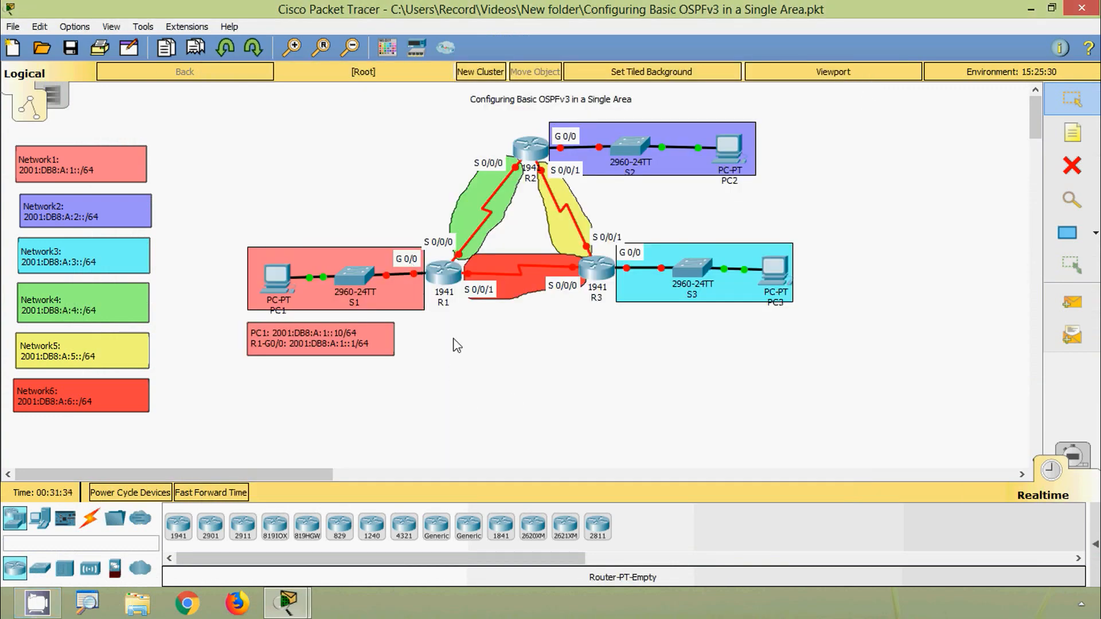
- Open router R1's command line, enable privileged mode and enter global configuration mode with configure terminal
left_click(443, 282)
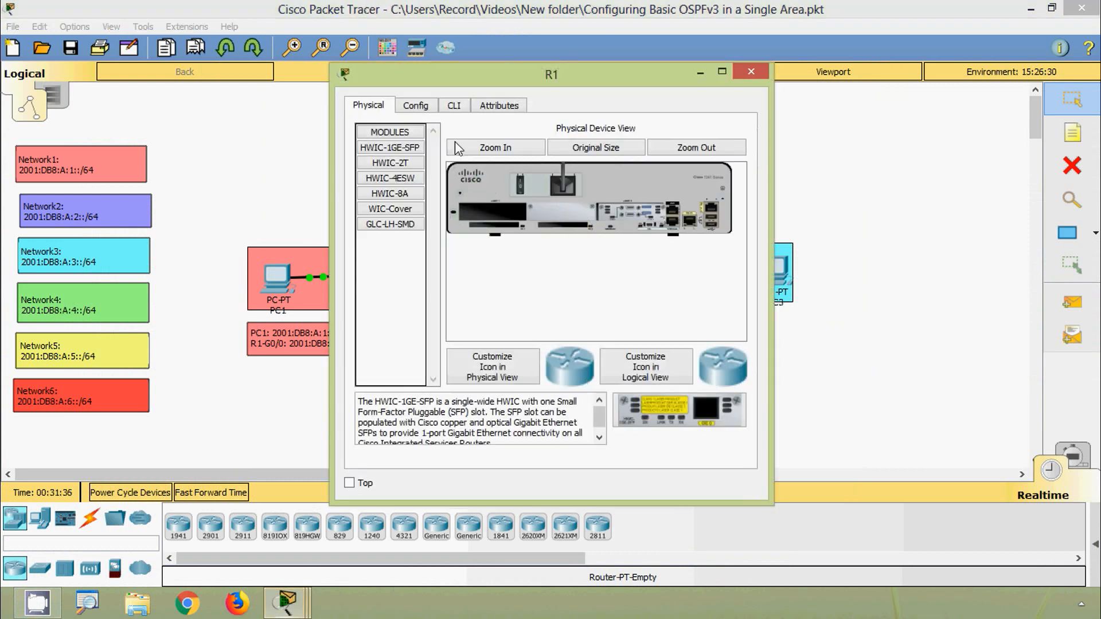
left_click(402, 58)
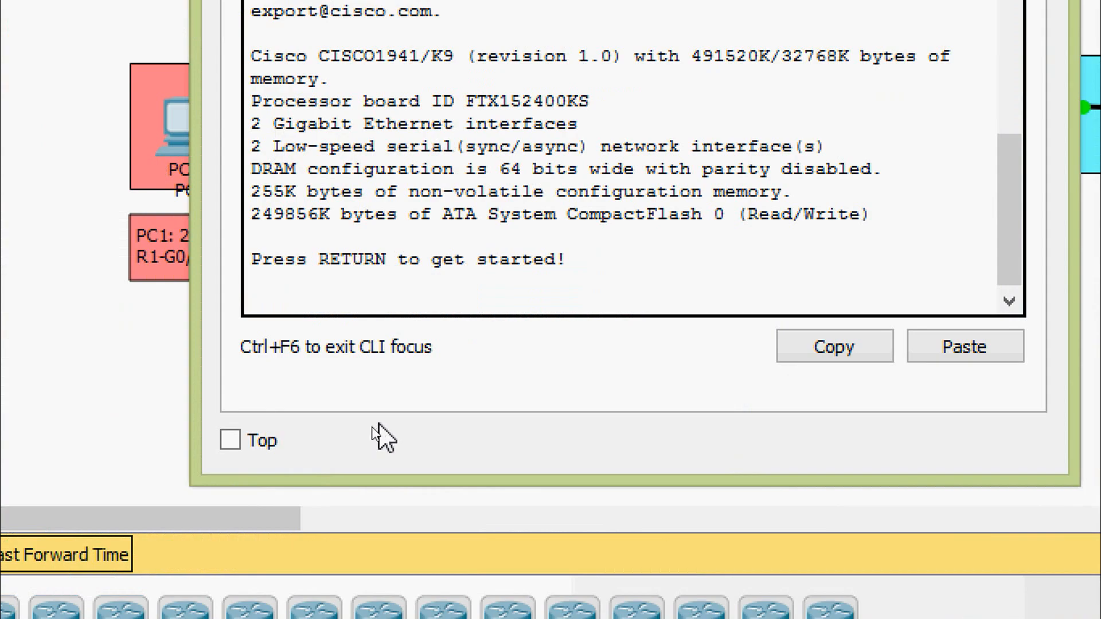
key("Return")
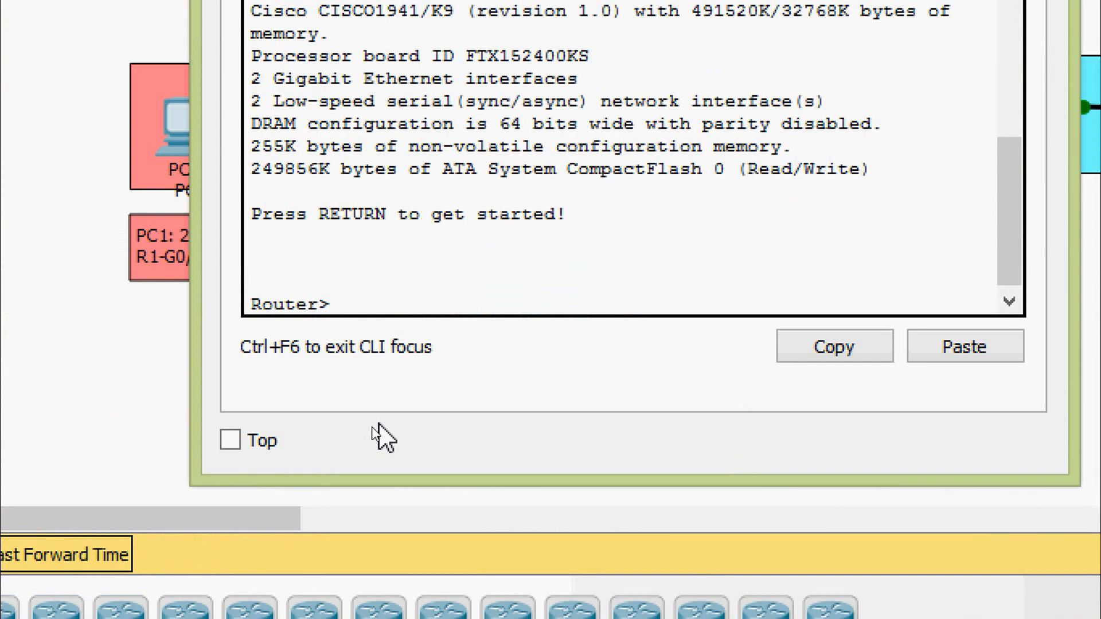
type("ENA")
key("Tab")
key("Return")
type("conf")
key("Tab")
type("t")
- Set the router's hostname to R1
key("Tab")
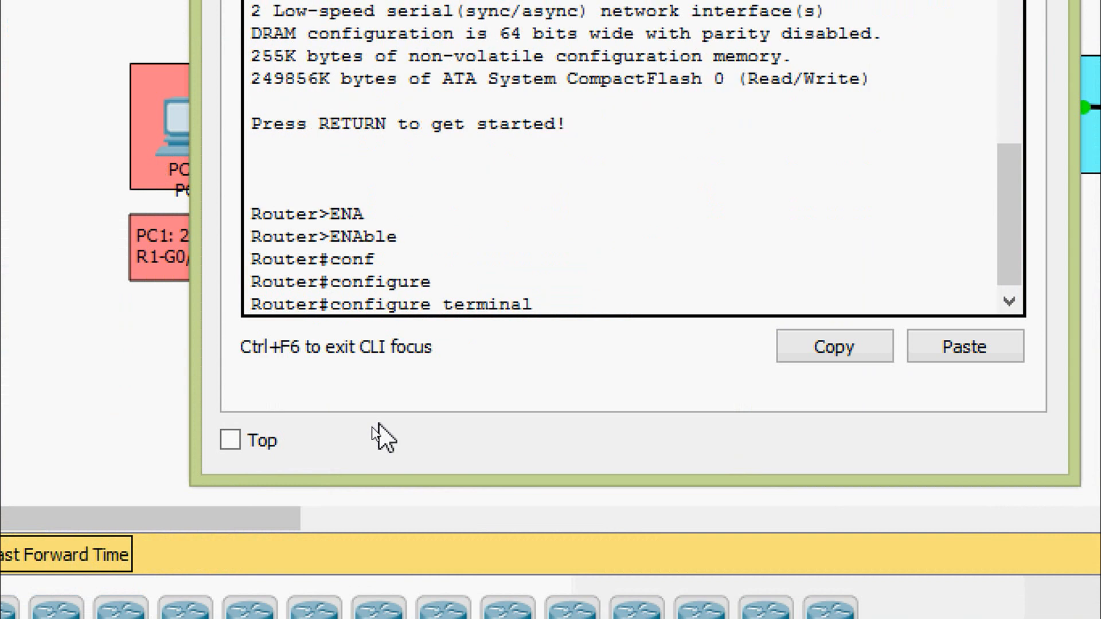
key("Return")
type("how")
key("Tab")
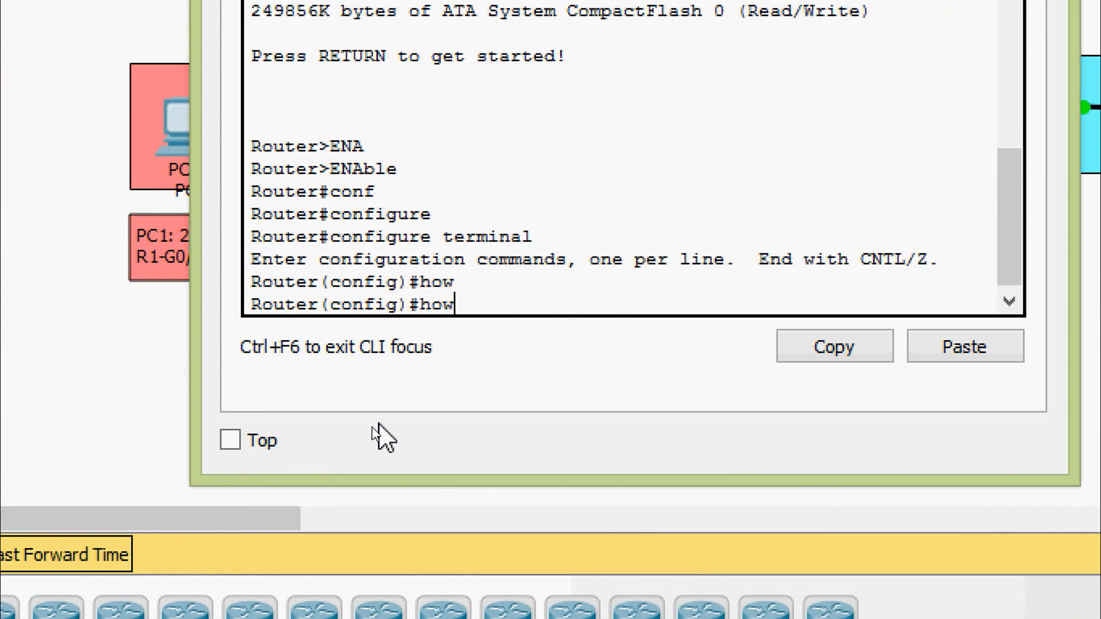
key("BackSpace")
type("s")
key("Tab")
type("R1")
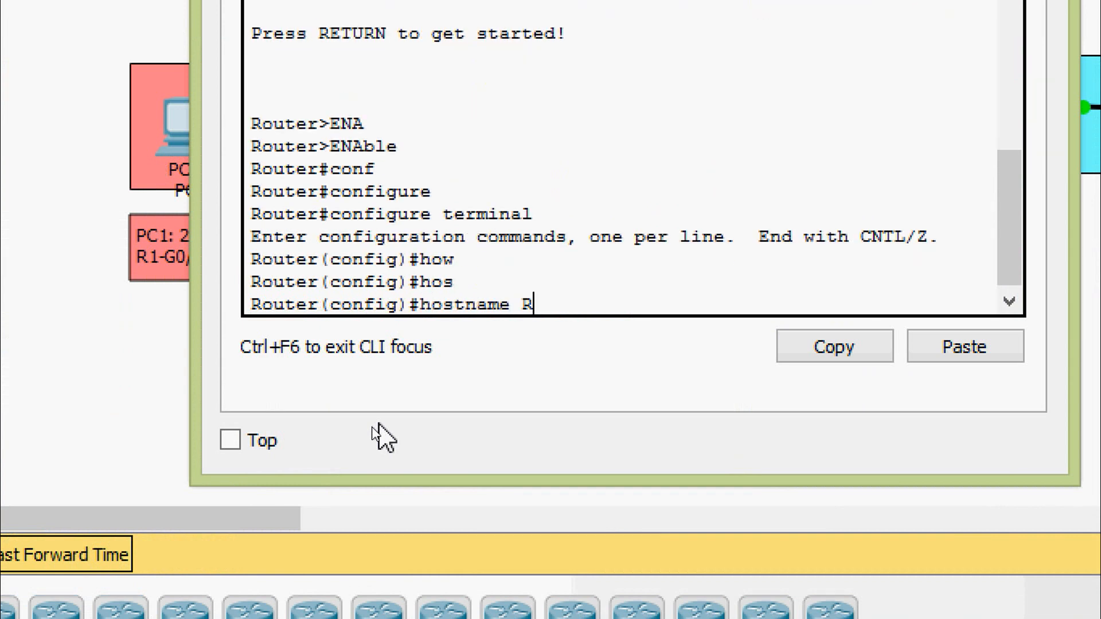
key("Return")
key("Return")
- Enter interface configuration mode for gigabitEthernet 0/0 on R1
type("ena")
key("BackSpace")
key("BackSpace")
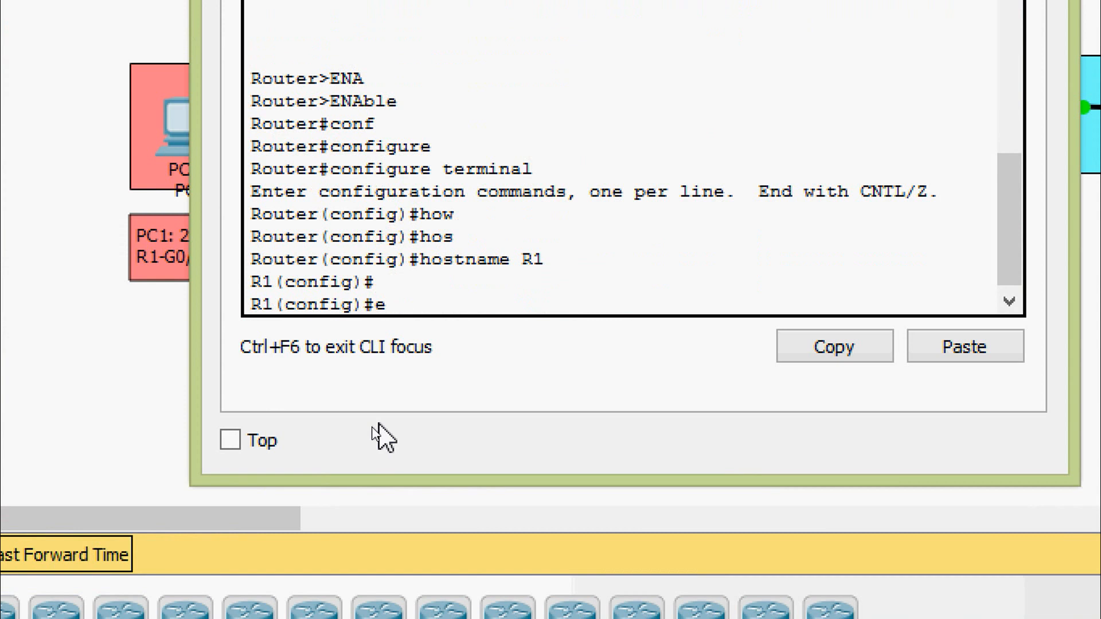
type("]")
key("BackSpace")
key("BackSpace")
type("inter")
key("Tab")
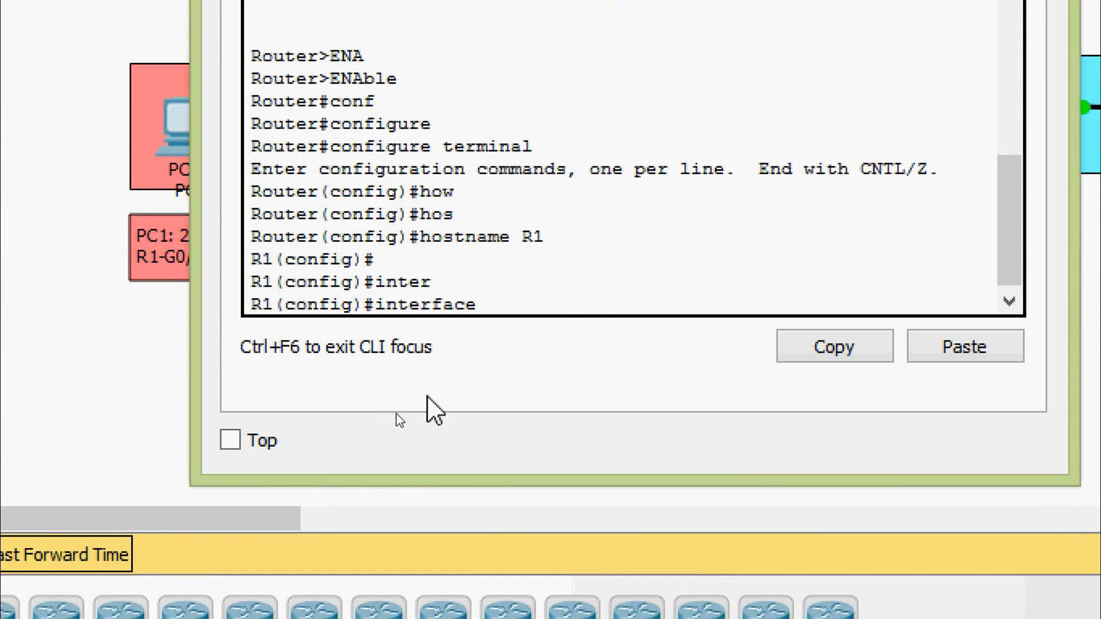
type("g")
key("Tab")
type("0/0")
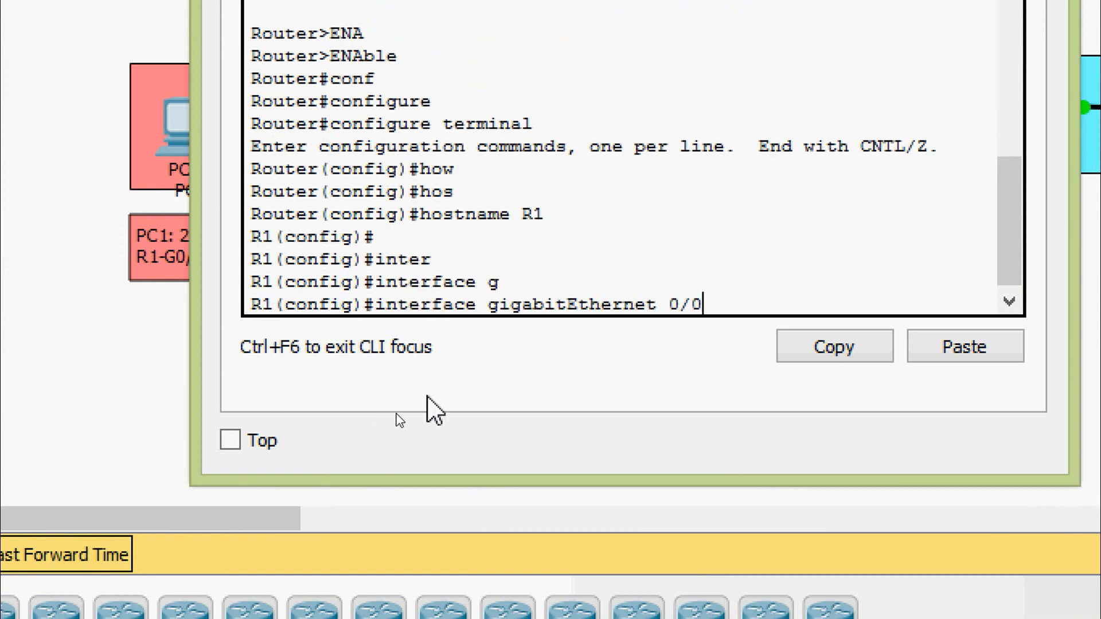
key("Return")
- Assign the IPv6 link-local address FE80::1 to R1's gigabitEthernet 0/0 interface
type("ipv")
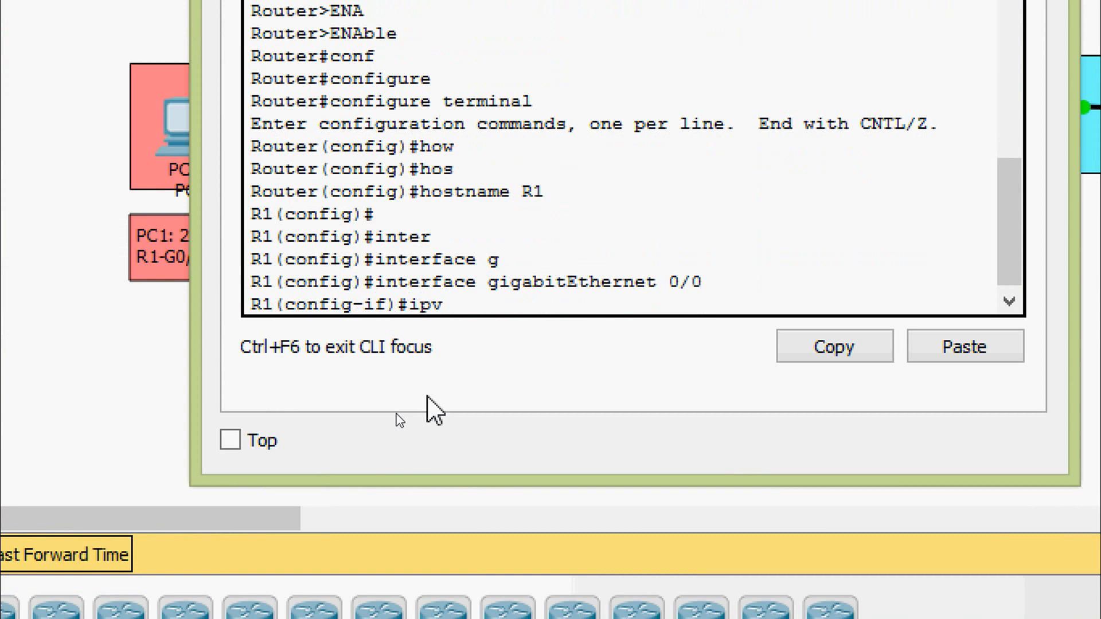
key("Tab")
type("ad")
key("Tab")
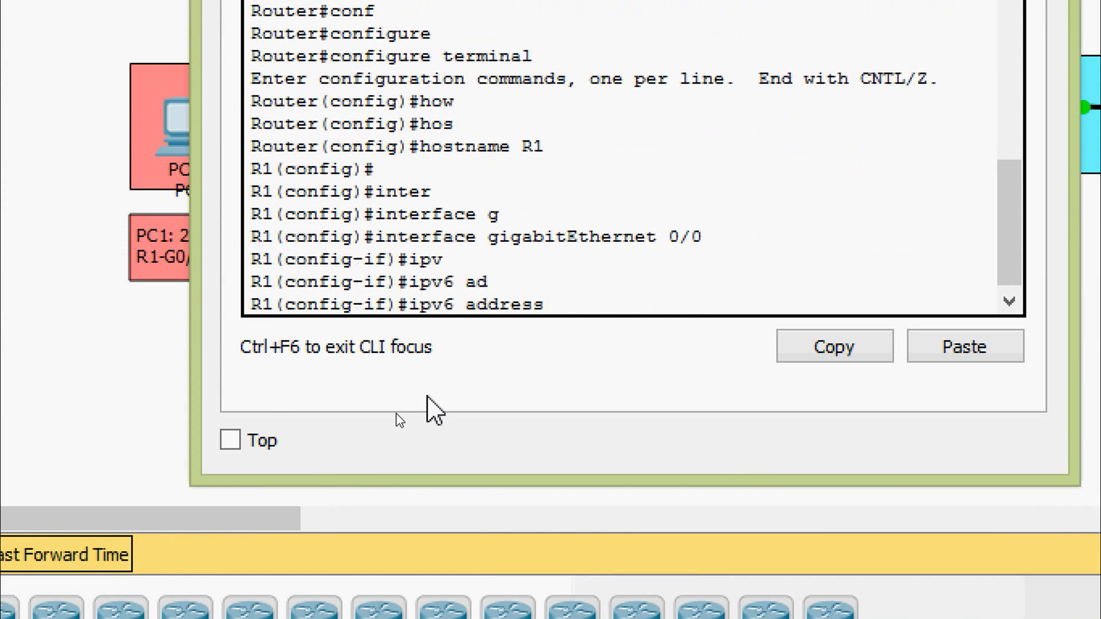
type("FE80::1 l")
key("Tab")
key("Return")
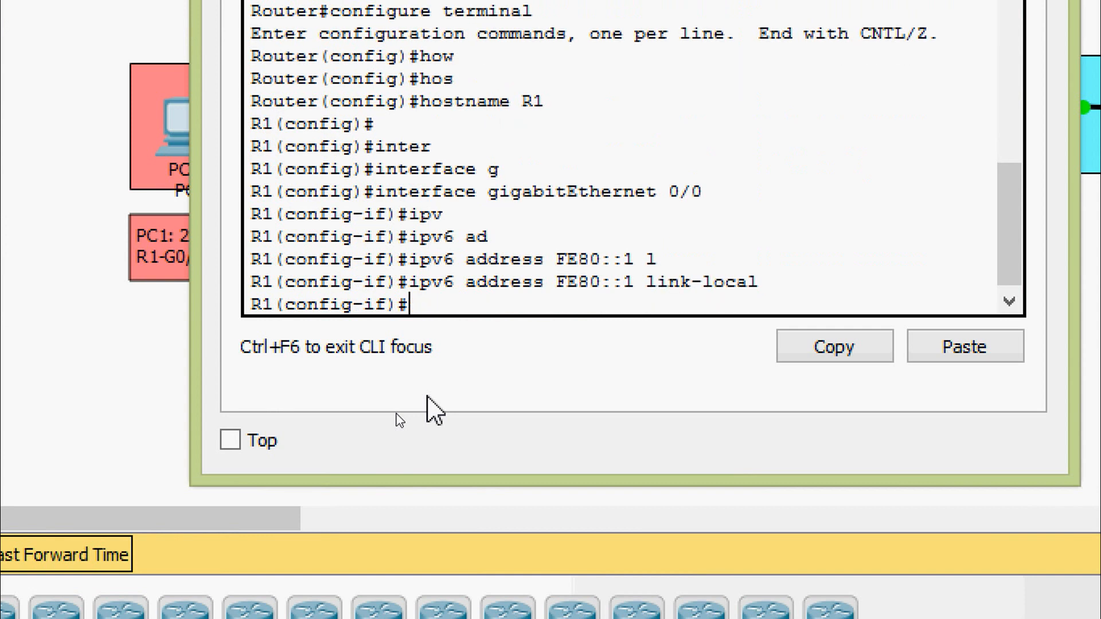
- Assign the global IPv6 address 2001:DB8:A:1::1/64 to R1's gigabitEthernet 0/0 interface
type("ipv")
key("Tab")
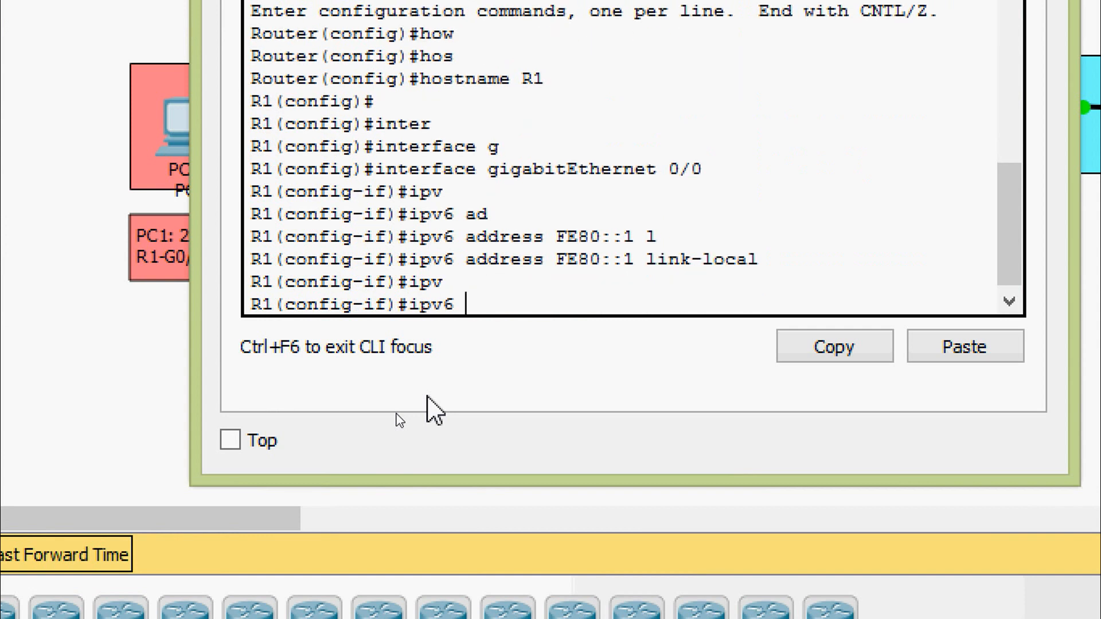
type("ad")
key("Tab")
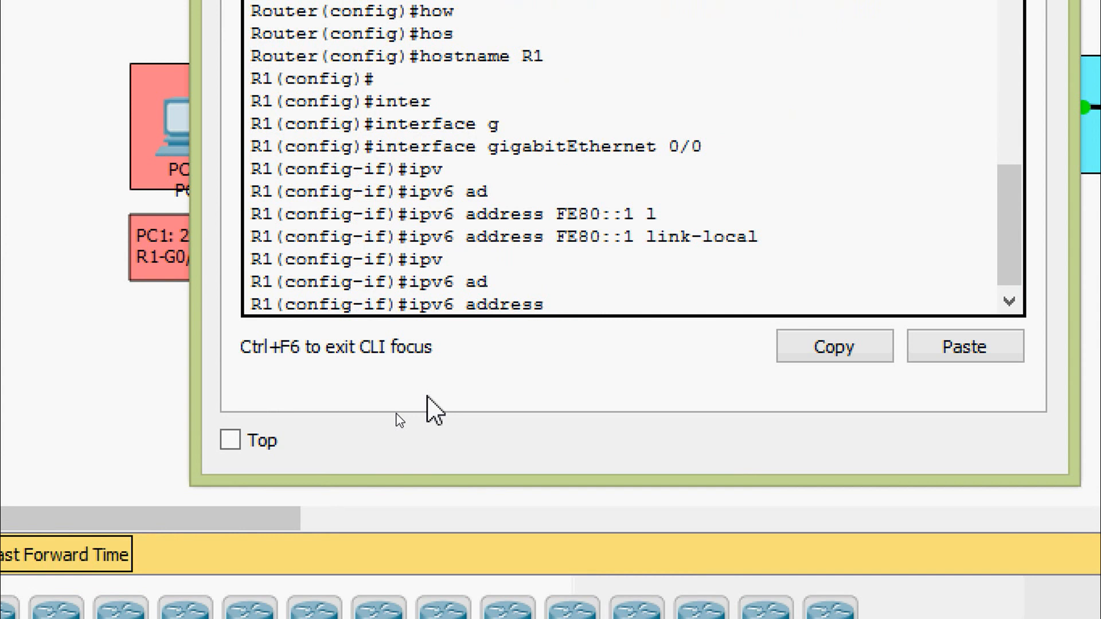
type("2001:DB8:")
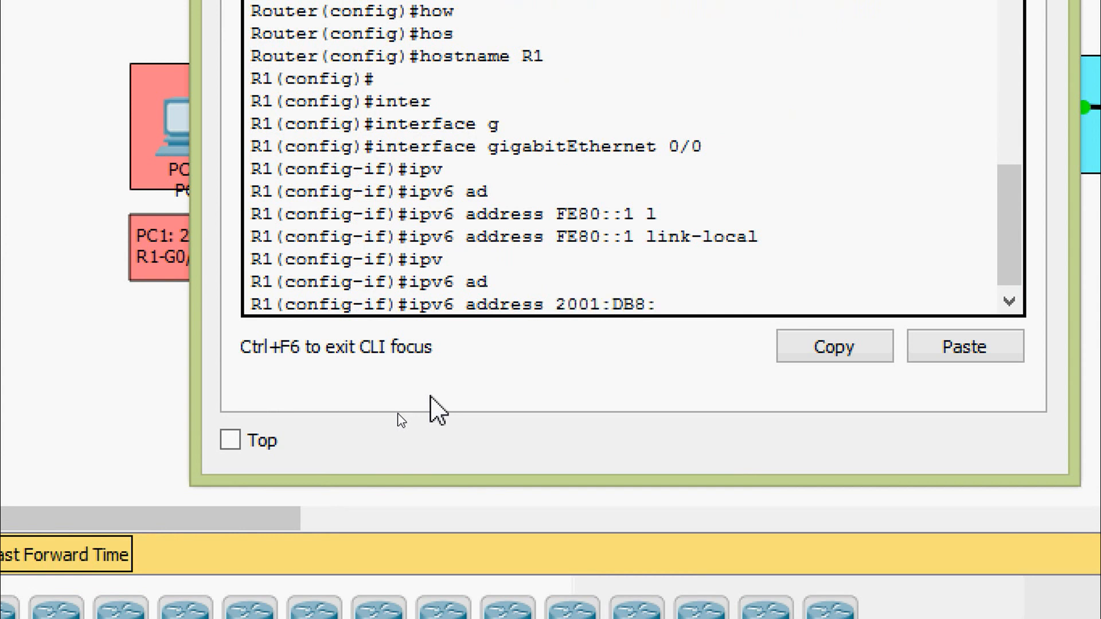
type("A:1::1/64")
key("Return")
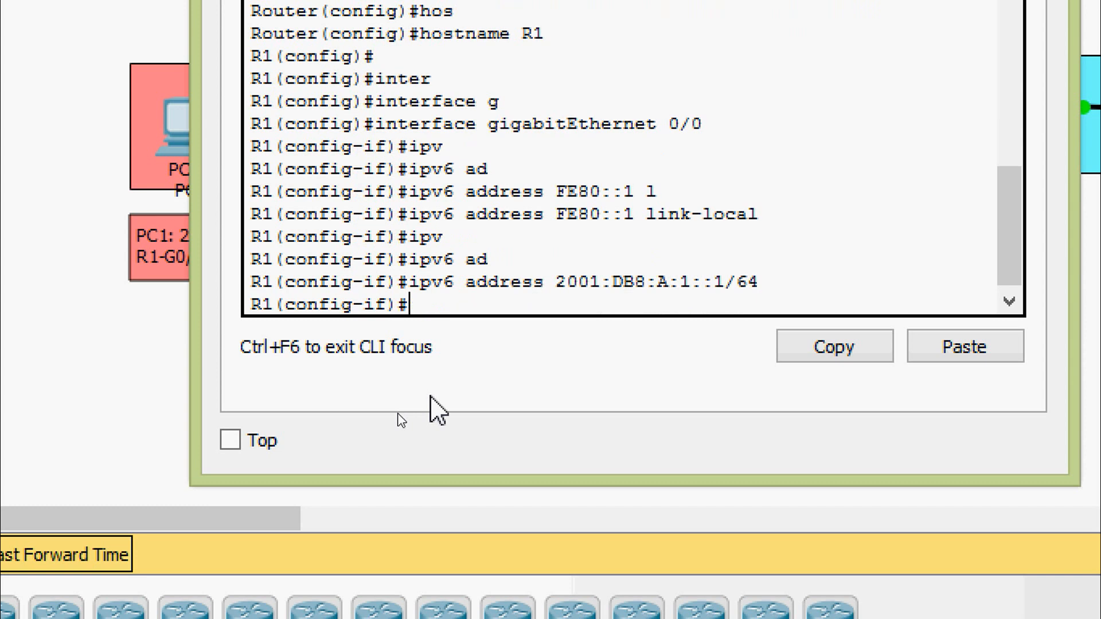
- Enable R1's gigabitEthernet 0/0 interface with no shutdown
type("no sh")
key("Tab")
key("Return")
key("Return")
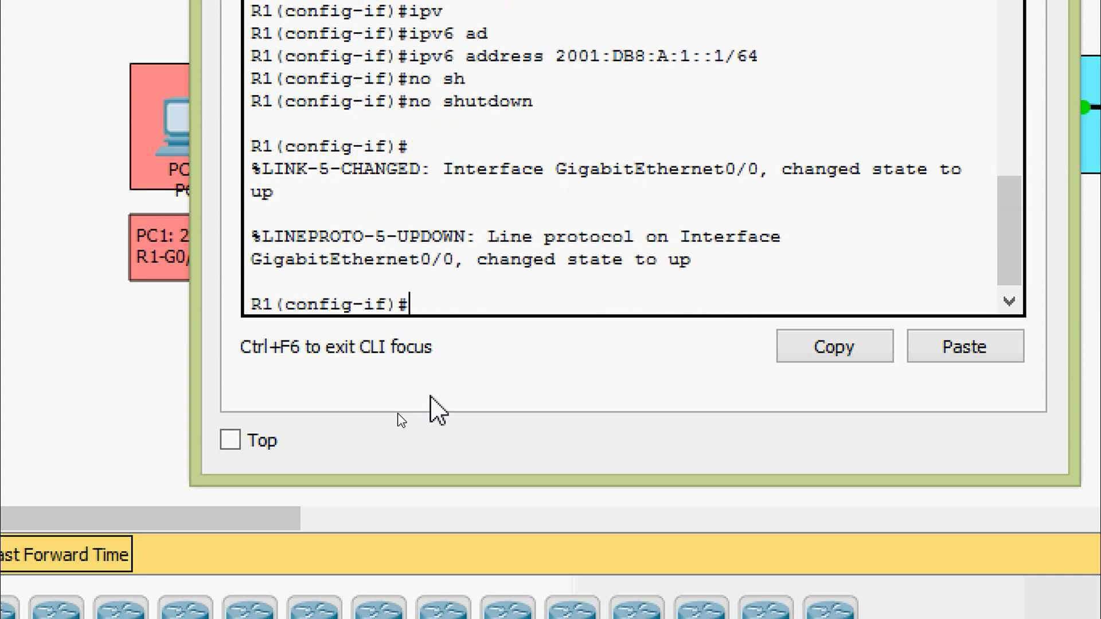
- Leave configuration mode on R1 and save the running configuration to startup-config, accepting the default destination filename
key("ctrl+z")
type("cop")
key("Tab")
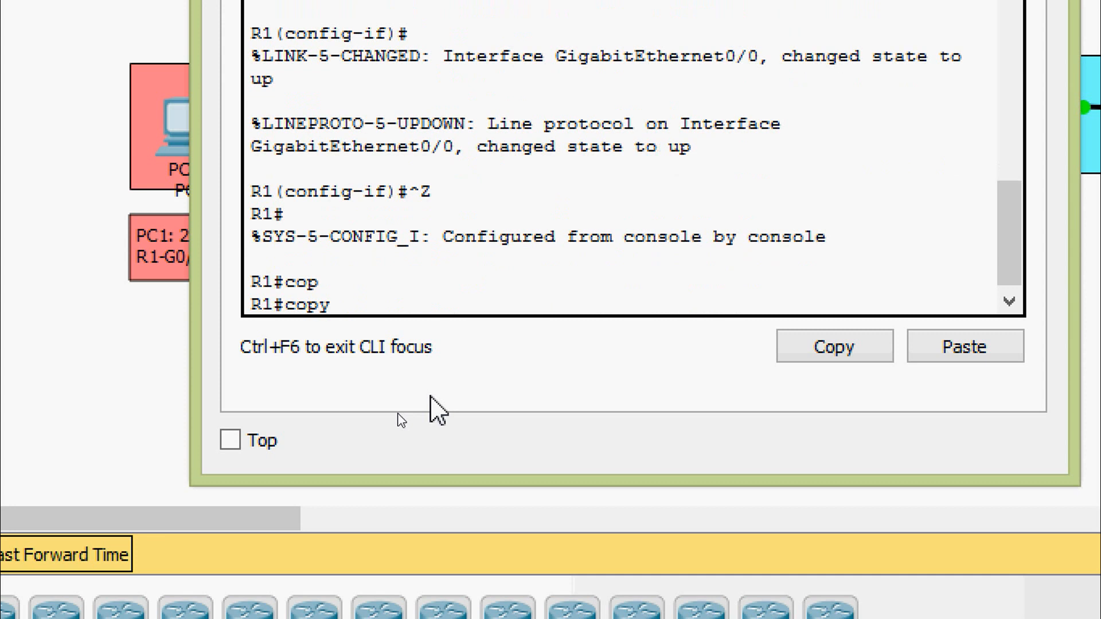
type("r")
key("Tab")
type("st")
key("Tab")
key("Return")
key("Return")
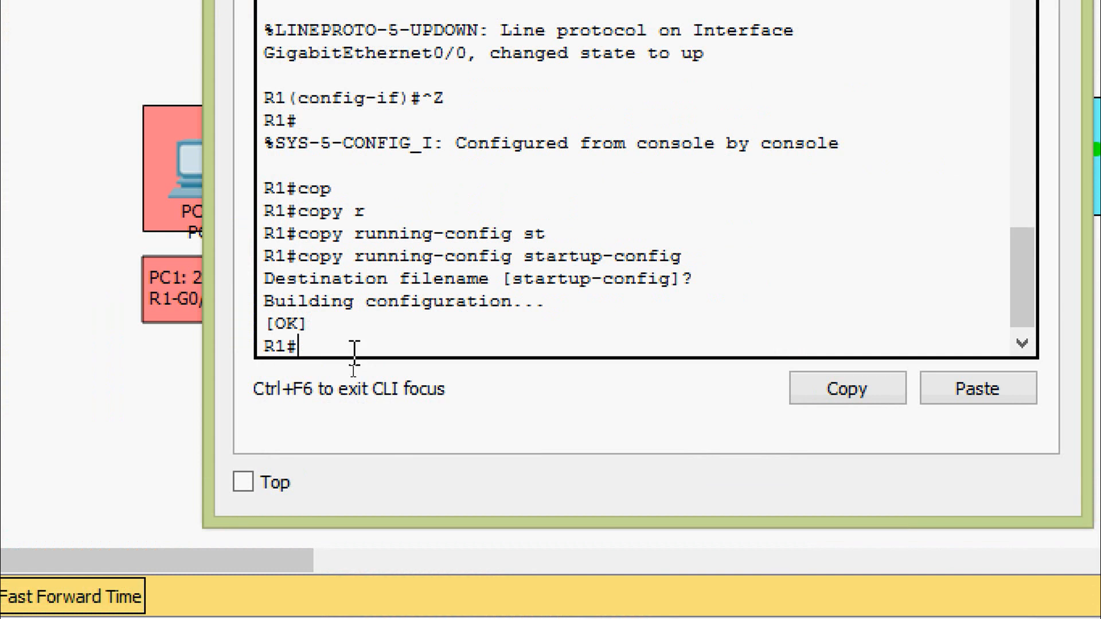
- Show R1's running configuration and page through it to the GigabitEthernet0/0 section
type("sh")
key("Tab")
type("ru")
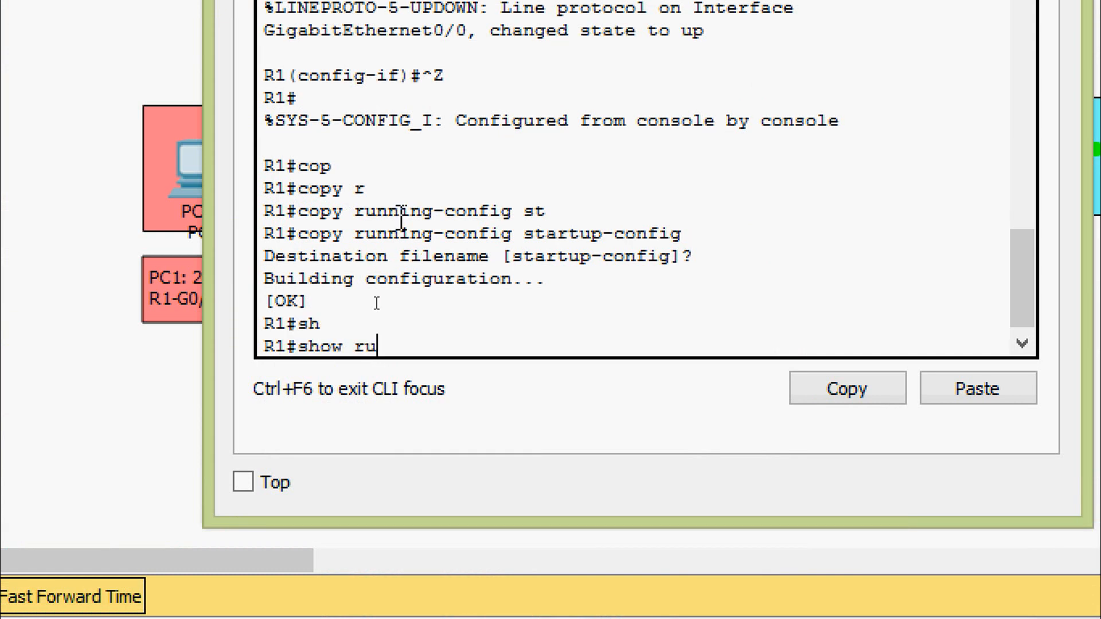
key("Tab")
key("Return")
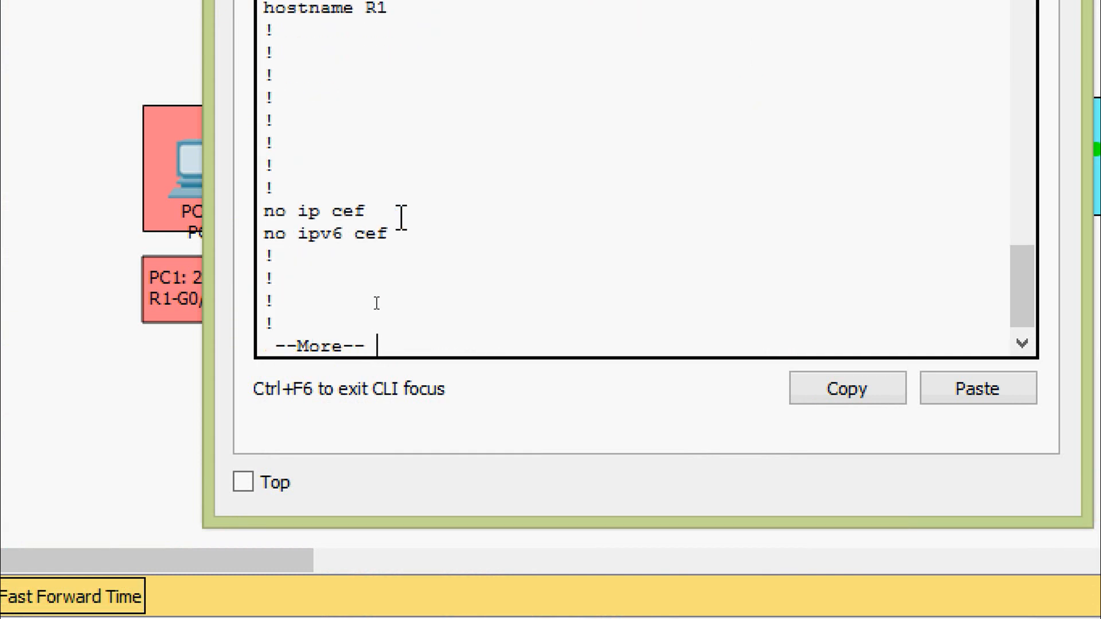
key("space")
key("space")
scroll(402, 216, "up", 3)
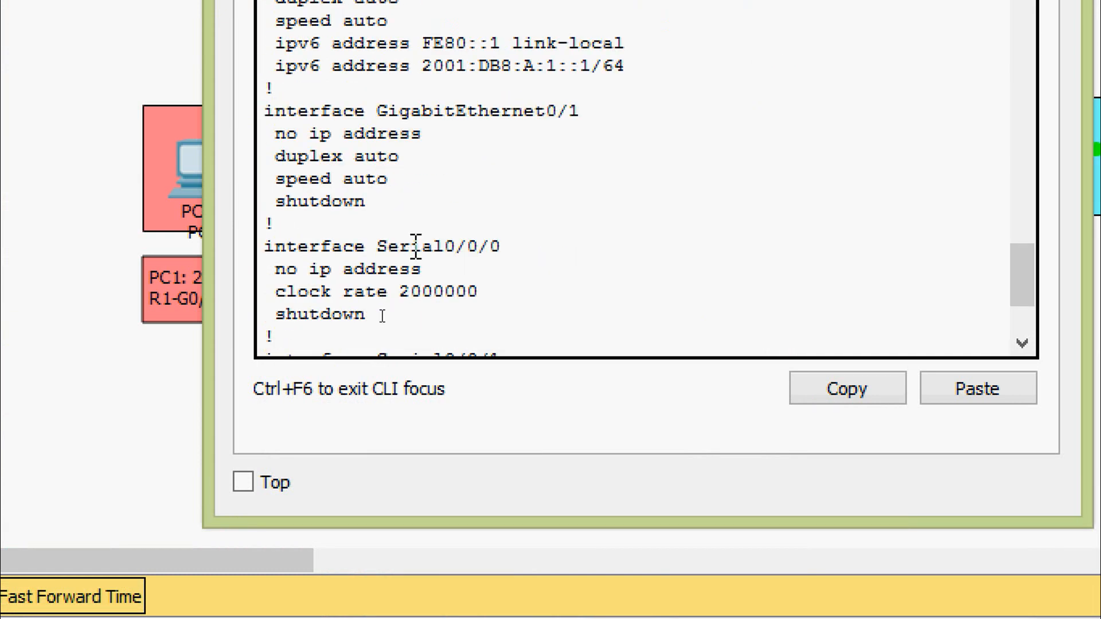
scroll(403, 218, "up", 1)
- Examine the IPv4 line and the link-local and global IPv6 addresses under R1's GigabitEthernet0/0, then finish the configuration listing
left_click_drag(377, 50, 596, 59)
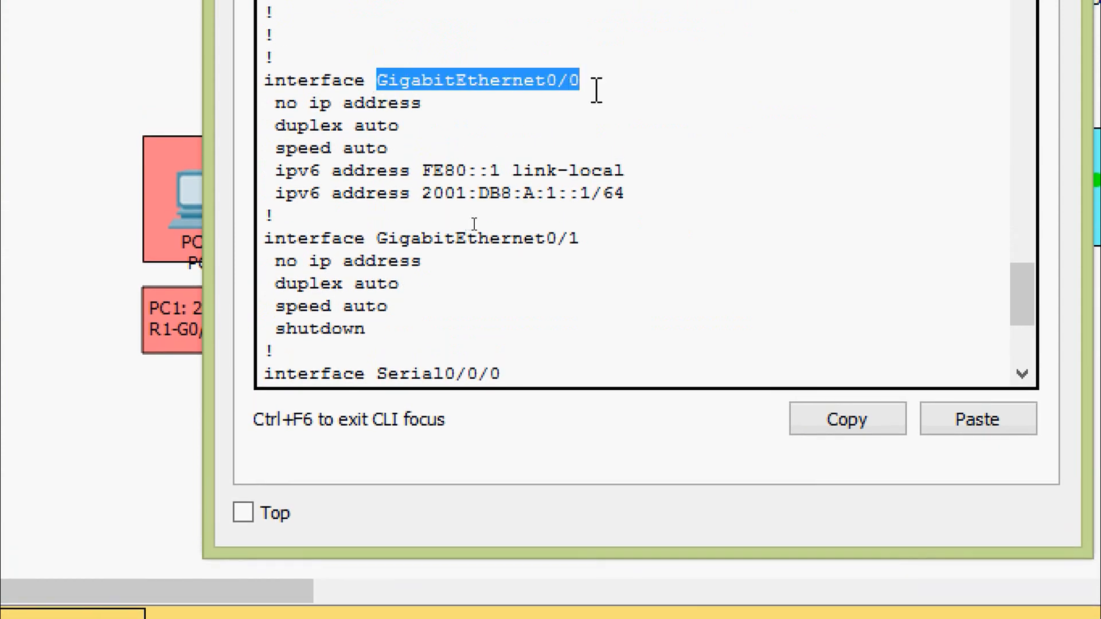
left_click(280, 105)
left_click_drag(279, 105, 446, 105)
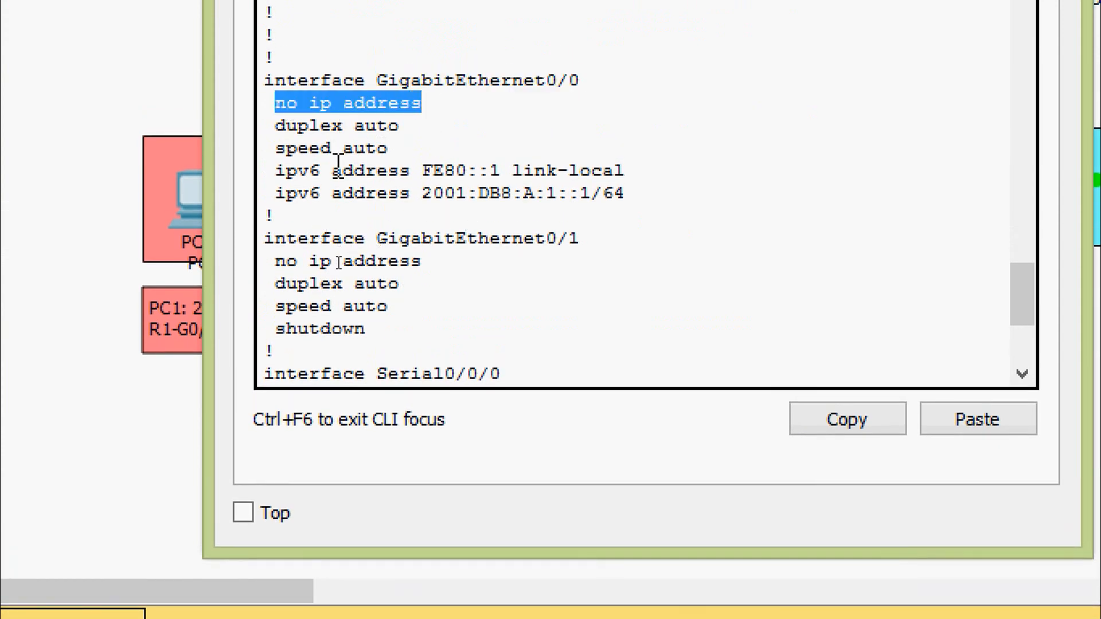
left_click_drag(278, 172, 505, 172)
left_click(419, 168)
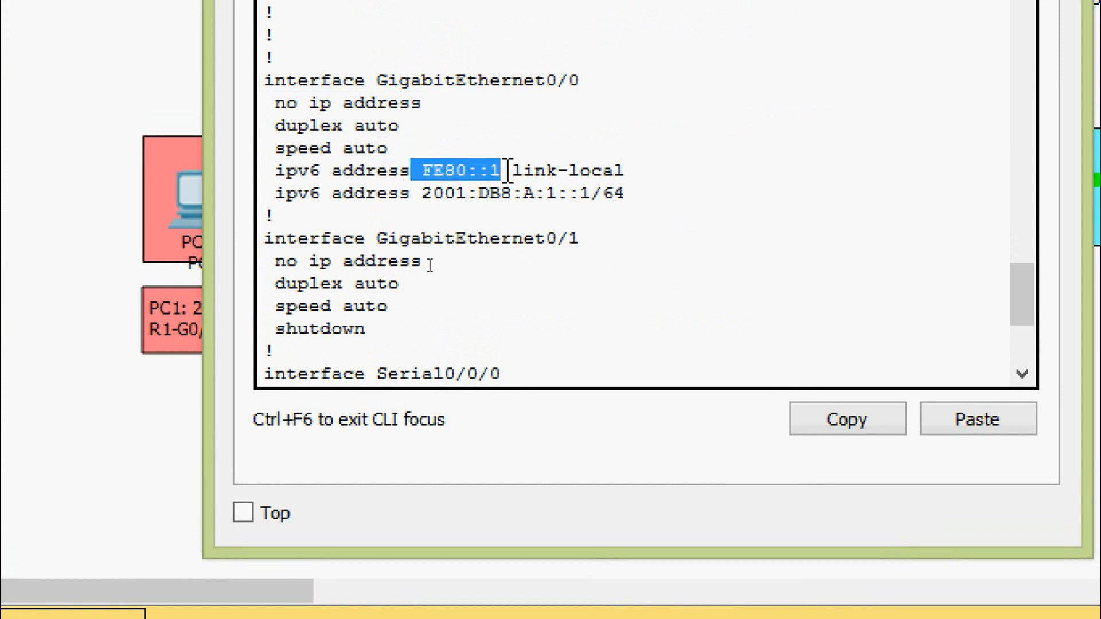
left_click_drag(421, 194, 642, 193)
left_click(633, 193)
key("Return")
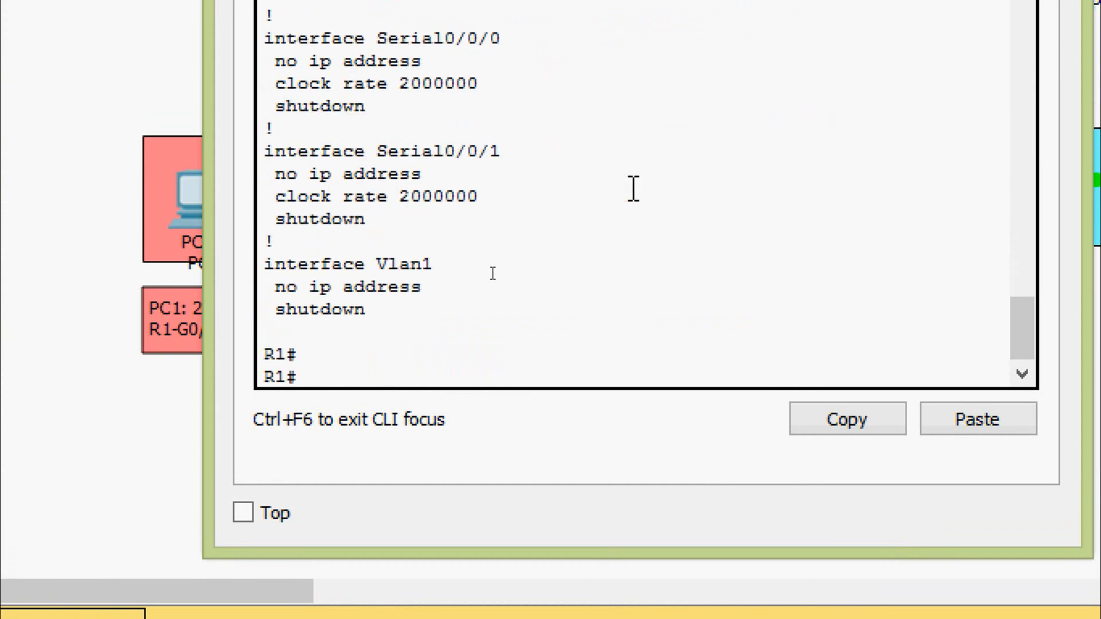
- Run show ipv6 interface brief on R1
type("sh")
key("Tab")
type("ipv")
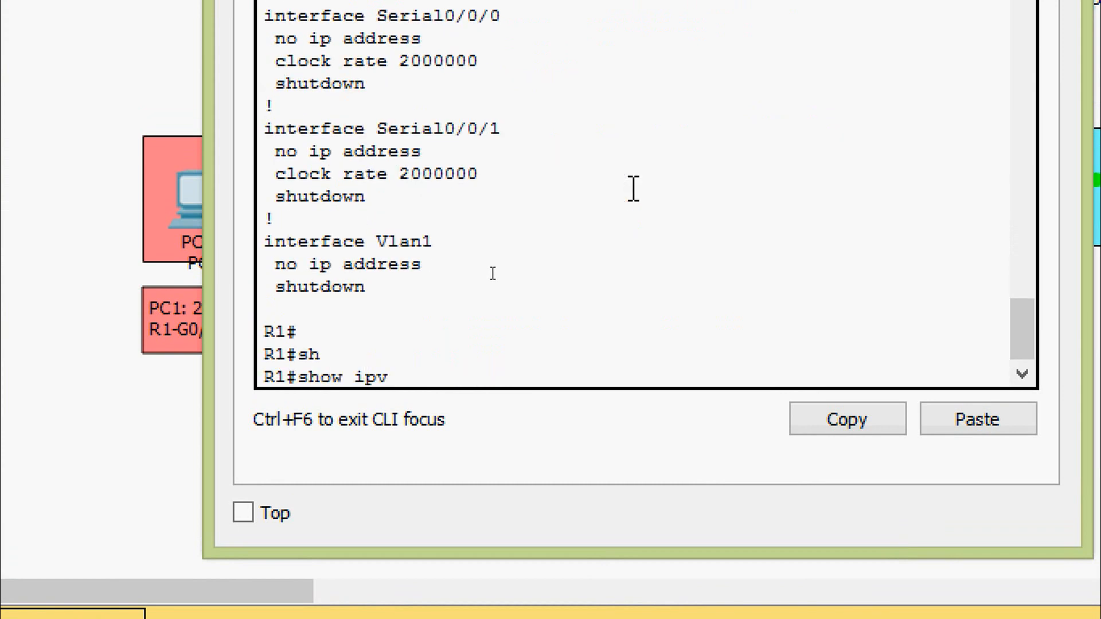
key("Tab")
type("inter")
key("Tab")
type("b")
key("Tab")
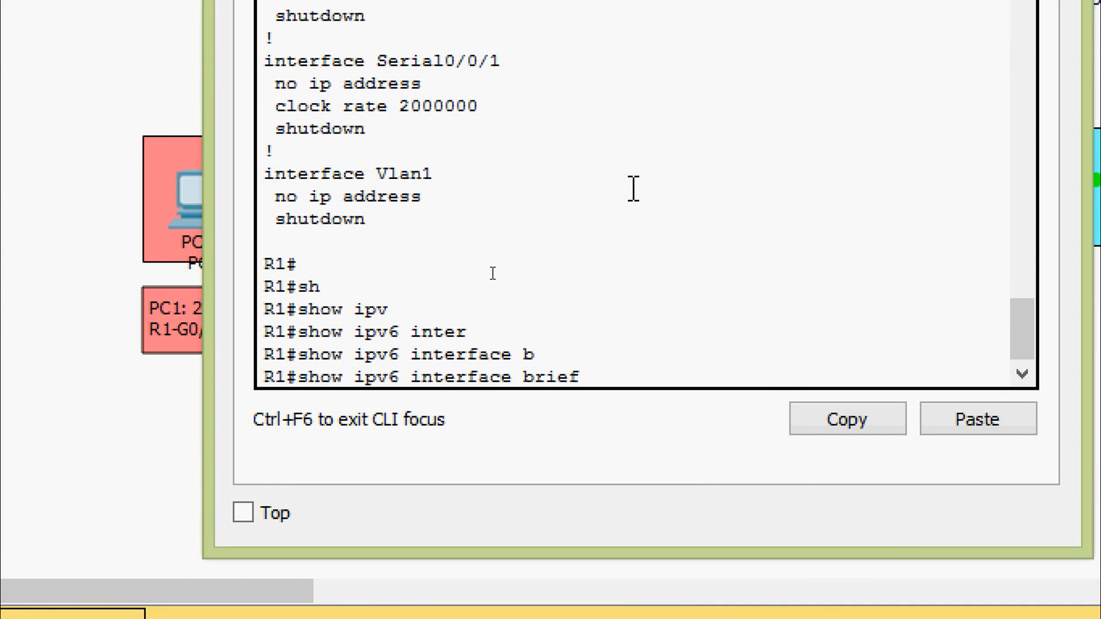
key("Return")
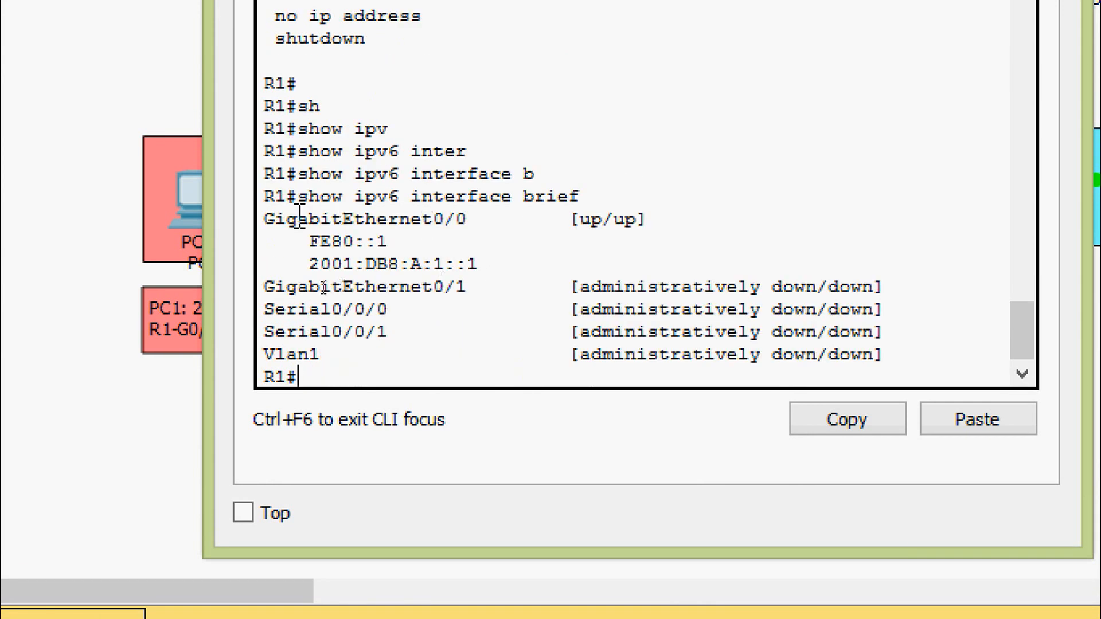
- Check GigabitEthernet0/0's status and IPv6 addresses in the interface summary, and close R1's window
left_click_drag(265, 225, 474, 222)
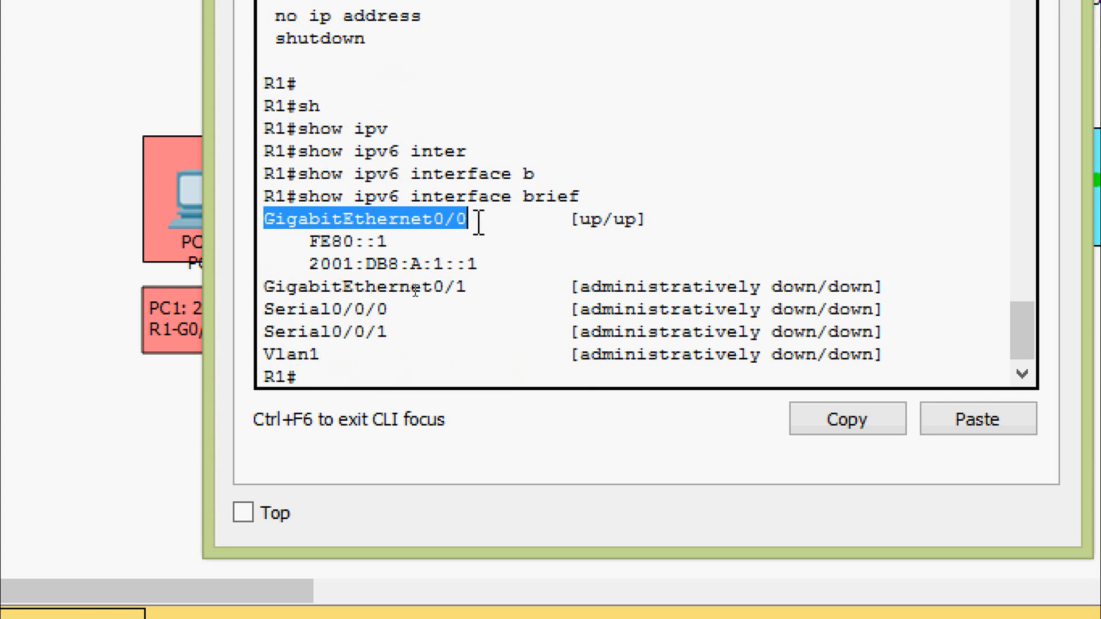
left_click(568, 224)
left_click_drag(568, 223, 362, 241)
left_click(499, 265)
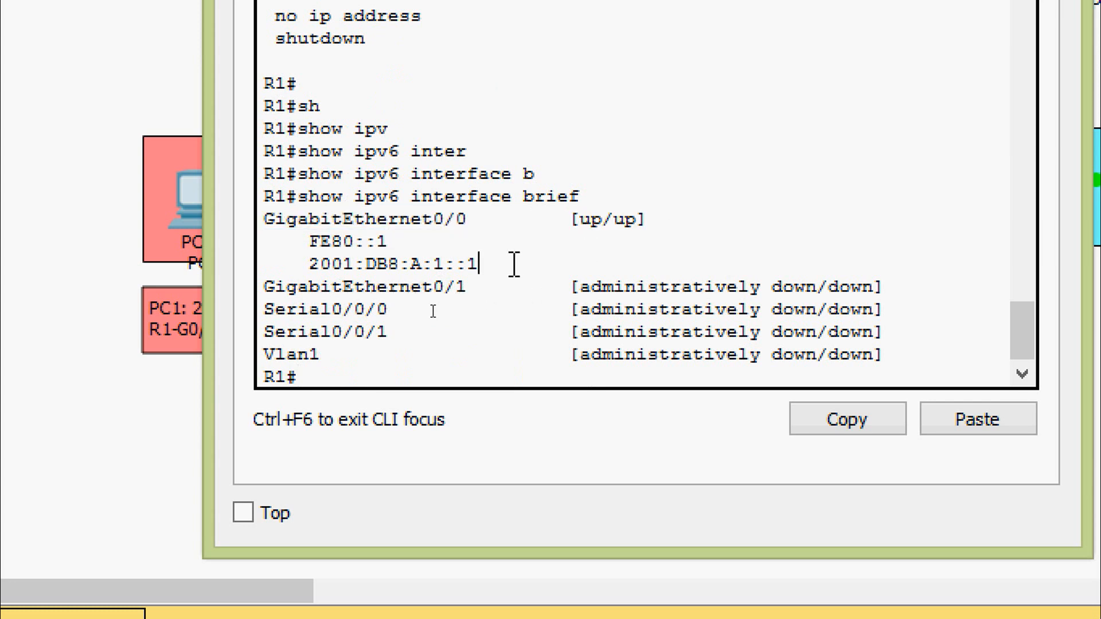
left_click_drag(578, 262, 280, 241)
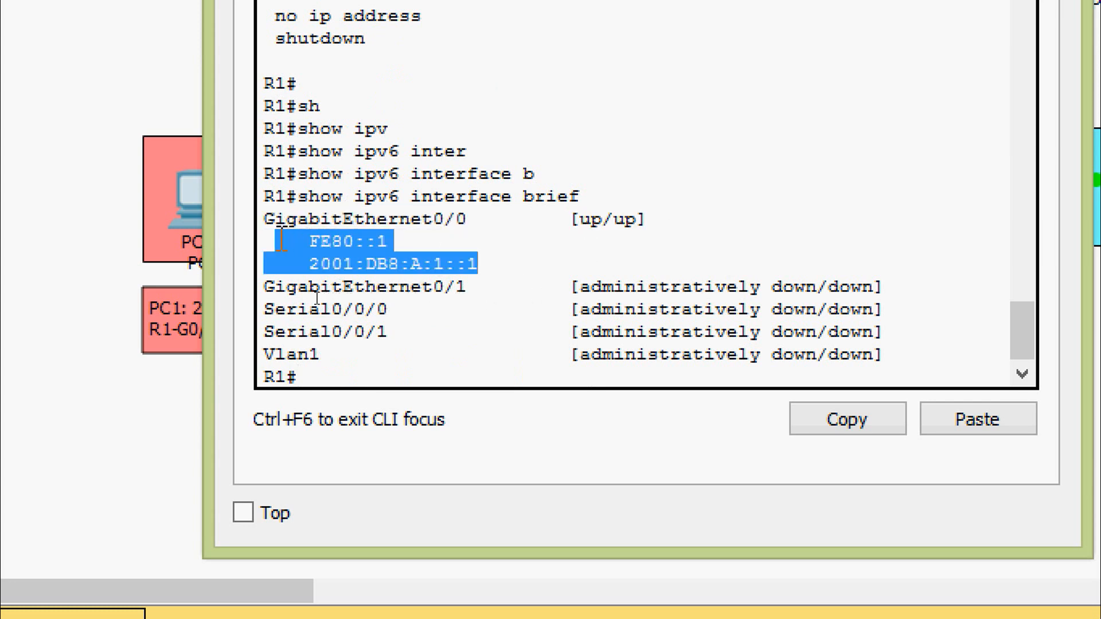
left_click(355, 242)
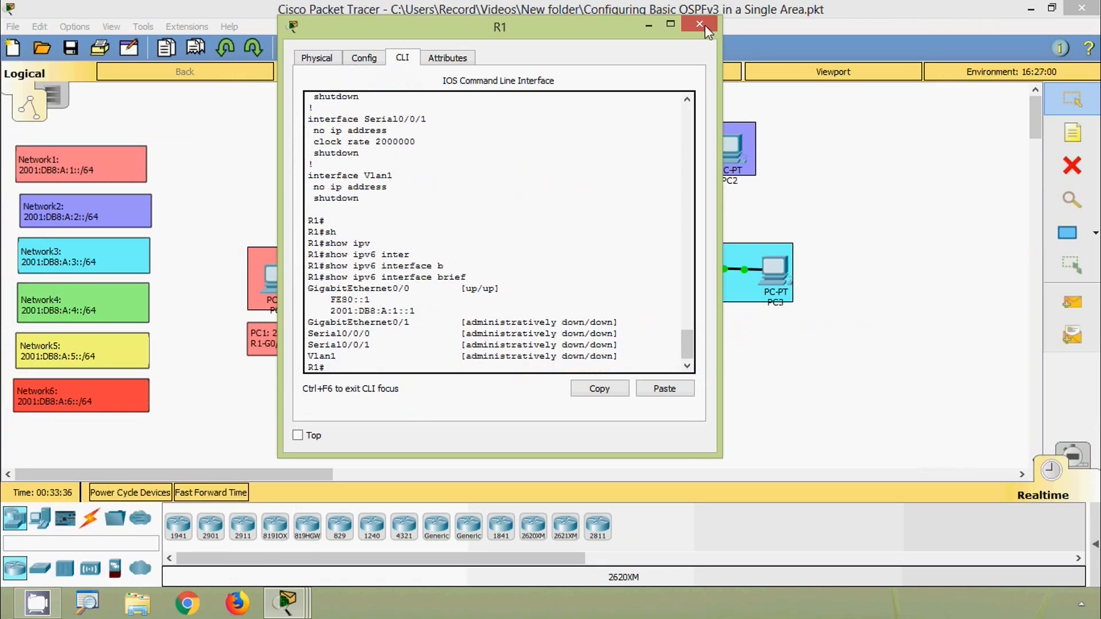
left_click(705, 25)
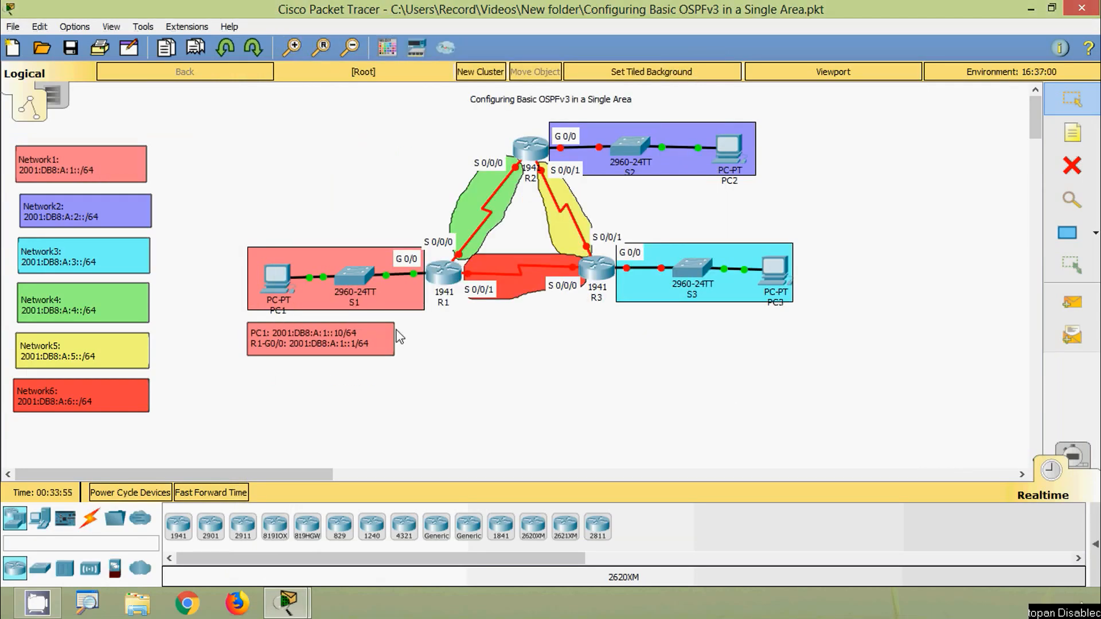
- Ping R1's link-local address FE80::1 from PC1's Command Prompt
left_click(296, 304)
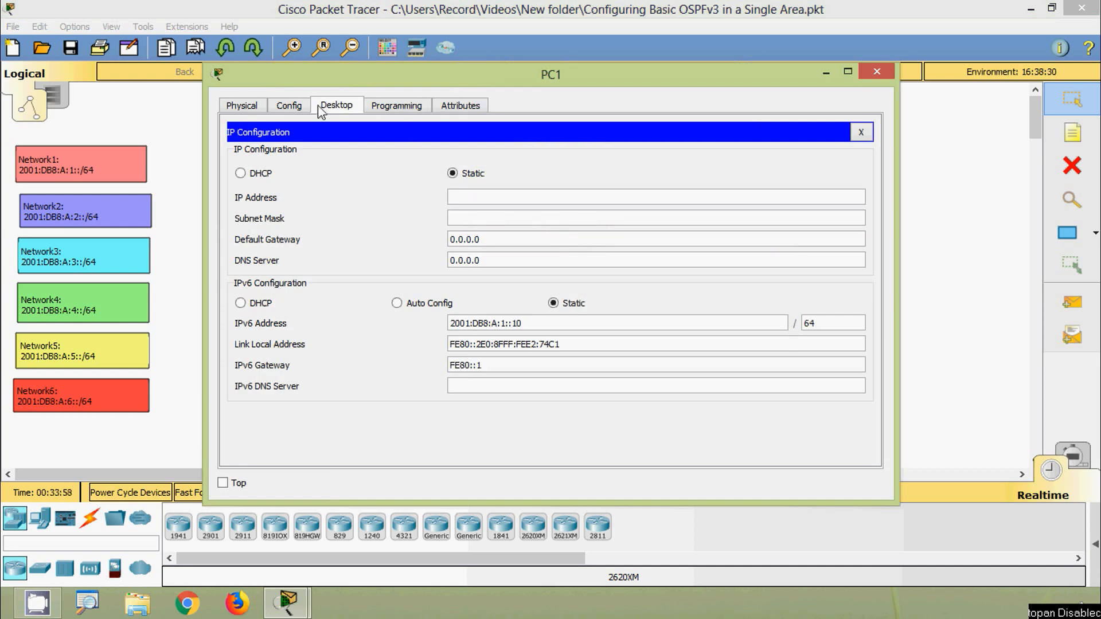
left_click(864, 134)
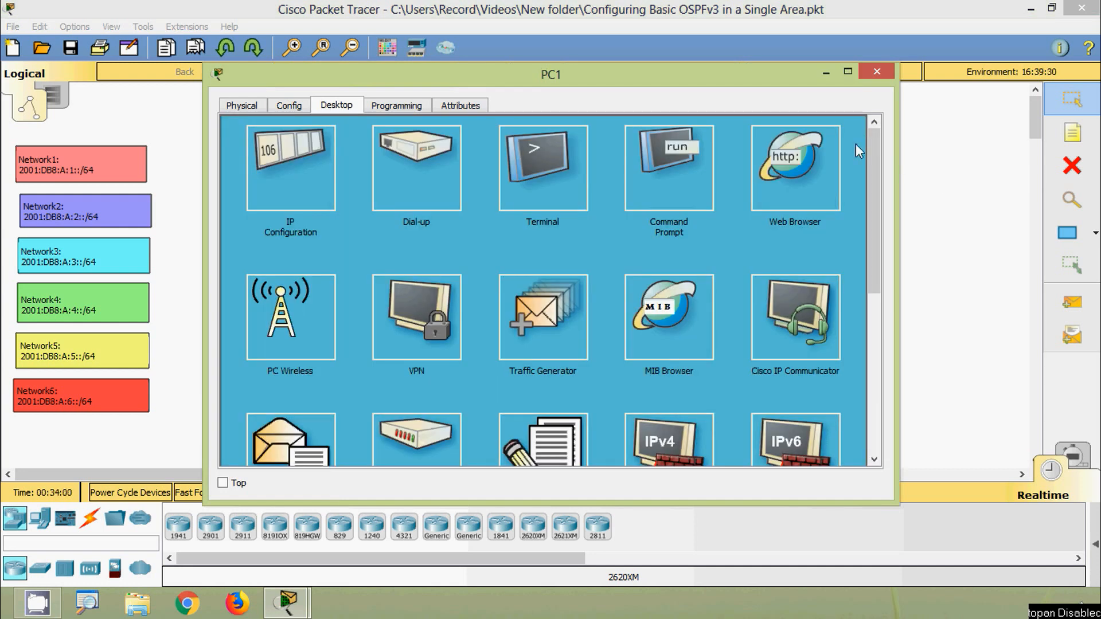
left_click(667, 172)
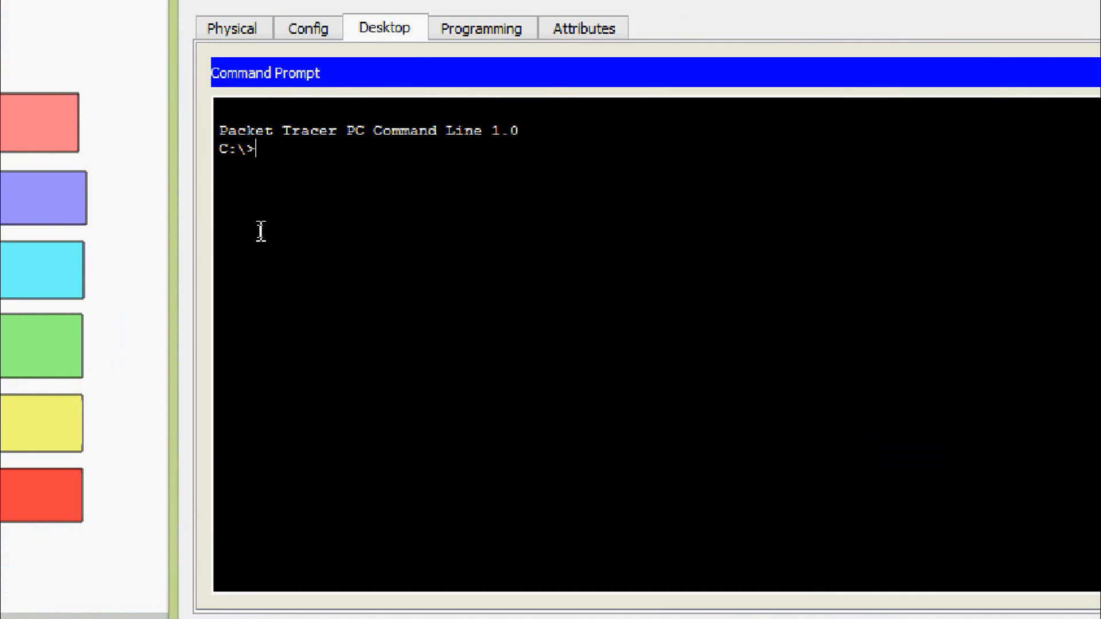
type("ping")
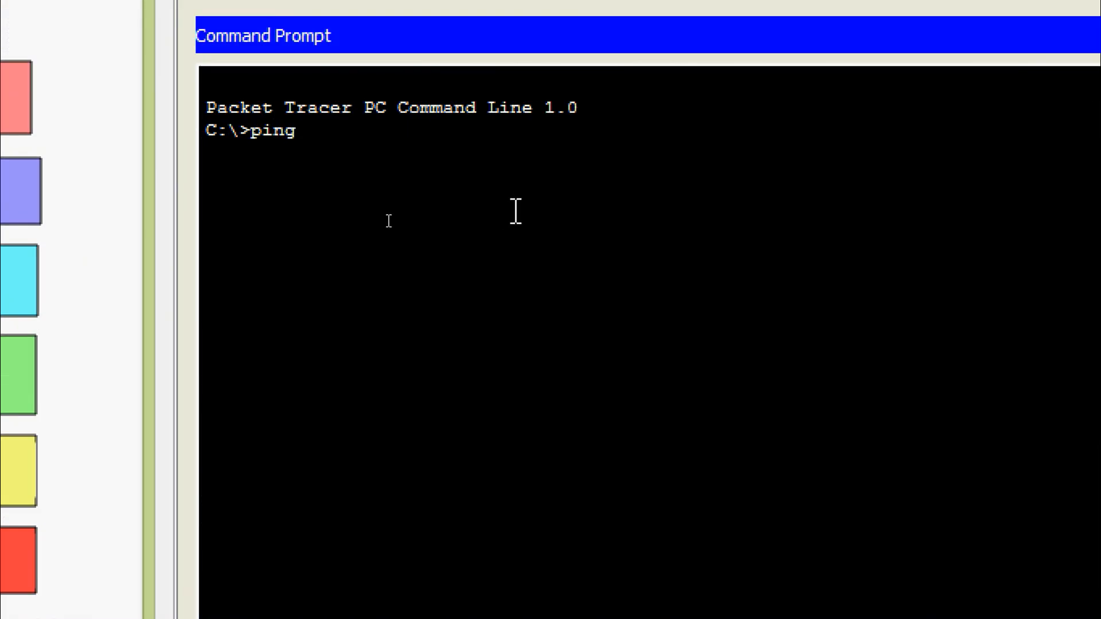
type(" FE80::1")
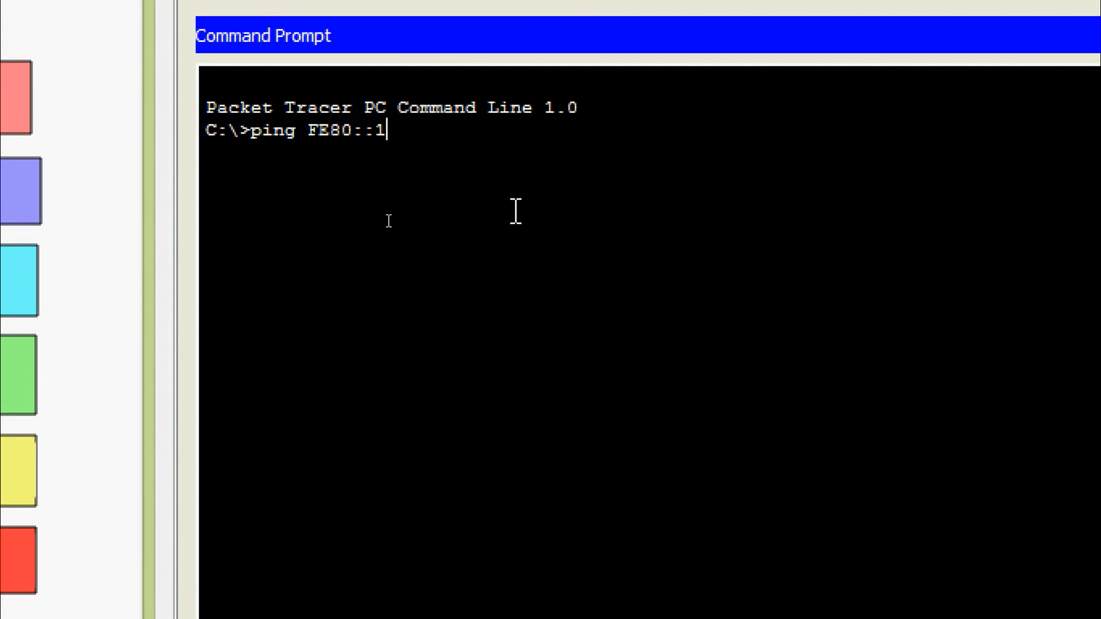
key("Return")
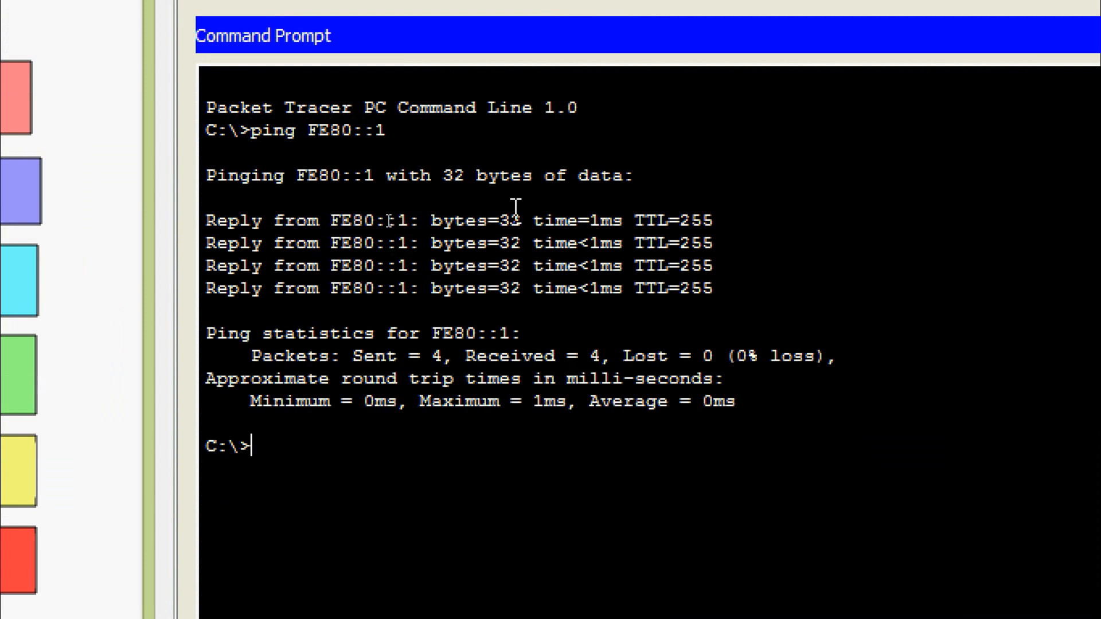
- Ping R1's global address 2001:DB8:A:1::1 from PC1, and close PC1's window
type("PING")
key("BackSpace")
key("BackSpace")
key("BackSpace")
key("BackSpace")
key("BackSpace")
type("ping 2001:DB")
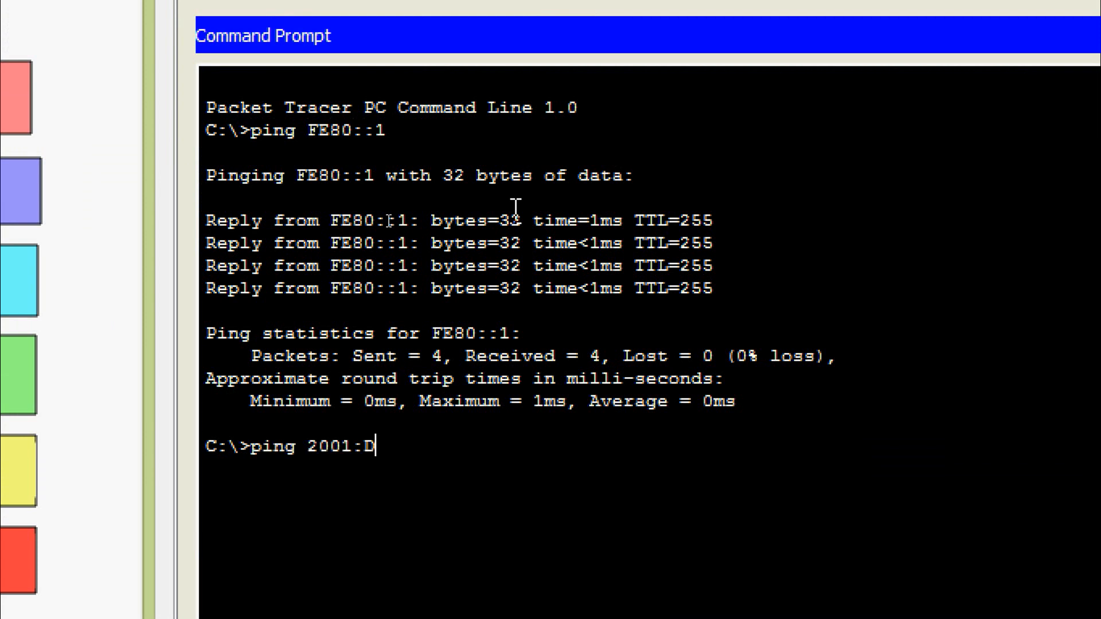
type("8:A:1::1")
key("Return")
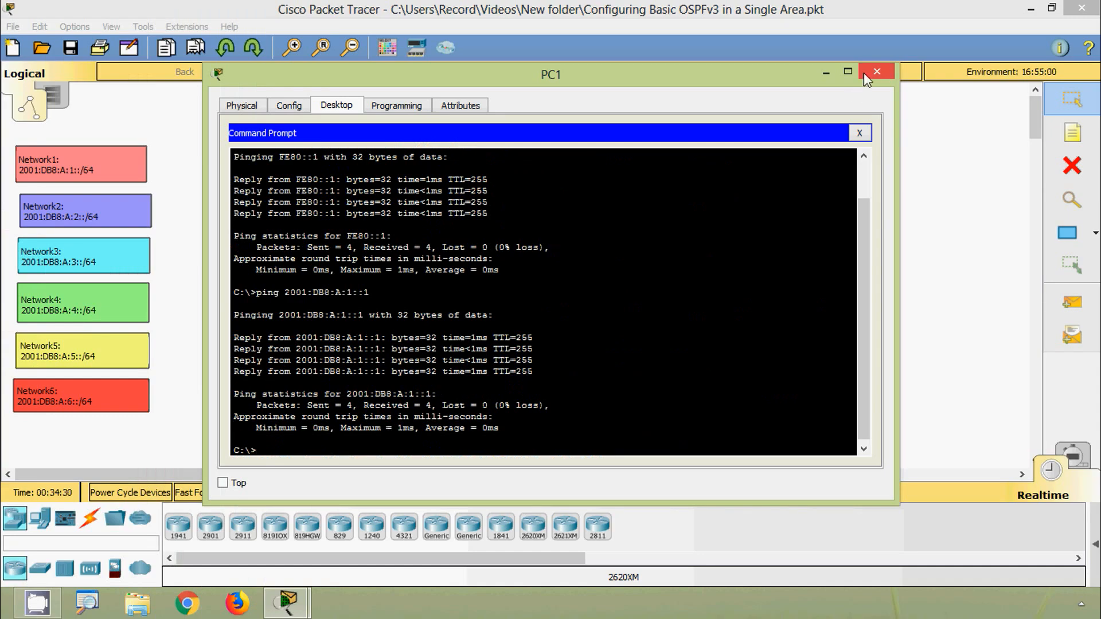
left_click(863, 73)
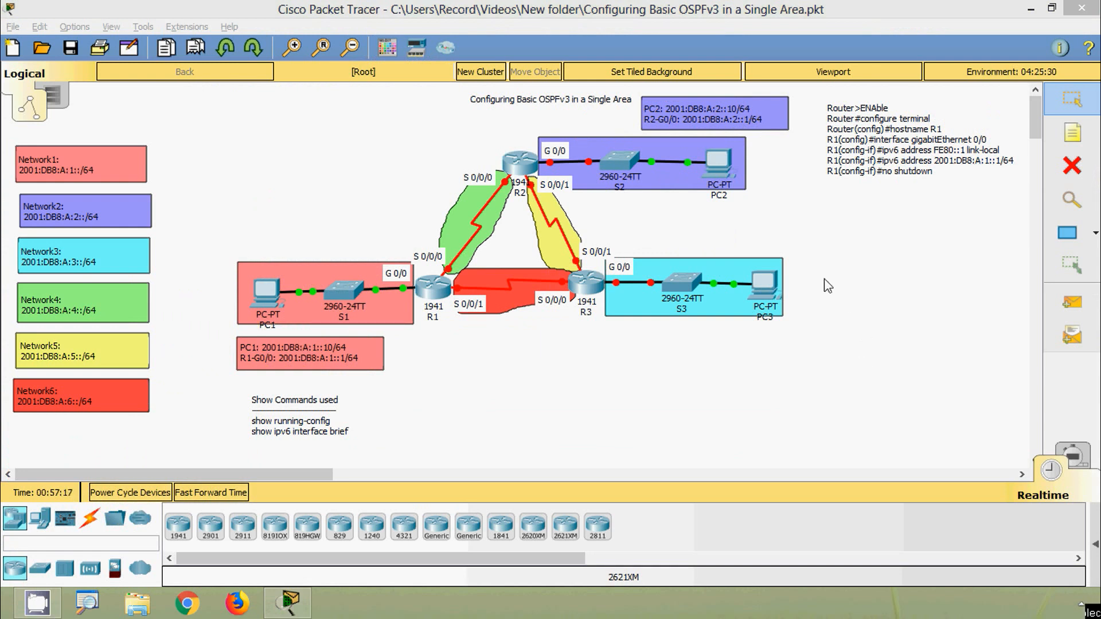
- Set PC2's static IPv6 address to 2001:DB8:A:2::10 with prefix length 64 in its IP configuration
left_click(718, 164)
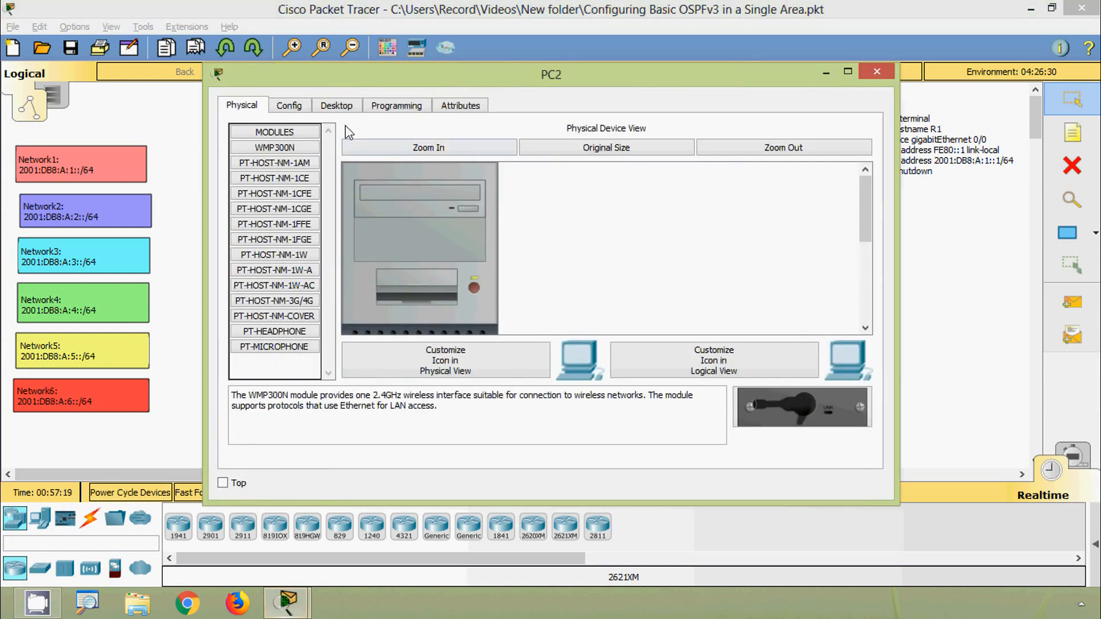
left_click(336, 105)
left_click(300, 157)
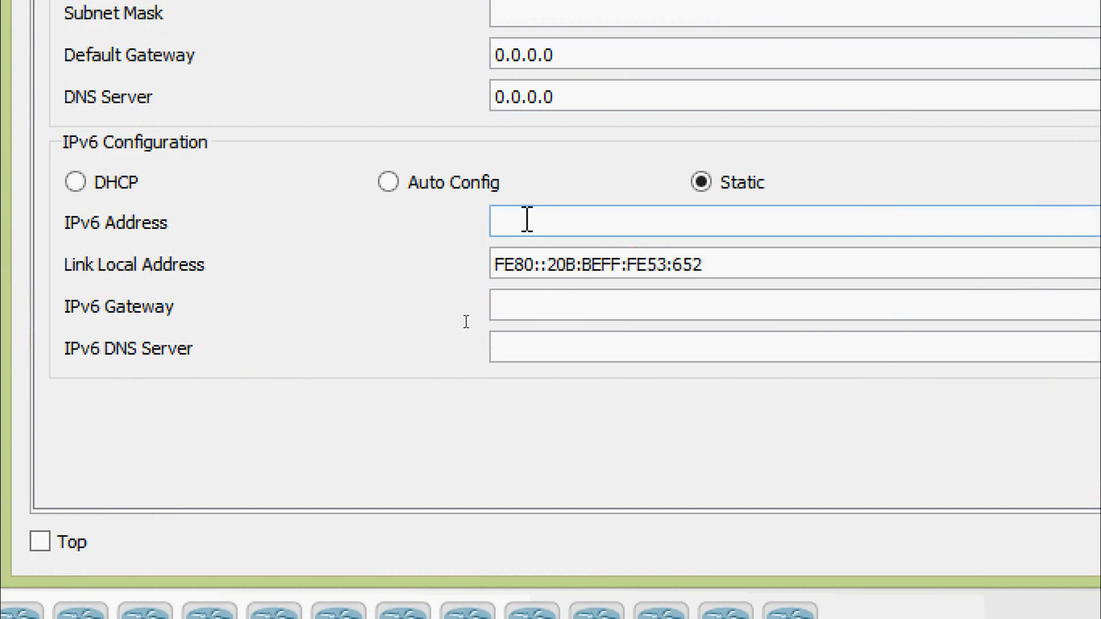
left_click(464, 322)
type("200")
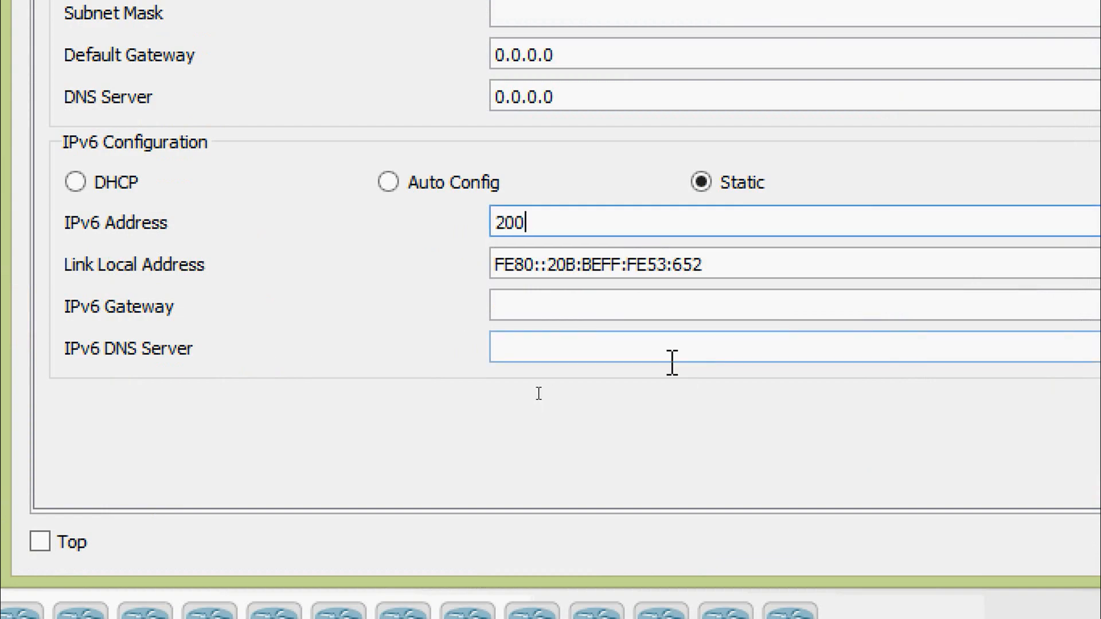
type("1:DB8:A:2::")
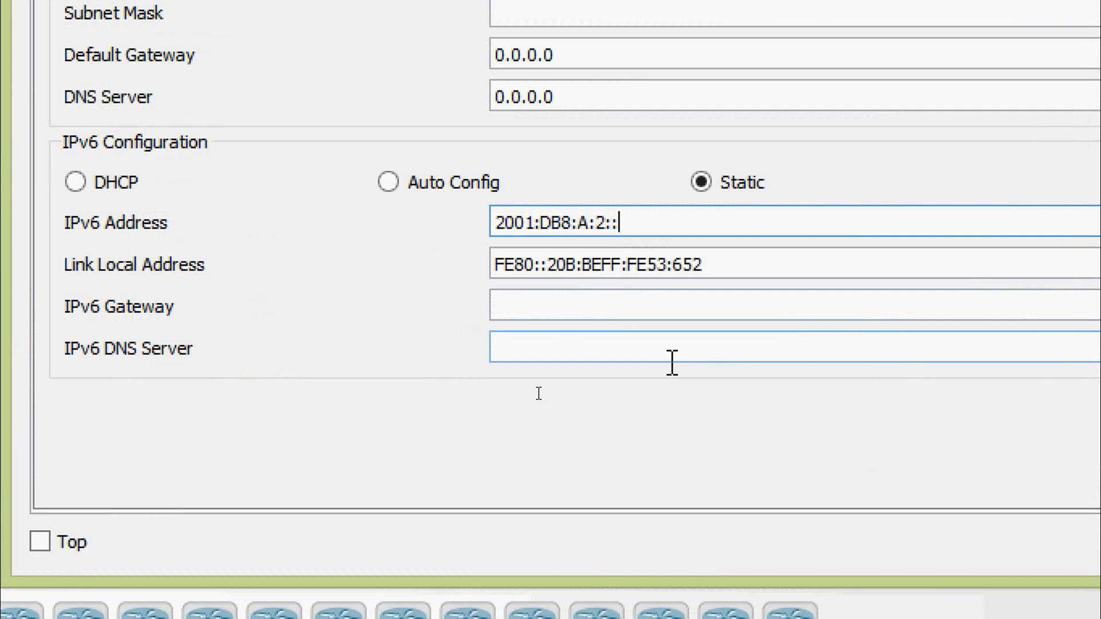
type("10")
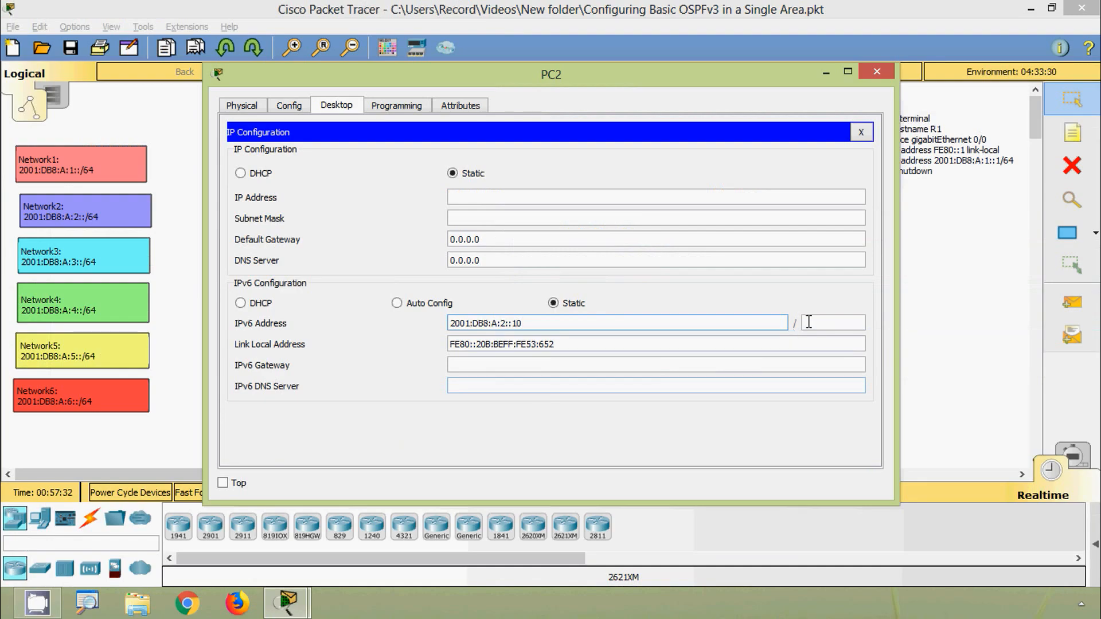
left_click(809, 323)
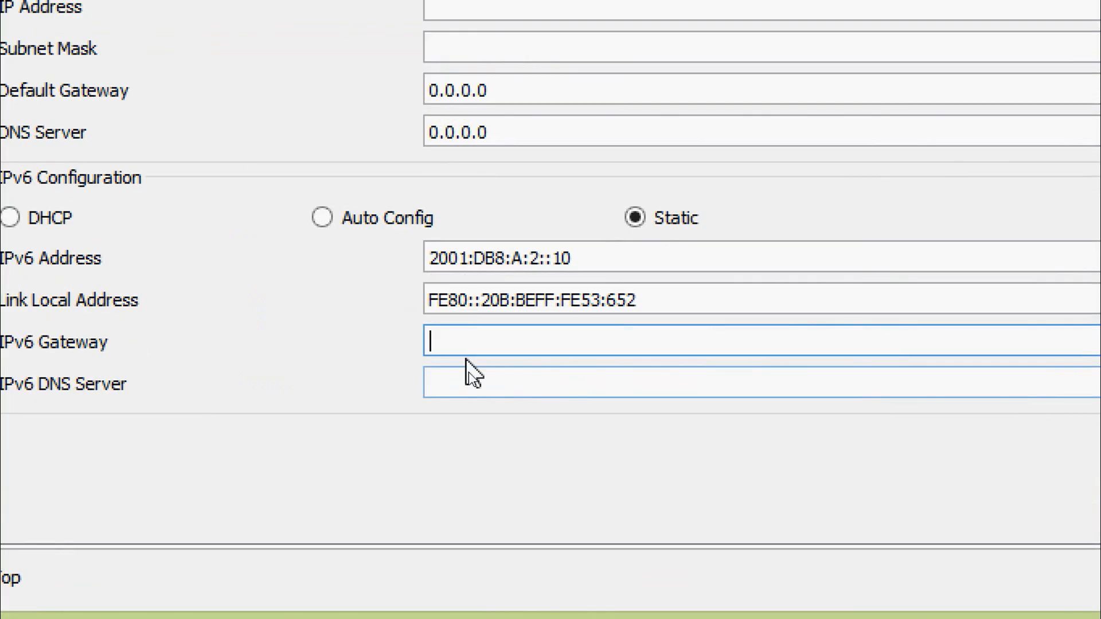
- Set PC2's IPv6 gateway to FE80::2 and close its configuration window
type("FE80::2")
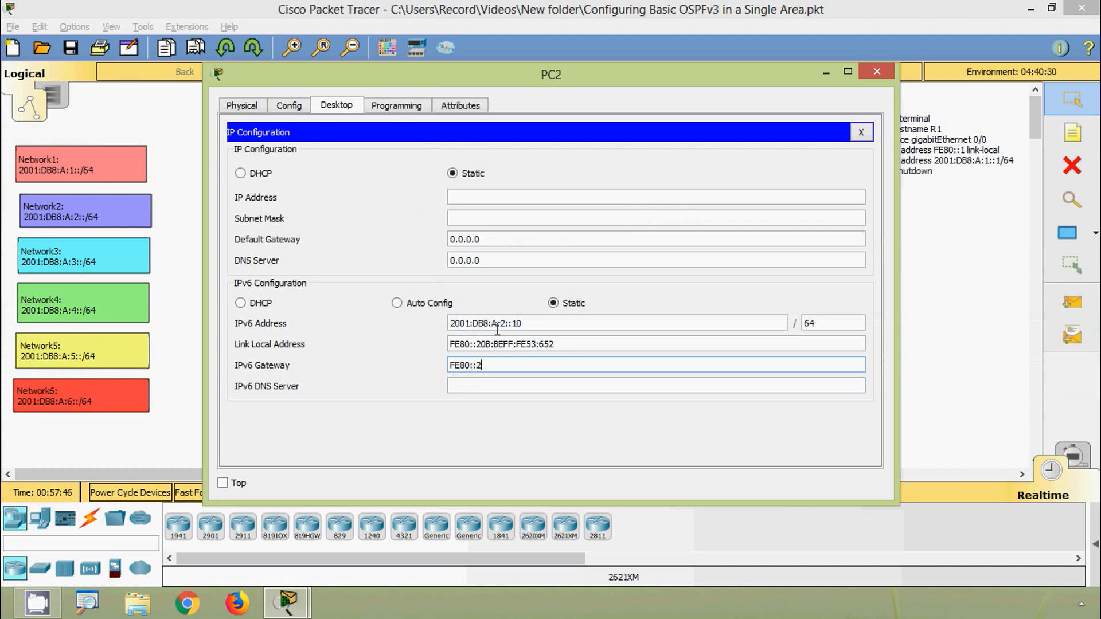
left_click_drag(593, 78, 565, 102)
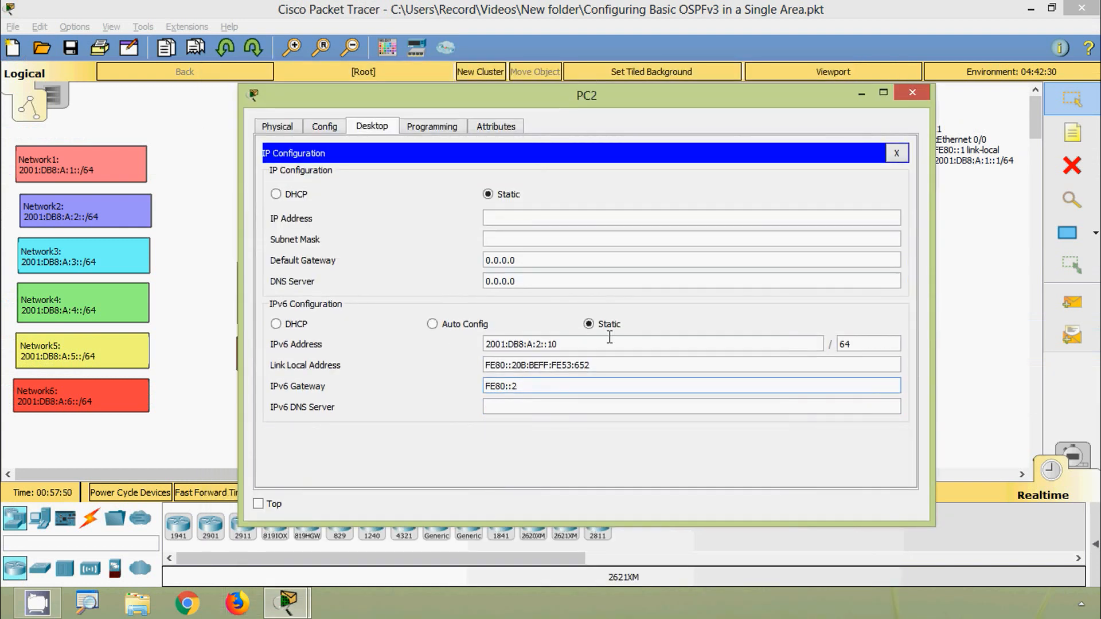
left_click(609, 343)
left_click(910, 93)
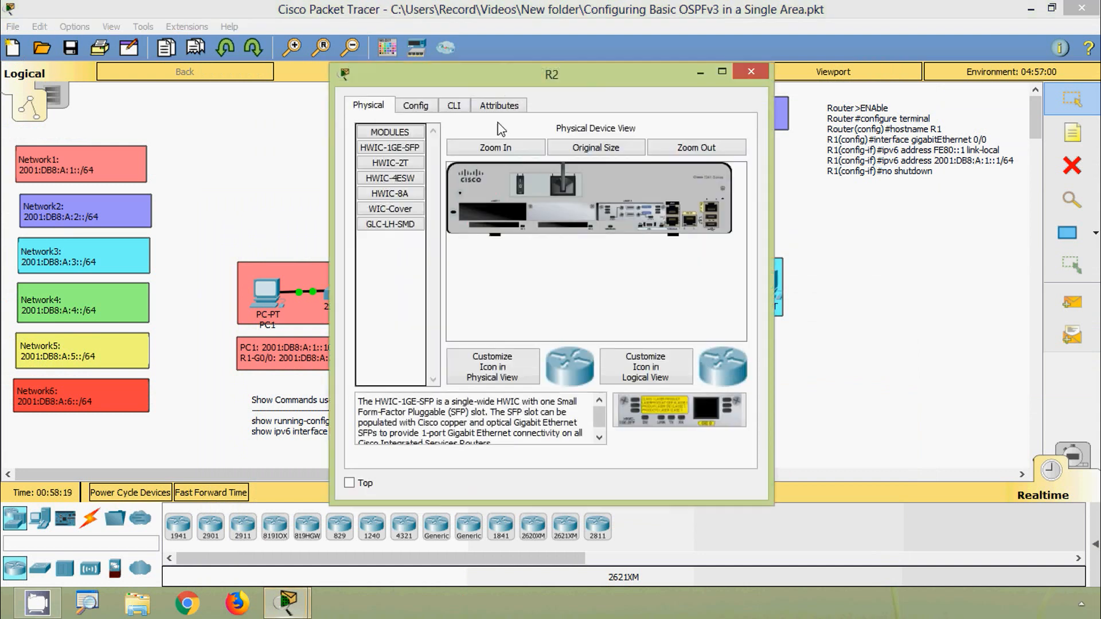
- Open R2's command-line interface and enter global configuration mode
left_click(519, 165)
left_click(470, 110)
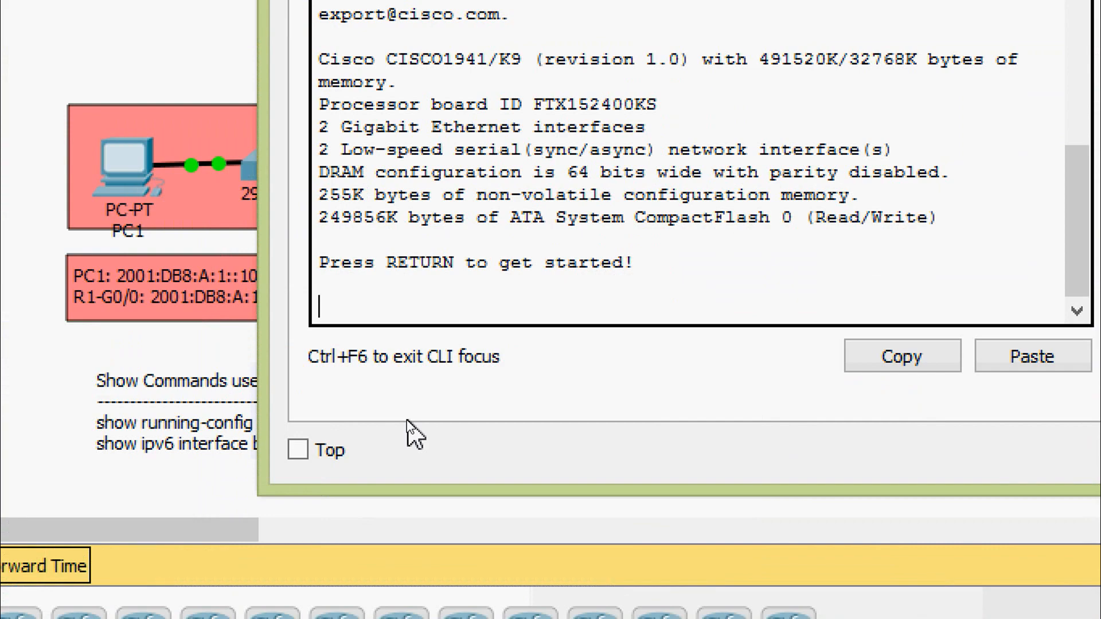
key("Return")
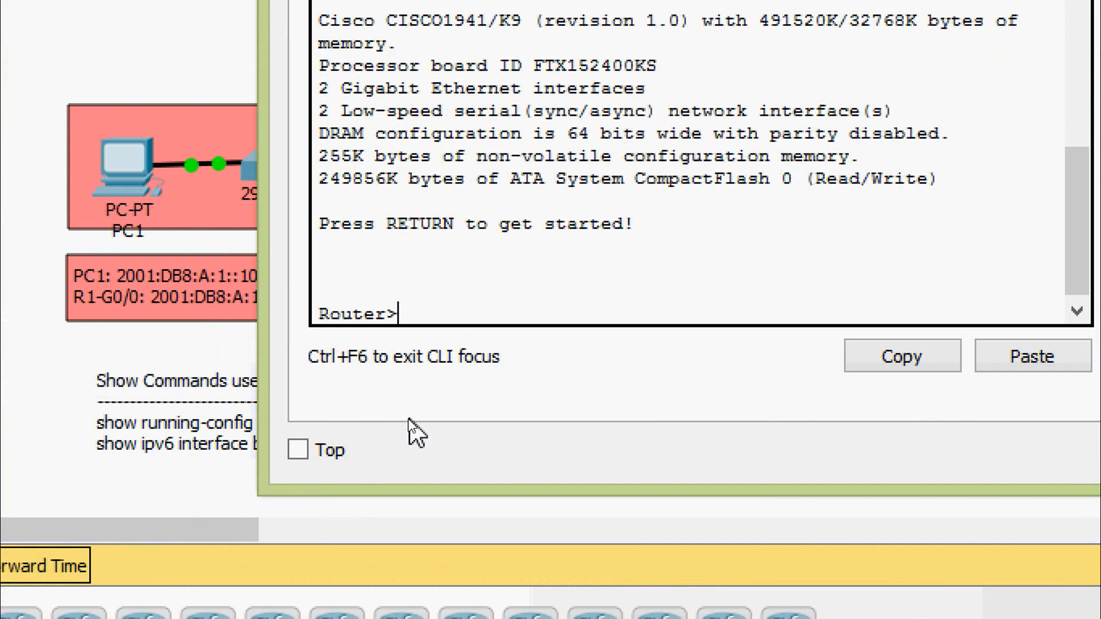
type("ena")
key("Tab")
key("Return")
type("conf")
key("Tab")
type("t")
- Set the router's hostname to R2
key("Tab")
key("Return")
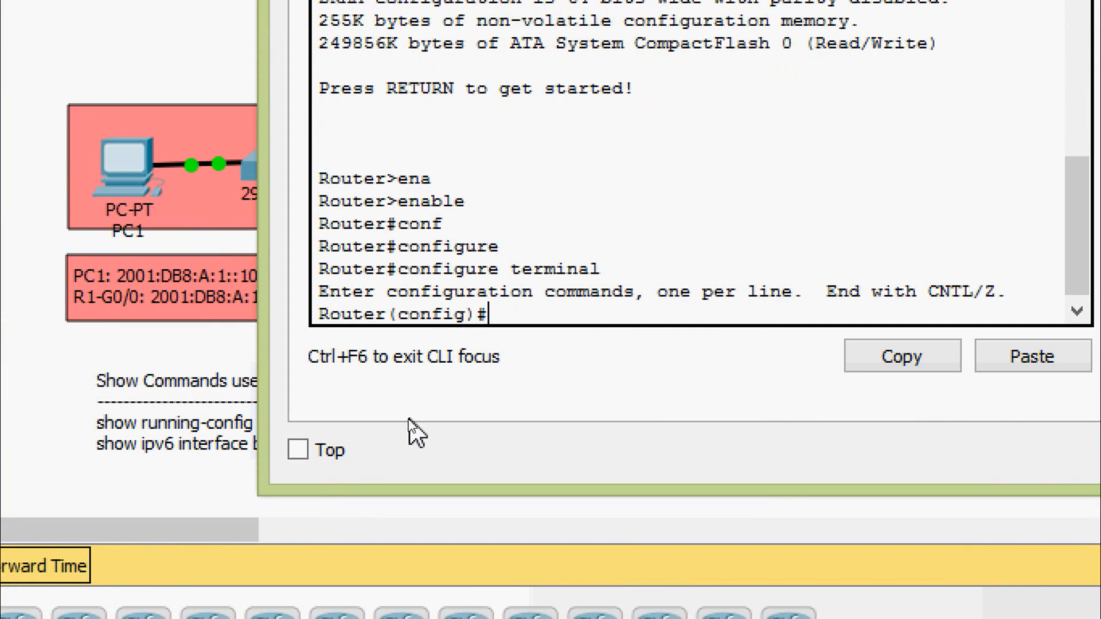
type("ho")
key("Tab")
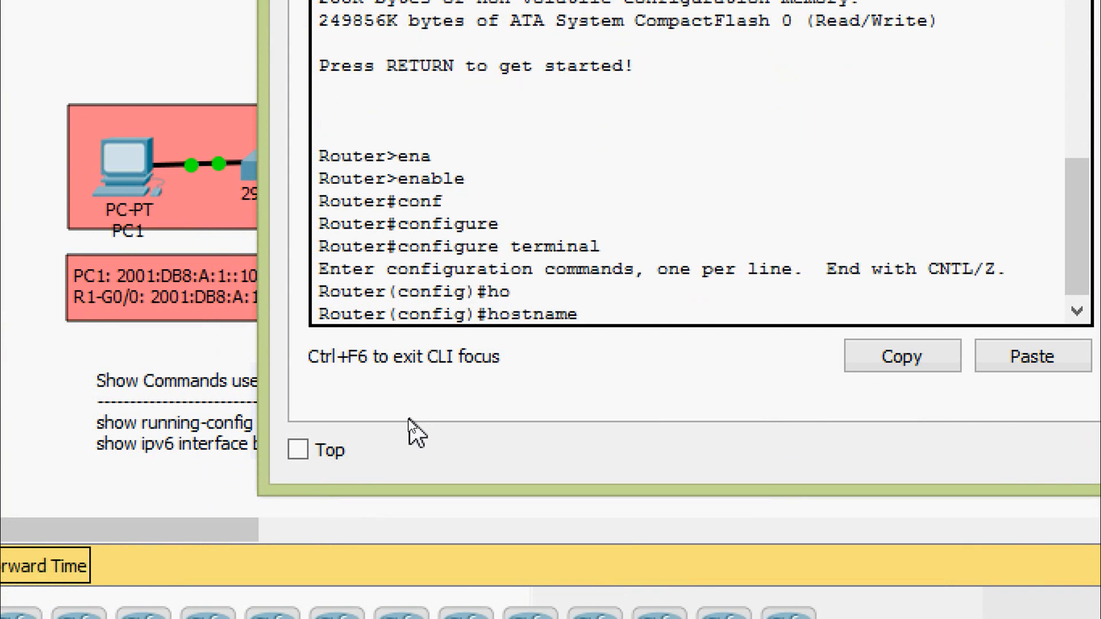
type("R2")
key("Return")
key("Return")
- Enter interface configuration mode for R2's GigabitEthernet 0/0
type("int")
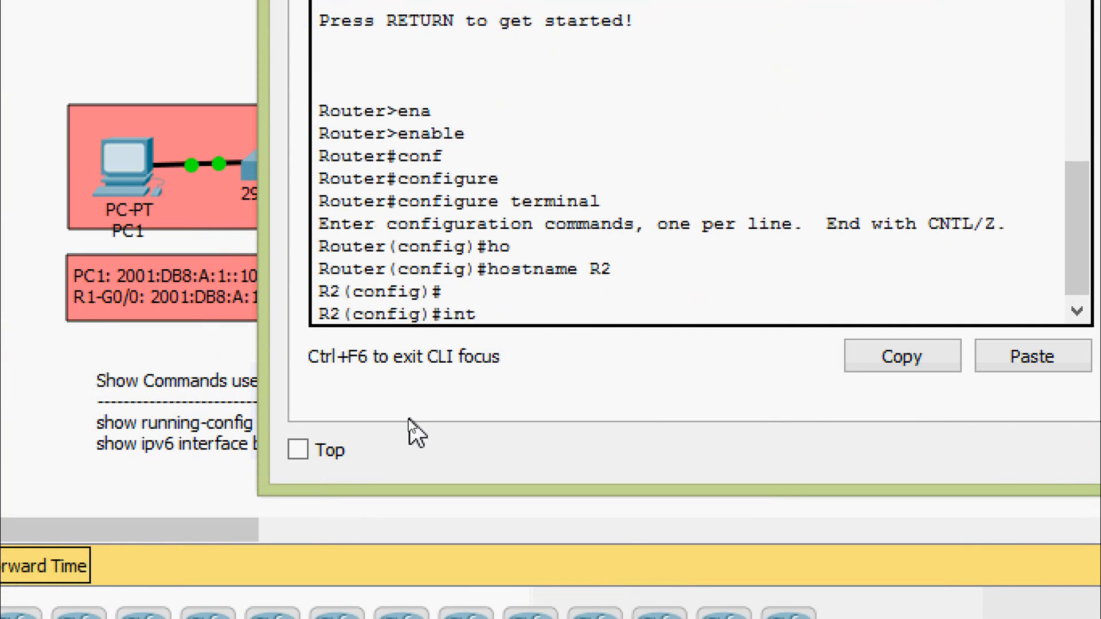
type("er")
key("Tab")
type("g")
key("Tab")
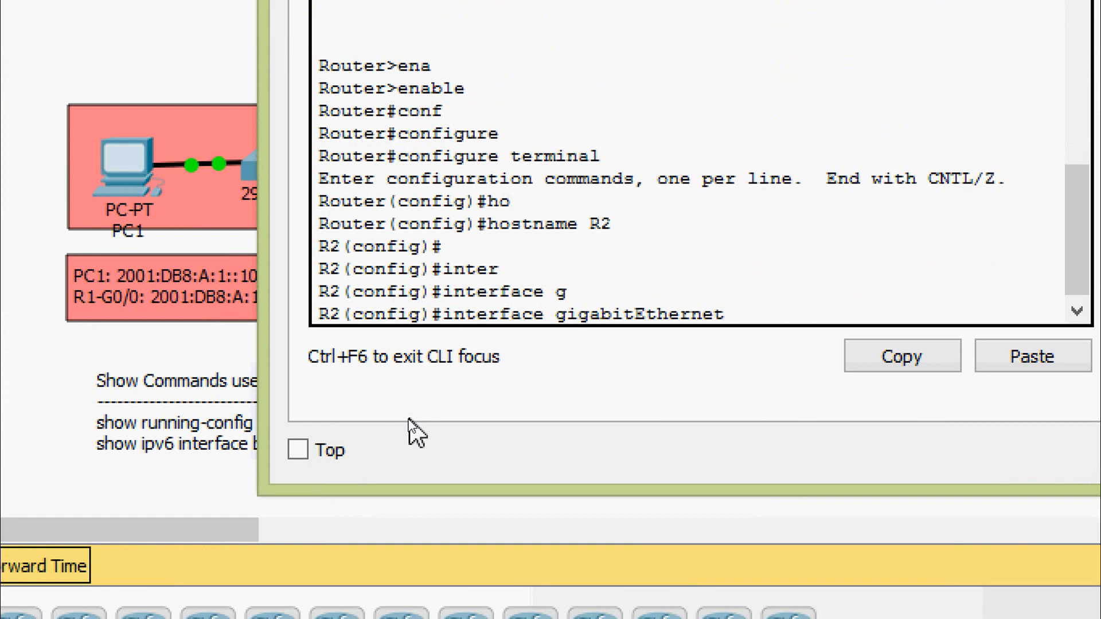
type("0/0")
key("Return")
- Assign the IPv6 link-local address FE80::2 to R2's GigabitEthernet 0/0
type("ig-if)#i")
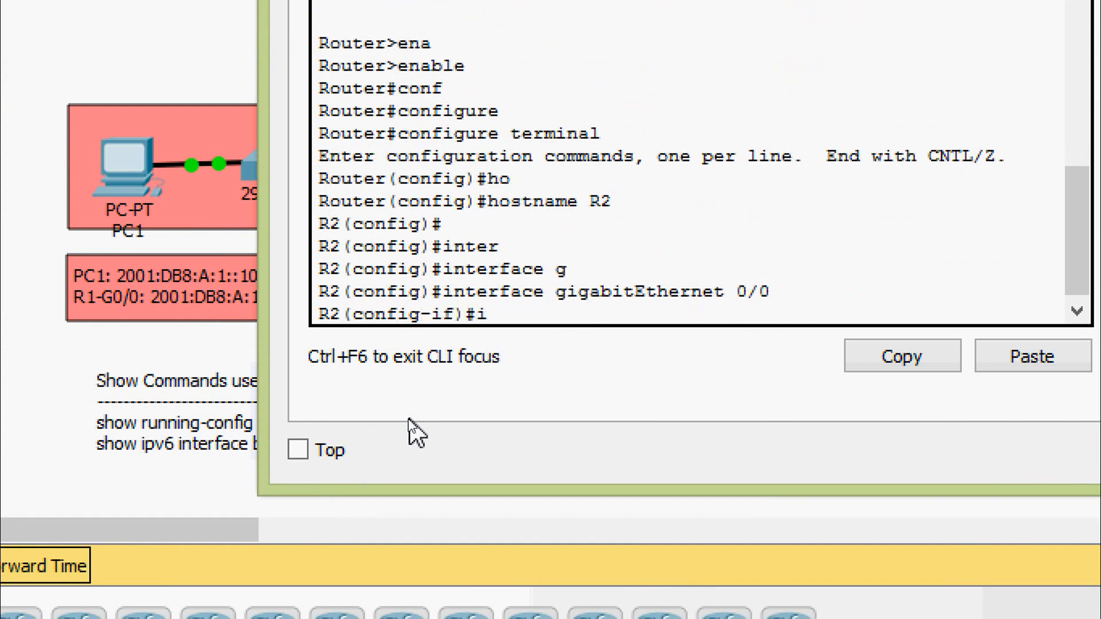
type("pv")
key("Tab")
type("ad")
key("Tab")
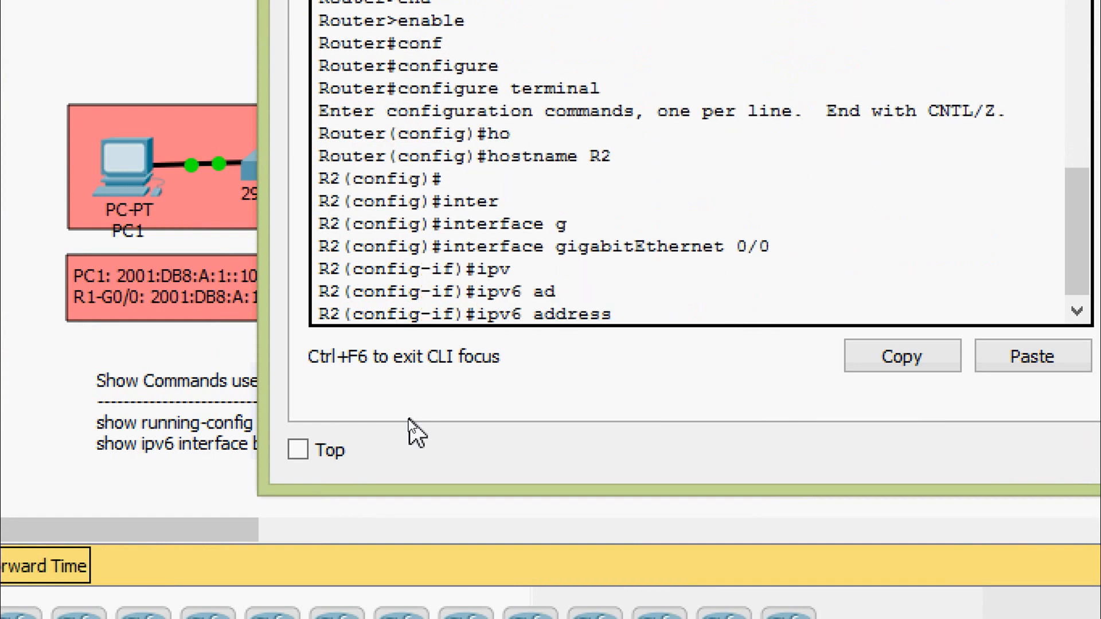
type("FE80::2 li")
key("Tab")
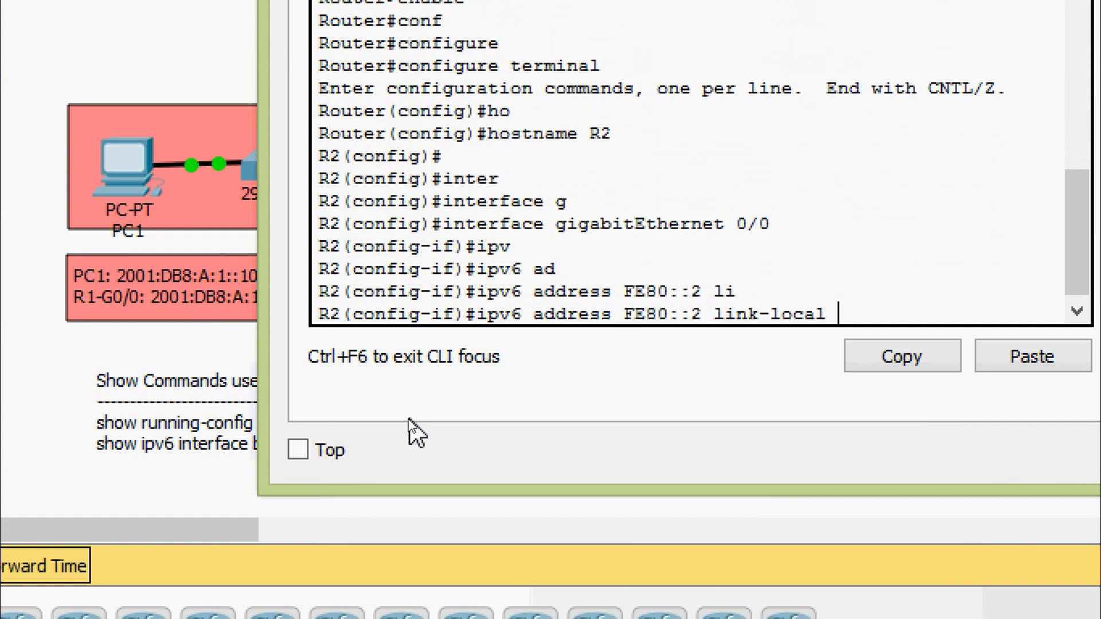
key("Return")
- Assign the global IPv6 address 2001:DB8:A:2::1/64 to R2's GigabitEthernet 0/0
type("ipv")
key("Tab")
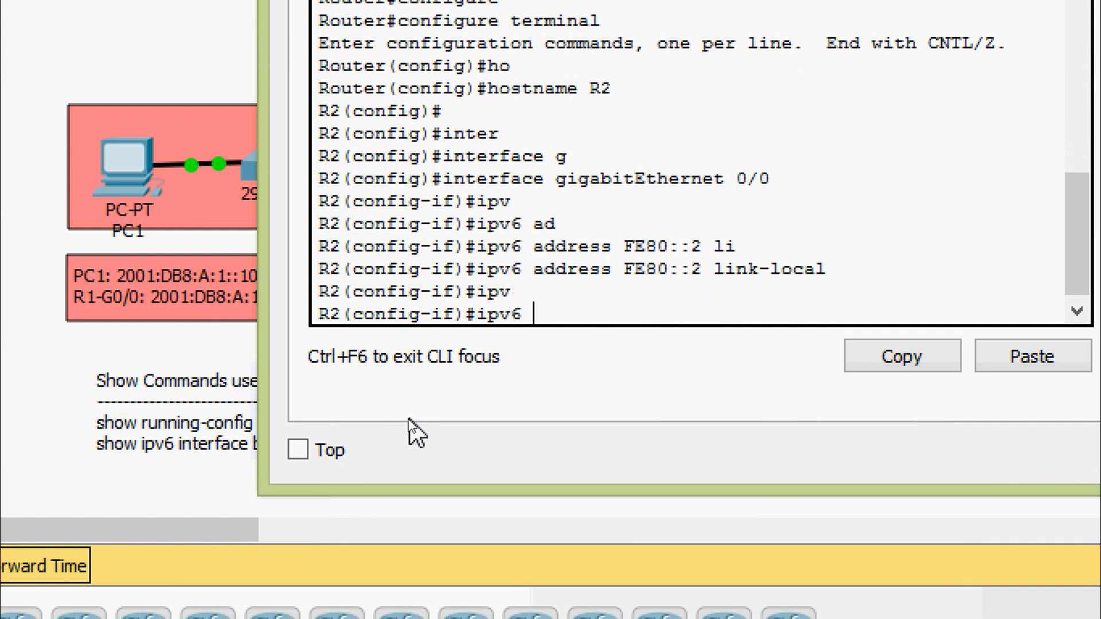
type("ad")
key("Tab")
type("2")
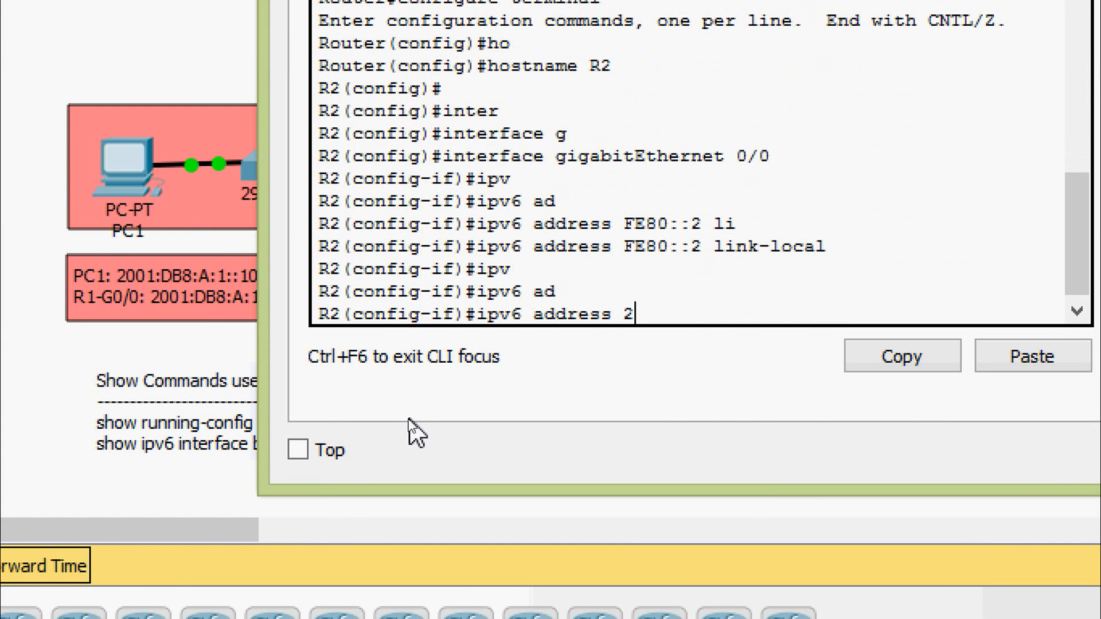
type("001:DB8:A")
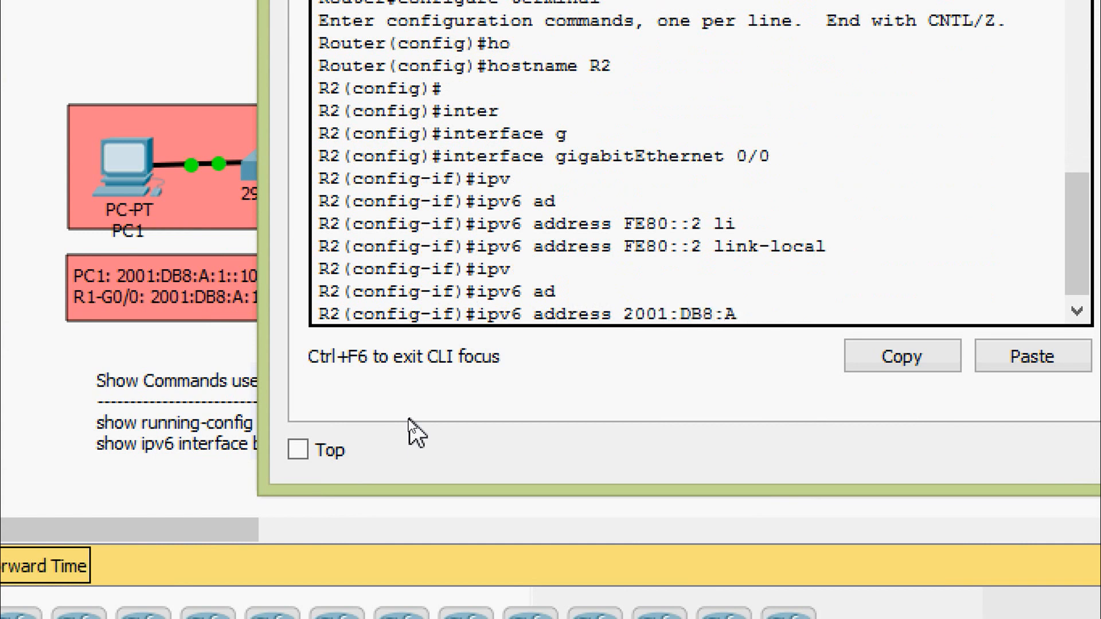
type(":2::1/64")
key("Return")
- Enable R2's GigabitEthernet 0/0 with no shutdown
type("no sh")
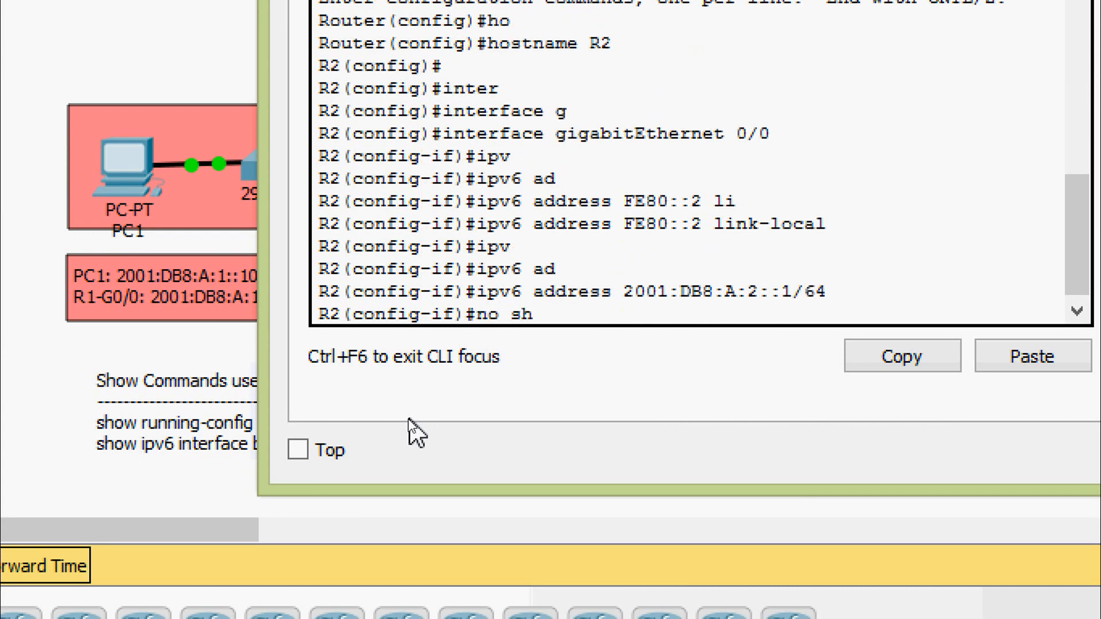
key("Tab")
key("Return")
key("Return")
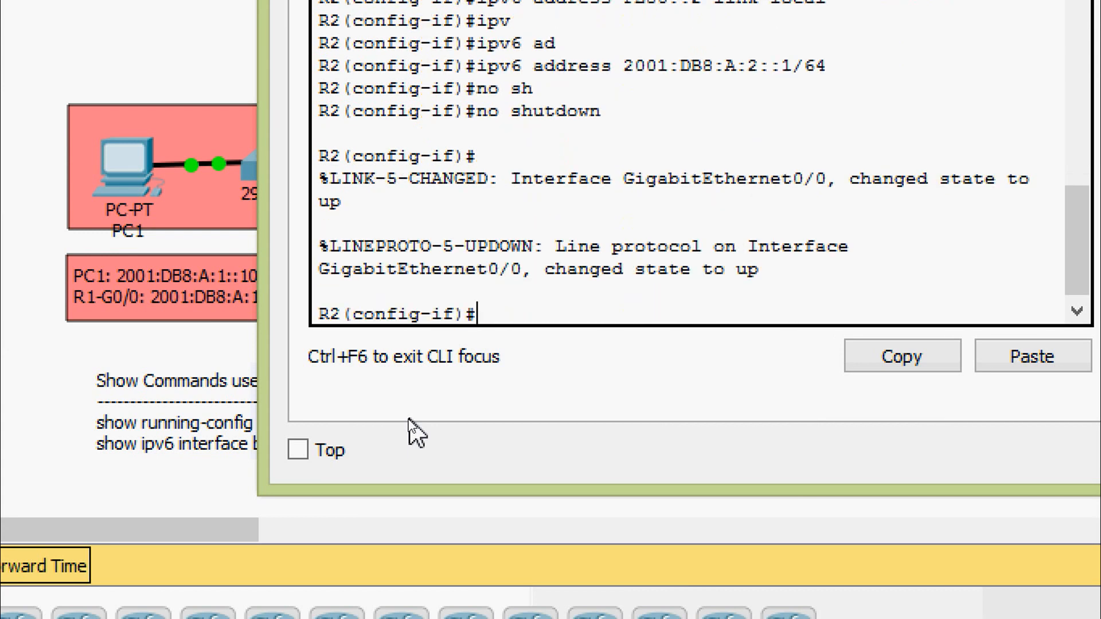
- Leave configuration mode and save R2's running-config to startup-config, accepting the default destination filename
key("ctrl+z")
type("cop")
key("Tab")
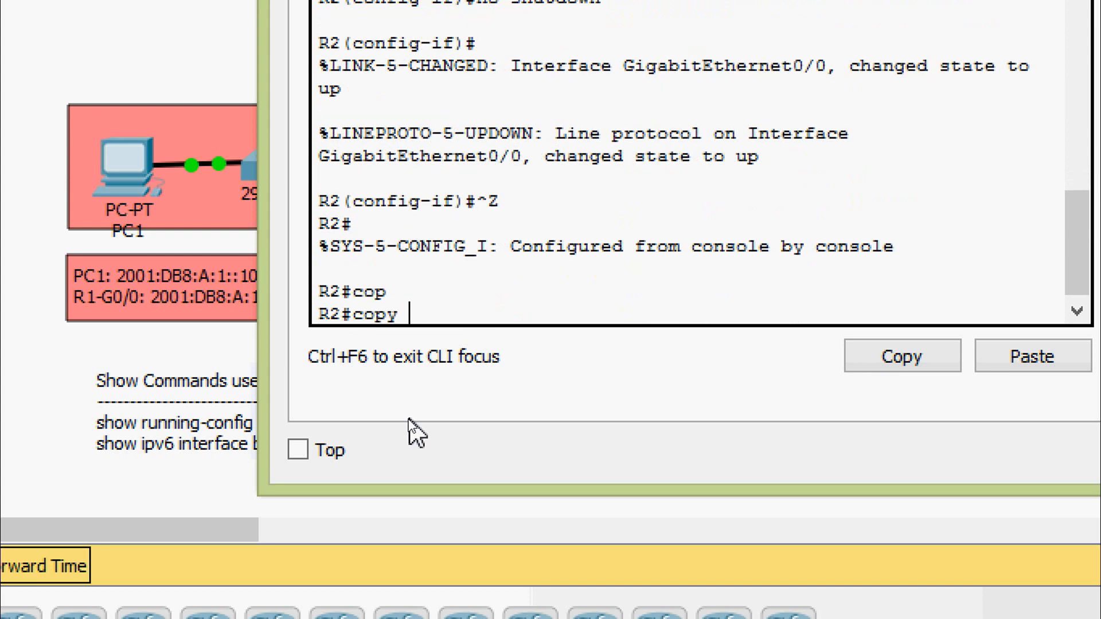
type("r")
key("Tab")
type("st")
key("Tab")
key("Return")
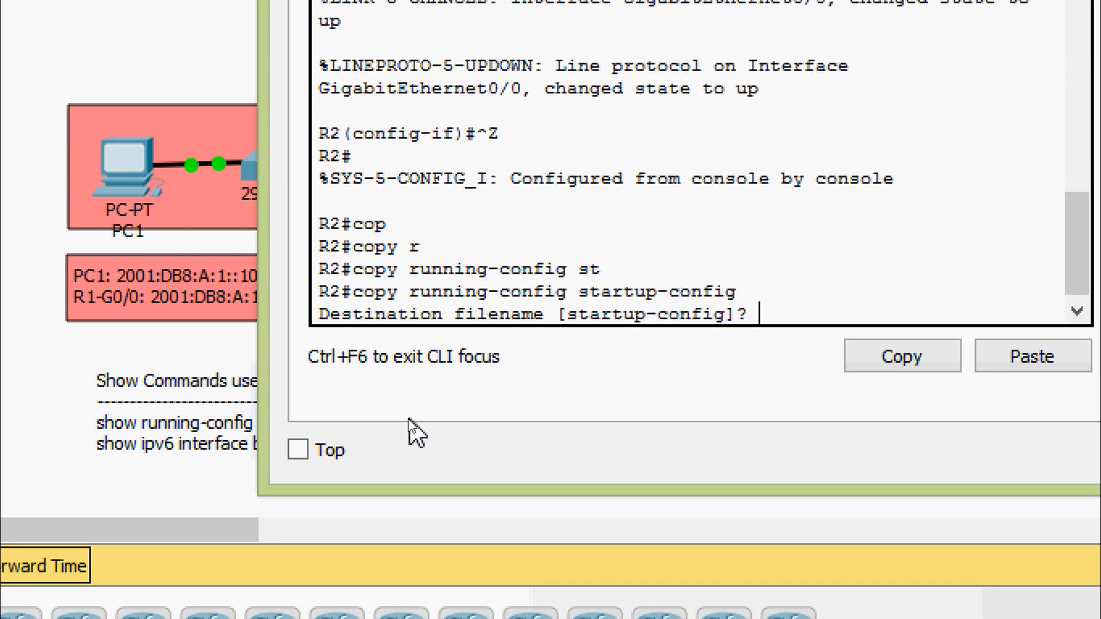
key("Return")
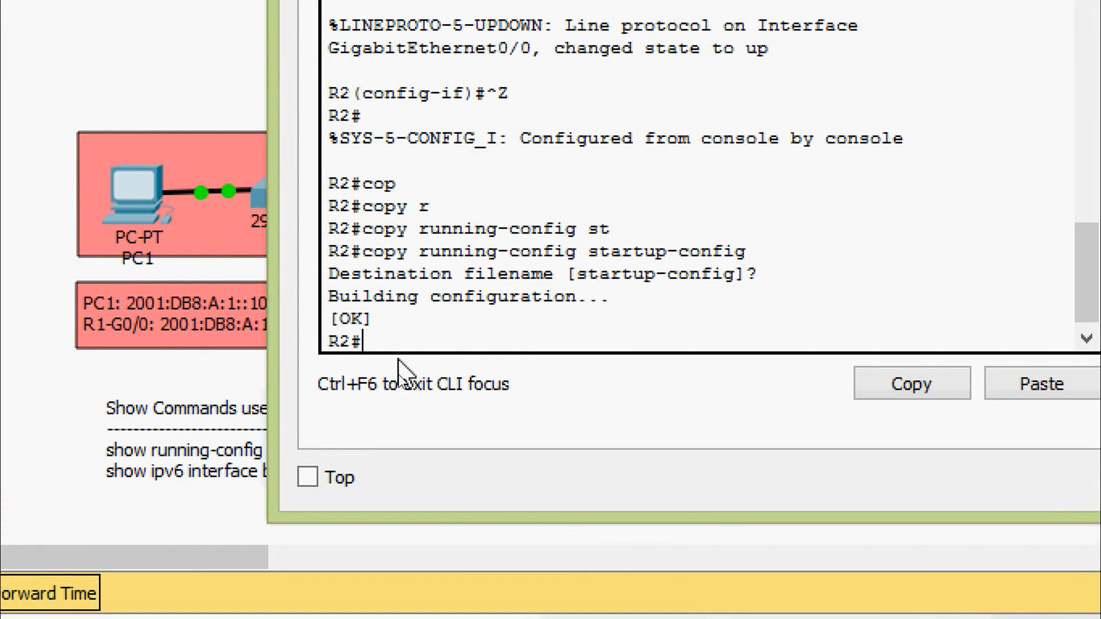
- Show R2's running-config and examine the IPv6 addresses under GigabitEthernet0/0
type("sh")
key("Tab")
type("ru")
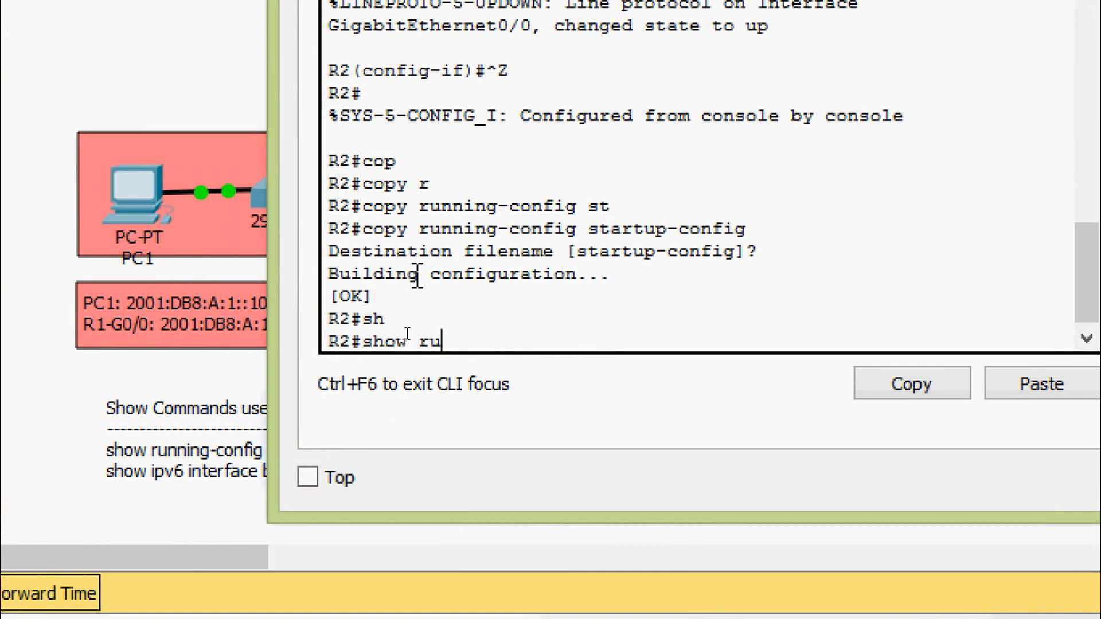
key("Tab")
key("Return")
key("space")
key("space")
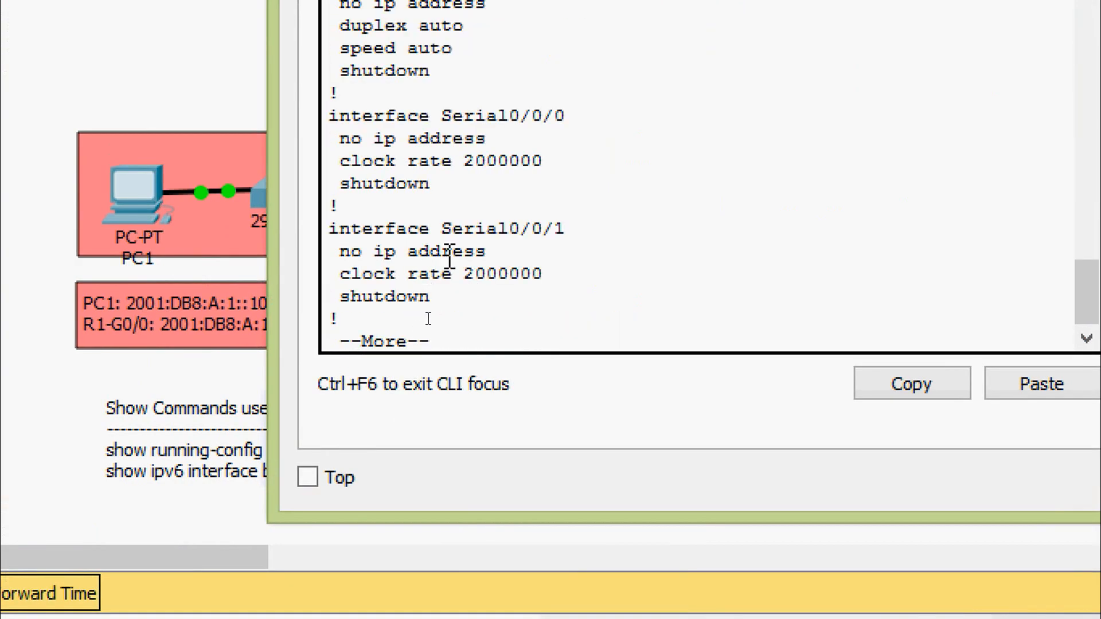
scroll(459, 246, "up", 5)
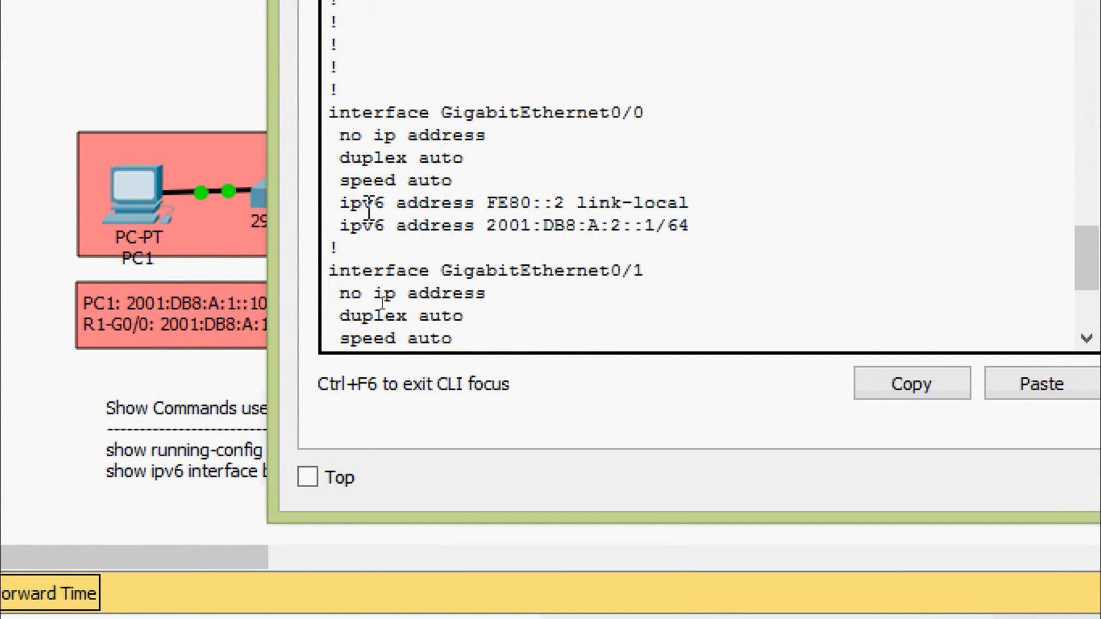
left_click_drag(341, 205, 694, 229)
left_click(712, 232)
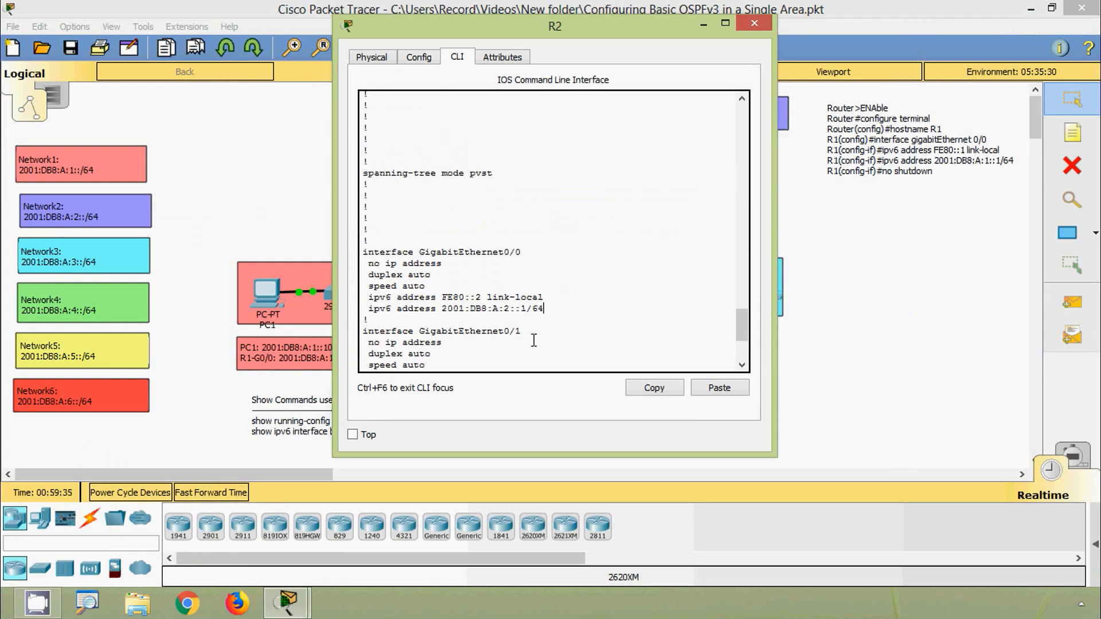
key("Return")
key("Return")
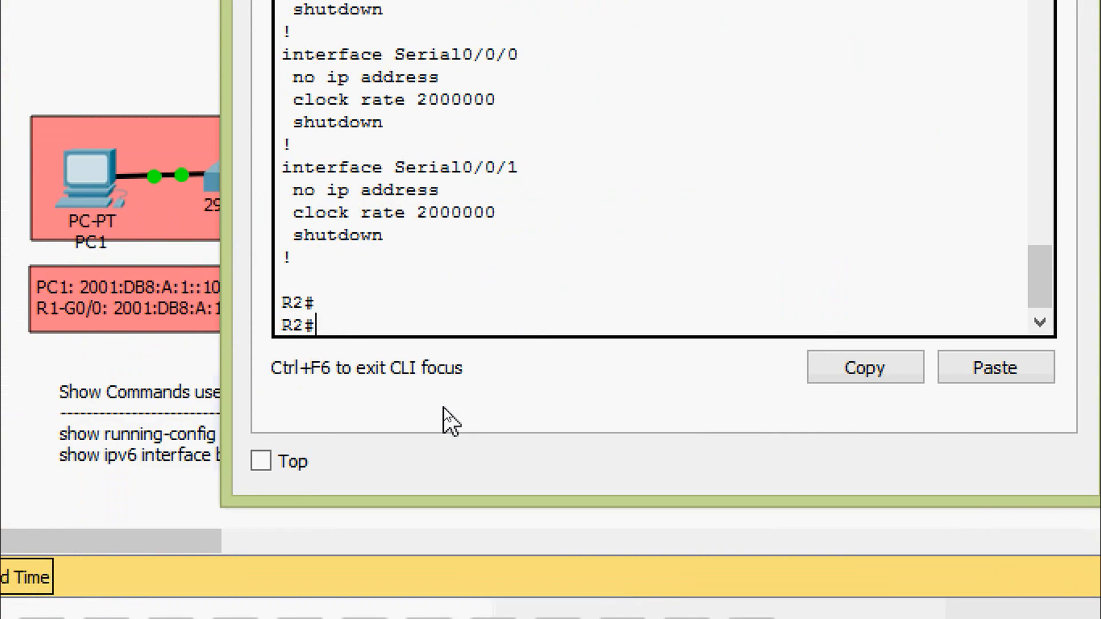
- Run show ipv6 interface brief on R2, check GigabitEthernet0/0's status and addresses, and close R2's window
type("sh")
key("Tab")
type("ipv")
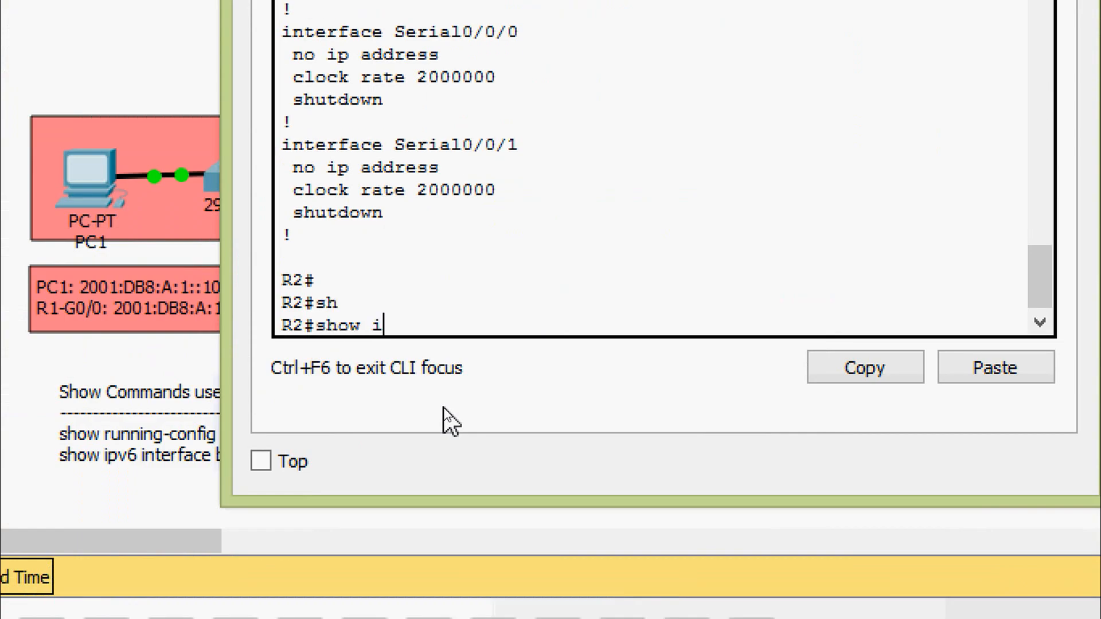
key("Tab")
type("inter")
key("Tab")
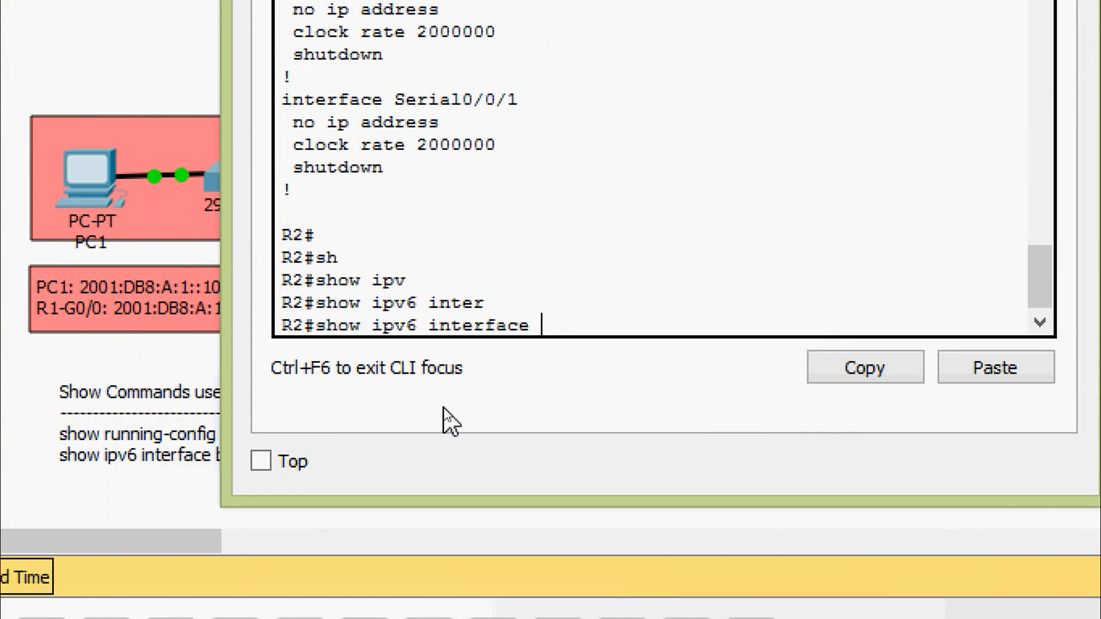
type("b")
key("Tab")
key("Return")
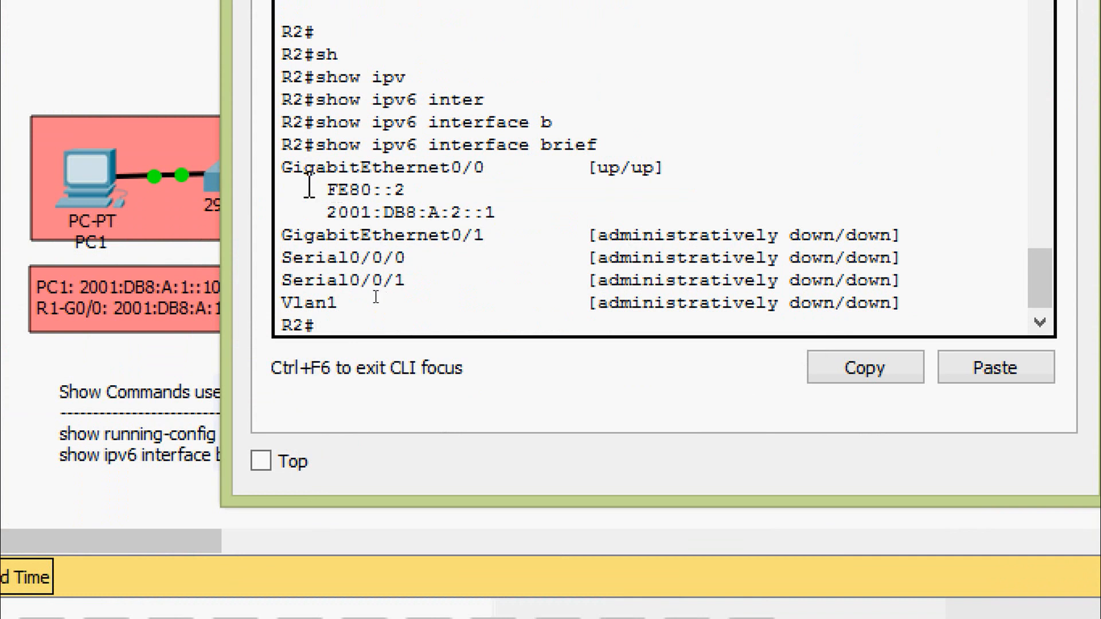
left_click_drag(279, 171, 681, 172)
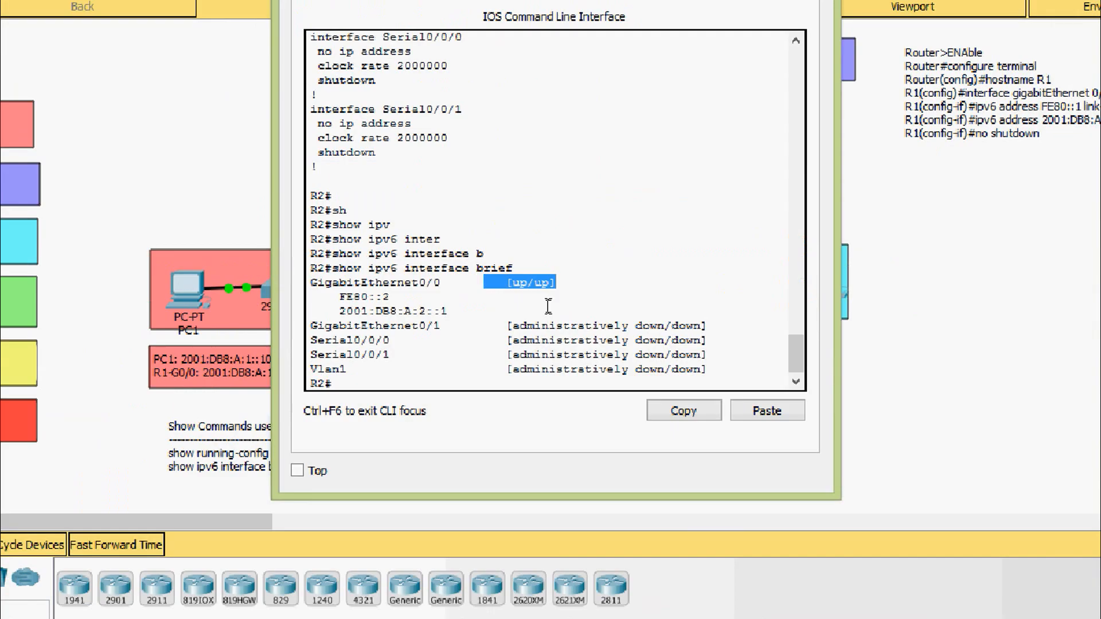
left_click(651, 205)
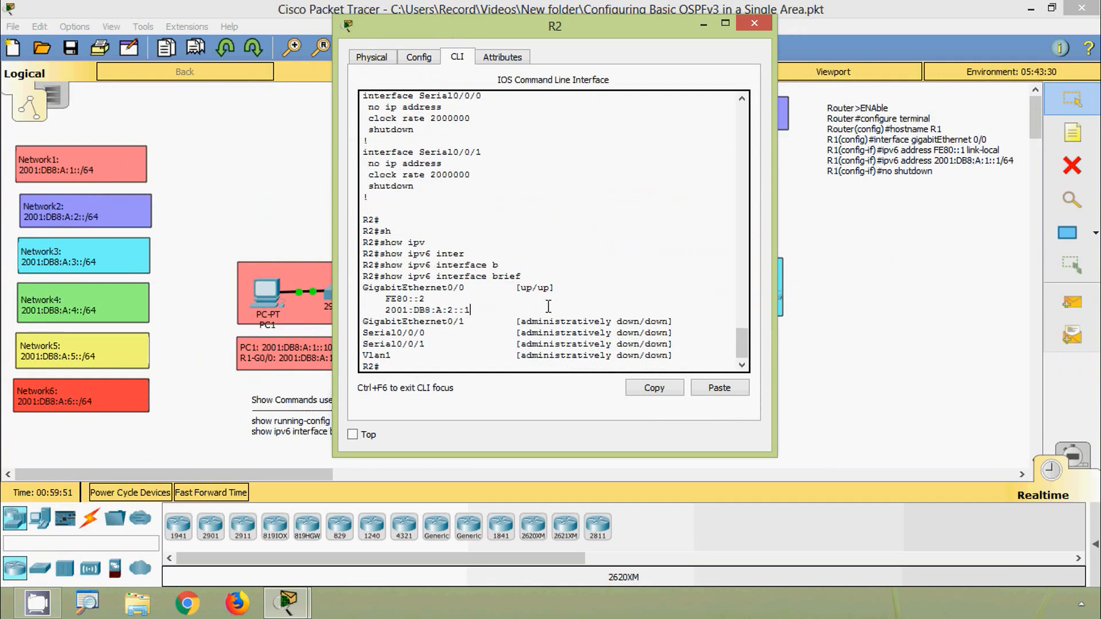
left_click(754, 24)
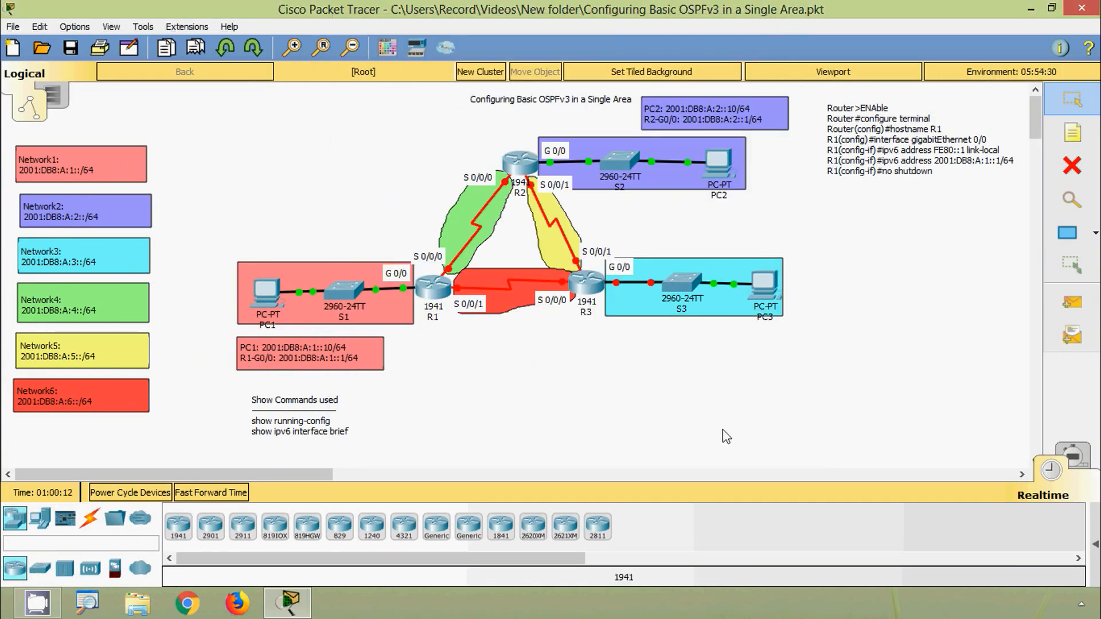
- Ping R2's link-local address FE80::2 from PC2's Command Prompt
left_click(718, 169)
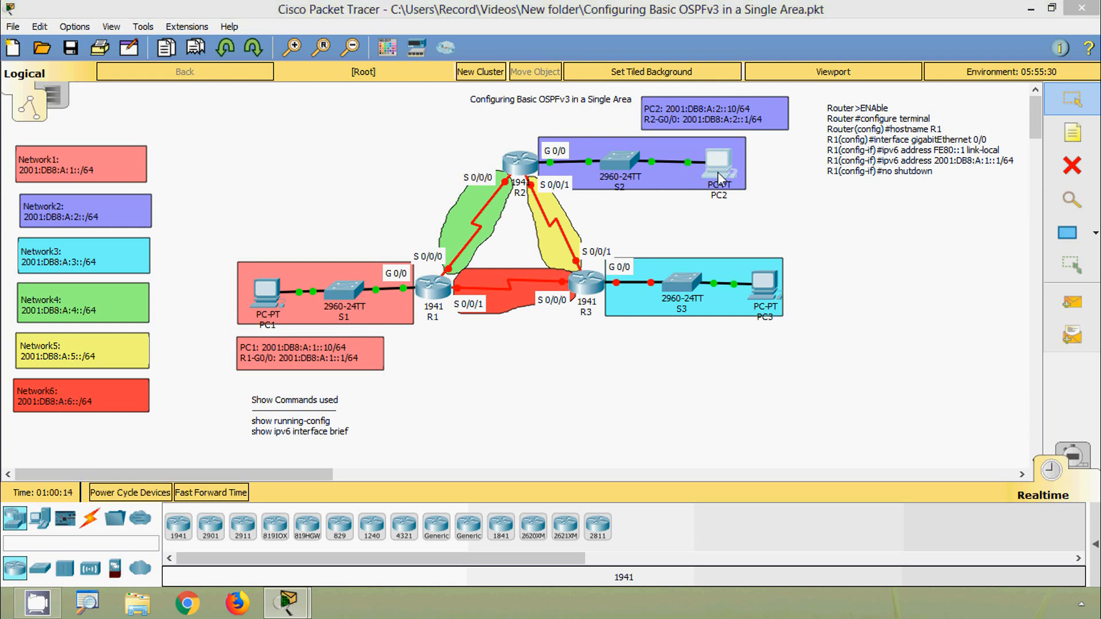
left_click(648, 174)
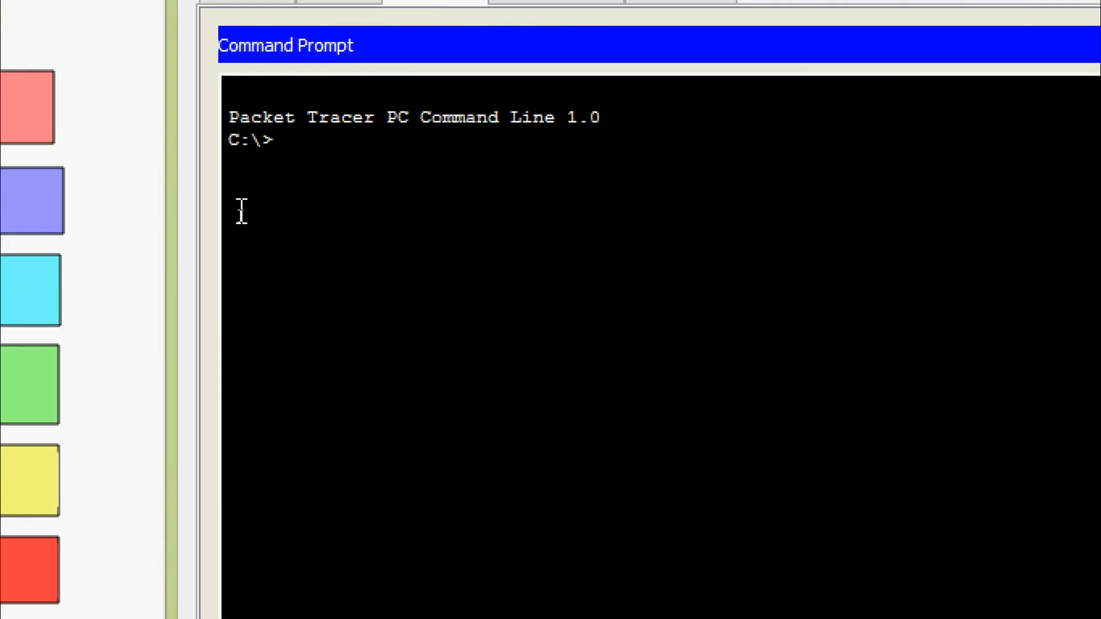
type("ping FE80::2")
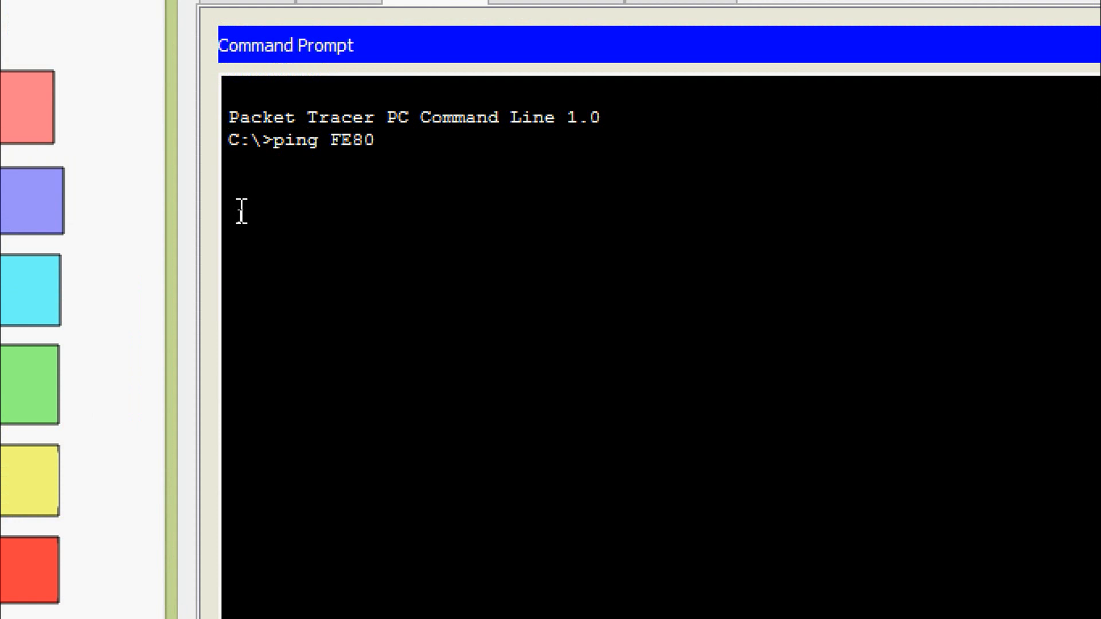
key("Return")
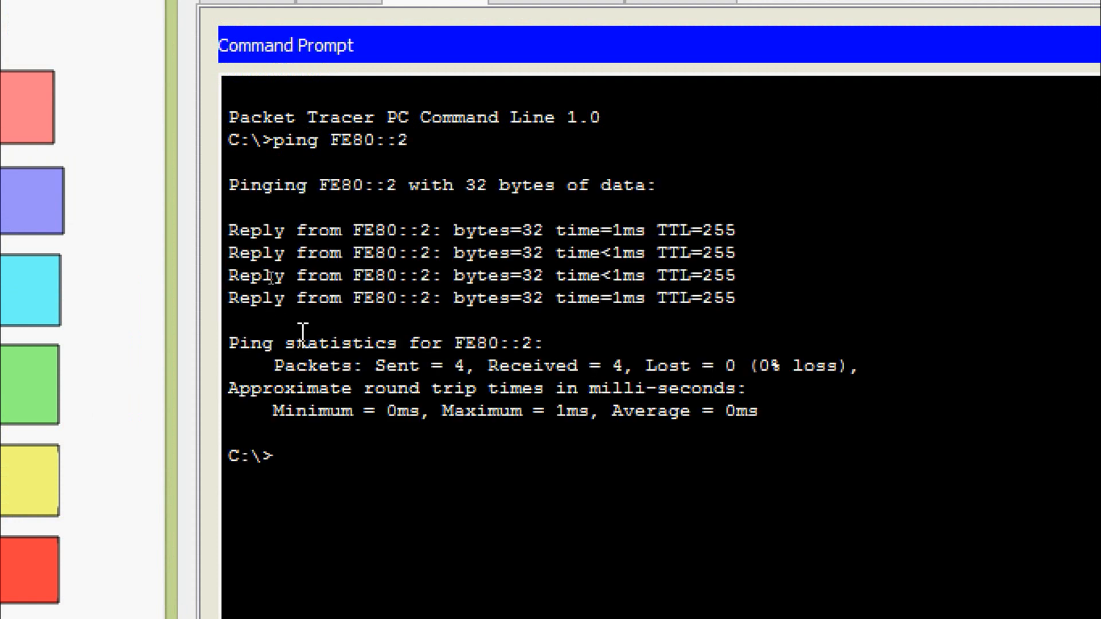
- Ping R2's global address 2001:DB8:A:2::1 from PC2, and close PC2's window
type("ping 2001:")
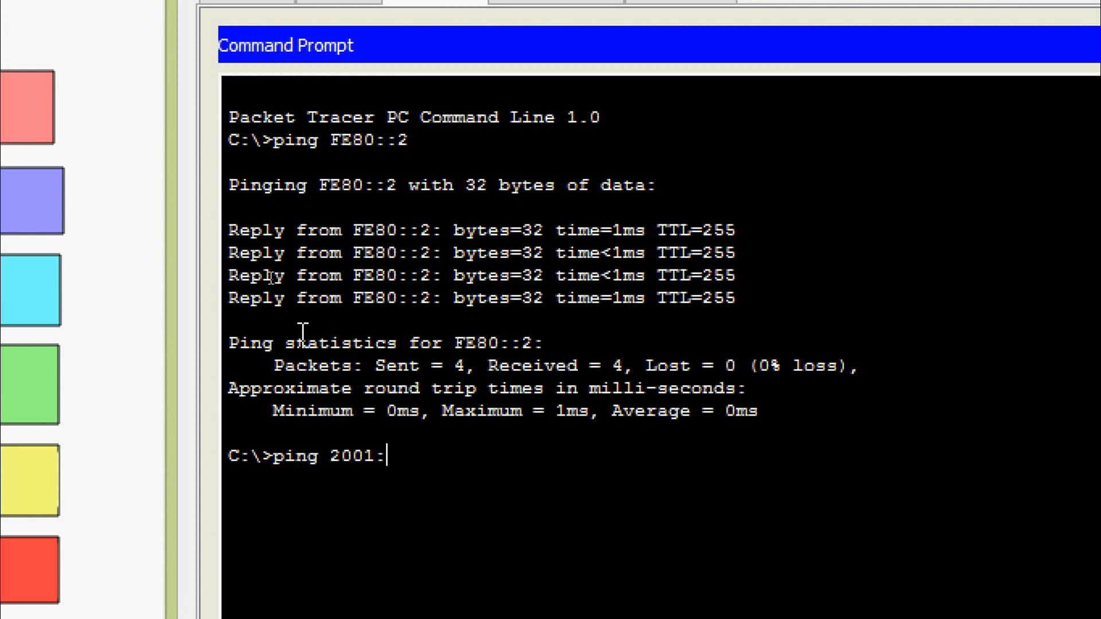
type("DB8:A:2::")
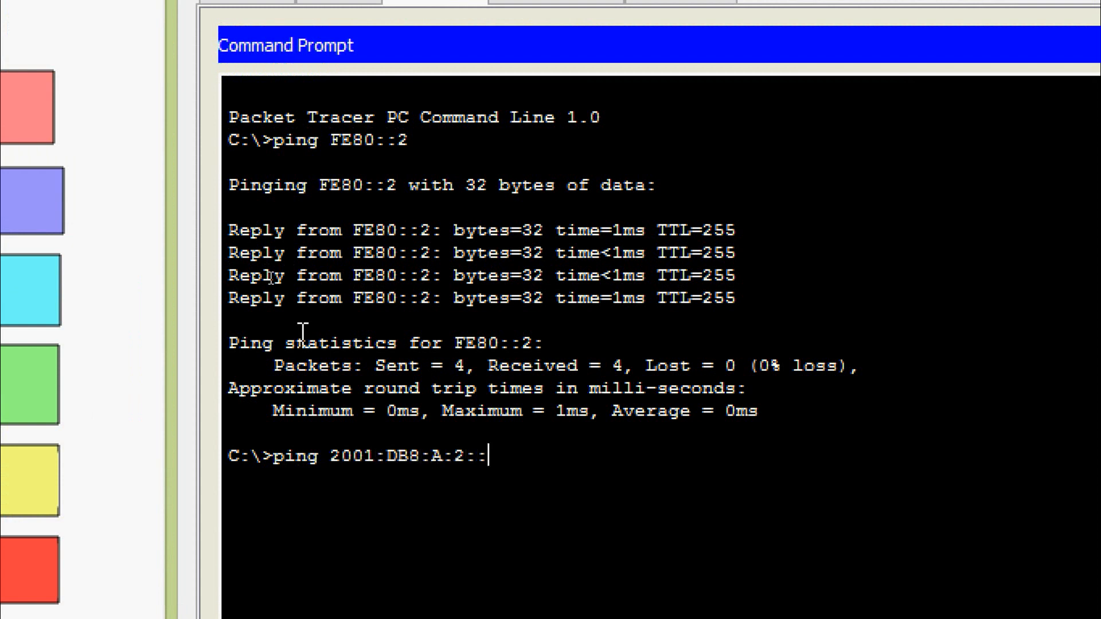
type("1")
key("Return")
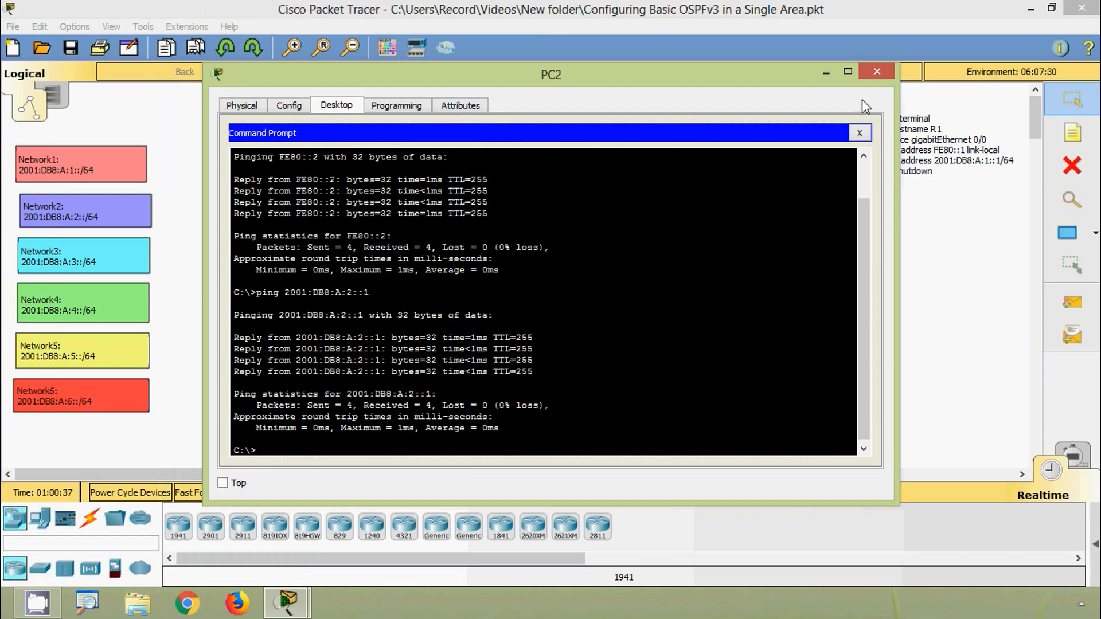
left_click(876, 73)
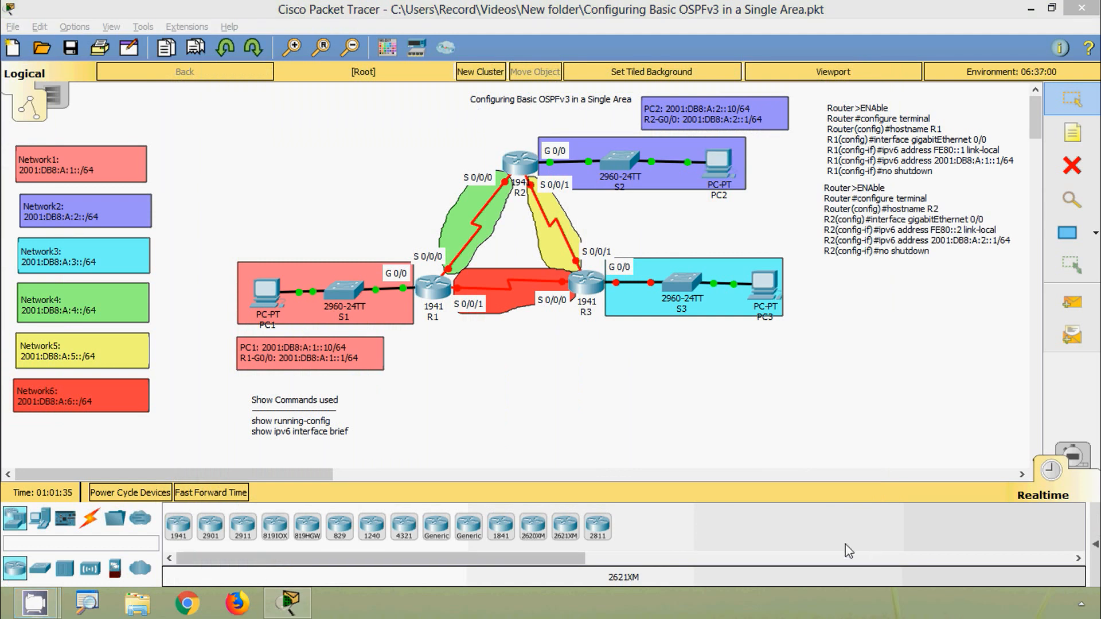
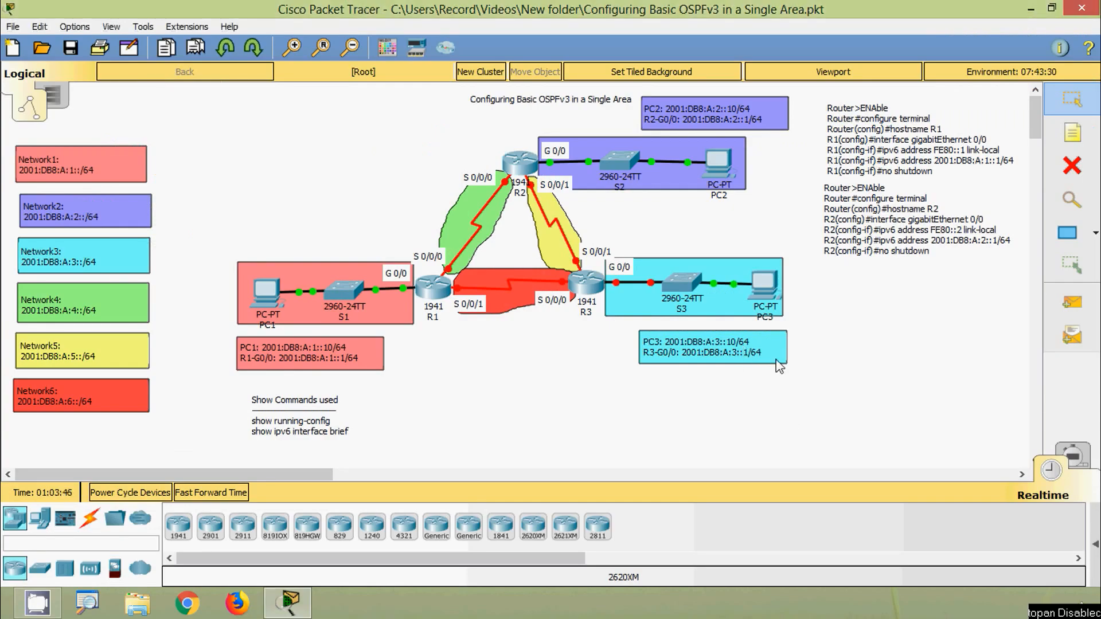
- Assign PC3 the static IPv6 address 2001:DB8:A:3::10 with prefix length 64
left_click(766, 282)
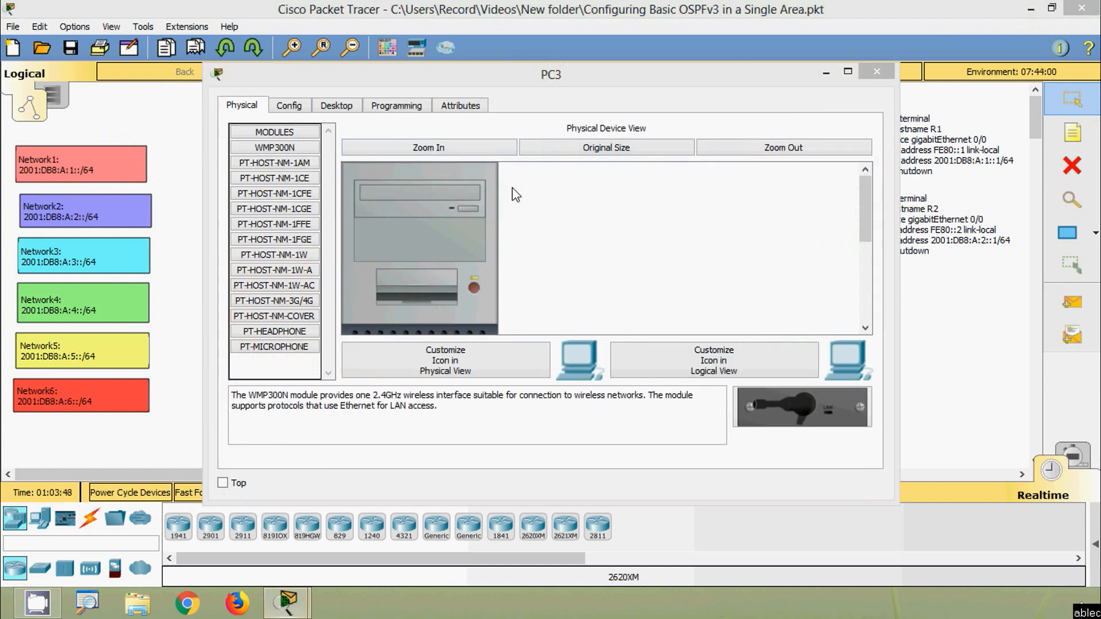
left_click(337, 105)
left_click(304, 175)
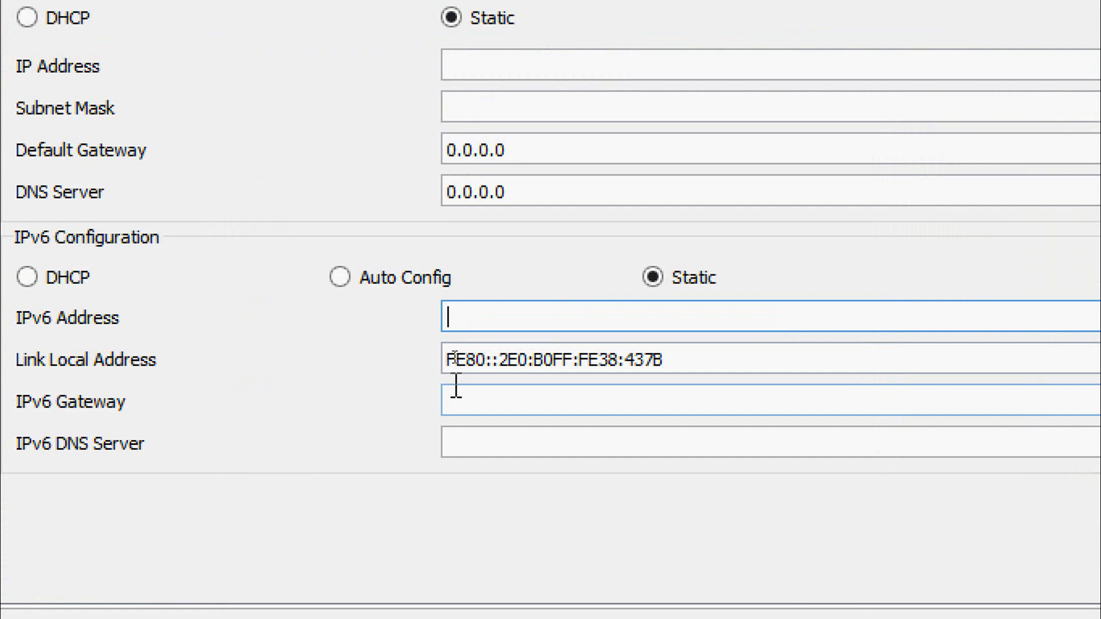
type("2001:DB8:A:")
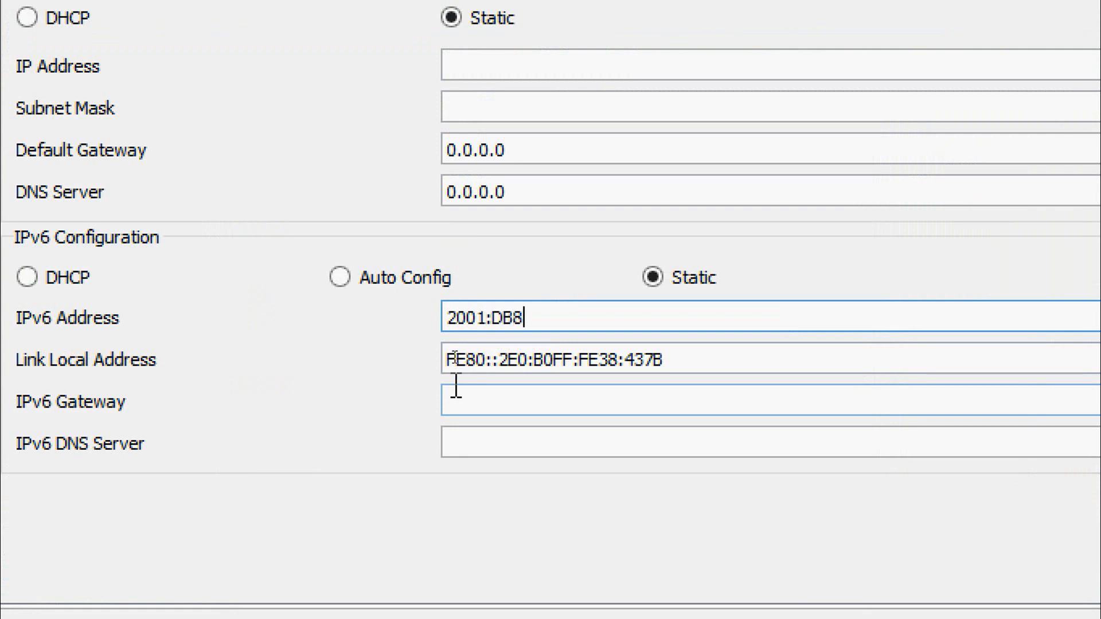
type("3::10")
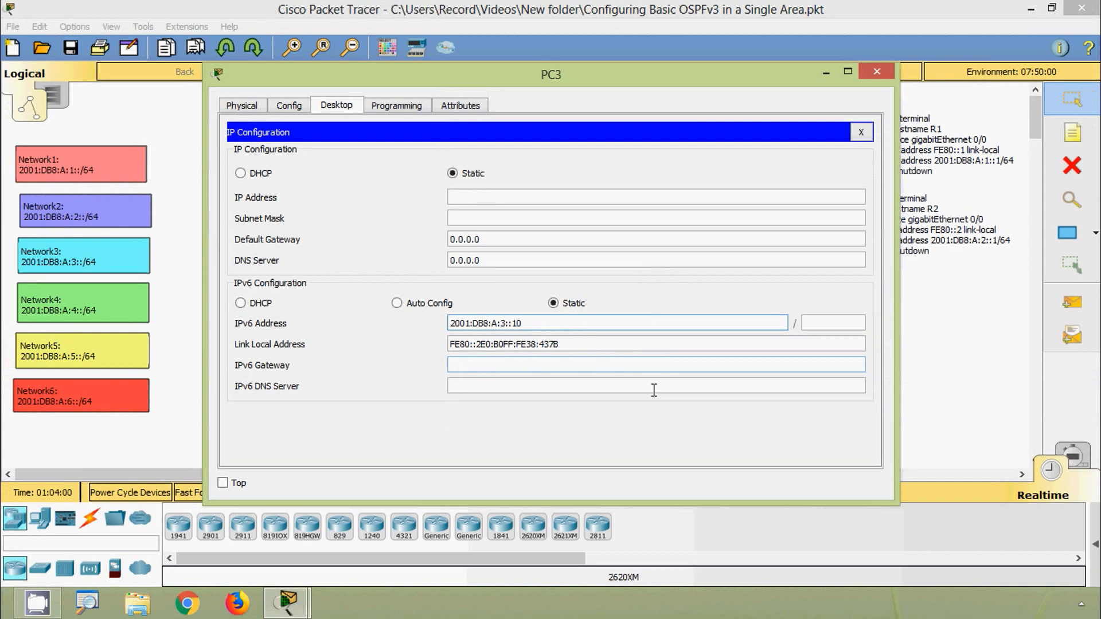
left_click(823, 326)
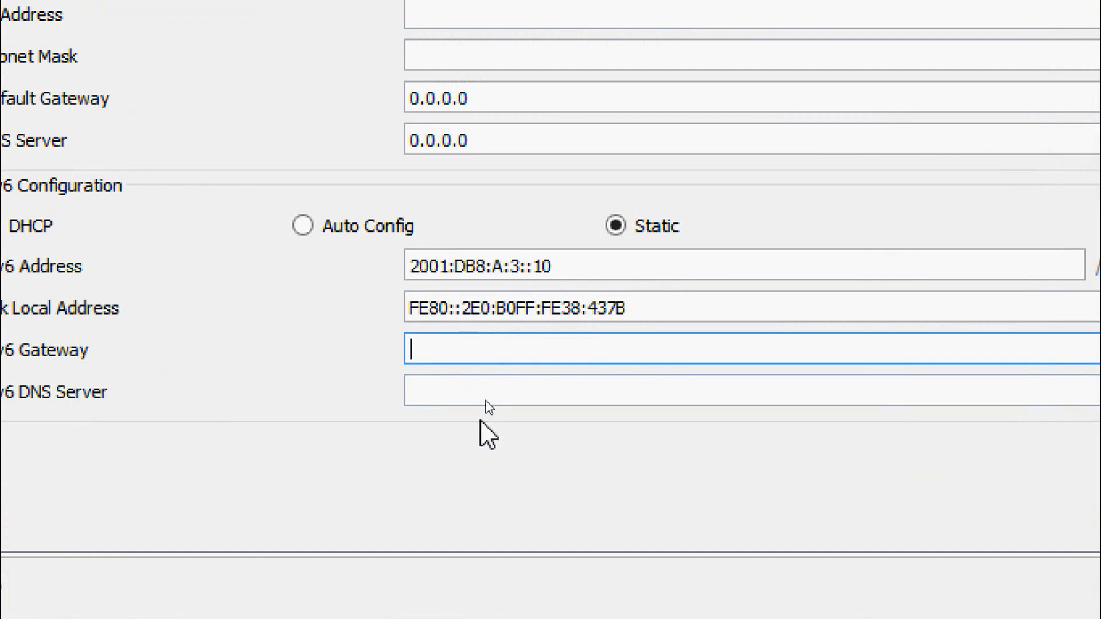
- Set PC3's IPv6 gateway to FE80::3 and close PC3's window
type("FE80::")
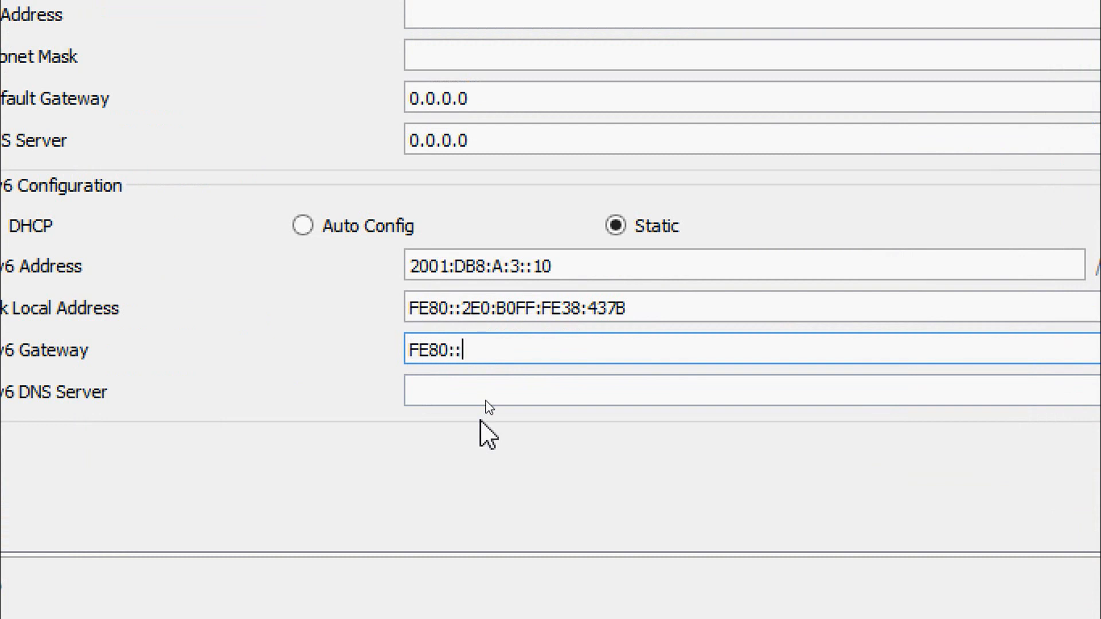
type("3")
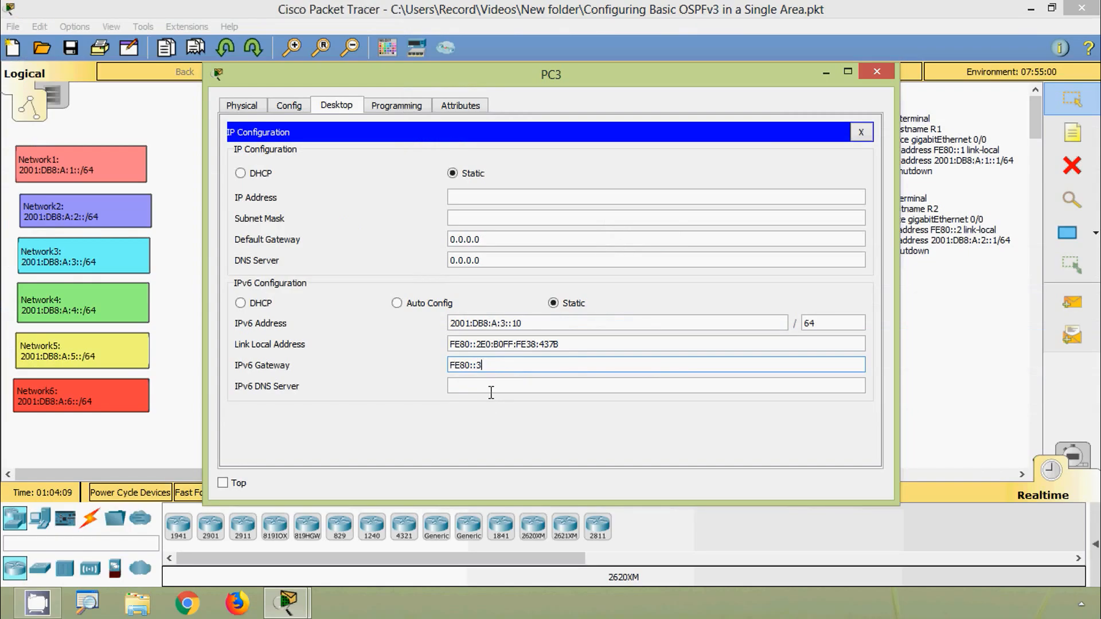
left_click(489, 396)
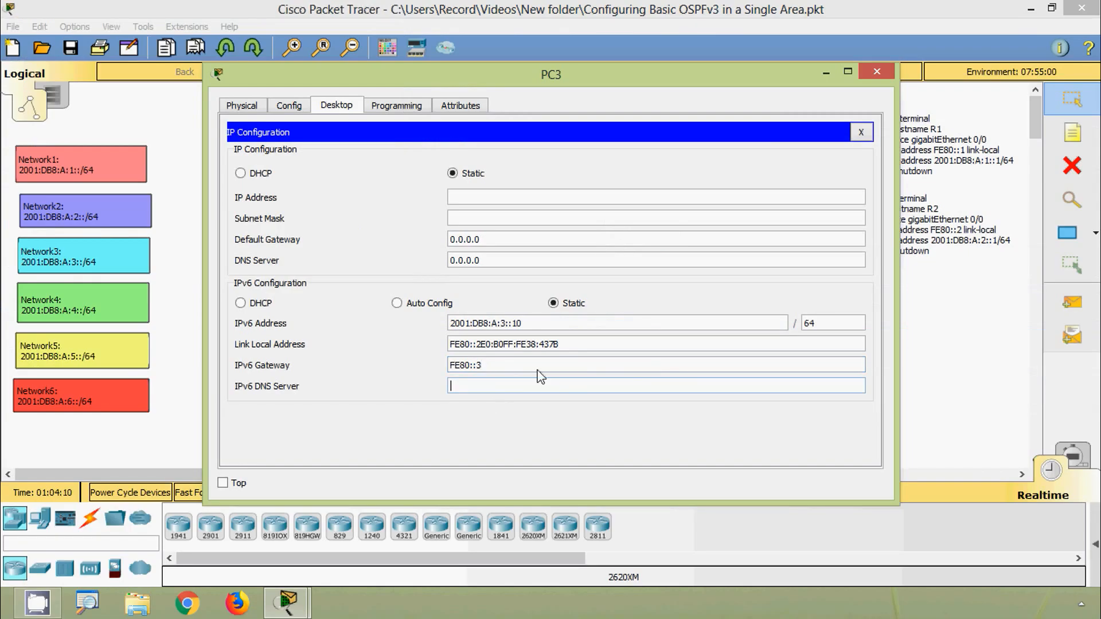
left_click(875, 73)
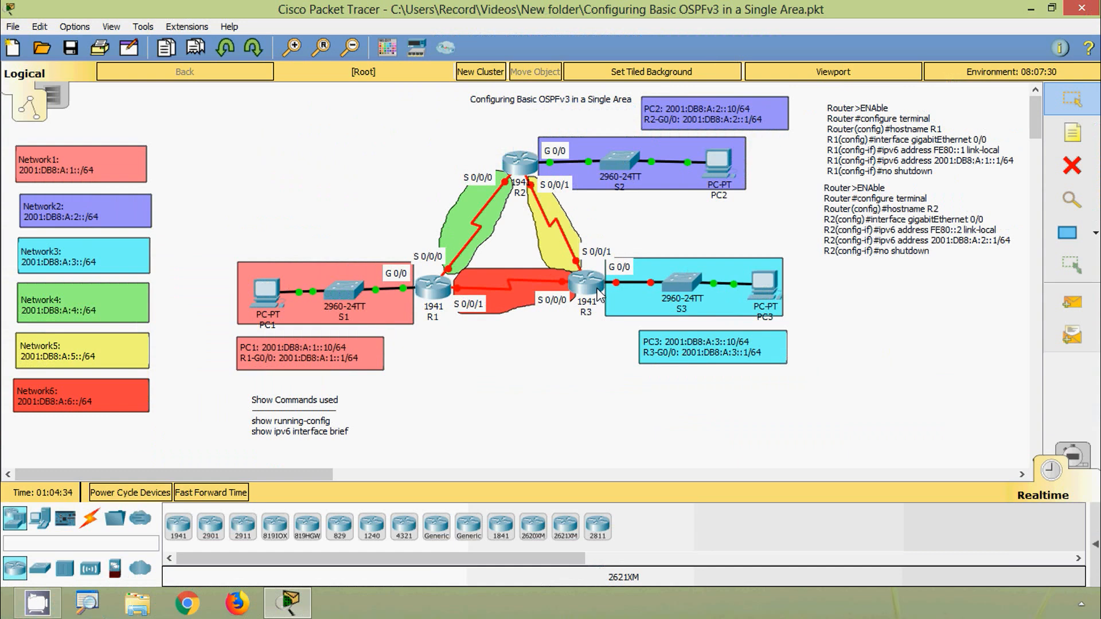
- Open R3's command line and enter global configuration mode through privileged EXEC mode
left_click(598, 292)
left_click(454, 105)
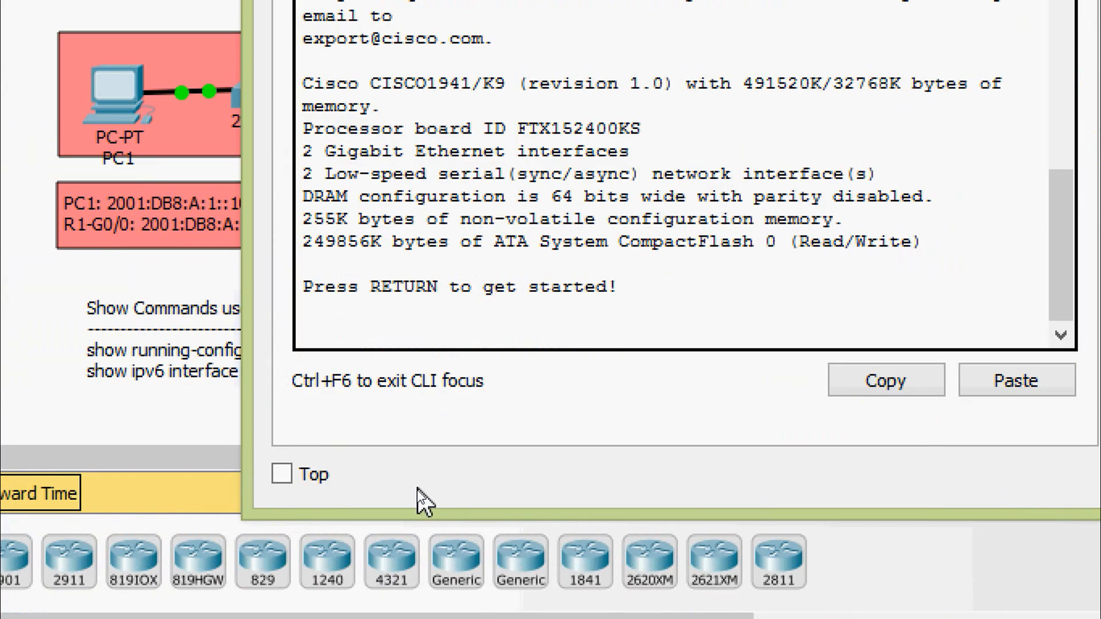
key("Return")
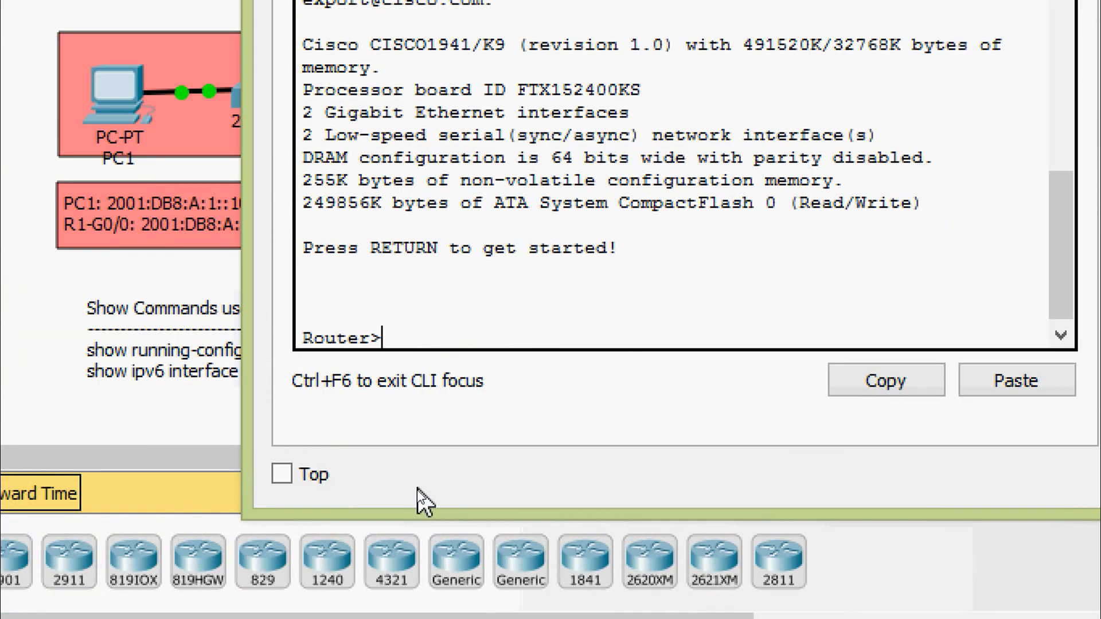
type("ena")
key("Tab")
key("Return")
type("conf")
key("Tab")
type("t")
- Set the router's hostname to R3
key("Tab")
key("Return")
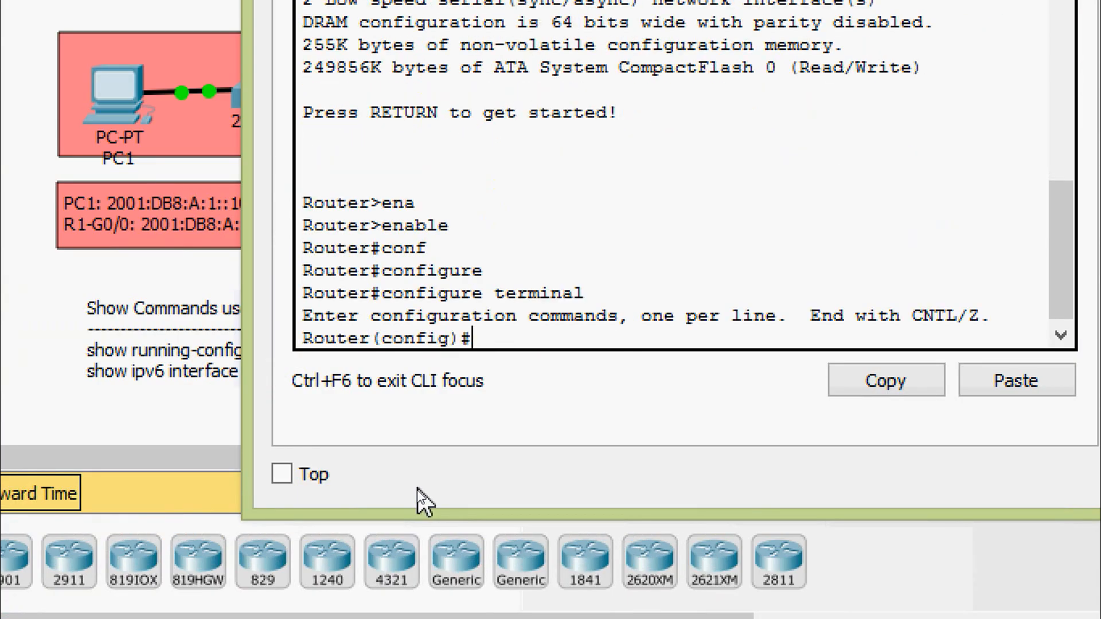
type("ho")
key("Tab")
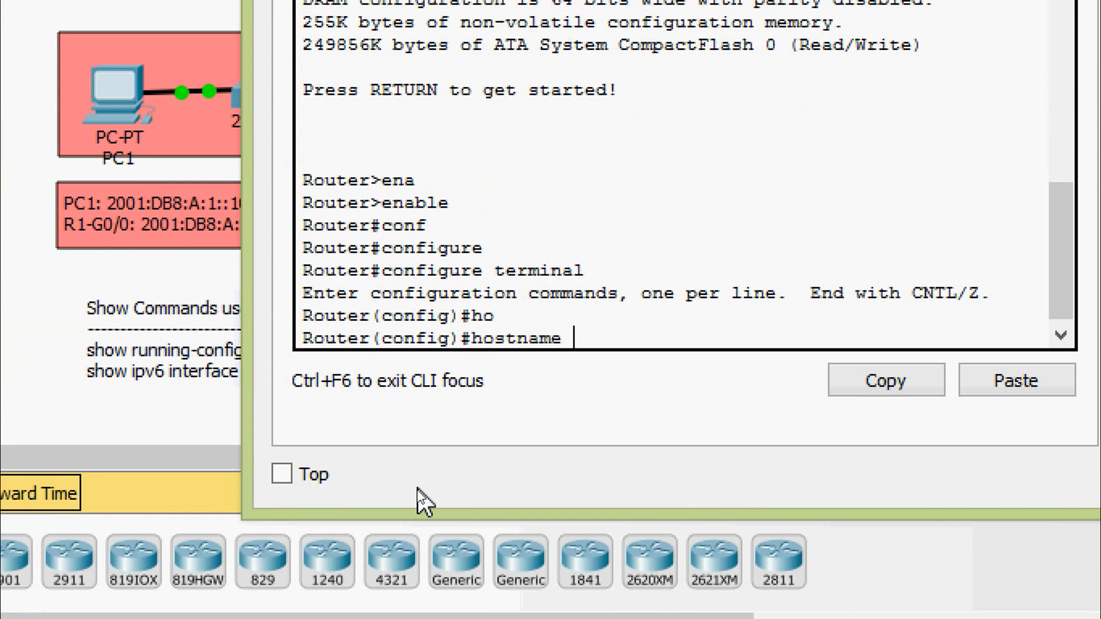
type("R2")
key("BackSpace")
type("3")
key("Return")
- Enter interface configuration mode for GigabitEthernet 0/0 on R3
type("ig)#i")
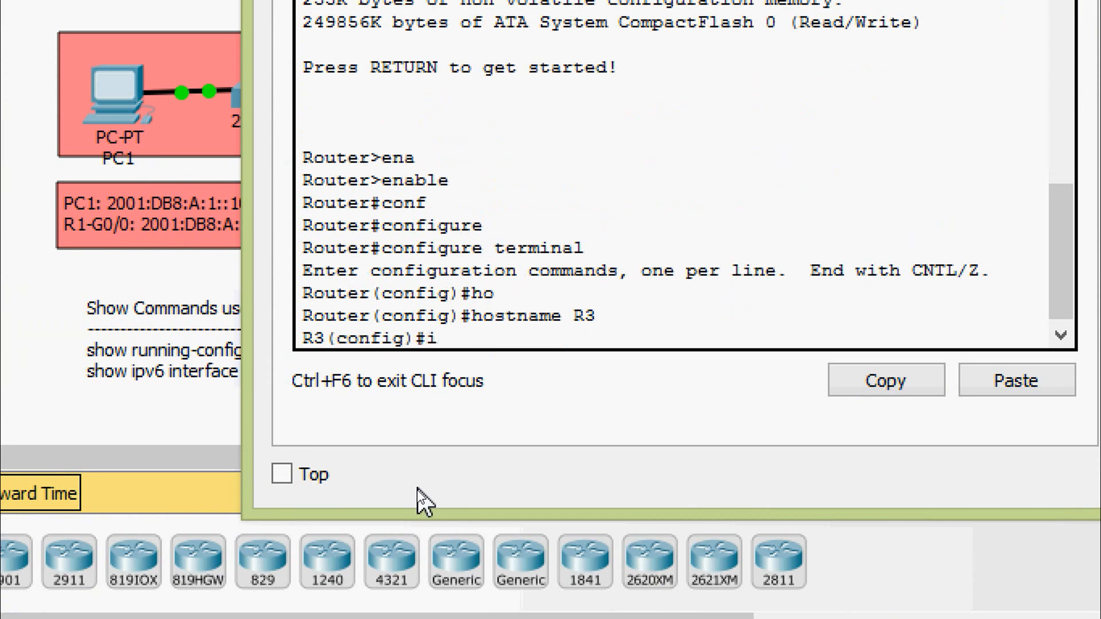
type("nte")
key("BackSpace")
type("ter")
key("Tab")
type("g")
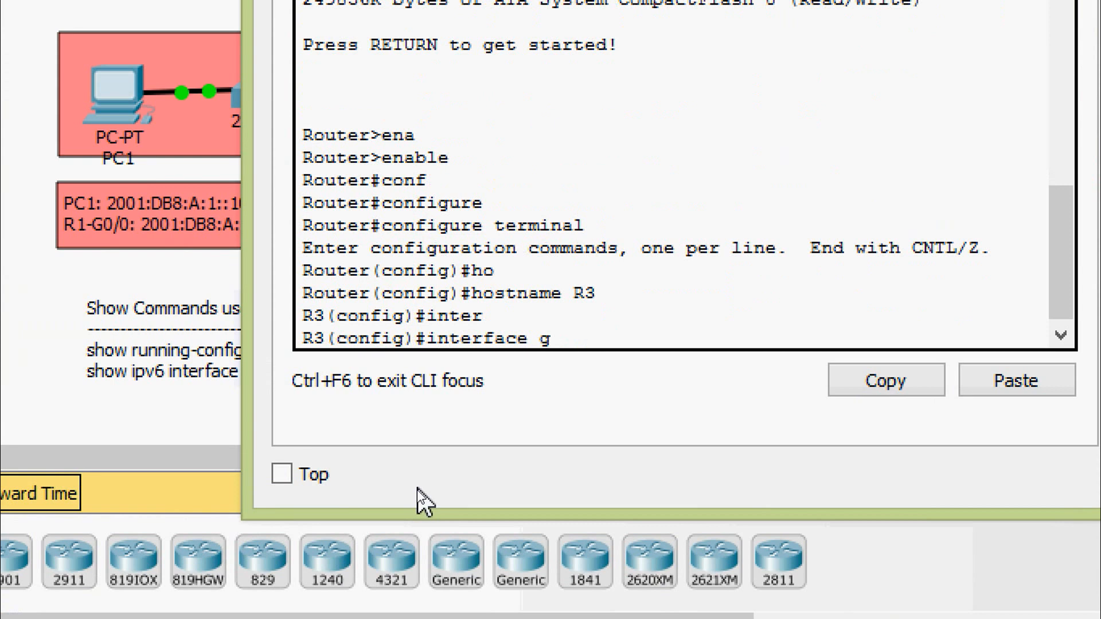
key("Tab")
type("0/0")
key("Return")
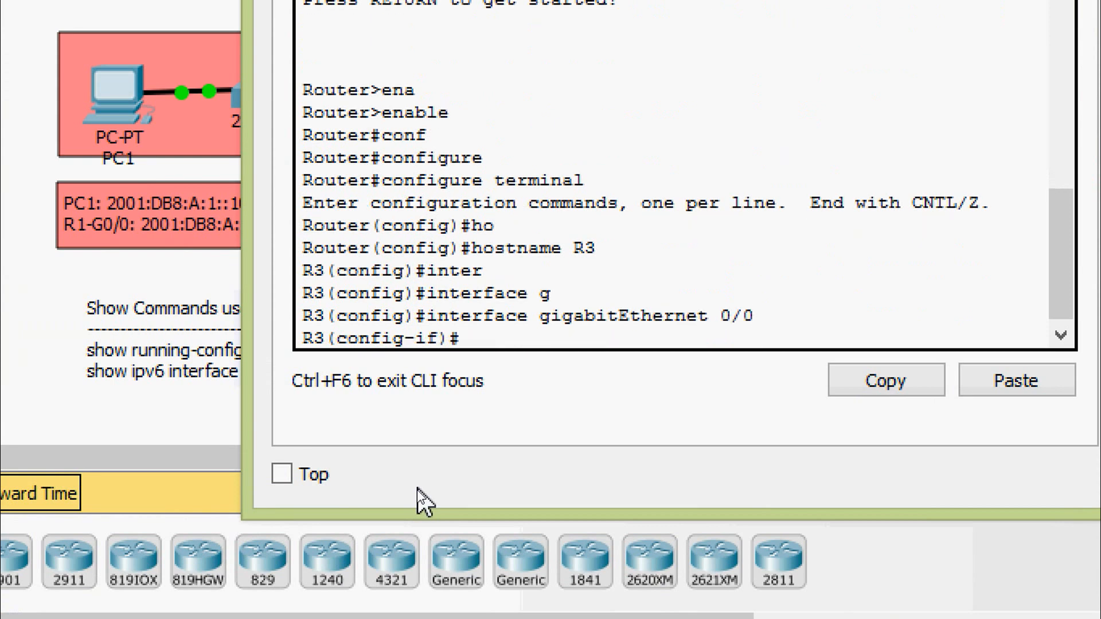
- Assign the link-local IPv6 address FE80::3 to R3's GigabitEthernet 0/0
type("ipv")
key("Tab")
type("ad")
key("Tab")
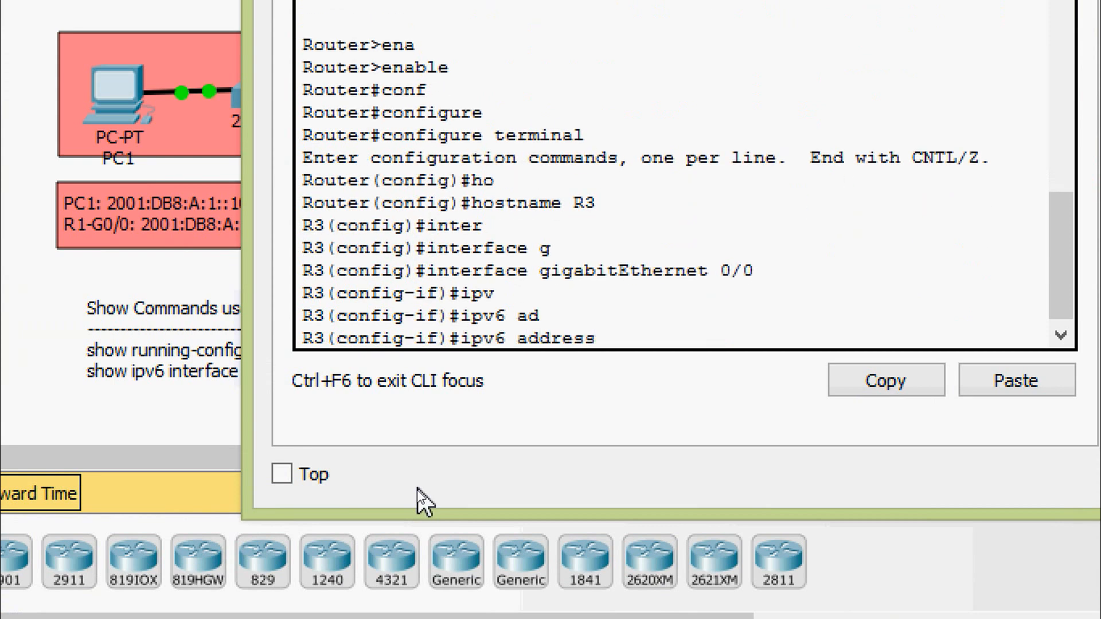
type("FE80::3 l")
key("Return")
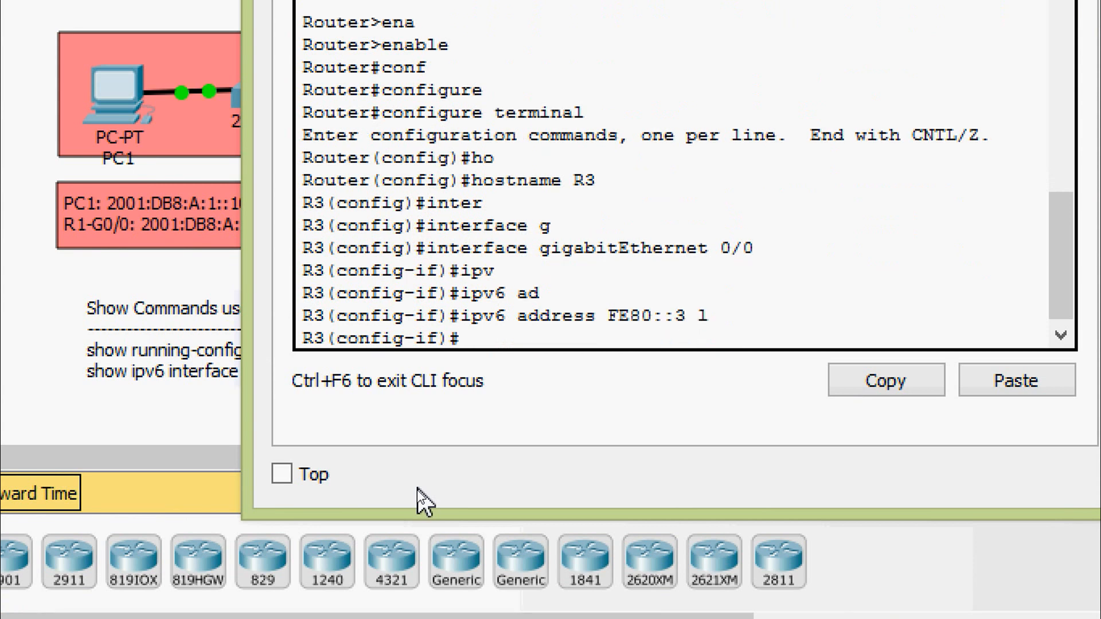
- Assign the global IPv6 address 2001:DB8:A:3::1/64 to R3's GigabitEthernet 0/0
type("ipv")
key("Tab")
type("ad")
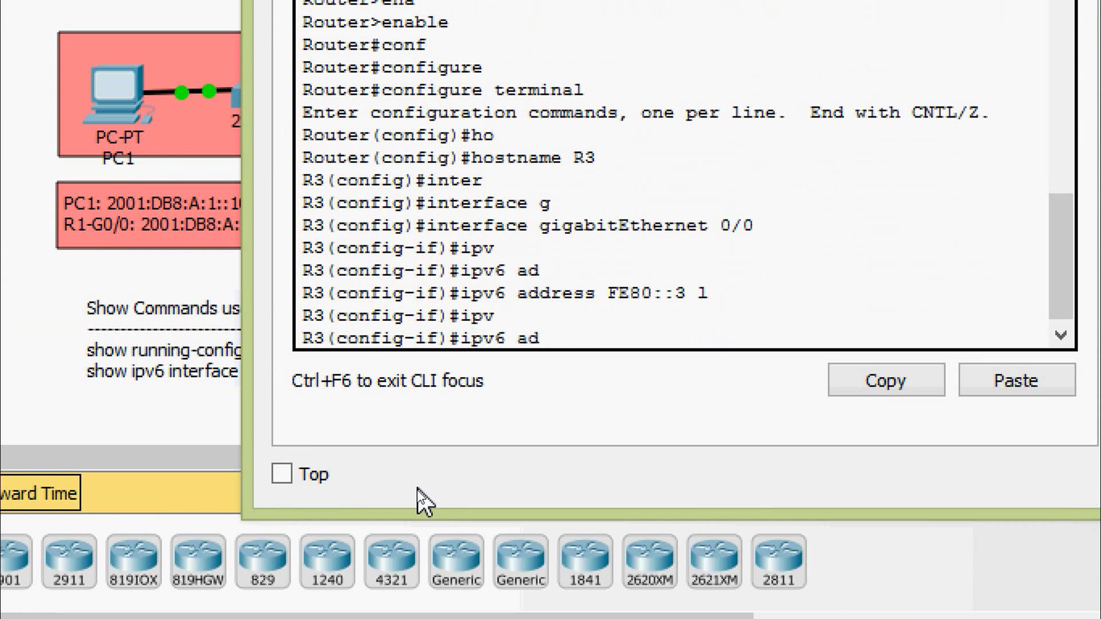
key("Tab")
type("2001")
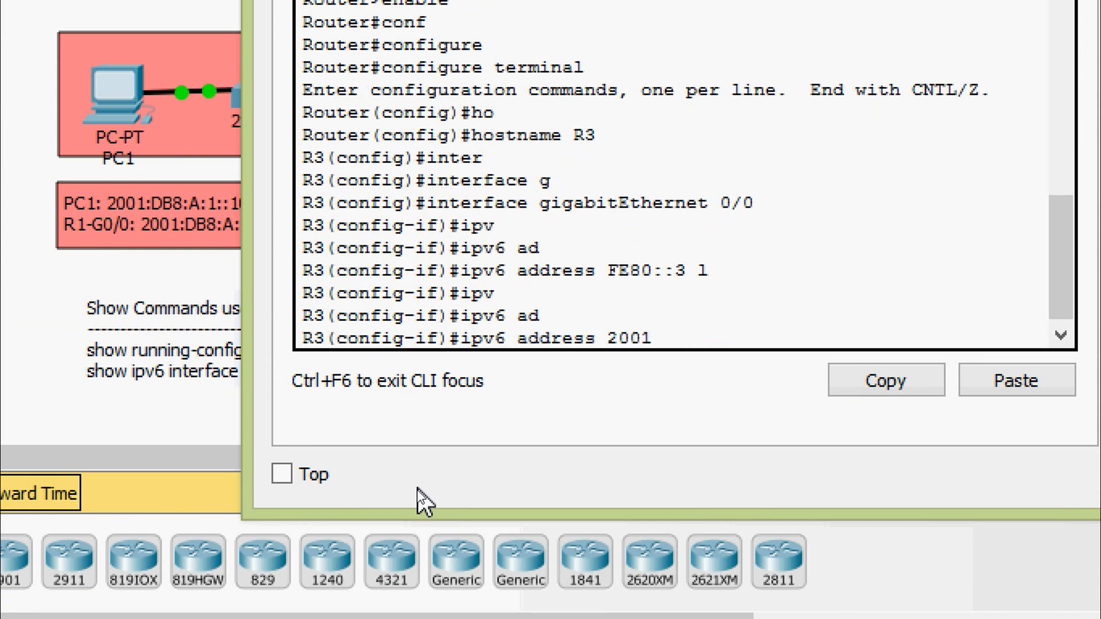
type(":DB8:A:3::")
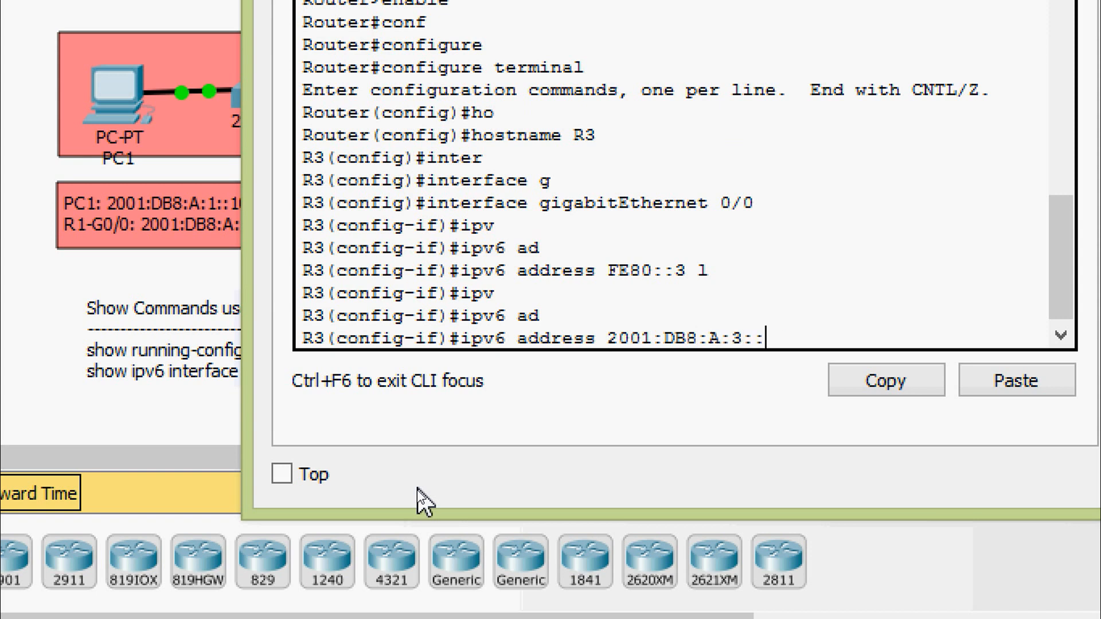
type("1/64")
key("Return")
- Enable R3's GigabitEthernet 0/0 with no shutdown and return to privileged EXEC mode
type("no")
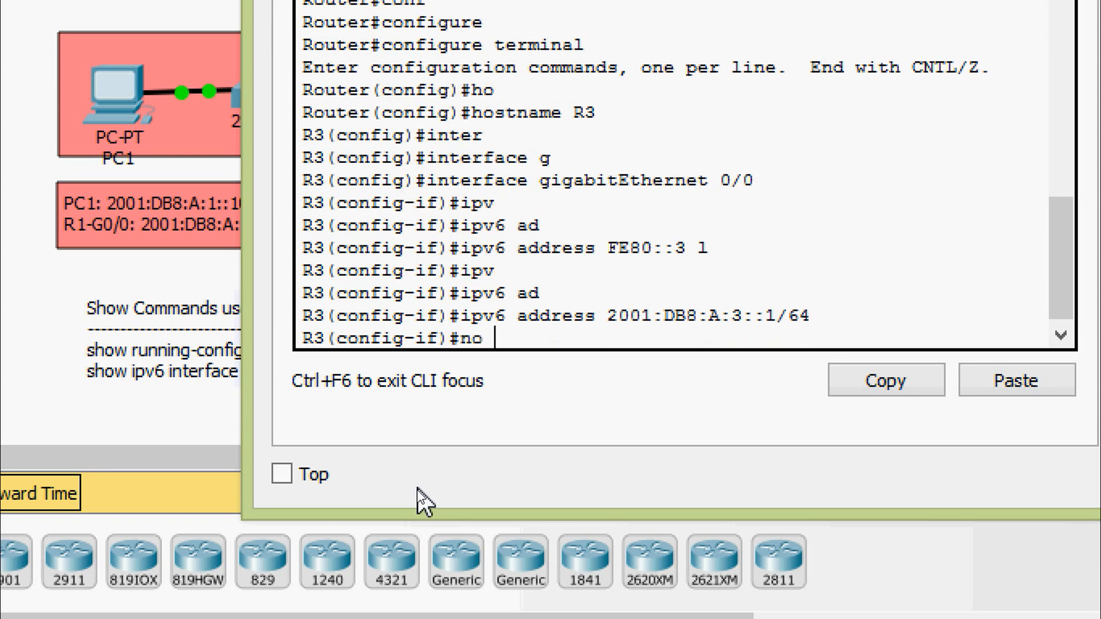
type(" sh")
key("Tab")
key("Return")
key("ctrl+z")
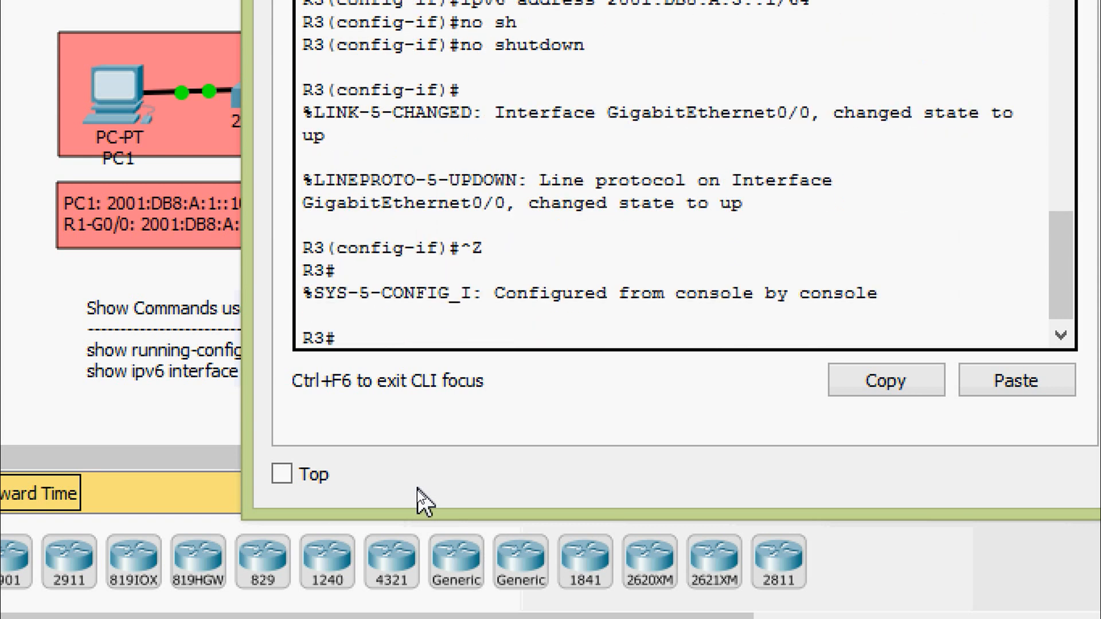
- Copy R3's running-config to startup-config, accepting the default destination filename
type("cop")
key("Tab")
type("r")
key("Tab")
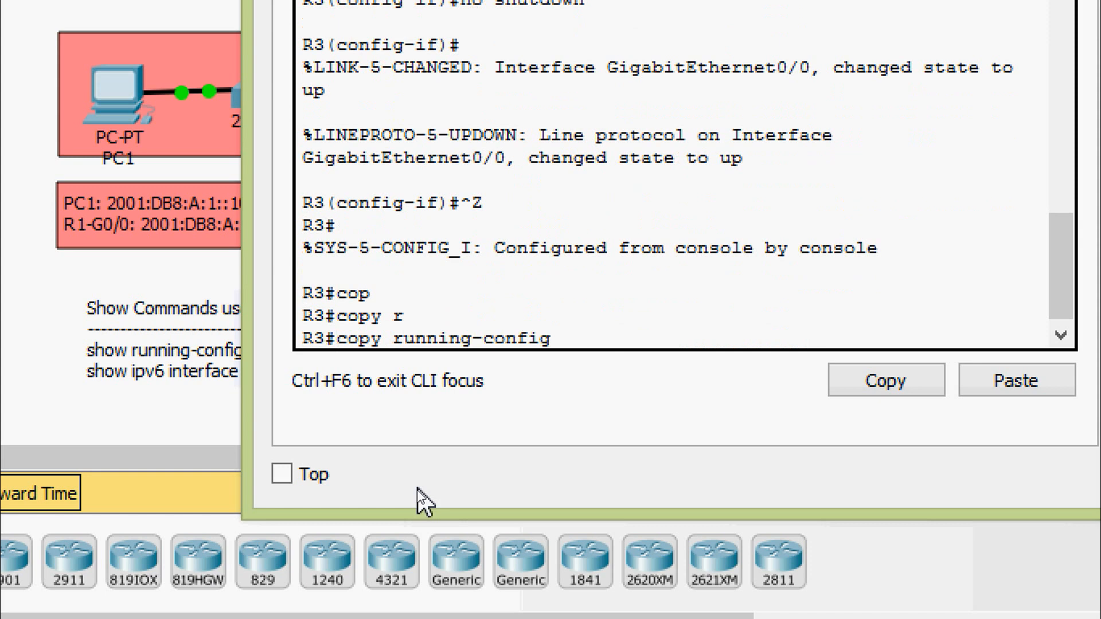
type("st")
key("Tab")
key("Return")
key("Return")
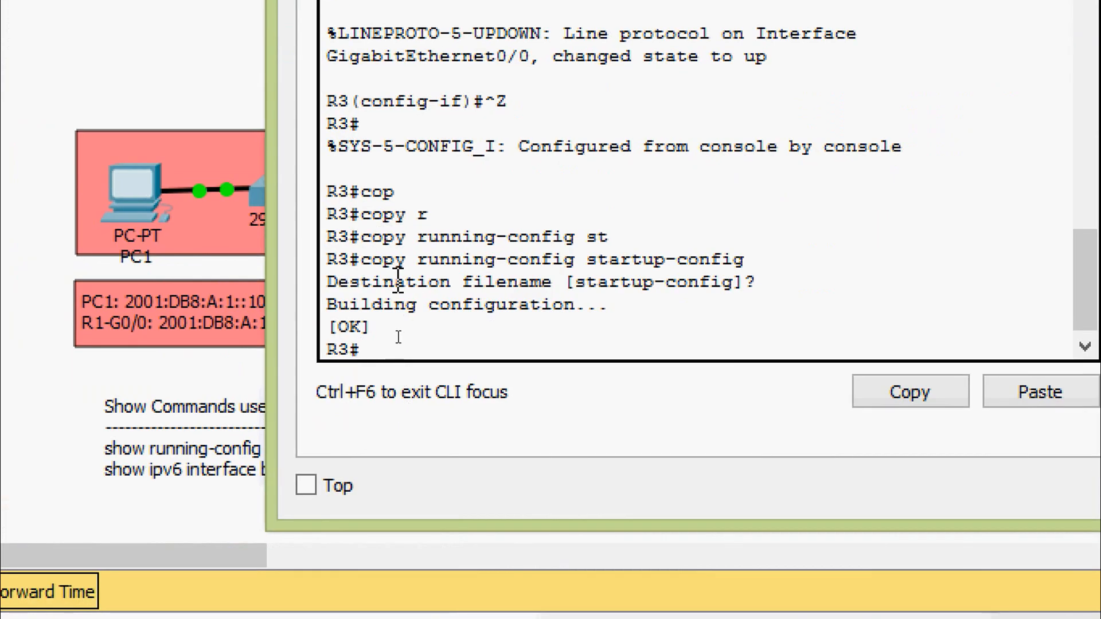
- Show R3's running-config and examine the IPv6 addresses under GigabitEthernet0/0
type("sh")
key("Tab")
type("ru")
key("Tab")
key("Return")
key("space")
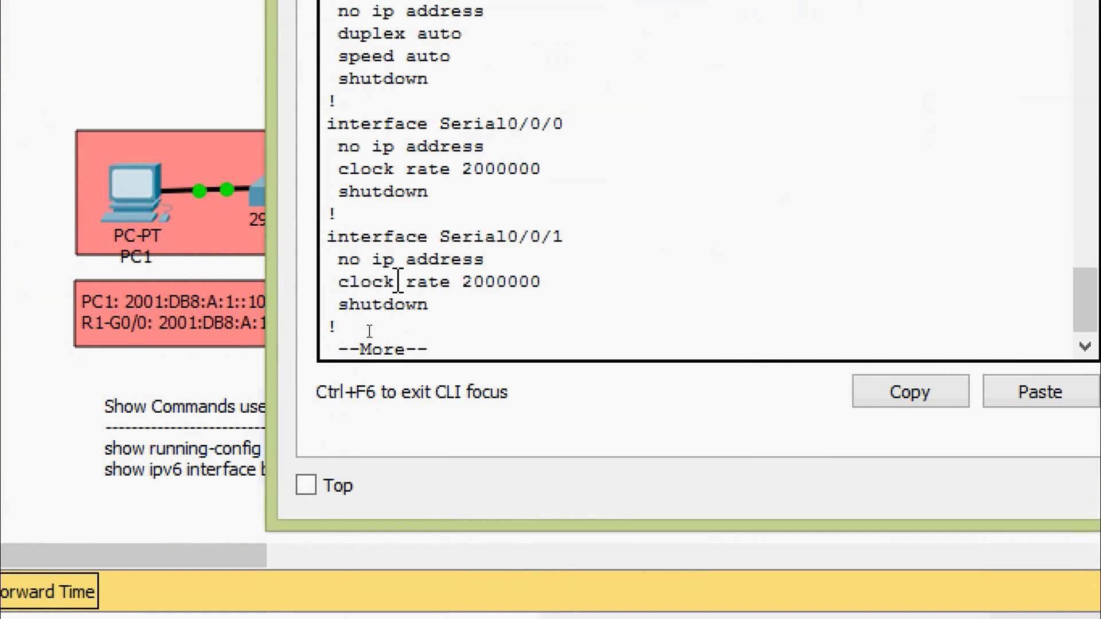
scroll(400, 208, "up", 5)
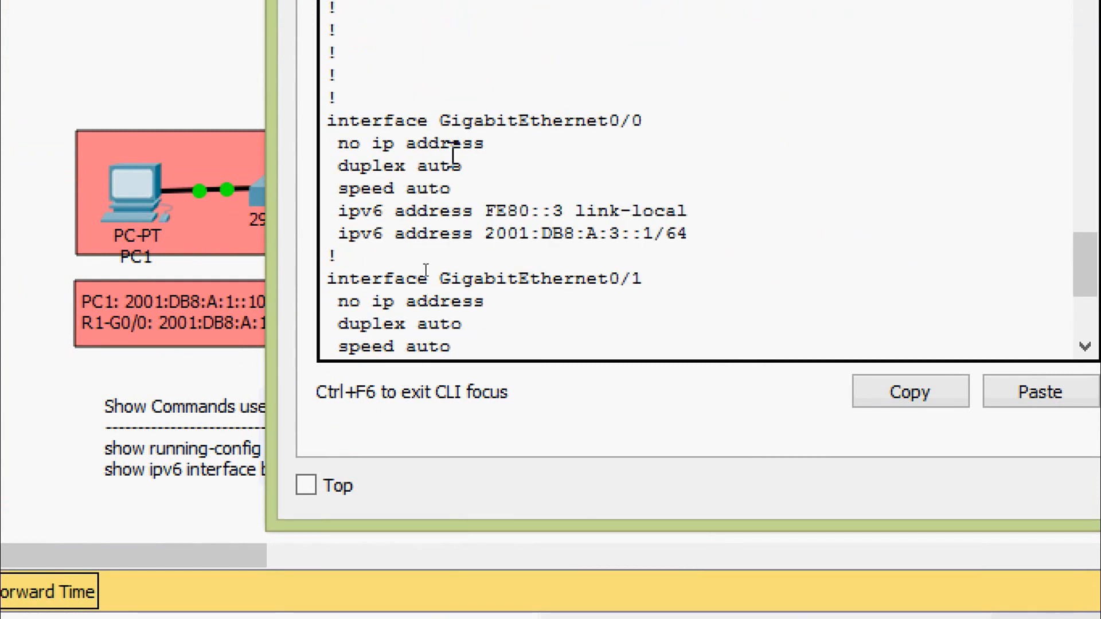
left_click_drag(440, 120, 658, 120)
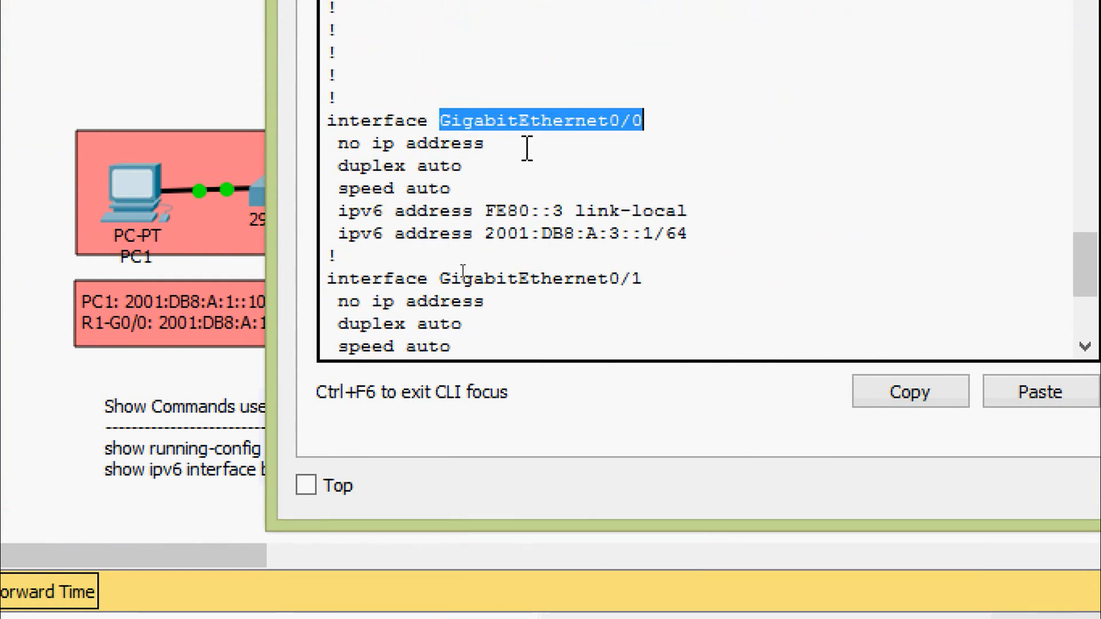
left_click_drag(337, 211, 699, 244)
key("ctrl+c")
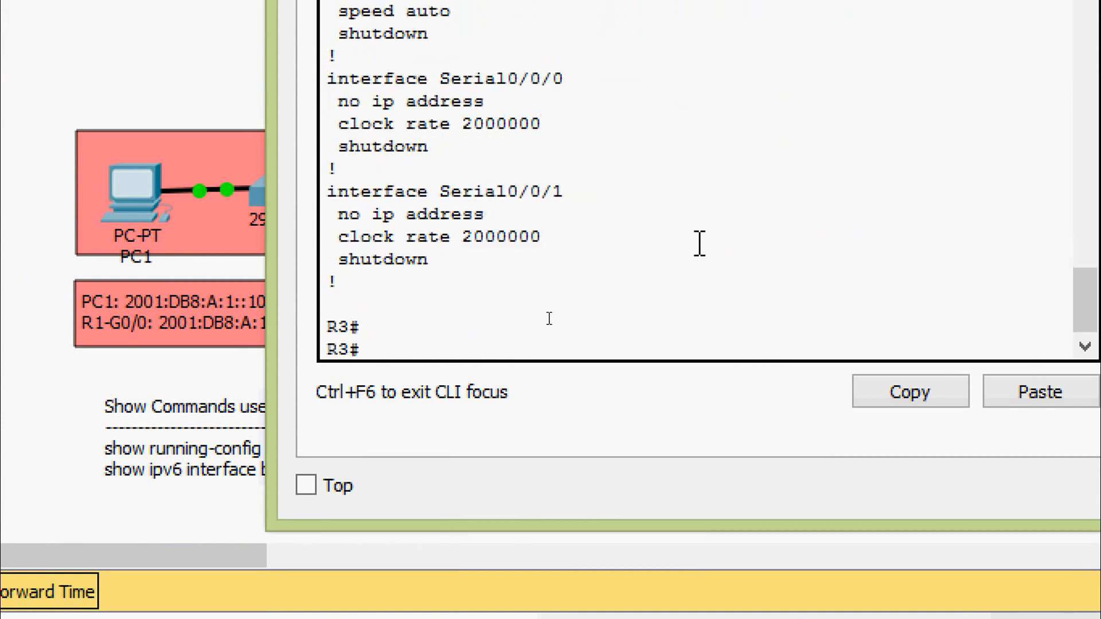
- Run show ipv6 interface brief on R3, check GigabitEthernet0/0's status and addresses, and close R3's window
type("sh")
key("Tab")
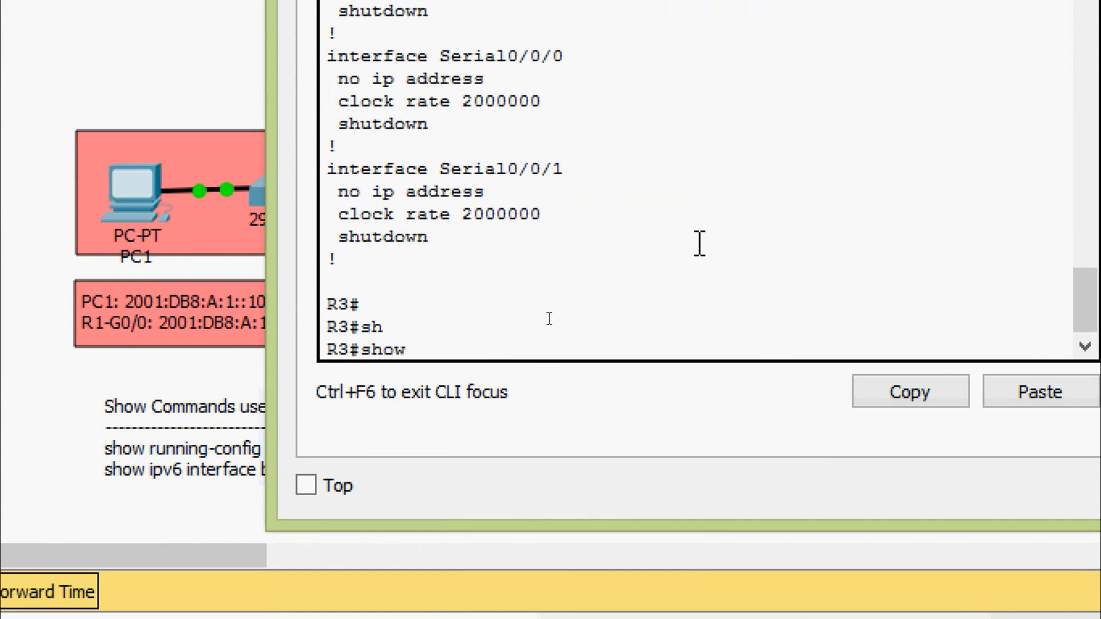
type("ipv")
key("Tab")
type("int")
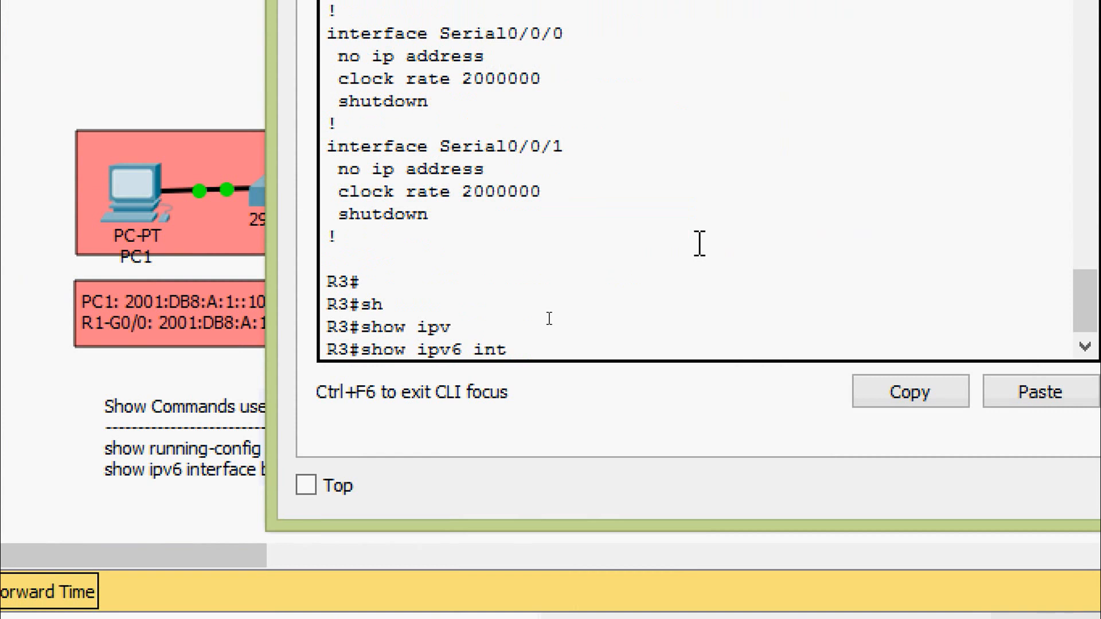
type("er")
key("Tab")
type("b")
key("Tab")
key("Return")
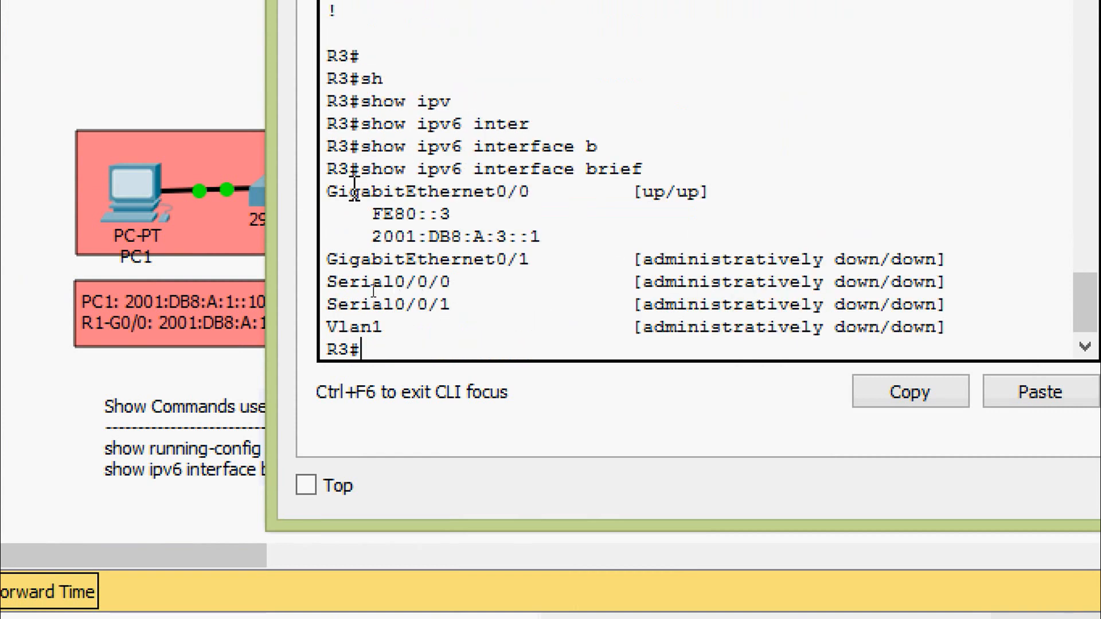
left_click_drag(327, 191, 721, 195)
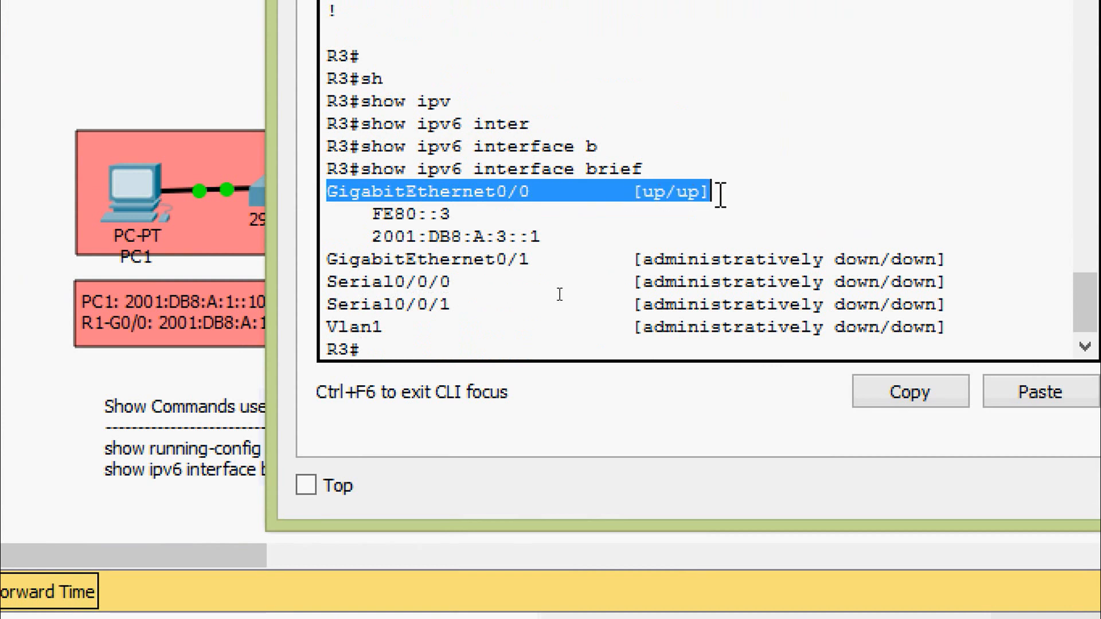
left_click(409, 215)
left_click(752, 33)
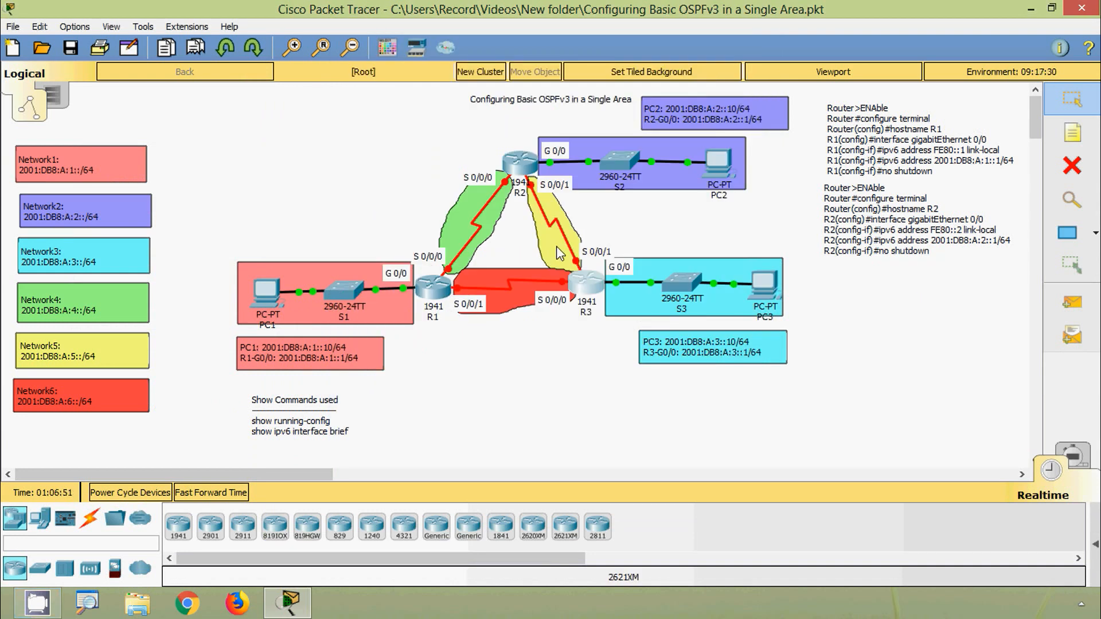
- Open PC3's Command Prompt and ping R3's link-local address FE80::3
left_click(769, 288)
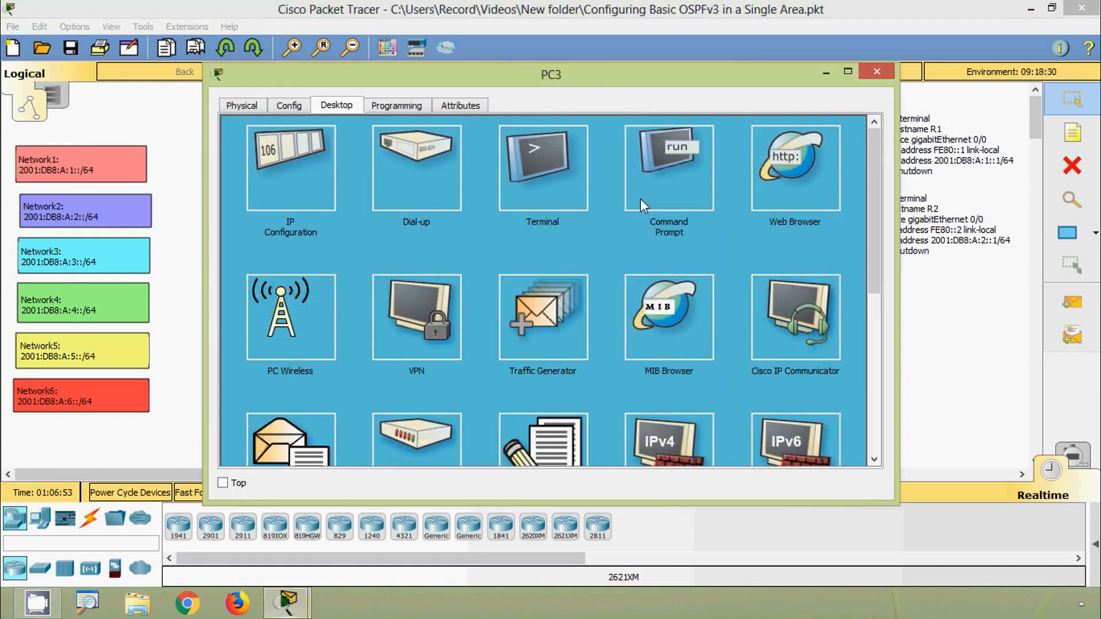
left_click(639, 198)
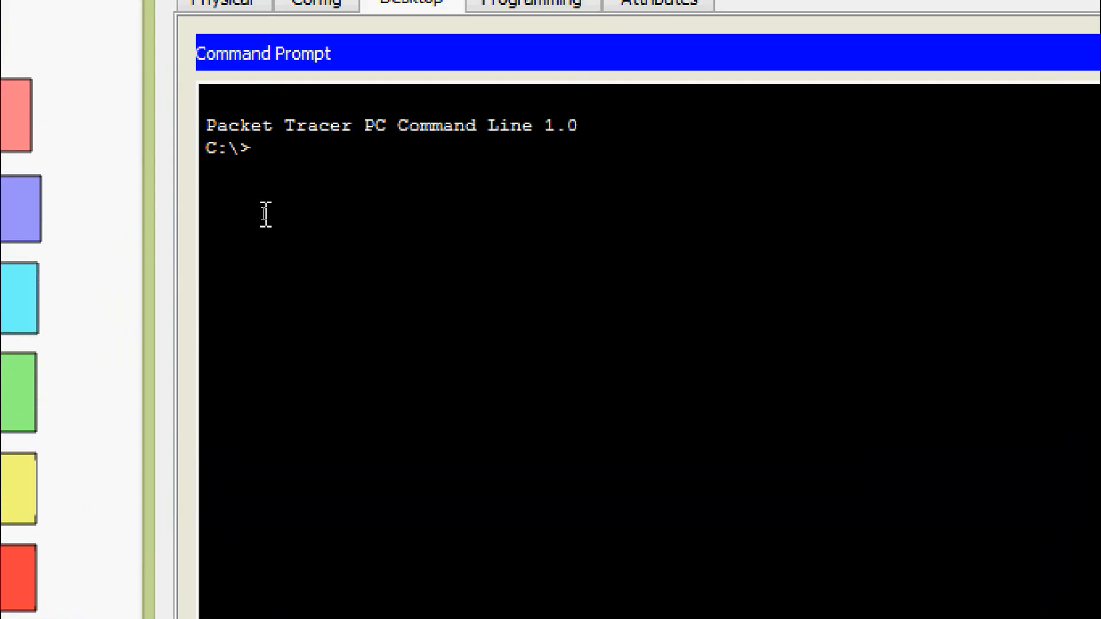
type("ping FE80::3")
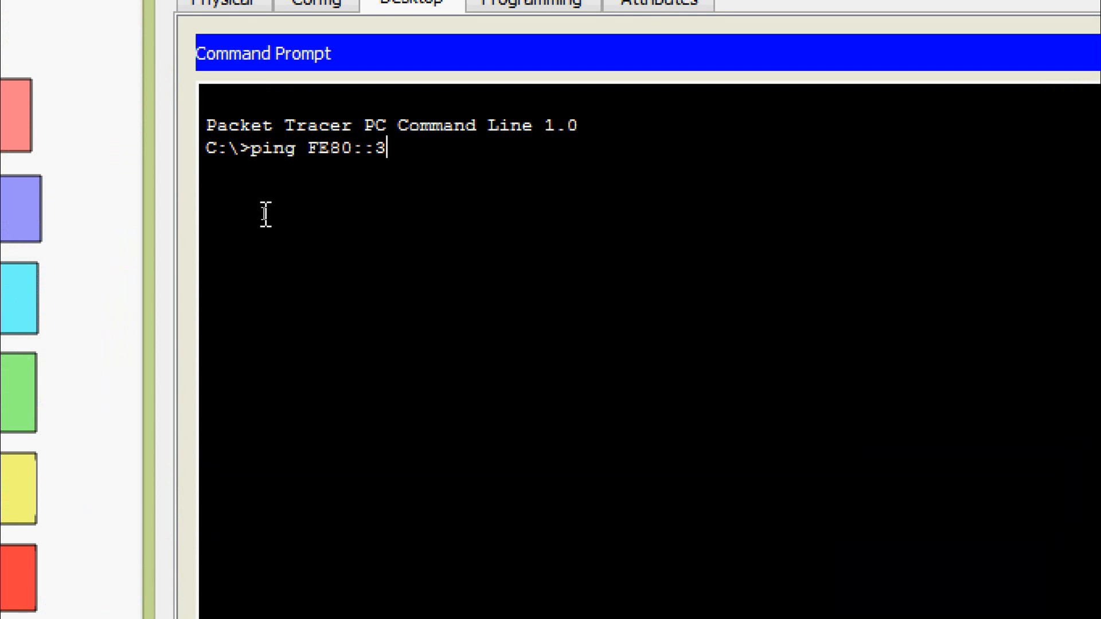
key("Return")
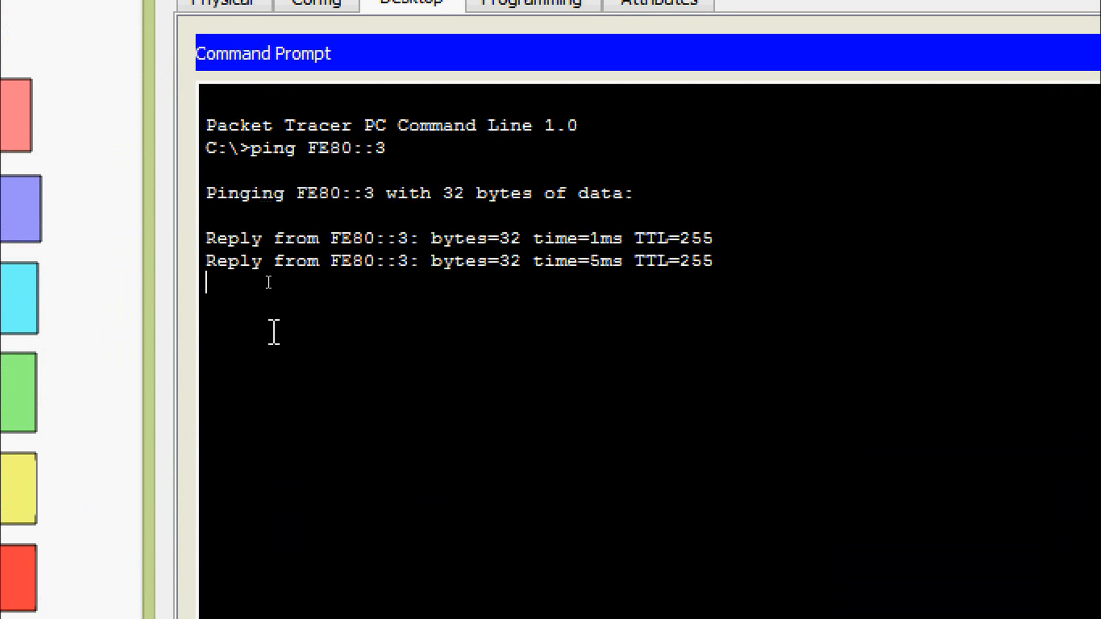
- Ping R3's GigabitEthernet 0/0 address 2001:DB8:A:3::1 from PC3 and close PC3's window
type("PING")
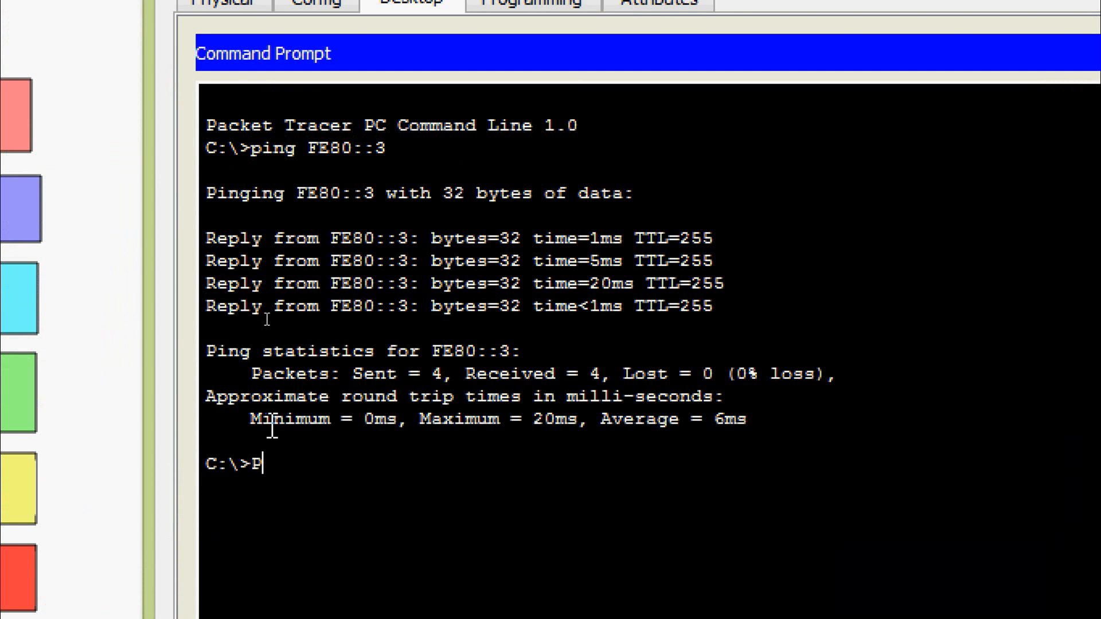
key("BackSpace")
key("BackSpace")
key("BackSpace")
key("BackSpace")
type("ping 2001:DB8")
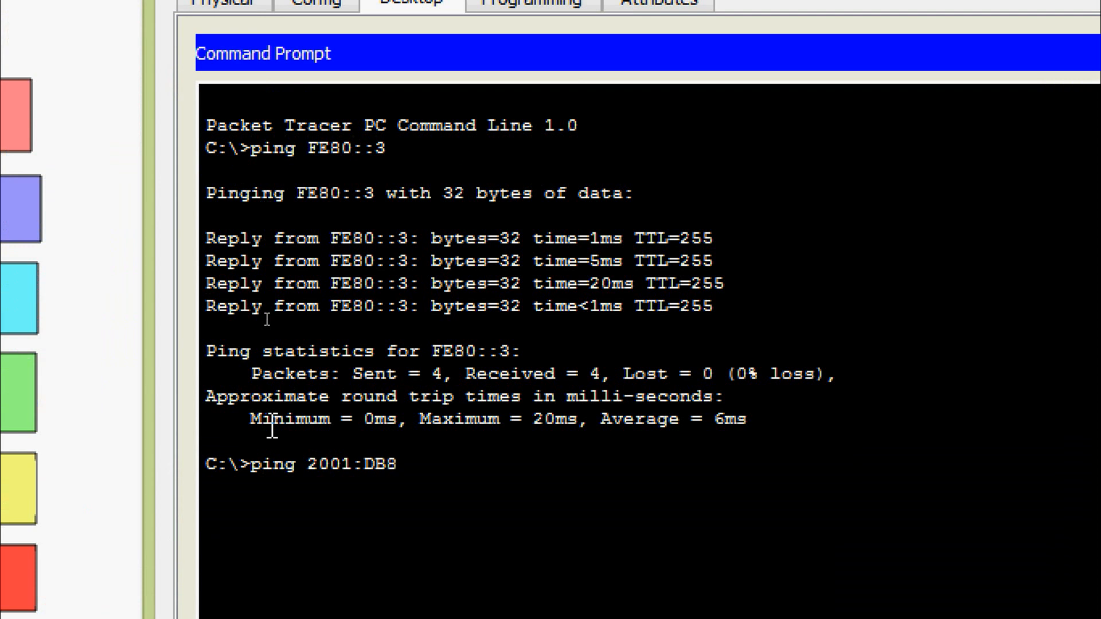
type(":A")
type(":3::1")
key("Return")
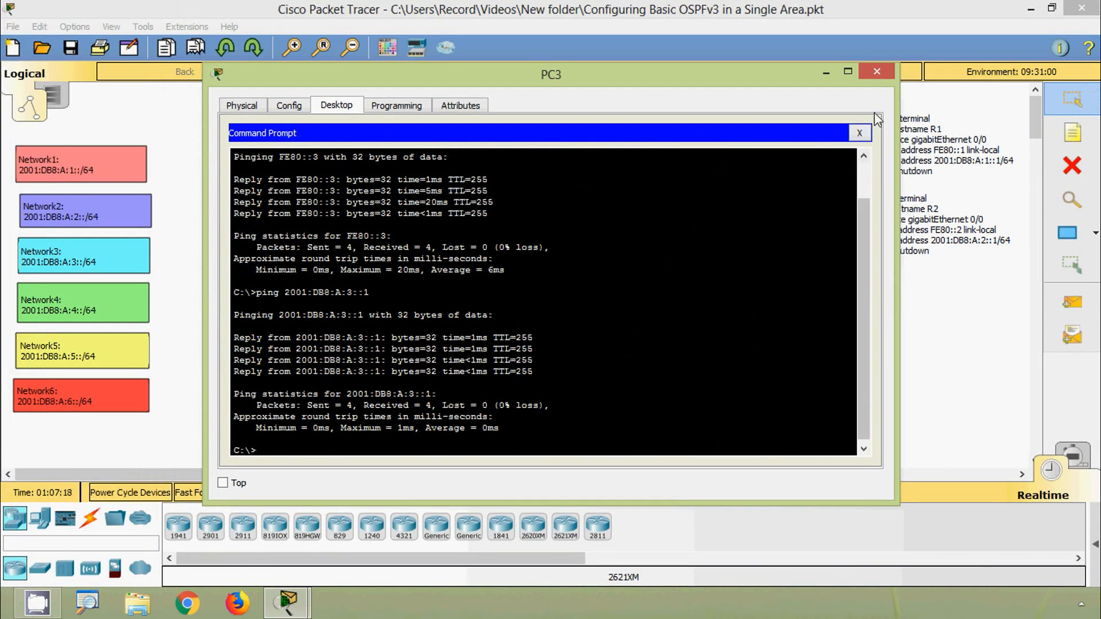
left_click(876, 71)
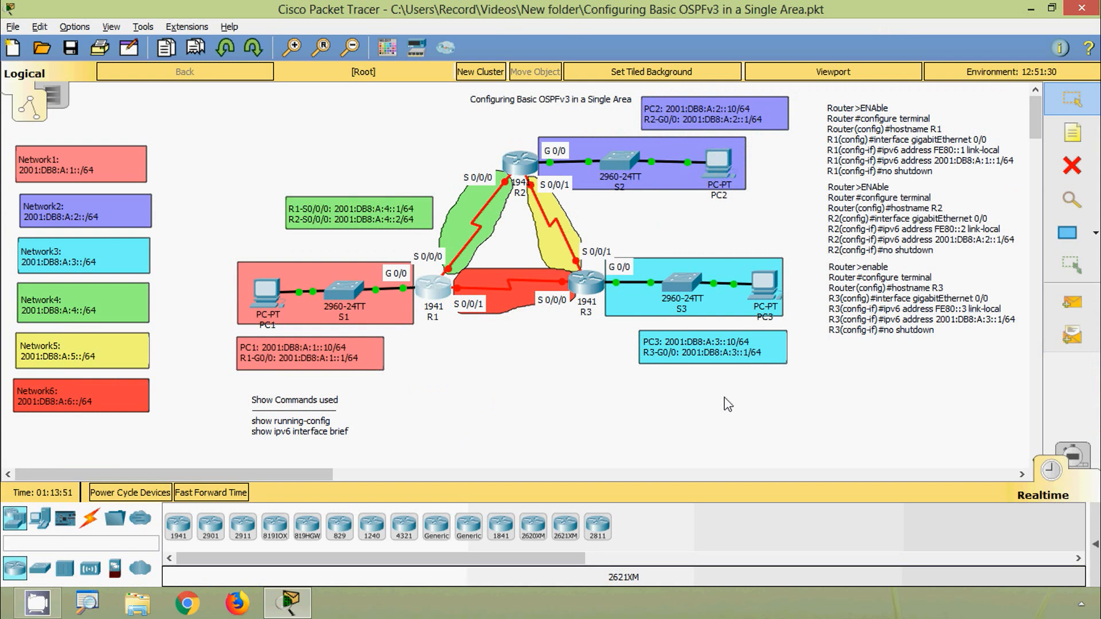
- Open R1's command line and enter global configuration mode through privileged EXEC mode
left_click(437, 289)
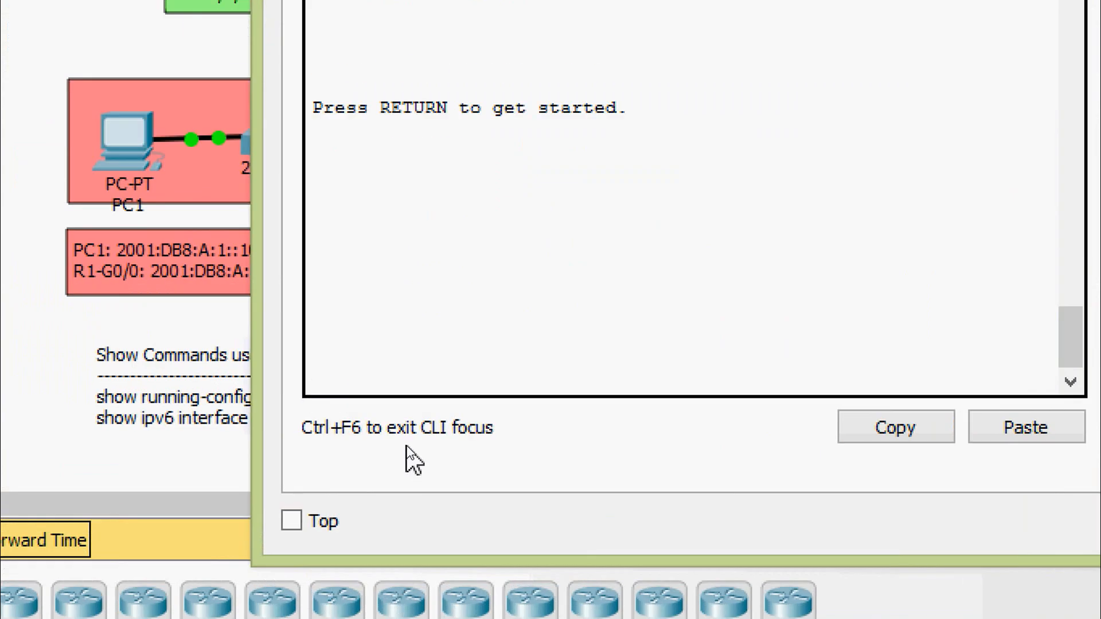
key("Return")
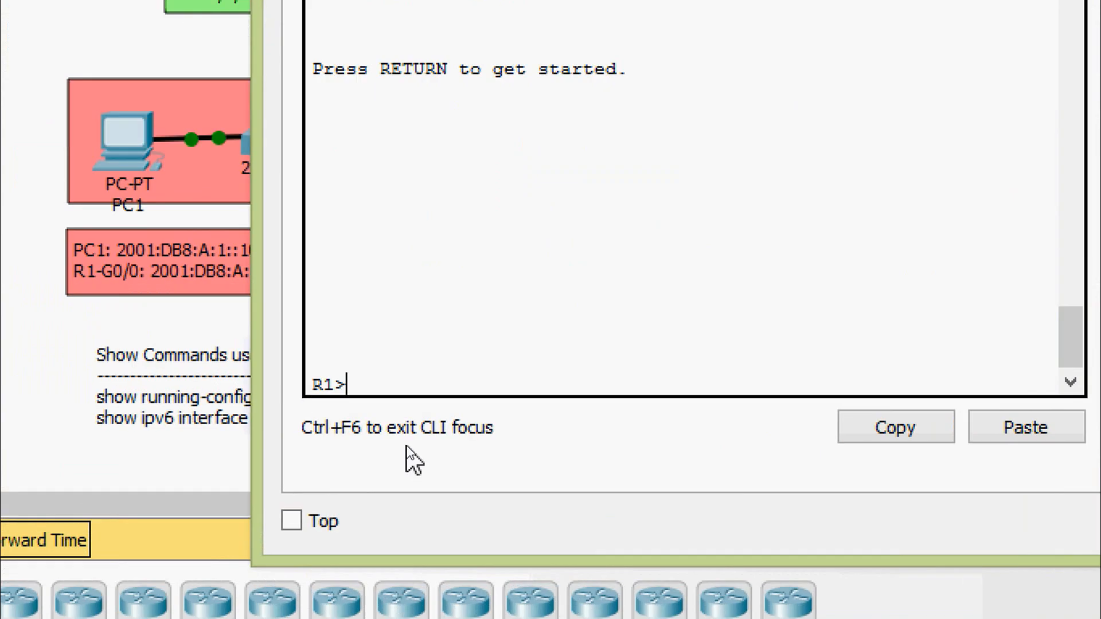
type("ena")
key("Tab")
key("Return")
type("conf")
key("Tab")
type("terminal")
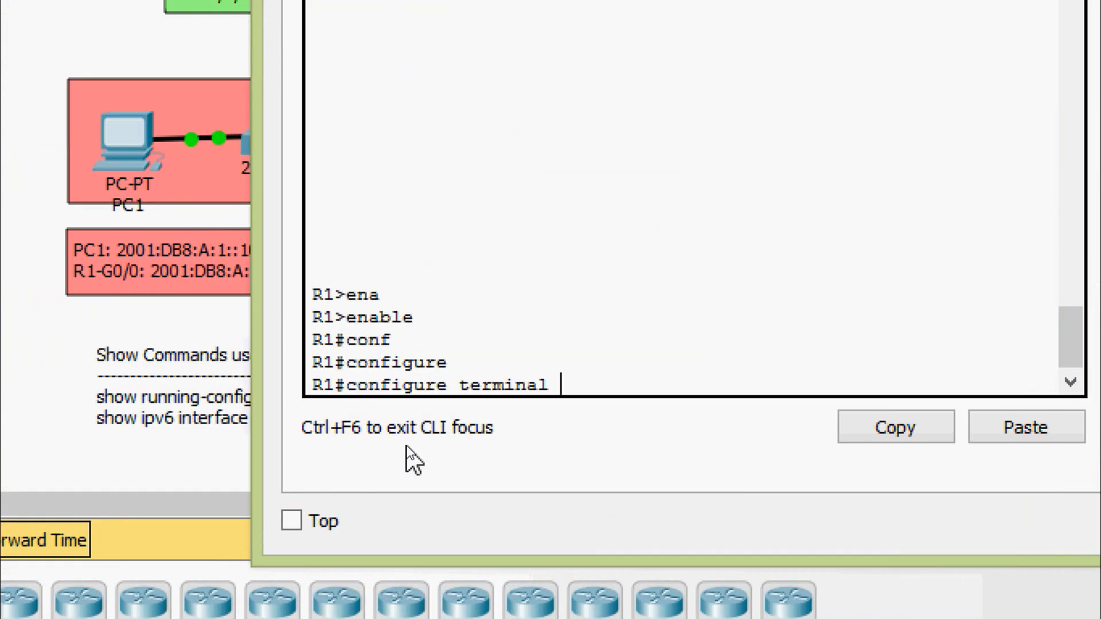
key("Return")
- Enter interface configuration mode for R1's Serial 0/0/0
type("inter")
key("Tab")
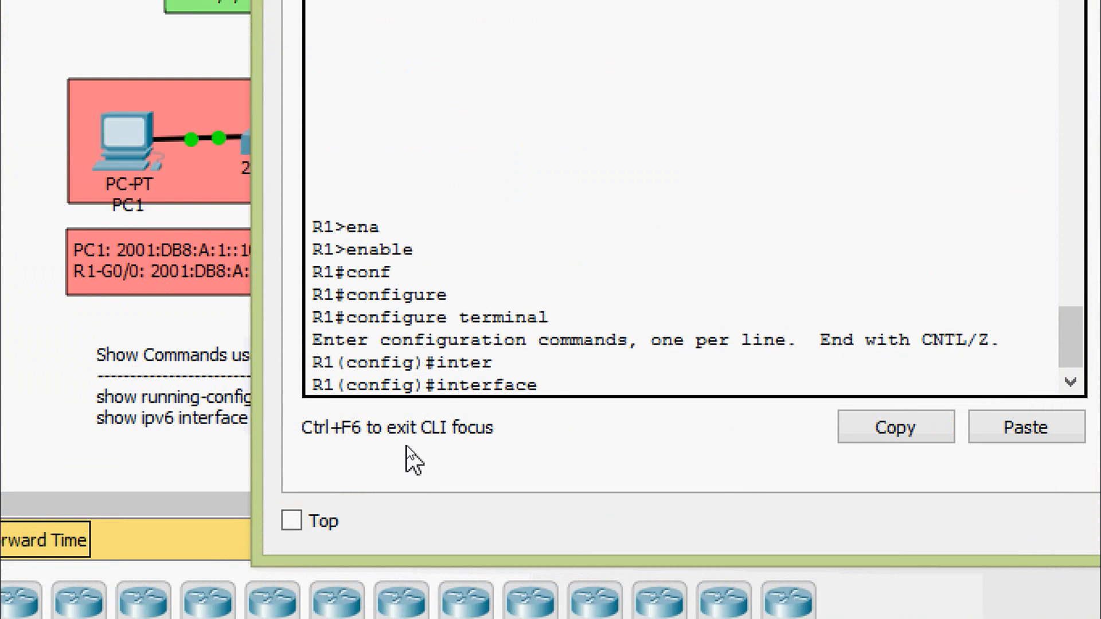
type("ser")
key("Tab")
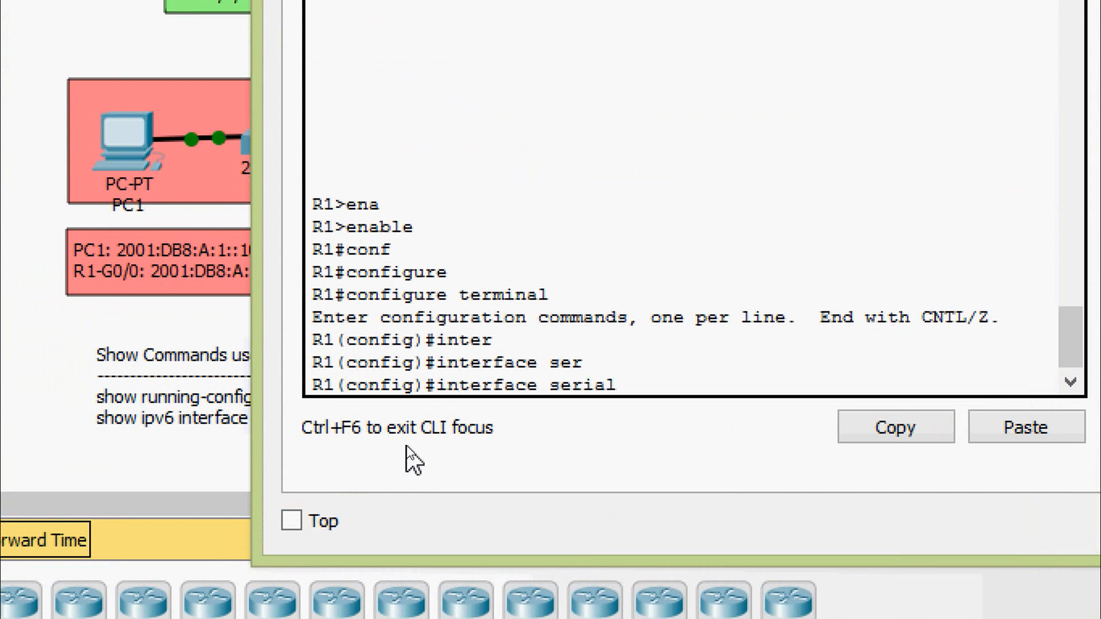
type("0/0/0")
key("Return")
- Assign FE80::1 as the IPv6 link-local address of R1's Serial 0/0/0
type("ipv")
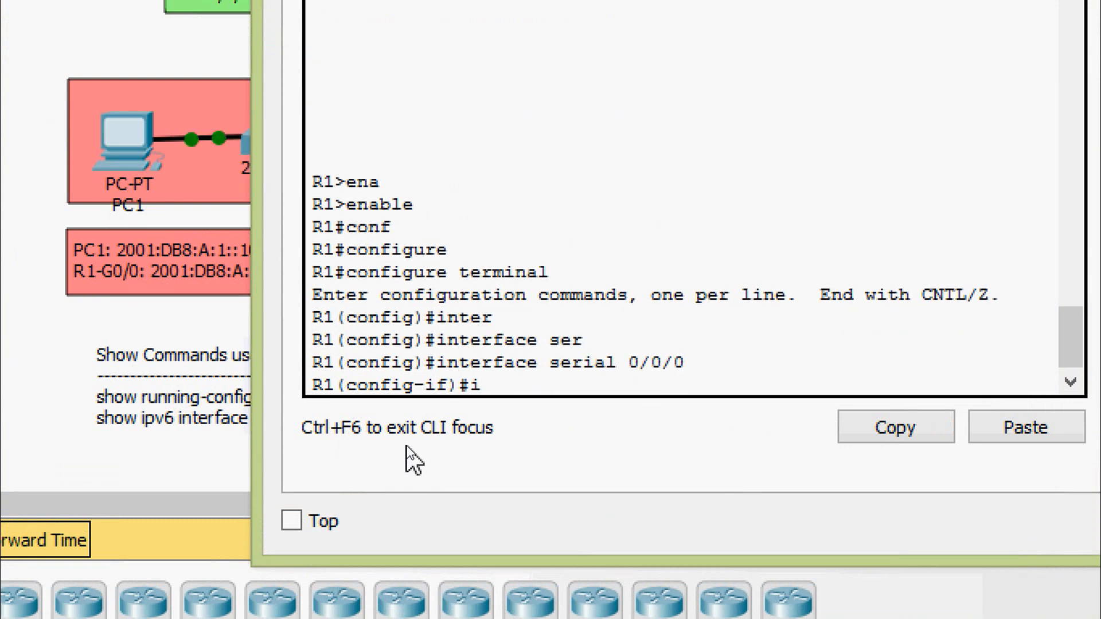
key("Tab")
type("ad")
key("Tab")
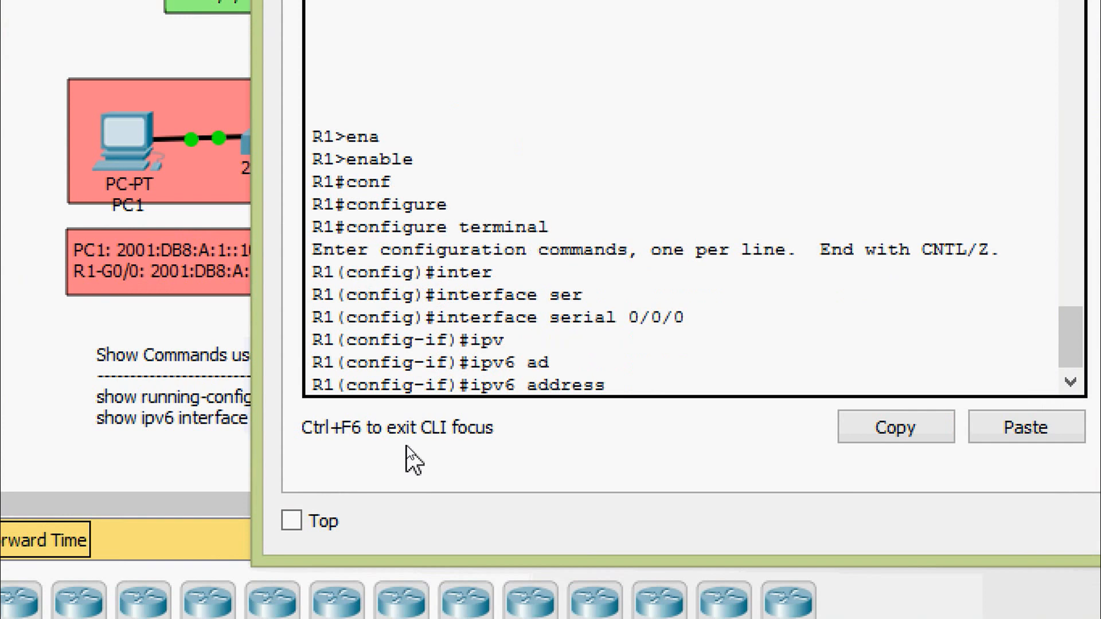
type("FE80::1 l")
key("Tab")
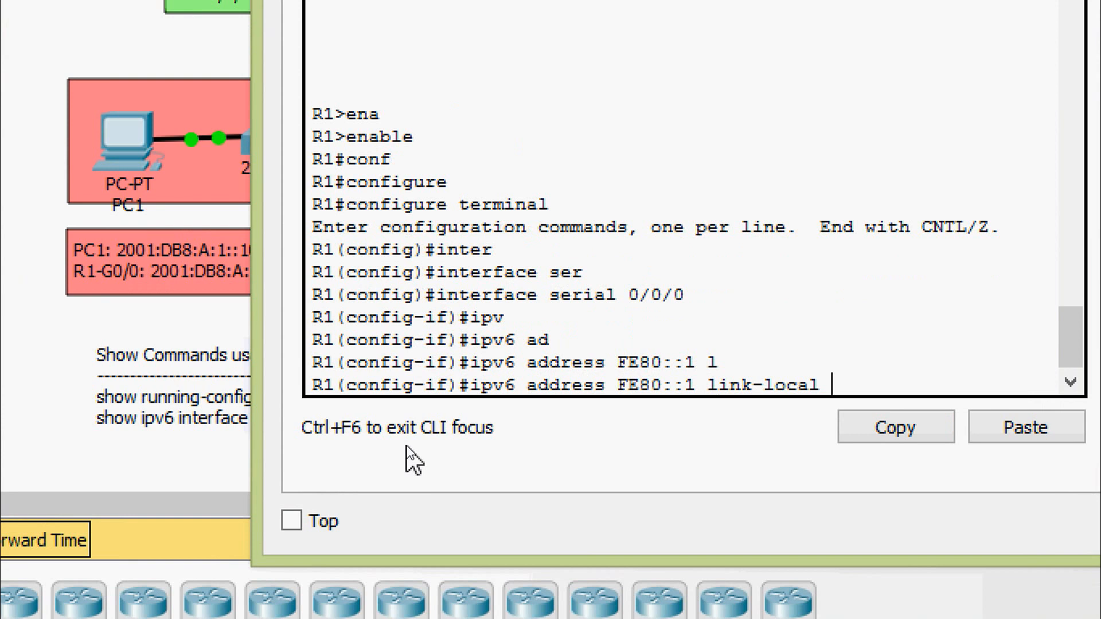
key("Return")
- Assign the IPv6 address 2001:DB8:A:4::1/64 to R1's Serial 0/0/0
type("ipv")
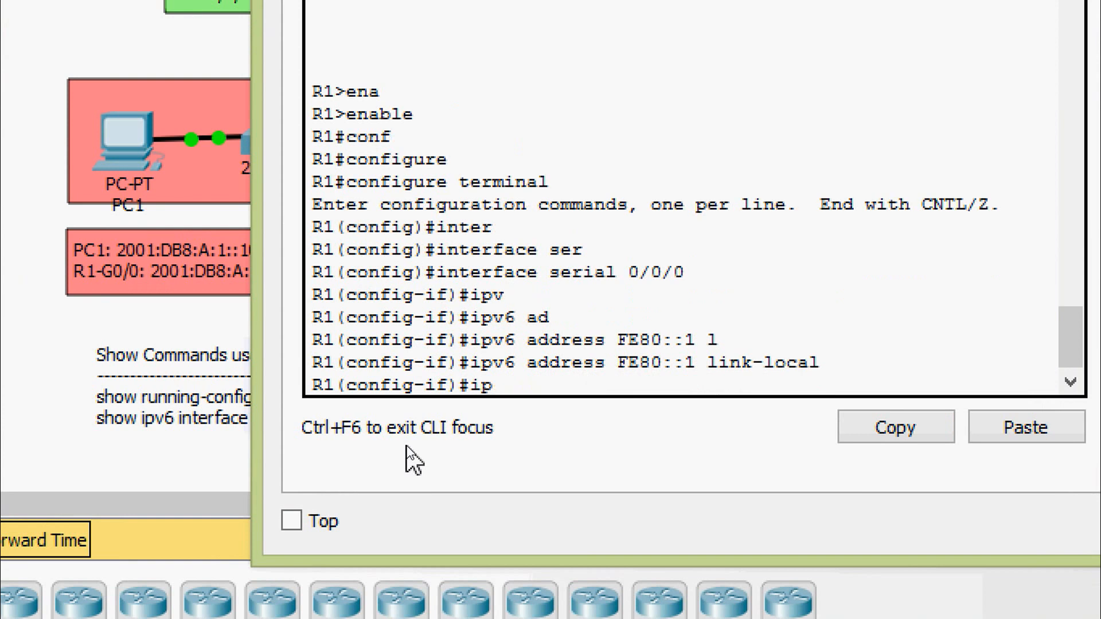
key("Tab")
type("ad")
key("Tab")
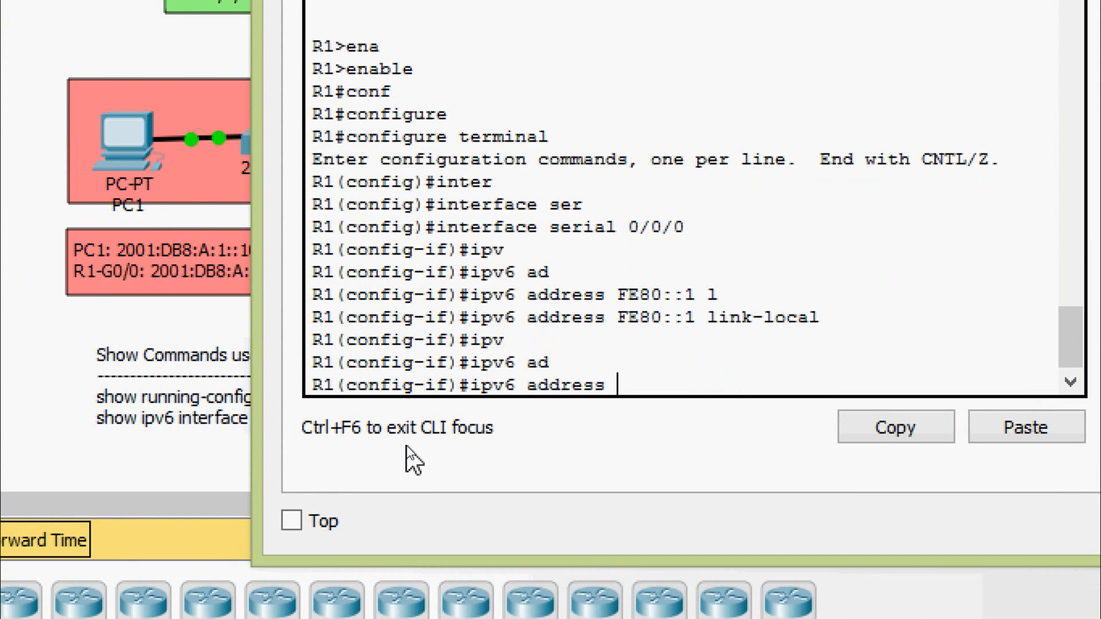
type("2001:DB8:A:")
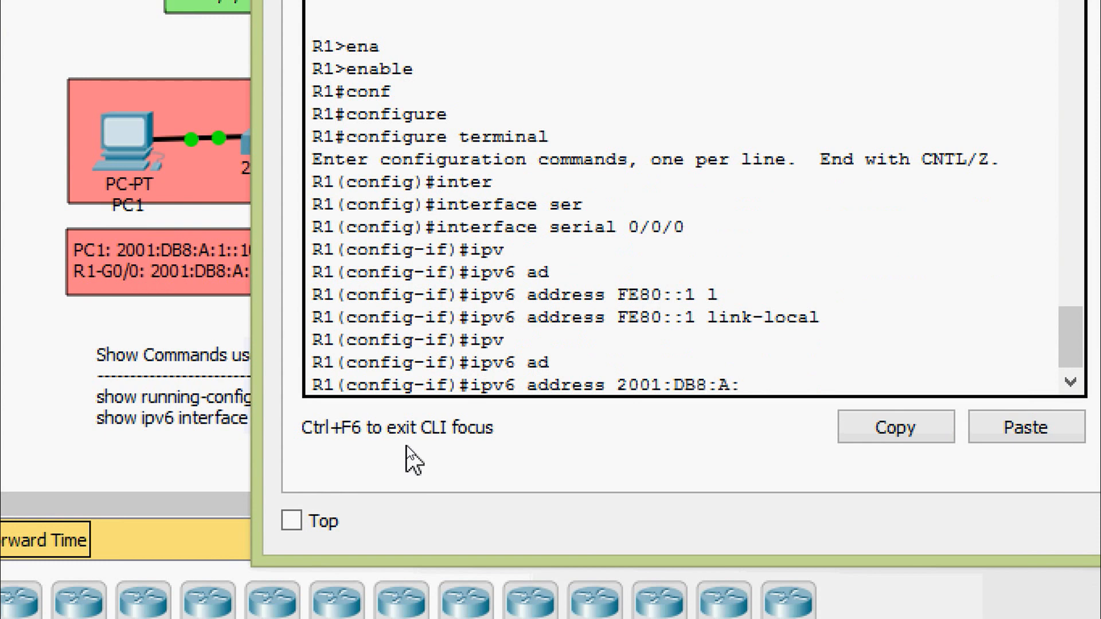
type("4::1/64")
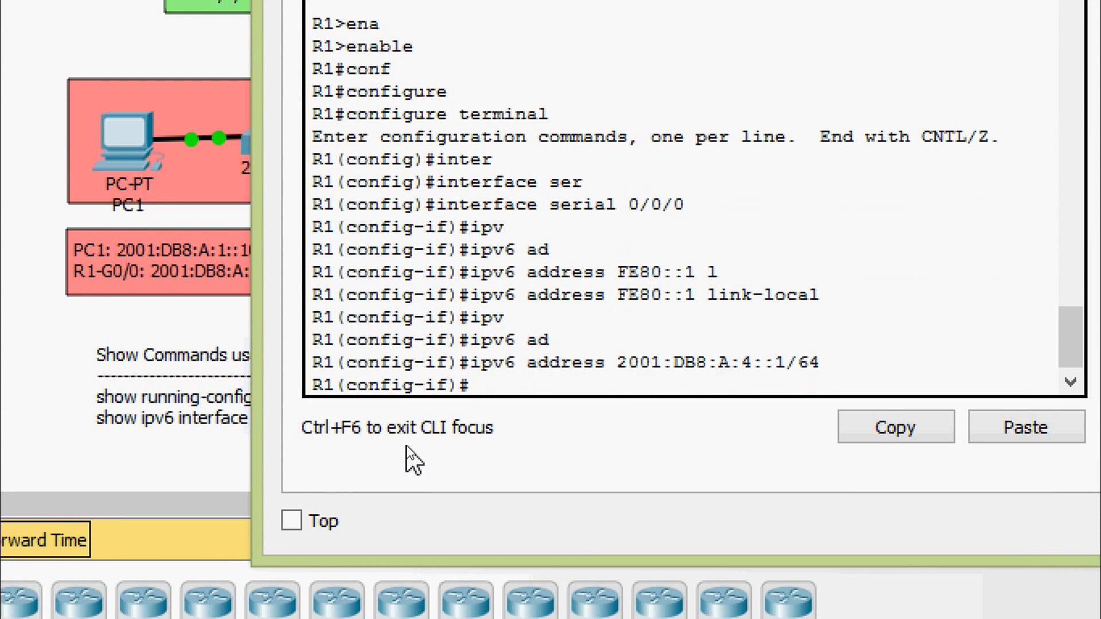
- Enable R1's Serial 0/0/0 with no shutdown and return to privileged EXEC mode
type("no shu")
key("Tab")
key("Return")
key("Return")
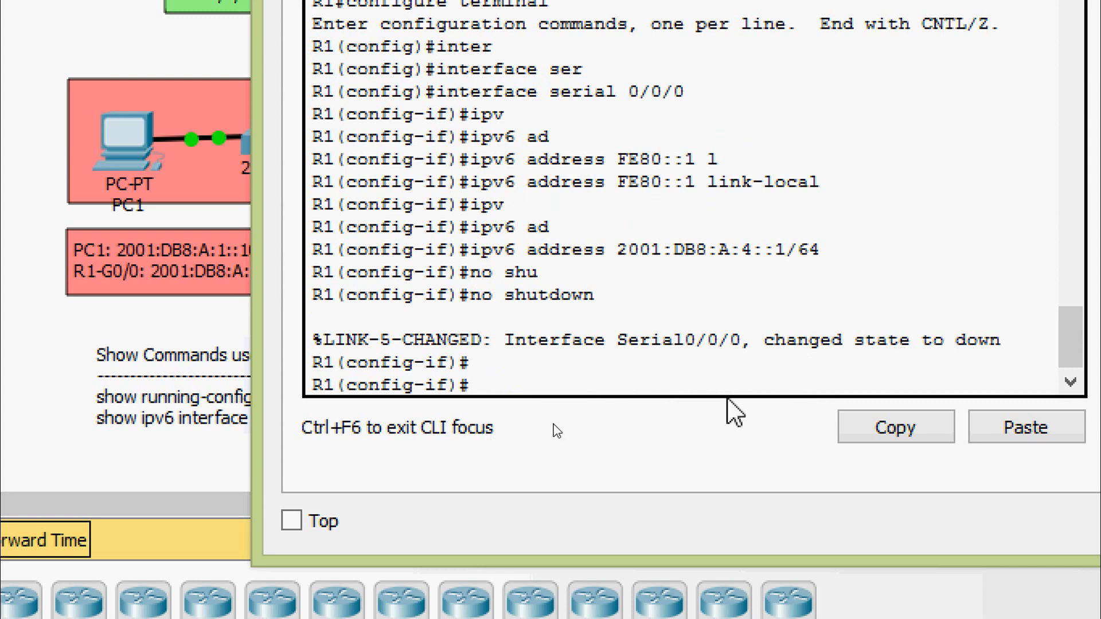
key("ctrl+z")
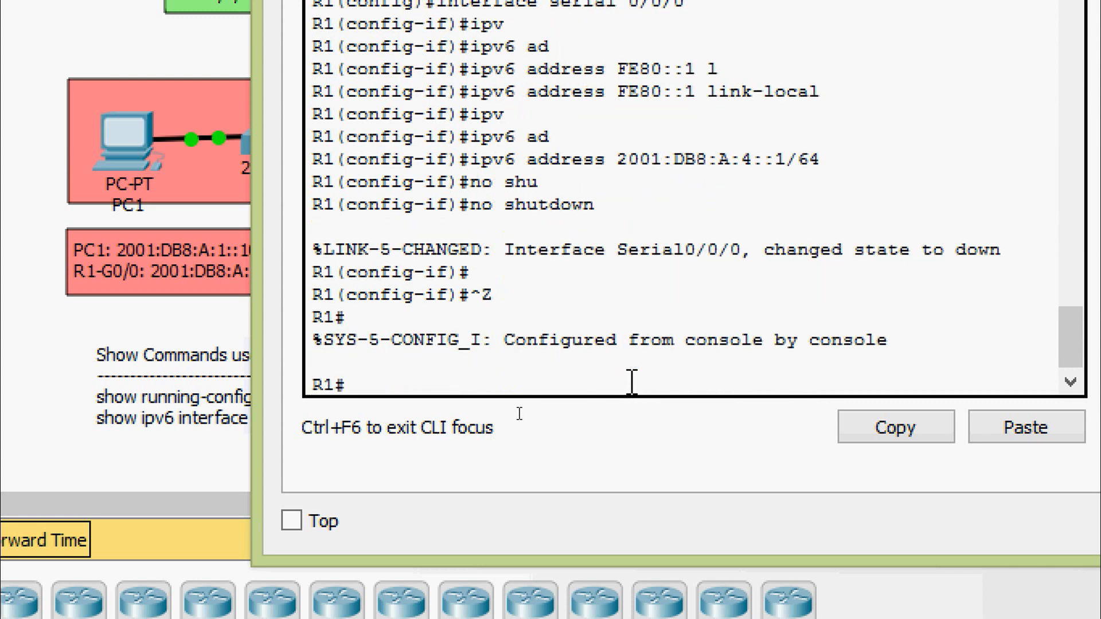
- Copy R1's running-config to startup-config, accepting the default destination filename, and close R1's window
type("cop")
key("Tab")
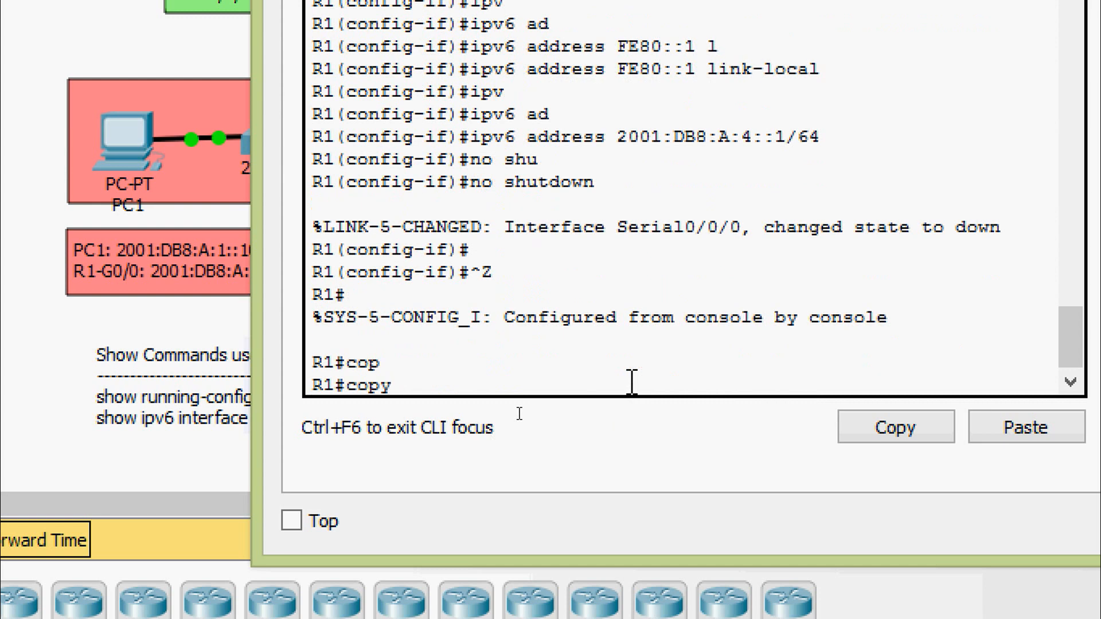
type("r")
key("Tab")
type("st")
key("Tab")
key("Return")
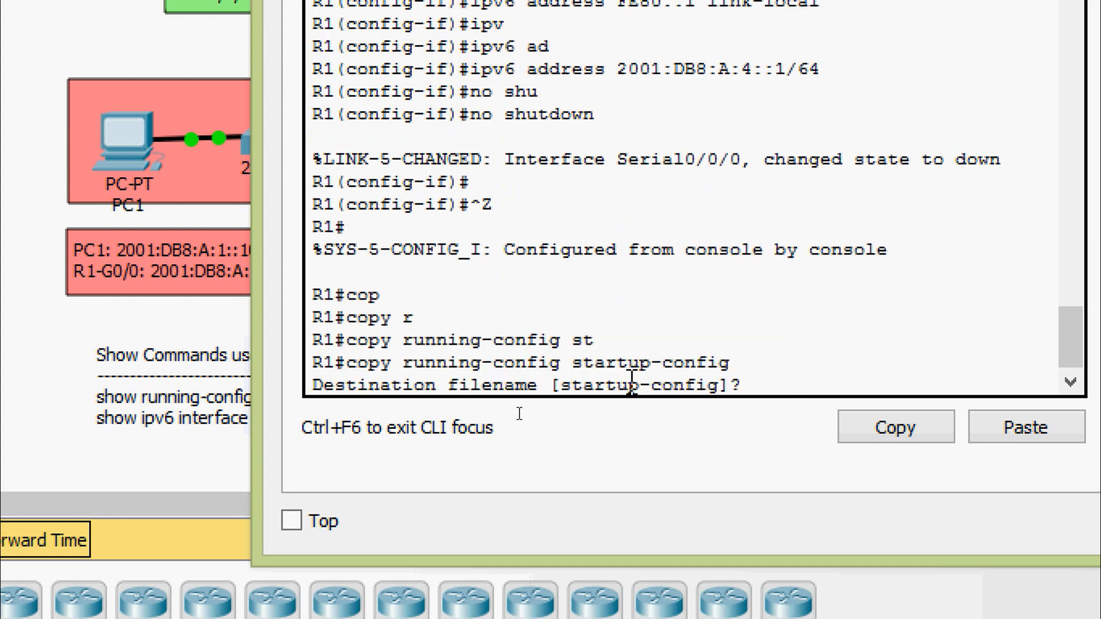
key("Return")
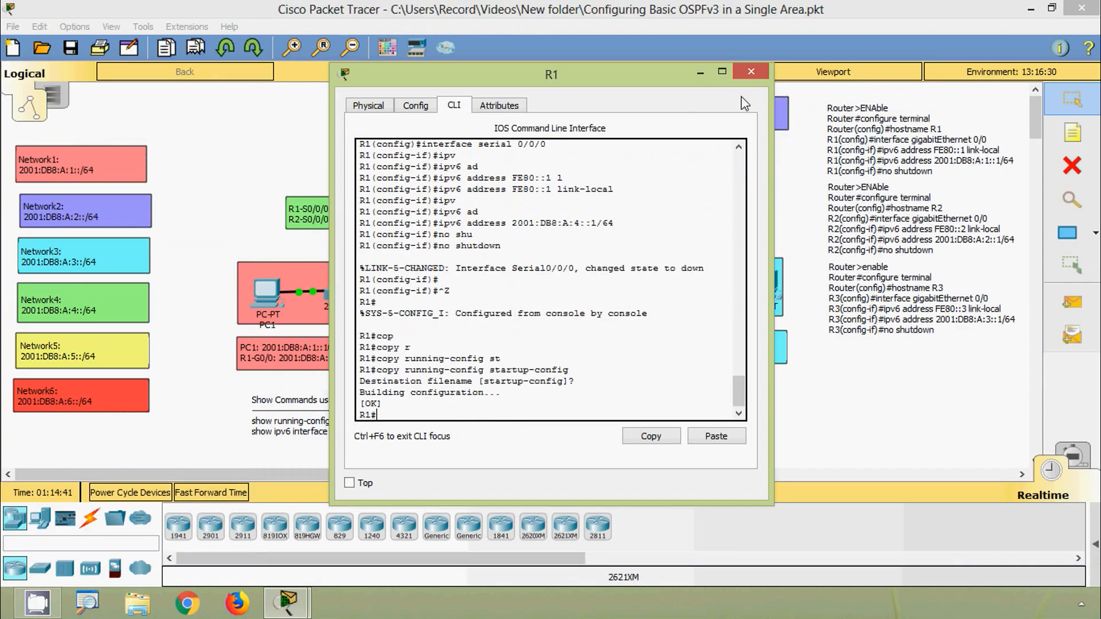
left_click(747, 85)
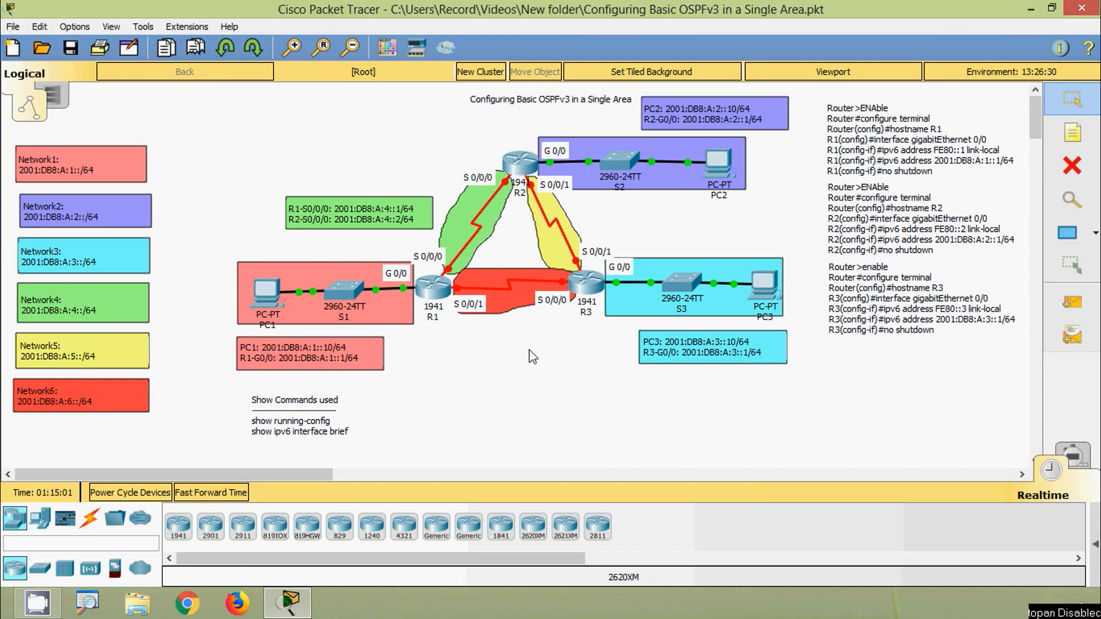
- Open R2's command line and enter global configuration mode through privileged EXEC mode
left_click(521, 168)
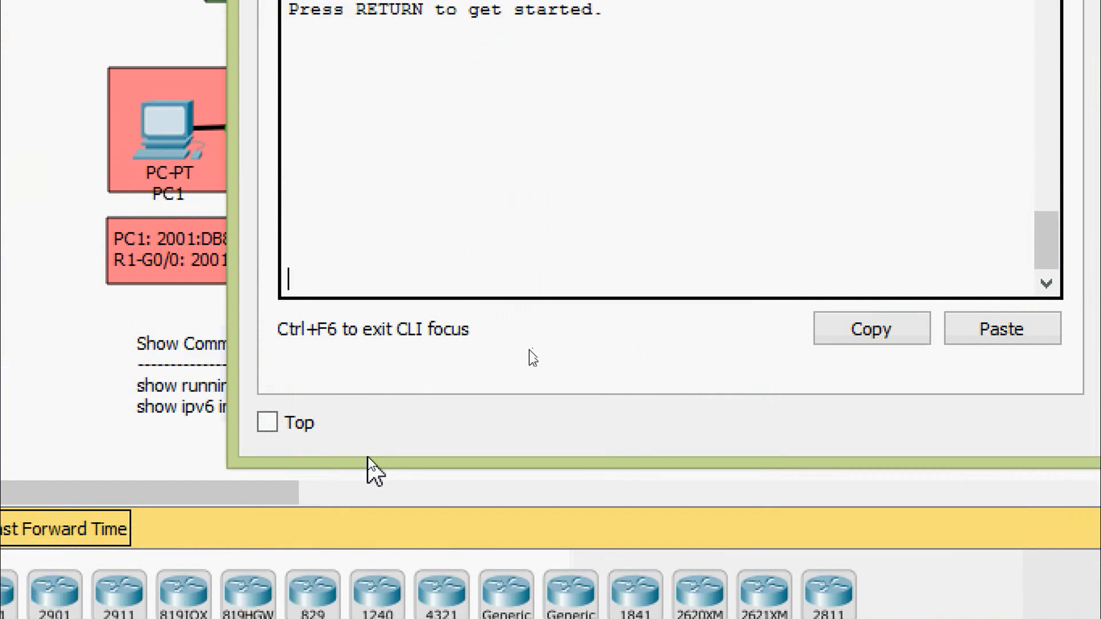
key("Return")
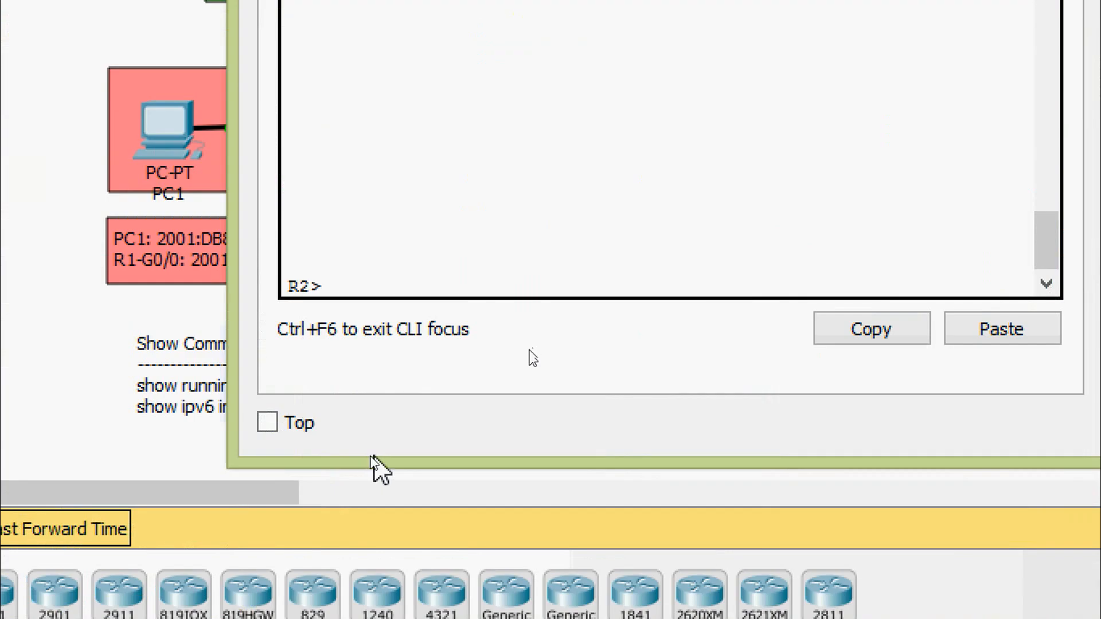
type("ena")
key("Tab")
key("Return")
type("conf")
key("Tab")
type("t")
- Enter interface configuration mode for R2's Serial 0/0/0
key("Tab")
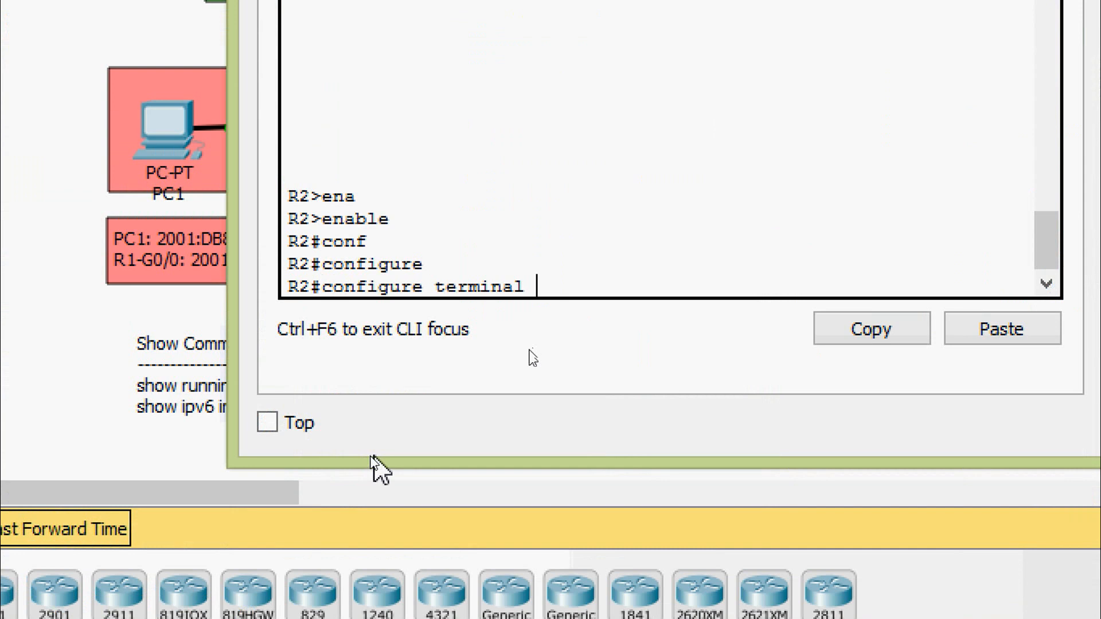
key("Return")
type("inter")
key("Tab")
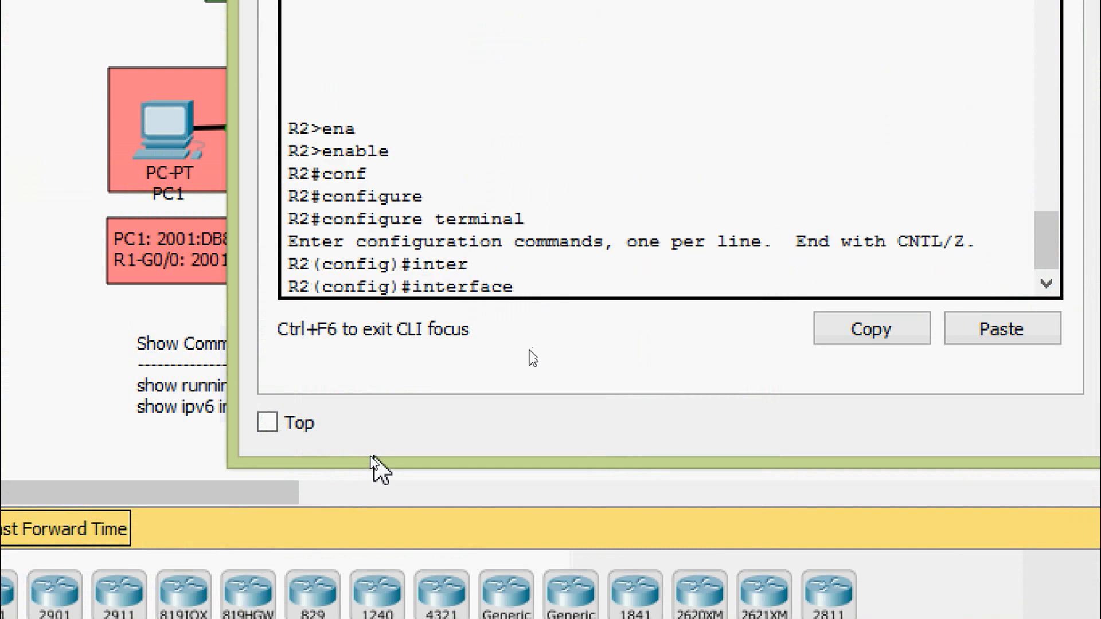
type("ser")
- Assign FE80::2 as the IPv6 link-local address of R2's Serial 0/0/0
key("Tab")
type("0/0/0")
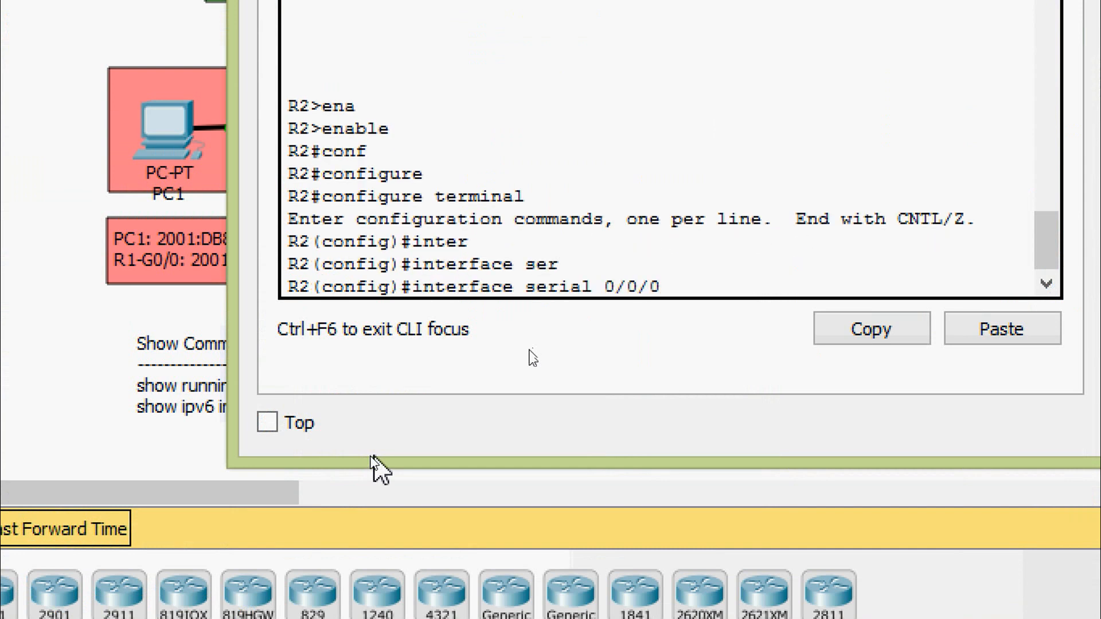
key("Return")
type("ipv")
key("Tab")
type("a")
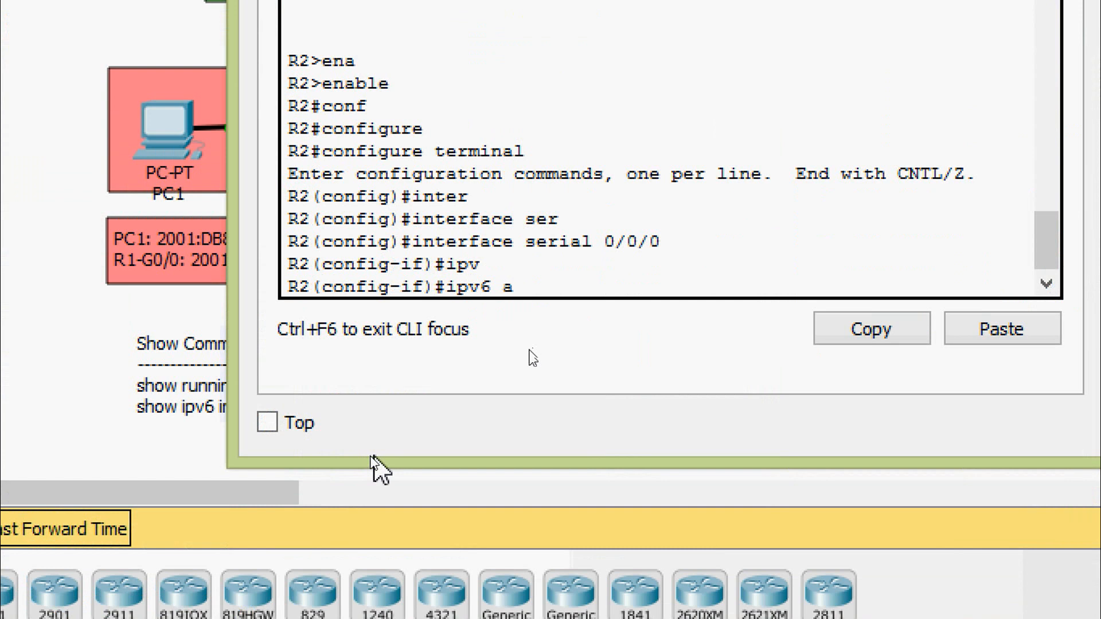
type("d")
key("Tab")
type("li")
key("BackSpace")
key("BackSpace")
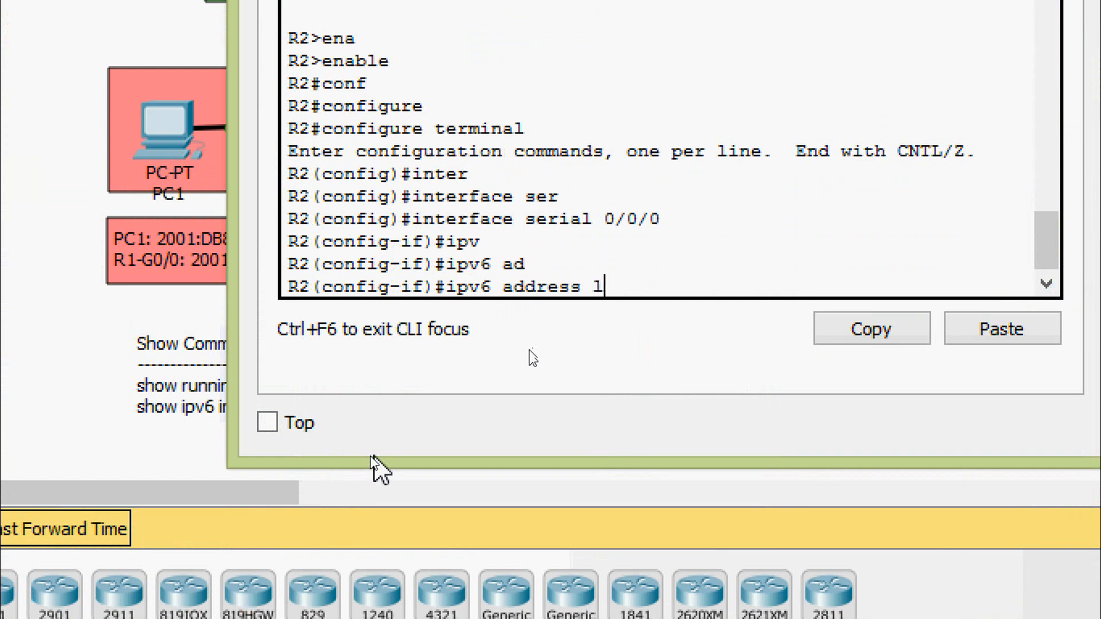
type("FE80::2 li")
key("Tab")
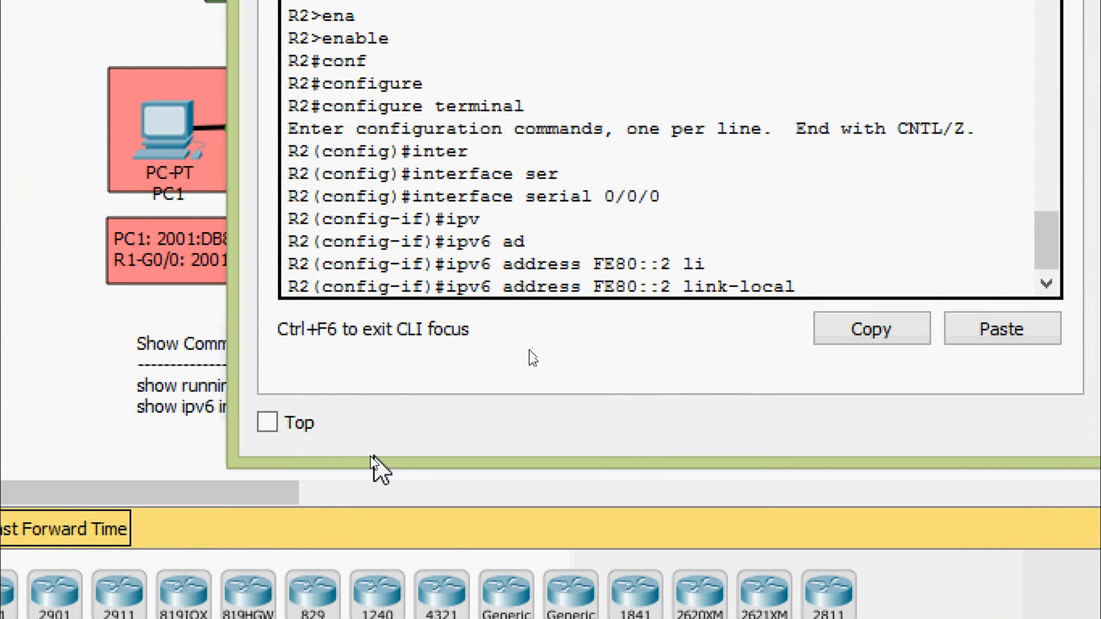
key("Return")
- Assign the IPv6 address 2001:DB8:A:4::2/64 to R2's Serial 0/0/0
type("ipv")
key("Tab")
type("ad")
key("Tab")
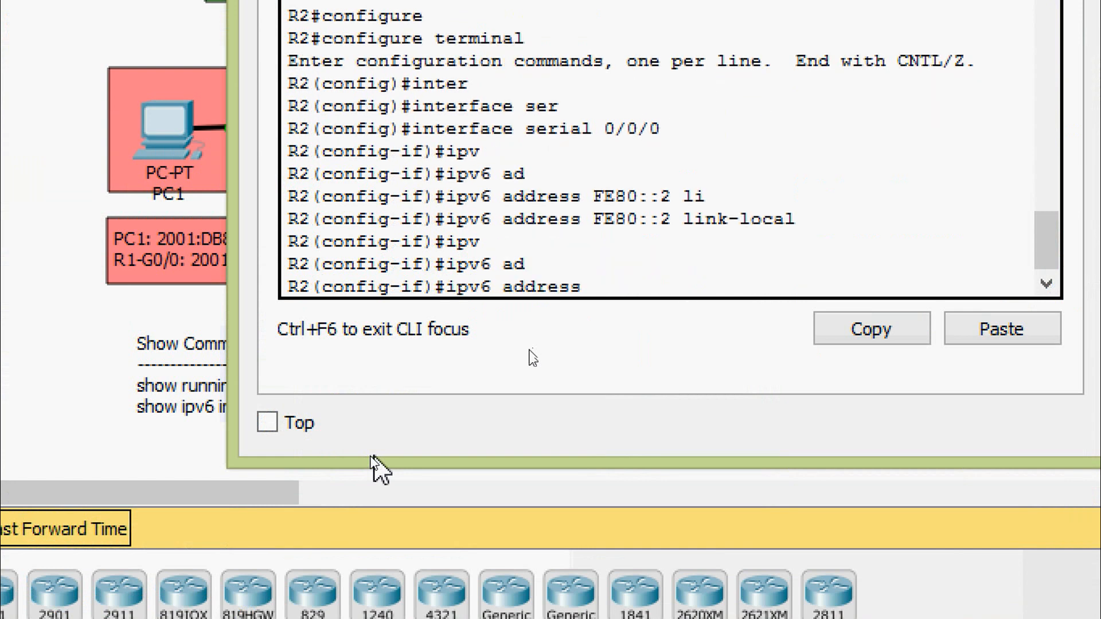
type("2001:DB")
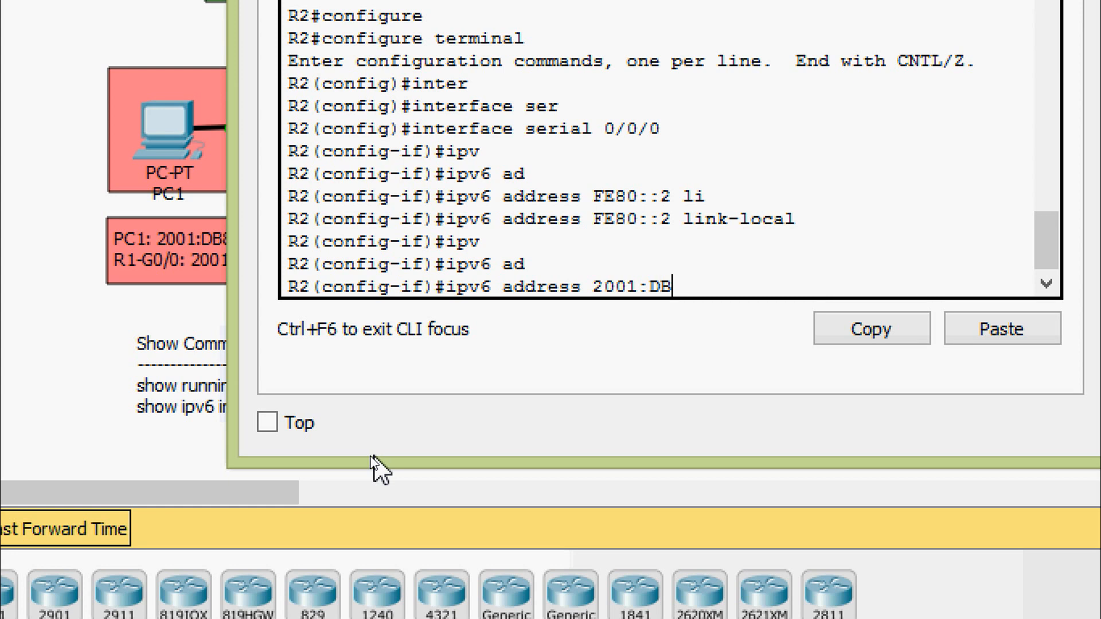
type("8:A:4::2/64")
key("Return")
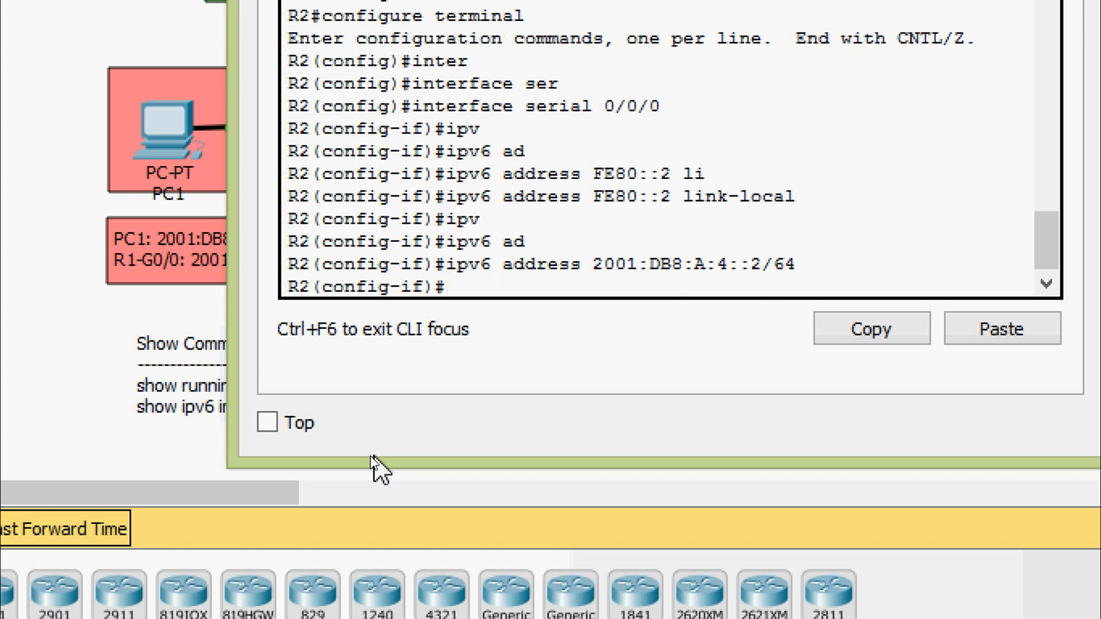
- Enable R2's Serial 0/0/0 with no shutdown and return to privileged EXEC mode
type("no shu")
key("Tab")
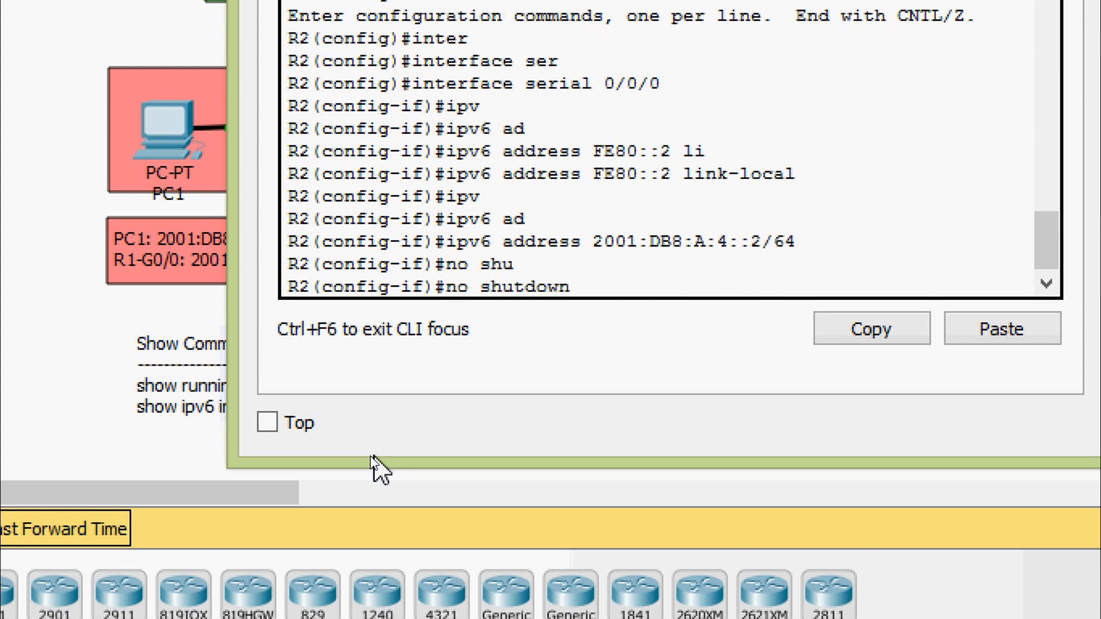
key("Return")
key("ctrl+z")
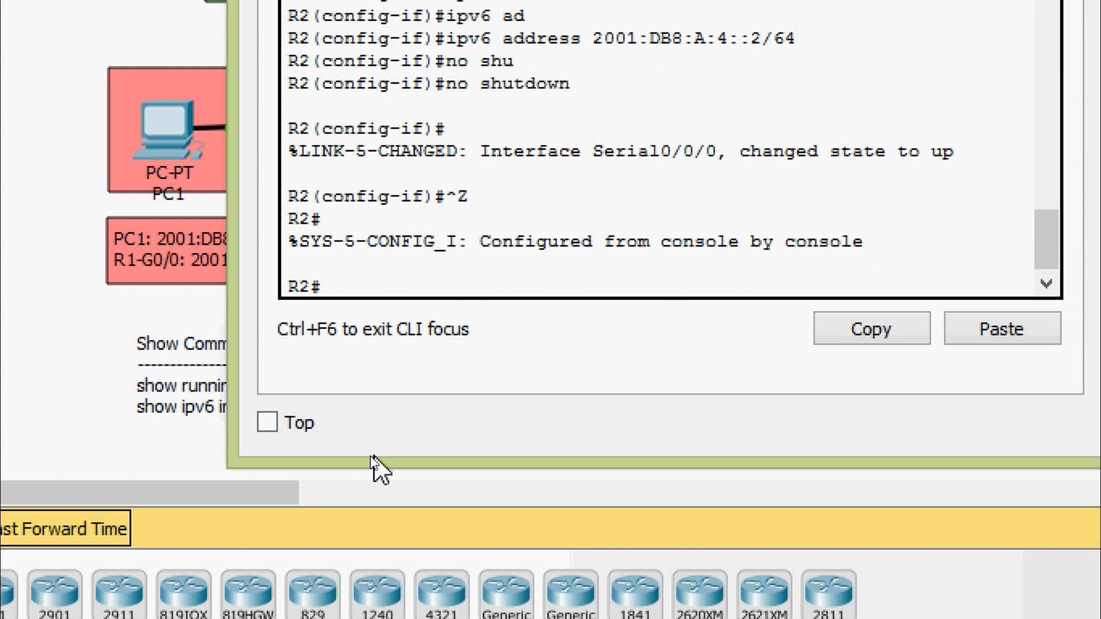
- Copy R2's running-config to startup-config, accepting the default destination filename, and minimise R2's window
type("cop")
key("Tab")
type("r")
key("Tab")
type("st")
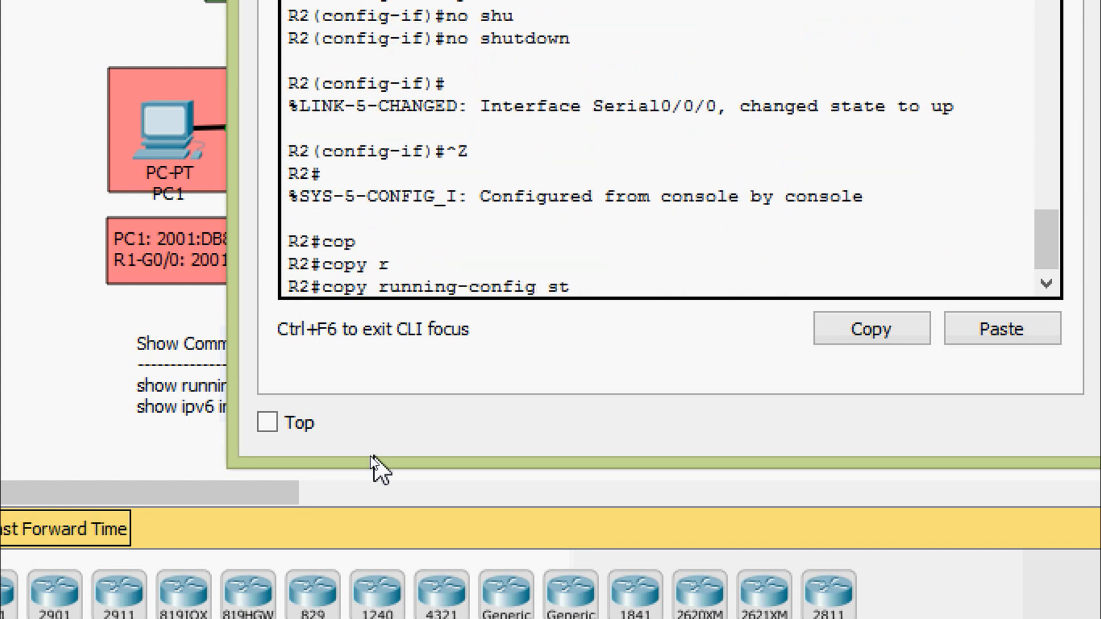
key("Tab")
key("Return")
key("Return")
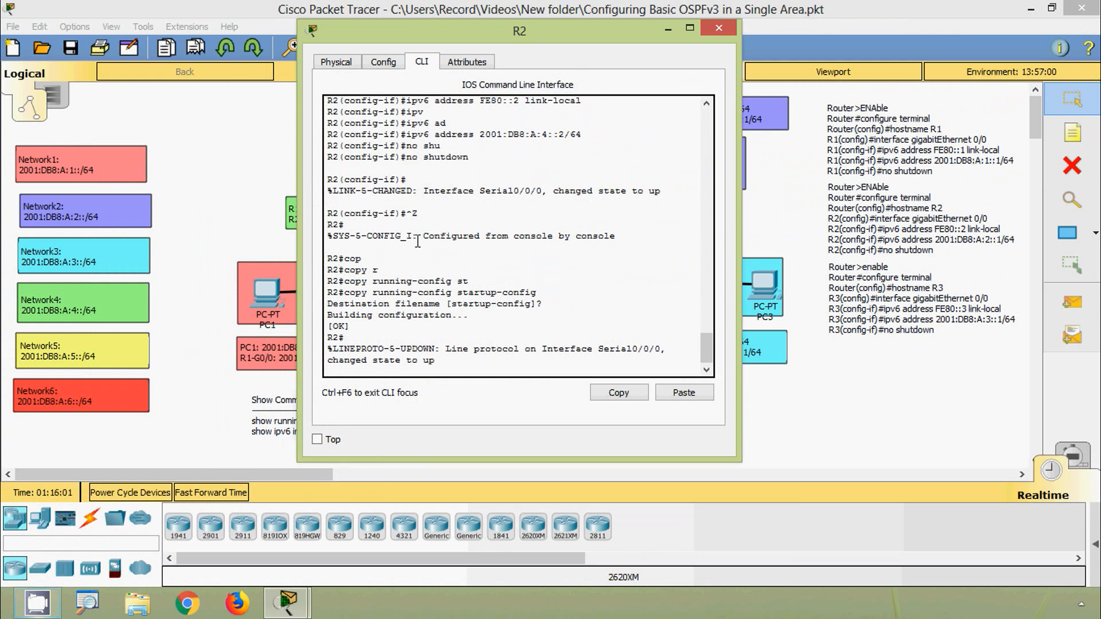
left_click(668, 29)
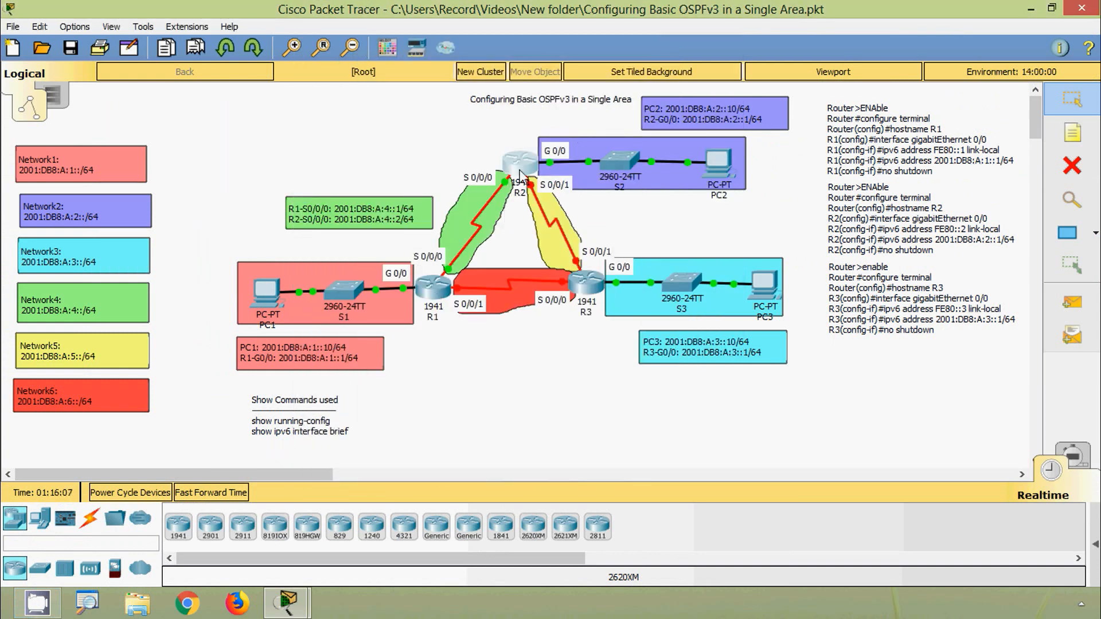
- Ping R1's serial address 2001:DB8:A:4::1 from R2's command line, and dismiss R2's window
left_click(519, 189)
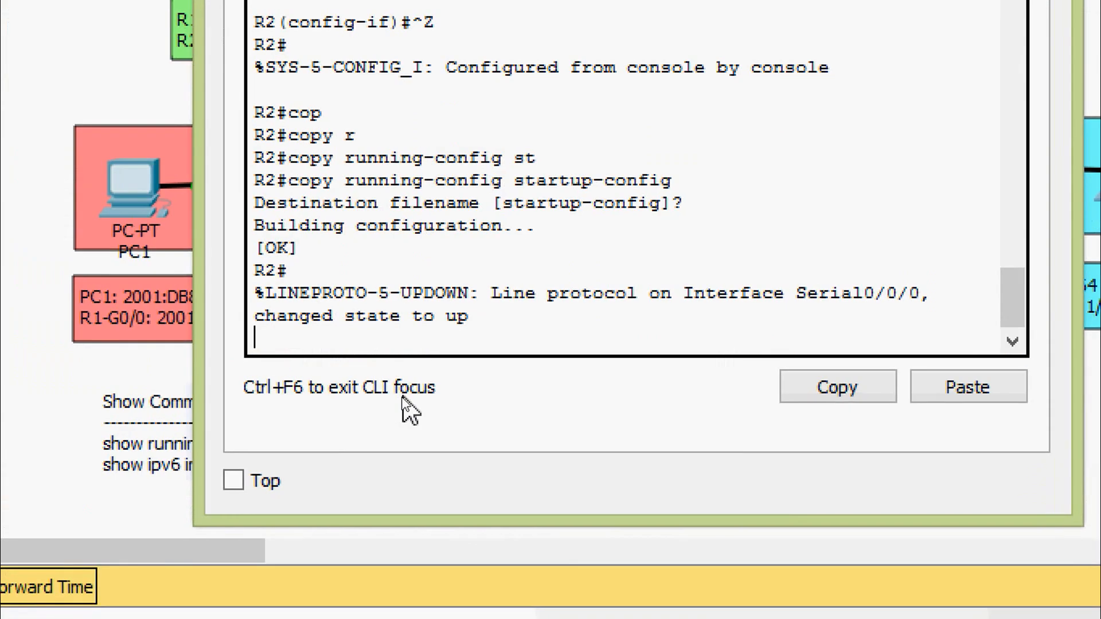
key("ctrl+z")
key("Return")
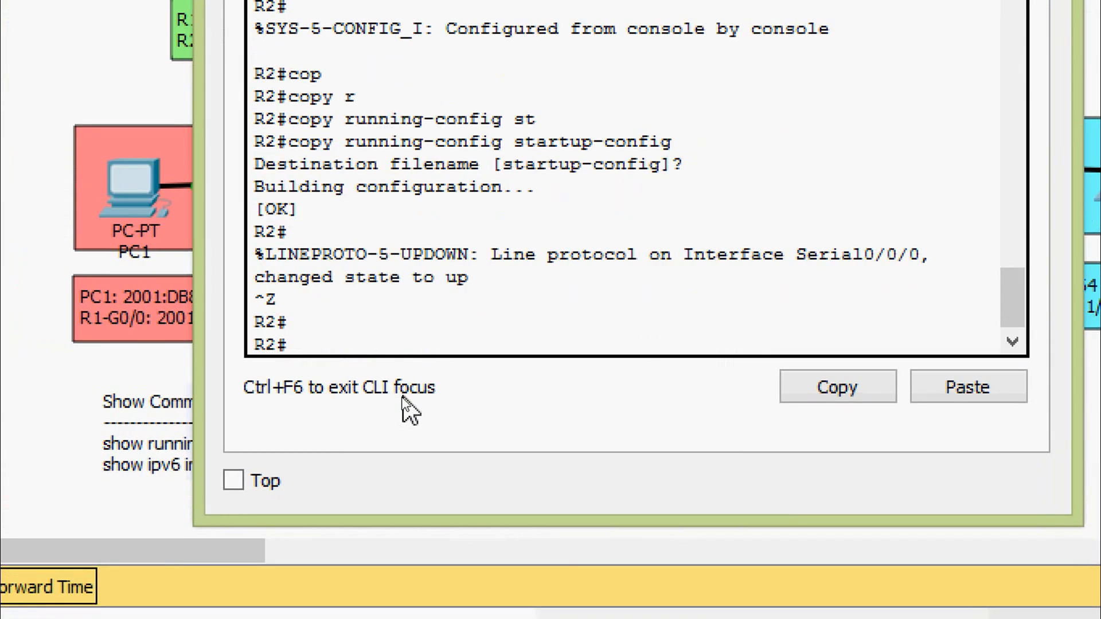
type("ping 2001")
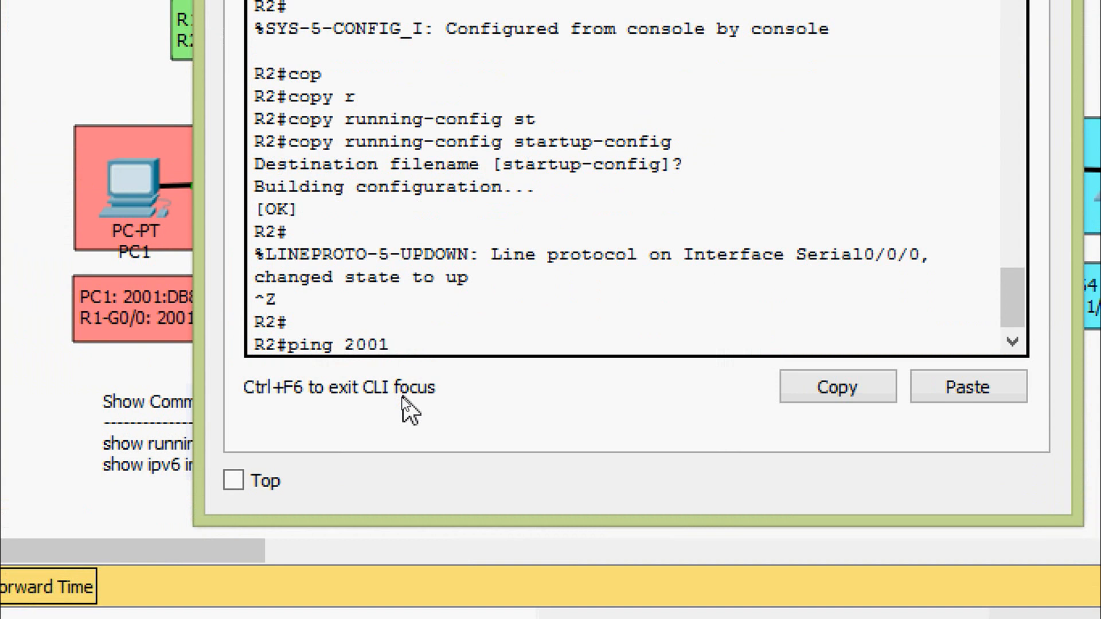
type(":DB8:A:4")
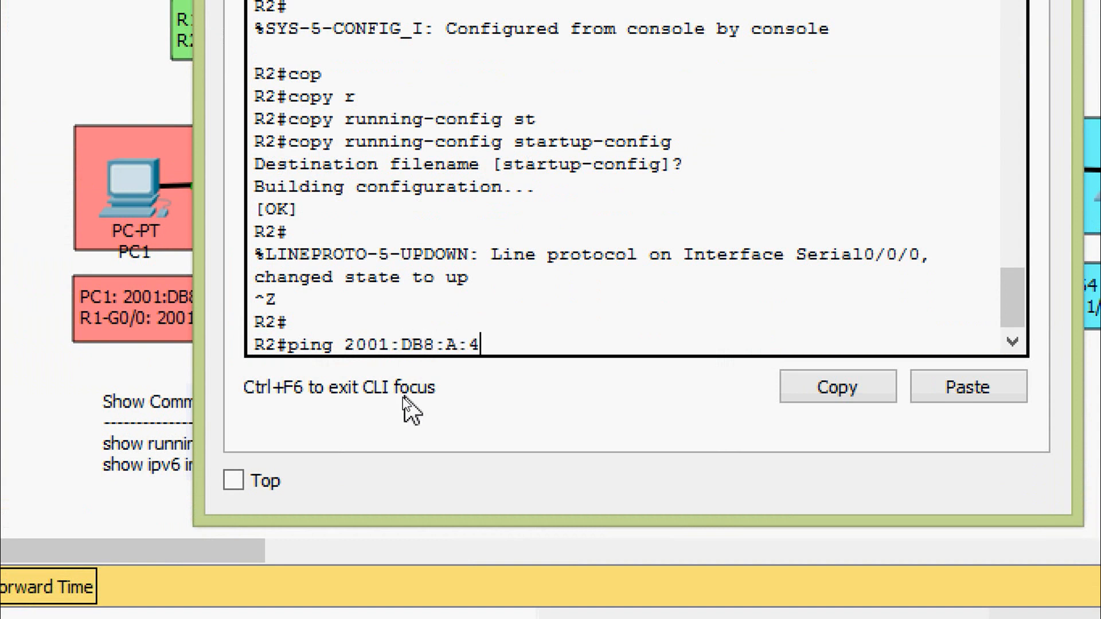
type("::1")
key("Return")
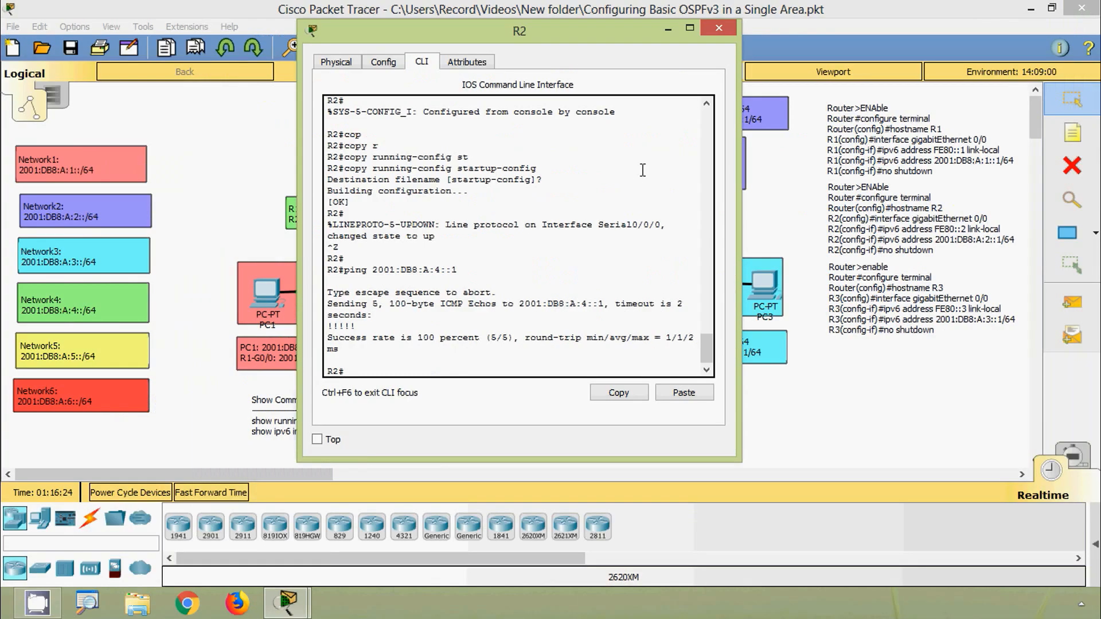
left_click(704, 44)
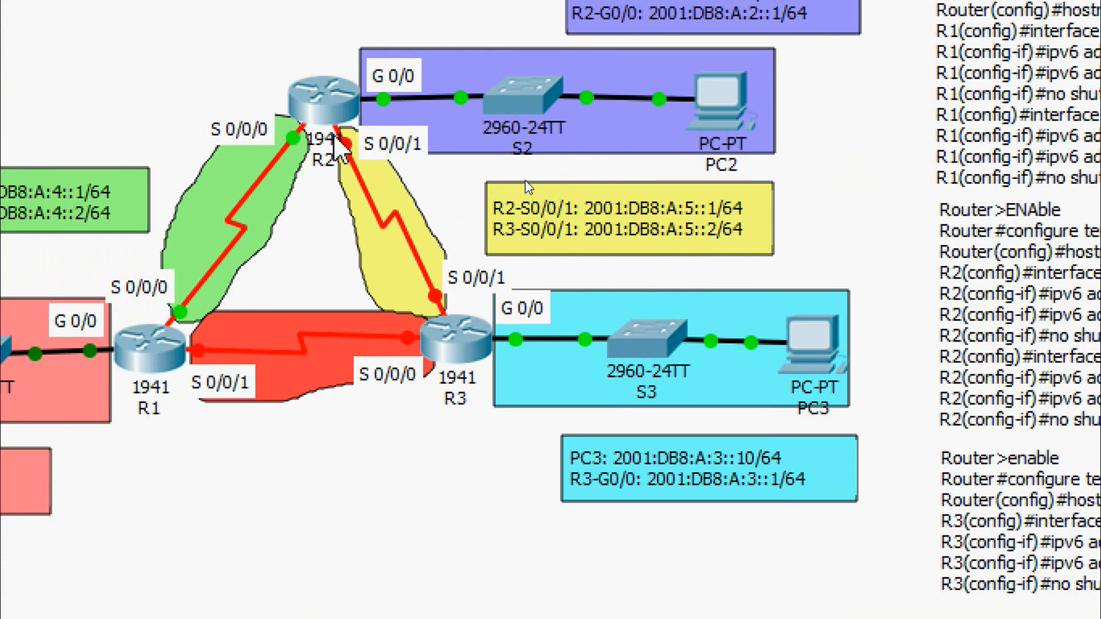
- Reopen R2's command line and enter global configuration mode
mouse_move(340, 142)
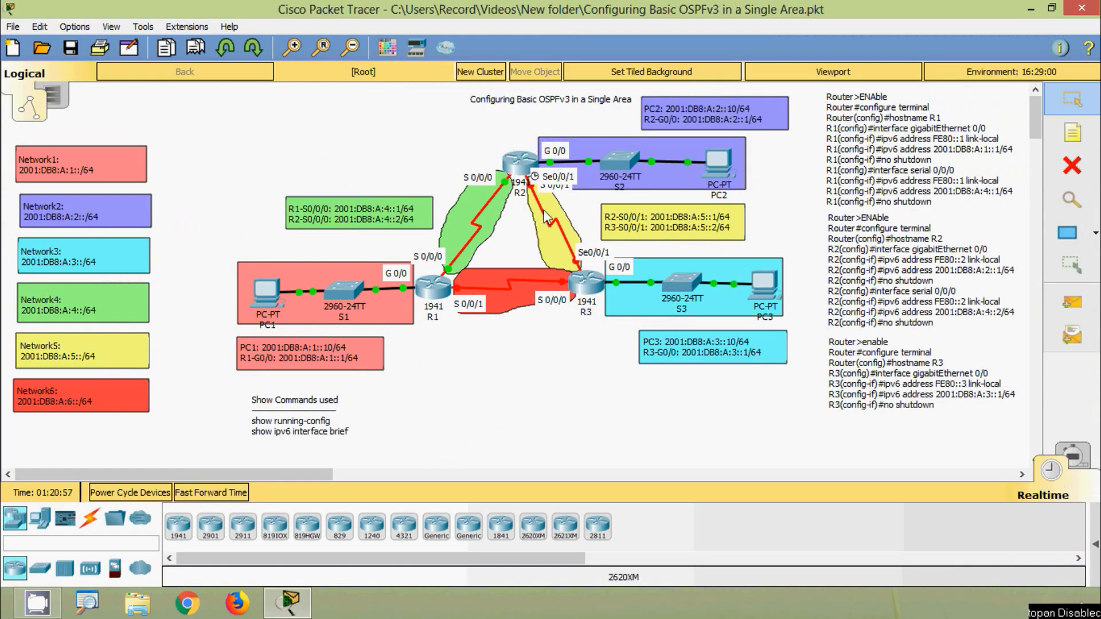
left_click(519, 163)
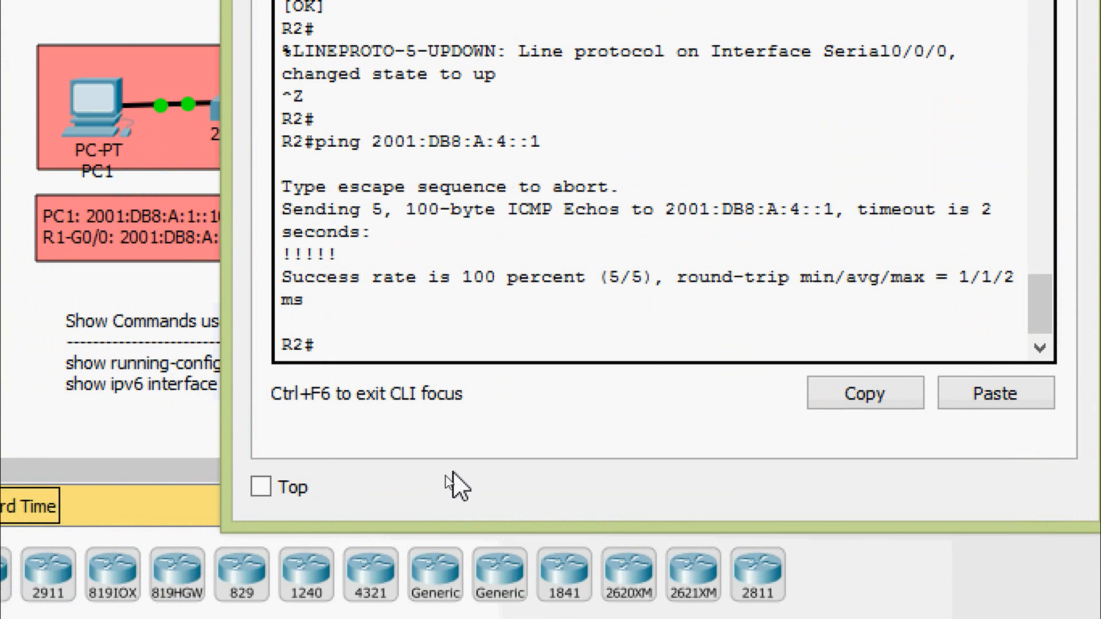
key("Return")
type("conf")
key("Tab")
type("t")
- Enter interface configuration mode for R2's Serial 0/0/1
key("Tab")
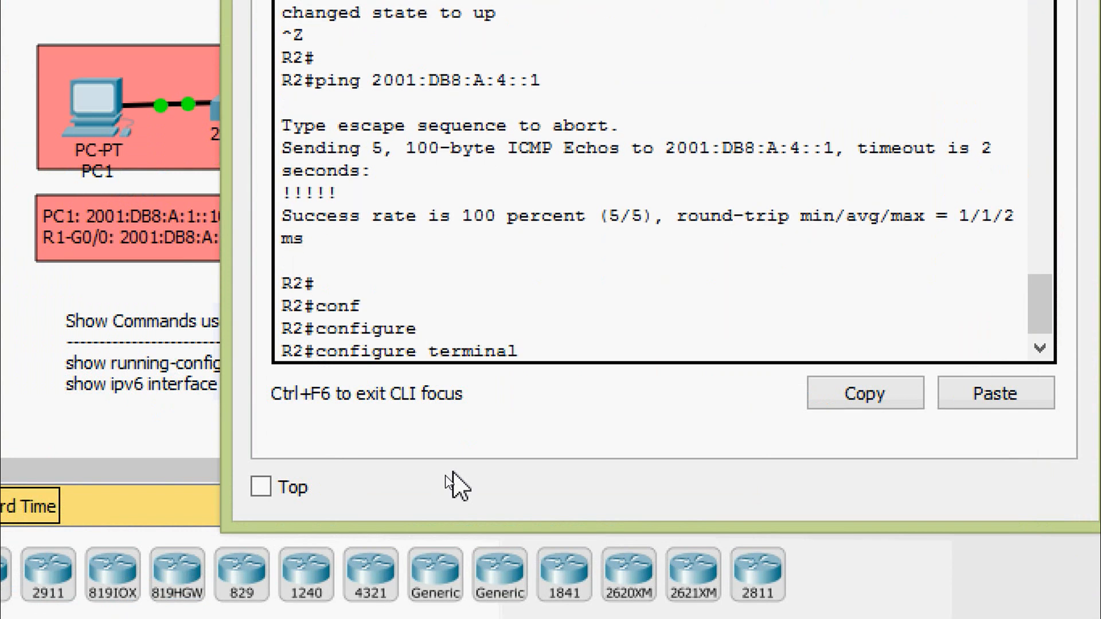
key("Return")
type("inter")
key("Tab")
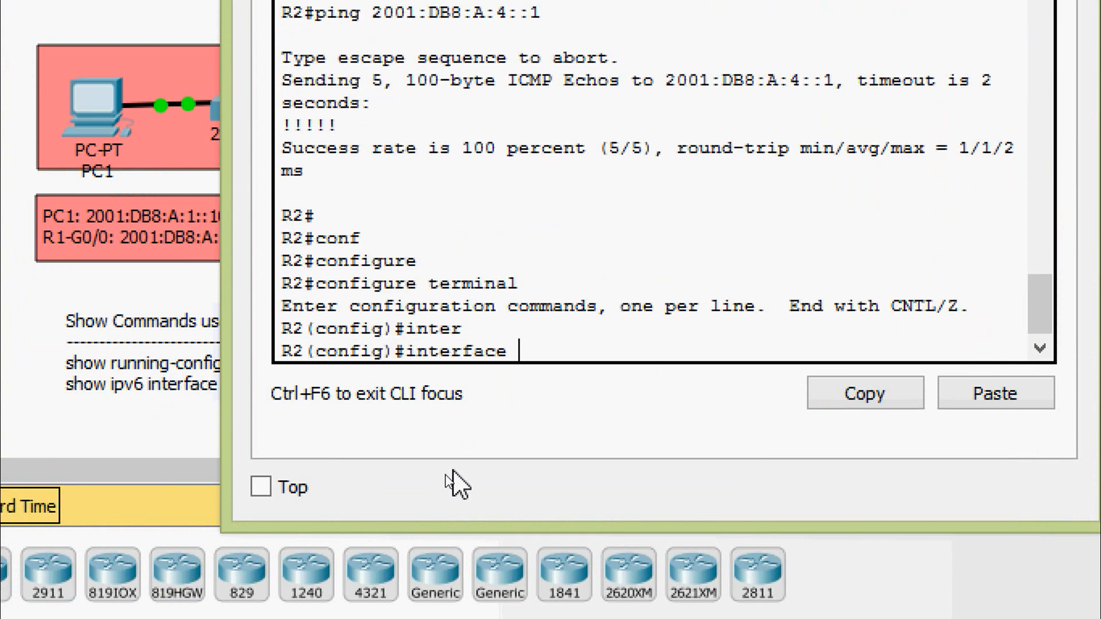
type("ser")
key("Tab")
type("0/0/1")
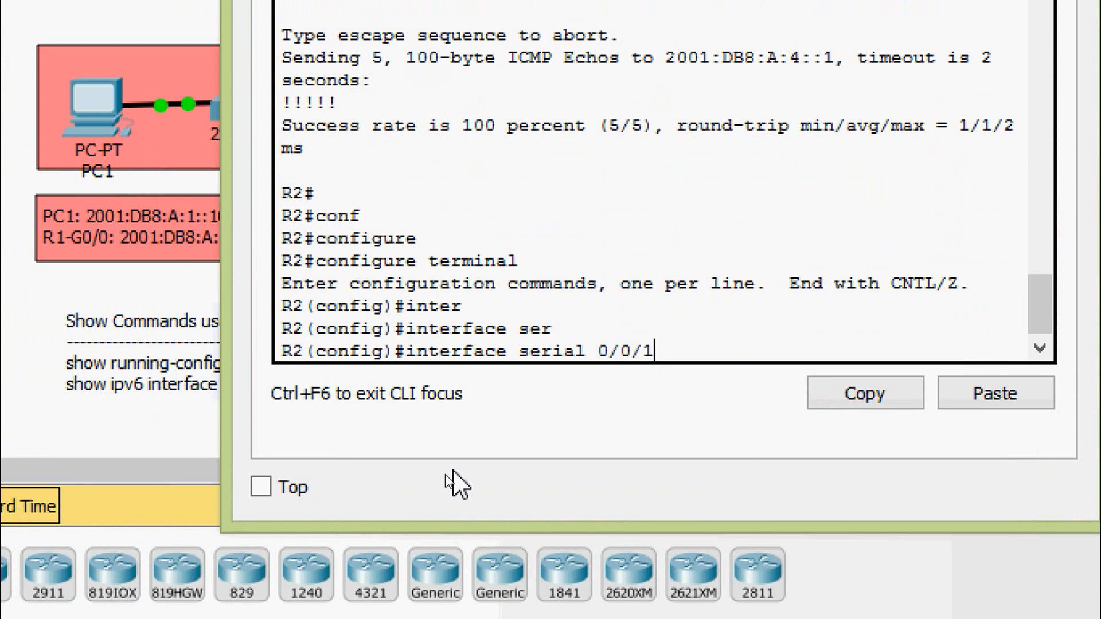
key("Return")
- Assign FE80::2 as the IPv6 link-local address of R2's Serial 0/0/1
type("ipv")
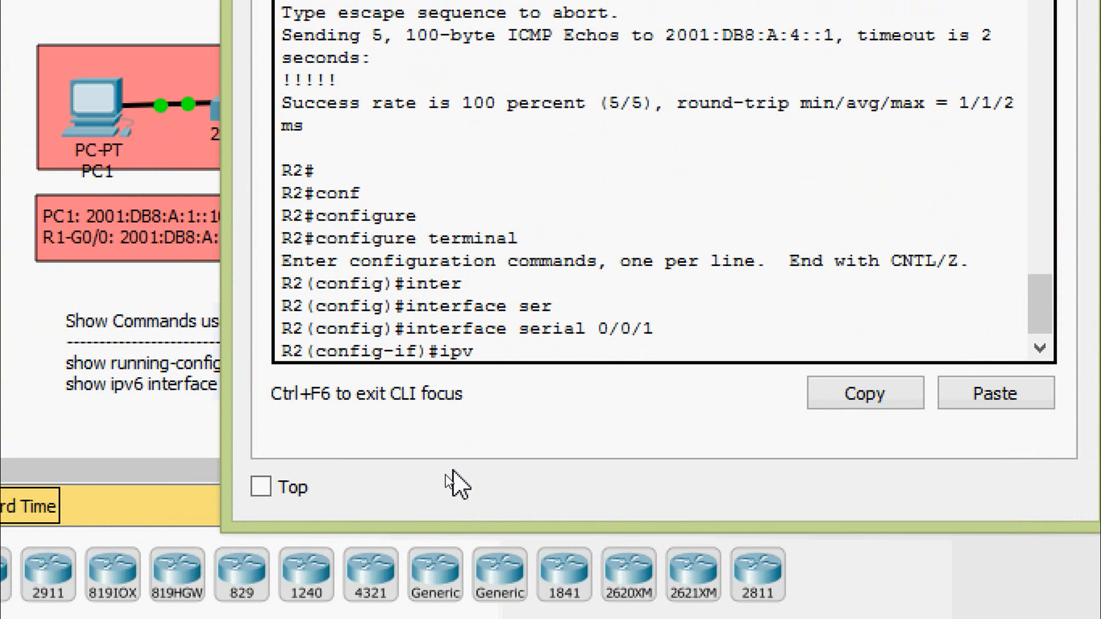
key("Tab")
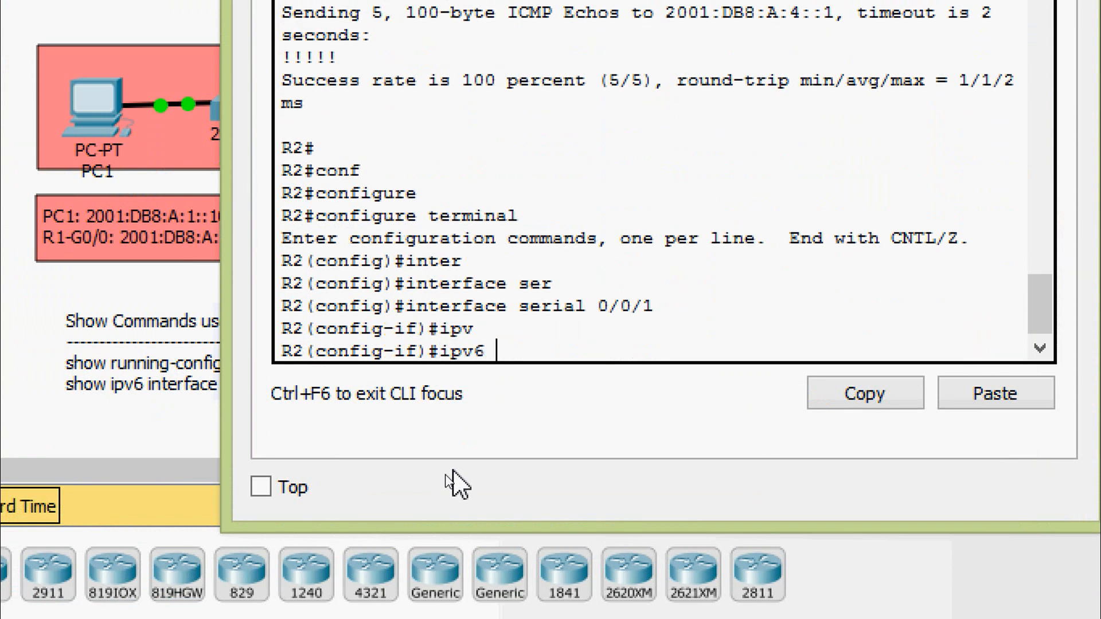
type("ad")
key("Tab")
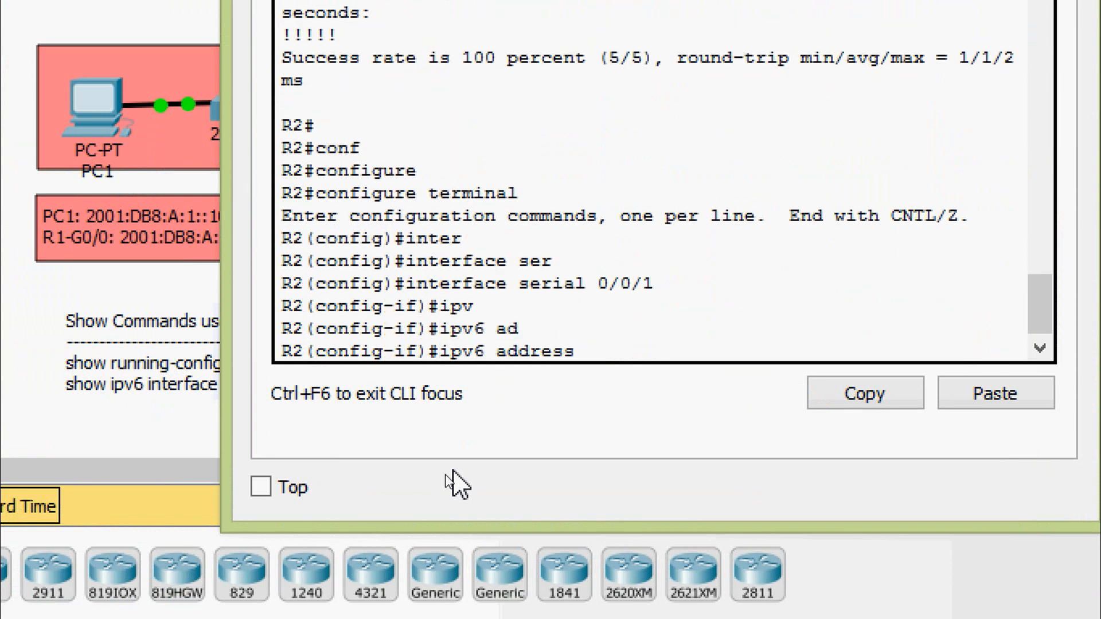
type("FE80::2 li")
key("Tab")
key("Return")
key("Return")
- Assign the IPv6 address 2001:DB8:A:5::1/64 to R2's Serial 0/0/1
type("ipv")
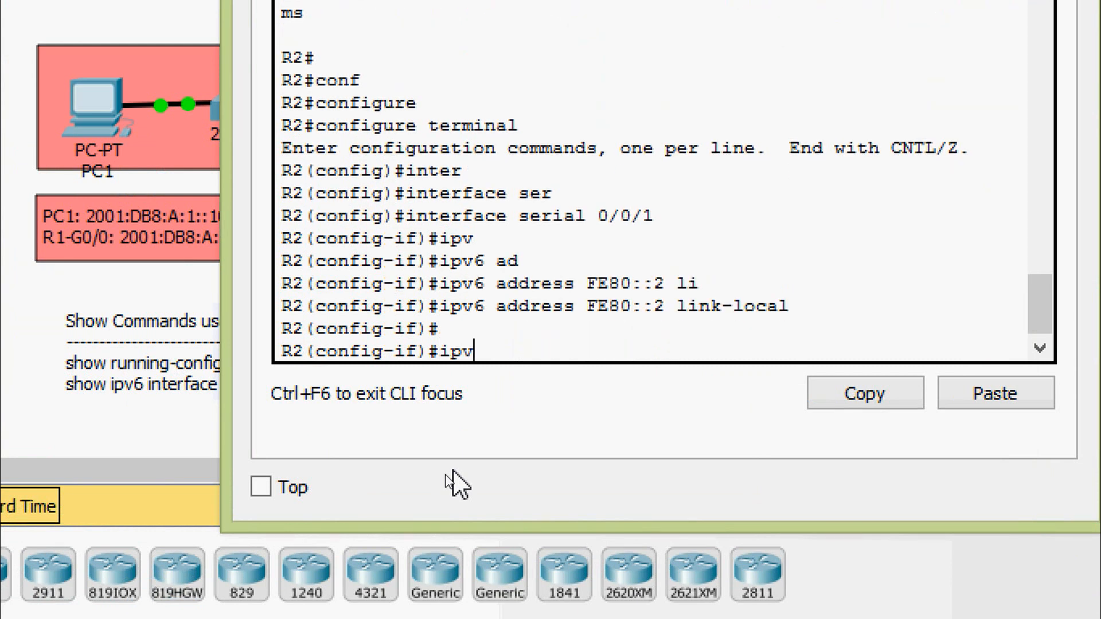
key("Tab")
type("ad")
key("Tab")
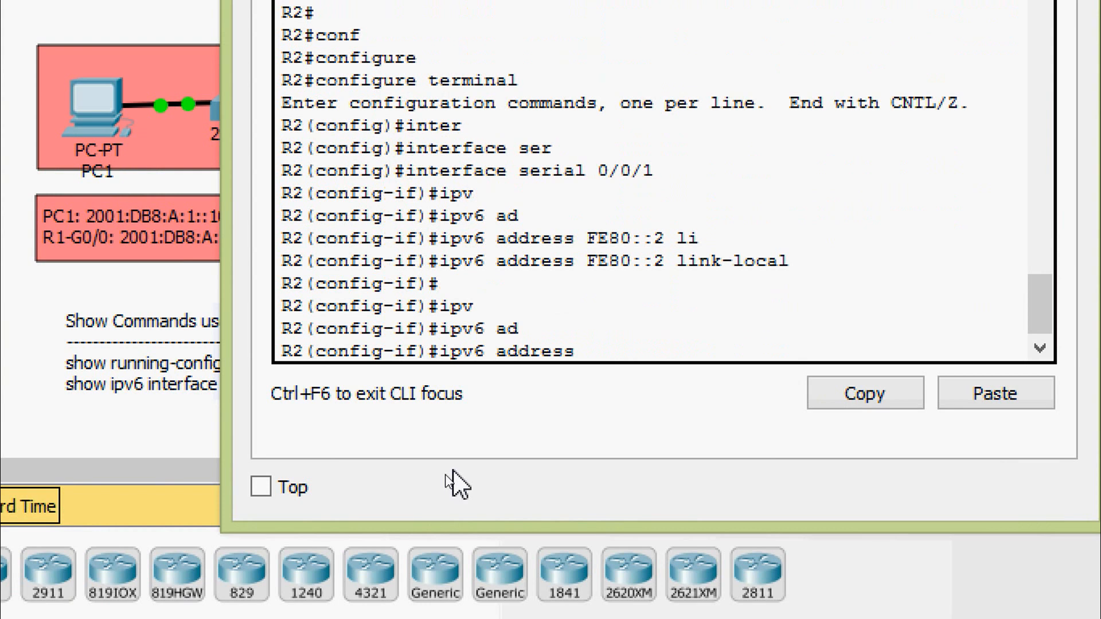
type("2001:DB8:")
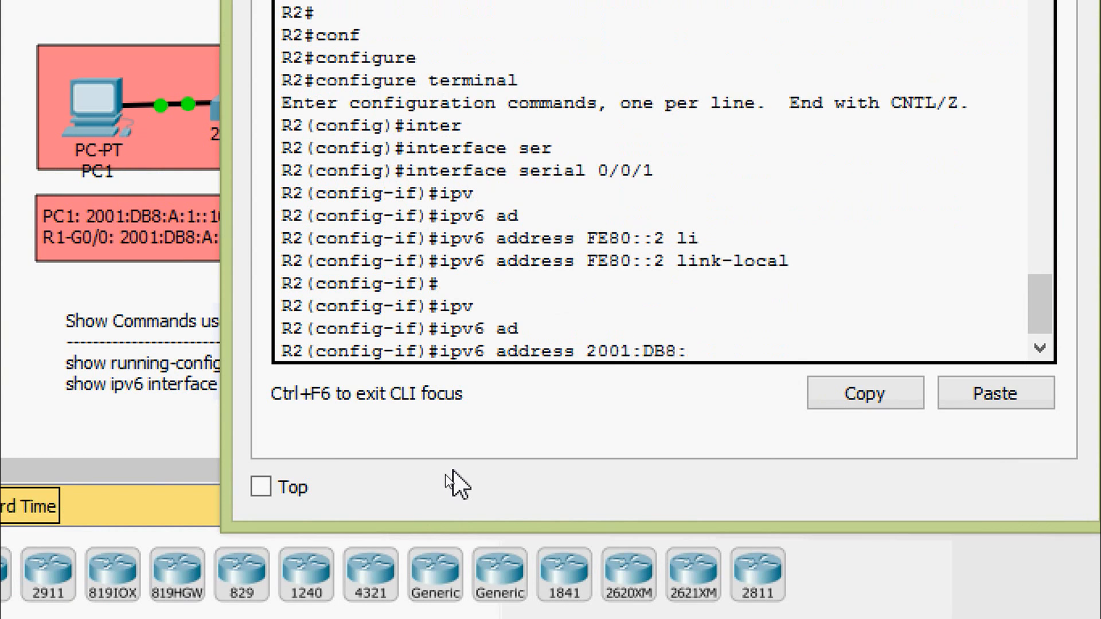
type("A:5::1/64")
key("Return")
- Enable R2's Serial 0/0/1 with no shutdown and return to privileged EXEC mode
type("no")
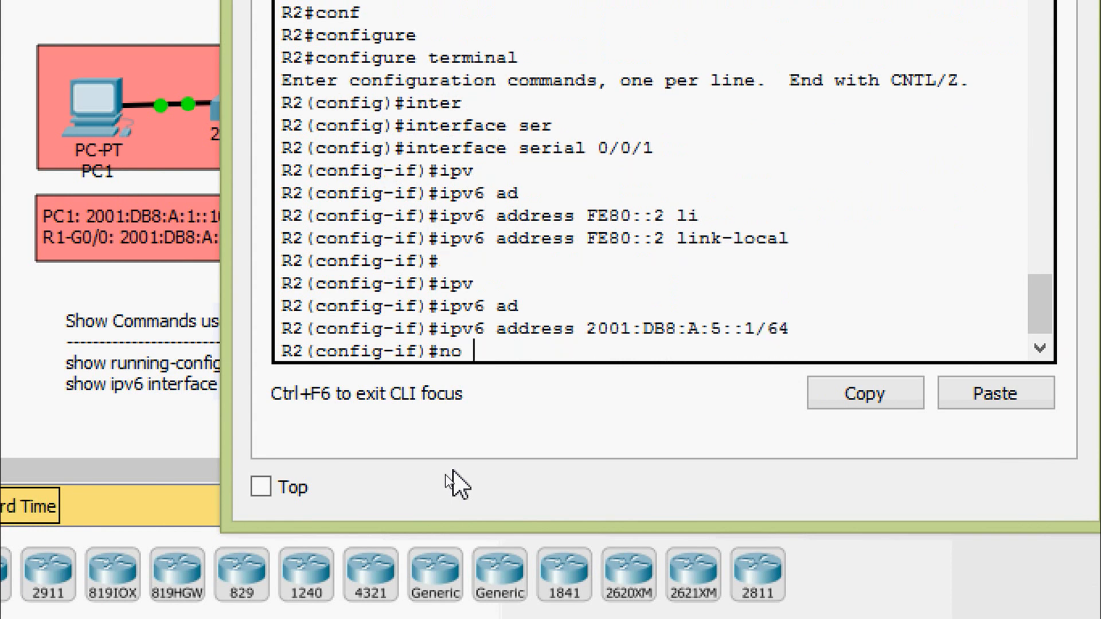
type(" sh")
key("Tab")
key("Return")
key("Return")
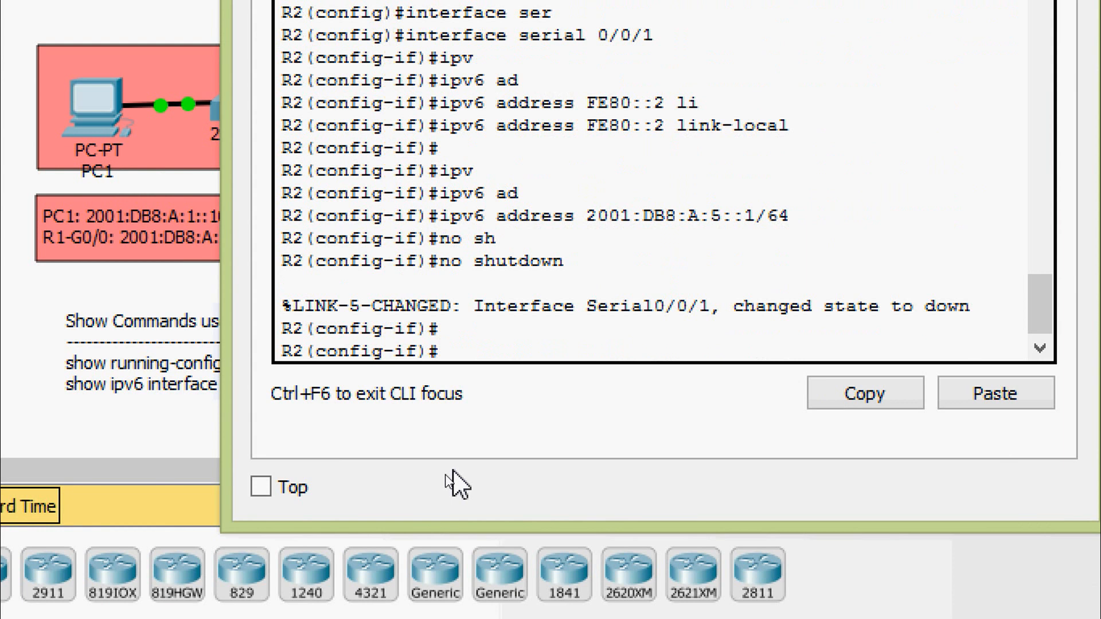
key("ctrl+z")
- Save R2's running-config to startup-config under the default destination filename and close R2's window
type("cop")
key("Tab")
type("r")
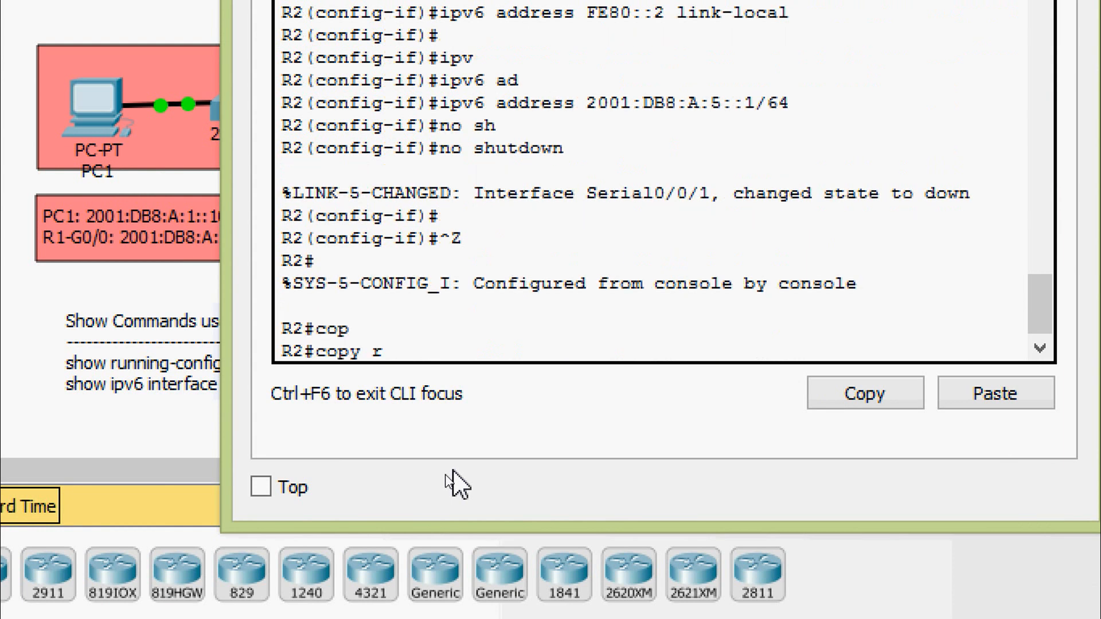
key("Tab")
type("st")
key("Tab")
key("Return")
key("Return")
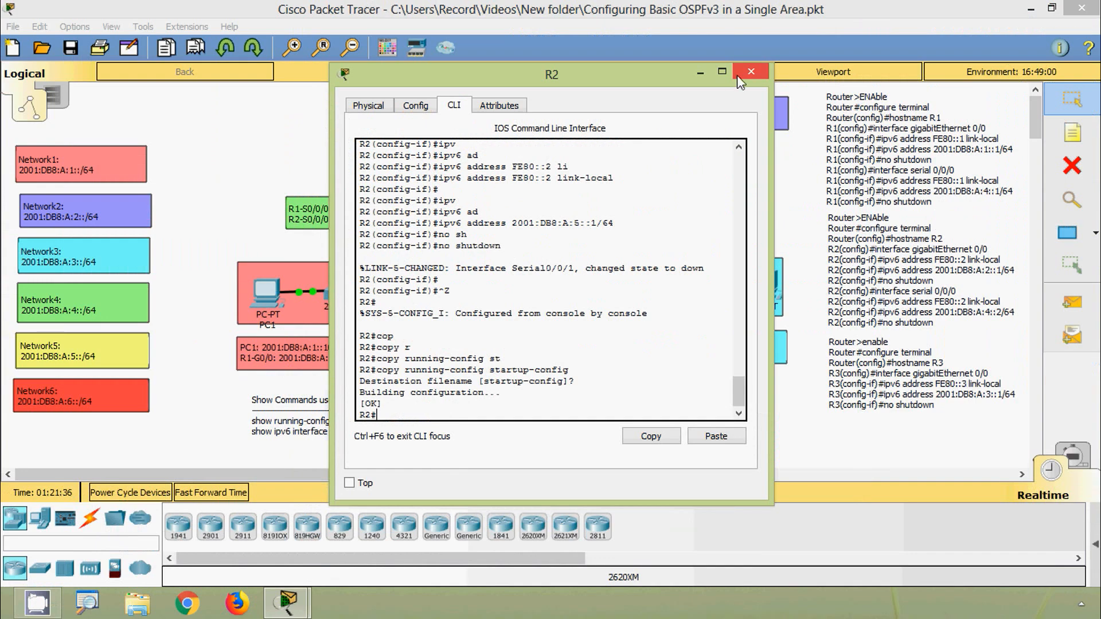
left_click(745, 72)
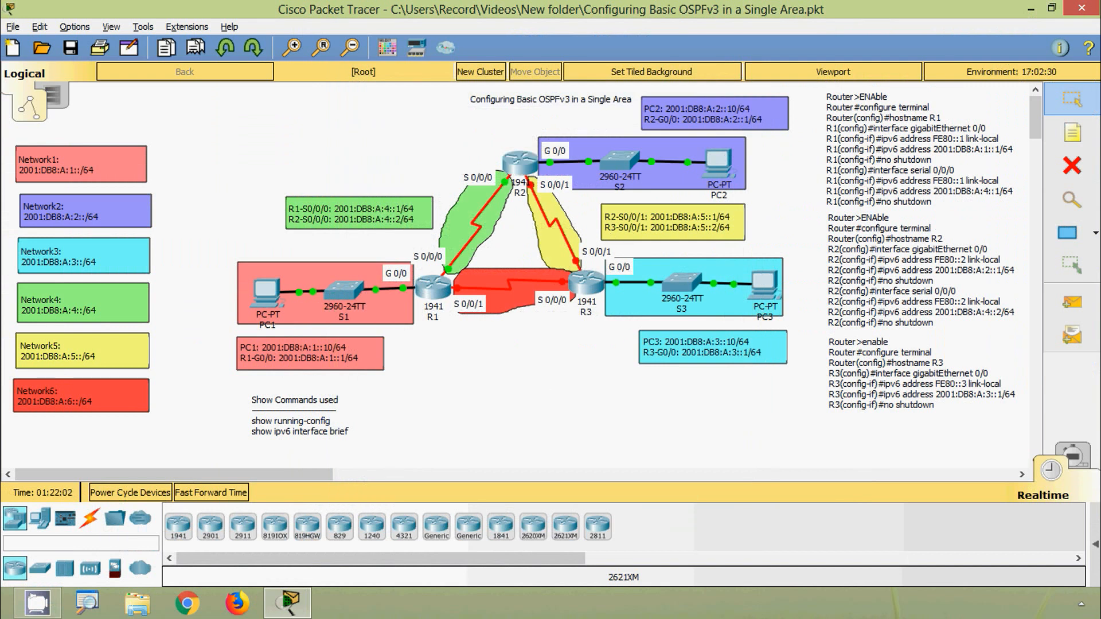
- Open R3's command line and enter global configuration mode through privileged EXEC mode
left_click(582, 284)
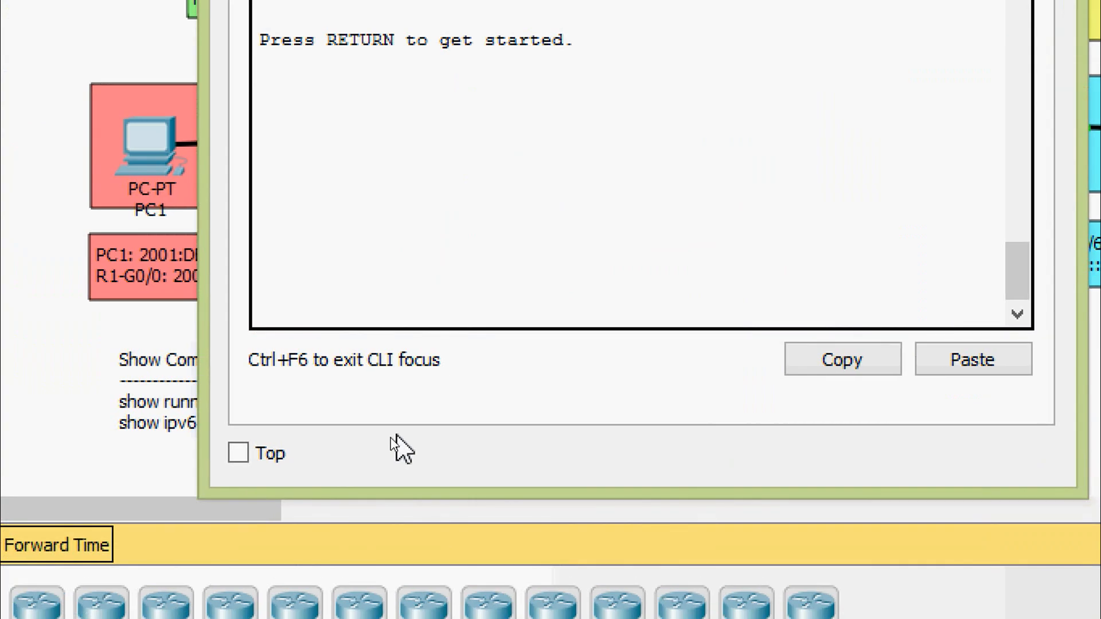
key("Return")
type("ena")
key("Tab")
key("Return")
type("conf")
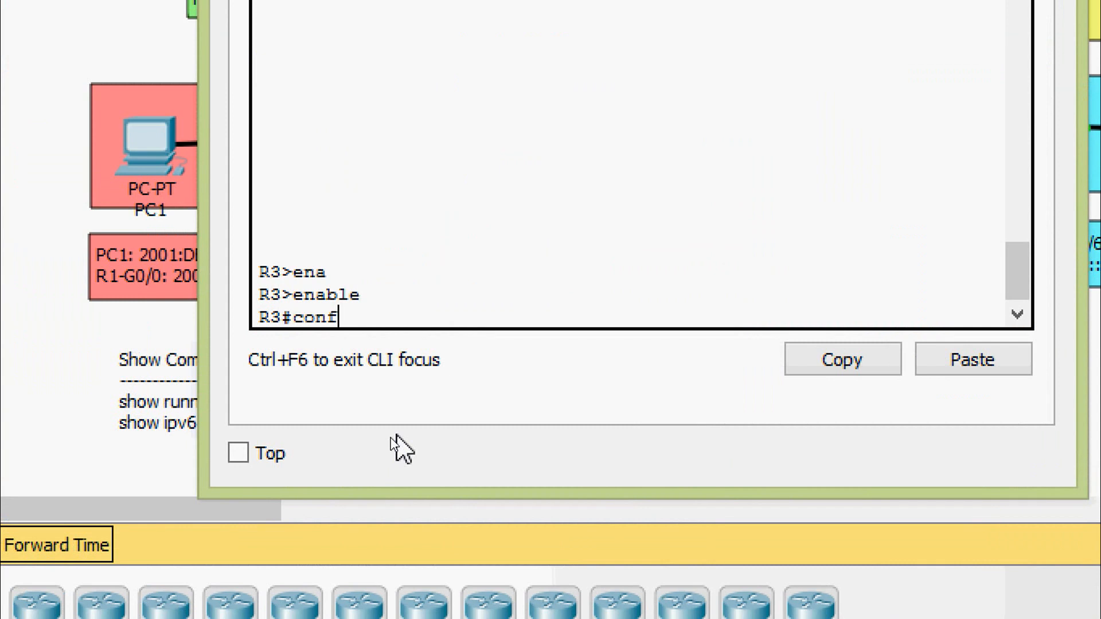
key("Tab")
type("t")
key("Tab")
key("Return")
- Enter interface configuration mode for R3's Serial 0/0/1
type("inter")
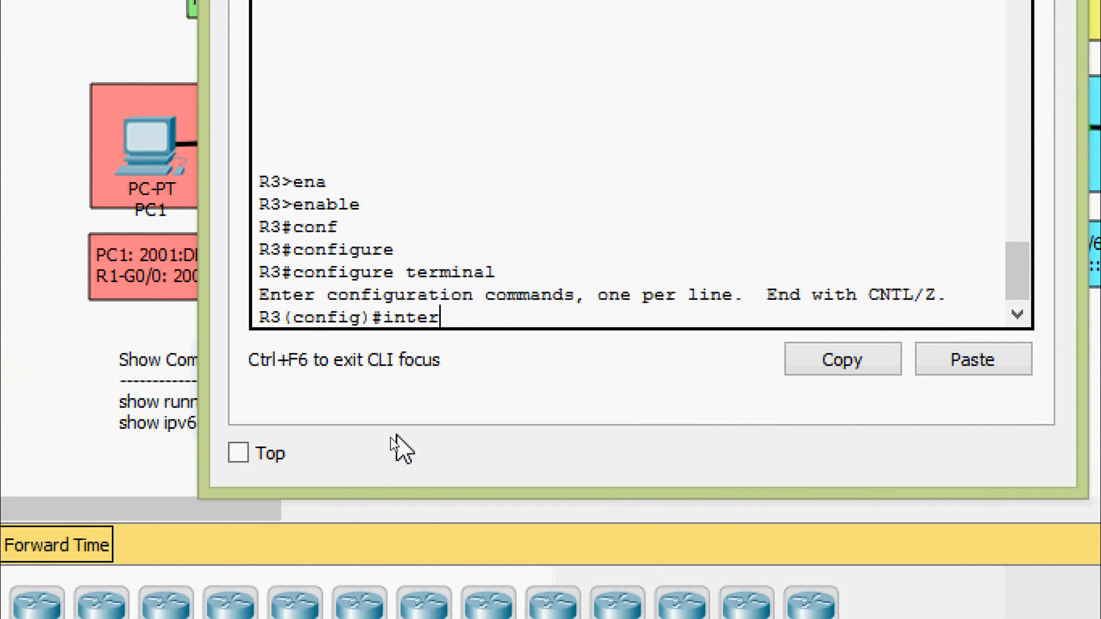
key("Tab")
type("sr")
key("Tab")
key("BackSpace")
type("er")
key("Tab")
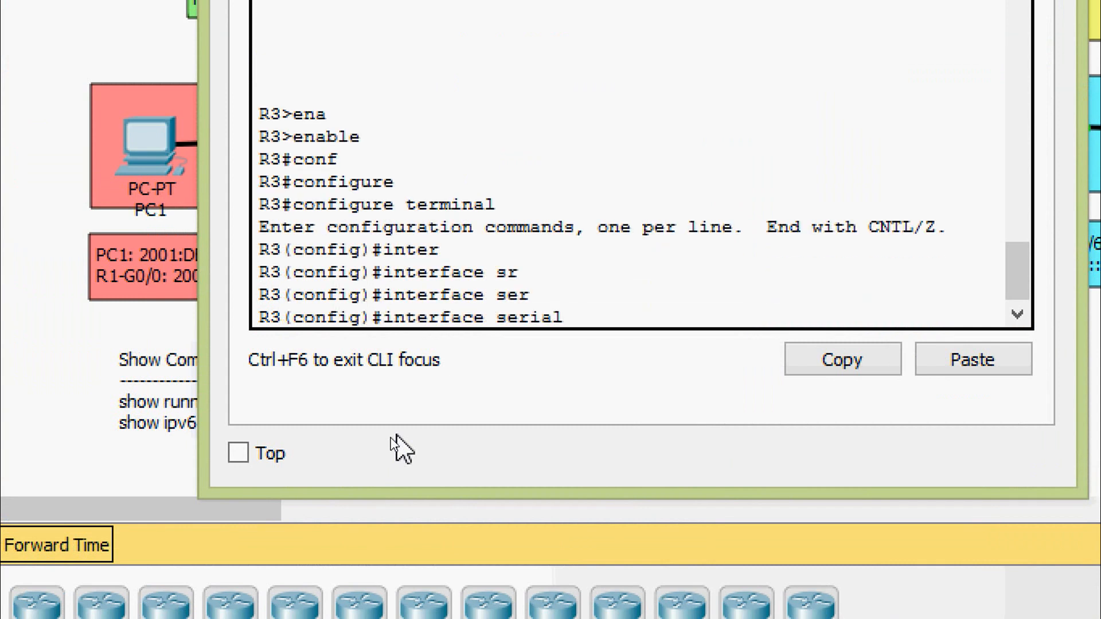
type("0/0/1")
key("Return")
- Assign the link-local IPv6 address FE80::3 to R3's Serial 0/0/1 interface
type("ip")
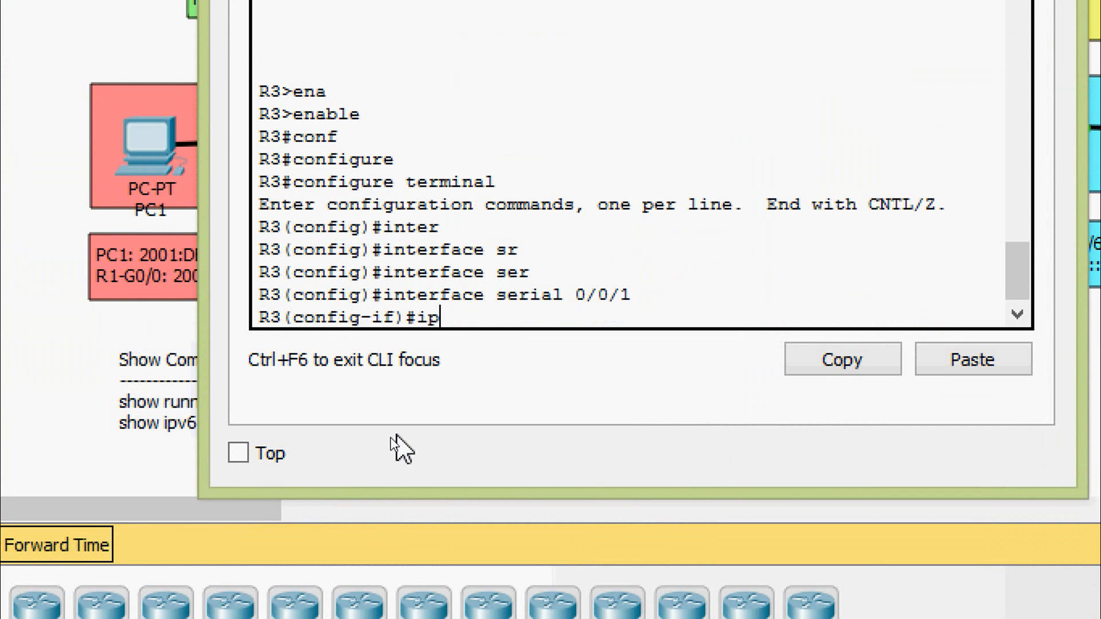
type("v")
key("Tab")
type("AD")
key("Tab")
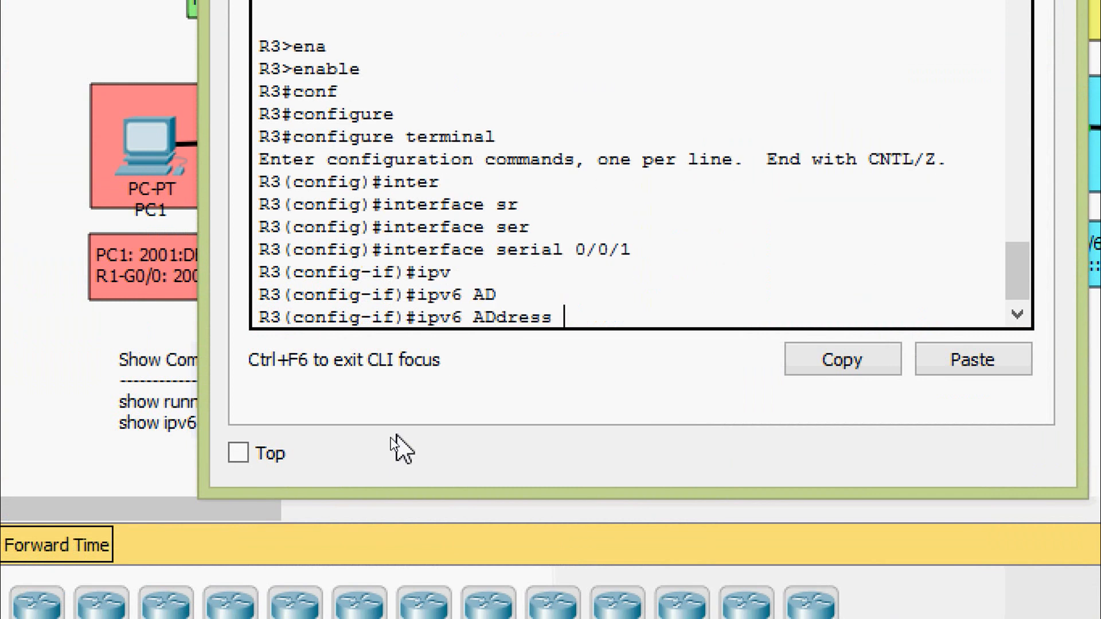
type("FE")
type("80")
type("::3")
type(" l")
key("Tab")
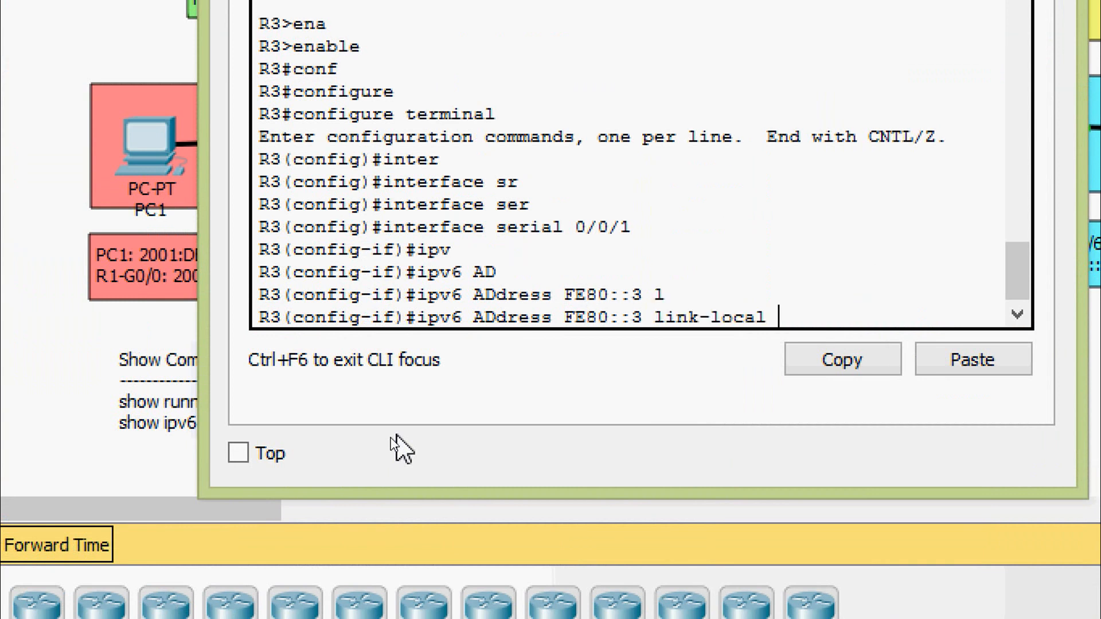
key("Return")
- Assign the global IPv6 address 2001:DB8:A:5::2/64 to R3's Serial 0/0/1 interface
type("ipv")
key("Tab")
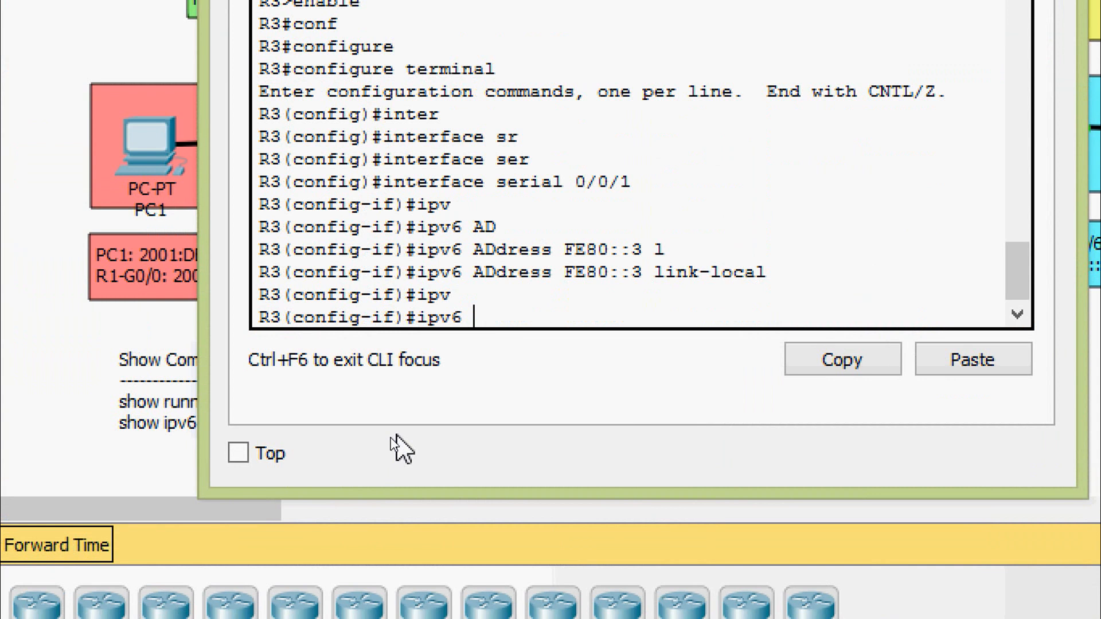
type("ad")
key("Tab")
type("20")
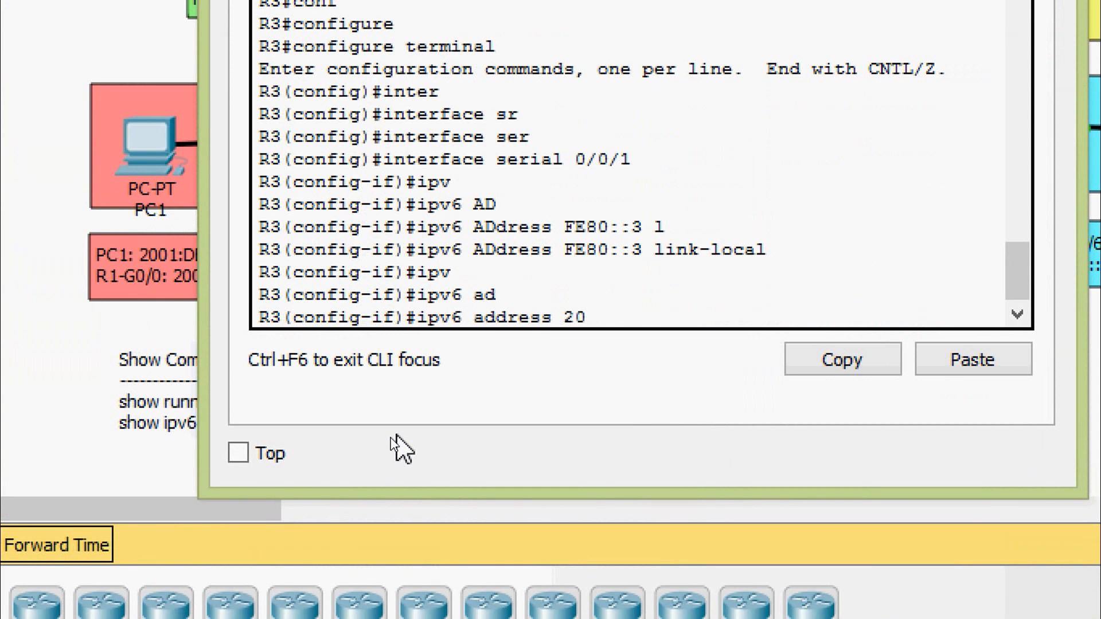
type("01:DB8:A:")
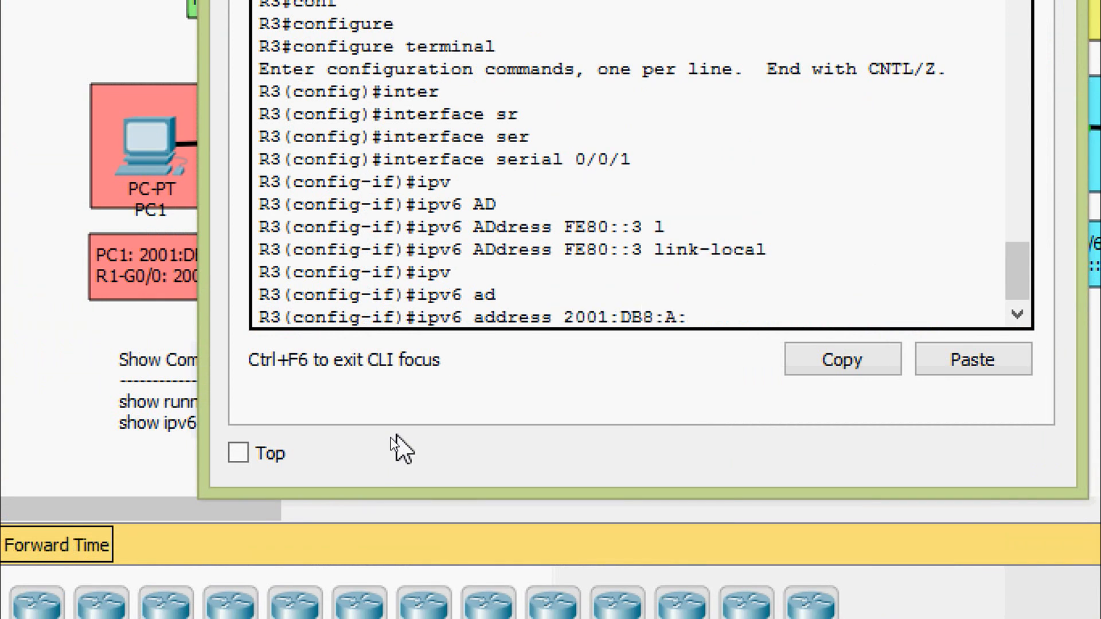
type("5::2/64")
key("Return")
- Enable R3's Serial 0/0/1 with no shutdown and return to privileged EXEC mode
type("no sh")
key("Tab")
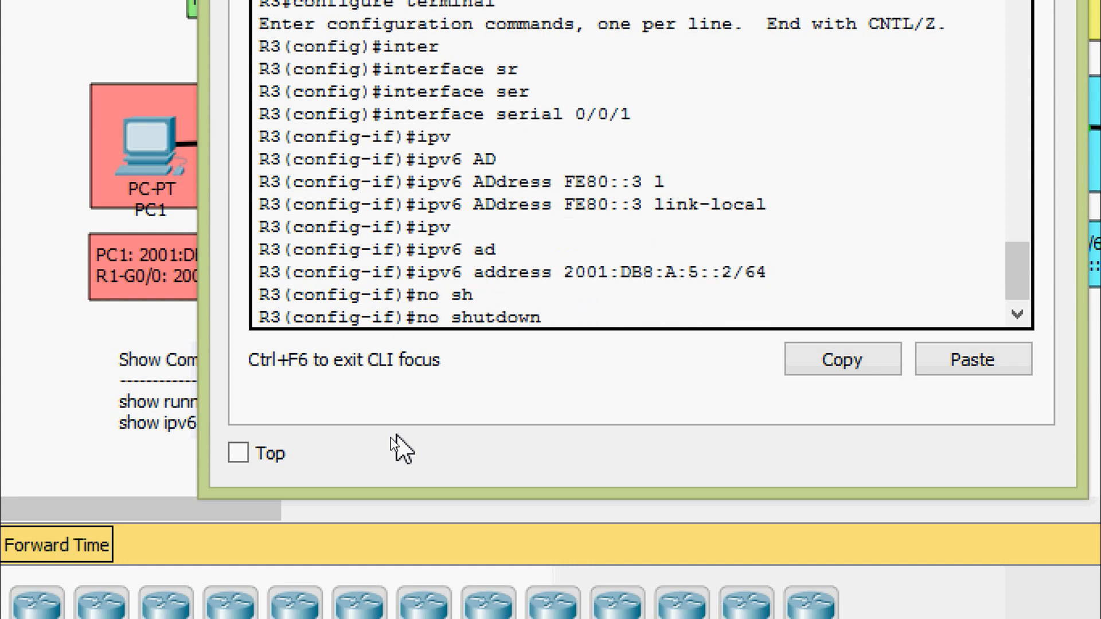
key("Return")
key("ctrl+z")
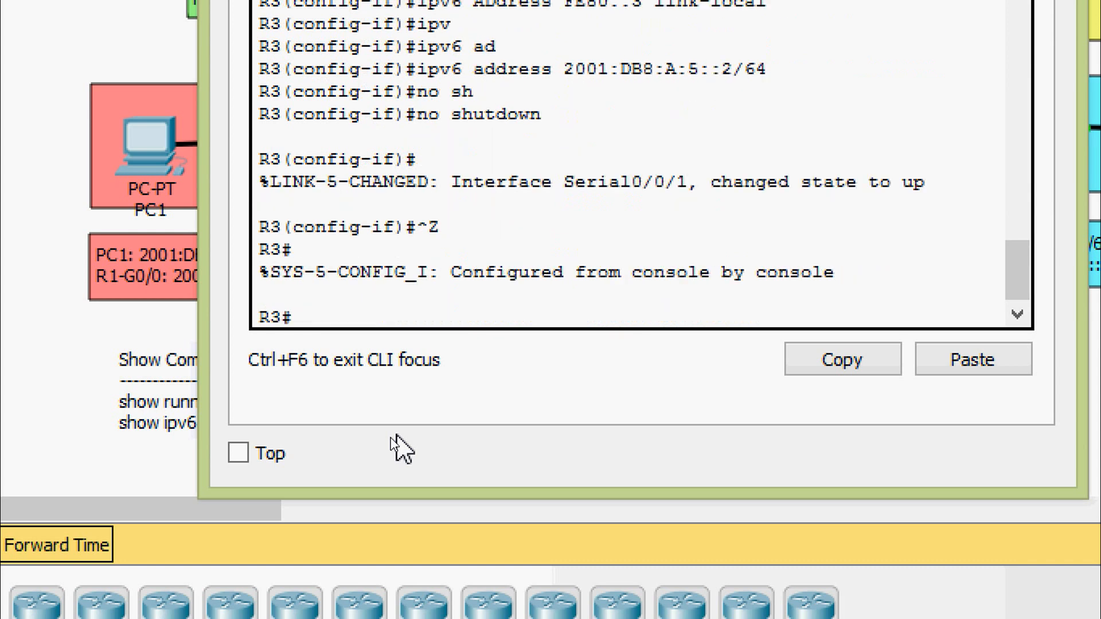
- Save R3's running-config to startup-config under the default destination filename and minimize R3's window
type("cop")
key("Tab")
type("r")
key("Tab")
type("st")
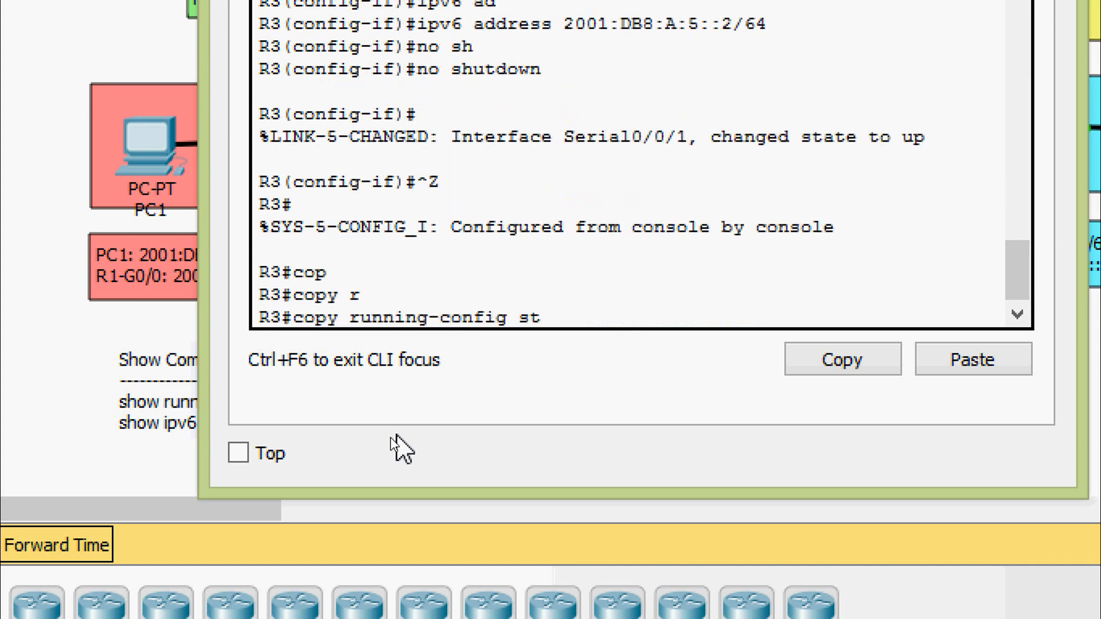
key("Tab")
key("Return")
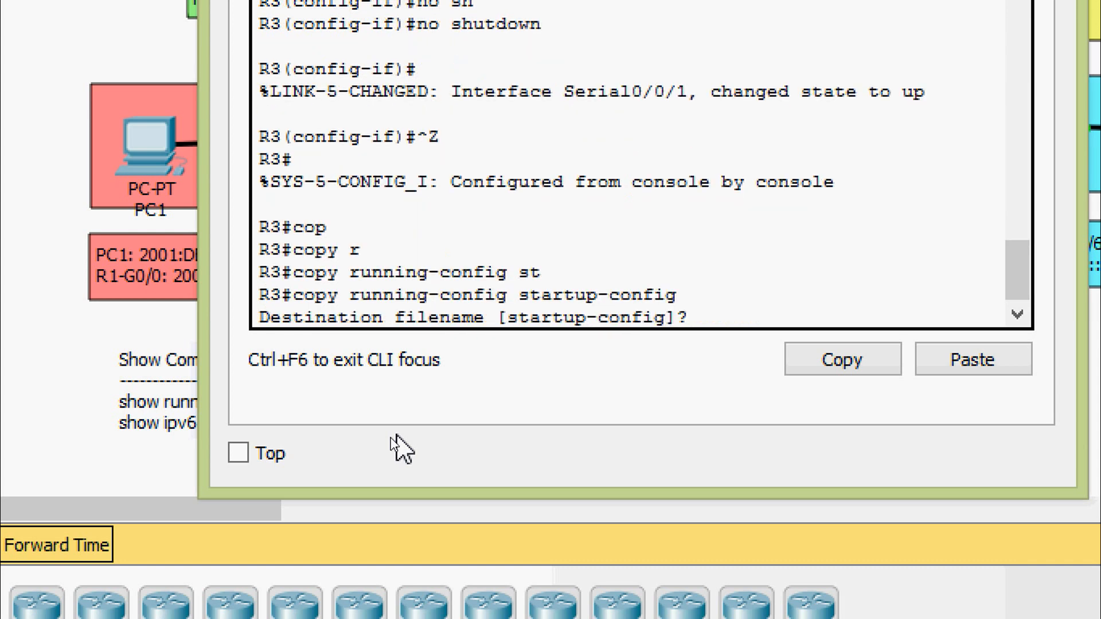
key("Return")
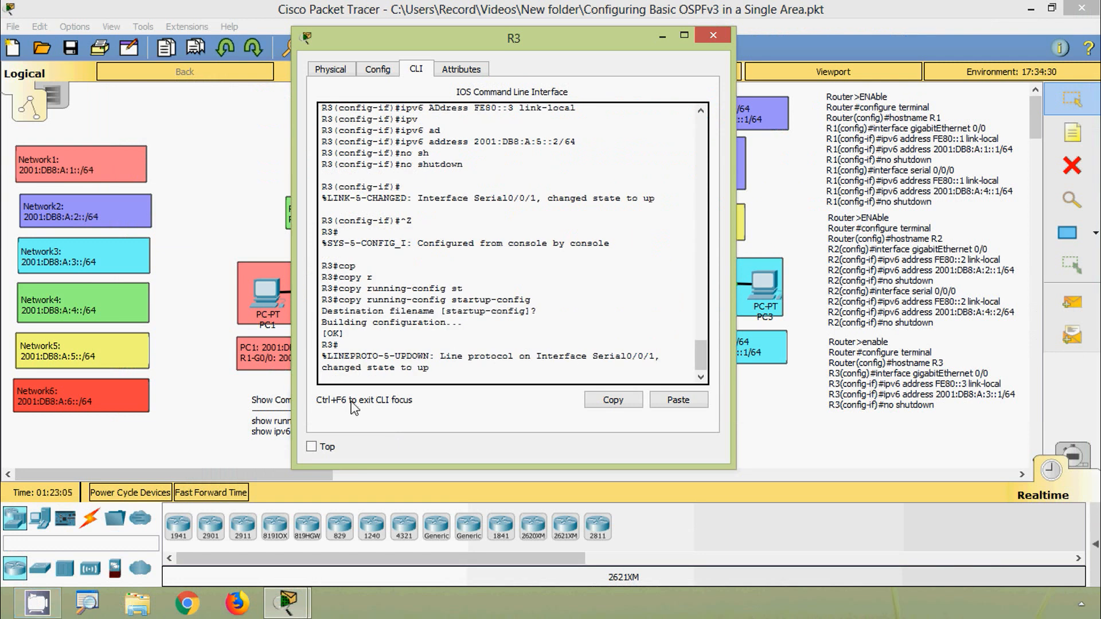
left_click(663, 36)
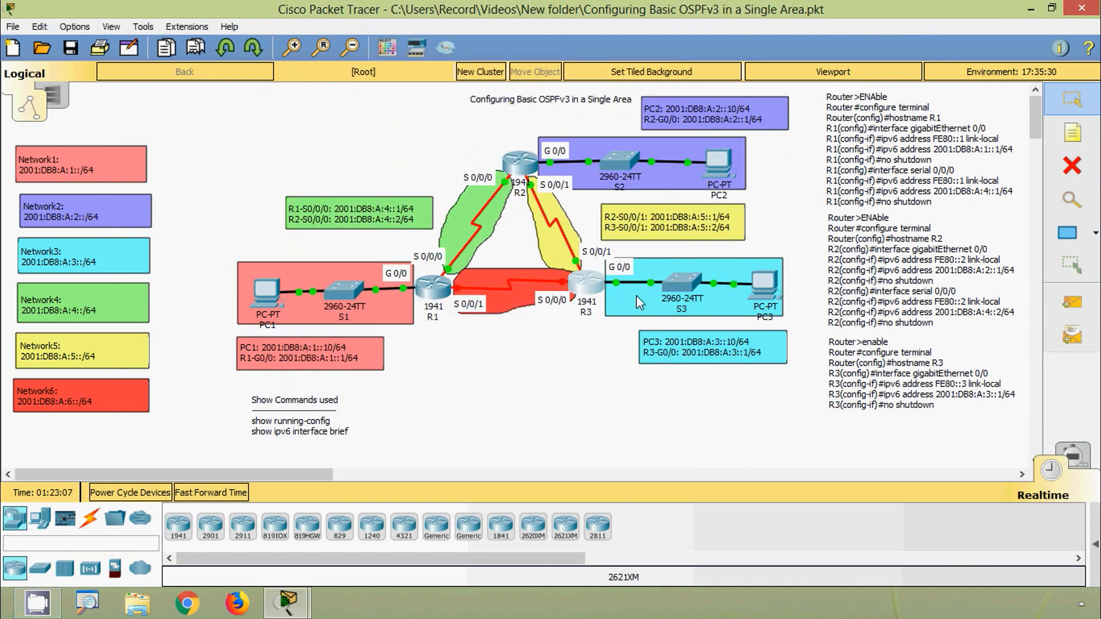
- Ping R2's Serial 0/0/1 address 2001:DB8:A:5::1 from R3's command line and close R3's window
left_click(589, 291)
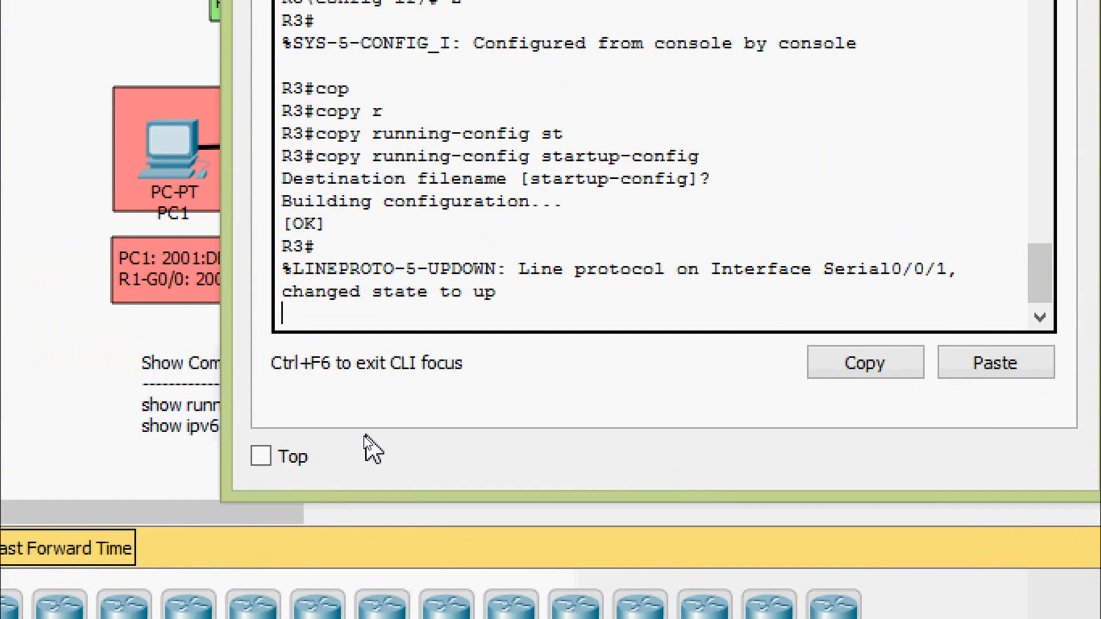
key("ctrl+z")
key("Return")
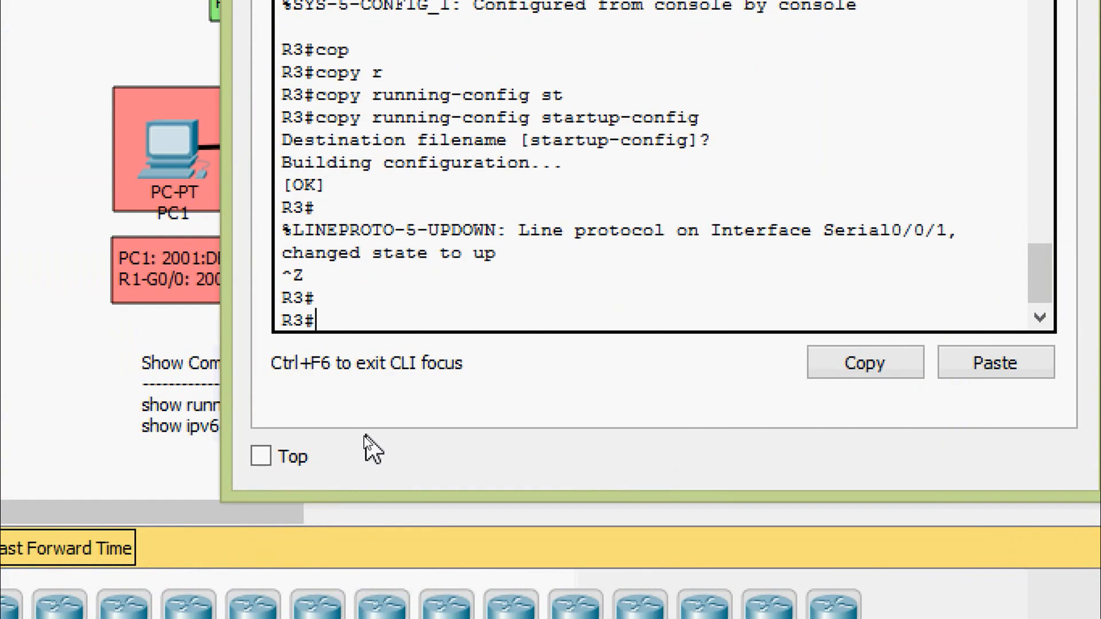
type("ping 2001:")
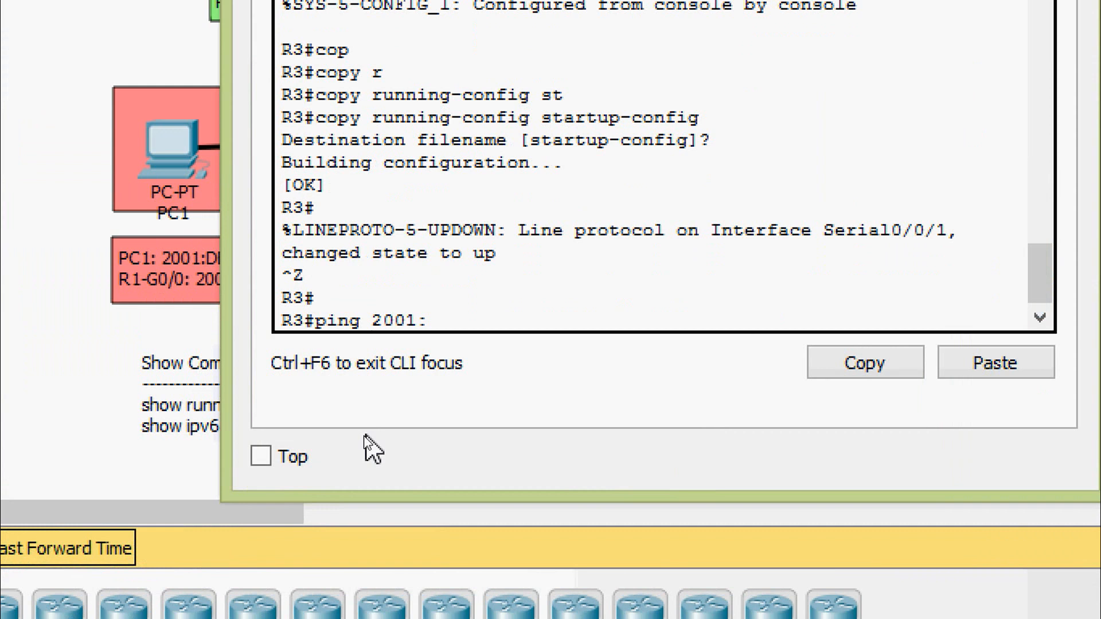
type("DB8:A:5")
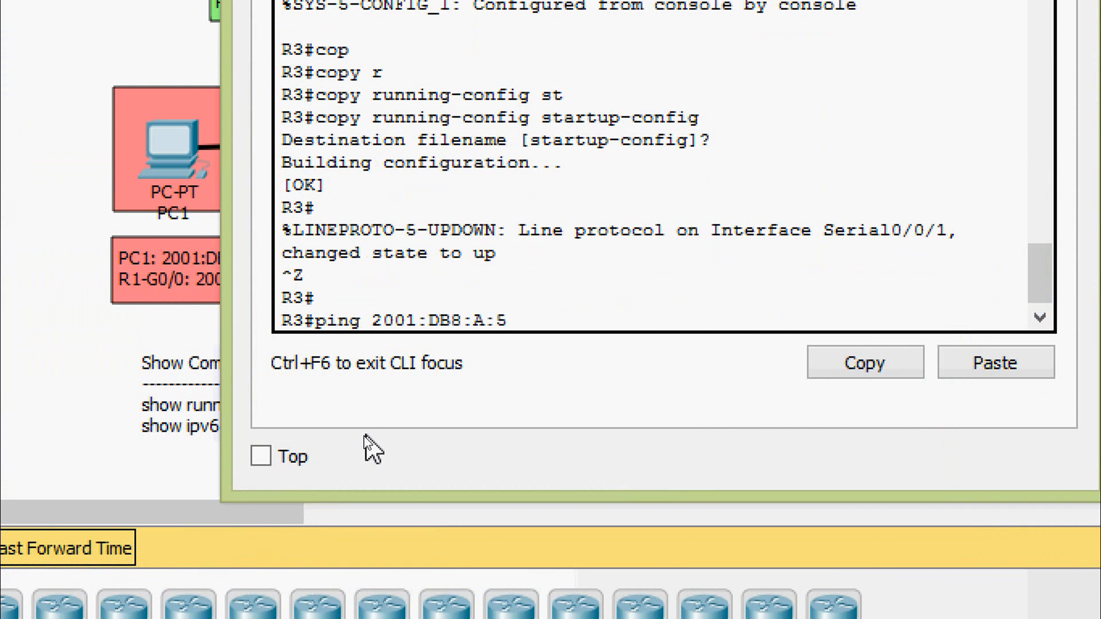
type("::1")
key("Return")
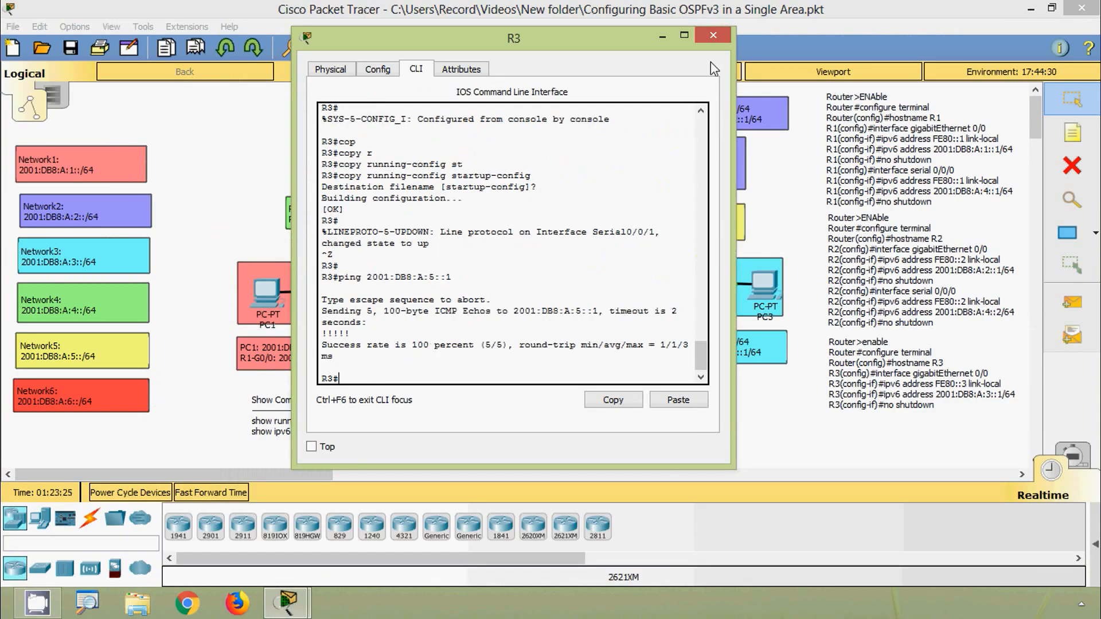
left_click(713, 36)
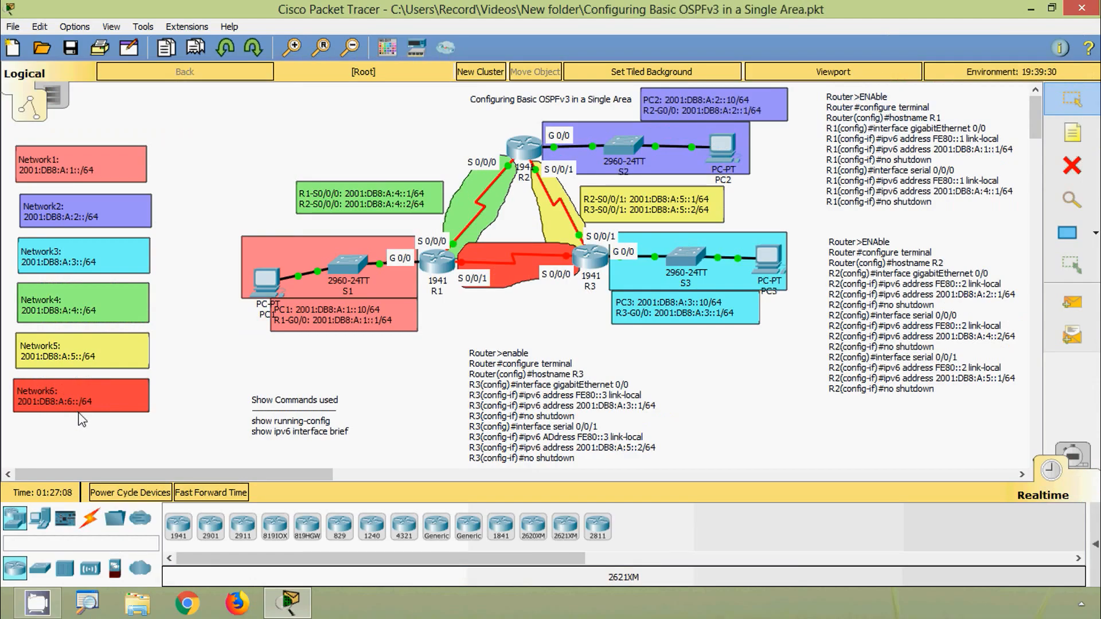
- Reopen R3's command line and enter global configuration mode
scroll(439, 367, "right", 2)
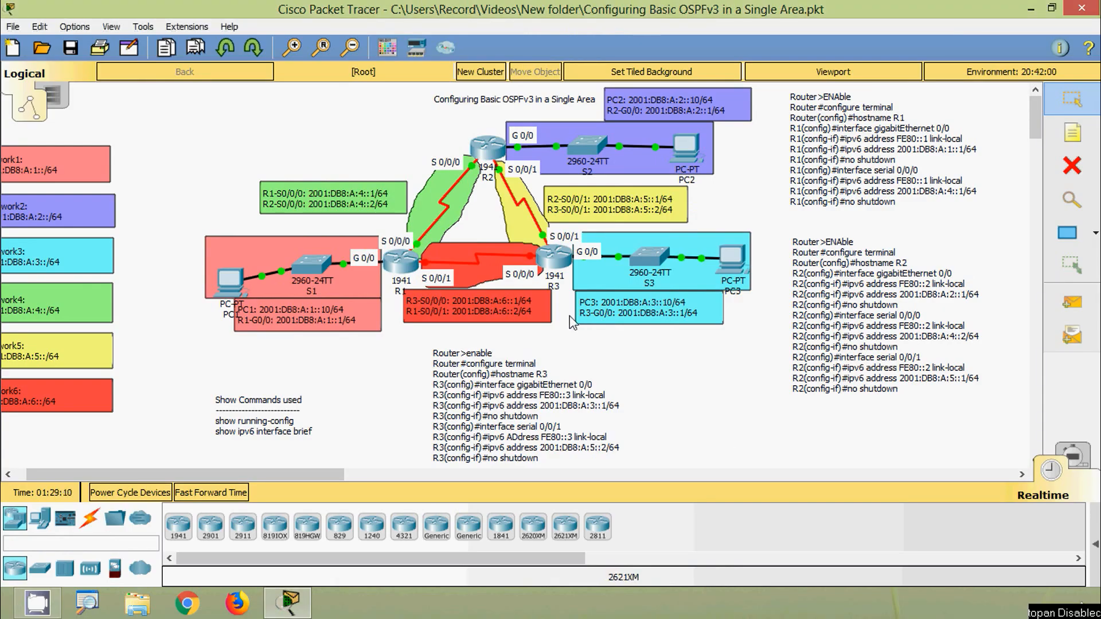
left_click(550, 270)
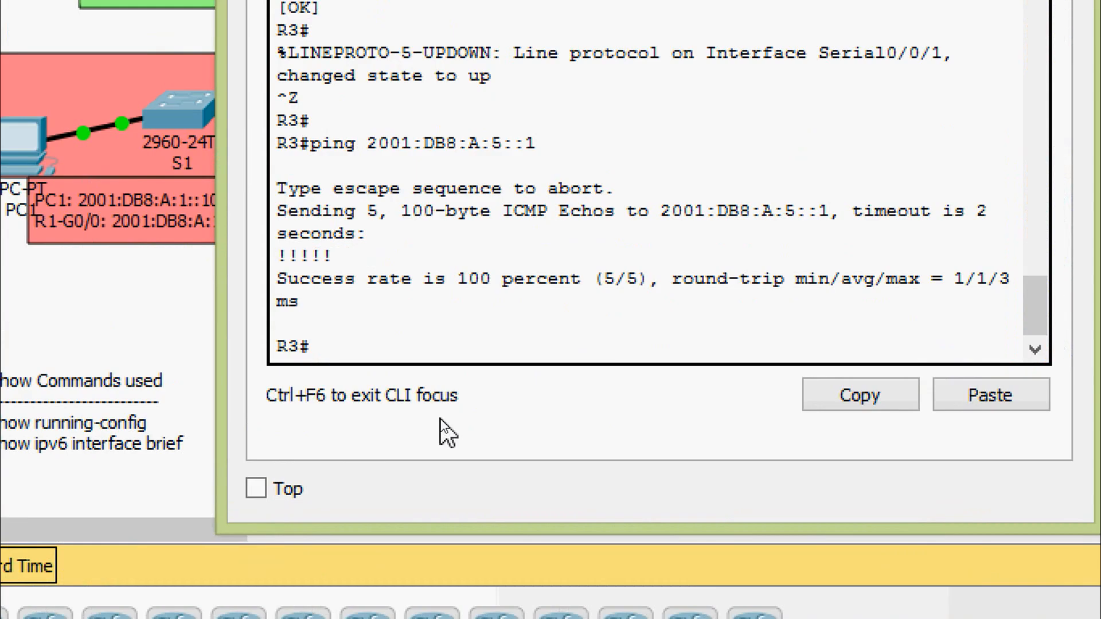
type("conf")
key("Tab")
type("t")
- Enter interface configuration mode for R3's Serial 0/0/0
key("Tab")
key("Return")
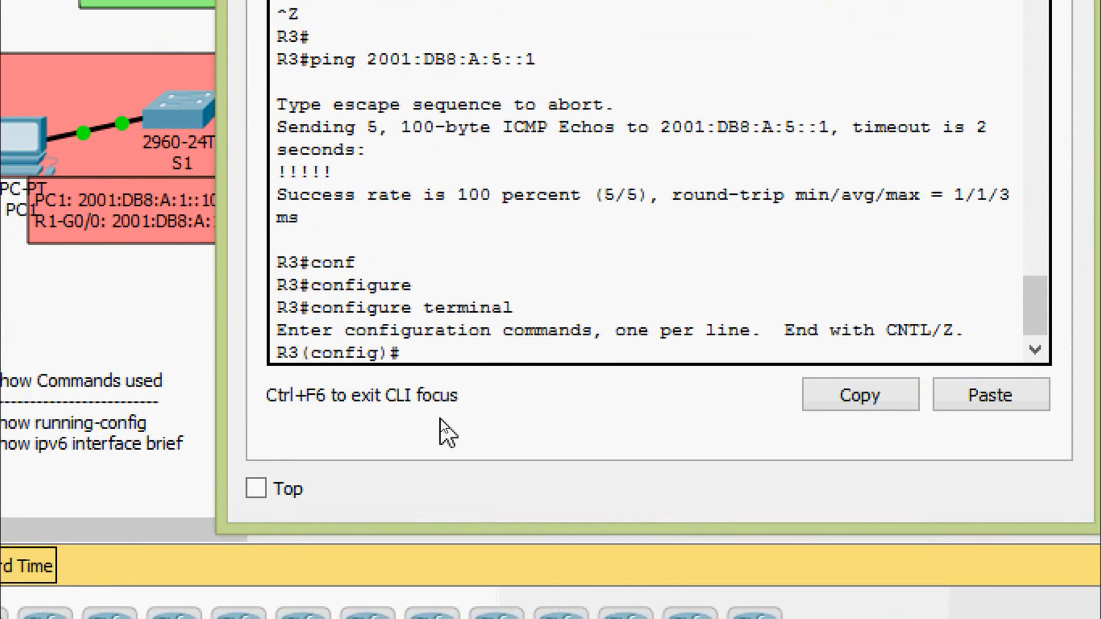
type("inter")
key("Tab")
type("ser")
key("Tab")
type("0")
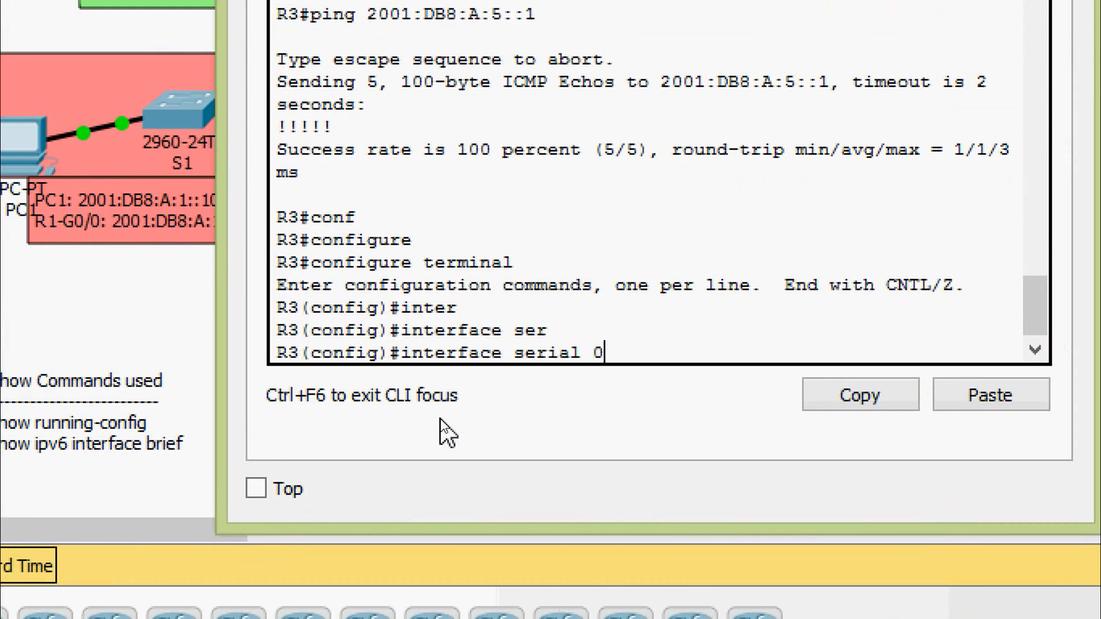
type("/0/0/")
key("Return")
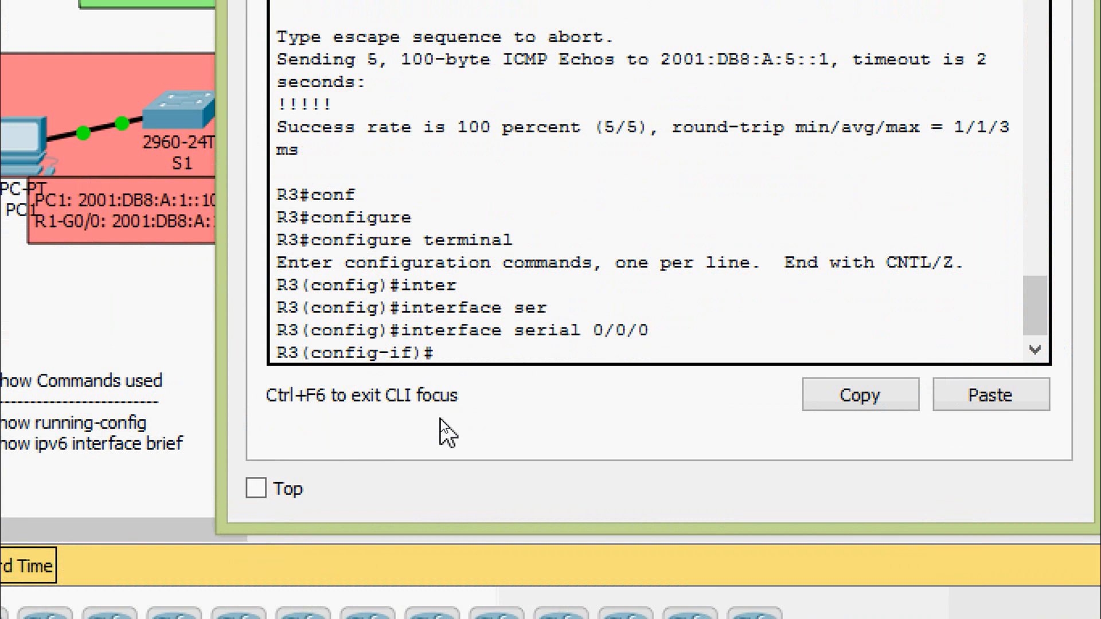
- Assign the link-local IPv6 address FE80::3 to R3's Serial 0/0/0 interface
type("no")
key("BackSpace")
key("BackSpace")
key("BackSpace")
type("ipv")
key("Tab")
type("AD")
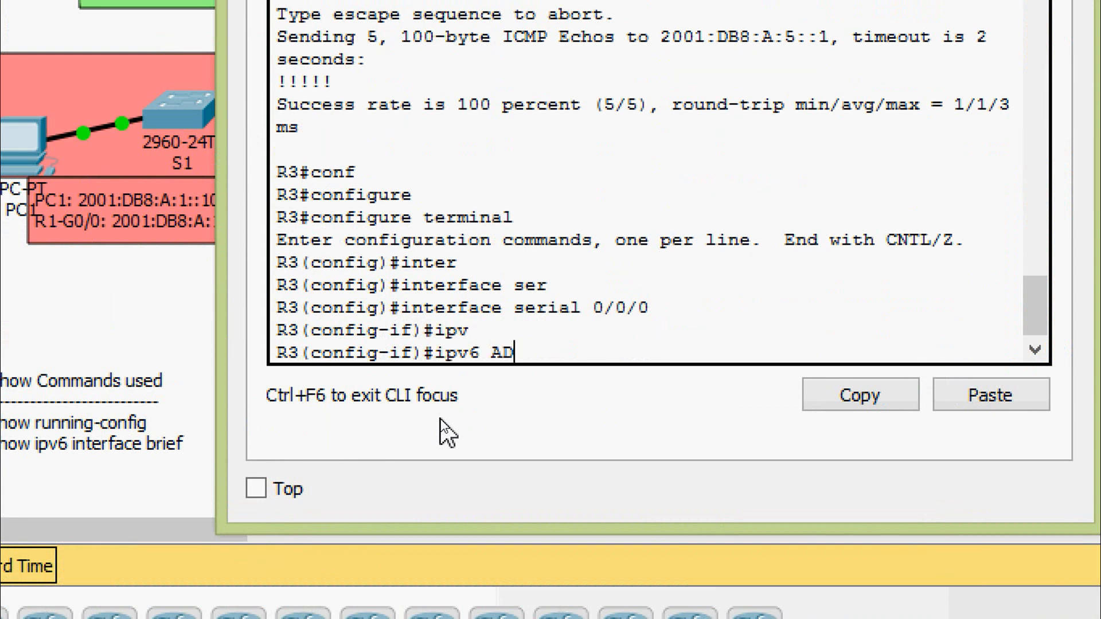
key("Tab")
type("FE")
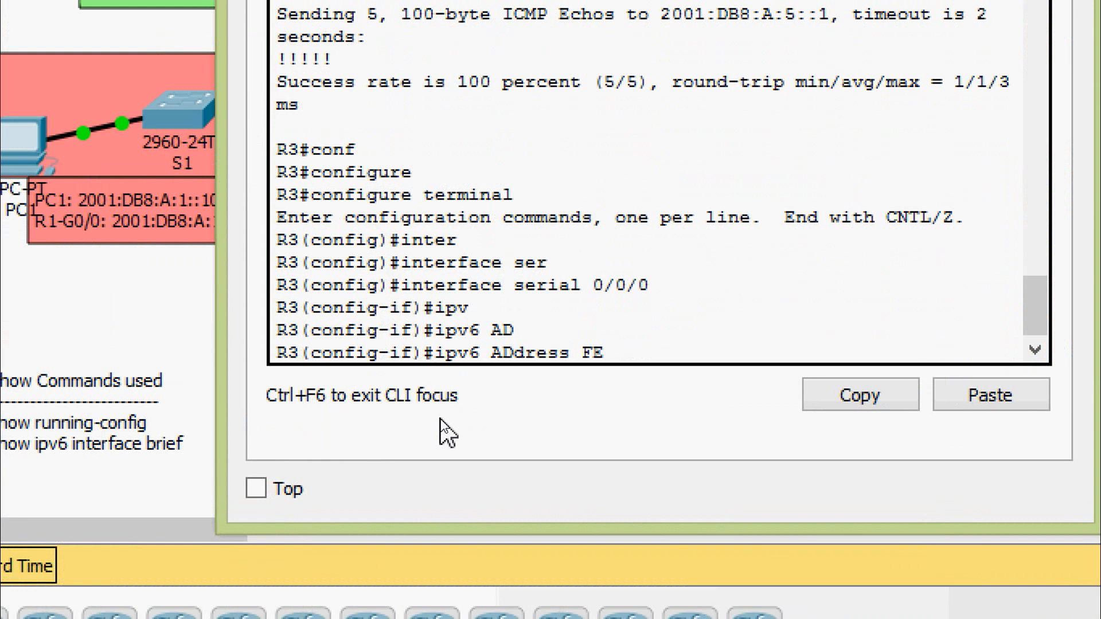
type("80::3 li")
key("Tab")
key("Return")
- Assign the global IPv6 address 2001:DB8:A:6::1/64 to R3's Serial 0/0/0 interface
type("ipv")
key("Tab")
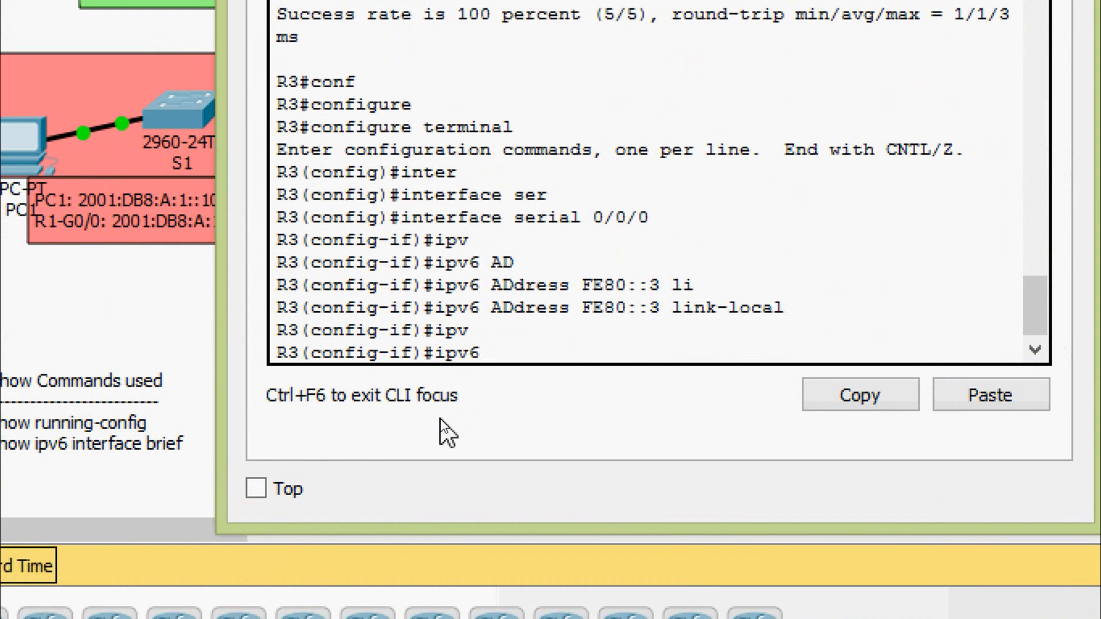
type("ad")
key("Tab")
type("20")
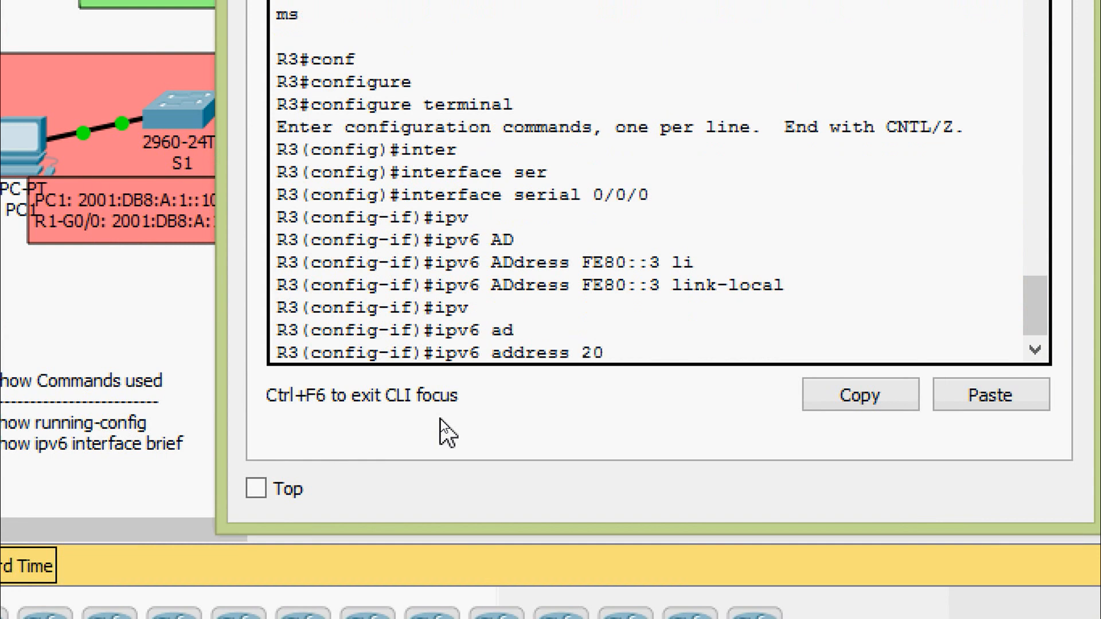
type("01:DB8")
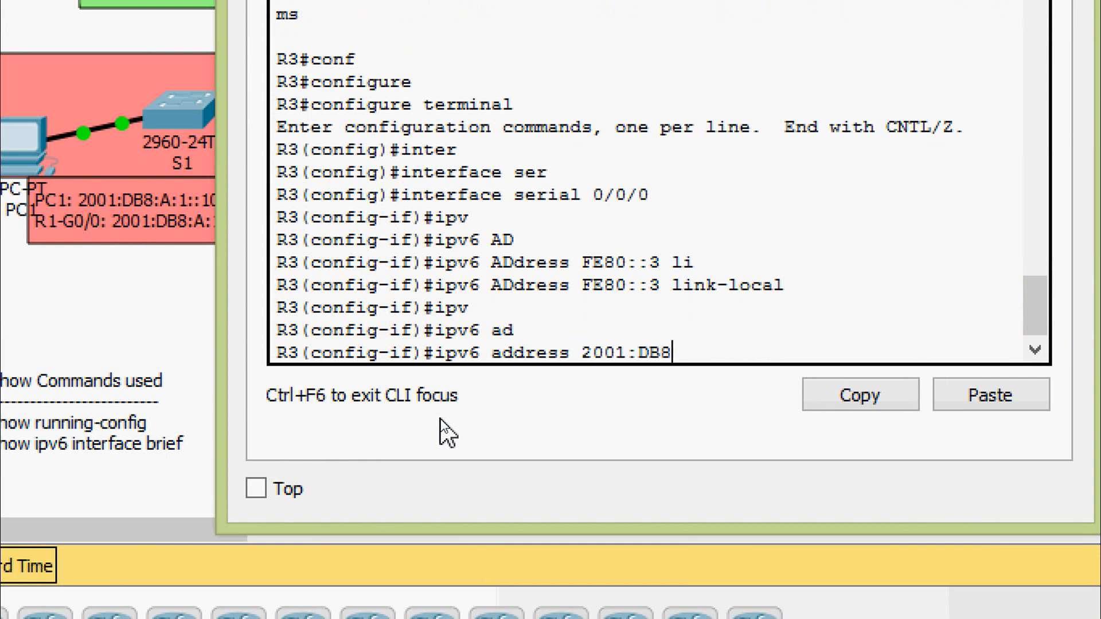
type(":A:6::1/64")
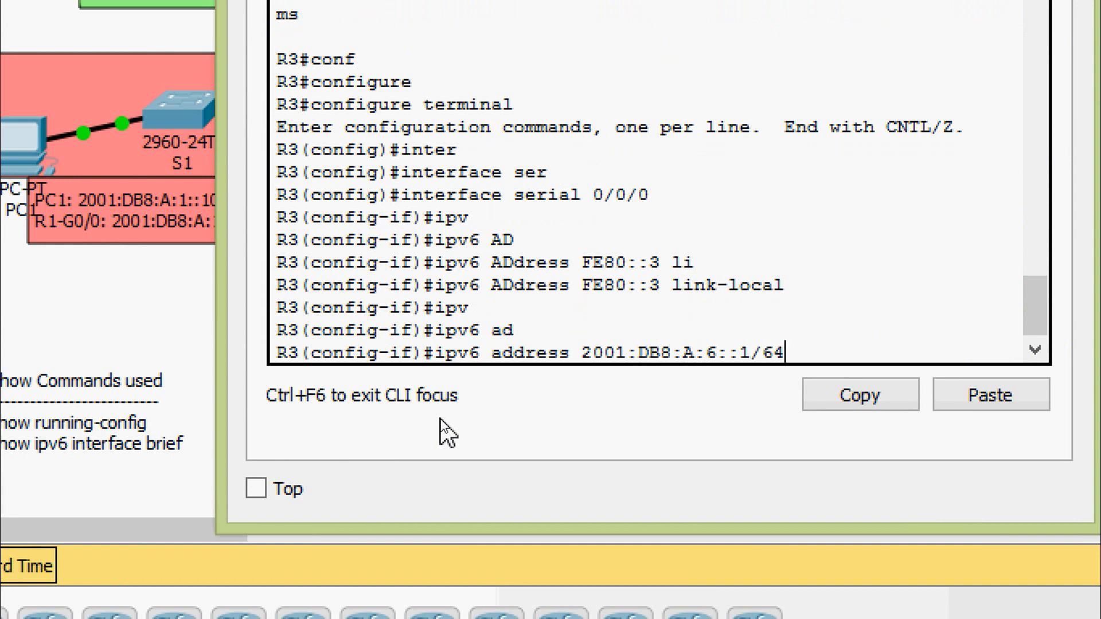
key("Return")
- Enable R3's Serial 0/0/0 with no shutdown and return to privileged EXEC mode
type("no s")
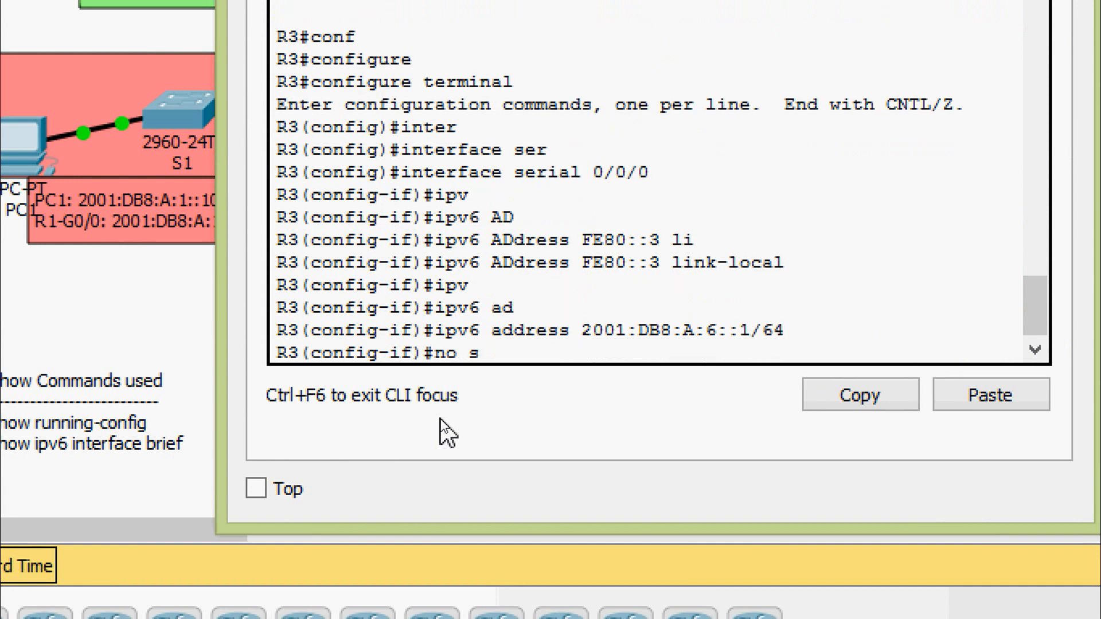
type("h")
key("Tab")
key("Return")
key("Return")
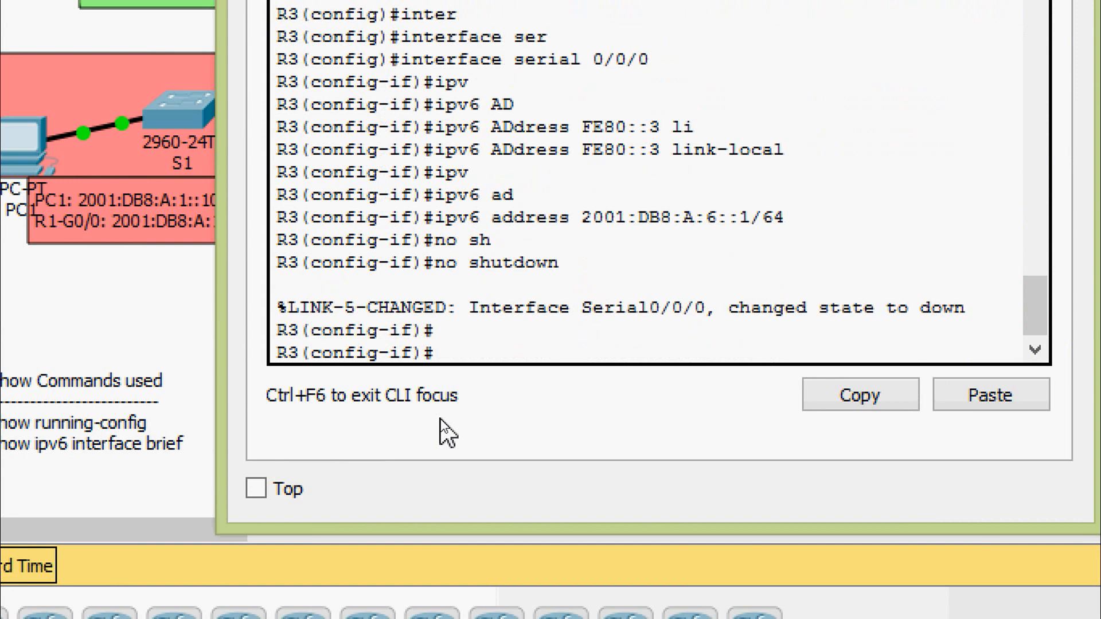
key("ctrl+z")
- Save R3's running-config to startup-config under the default destination filename and close R3's window
type("cop")
key("Tab")
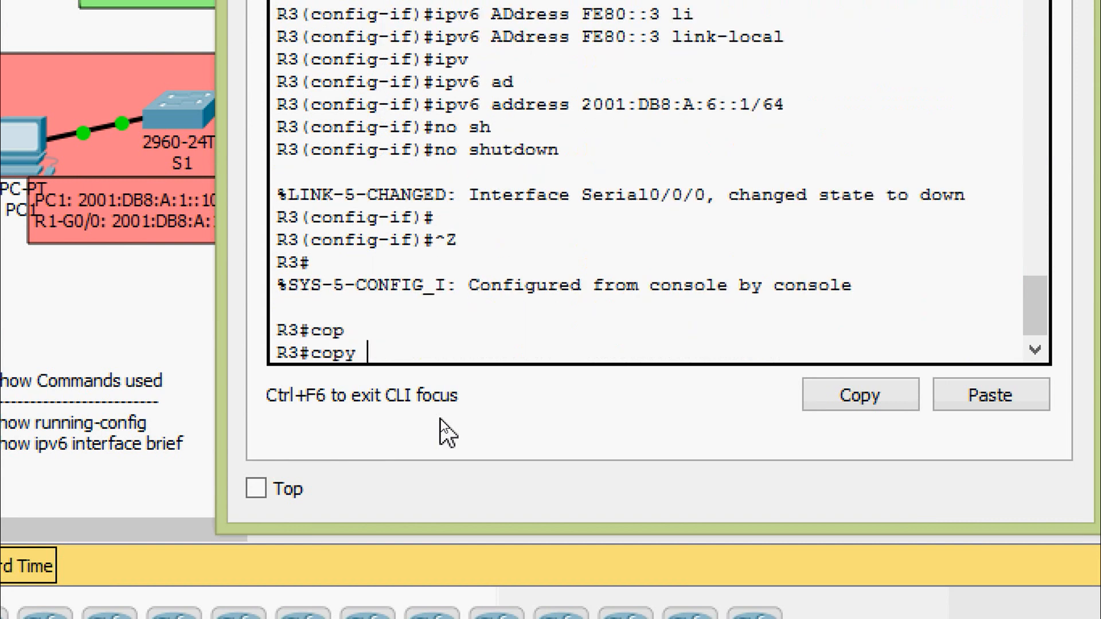
type("r")
key("Tab")
type("st")
key("Tab")
key("Return")
key("Return")
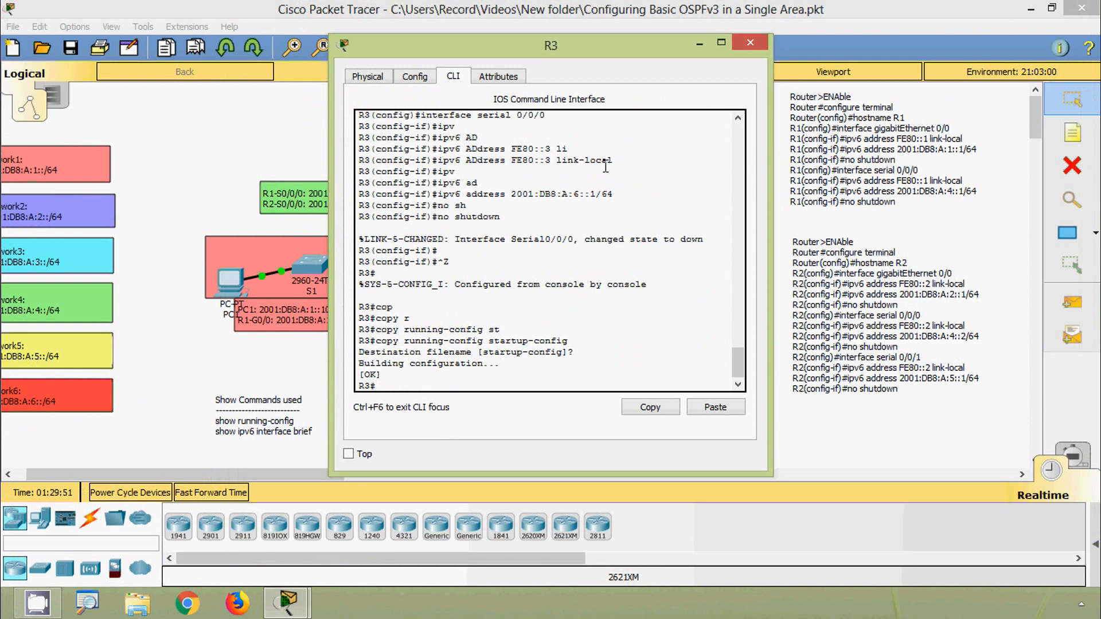
left_click(745, 48)
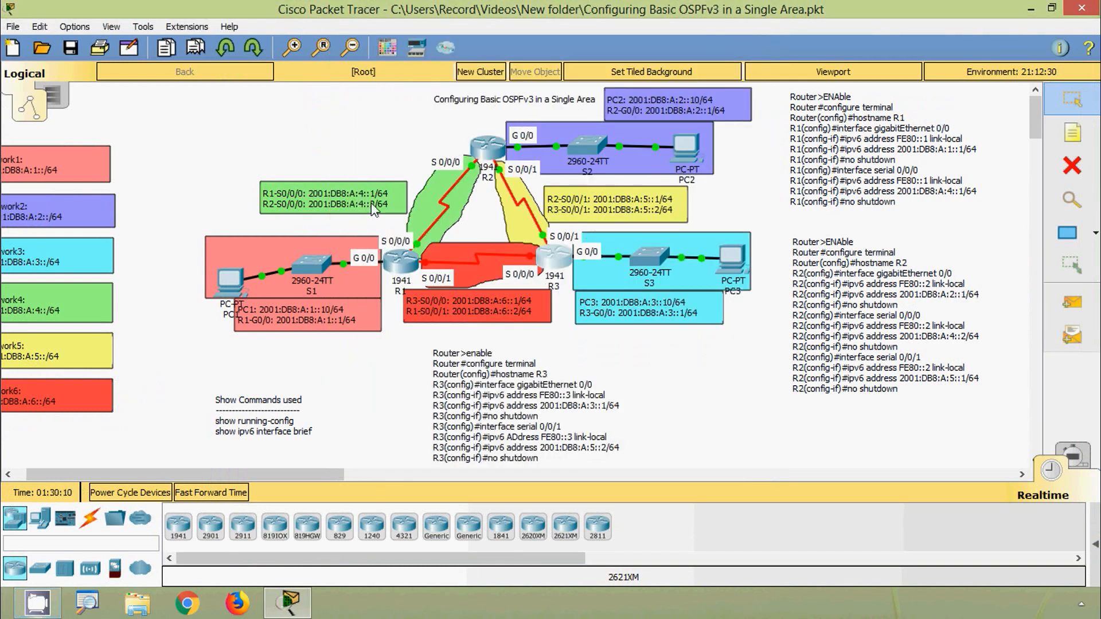
- Open R1's command line and enter global configuration mode
left_click(398, 263)
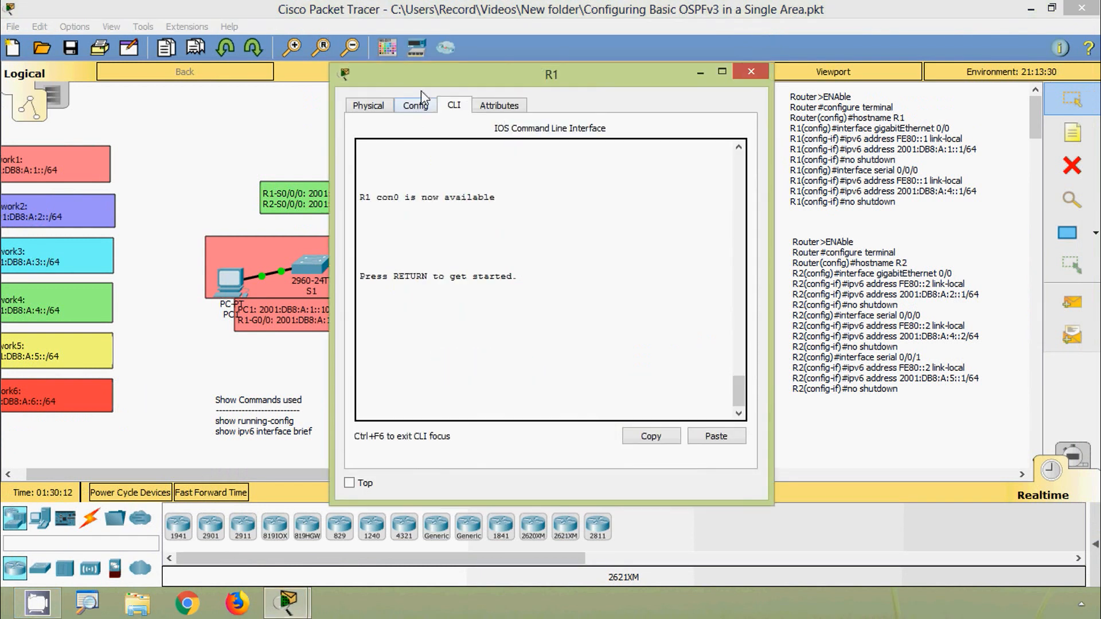
left_click_drag(424, 72, 379, 37)
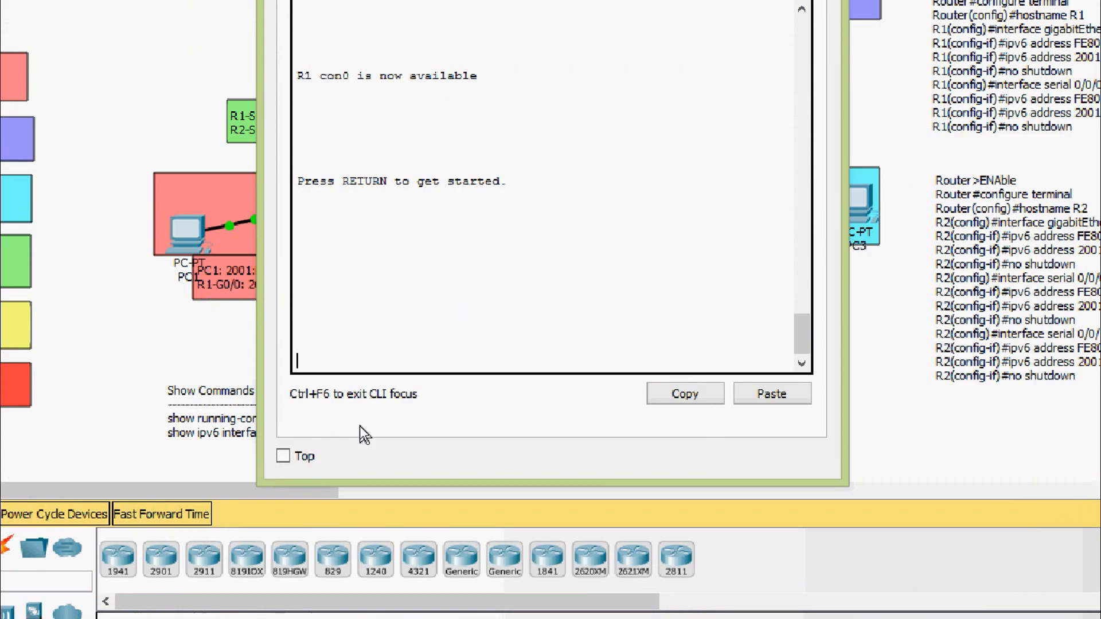
key("Return")
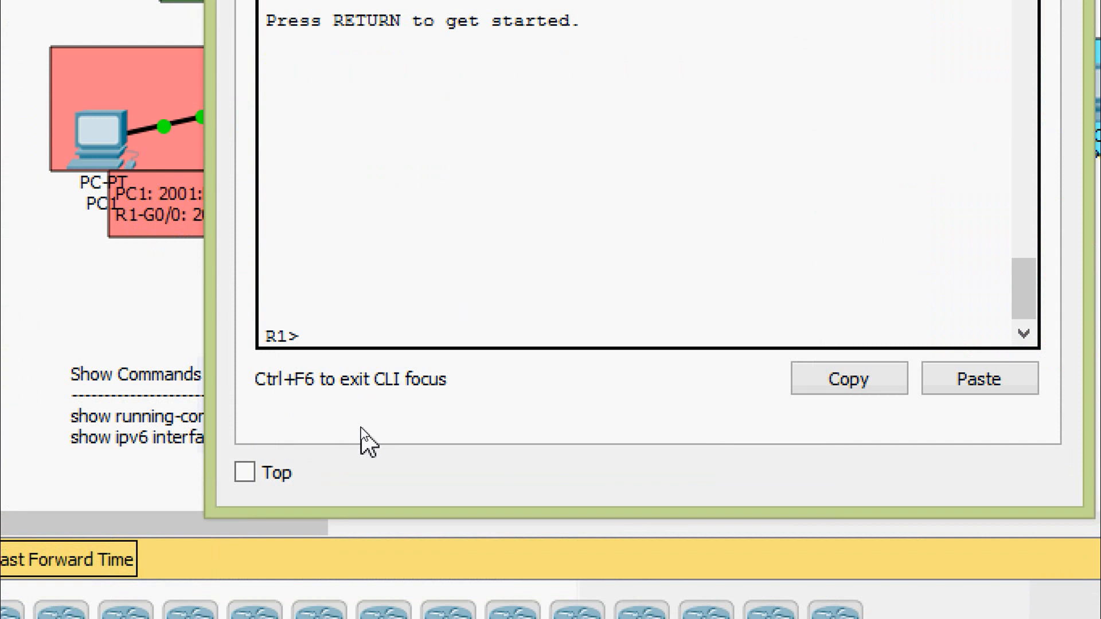
type("ena")
key("Tab")
key("Return")
type("conf")
key("Tab")
key("Tab")
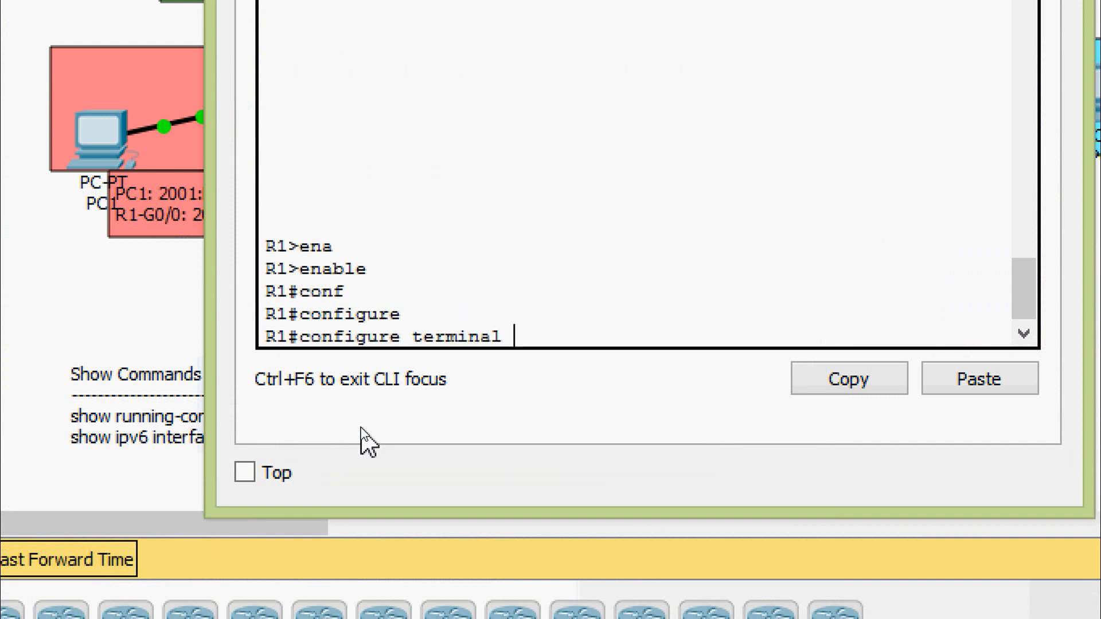
key("Return")
- Enter interface configuration mode for R1's Serial 0/0/1
type("inter")
key("Tab")
type("ser")
key("Tab")
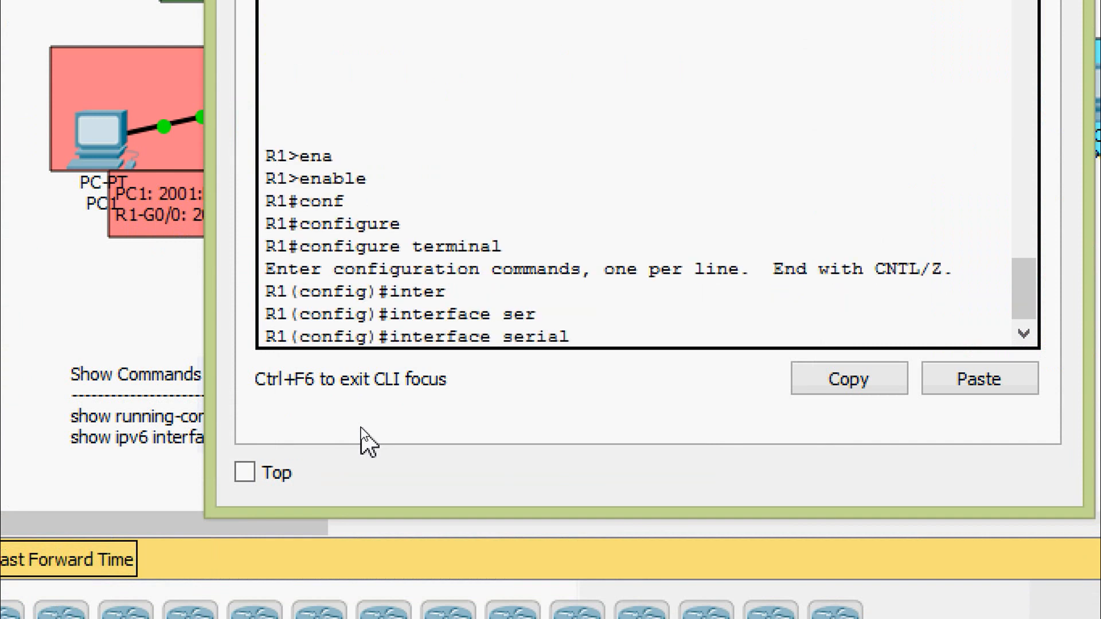
type("0/0/1")
key("Return")
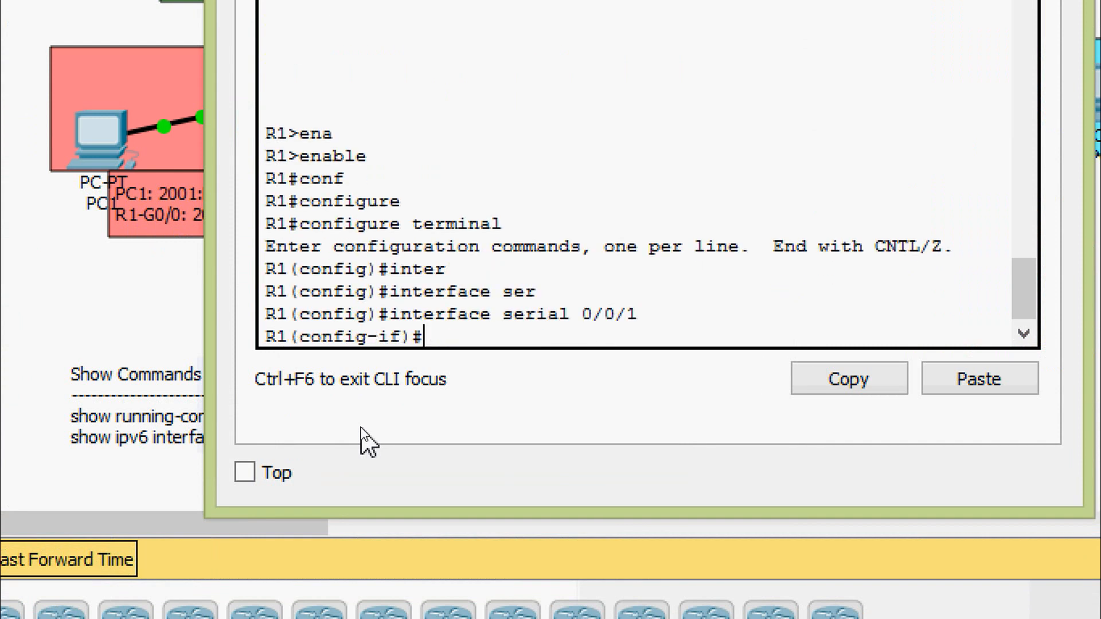
- Assign the link-local IPv6 address FE80::1 to R1's Serial 0/0/1 interface
type("ipv")
key("Tab")
type("ad")
key("Tab")
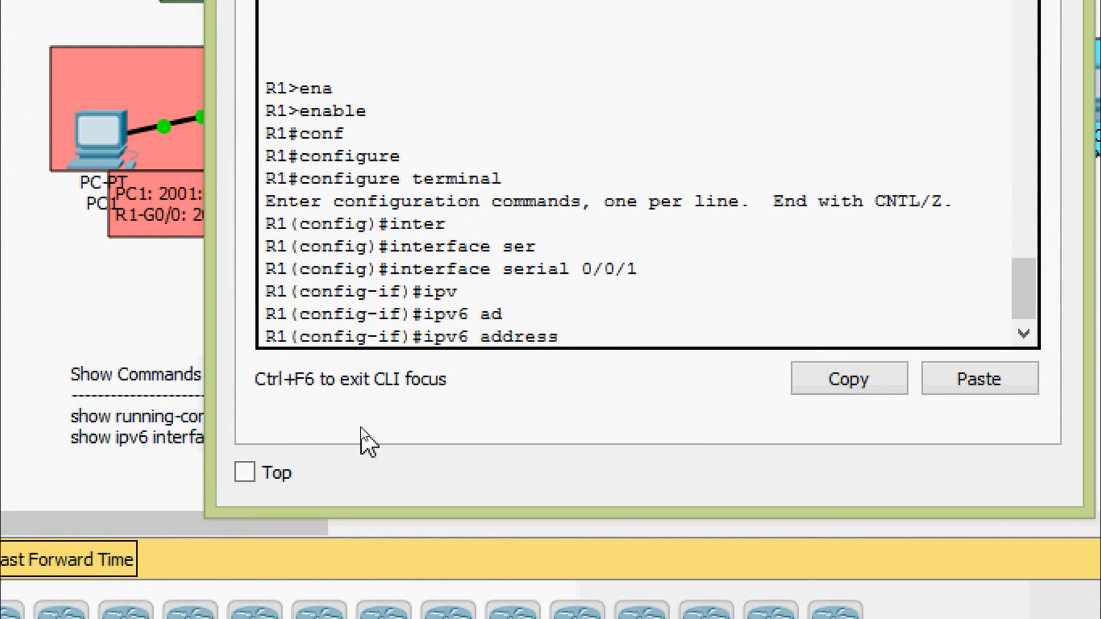
type("FE80::1 l")
- Assign the global IPv6 address 2001:DB8:A:6::2/64 to R1's Serial 0/0/1 interface
key("Tab")
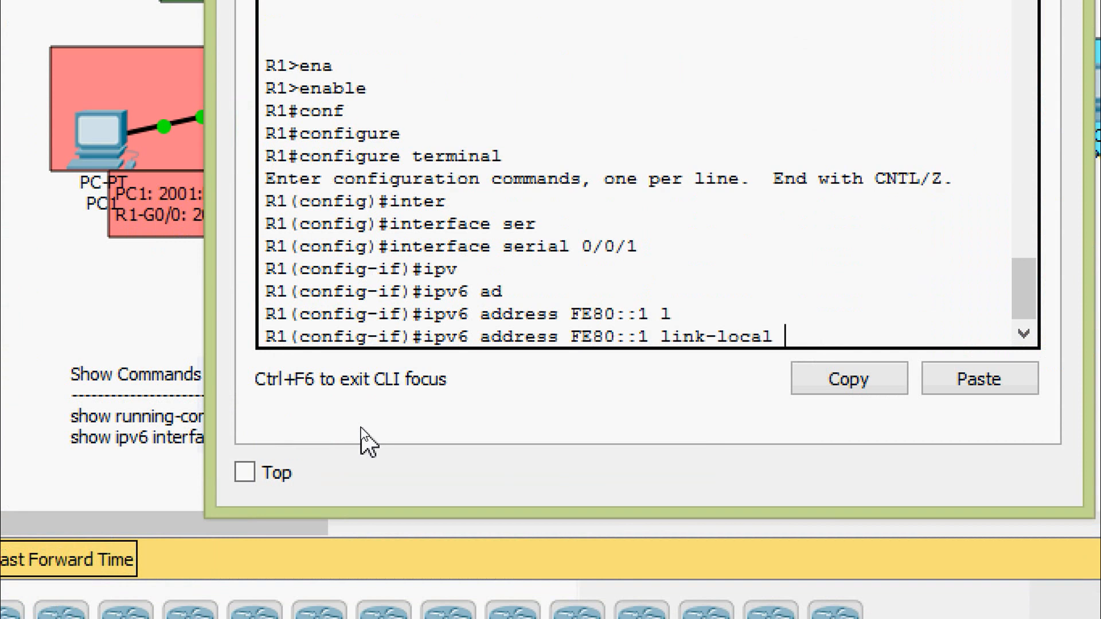
key("Return")
type("ipv")
key("Tab")
type("ad")
key("Tab")
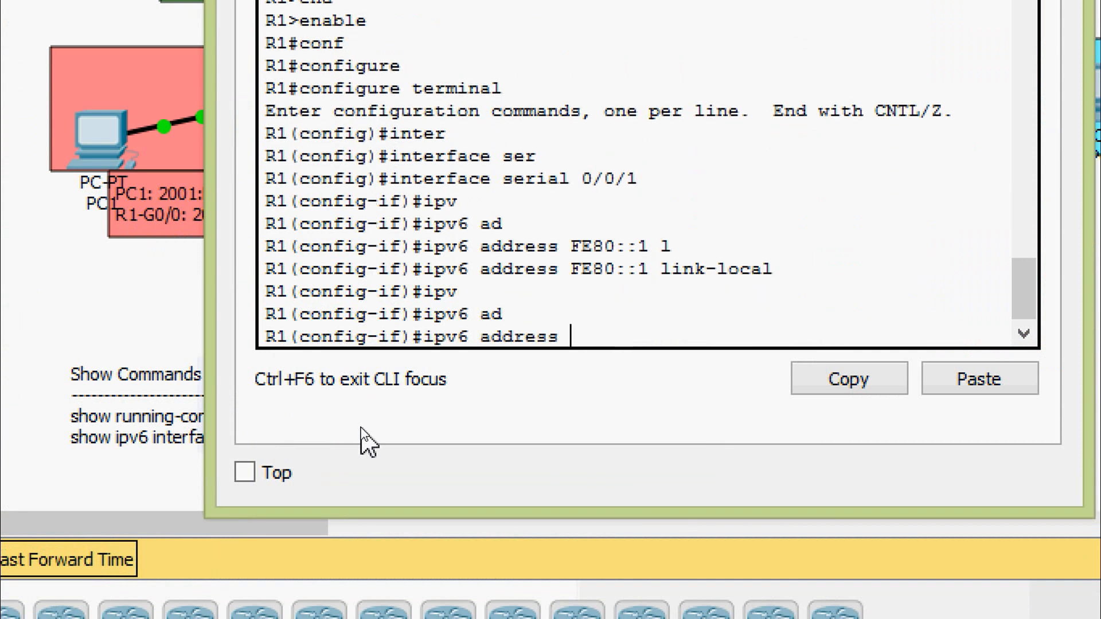
type("2001:DB8")
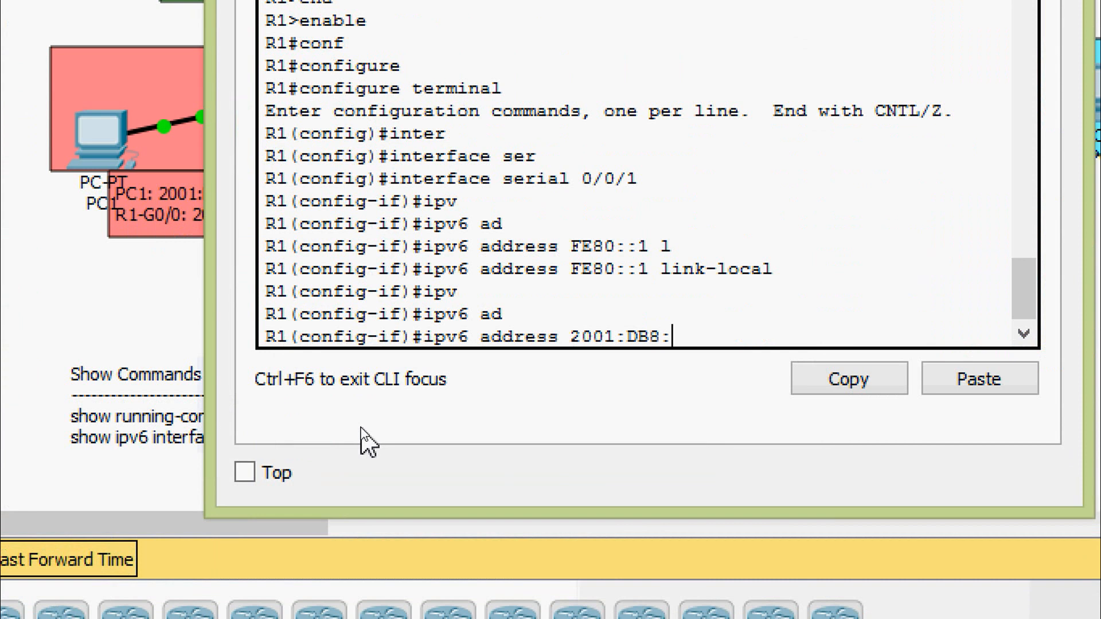
type(":A:6::2/64")
key("Return")
- Enable R1's Serial 0/0/1 with no shutdown and return to privileged EXEC mode
type("no sh")
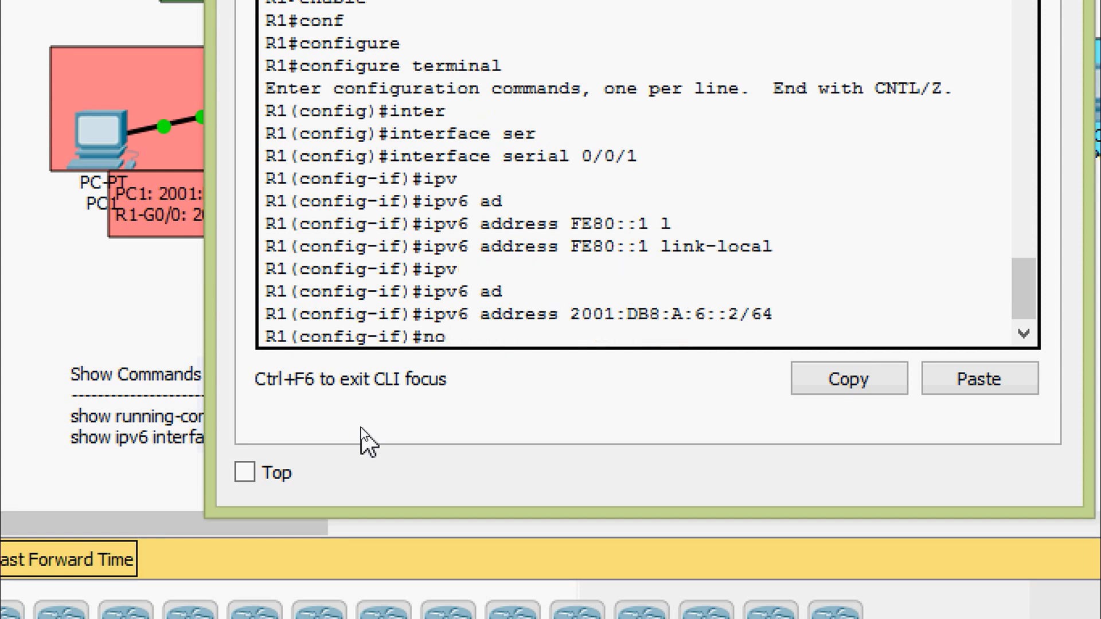
key("Tab")
key("Return")
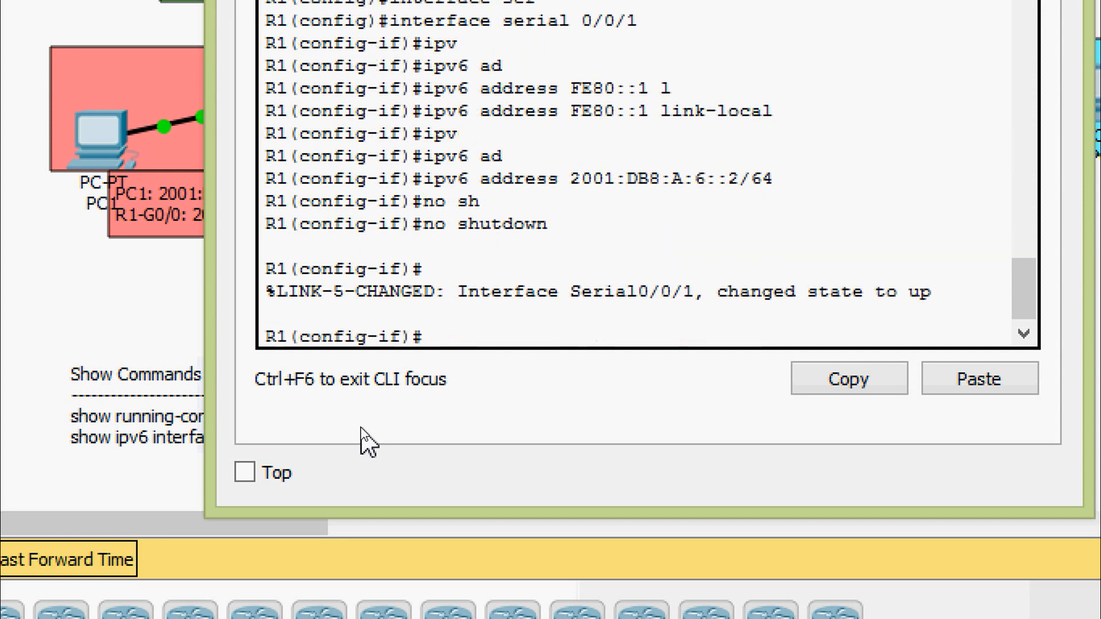
key("ctrl+z")
- Save R1's running-config to startup-config under the default destination filename and close R1's window
type("cop")
key("Tab")
type("r")
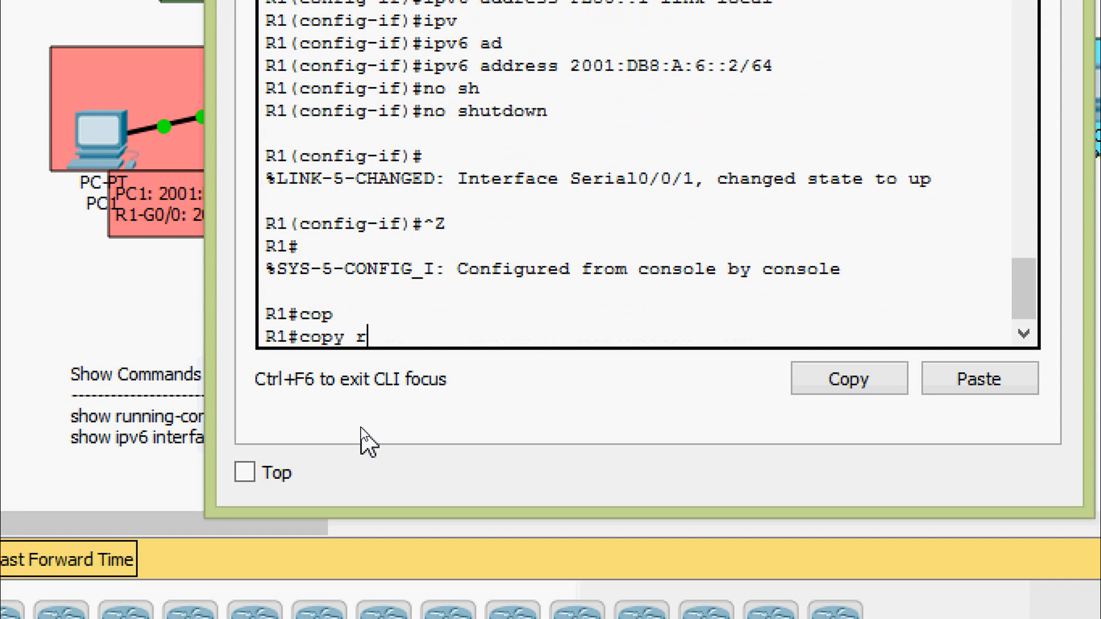
key("Tab")
type("st")
key("Tab")
key("Return")
key("Return")
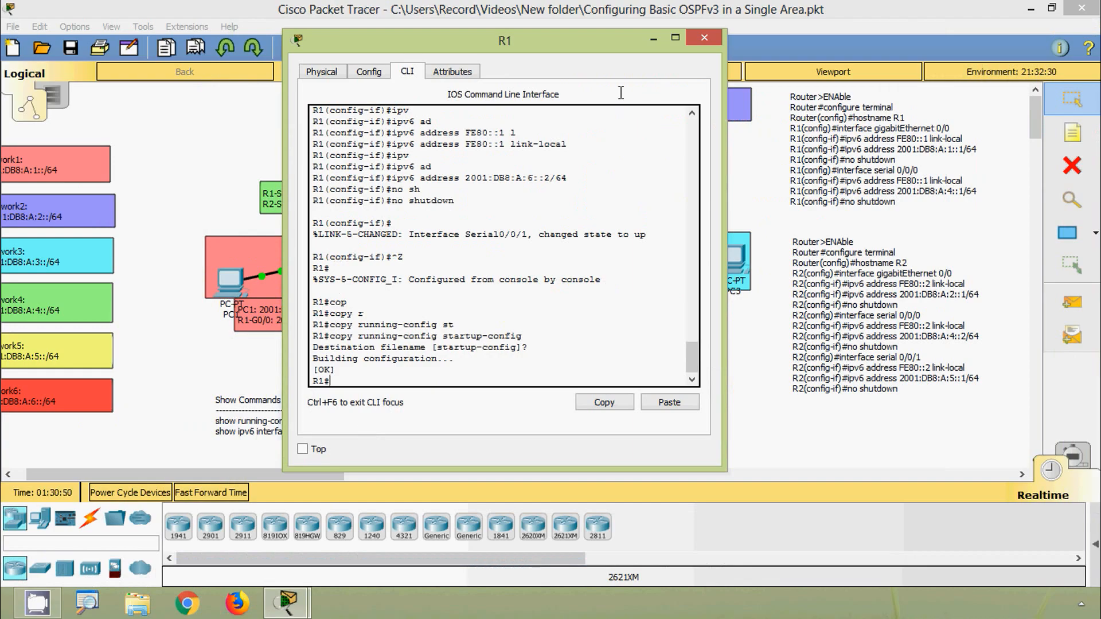
left_click(704, 41)
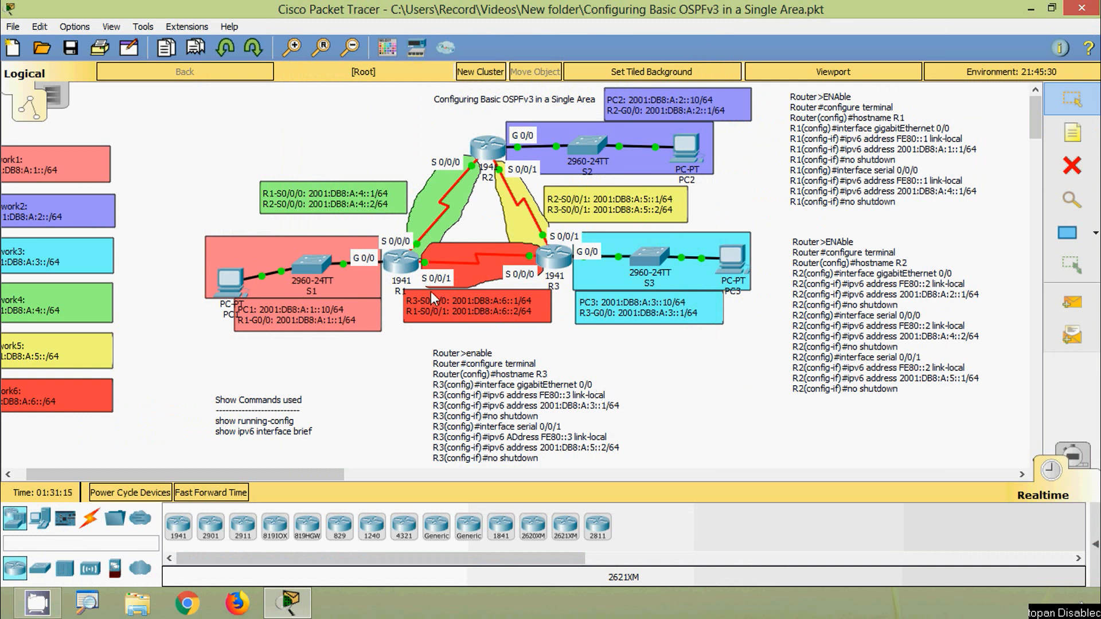
- Ping R1's Serial 0/0/1 address 2001:DB8:A:6::2 from R3's command line and close R3's window
left_click(555, 265)
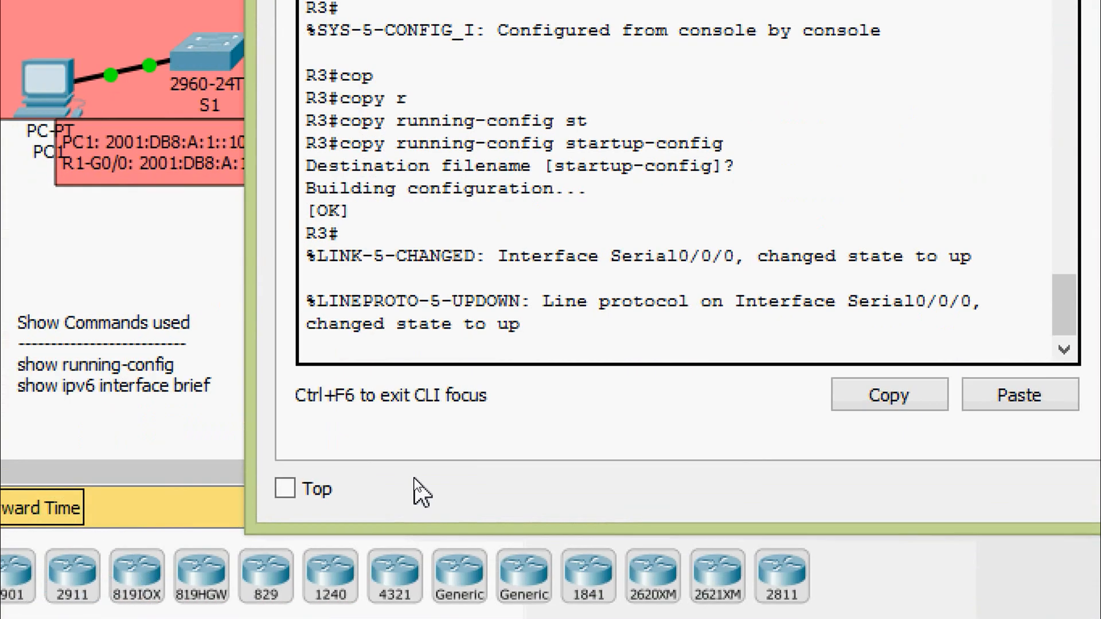
key("Return")
type("ping ")
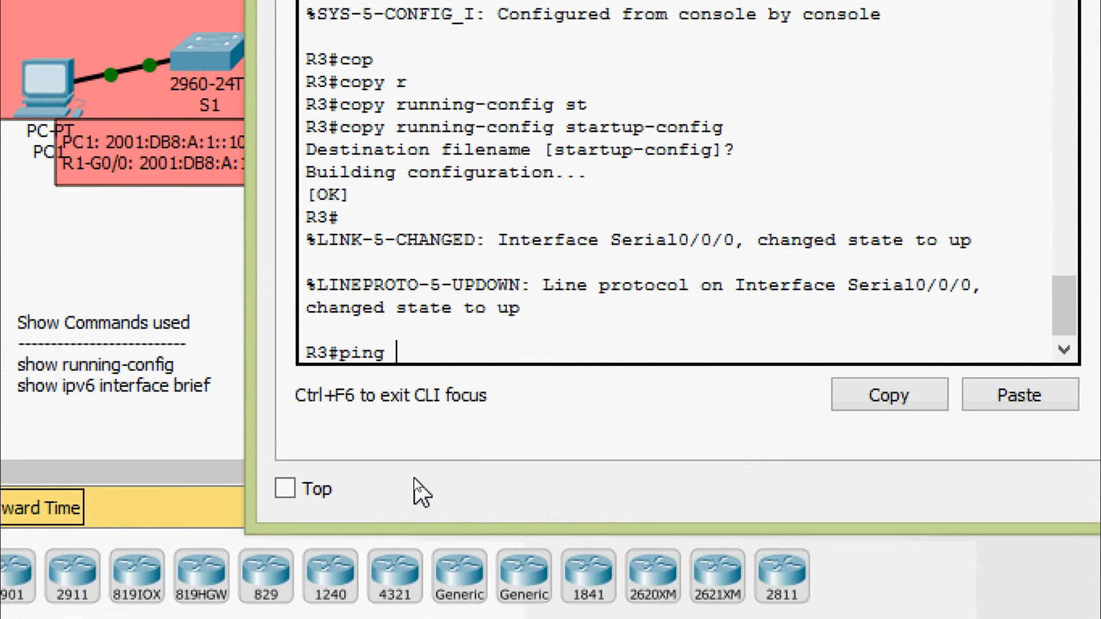
type("201")
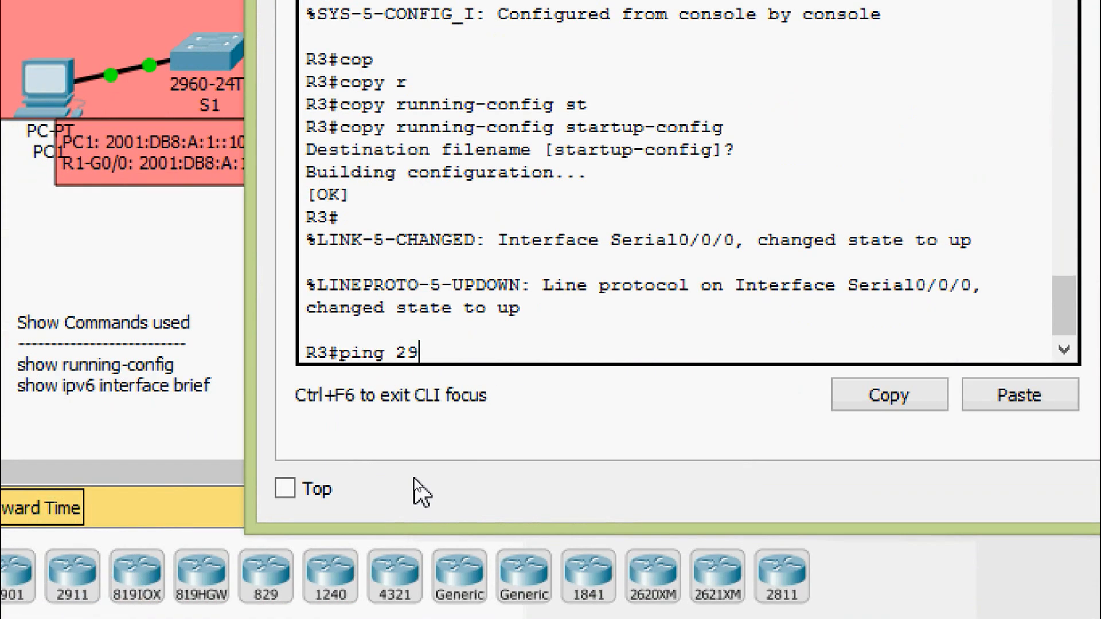
key("BackSpace")
type("01:DB")
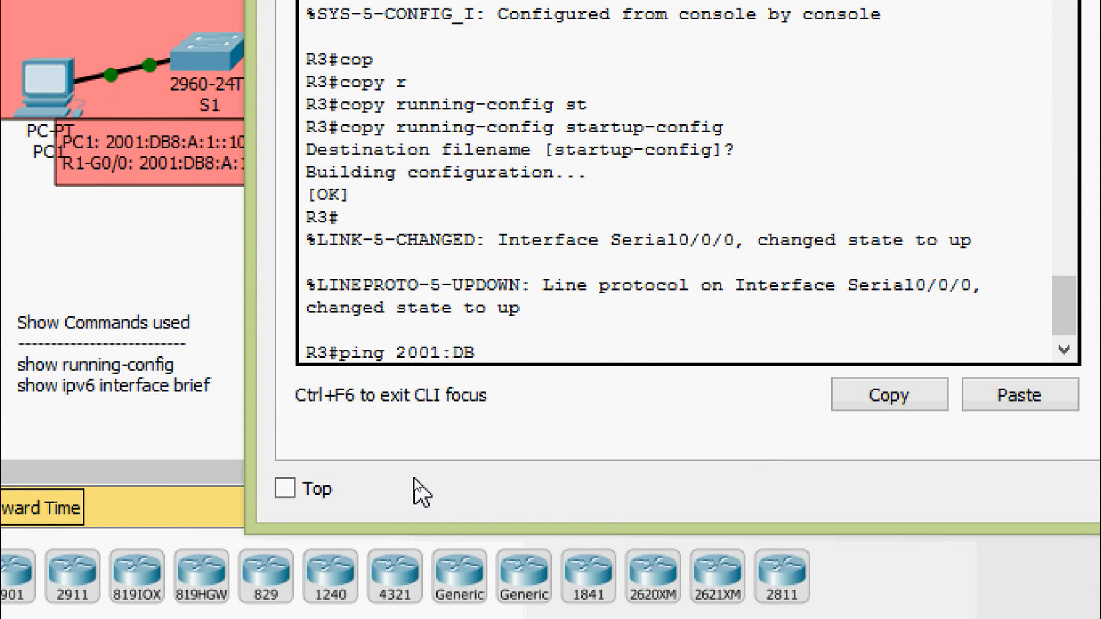
type("8:A:6")
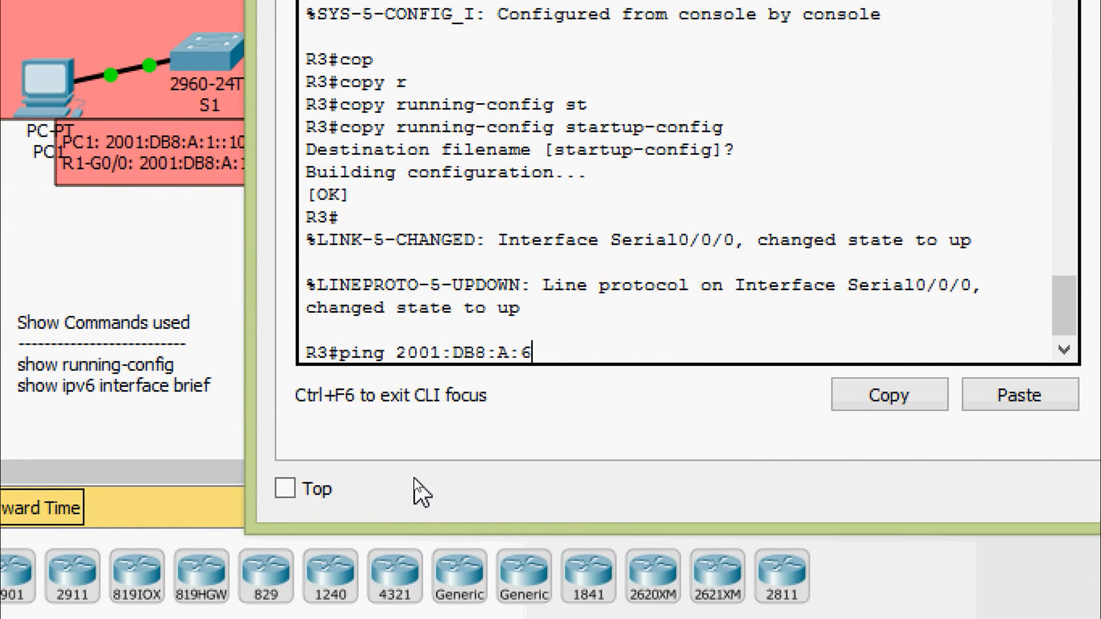
type("::2")
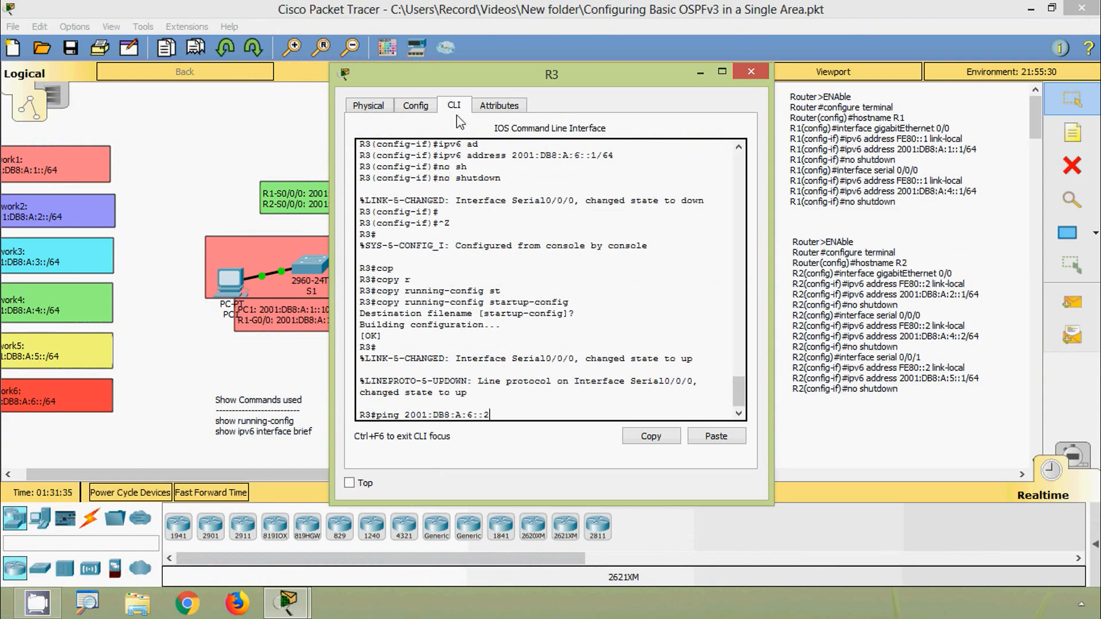
left_click_drag(461, 122, 671, 78)
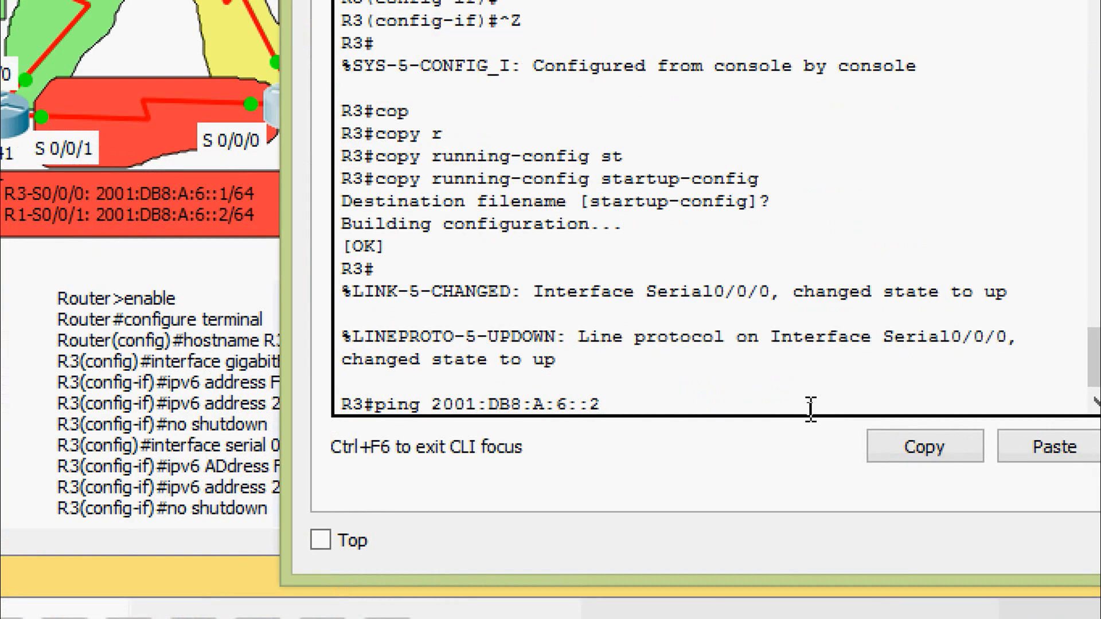
key("Return")
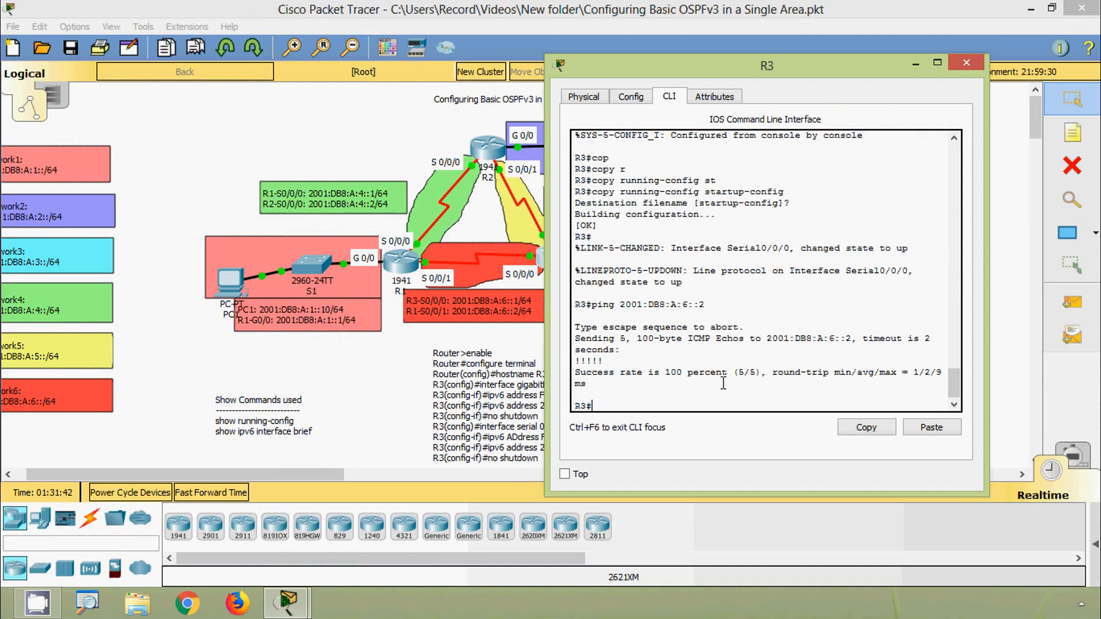
left_click(968, 63)
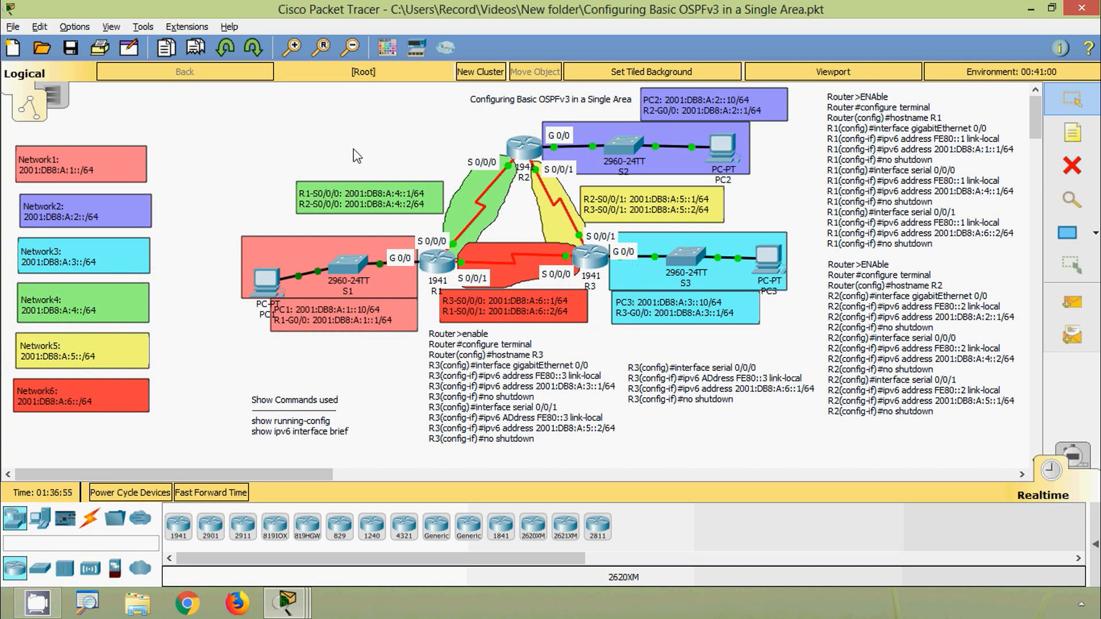
- Display R1's IPv6 routing table with show ipv6 route in its command line
key("alt")
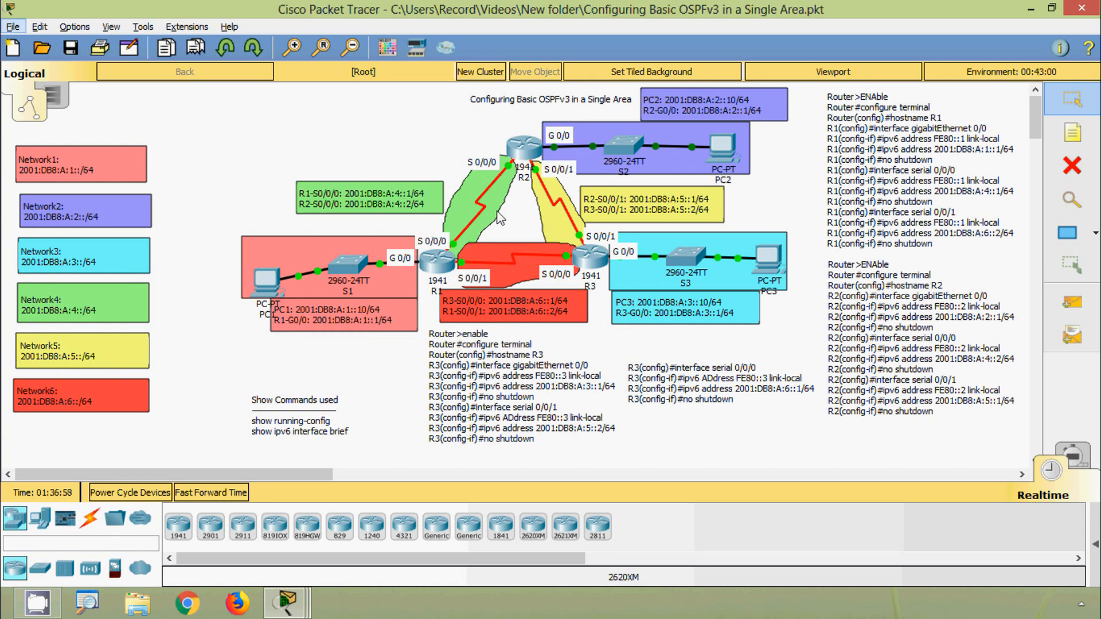
left_click(447, 268)
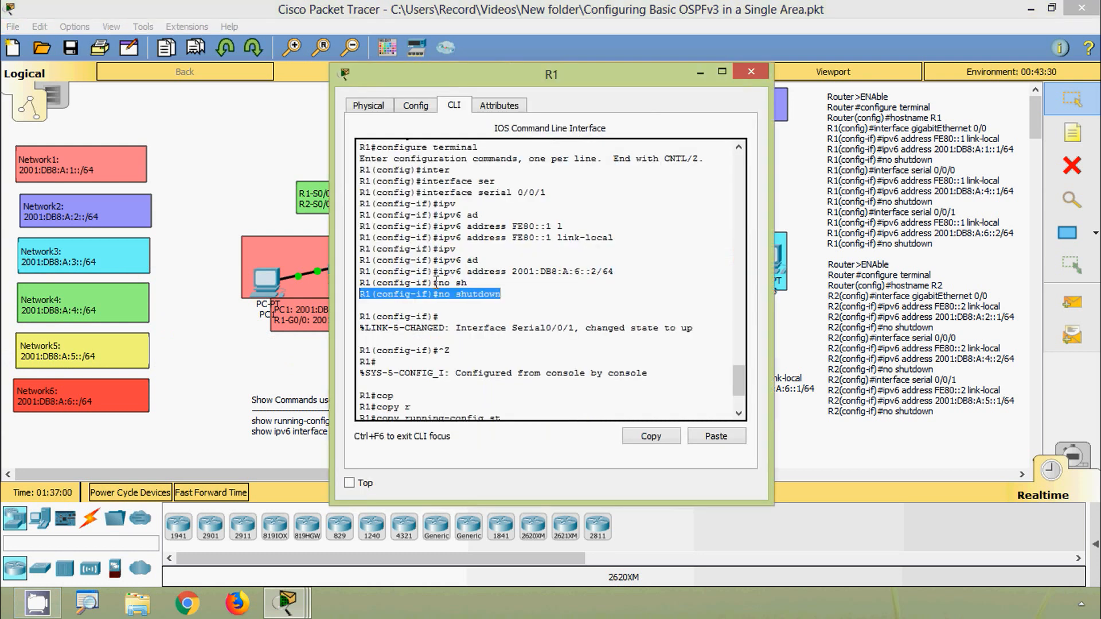
left_click(412, 396)
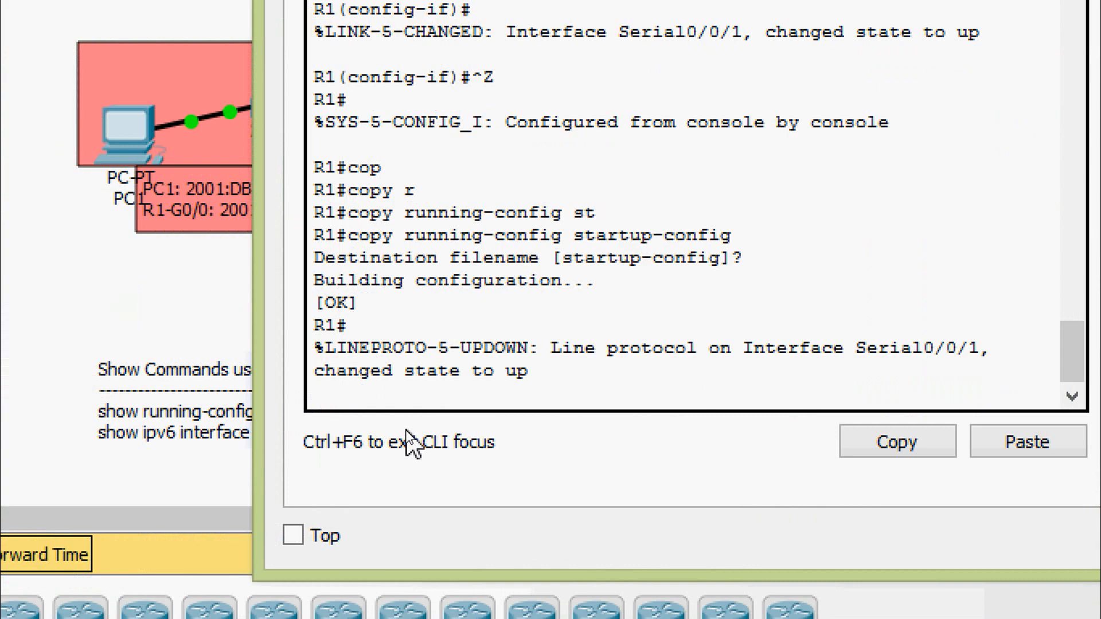
key("Return")
type("sh")
key("Tab")
type("ipv")
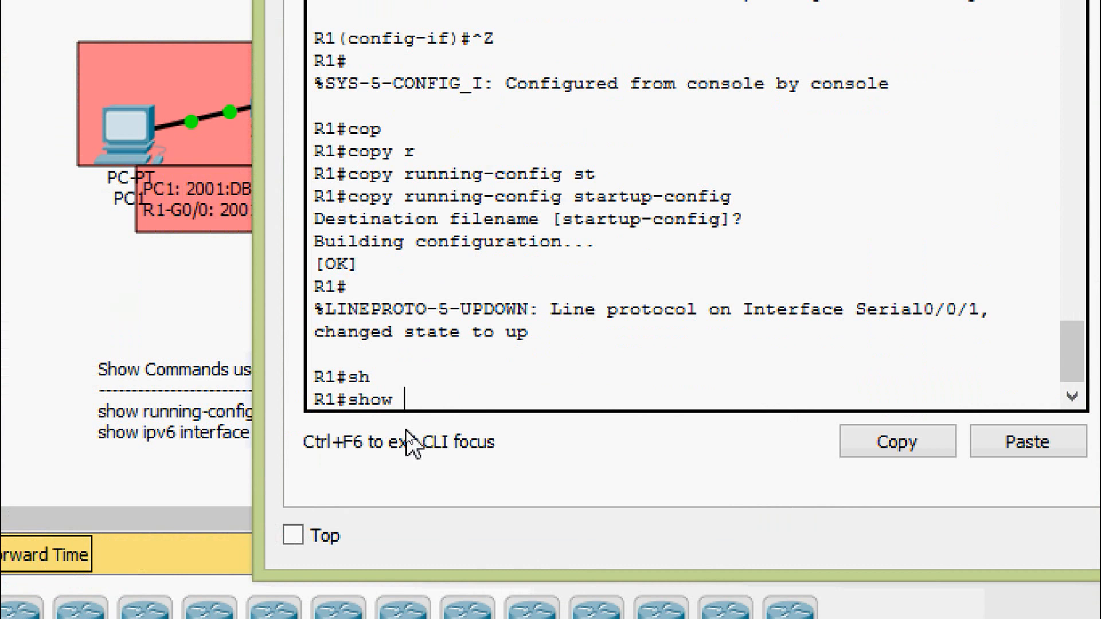
key("Tab")
type("rou")
key("Return")
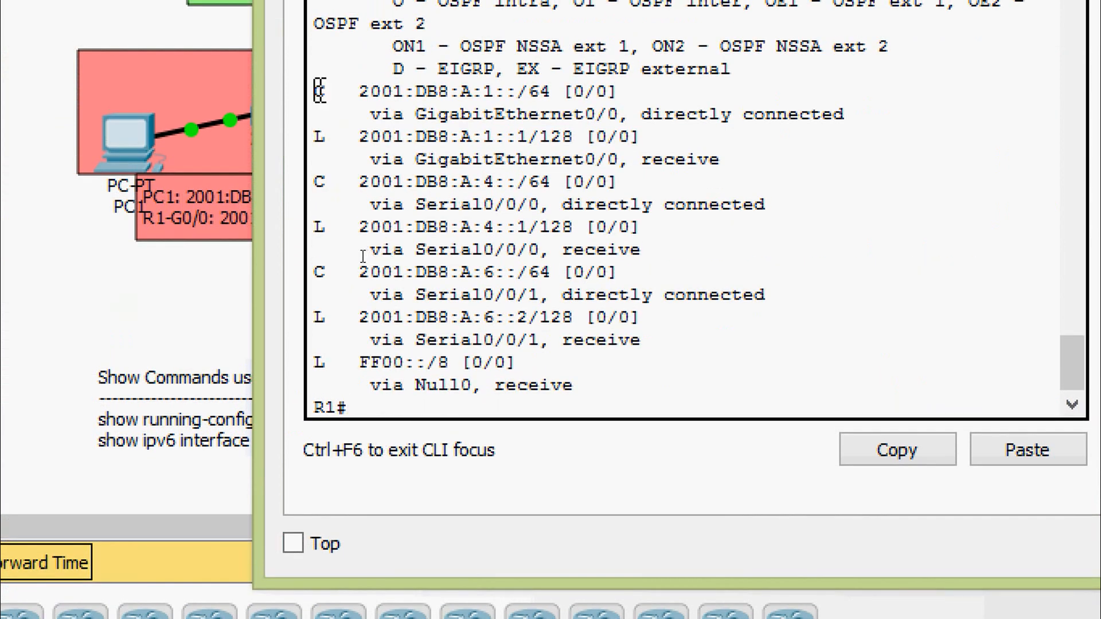
- Examine the directly connected network entries in R1's IPv6 routing table and close R1's window
left_click_drag(322, 91, 816, 136)
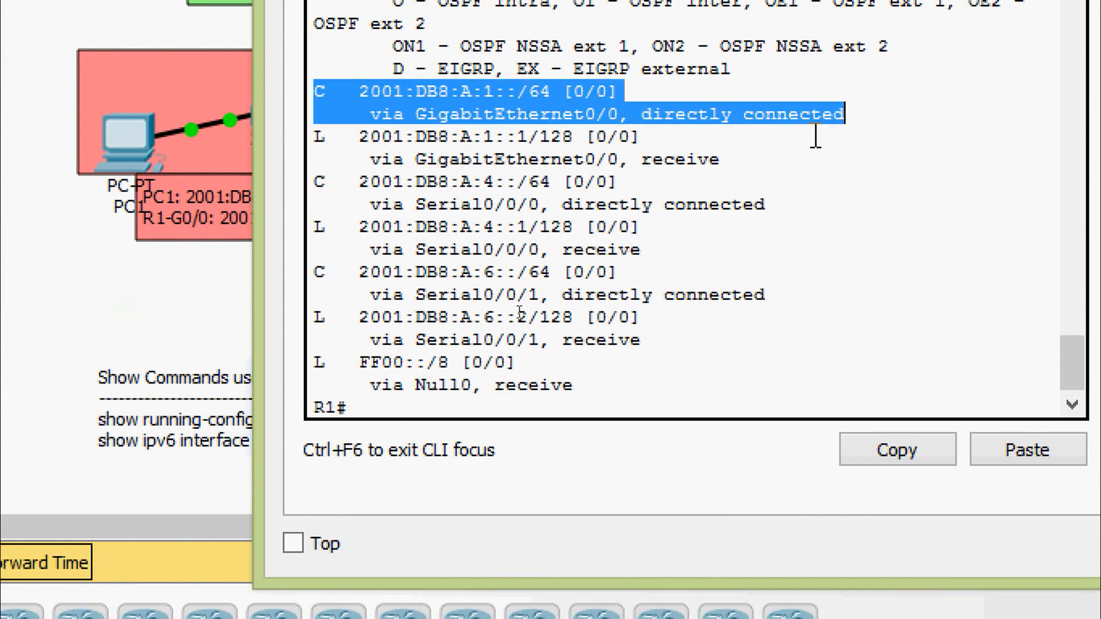
left_click(362, 309)
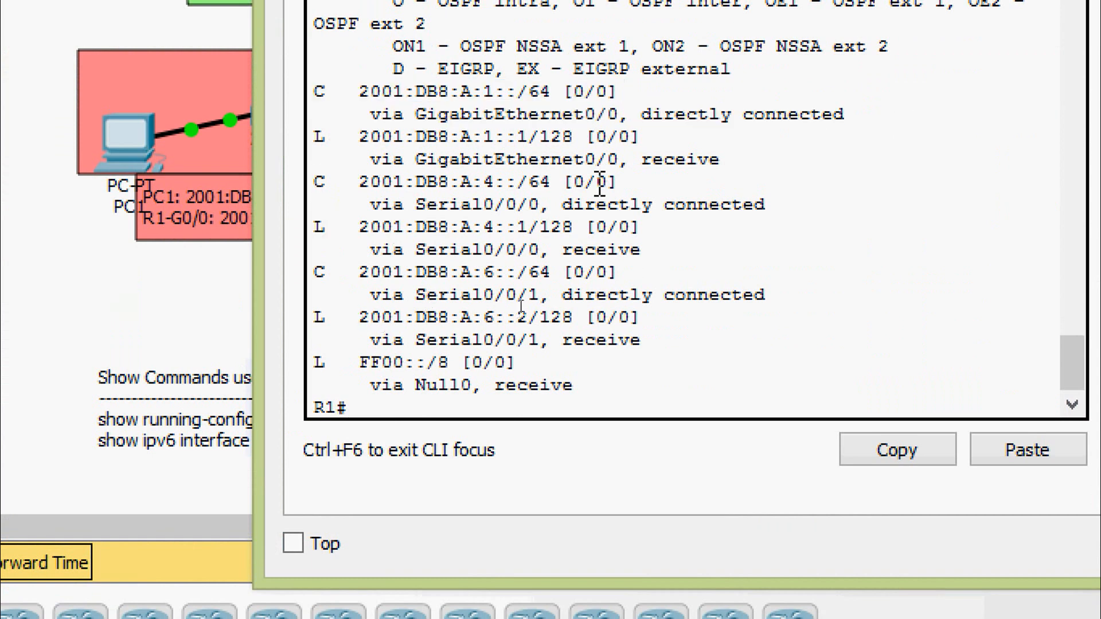
left_click(784, 213, "shift")
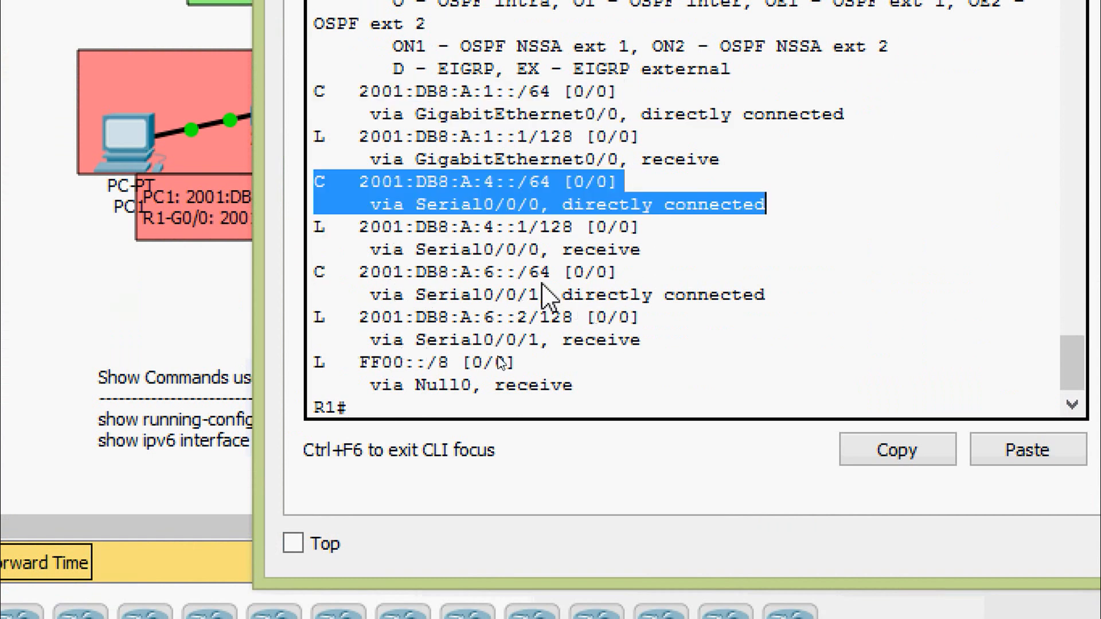
left_click(760, 293)
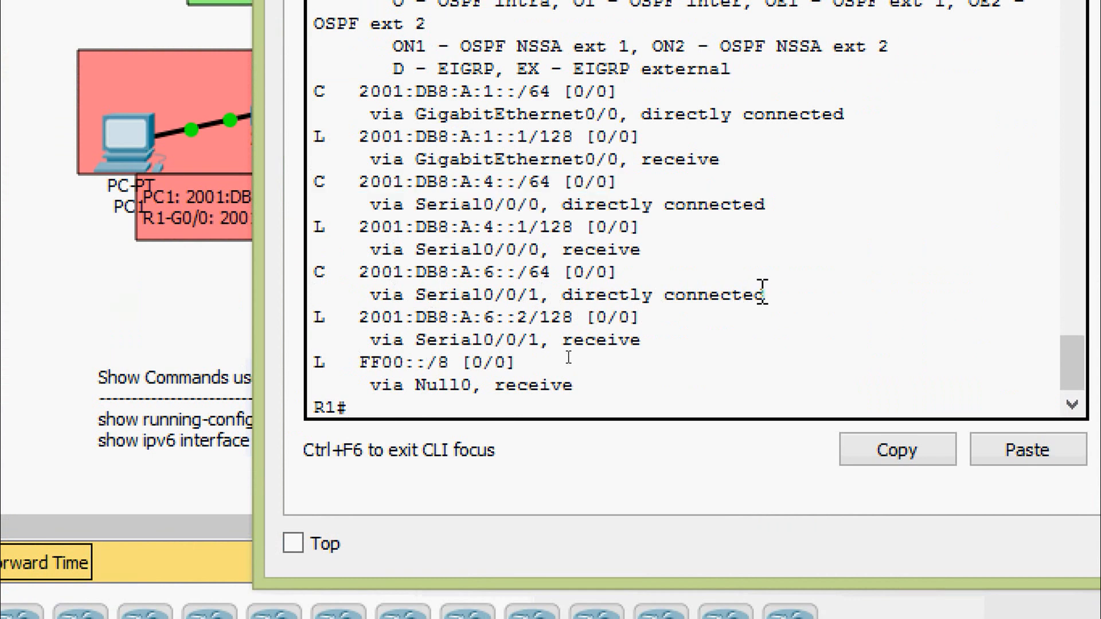
left_click(308, 273, "shift")
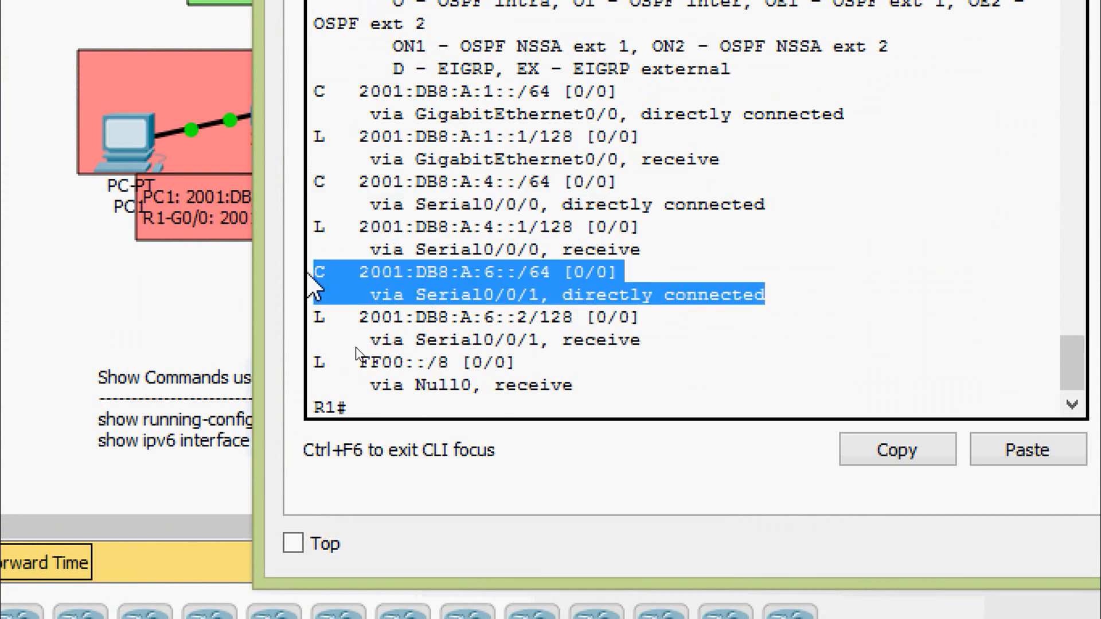
left_click(510, 216)
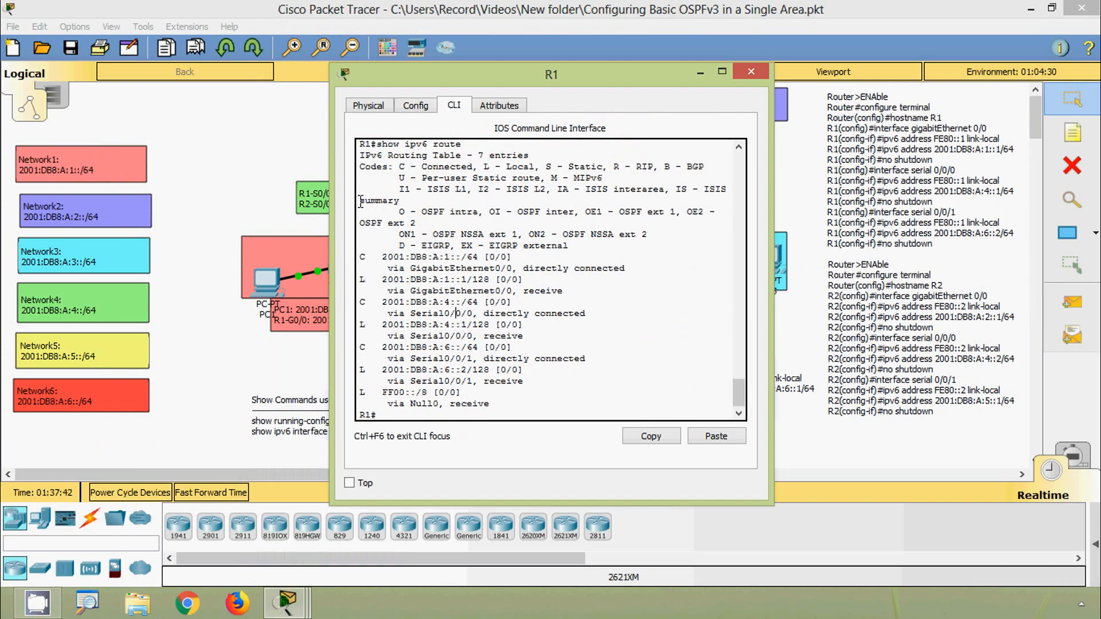
left_click(751, 71)
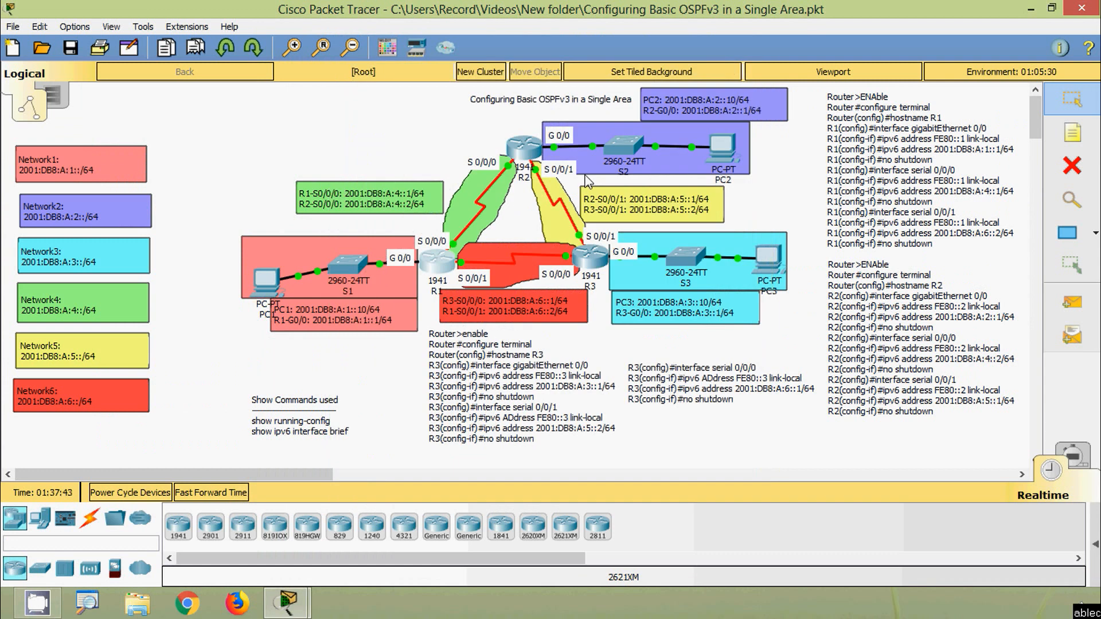
- Enter privileged mode on R2's command line and display its IPv6 routing table with show ipv6 route
left_click(525, 161)
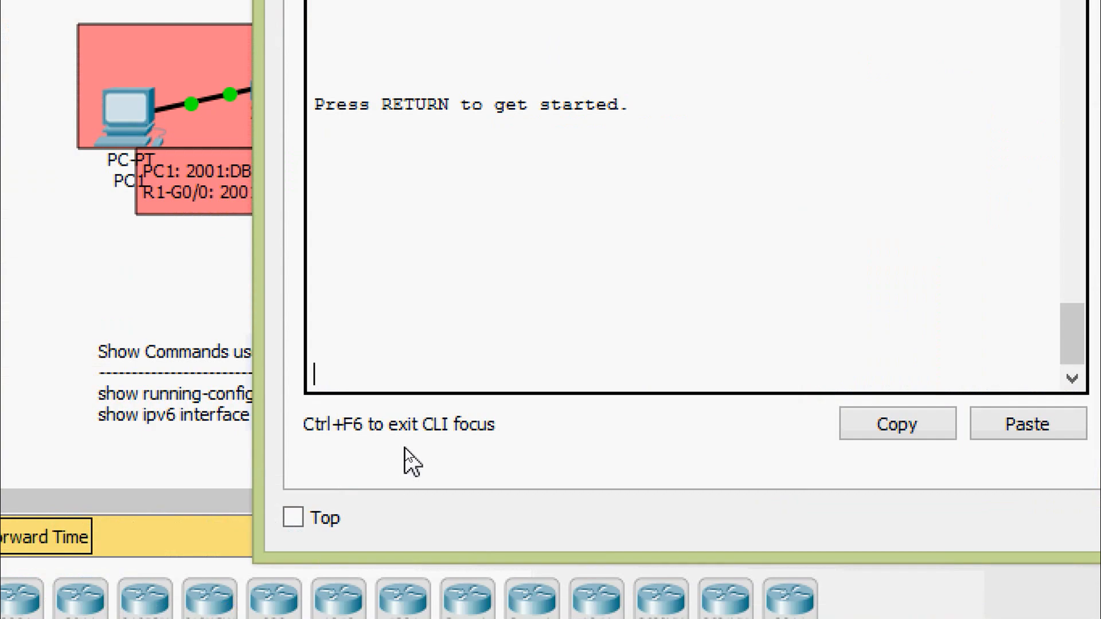
key("Return")
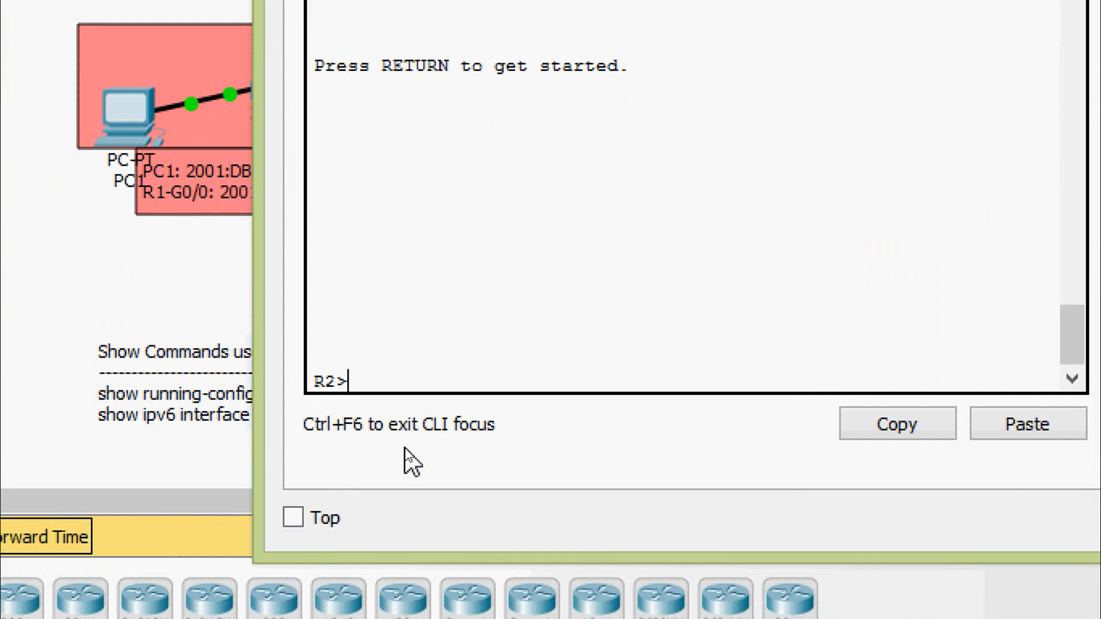
type("en")
key("Tab")
key("Return")
type("sh")
key("Tab")
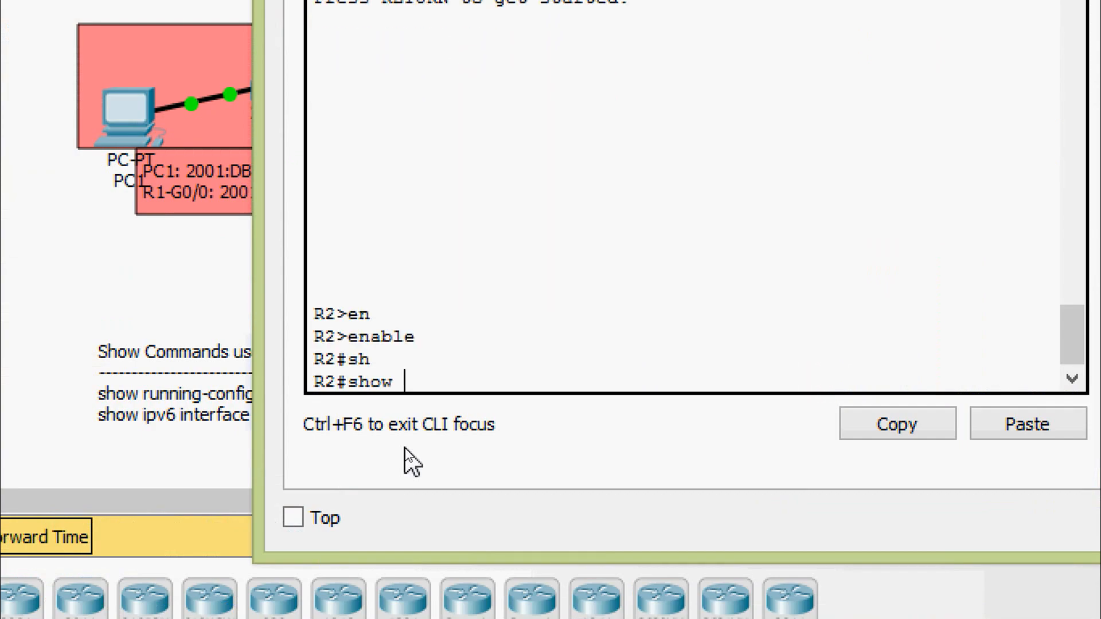
type("ipv")
key("Tab")
type("rou")
key("Return")
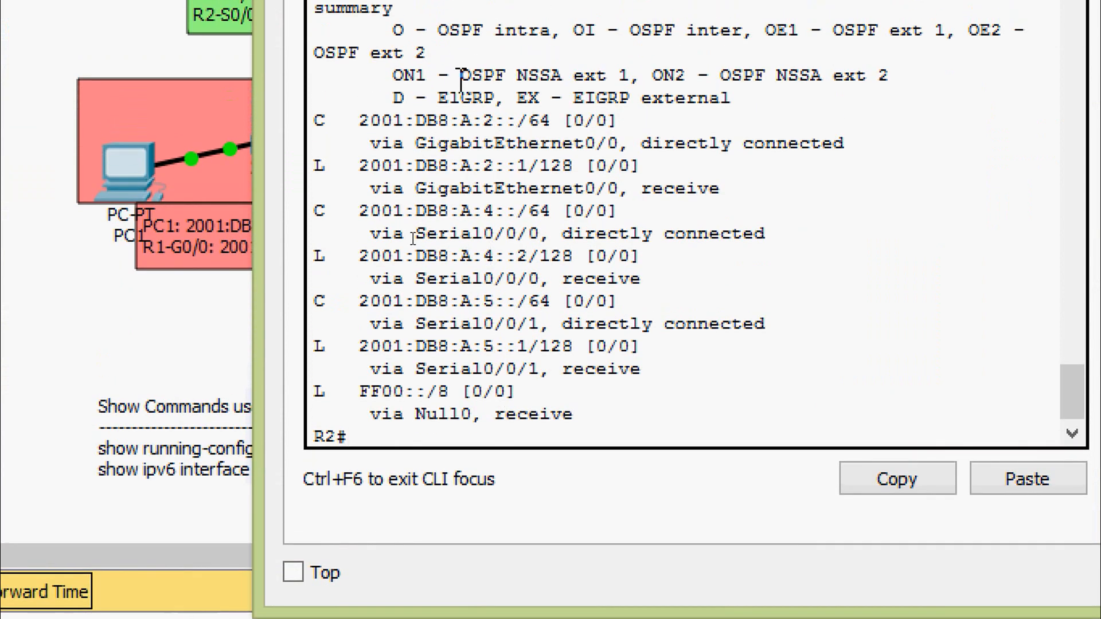
- Examine the directly connected network entries in R2's IPv6 routing table and close R2's window
left_click_drag(320, 121, 860, 144)
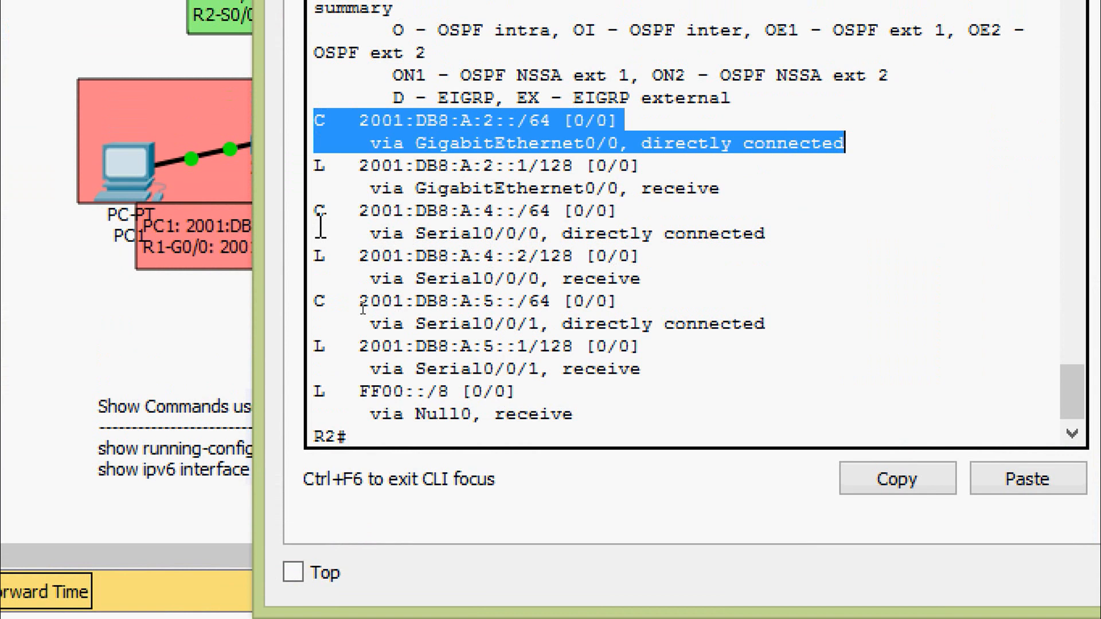
left_click_drag(319, 213, 759, 248)
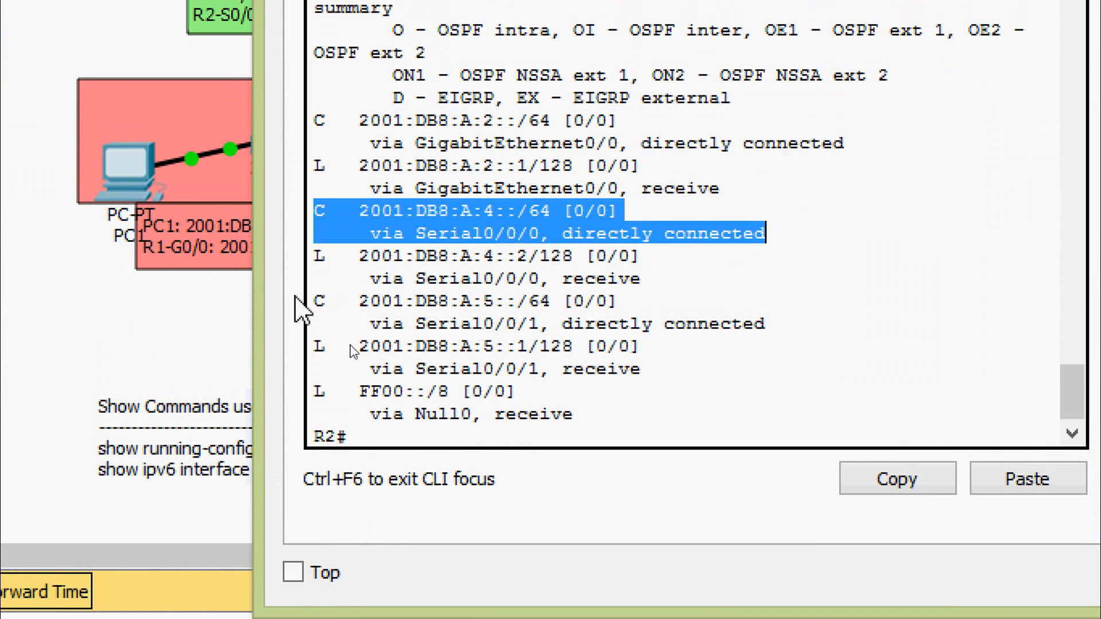
left_click_drag(316, 303, 803, 315)
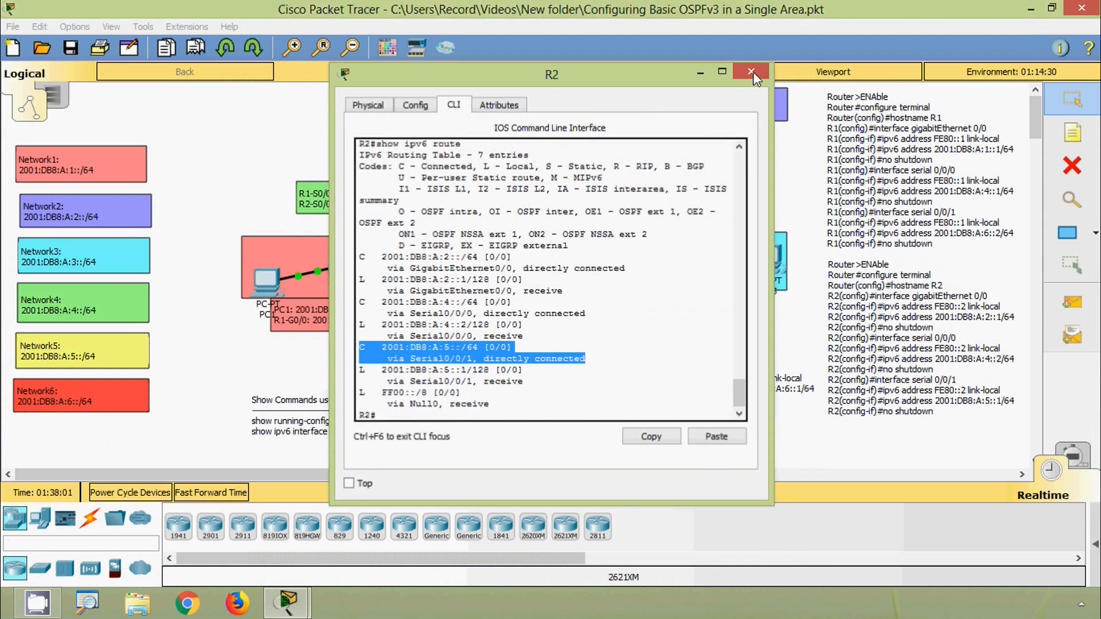
left_click(751, 71)
- Display R3's IPv6 routing table with show ipv6 route in its command line
left_click(602, 268)
scroll(485, 370, "down", 6)
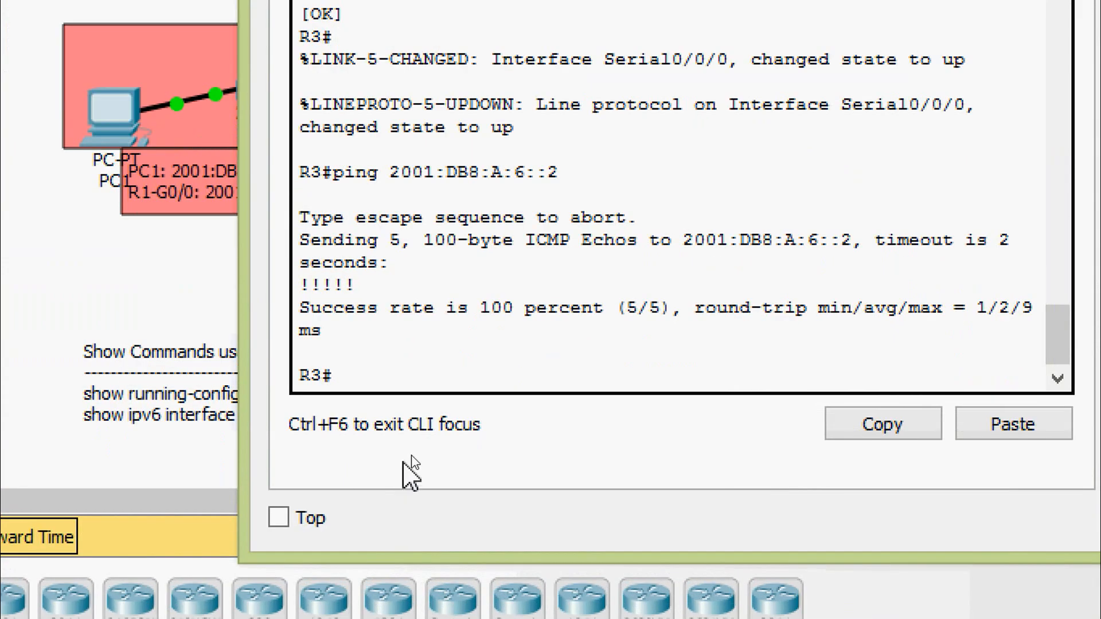
type("sh")
key("Tab")
type("ipv")
key("Tab")
type("rou")
key("Return")
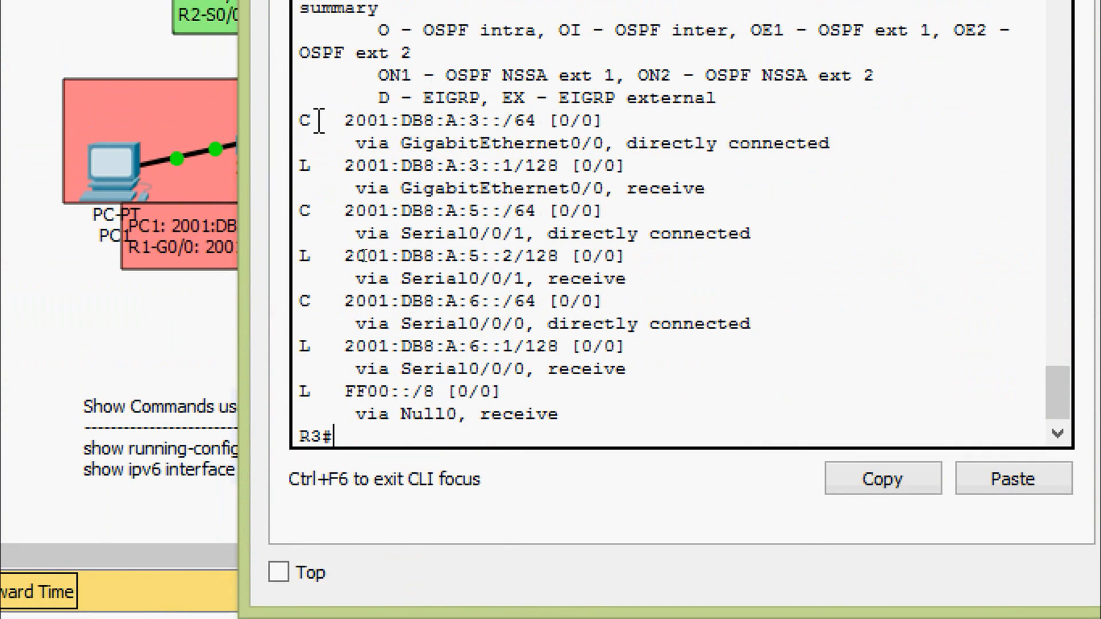
- Examine the directly connected network entries in R3's IPv6 routing table and close R3's window
left_click_drag(304, 118, 842, 136)
left_click_drag(302, 211, 757, 232)
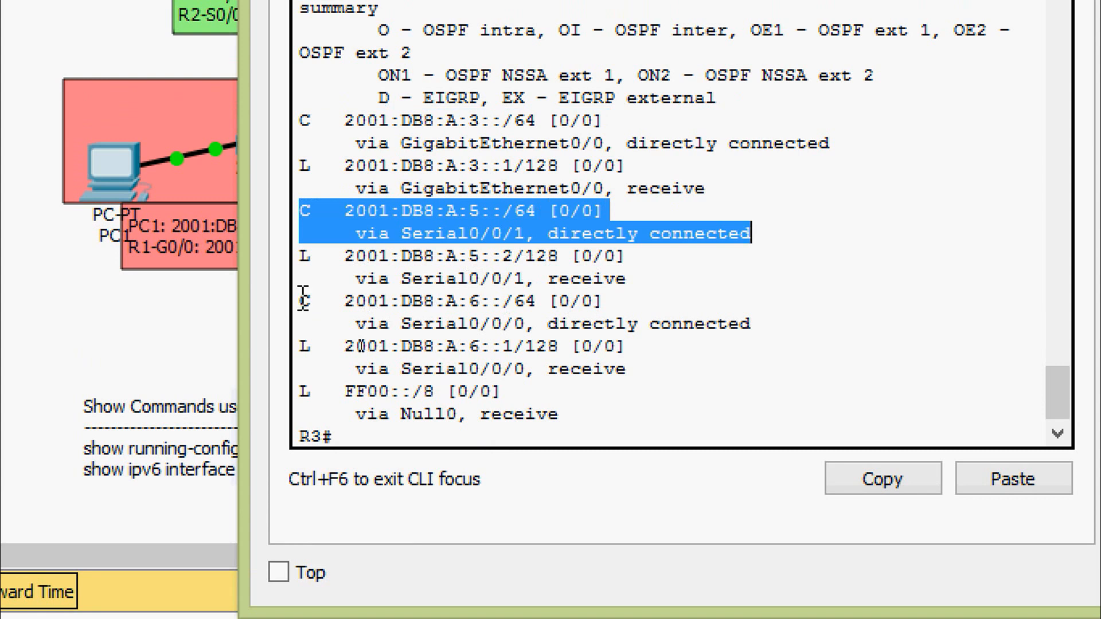
left_click_drag(304, 298, 762, 323)
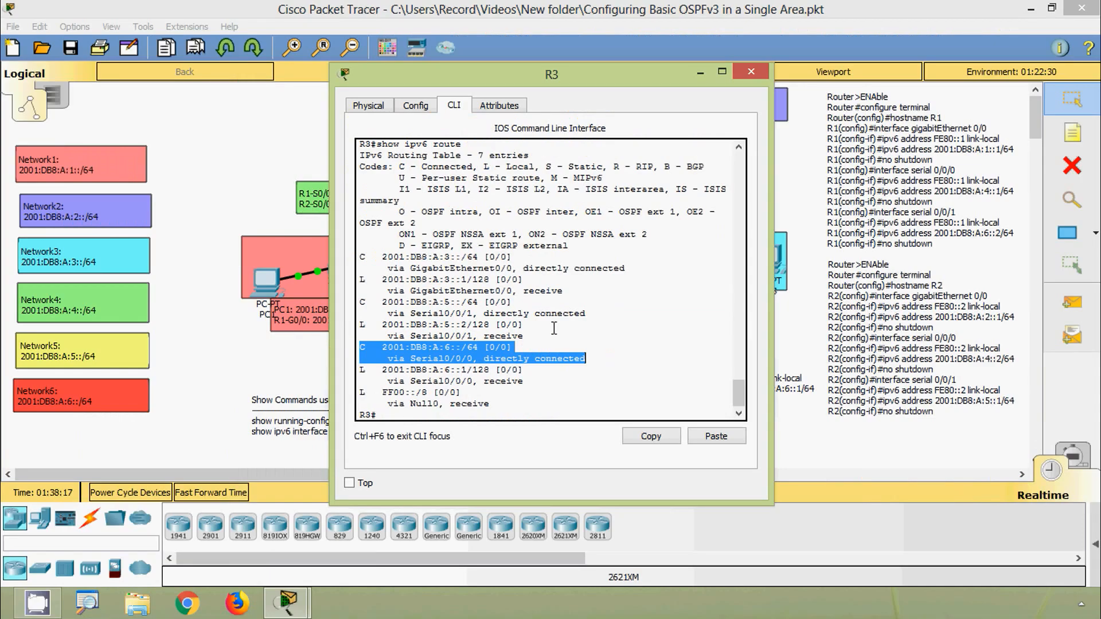
left_click(554, 328)
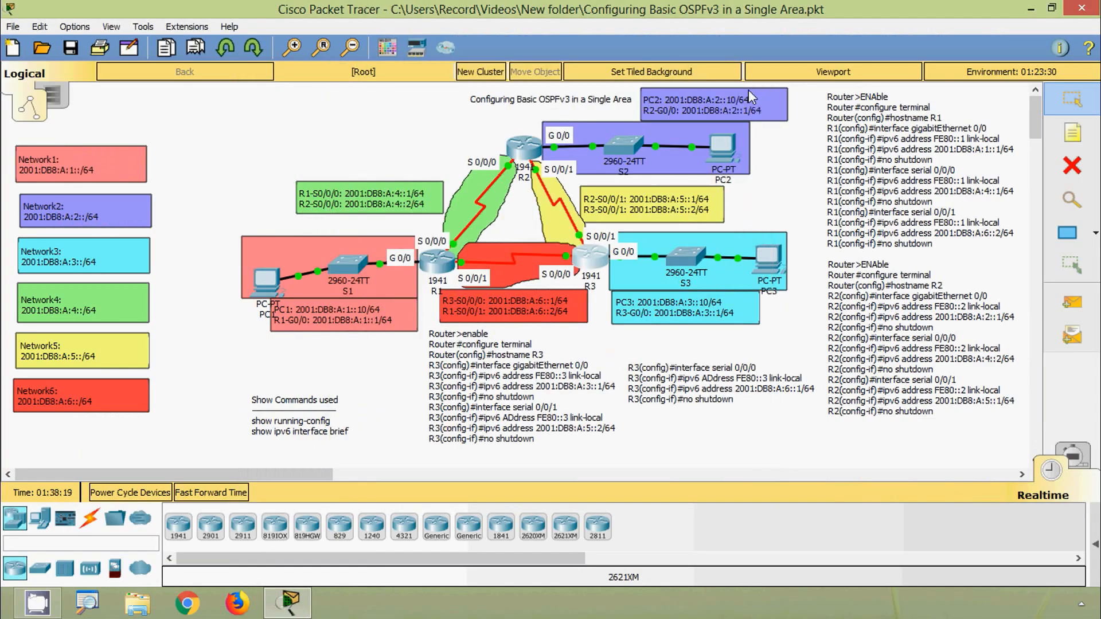
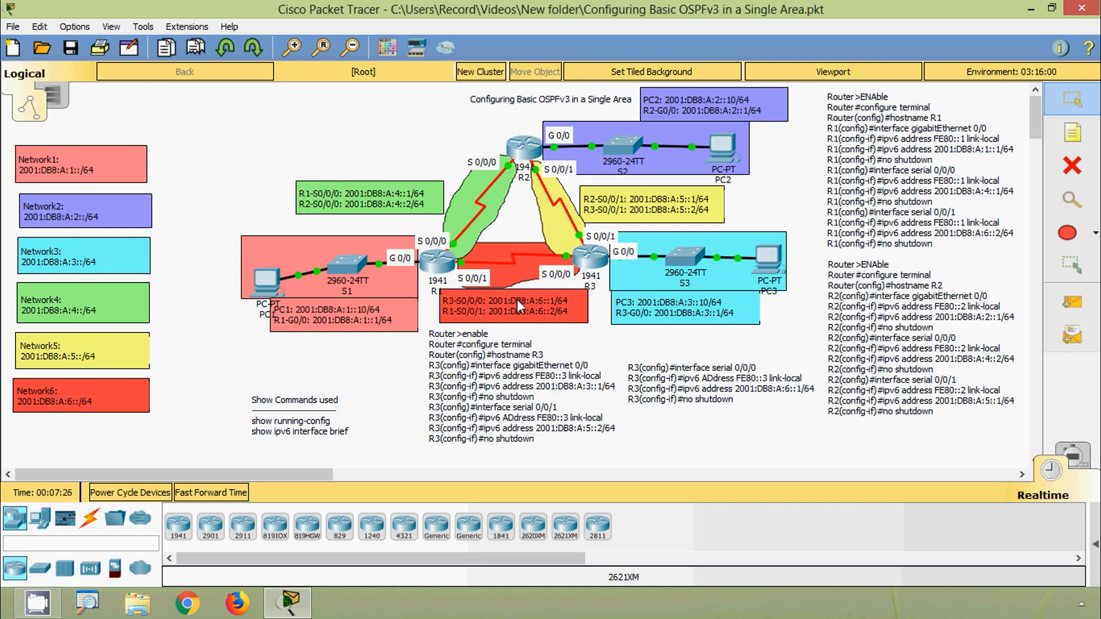
- Open R1's command line and enter global configuration mode with enable and configure terminal
left_click(437, 261)
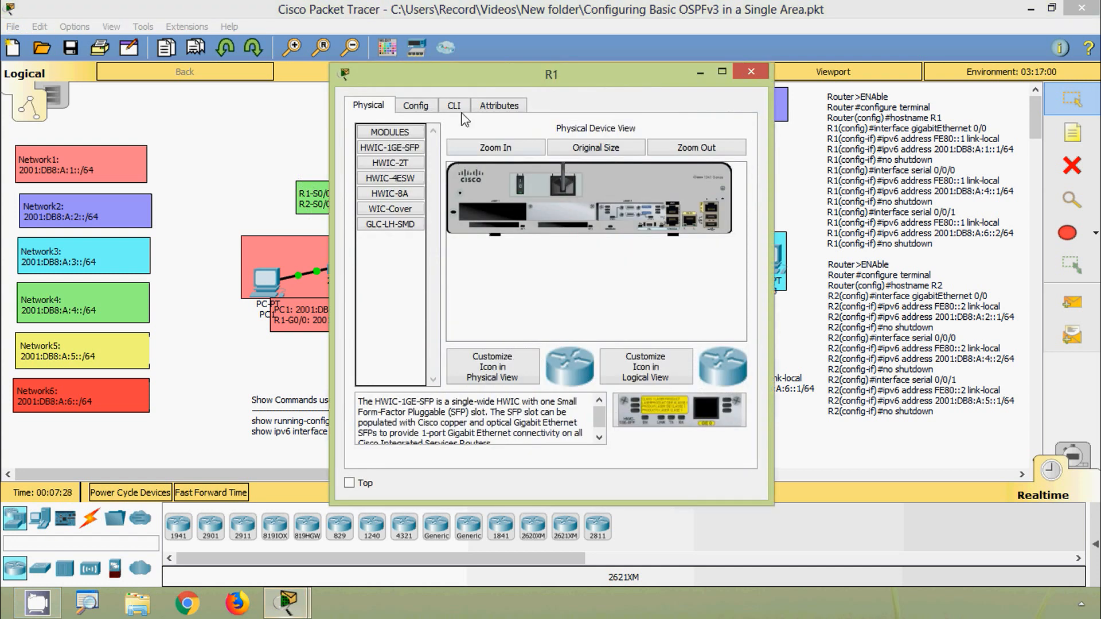
left_click(458, 106)
left_click_drag(463, 86, 455, 48)
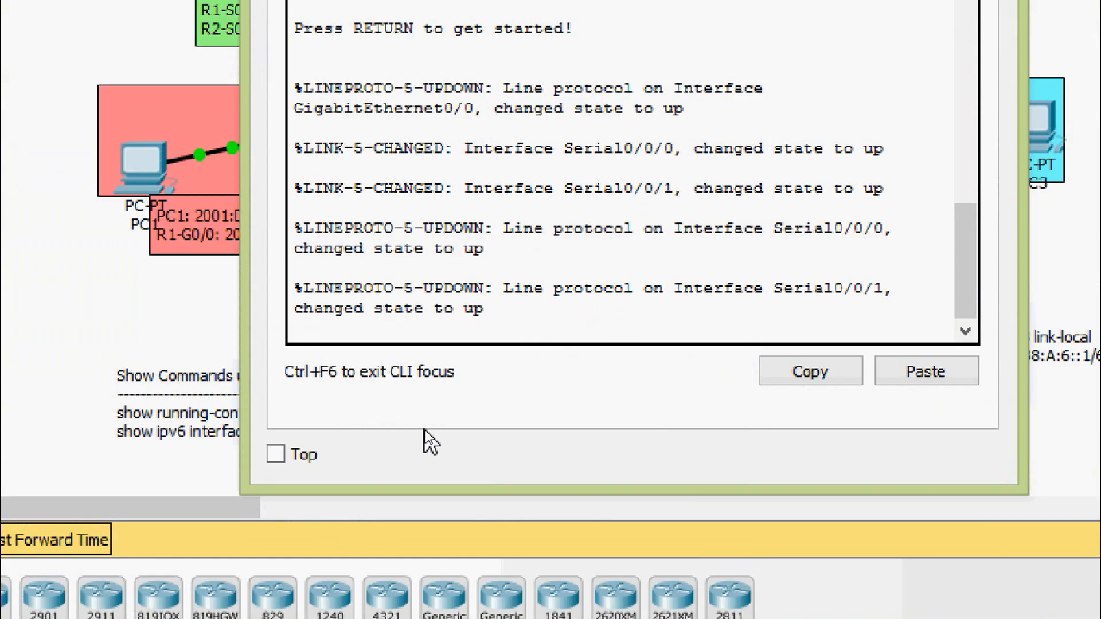
key("Return")
type("ena")
key("Tab")
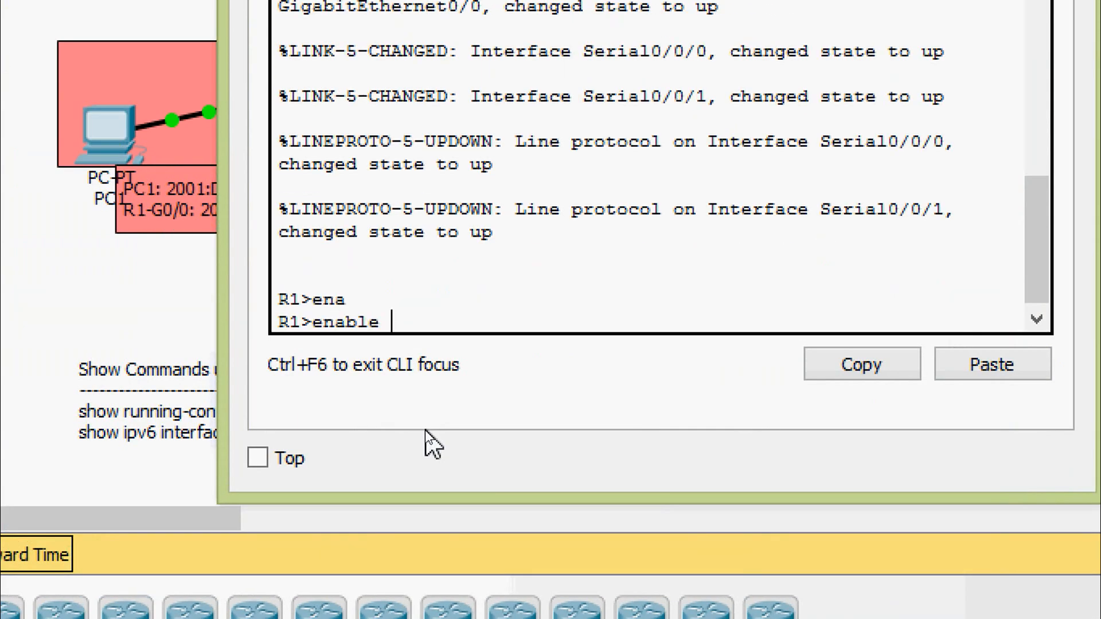
key("Return")
type("conf")
key("Tab")
type("t")
- Enable IPv6 routing on R1 with ipv6 unicast-routing and close R1's window
key("Tab")
key("Return")
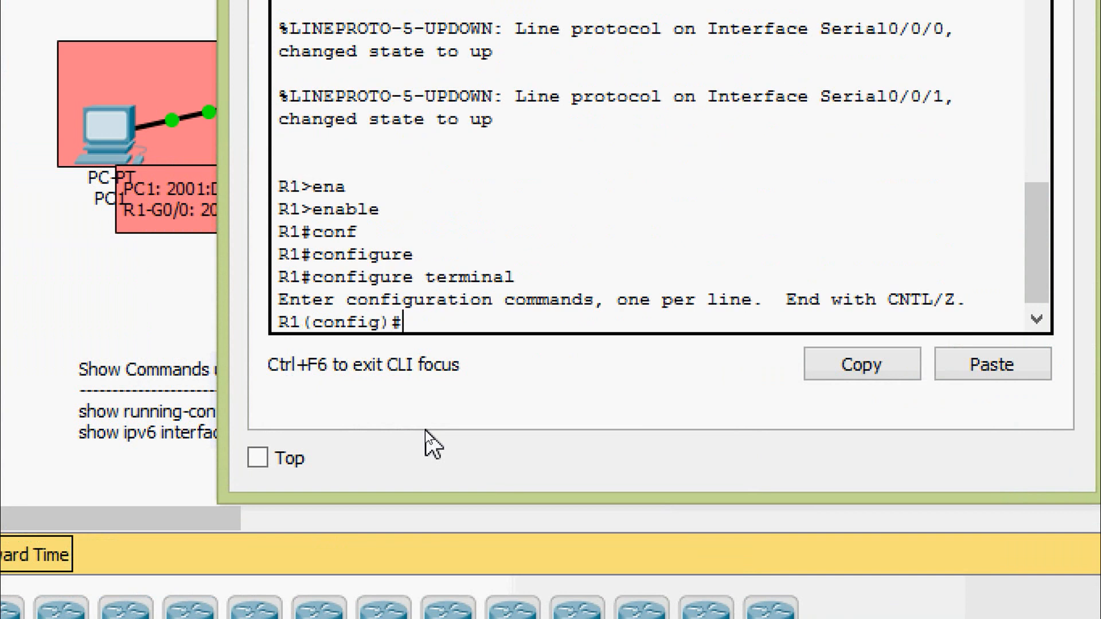
type("ipv")
key("Tab")
type("uni")
key("Tab")
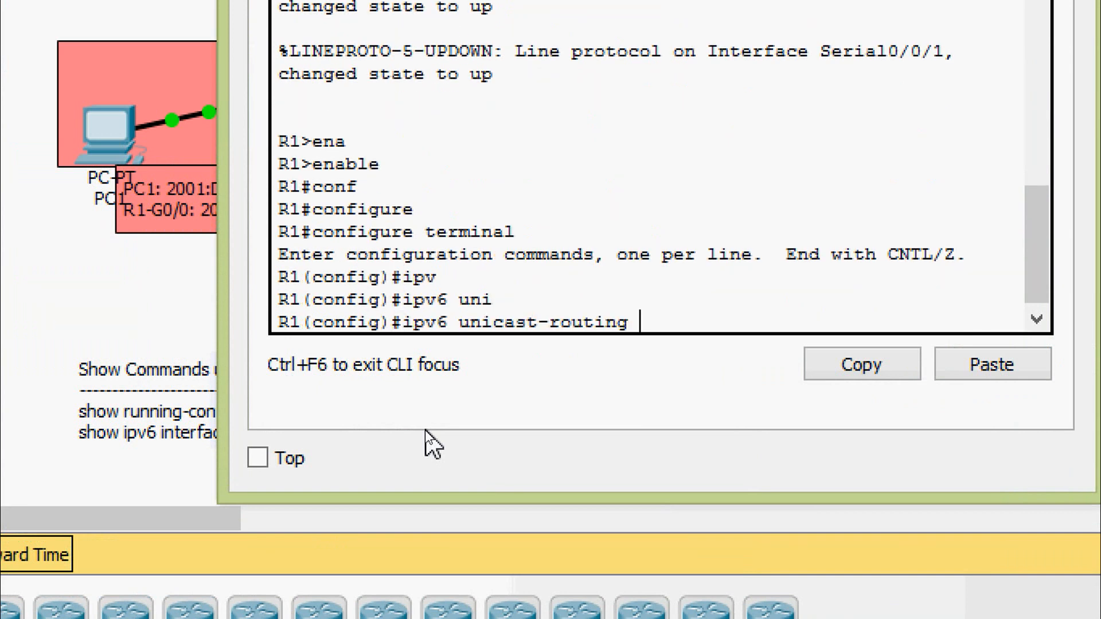
key("Return")
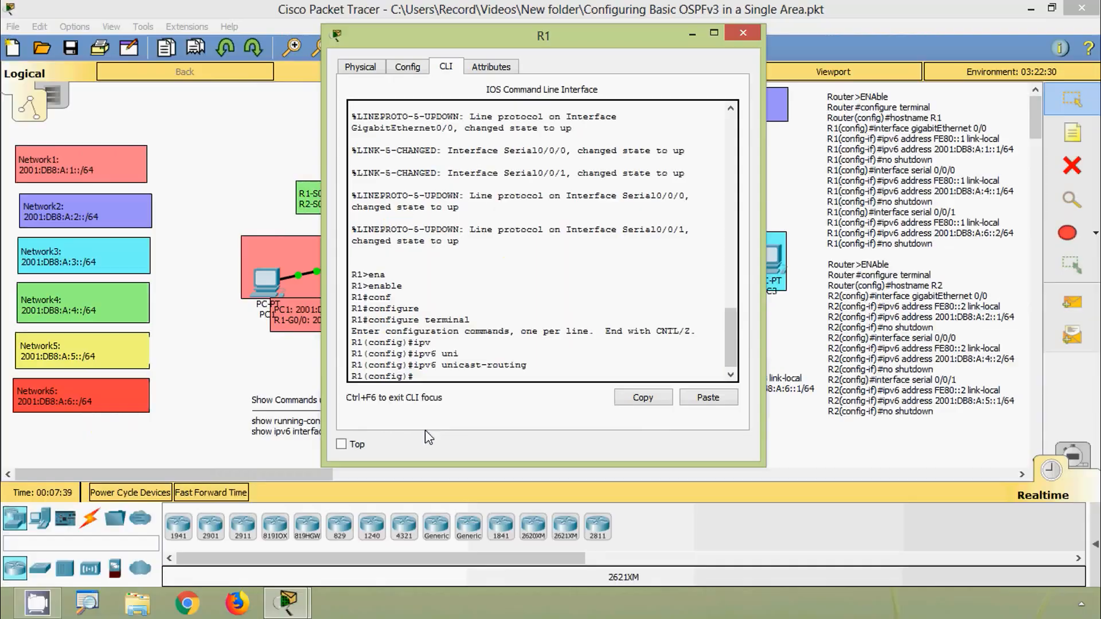
left_click(743, 33)
- Open R2's command line and enter global configuration mode with enable and configure terminal
left_click(526, 150)
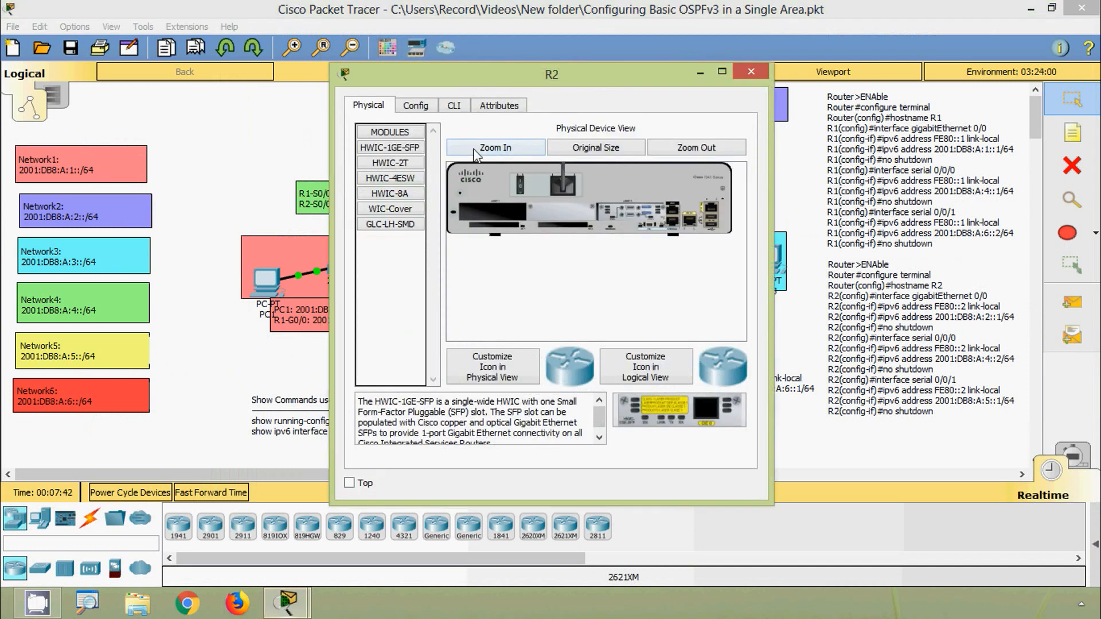
left_click(456, 107)
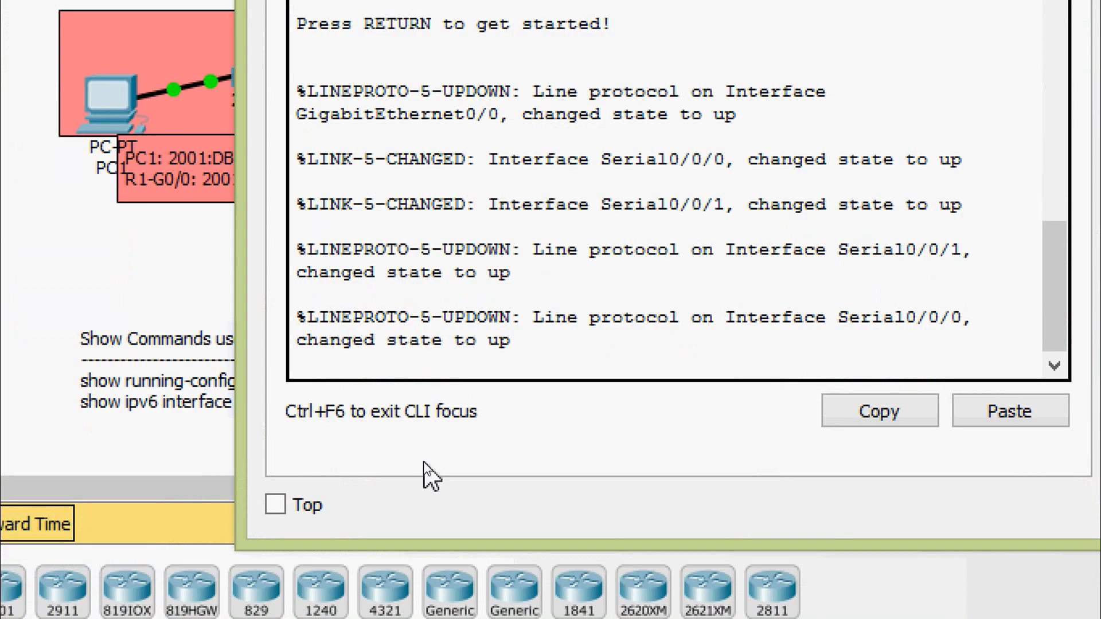
key("Return")
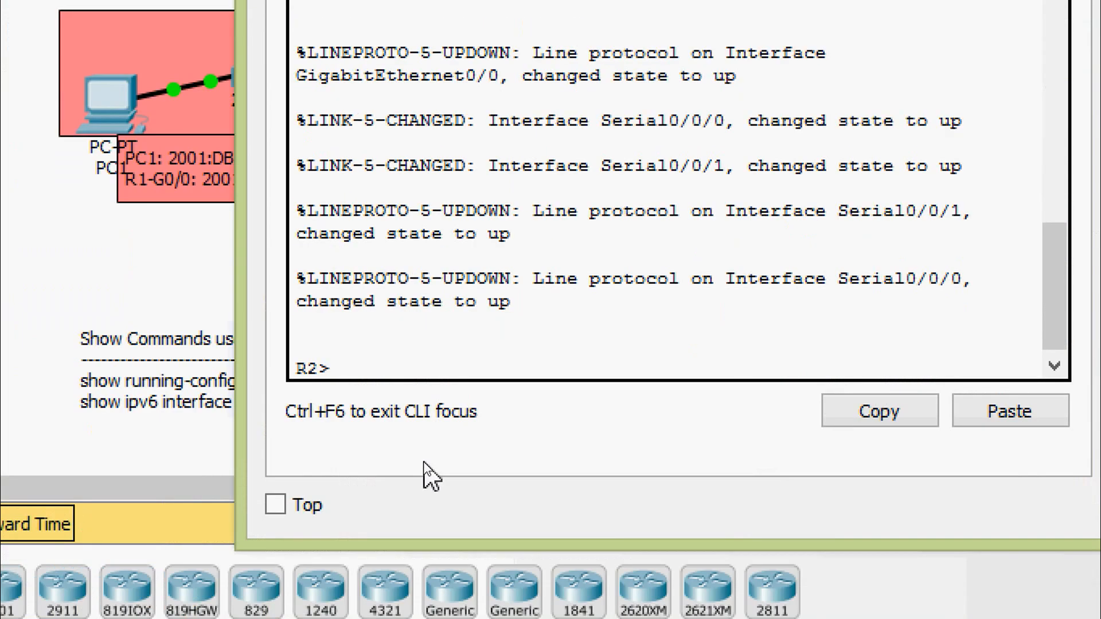
type("ena")
key("Tab")
key("Return")
type("conf")
key("Tab")
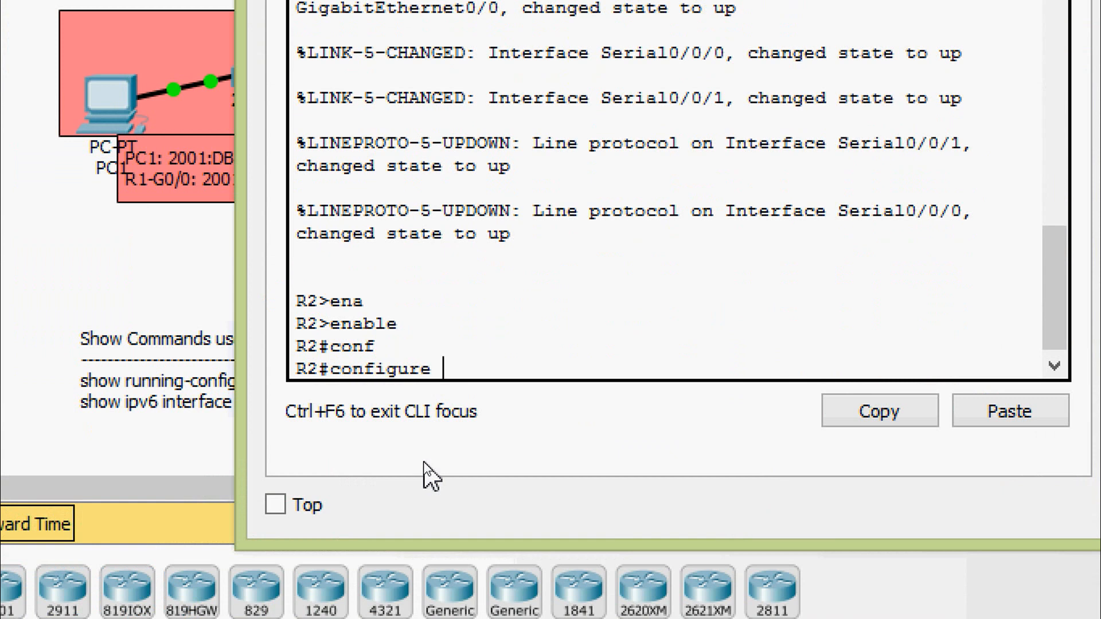
type("t")
key("Tab")
key("Return")
key("Return")
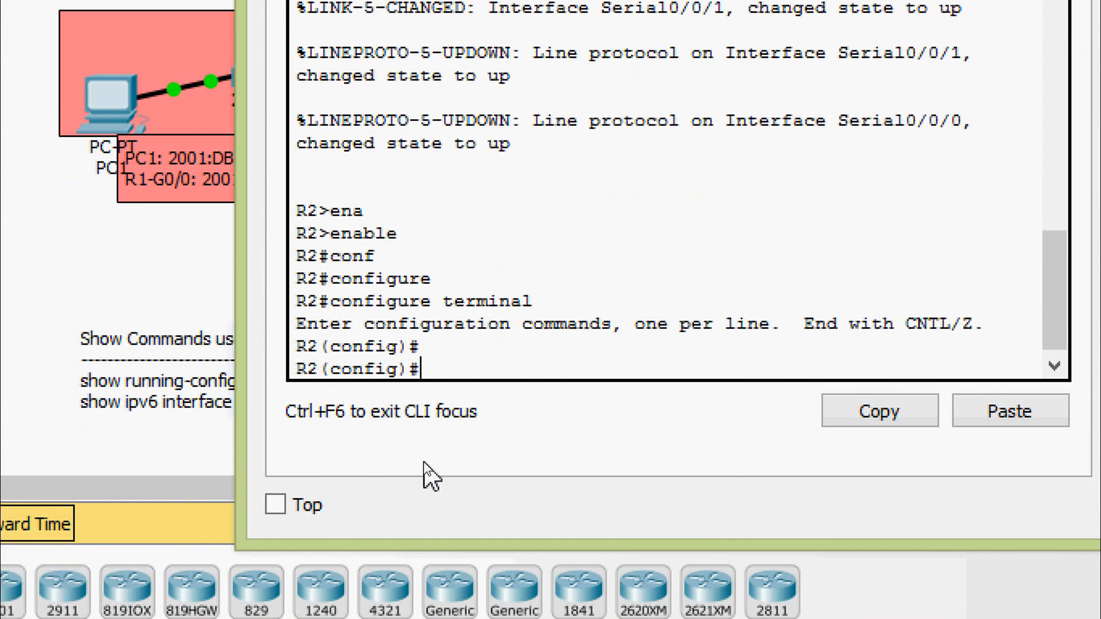
- Enable IPv6 routing on R2 with ipv6 unicast-routing and close R2's window
type("ipv")
key("Tab")
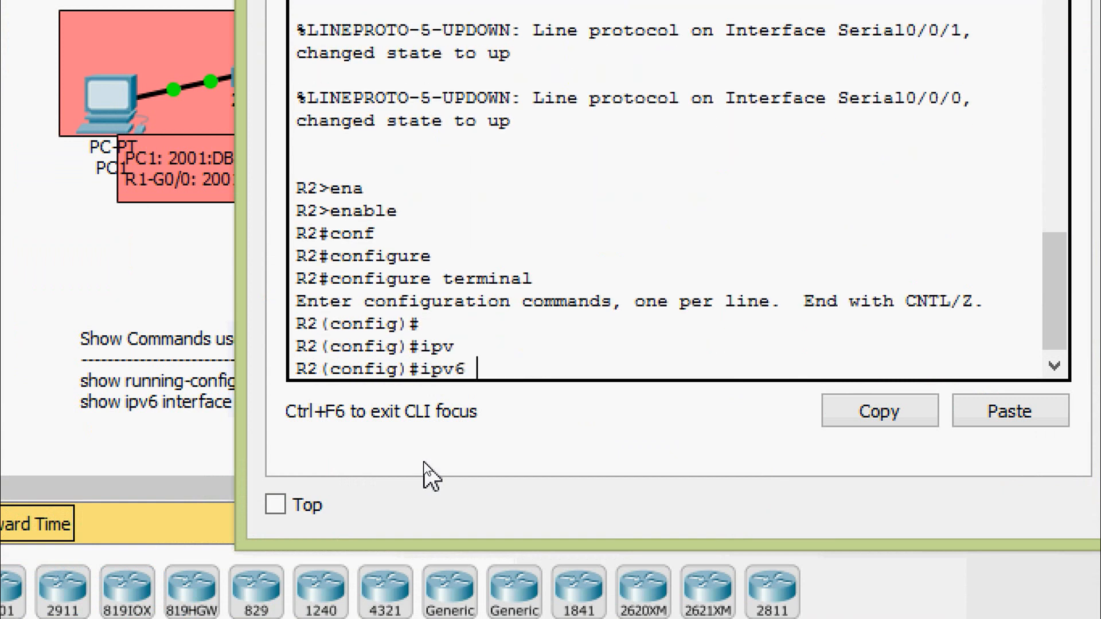
type("uni")
key("Tab")
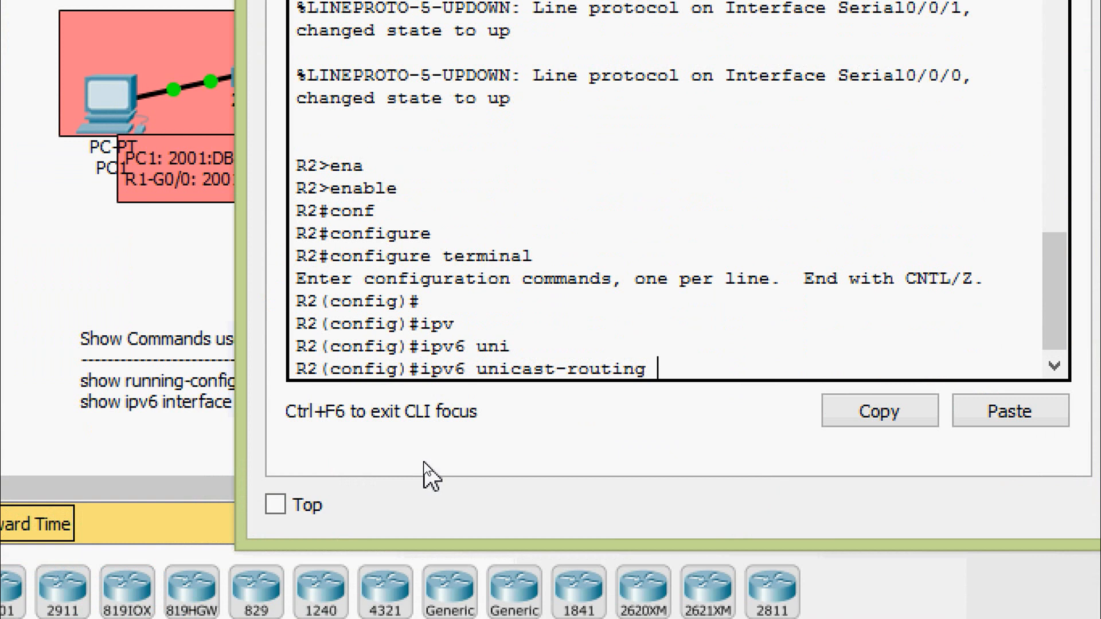
key("Return")
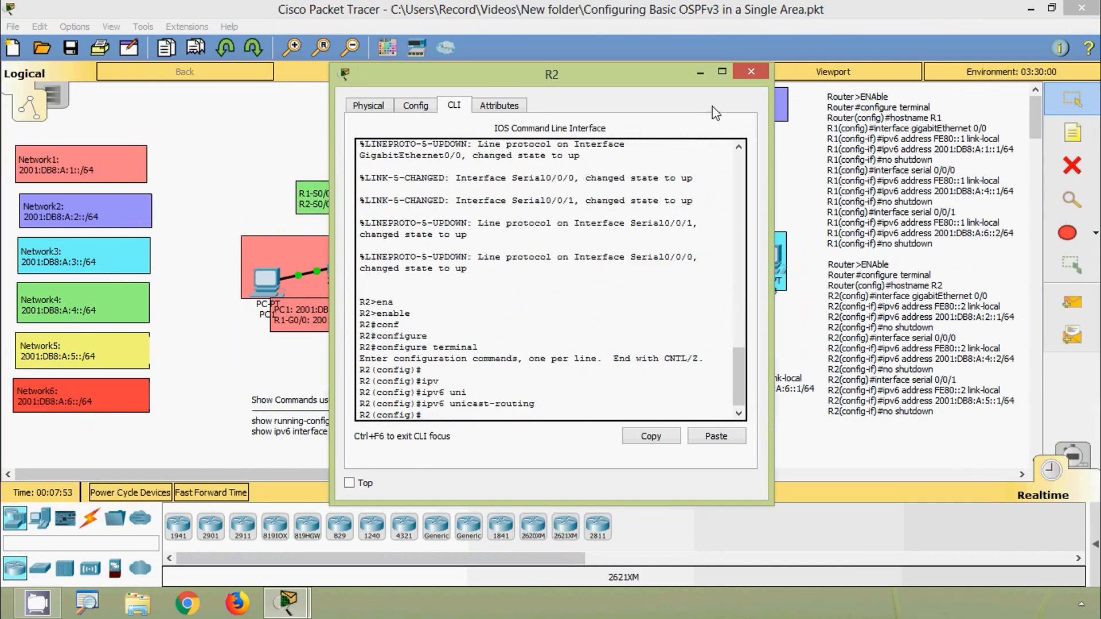
left_click(752, 71)
- Open R3's command line and enter global configuration mode with enable and configure terminal
left_click(591, 258)
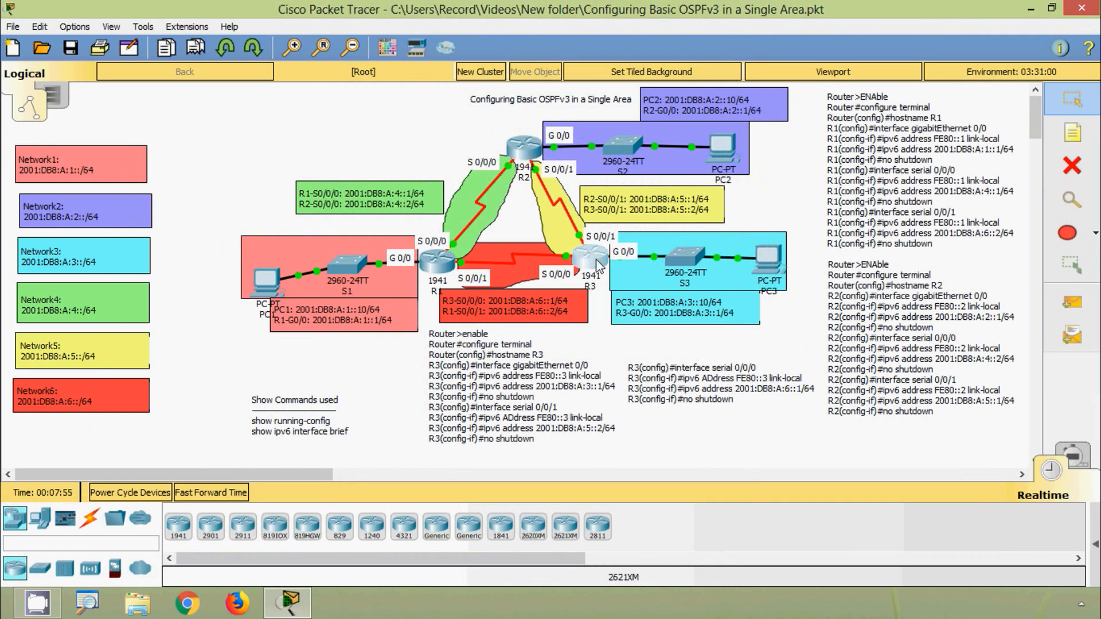
left_click(454, 105)
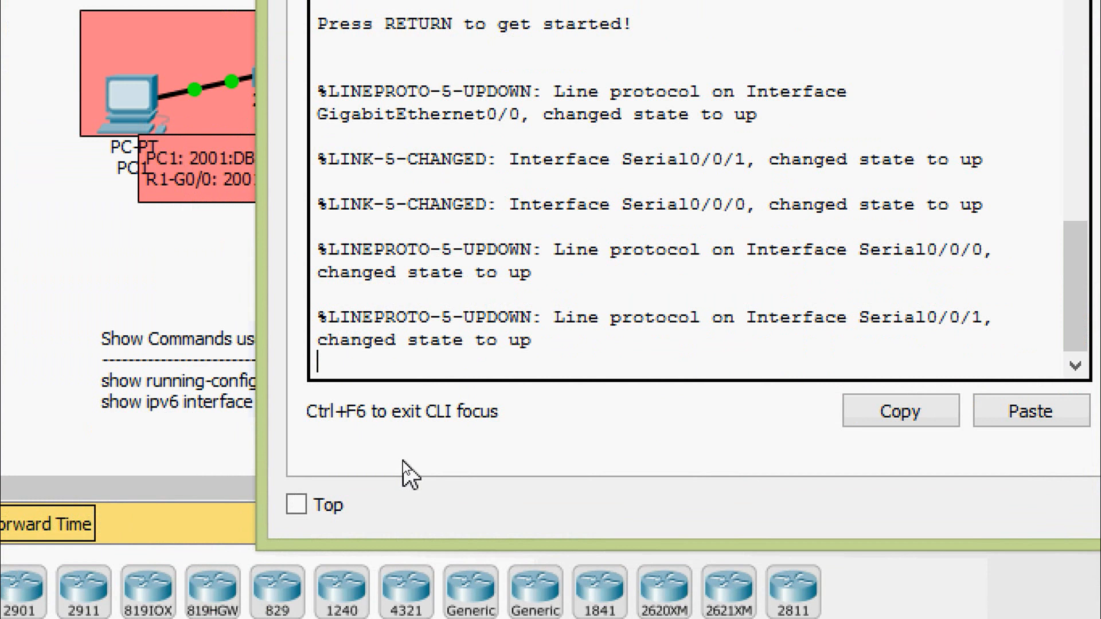
key("Return")
type("ena")
key("Tab")
key("Return")
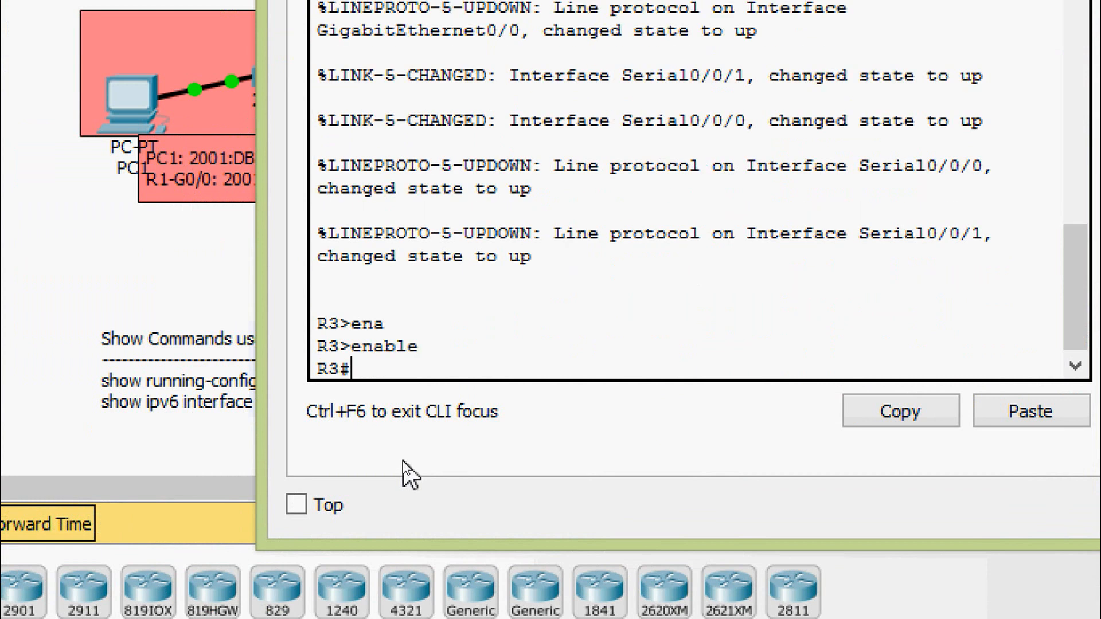
type("conf")
key("Tab")
- Enable IPv6 routing on R3 with ipv6 unicast-routing and close R3's window
key("Tab")
key("Return")
type("ipv")
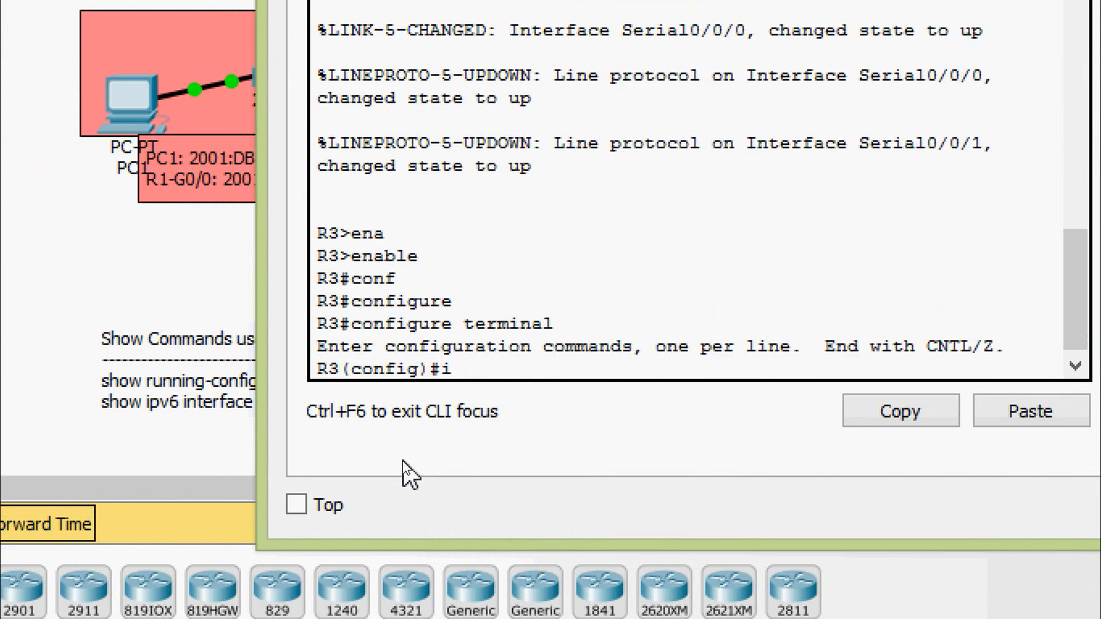
key("Tab")
type("uni")
key("Tab")
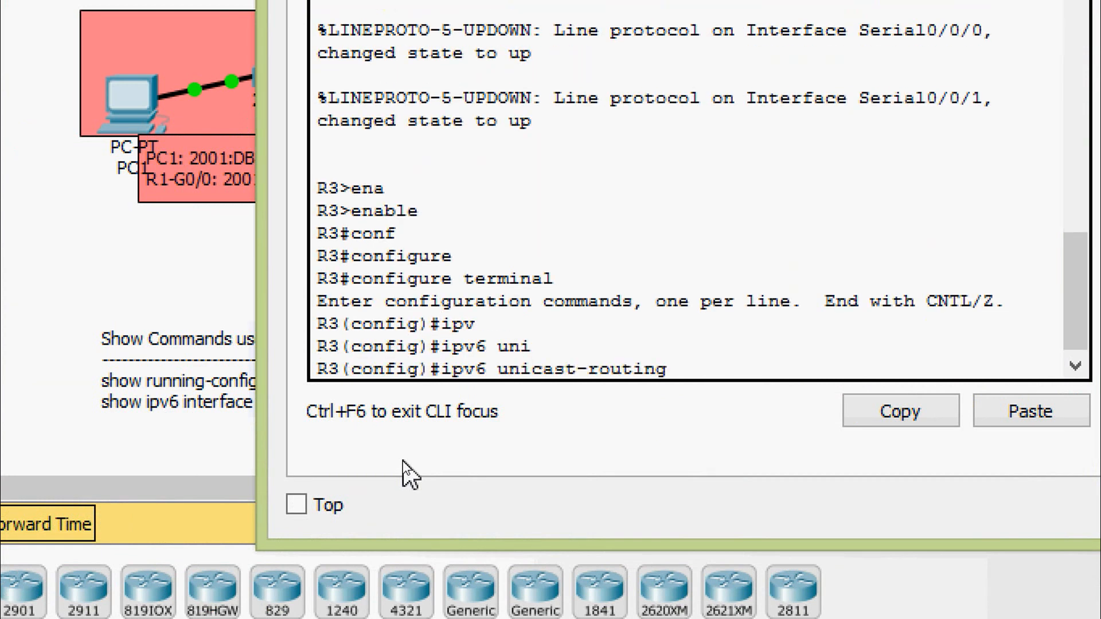
key("Return")
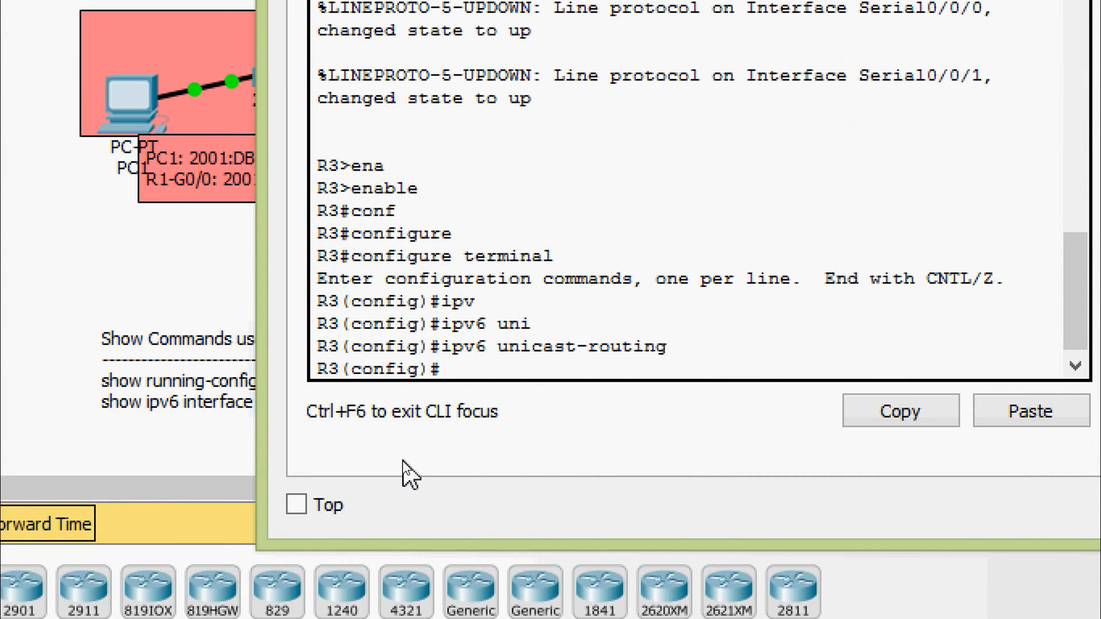
left_click(751, 72)
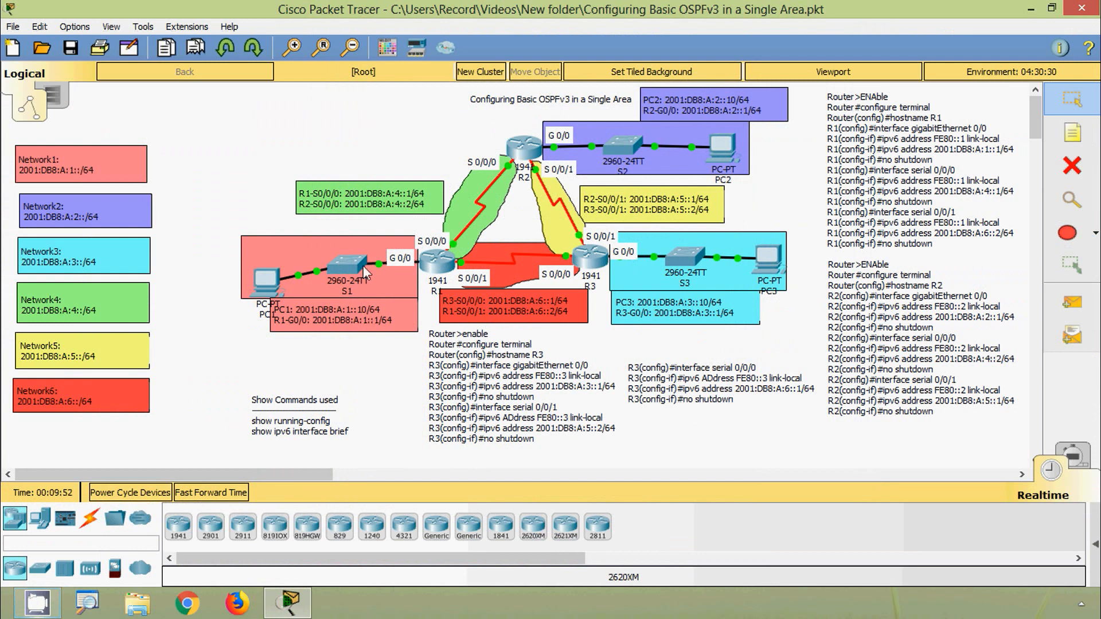
- Start OSPFv3 process 1 on R1 with ipv6 router ospf 1, checking the allowed process ID range first
left_click(436, 263)
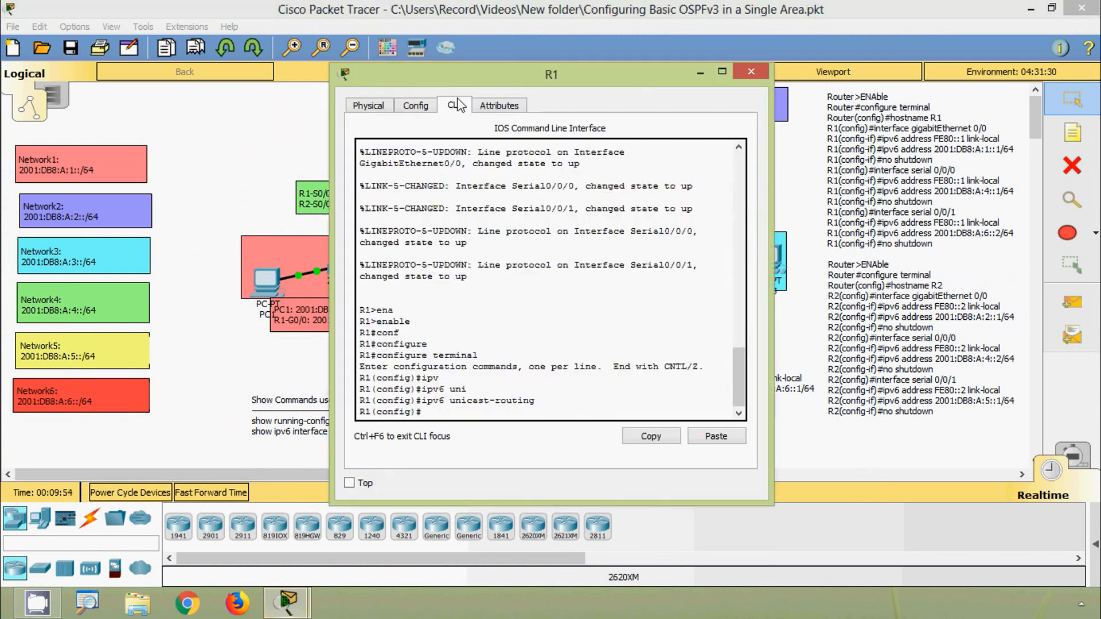
left_click_drag(459, 81, 455, 46)
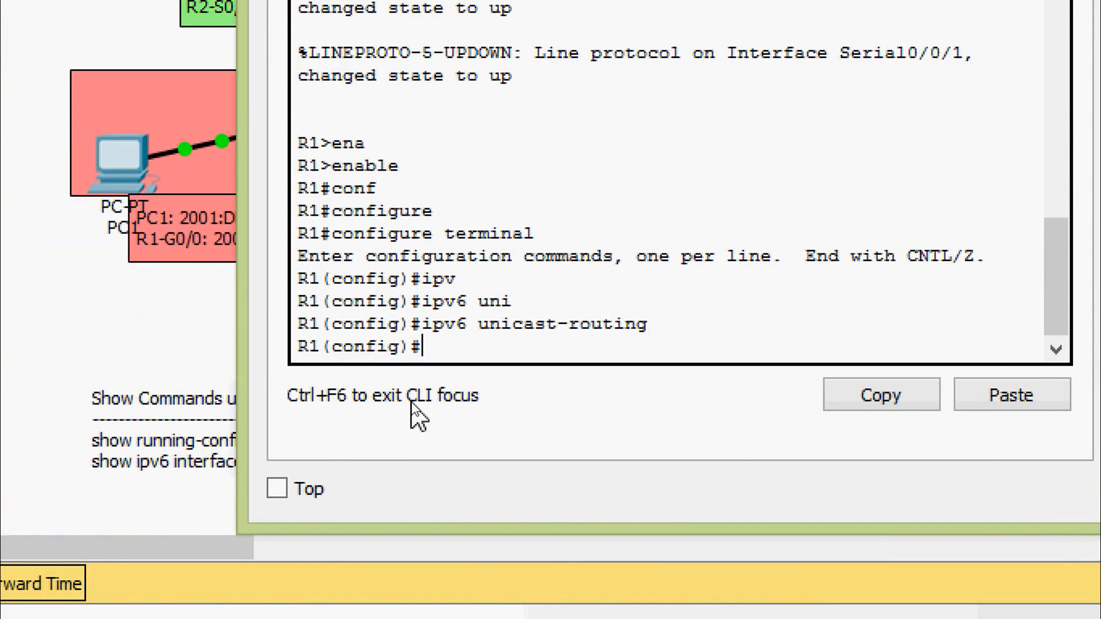
type("ipv")
key("Tab")
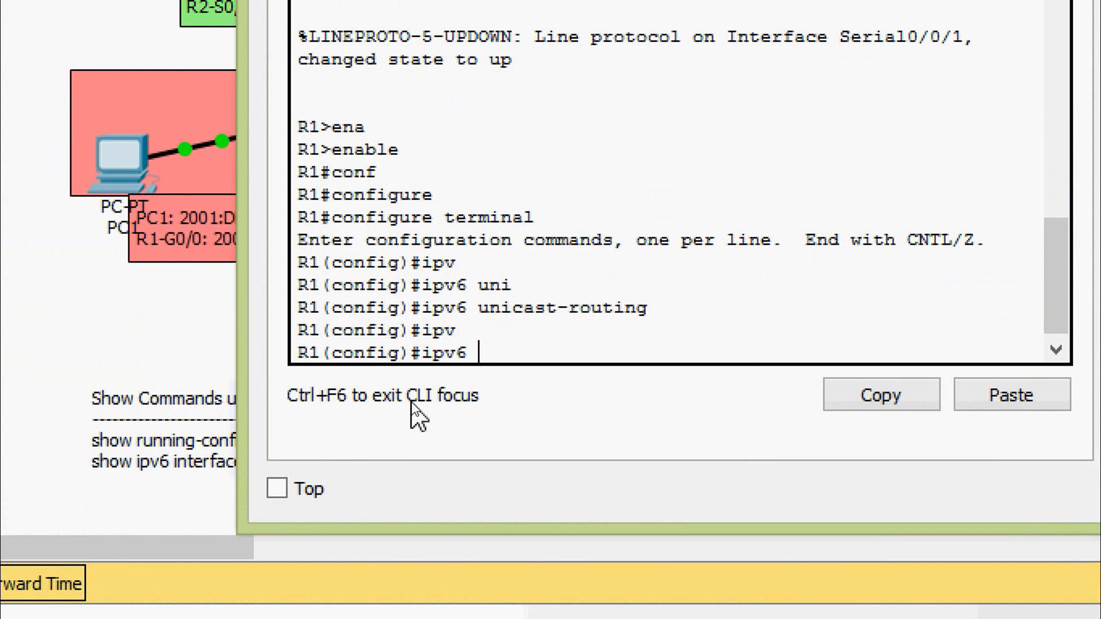
type("router")
key("Tab")
type("os")
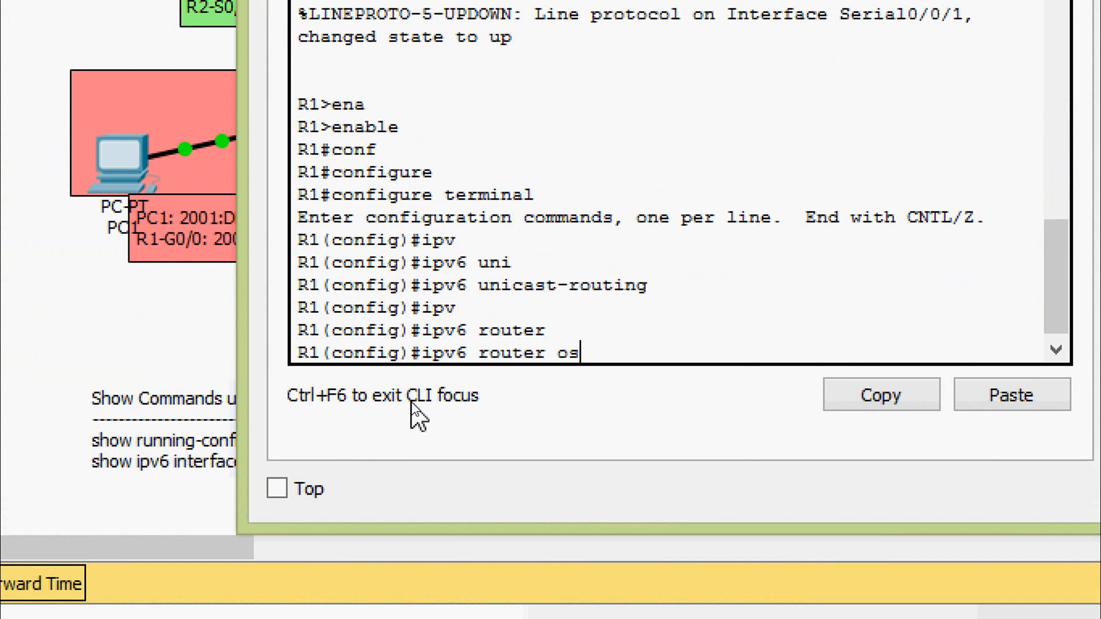
key("Tab")
type("?")
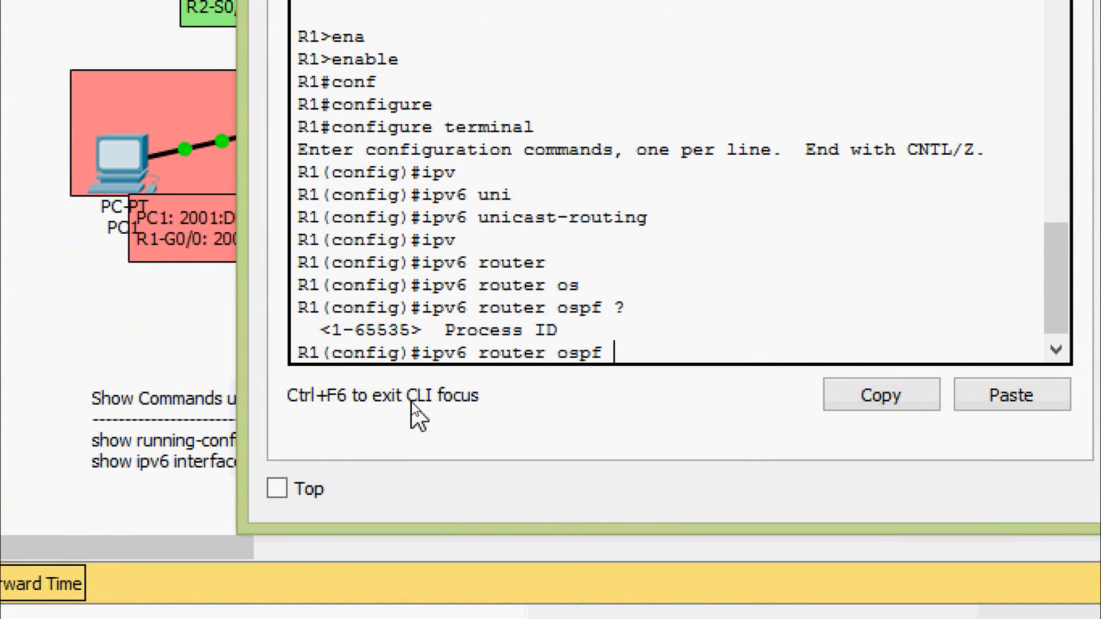
type("1")
key("Return")
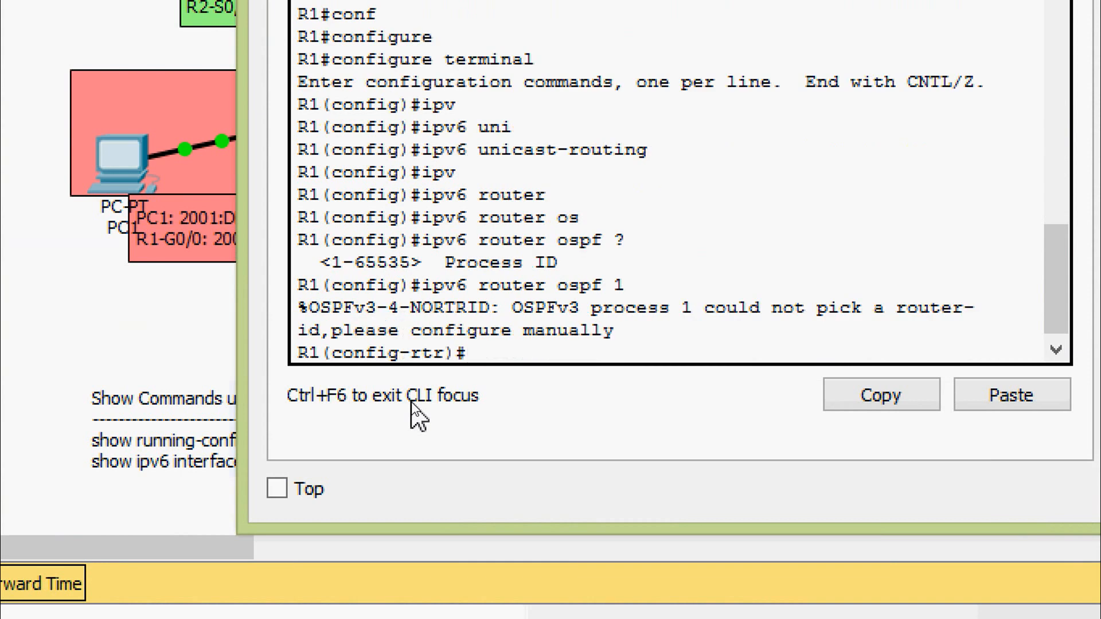
- Set R1's OSPFv3 router ID to 1.1.1.1 and close R1's window
type("router")
key("Tab")
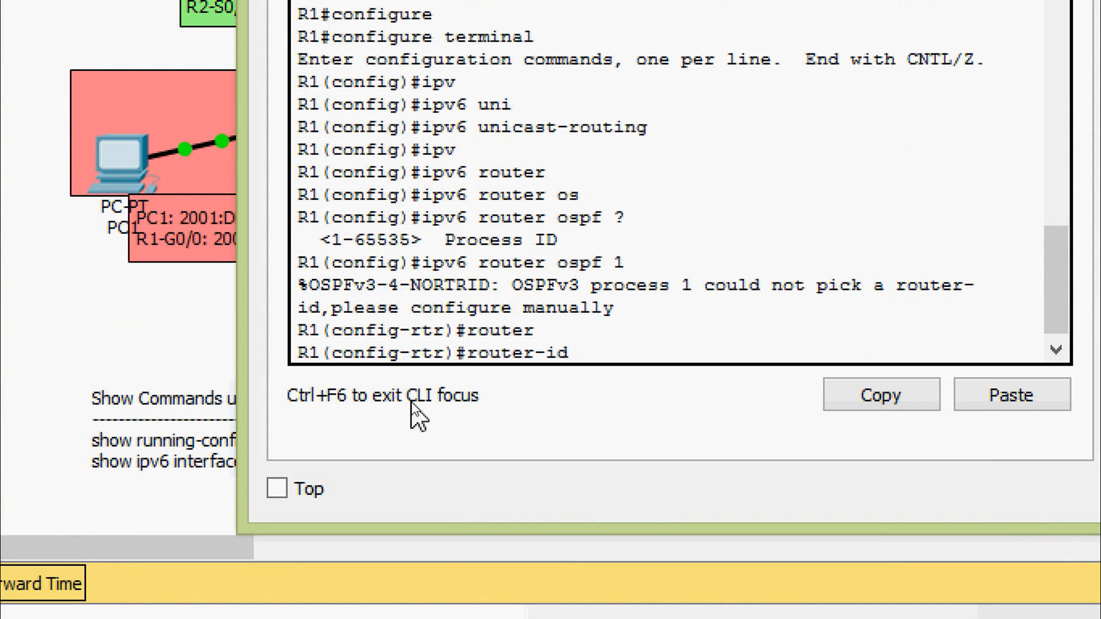
type("1.1.1.1")
key("Return")
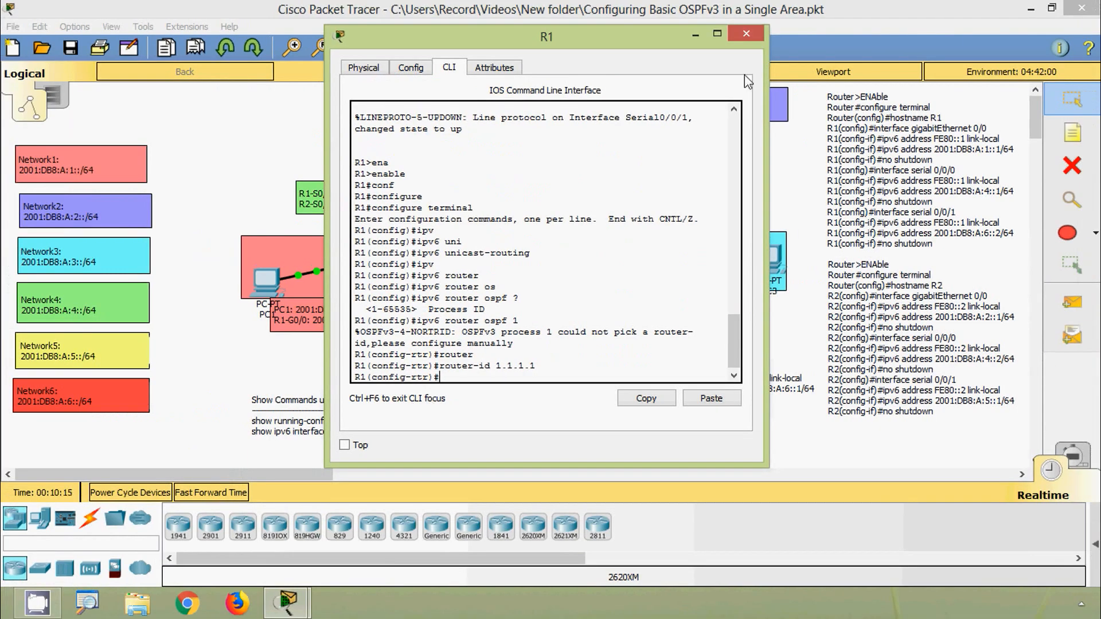
left_click(746, 35)
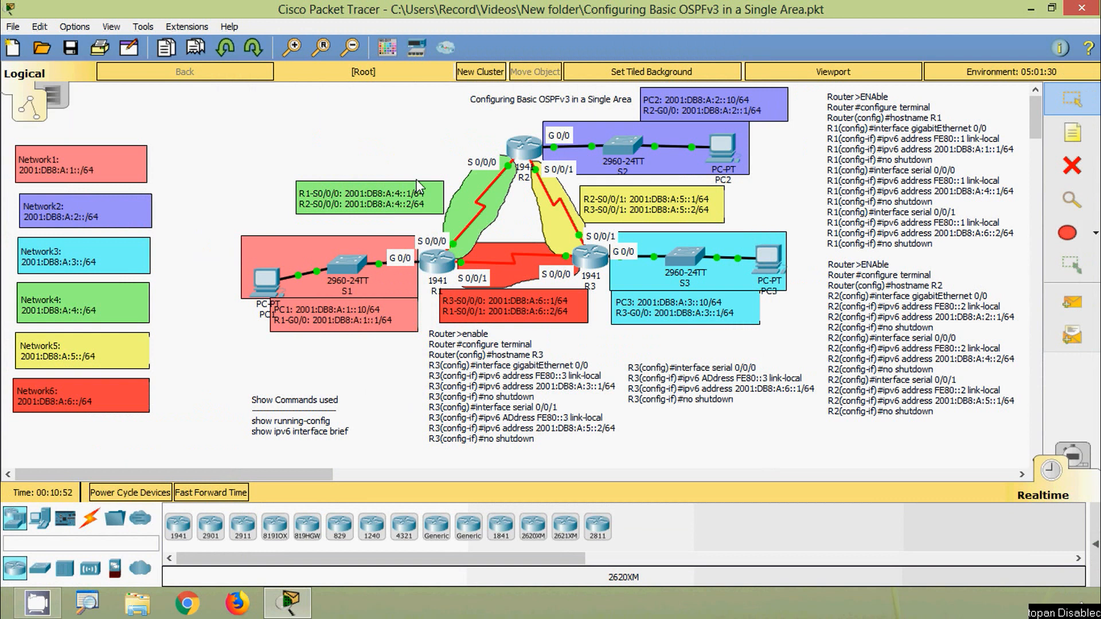
- Start OSPFv3 process 1 on R2 with ipv6 router ospf 1 in its command line
left_click(522, 153)
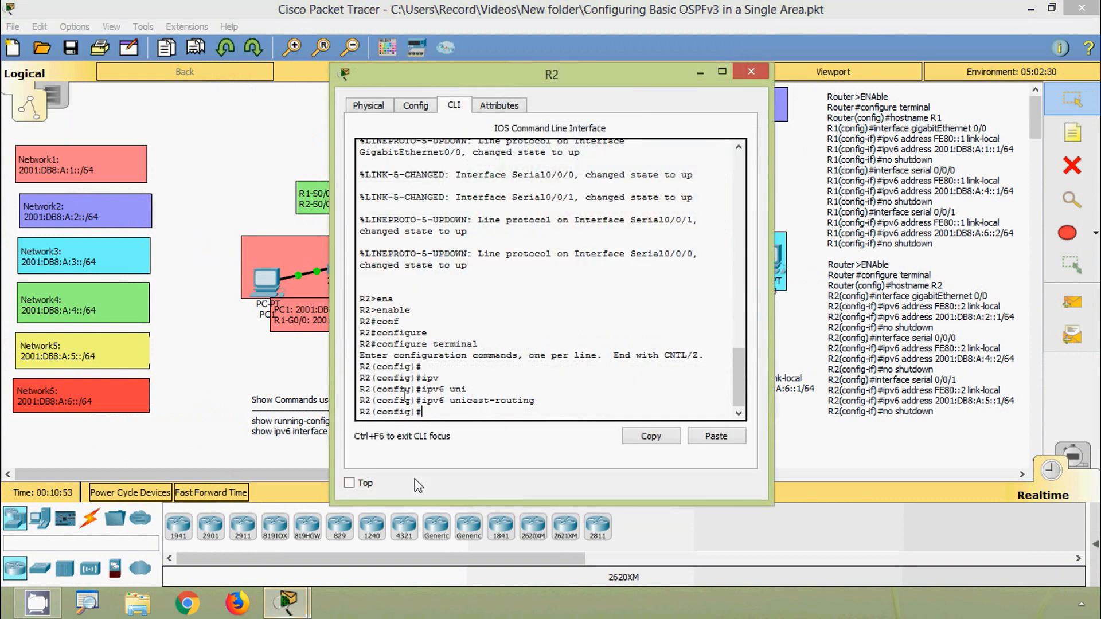
type("iv")
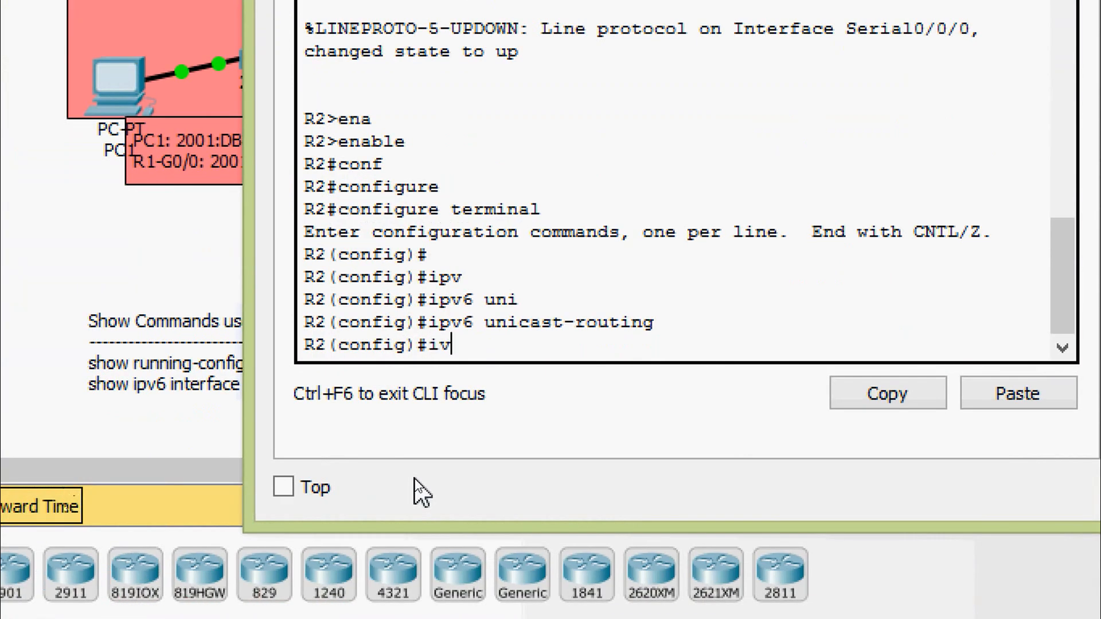
key("BackSpace")
type("pv6 r")
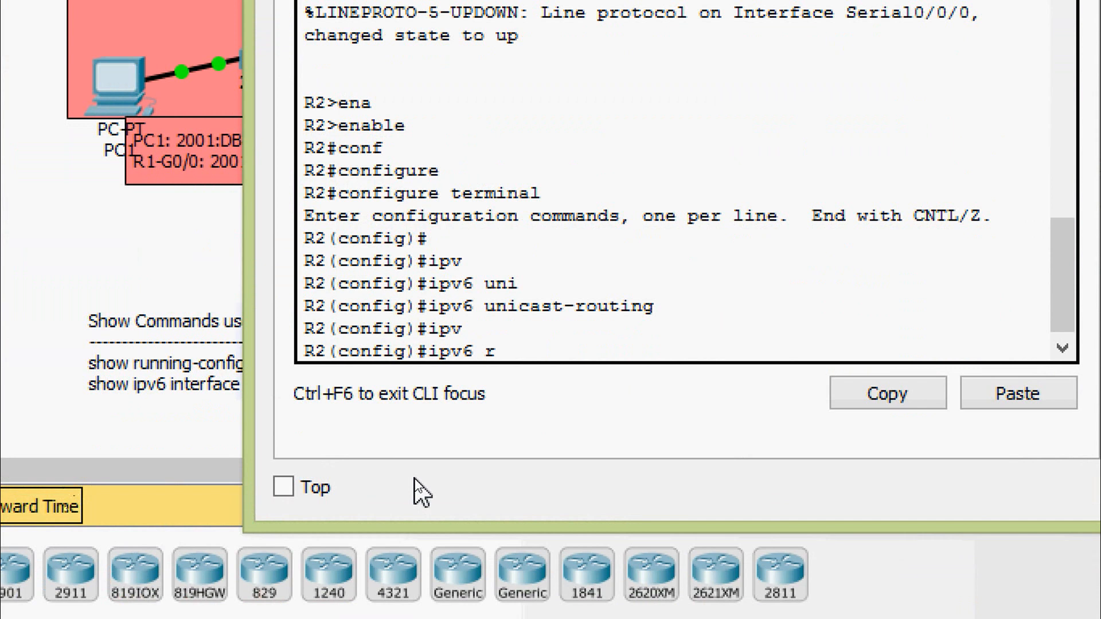
type("outer")
key("Tab")
type("os")
key("Tab")
type("1")
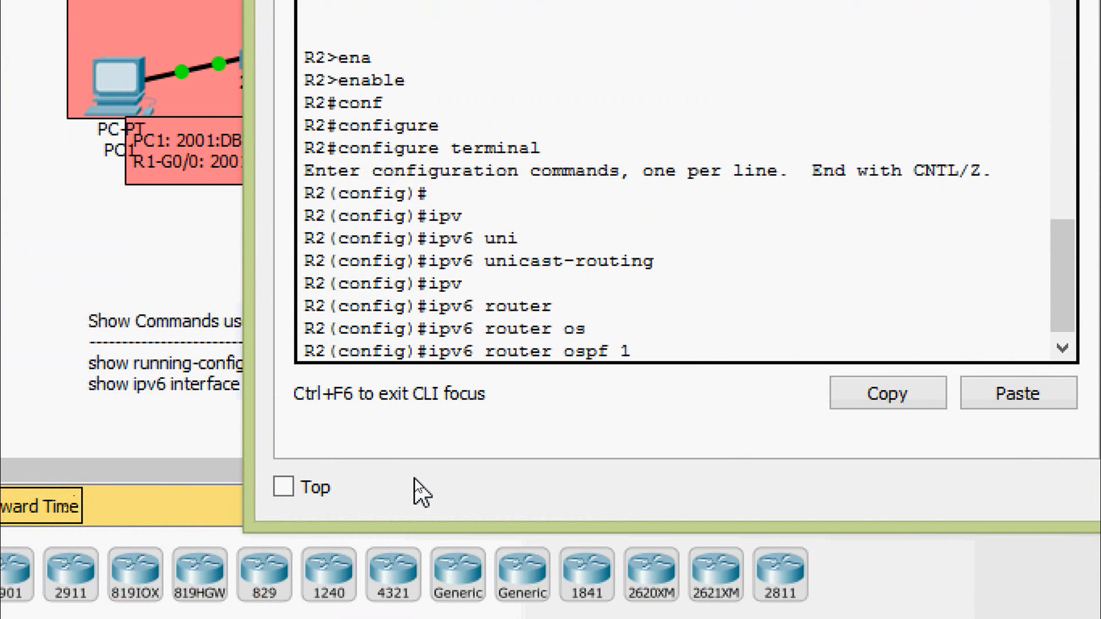
key("Return")
- Set R2's OSPFv3 router ID to 2.2.2.2
type("router")
key("Tab")
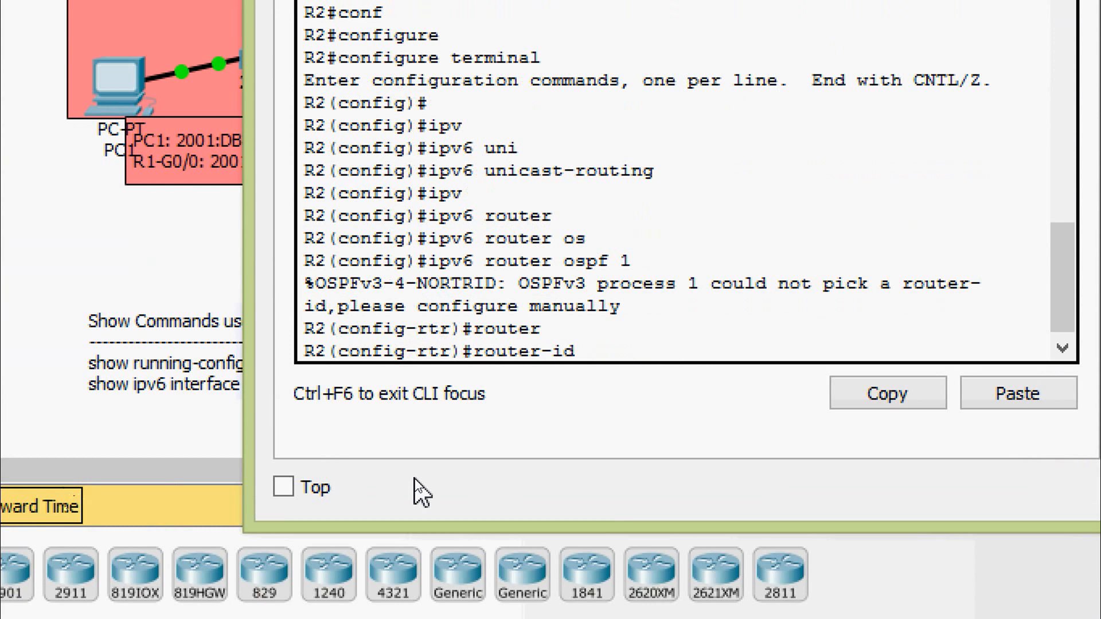
type("2.2.2.2")
key("Return")
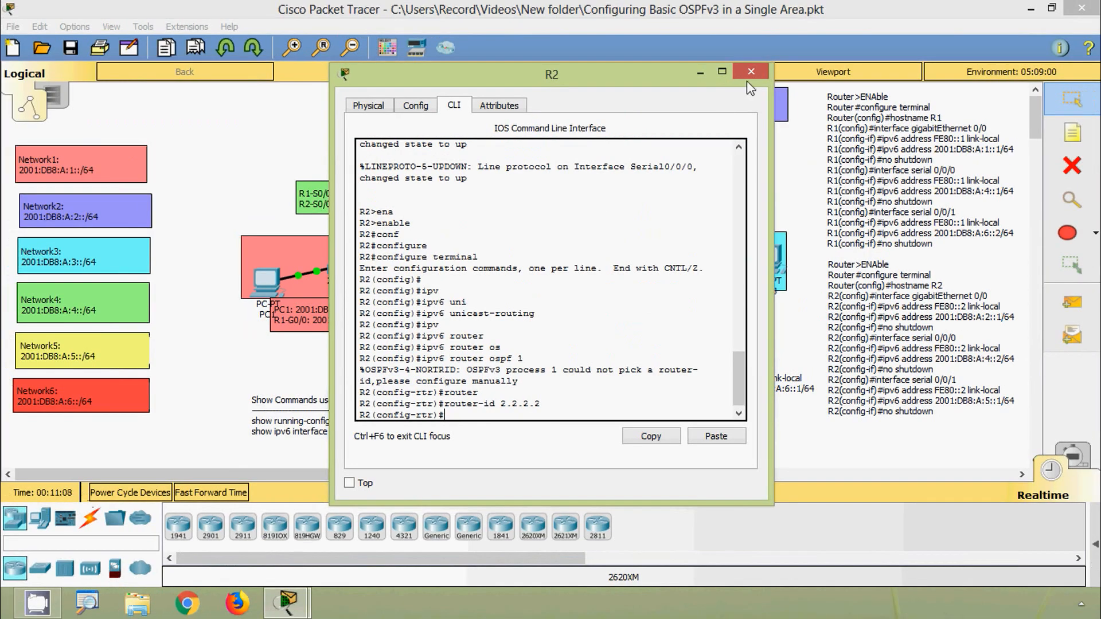
- Close R2's window and start OSPFv3 process 1 on R3 with ipv6 router ospf 1 in its command line
left_click(748, 74)
left_click(596, 265)
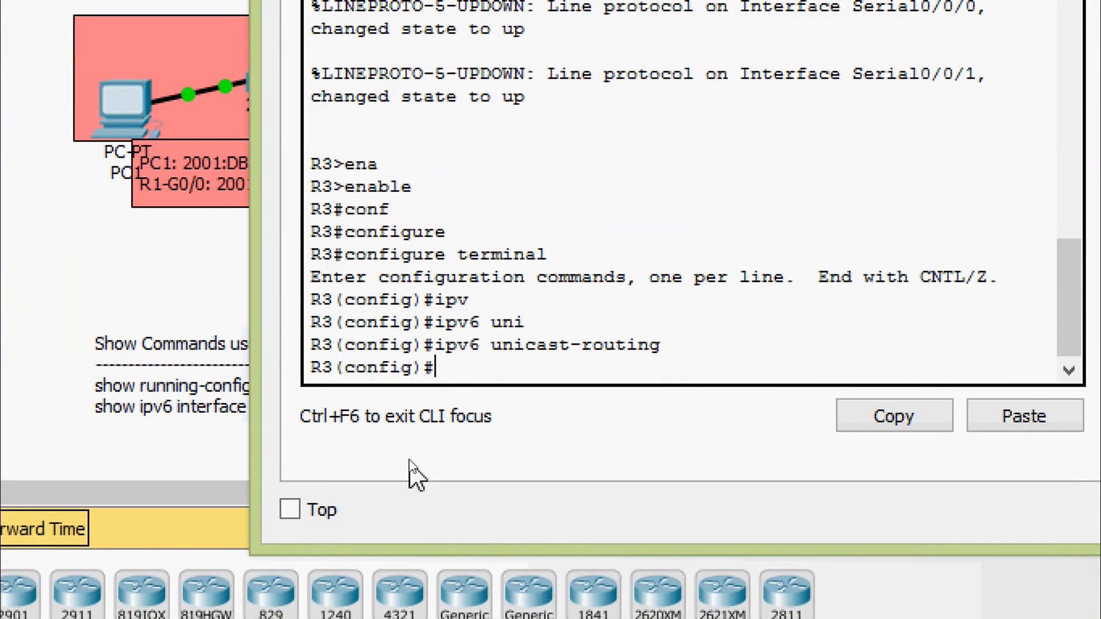
type("ipv")
key("Tab")
type("r")
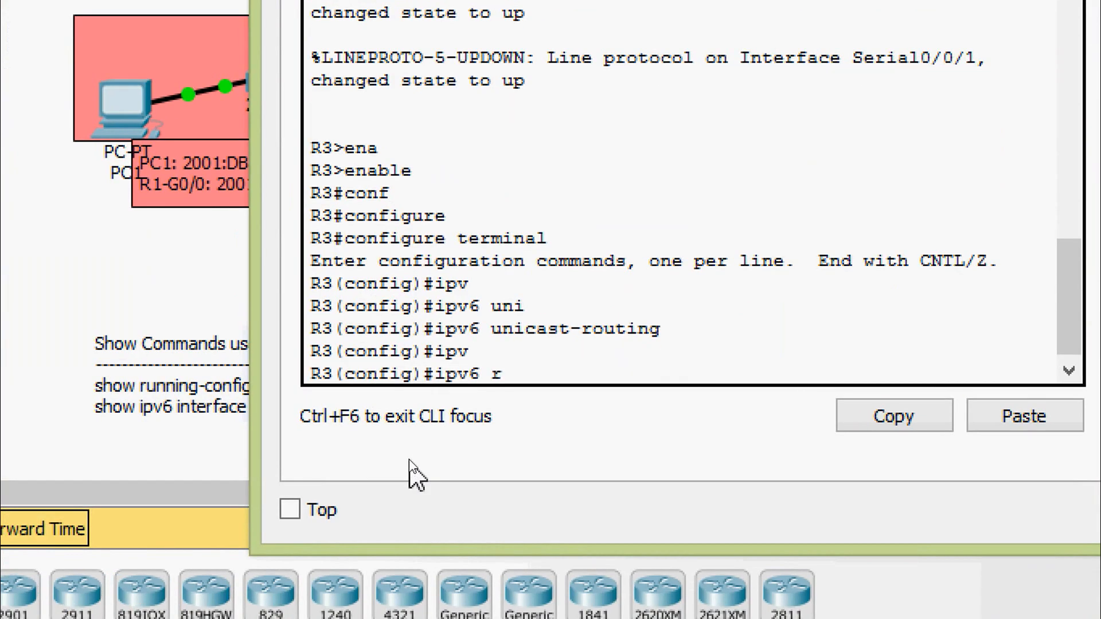
type("outer")
key("Tab")
type("os")
key("Tab")
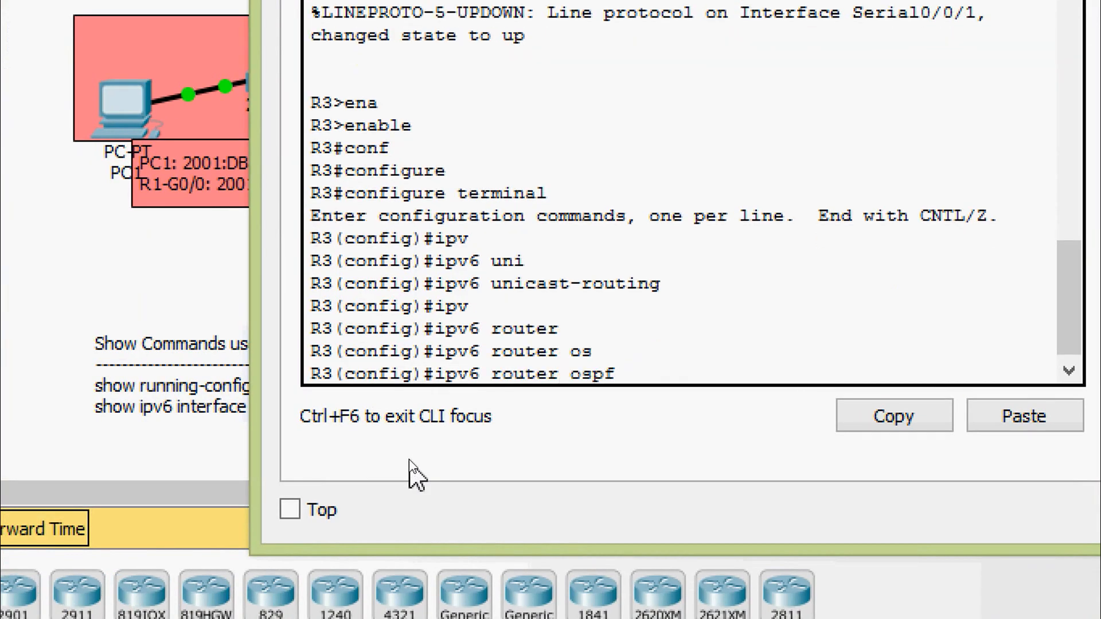
type("1")
key("Return")
- Set R3's OSPFv3 router ID to 3.3.3.3 and close R3's window
type("route")
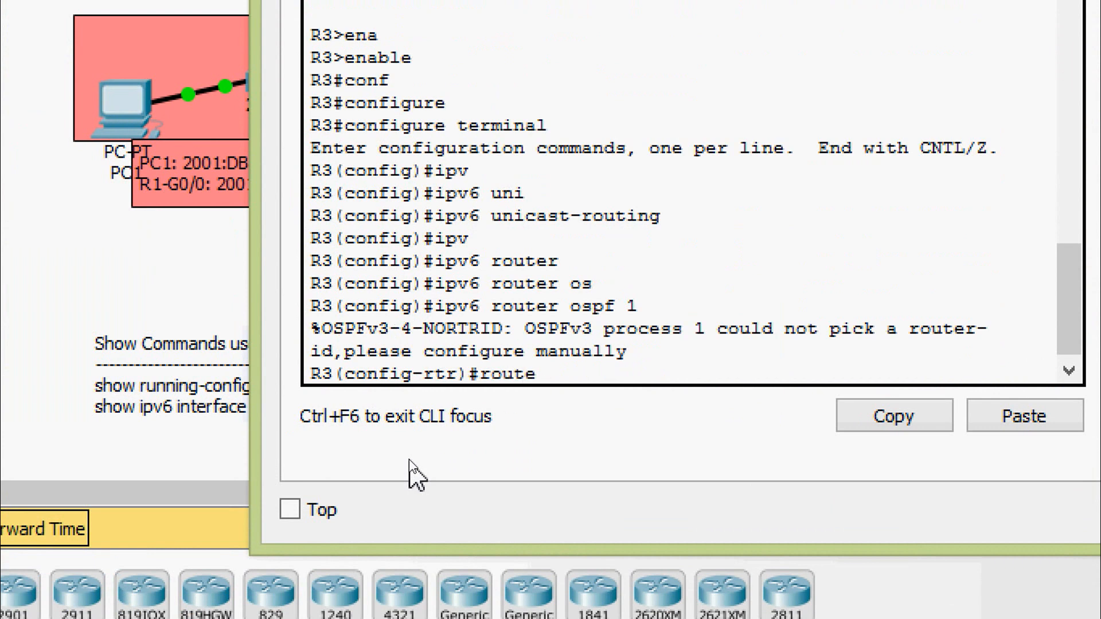
type("r")
key("Tab")
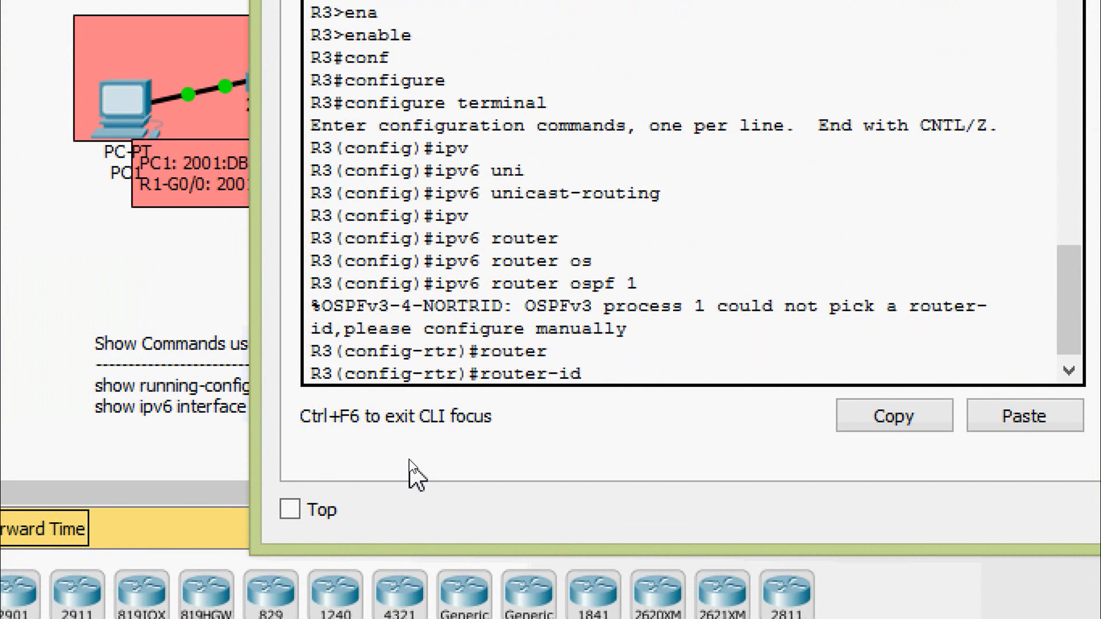
type("3.3.3.3")
key("Return")
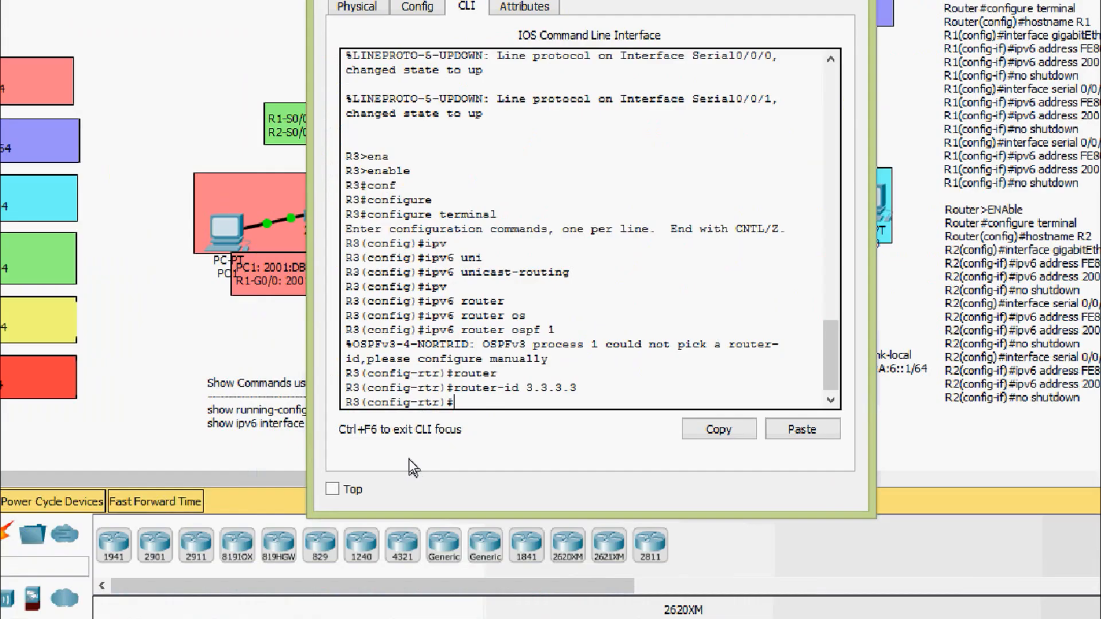
left_click(749, 73)
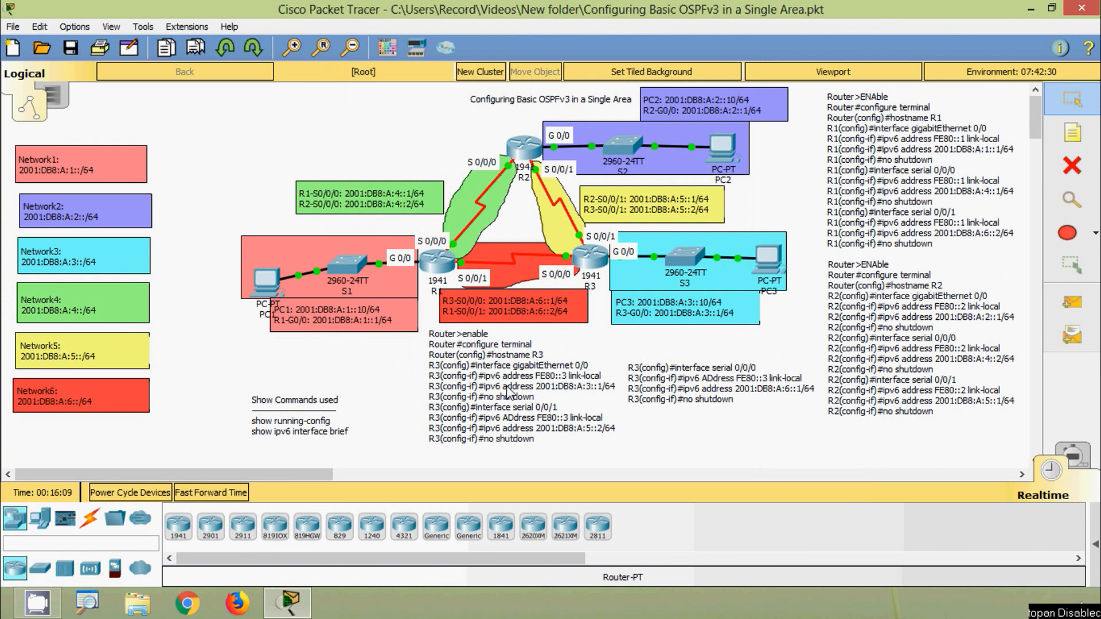
- Open R1's command line and enter interface configuration mode for gigabitEthernet 0/0
mouse_move(444, 280)
left_click(437, 261)
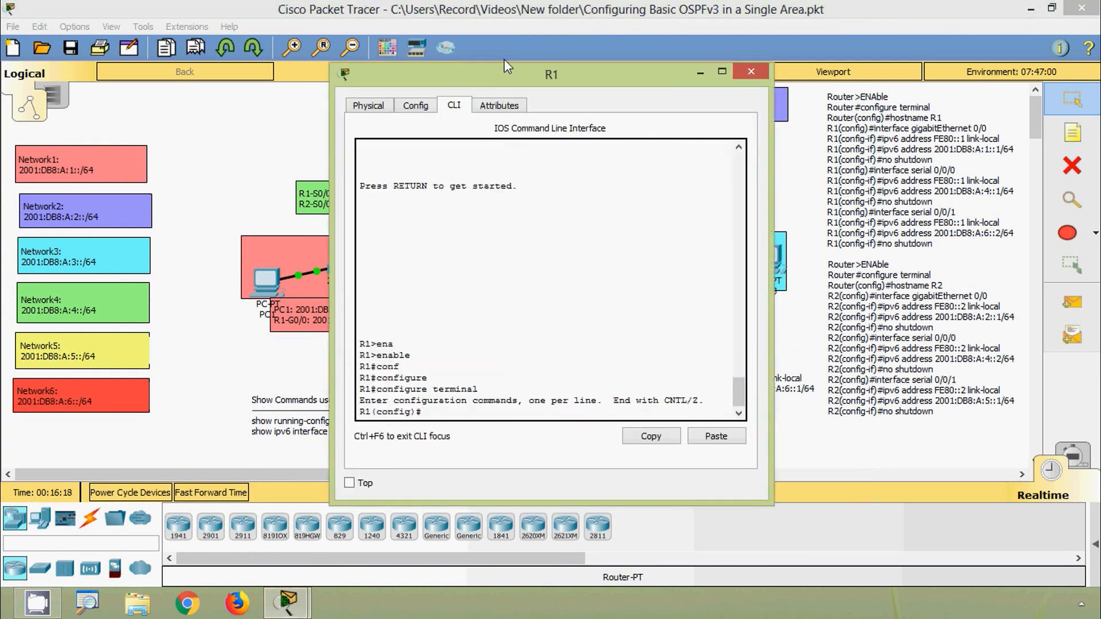
left_click_drag(504, 60, 514, 23)
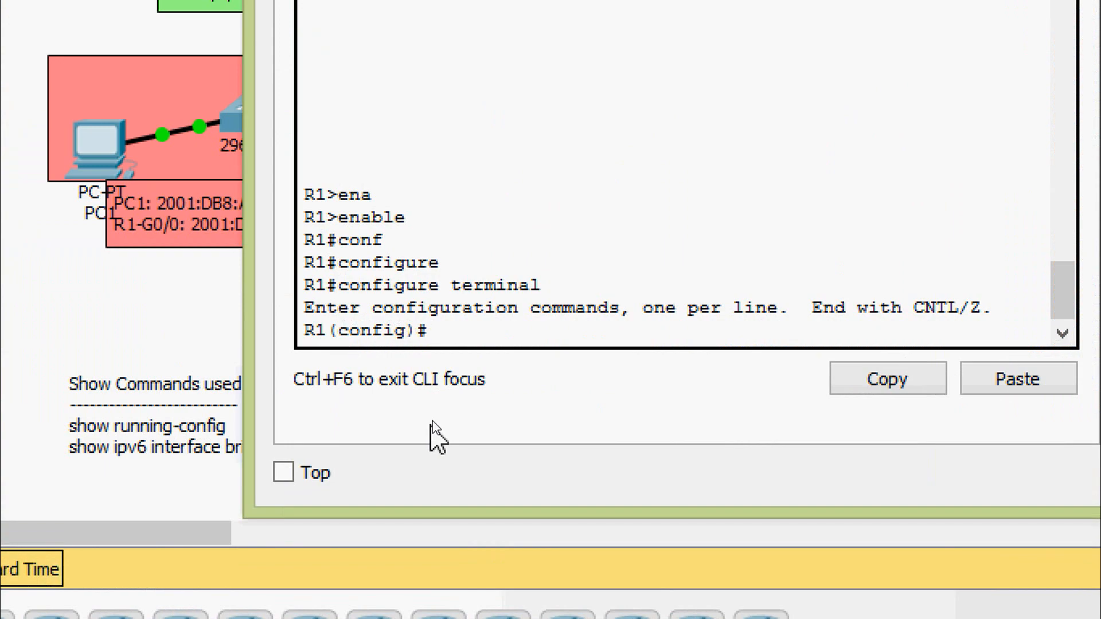
type("inter")
key("Tab")
type("g")
key("Tab")
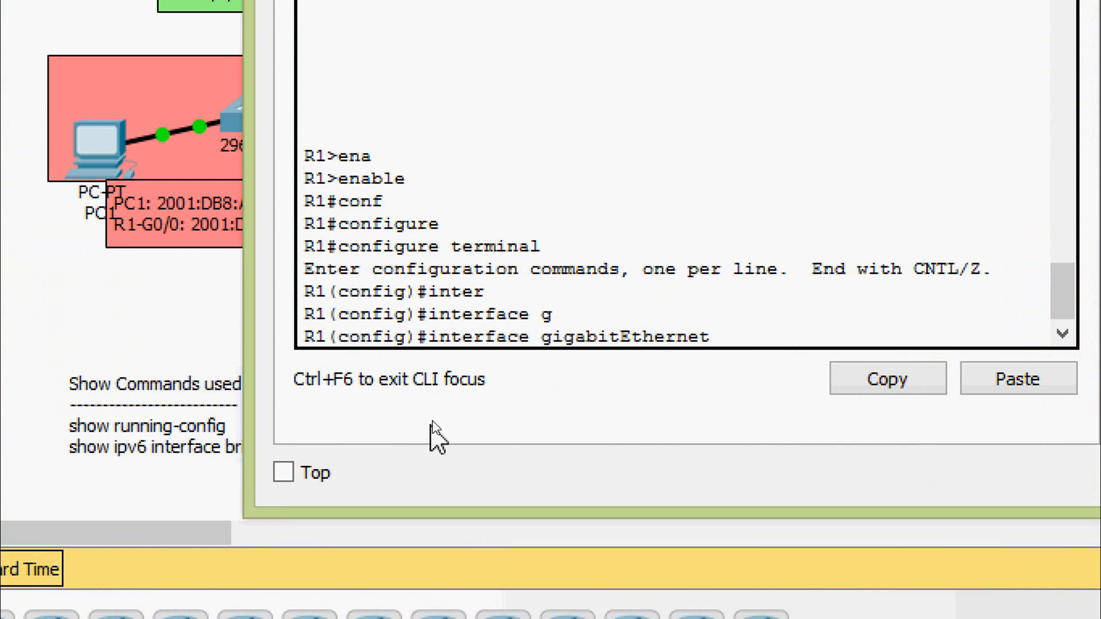
type("0/0")
key("Return")
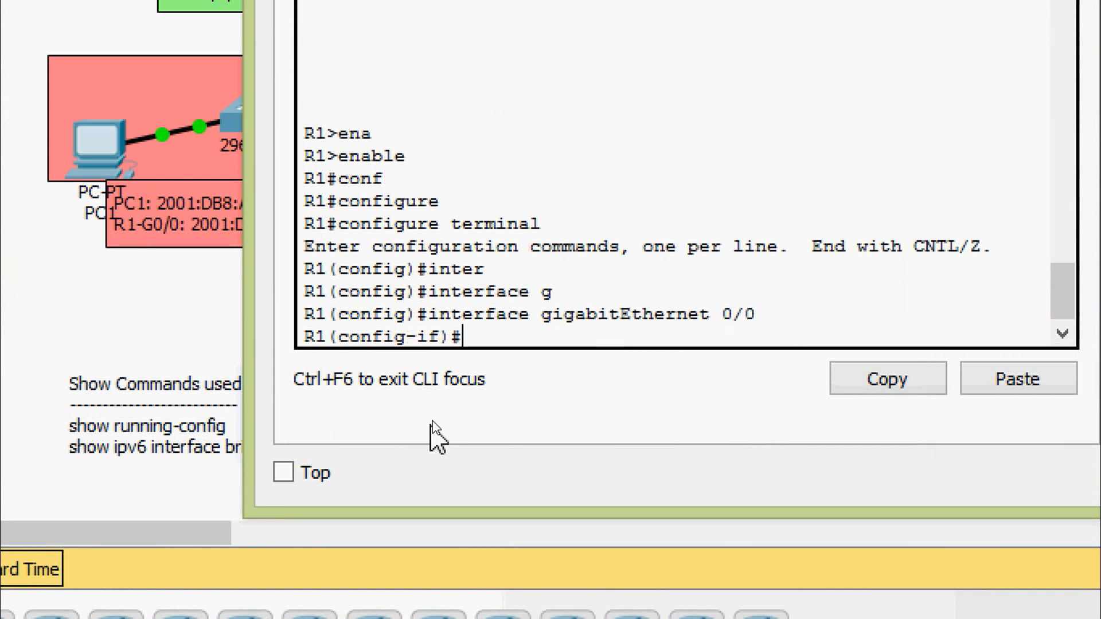
- Enable OSPFv3 on R1's gigabitEthernet 0/0 with ipv6 ospf 1 area 0, checking the ipv6 ospf options first, and exit the interface
type("ipv")
key("Tab")
type("os")
key("Tab")
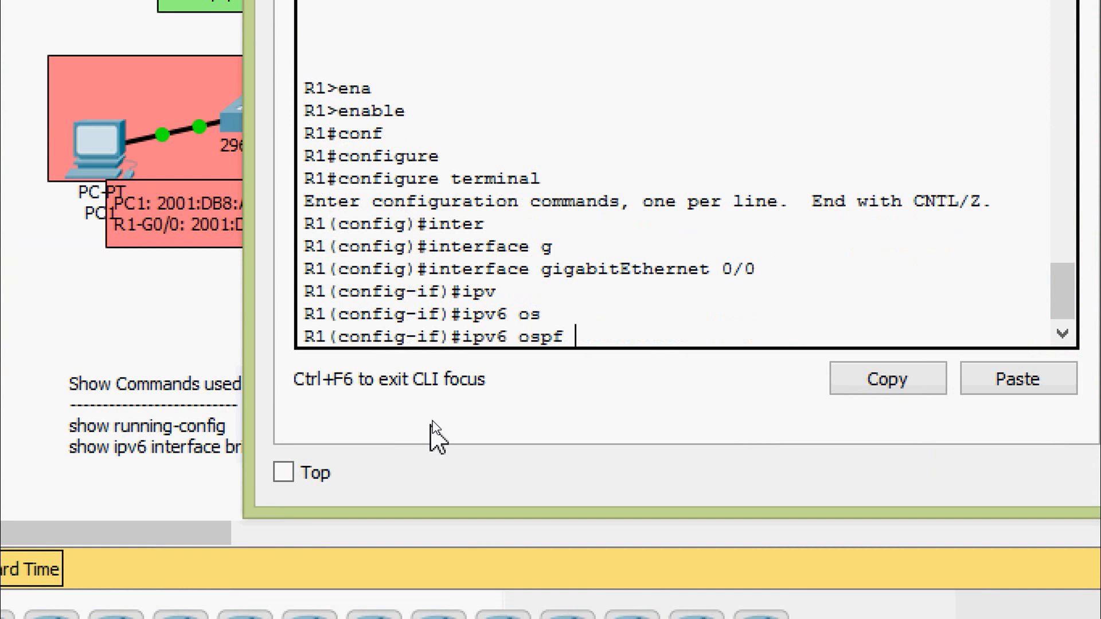
type("?")
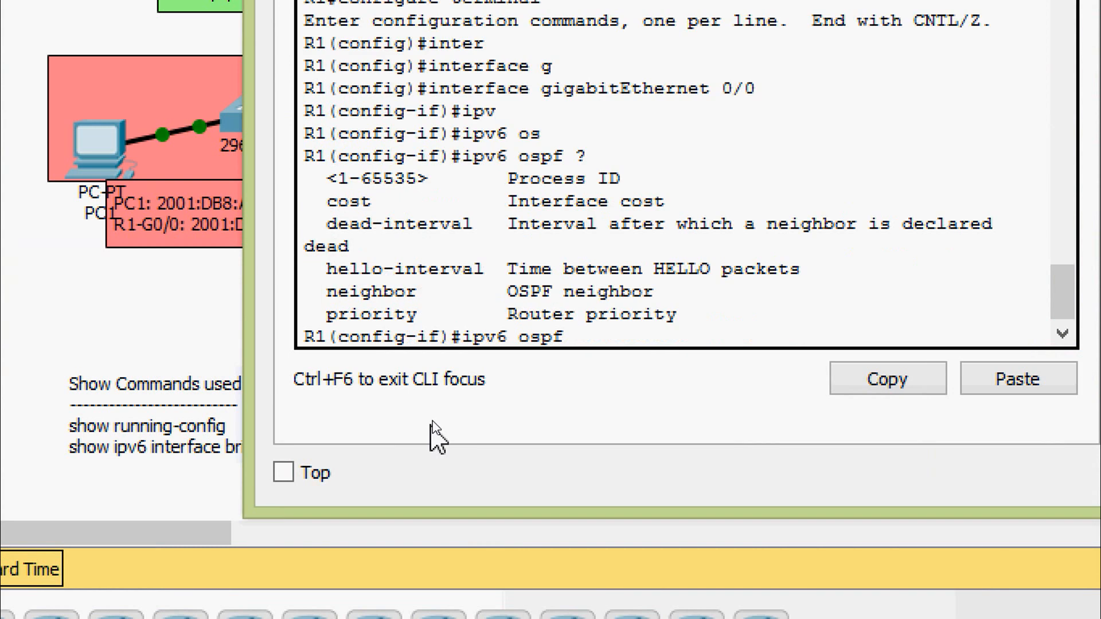
type("1 are")
key("Tab")
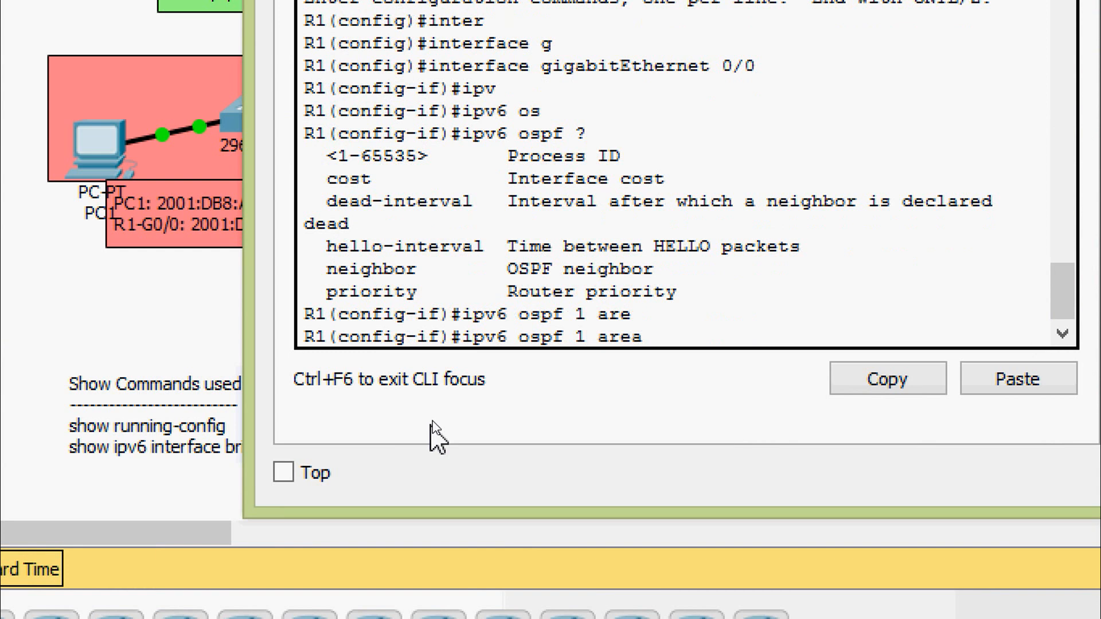
type("0")
key("Return")
type("exit")
key("Return")
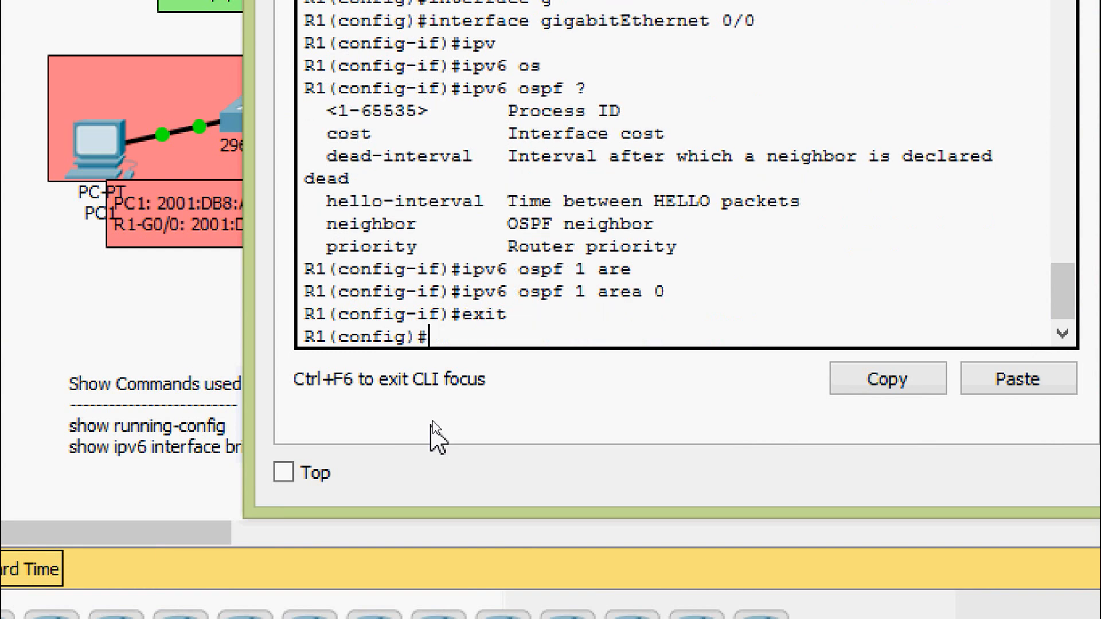
- Enable OSPFv3 on R1's serial 0/0/0 interface with ipv6 ospf 1 area 0 and exit the interface
type("inter")
key("Tab")
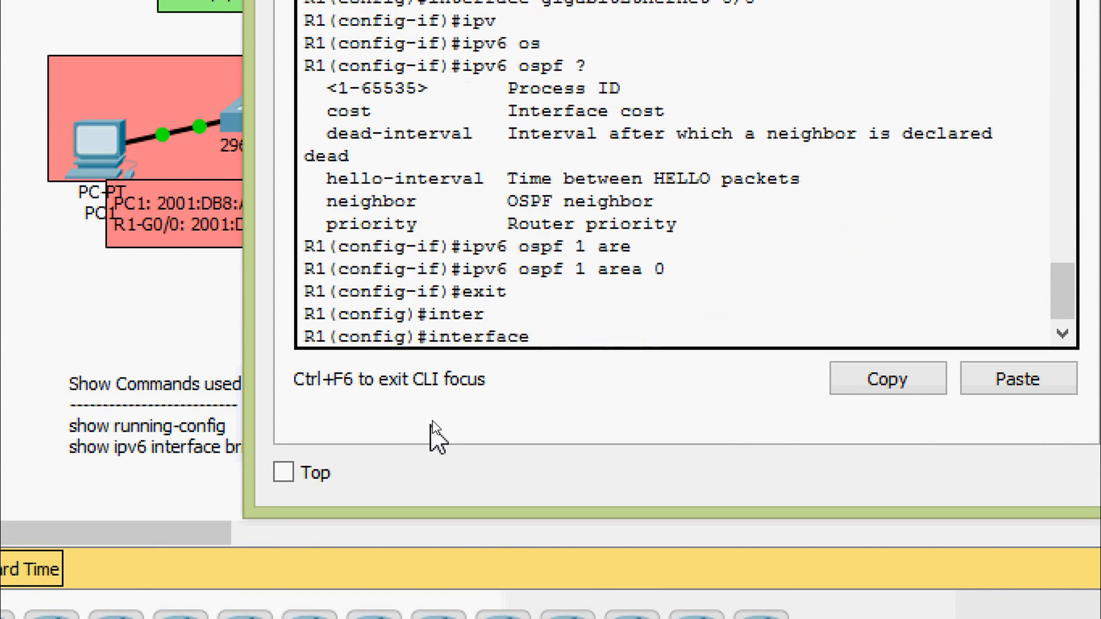
type("ser")
key("Tab")
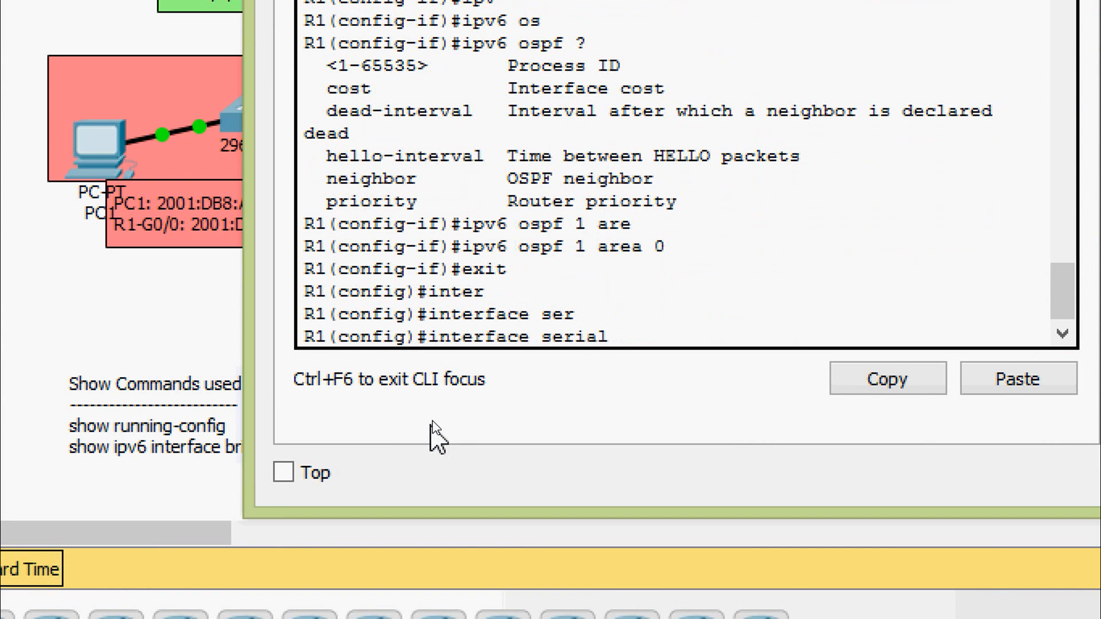
type("0/0/0")
key("Return")
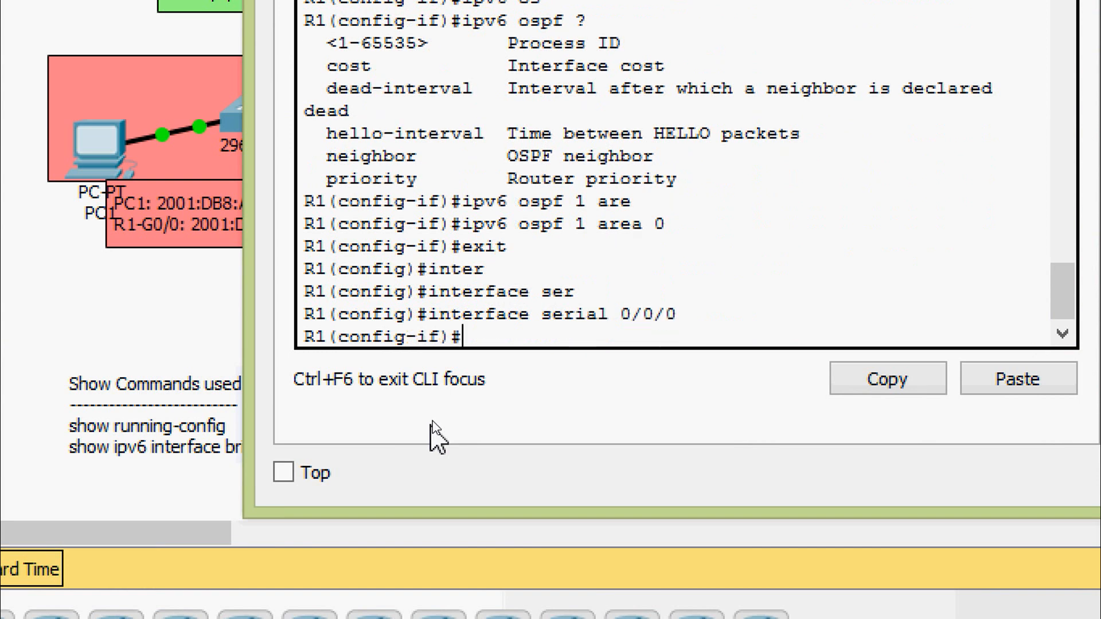
key("Up")
key("Up")
key("Up")
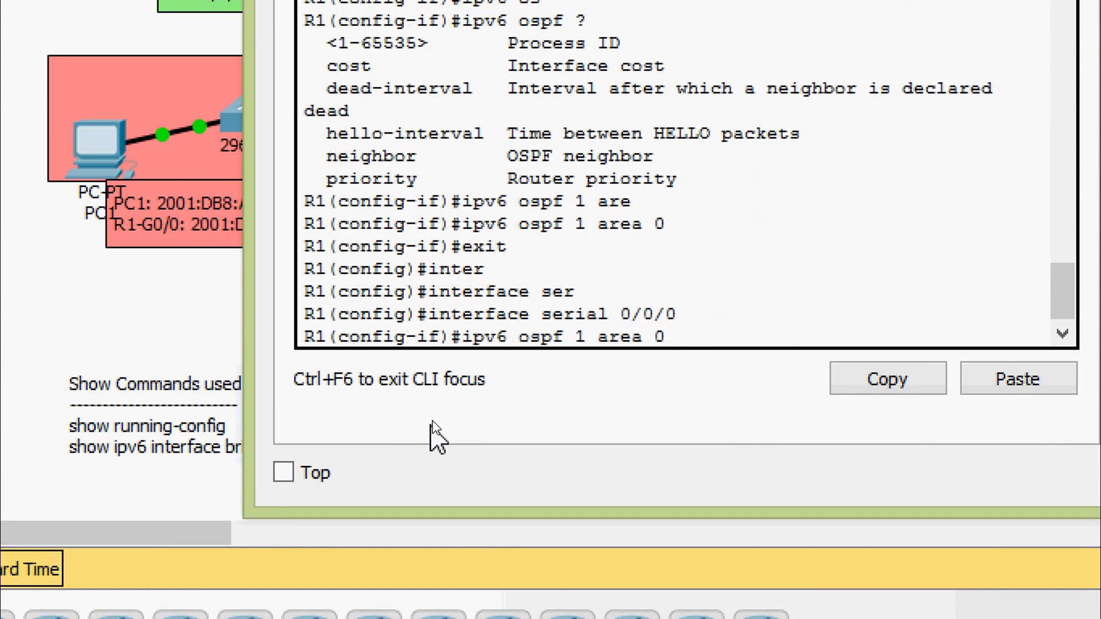
key("Return")
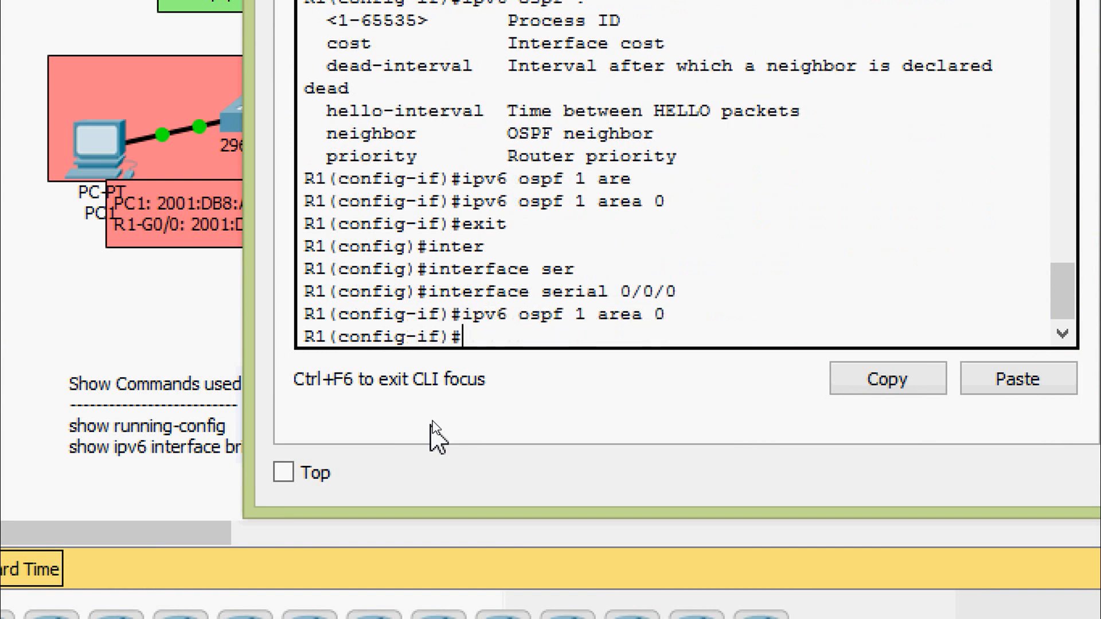
type("exit")
key("Return")
- Enable OSPFv3 on R1's serial 0/0/1 interface with ipv6 ospf 1 area 0
type("int")
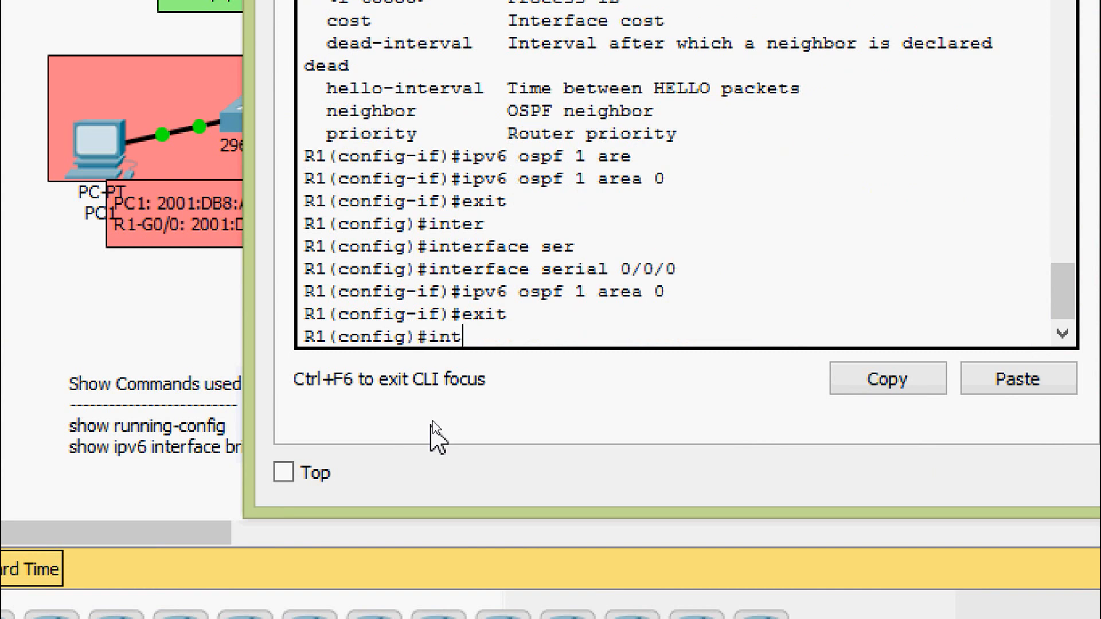
type("er")
key("Tab")
type("ser")
key("Tab")
type("0/")
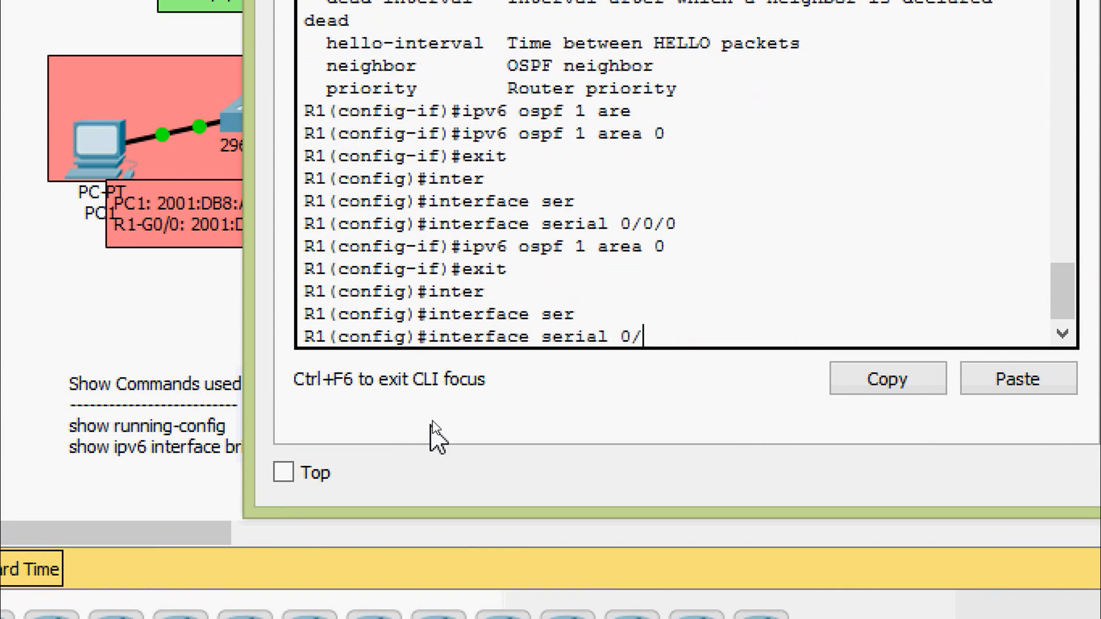
type("0/1")
key("Return")
key("Up")
key("Up")
key("Up")
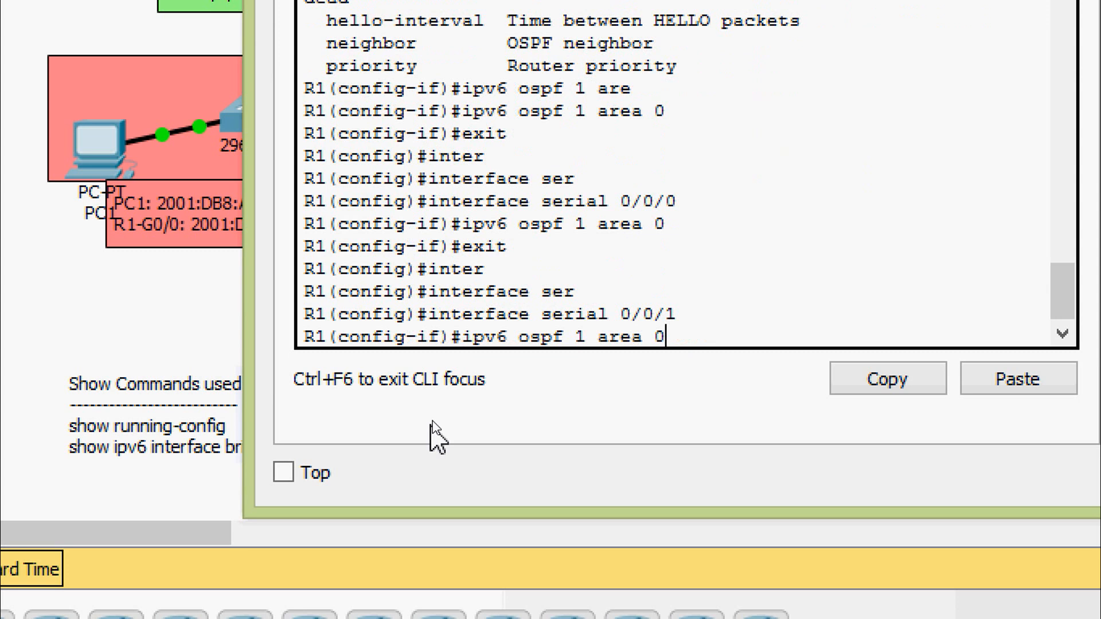
key("Return")
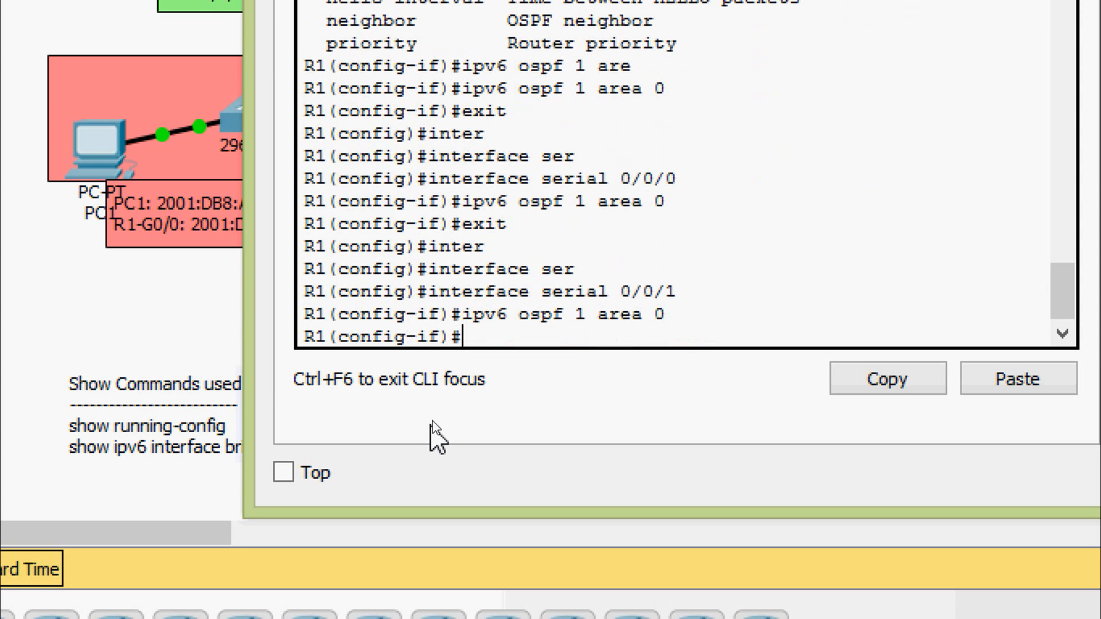
- Leave configuration mode on R1 and save the running configuration to startup-config, accepting the default destination filename
key("ctrl+z")
type("cop")
key("Tab")
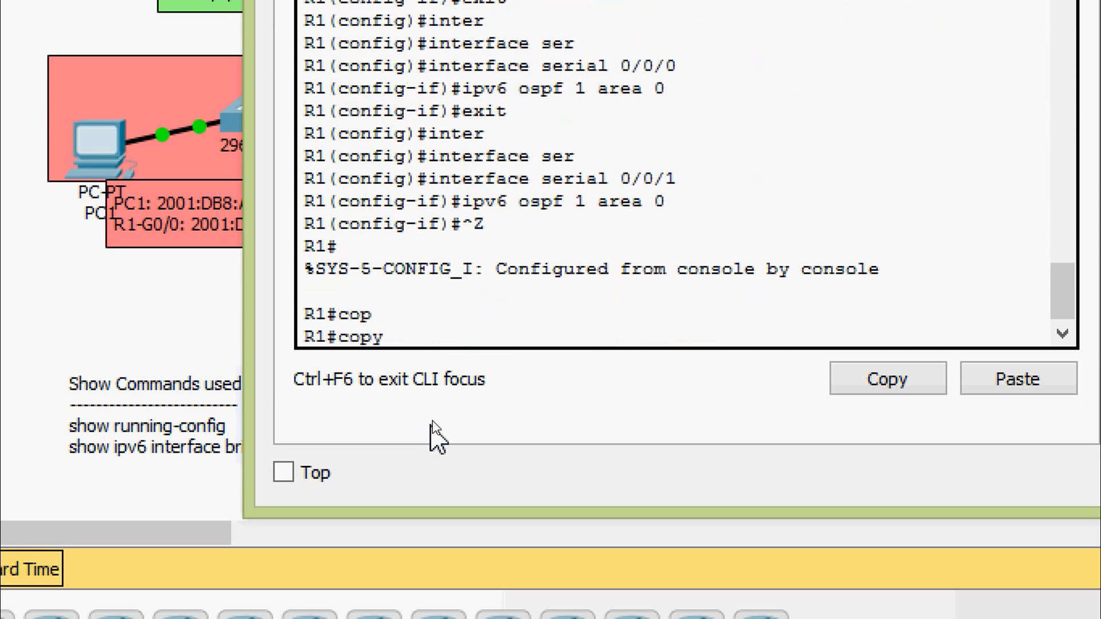
type("r")
key("Tab")
type("st")
key("Tab")
key("Return")
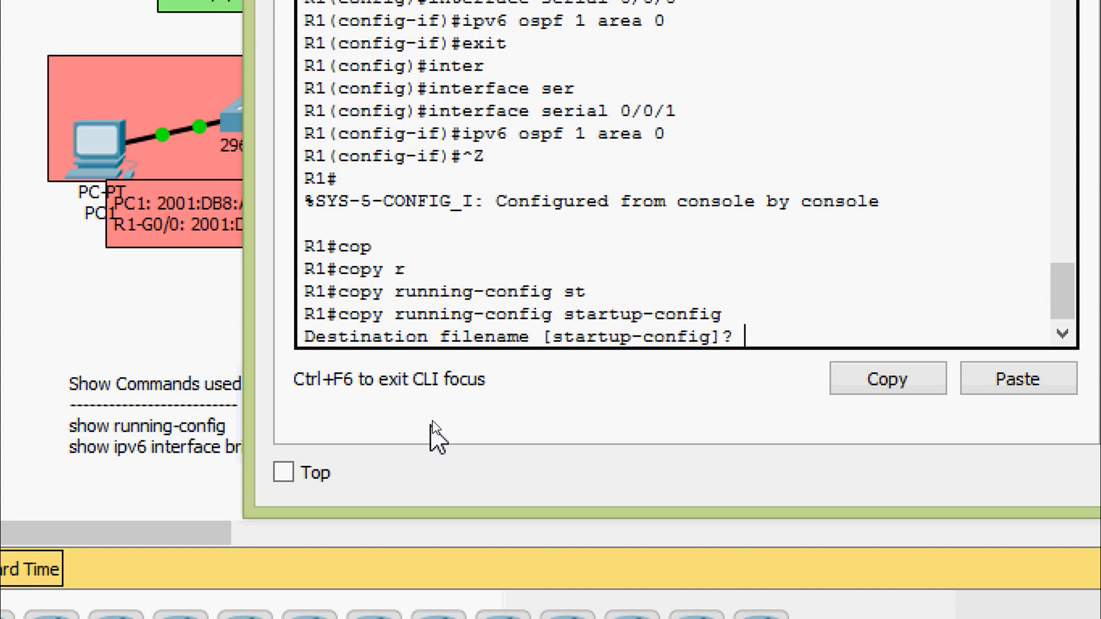
key("Return")
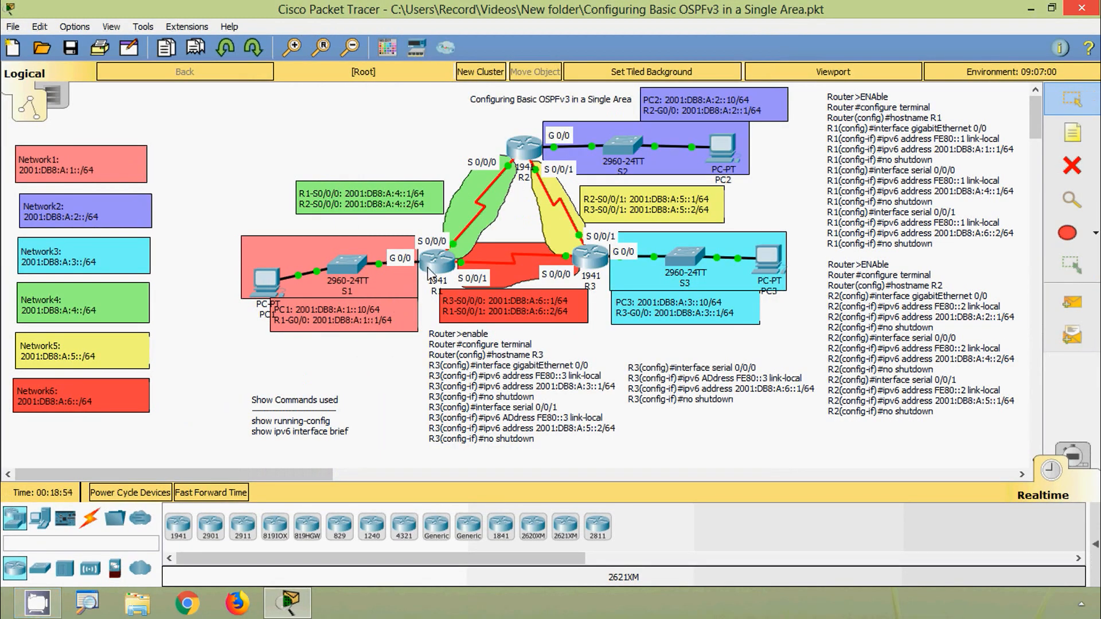
- Reopen R1's command line and display its running configuration with show run
left_click(429, 275)
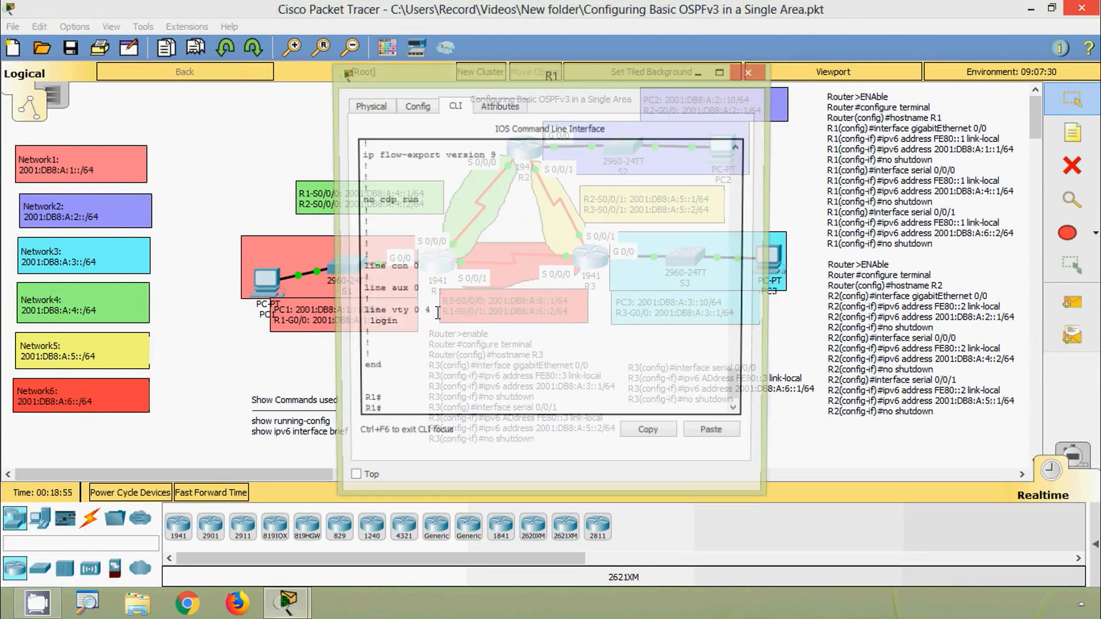
key("Return")
key("Return")
key("Return")
type("s")
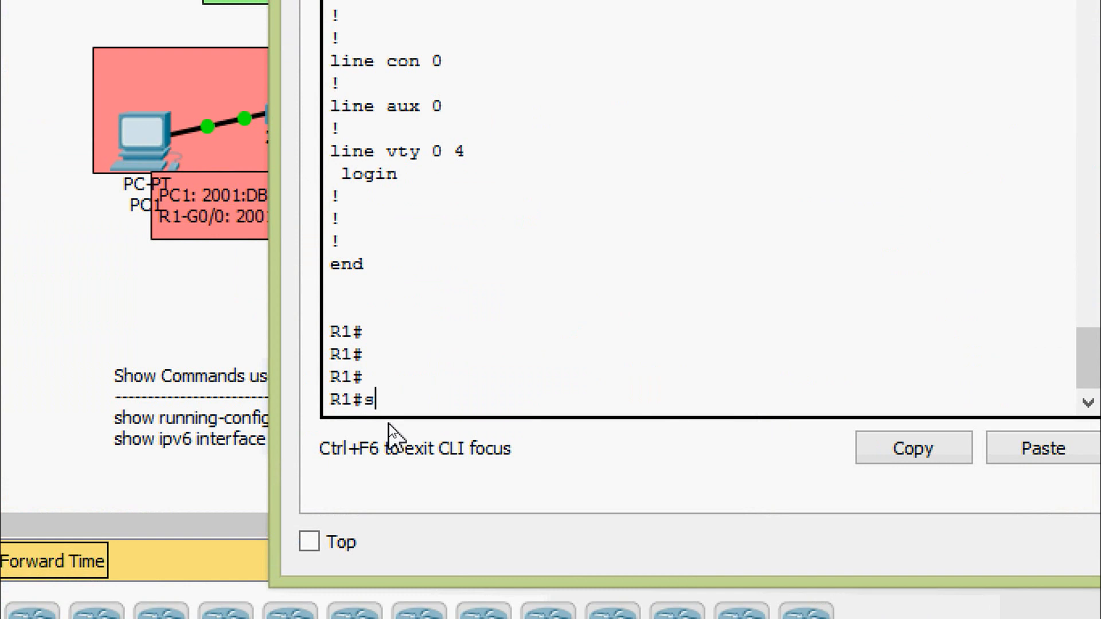
type("h")
key("Tab")
type("run")
key("Return")
key("space")
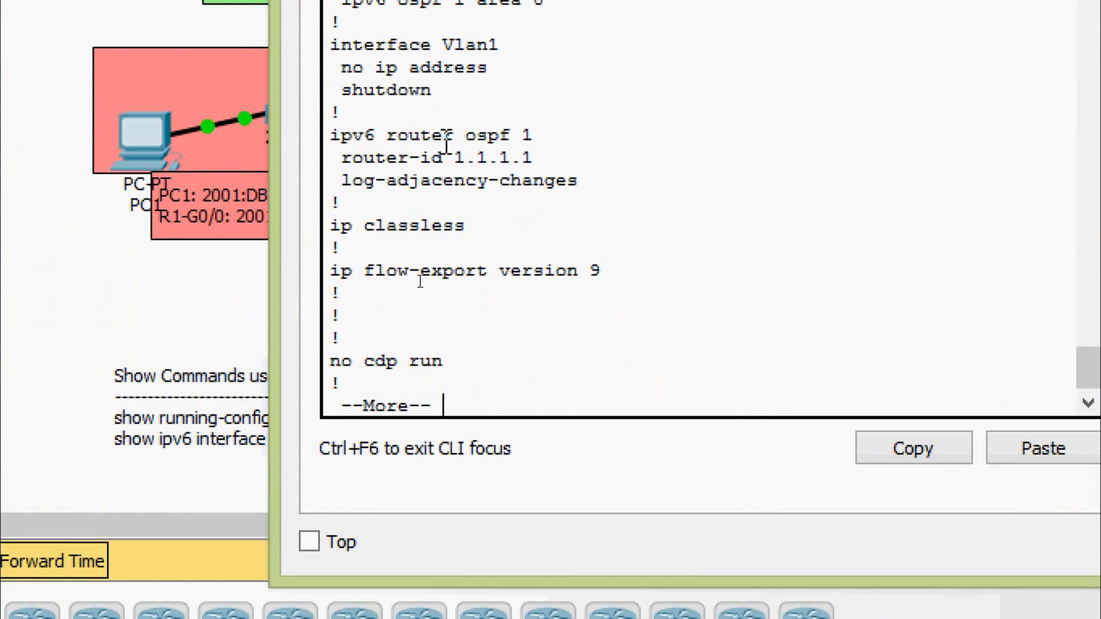
- Review the OSPFv3 process, its router ID and the GigabitEthernet0/0 OSPF entry in R1's running configuration
left_click_drag(443, 142, 544, 141)
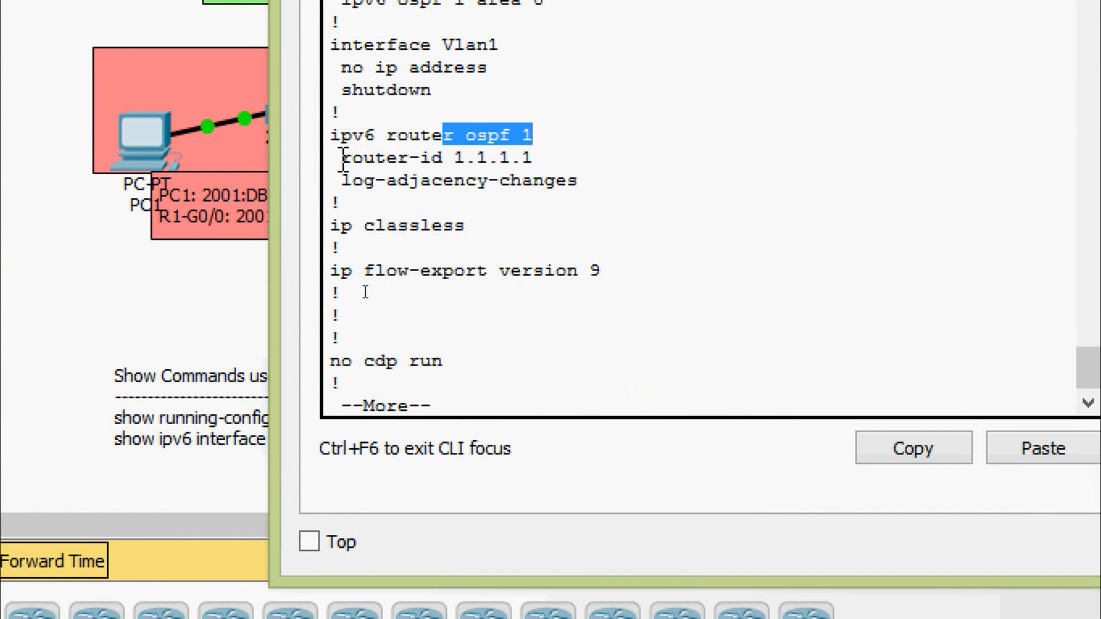
left_click_drag(343, 160, 541, 160)
scroll(542, 161, "up", 4)
scroll(541, 160, "up", 4)
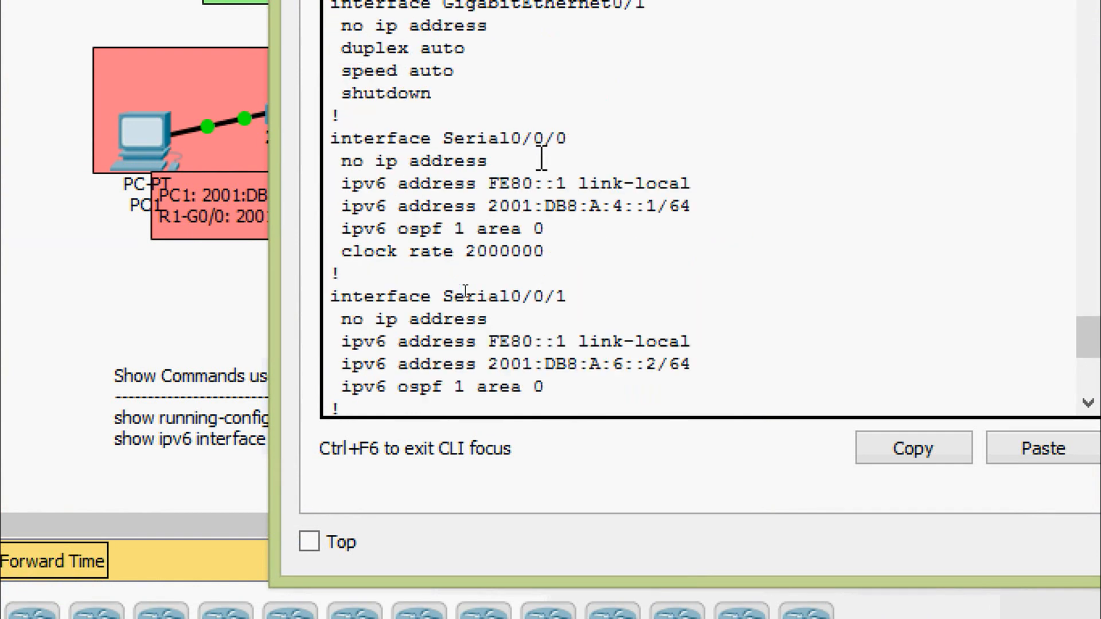
scroll(533, 165, "up", 1)
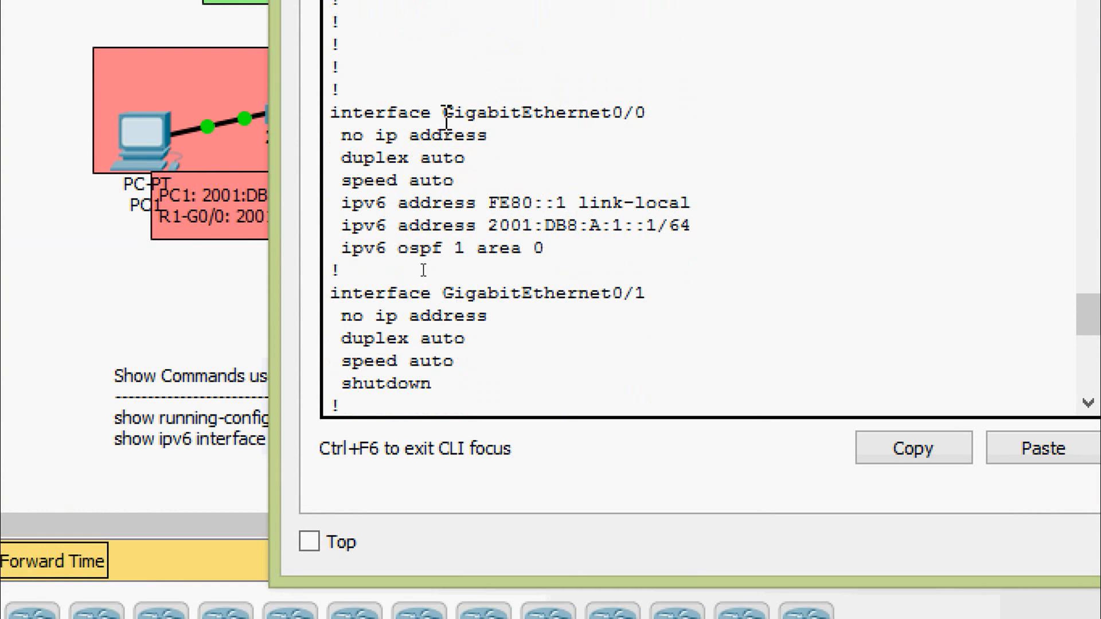
left_click_drag(444, 113, 646, 113)
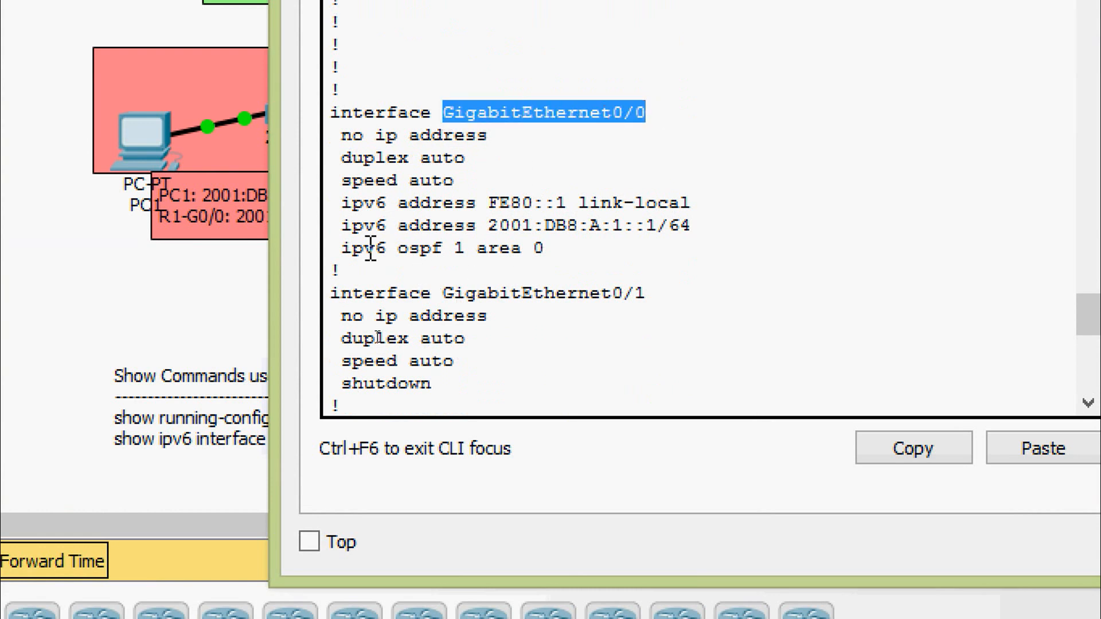
left_click_drag(343, 248, 550, 251)
- Check the OSPF entries under Serial0/0/0 and Serial0/0/1 in R1's running configuration and leave the listing
scroll(556, 260, "down", 2)
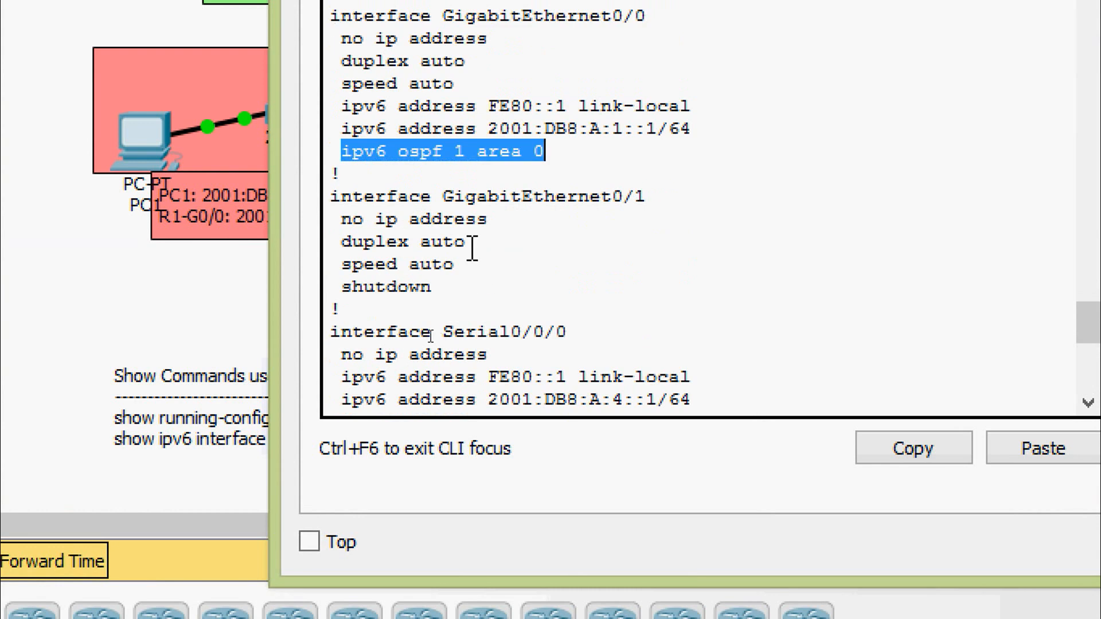
scroll(471, 247, "down", 2)
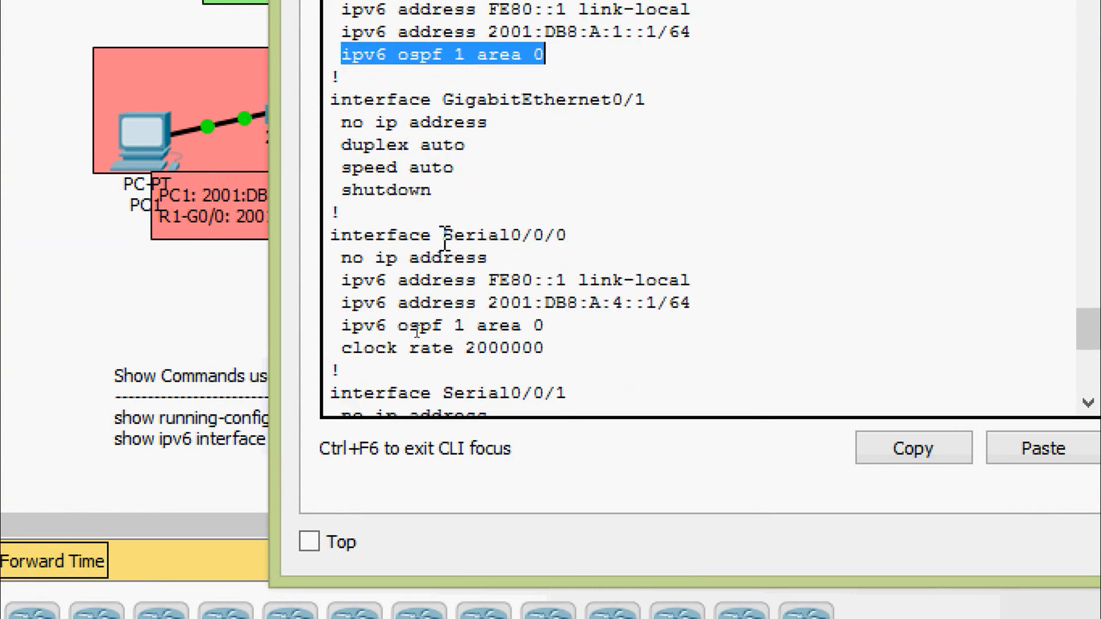
left_click_drag(444, 235, 570, 234)
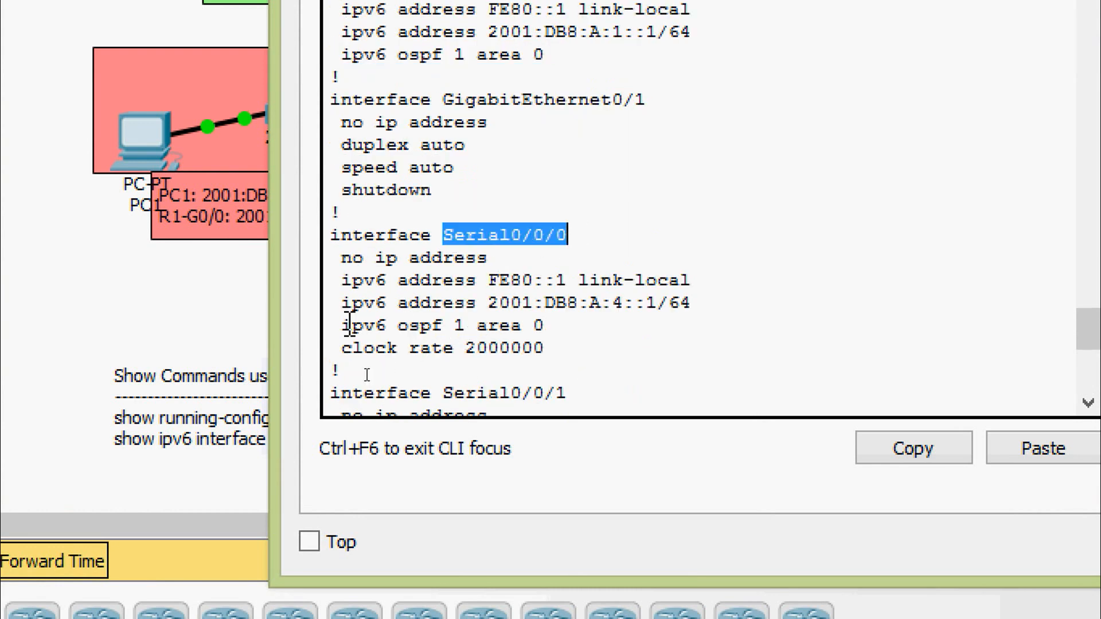
left_click_drag(343, 325, 555, 325)
scroll(555, 325, "down", 4)
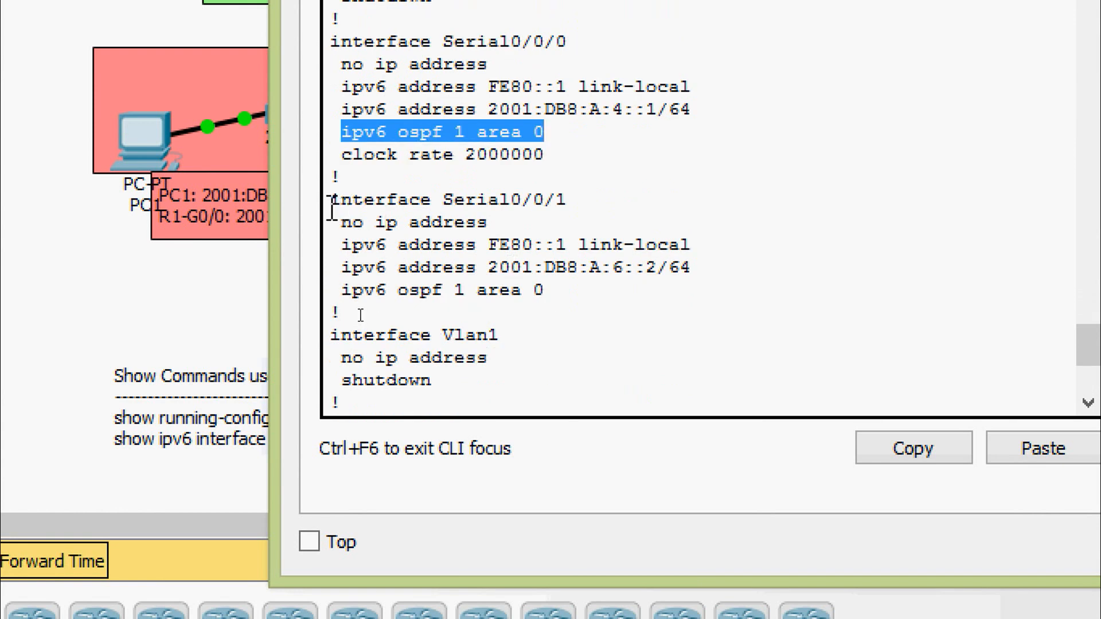
left_click_drag(331, 202, 562, 220)
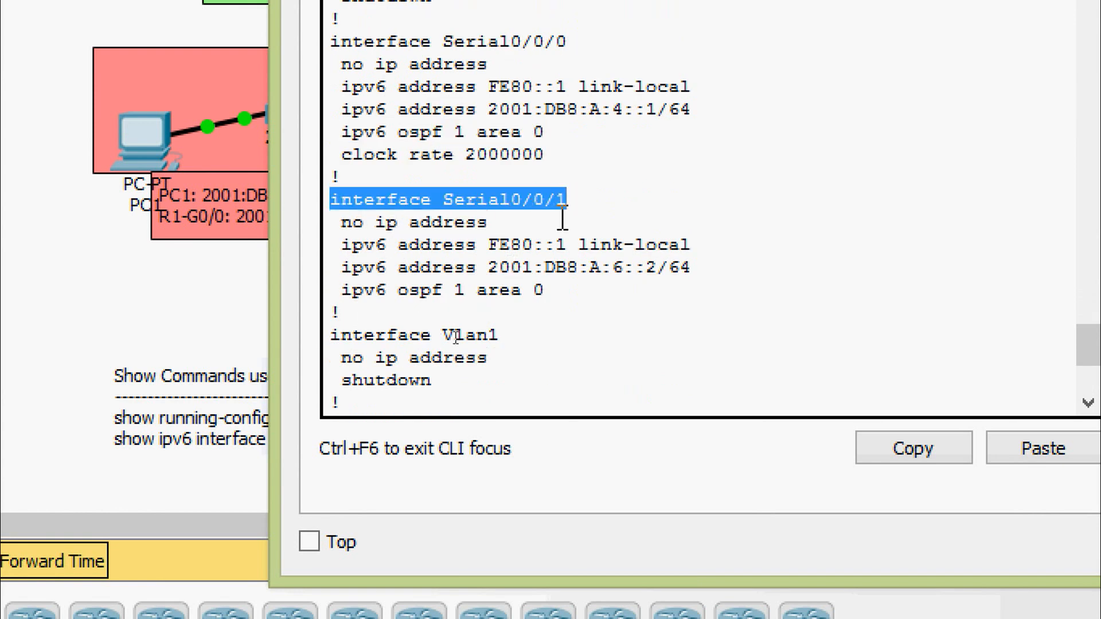
left_click_drag(340, 290, 563, 290)
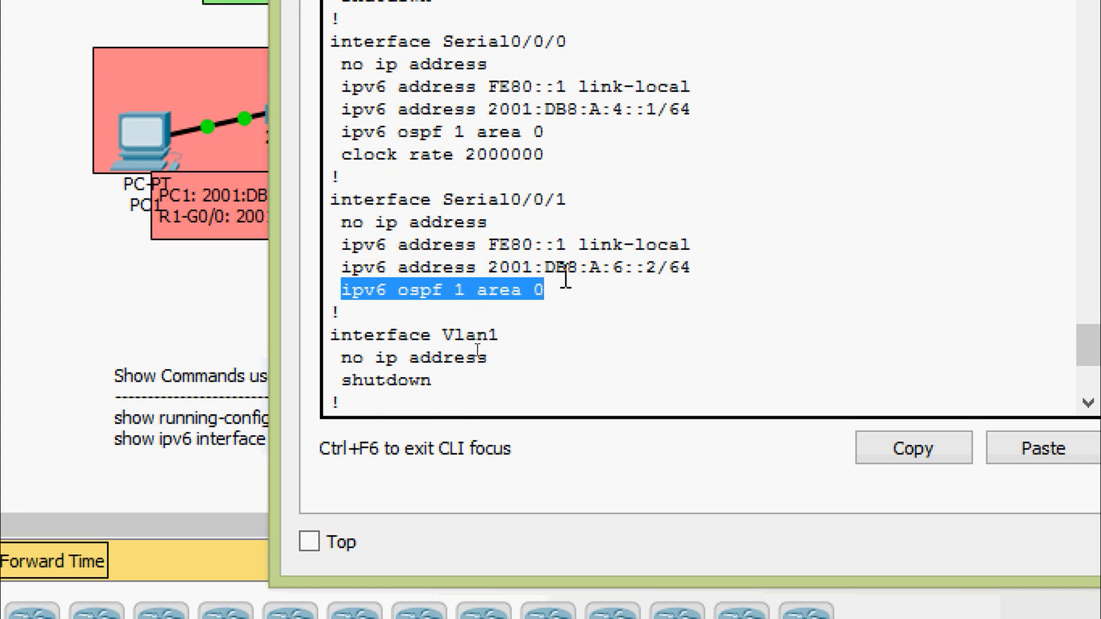
key("Return")
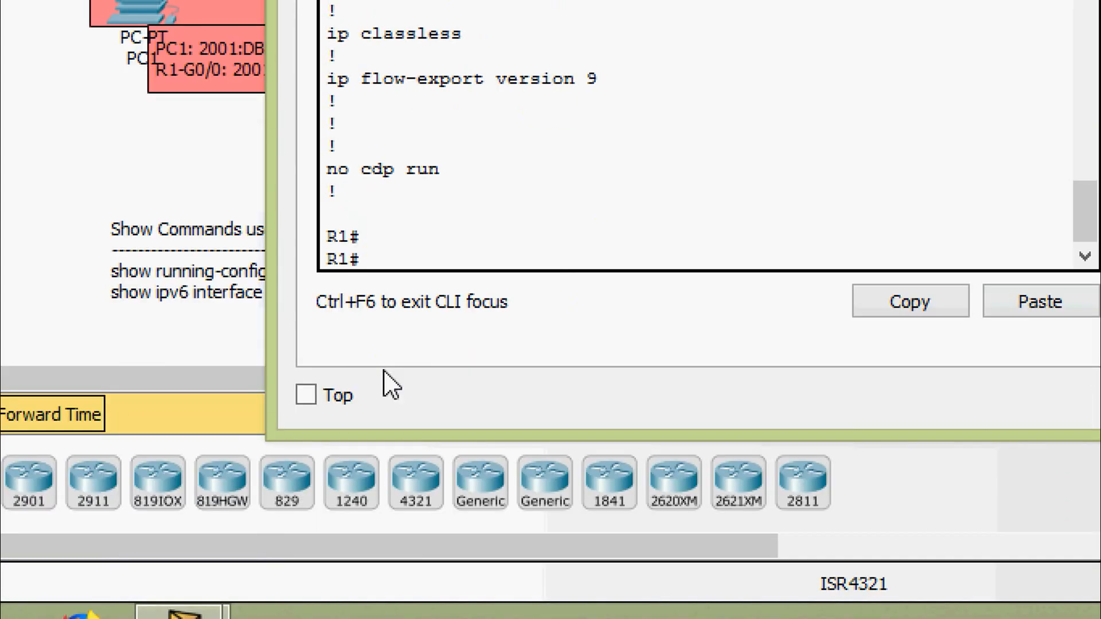
- Display R1's IPv6 routing protocols with show ipv6 protocols
type("shw")
key("Tab")
key("Tab")
type("ipv")
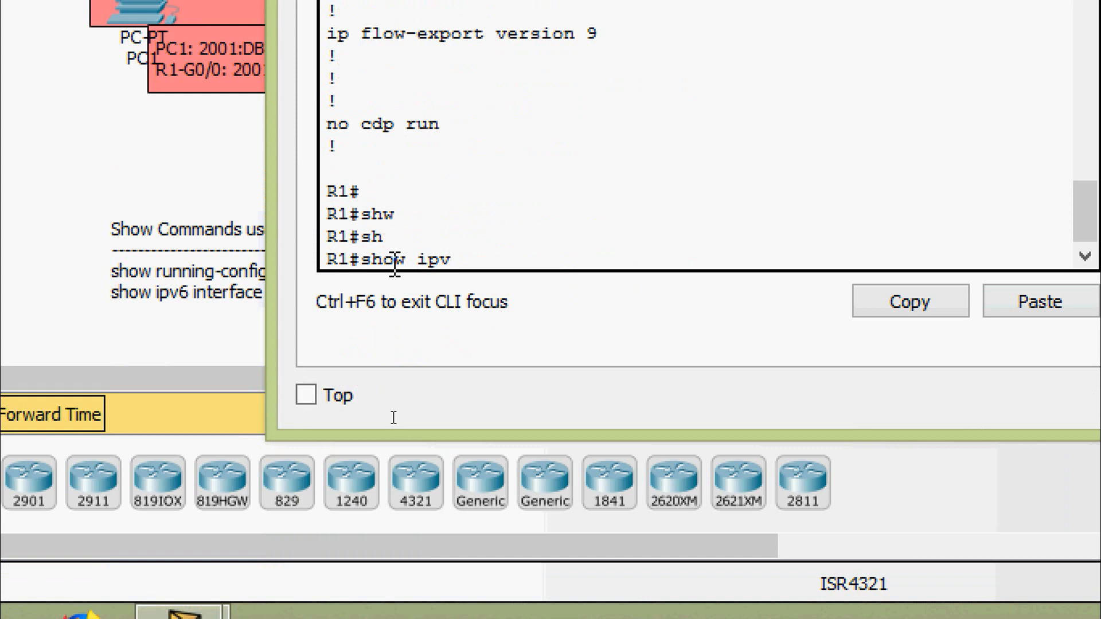
key("Tab")
type("prot")
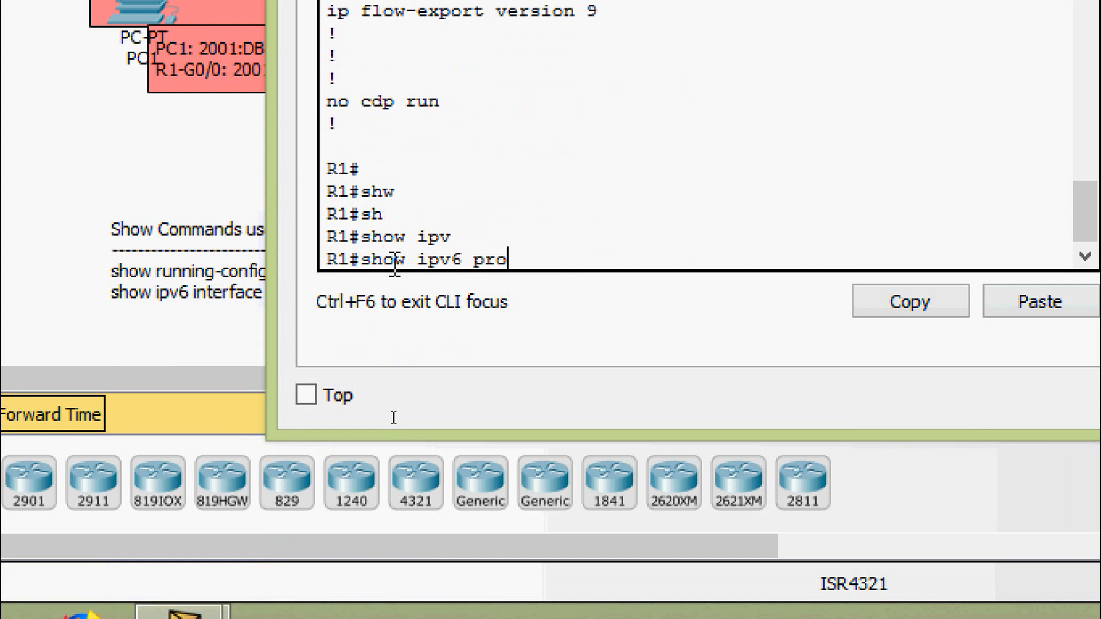
key("Tab")
key("Return")
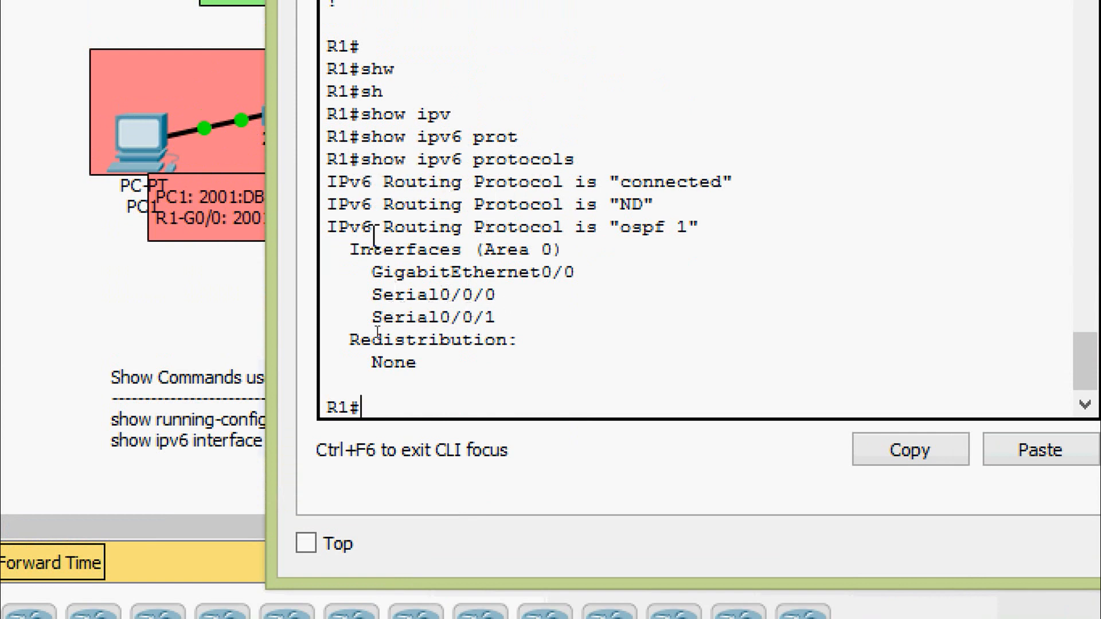
- Examine the OSPF process, area and participating interfaces in R1's protocol output, then close R1's window
left_click_drag(613, 229, 721, 229)
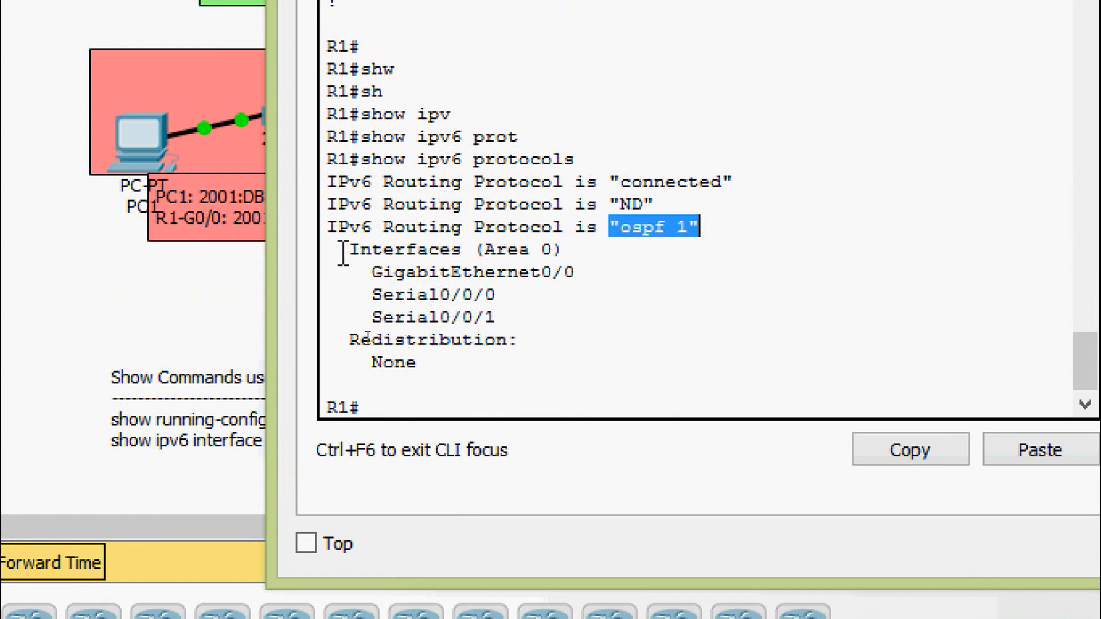
left_click_drag(338, 249, 554, 250)
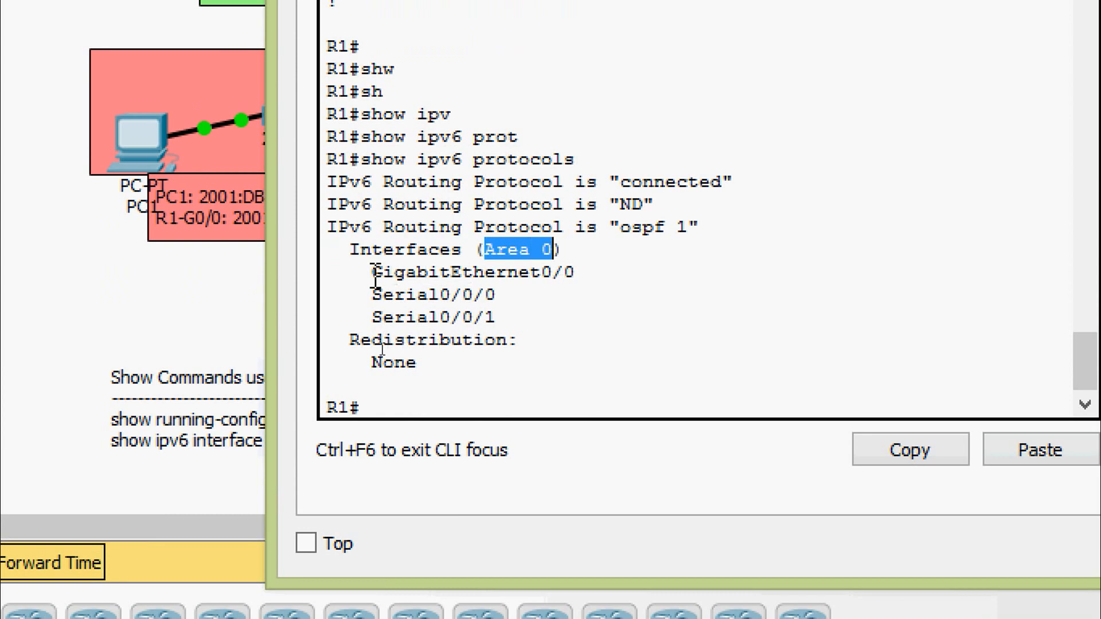
left_click_drag(375, 272, 592, 273)
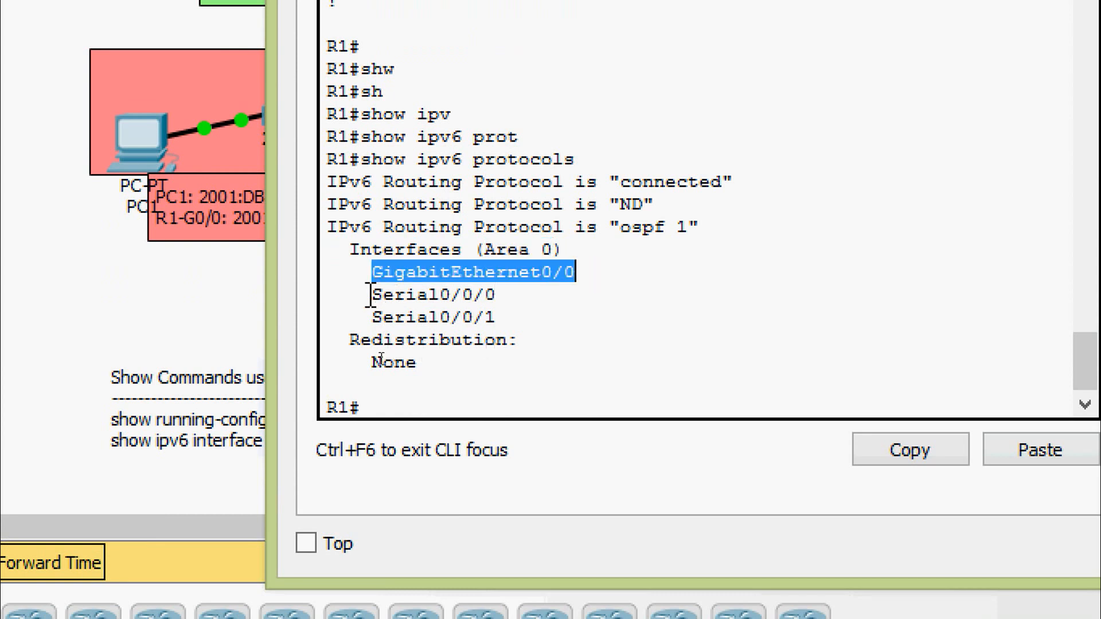
left_click_drag(370, 295, 496, 297)
left_click(371, 317)
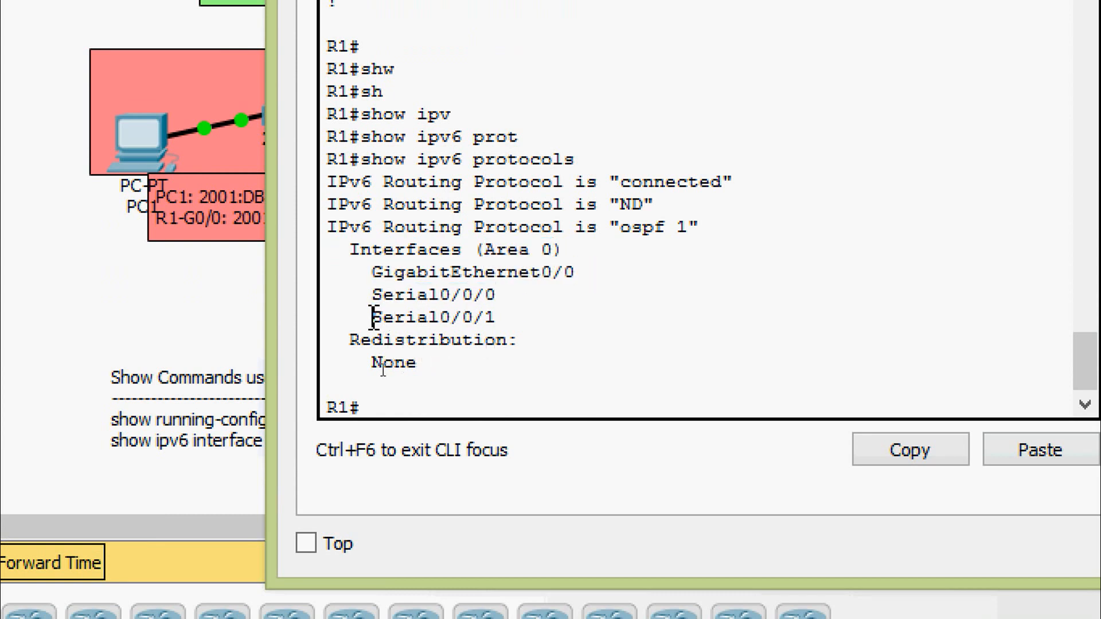
left_click_drag(371, 317, 507, 321)
left_click(512, 324)
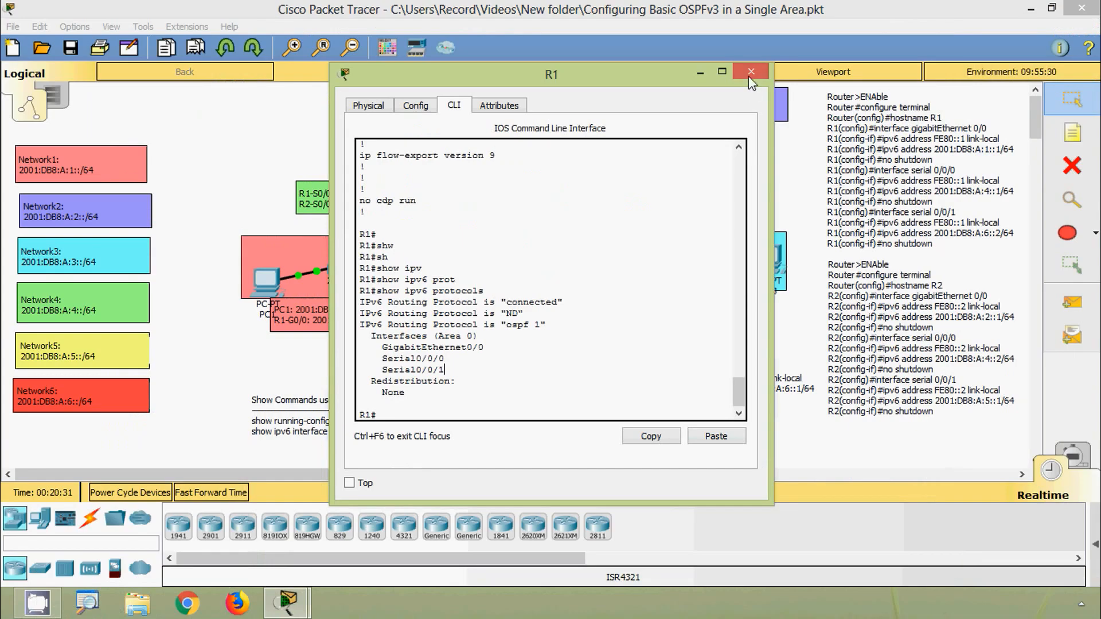
left_click(748, 74)
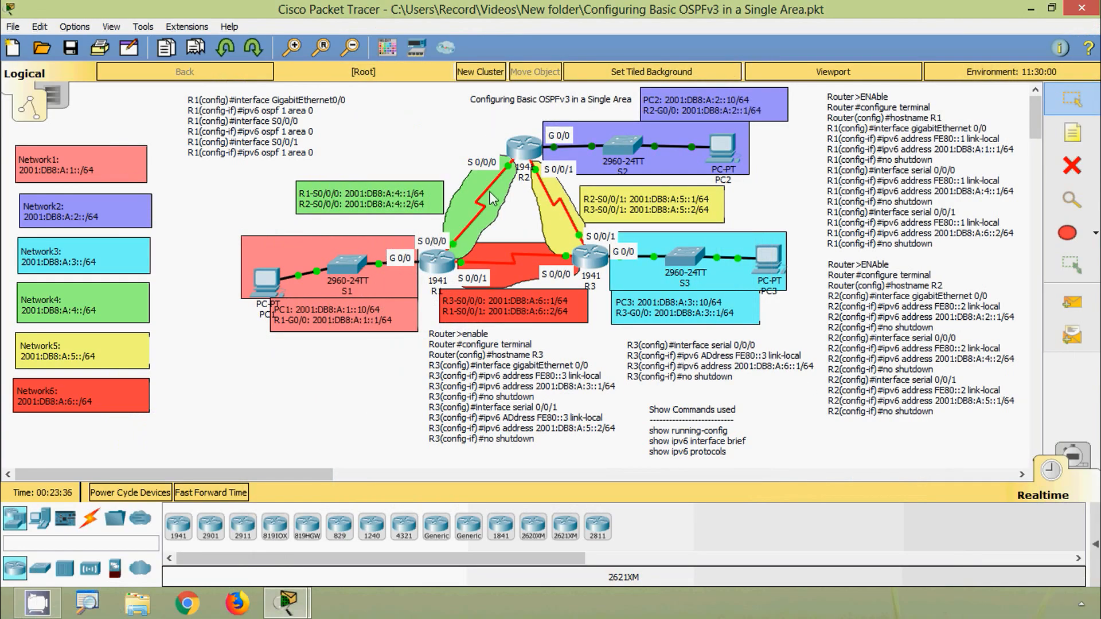
- Open R2's command line, enable privileged mode and enter global configuration with configure terminal
left_click(523, 148)
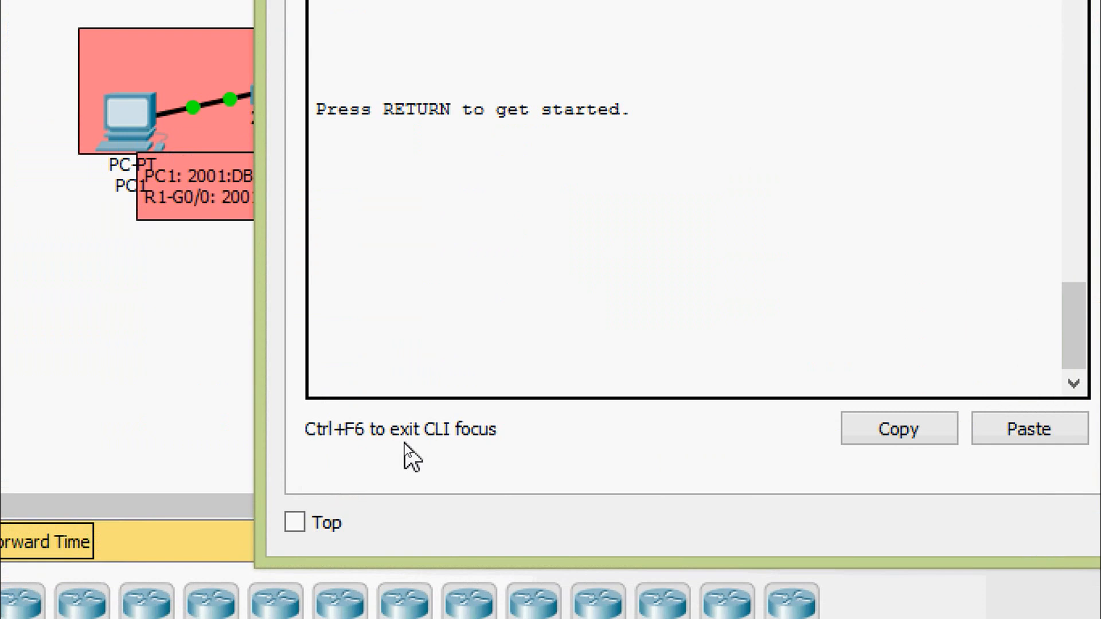
key("Return")
type("ena")
key("Tab")
key("Return")
type("conf")
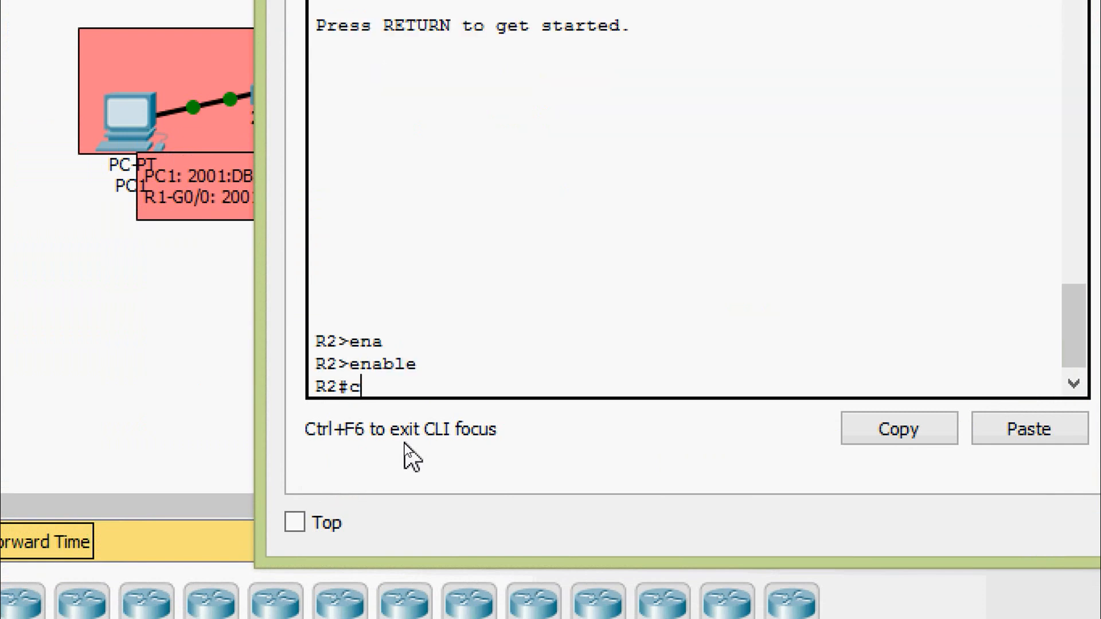
key("Tab")
type("terminal")
key("Return")
key("Return")
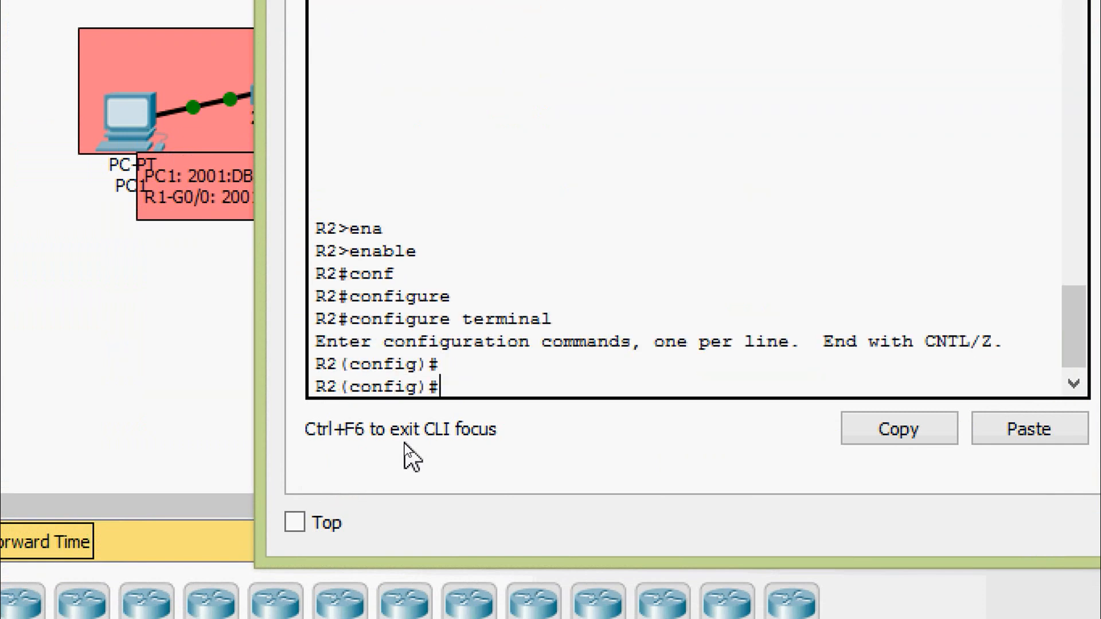
- Enable OSPFv3 on R2's gigabitEthernet 0/0 interface with ipv6 ospf 1 area 0 and exit the interface
type("inter")
key("Tab")
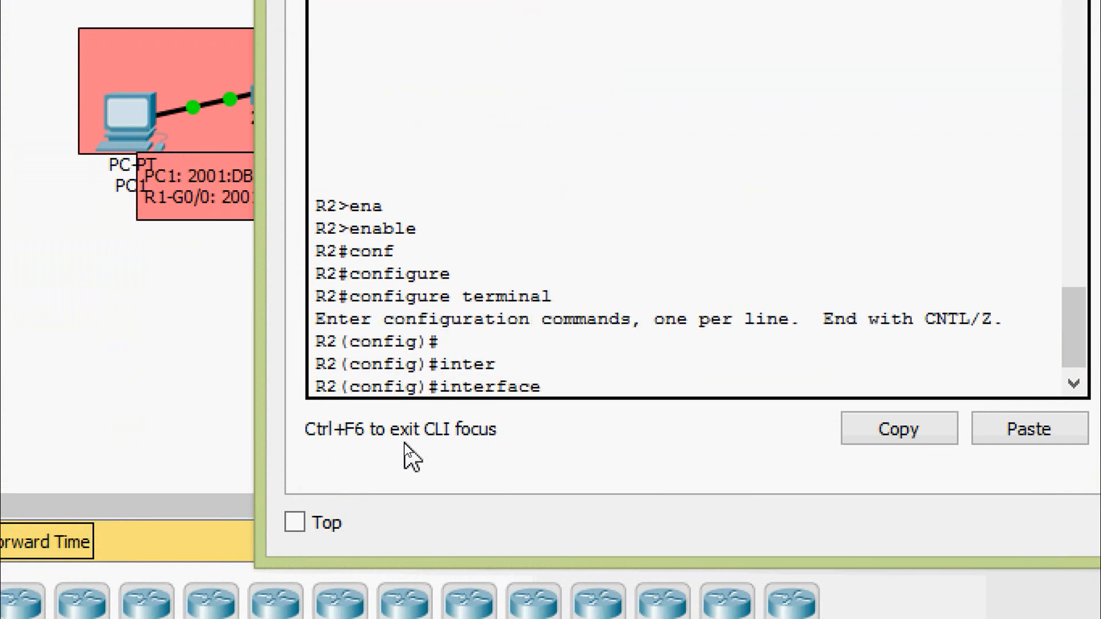
type("f")
key("BackSpace")
type("g")
key("Tab")
type("0")
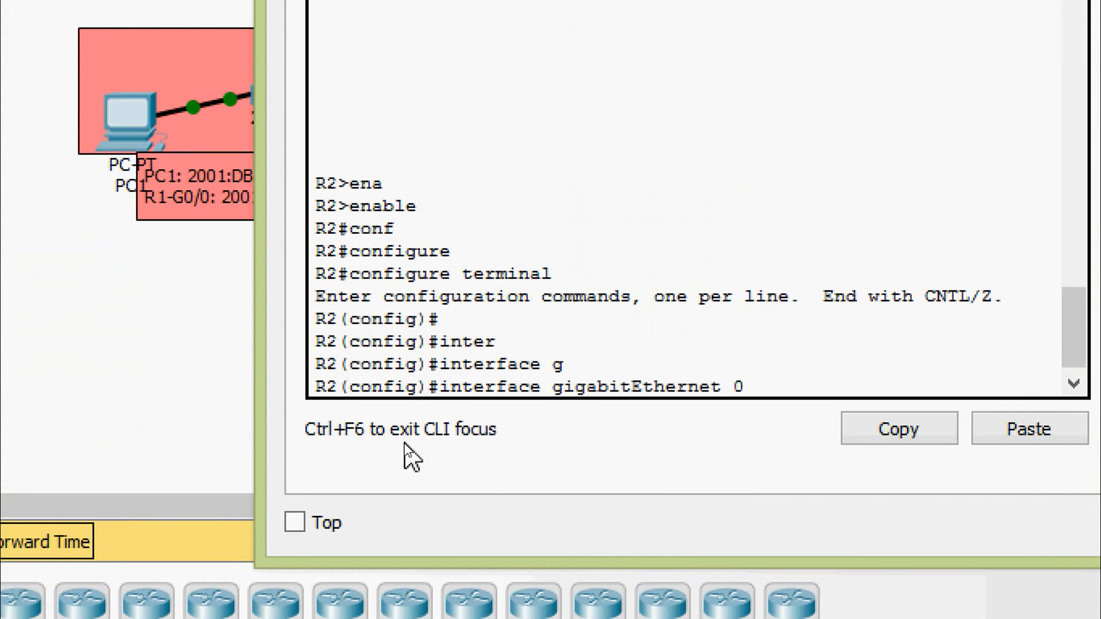
type("/0")
key("Return")
type("ipv")
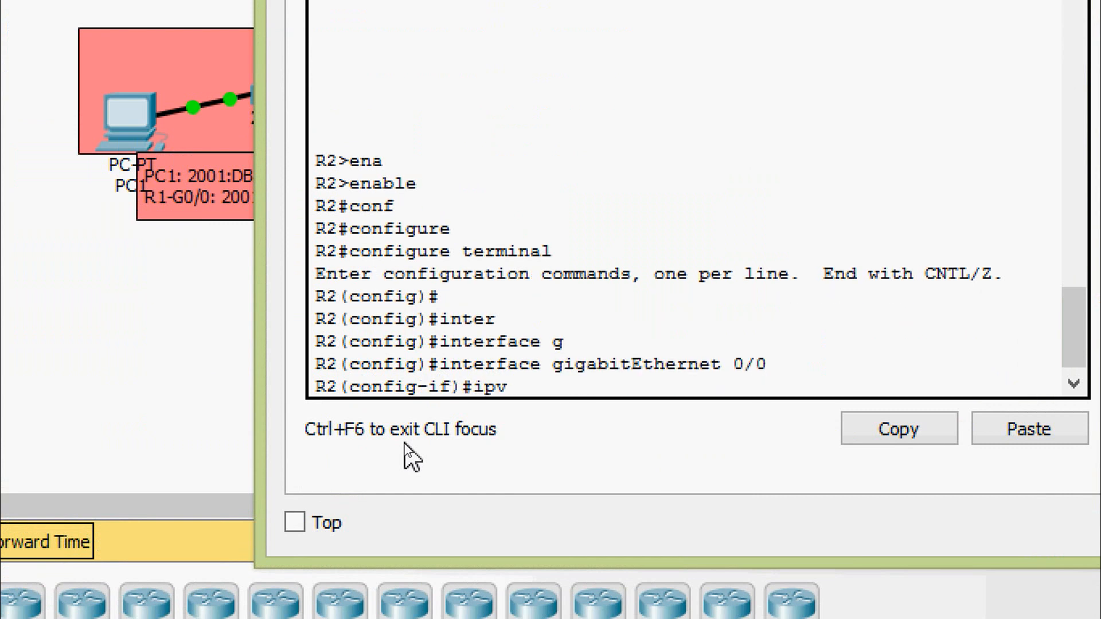
key("Tab")
type("os")
key("Tab")
type("1")
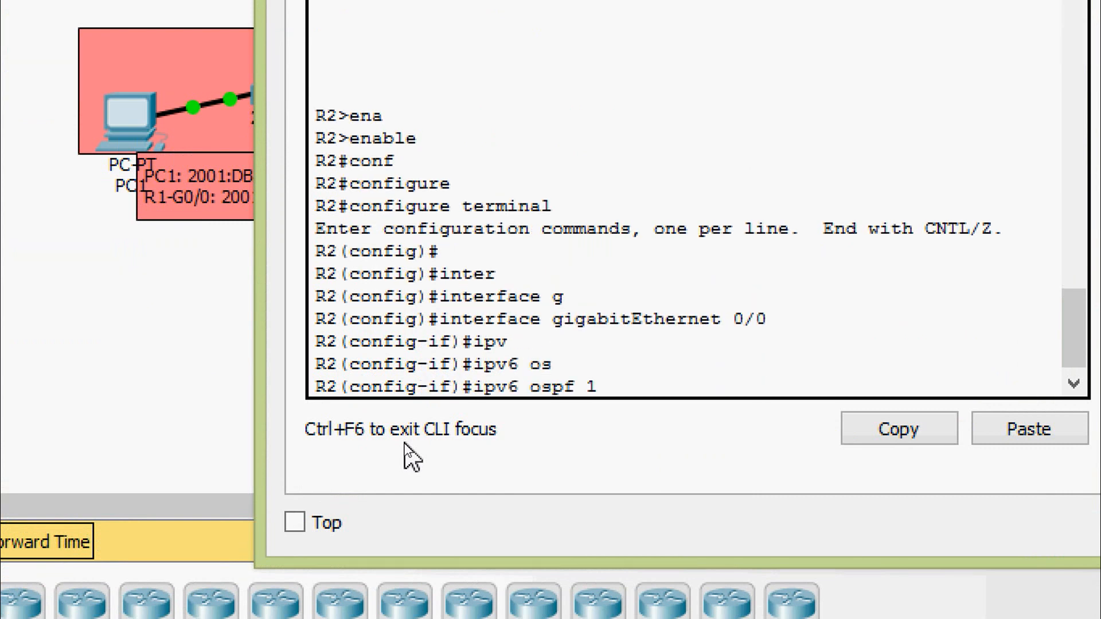
type(" are")
key("Tab")
type("0")
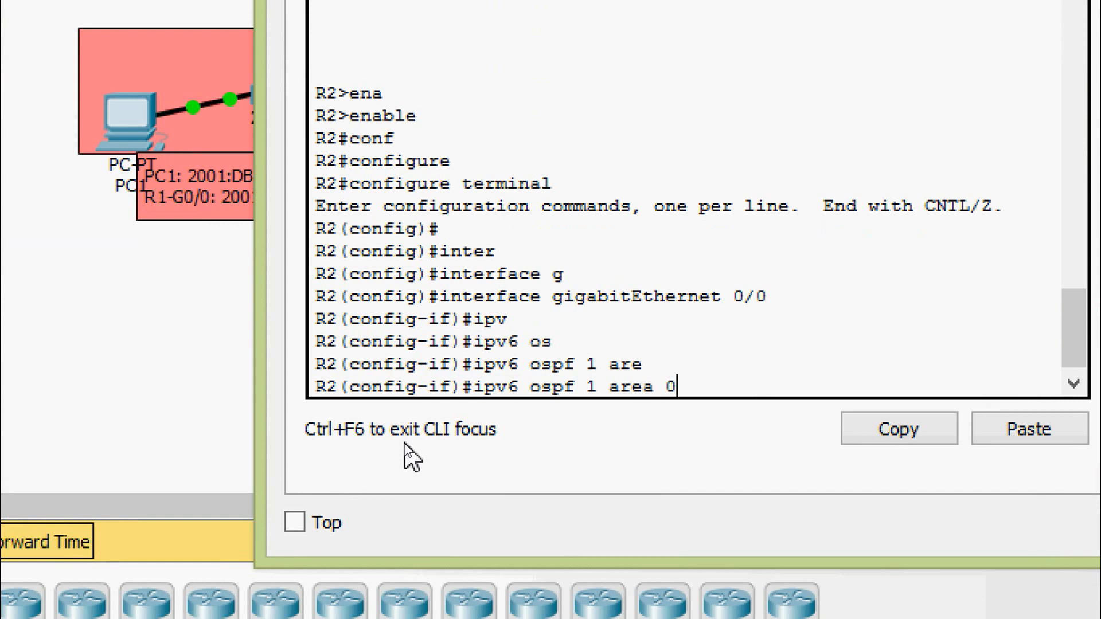
key("Return")
type("exit")
key("Return")
- Enable OSPFv3 on R2's serial 0/0/0 interface with ipv6 ospf 1 area 0 and exit the interface
type("inter")
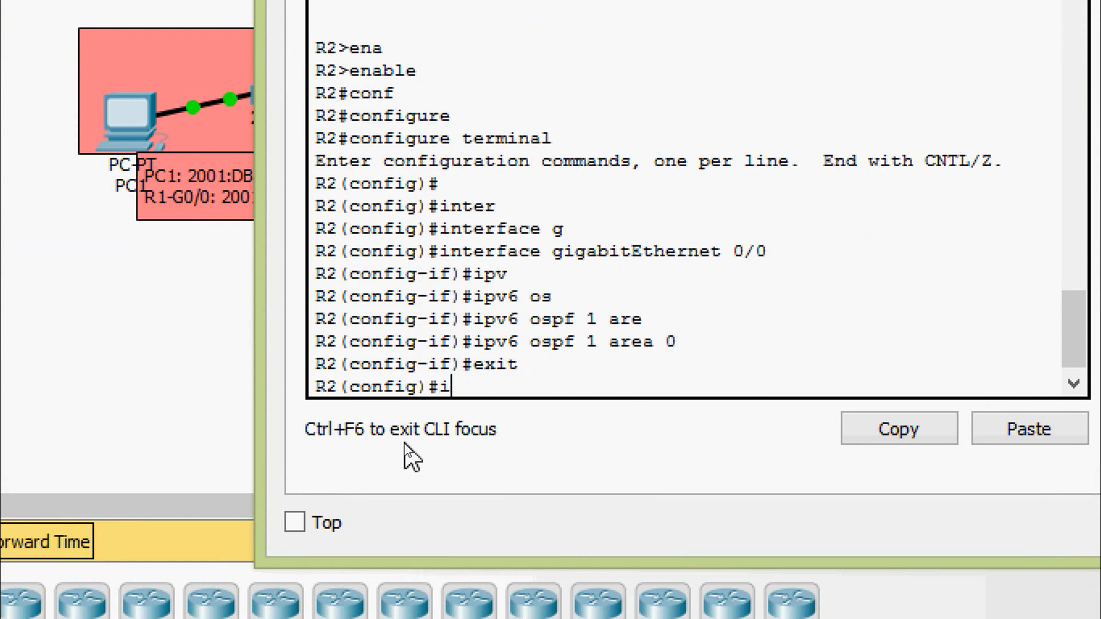
key("Tab")
type("ser")
key("Tab")
type("0/0/0")
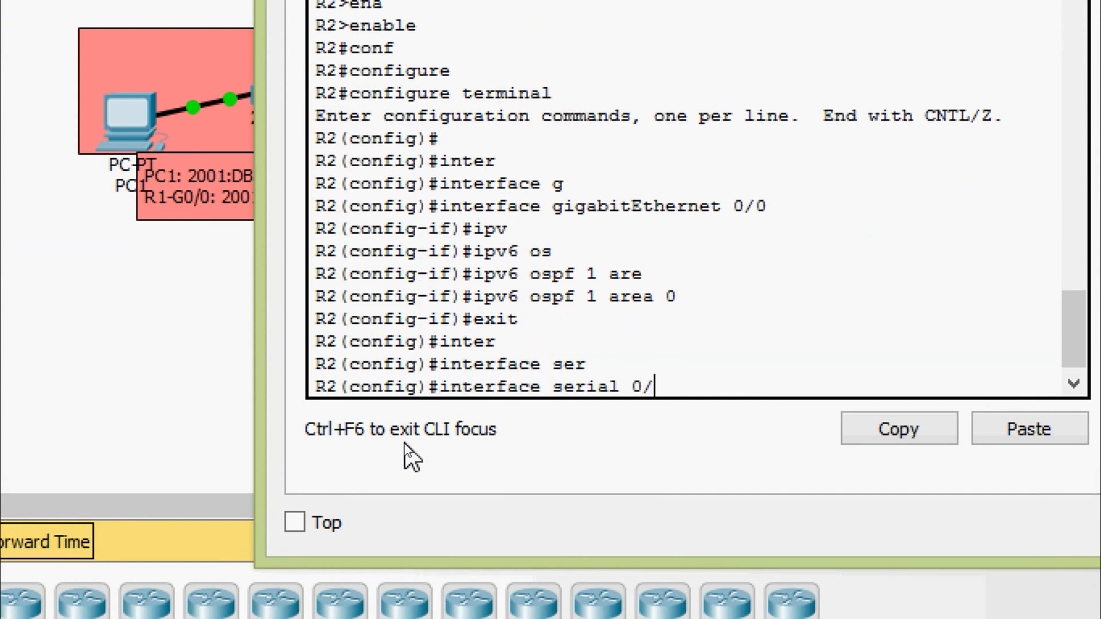
key("Return")
key("Up")
key("Up")
key("Up")
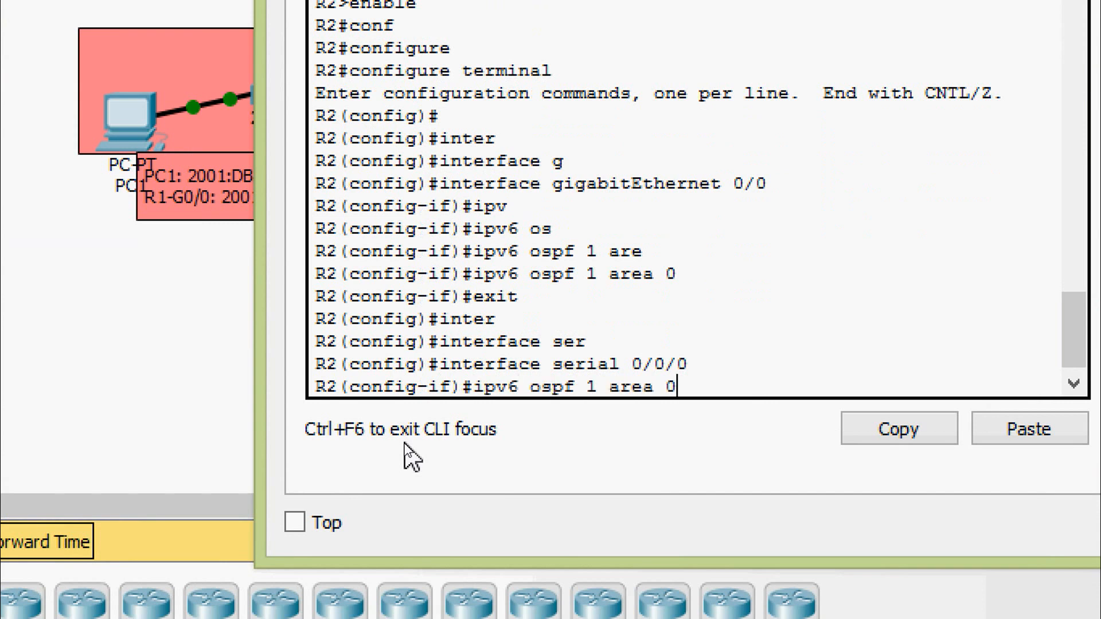
key("Return")
type("exit")
key("Return")
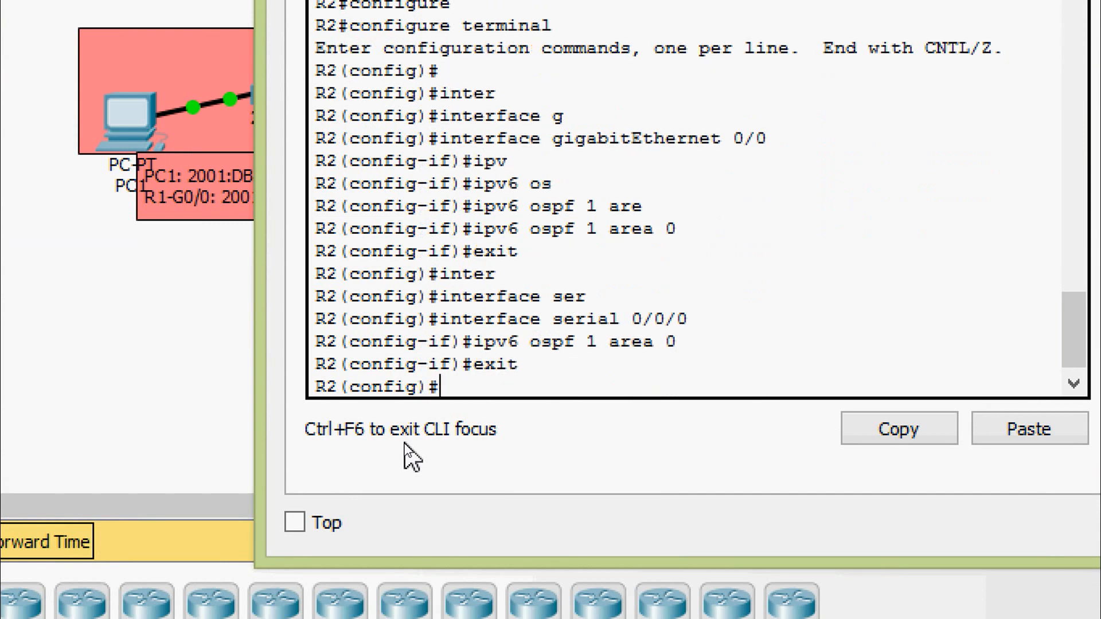
- Enable OSPFv3 on R2's serial 0/0/1 interface with ipv6 ospf 1 area 0
type("inter")
key("Tab")
type("ser")
key("Tab")
type("0")
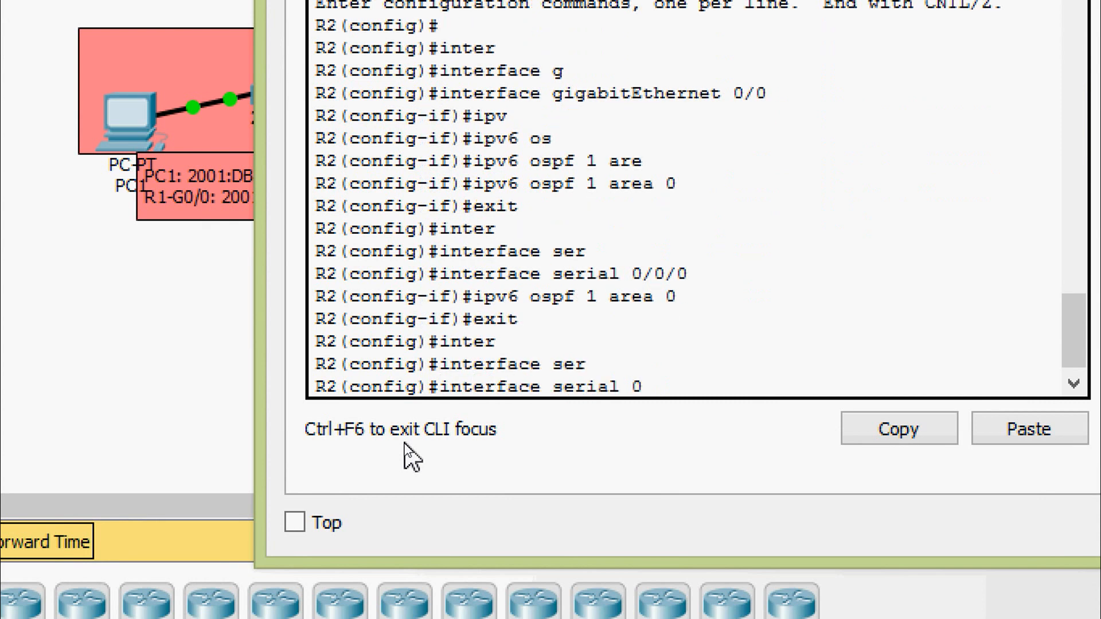
type("/0/1")
key("Return")
key("Up")
key("Up")
key("Up")
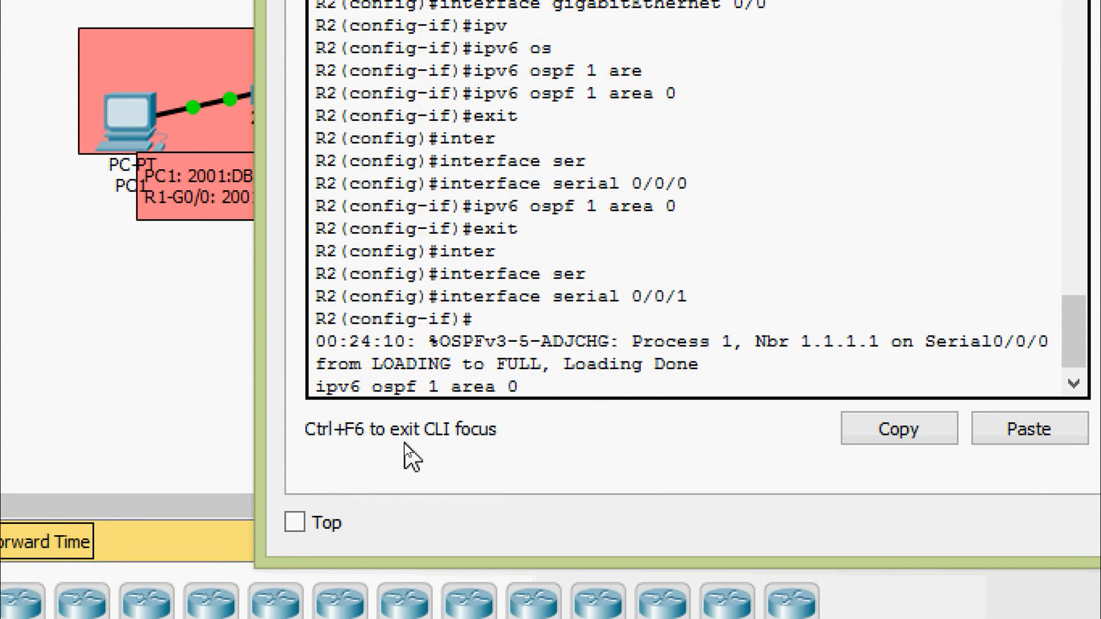
key("Return")
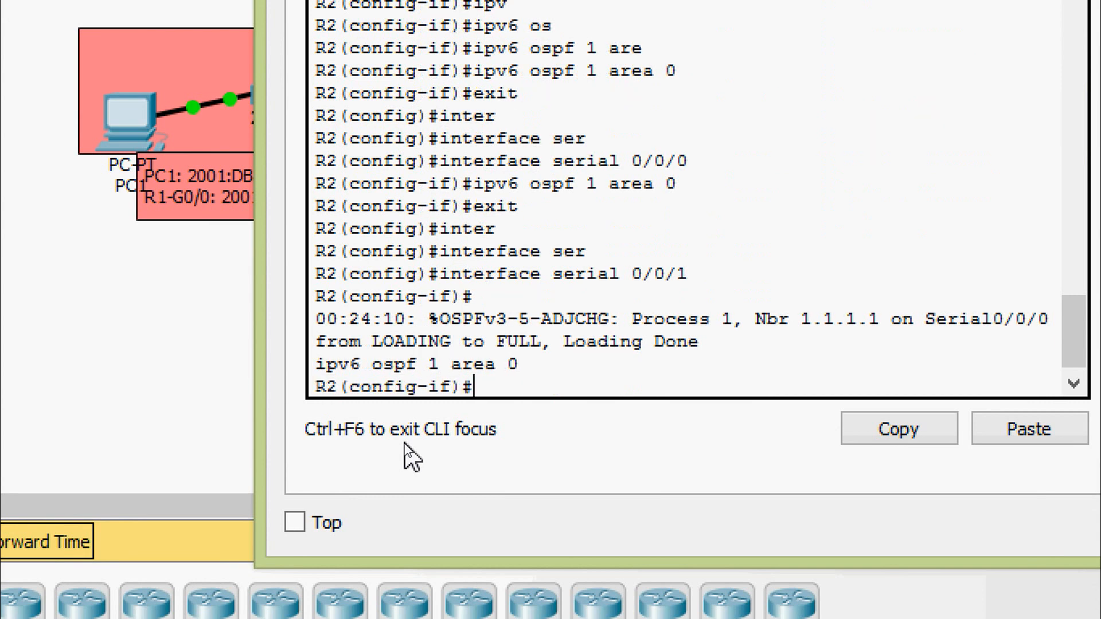
- Leave R2's configuration mode and save the setup with copy running-config startup-config, accepting the default destination filename
key("ctrl+z")
type("cop")
key("Tab")
type("r")
key("Tab")
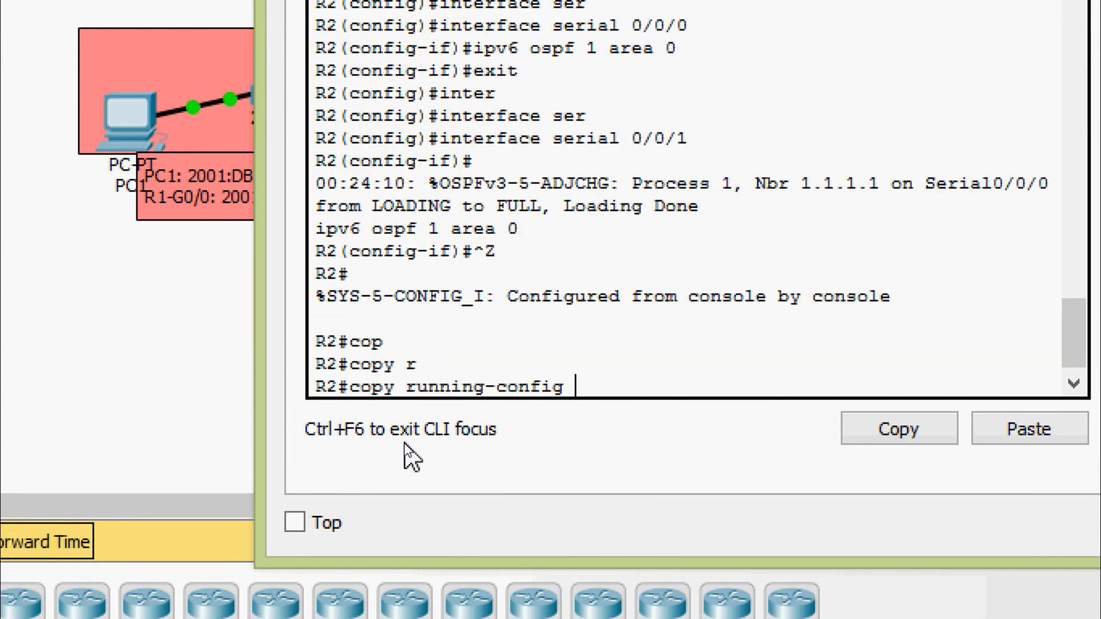
type("st")
key("Tab")
key("Return")
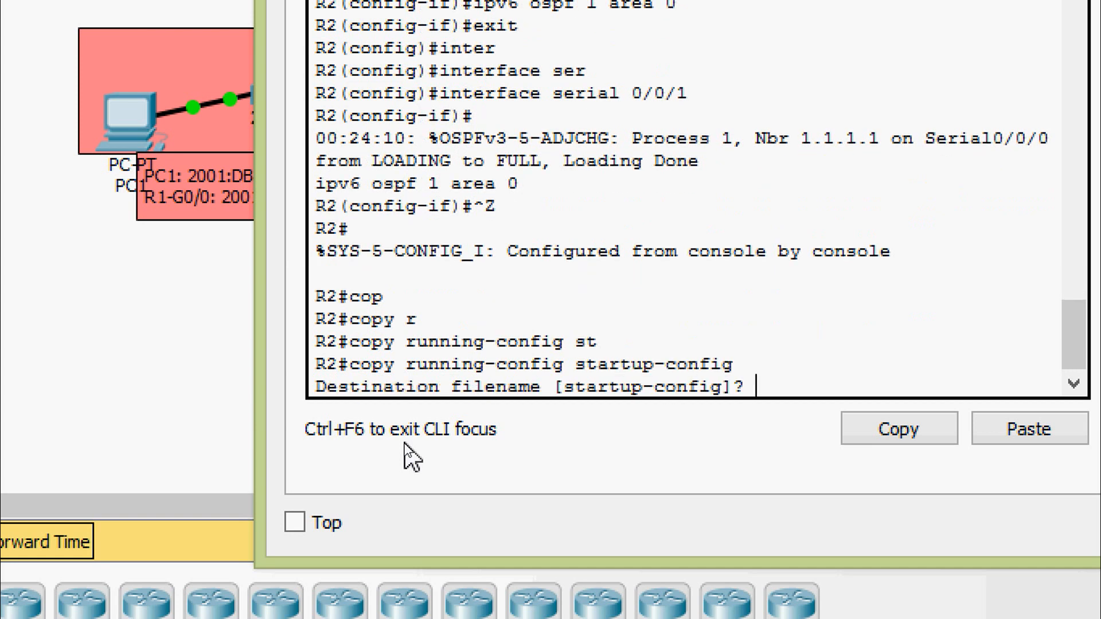
key("Return")
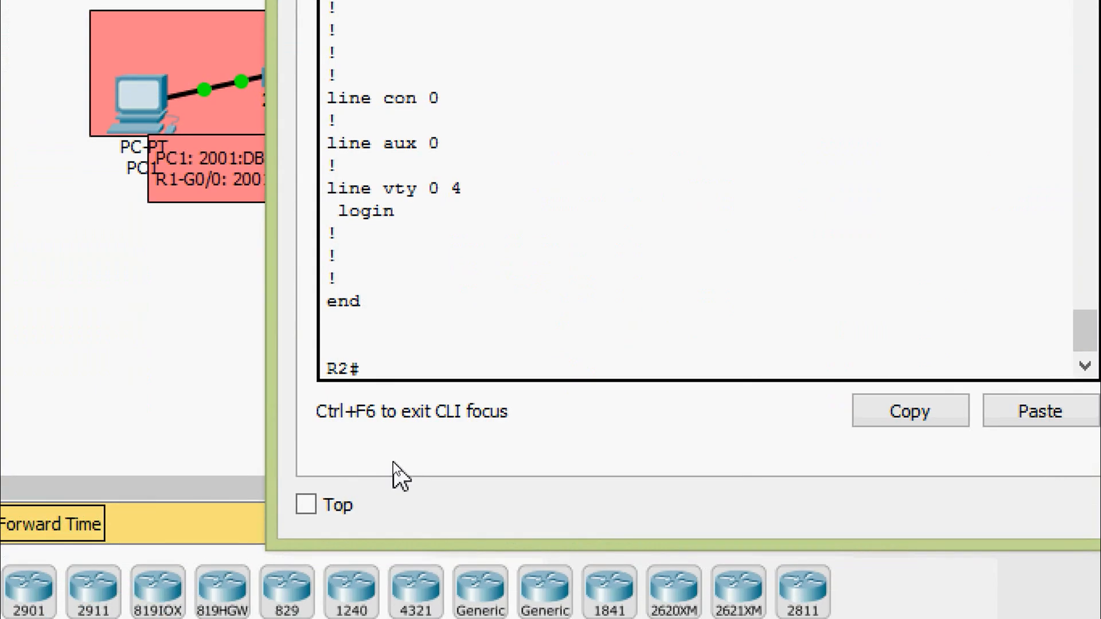
- Run show ipv6 protocols on R2, examine the OSPF process, area and interface entries, and close R2's window
type("sh")
key("Tab")
type("ipv")
key("Tab")
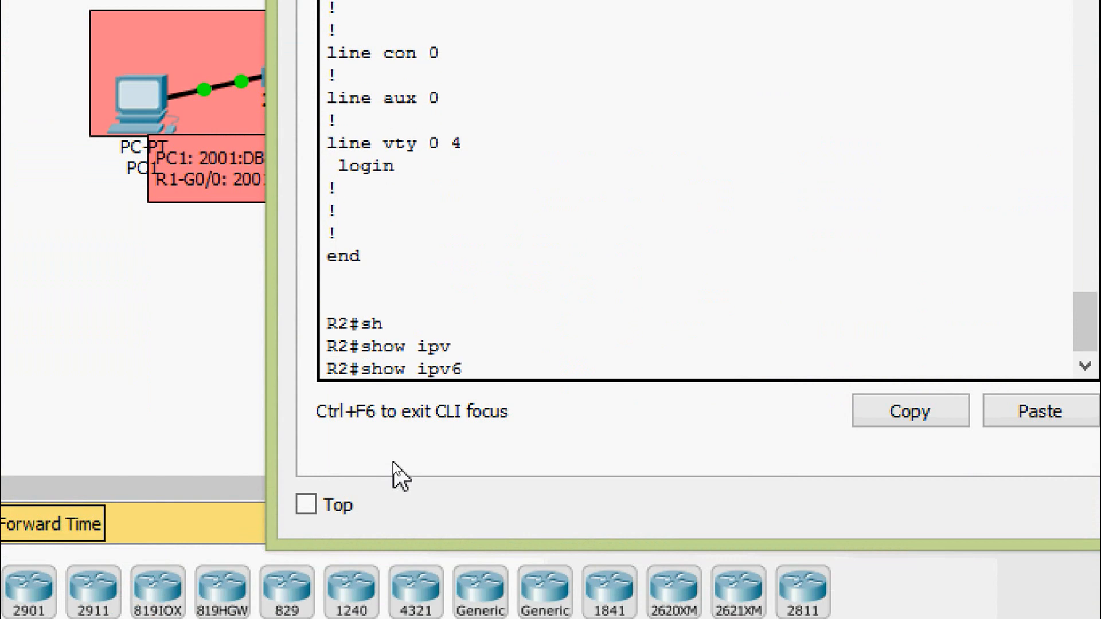
type("pro")
key("Tab")
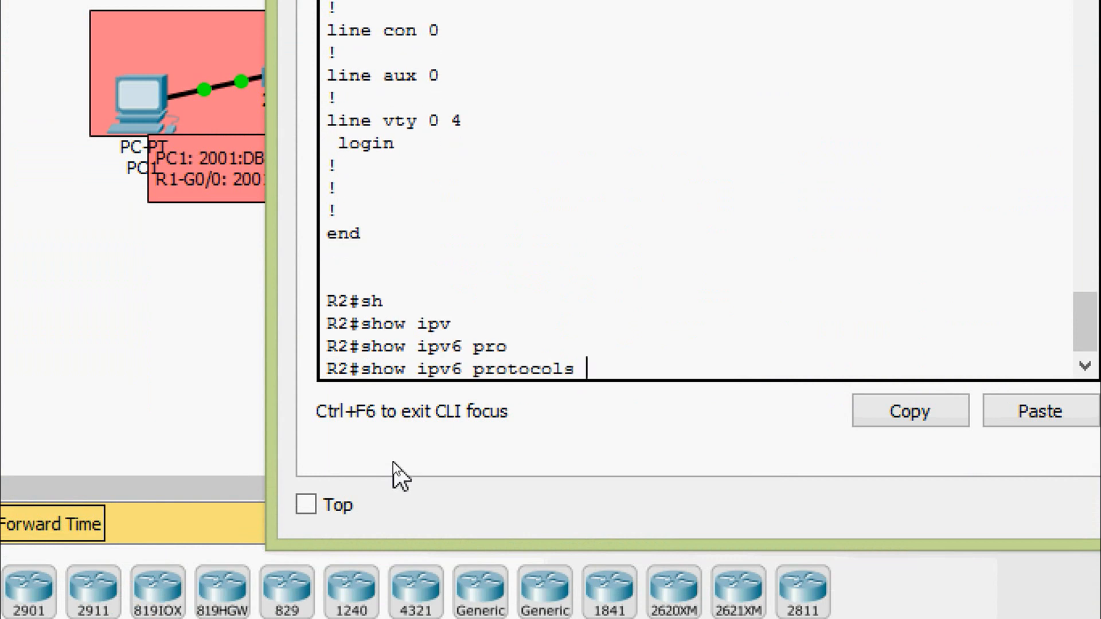
key("Return")
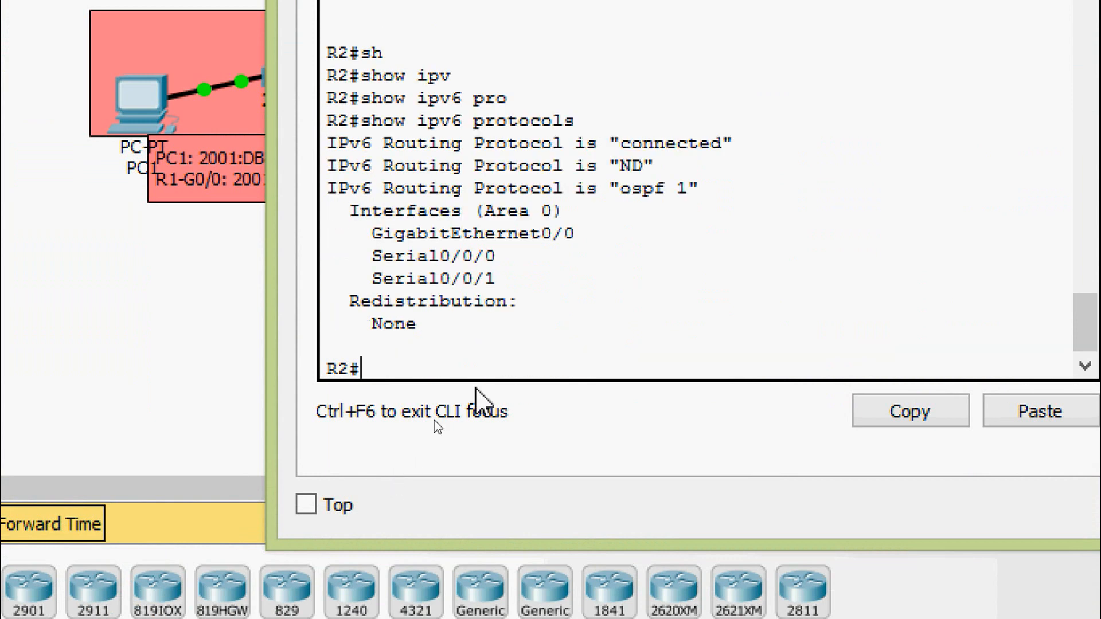
left_click_drag(598, 190, 708, 197)
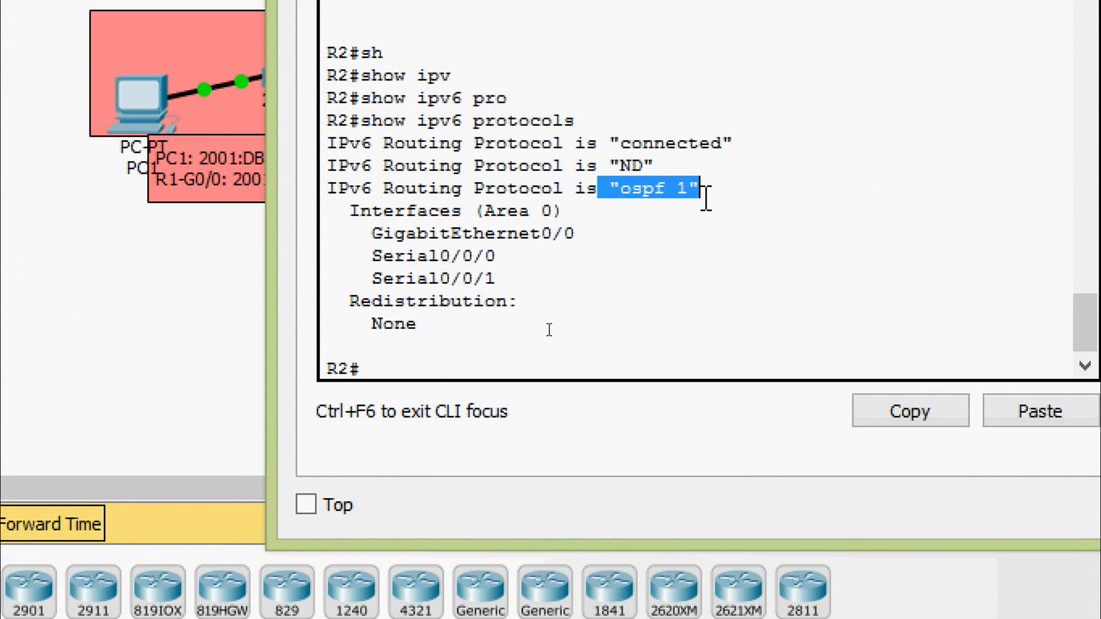
left_click_drag(343, 211, 574, 210)
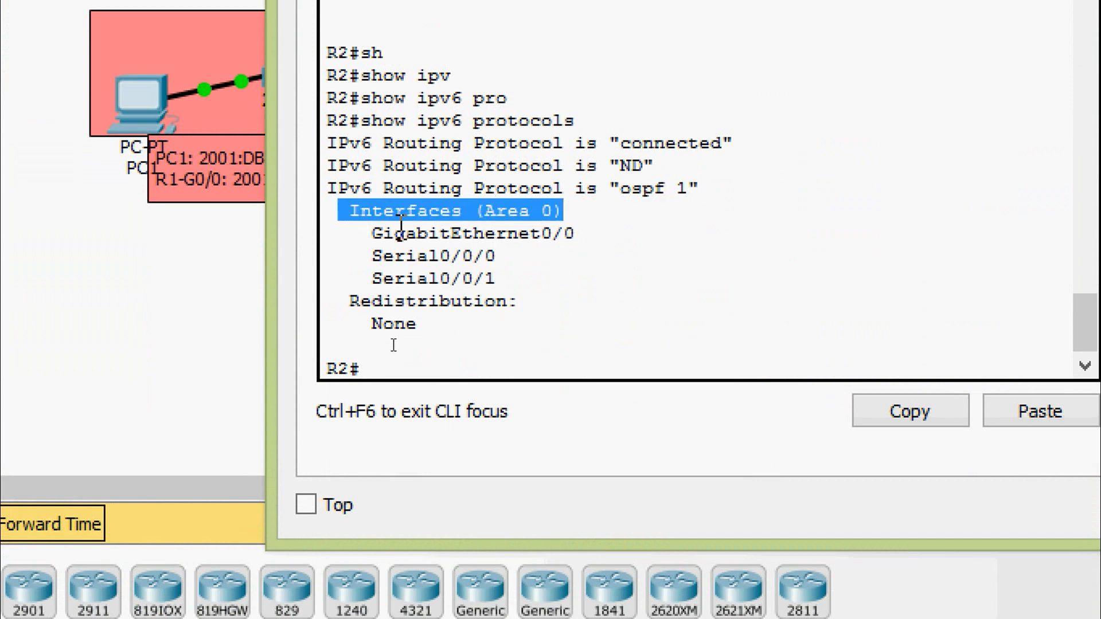
left_click_drag(372, 234, 523, 278)
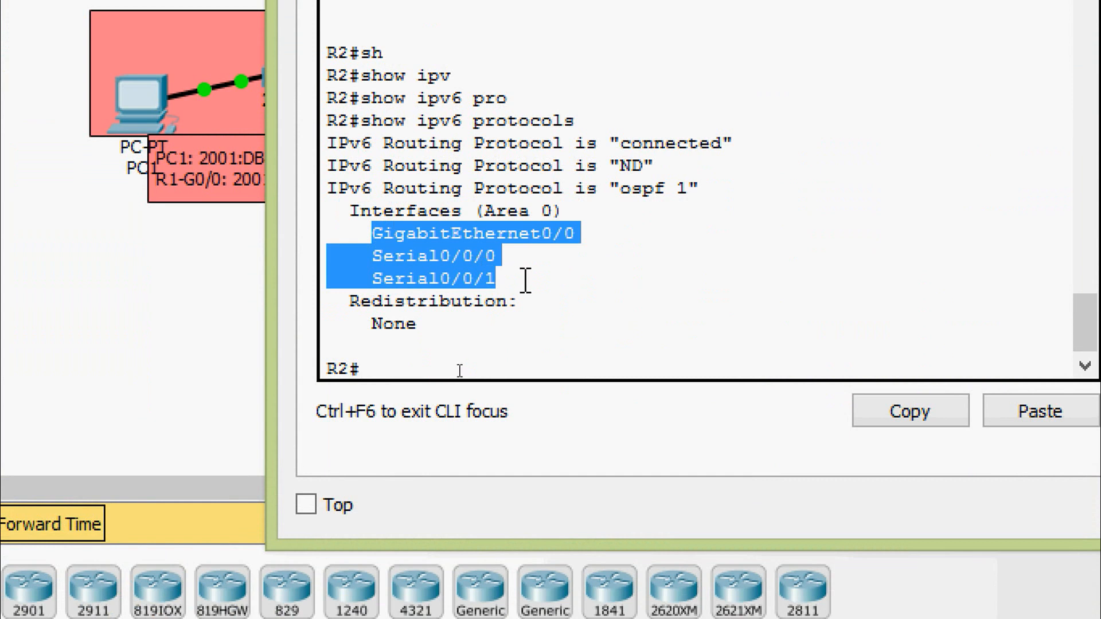
left_click(527, 281)
left_click(749, 75)
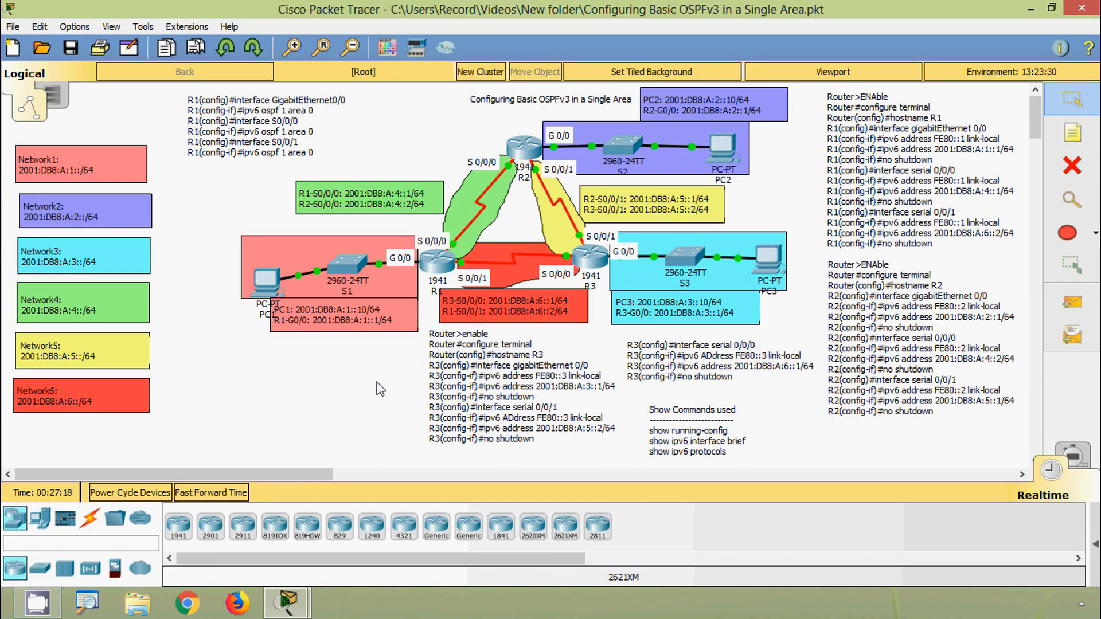
- Open R3's command line, enable privileged mode and enter global configuration with configure terminal
left_click(591, 258)
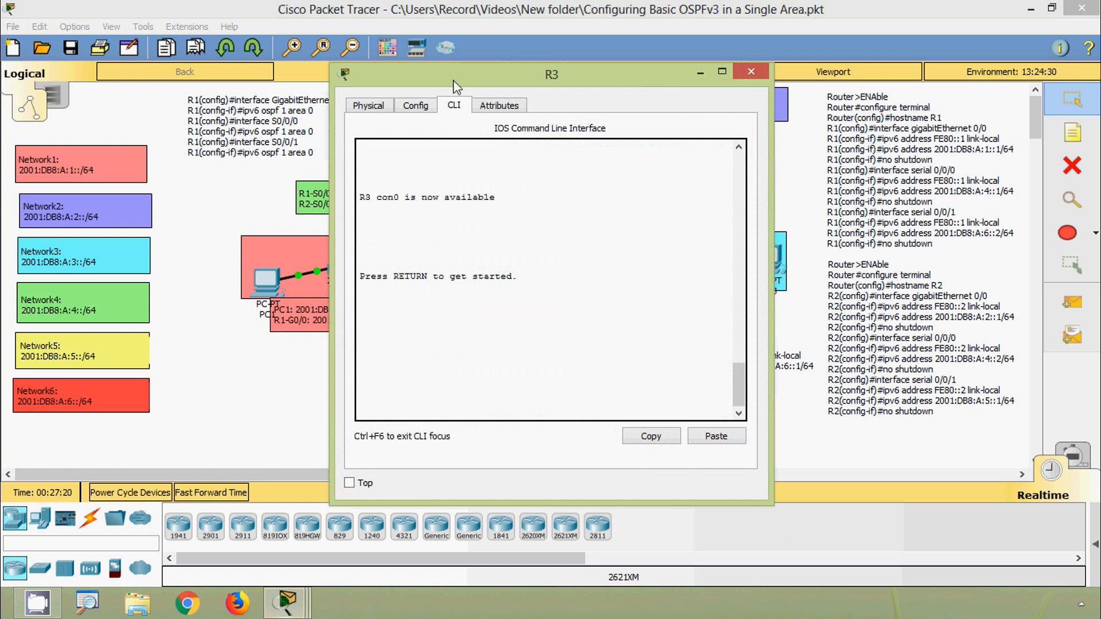
left_click_drag(453, 80, 435, 59)
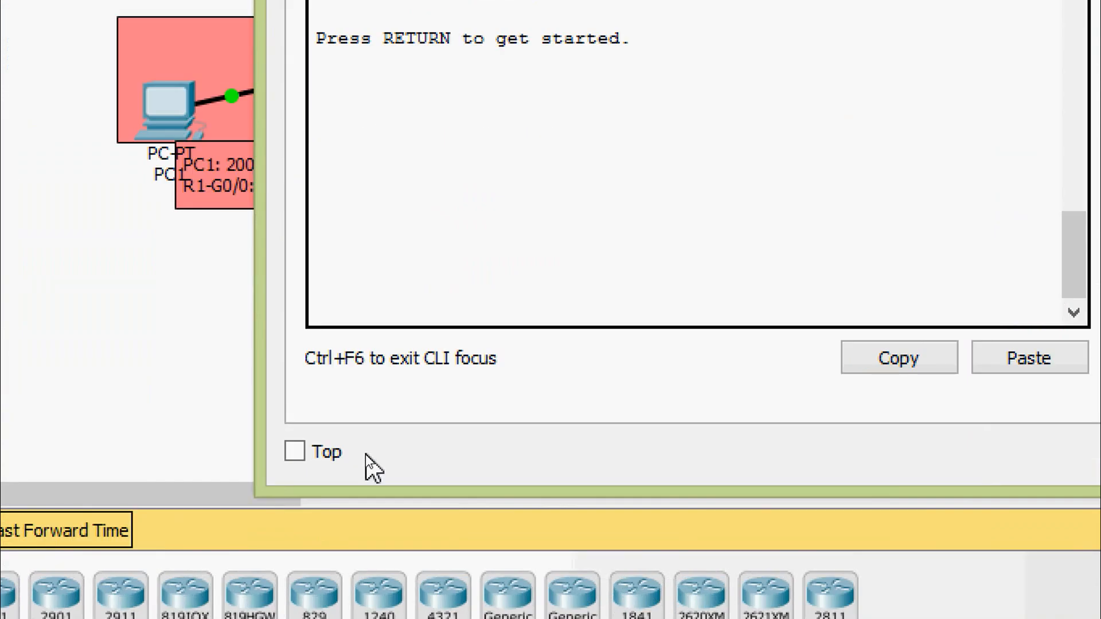
key("Return")
type("ena")
key("Return")
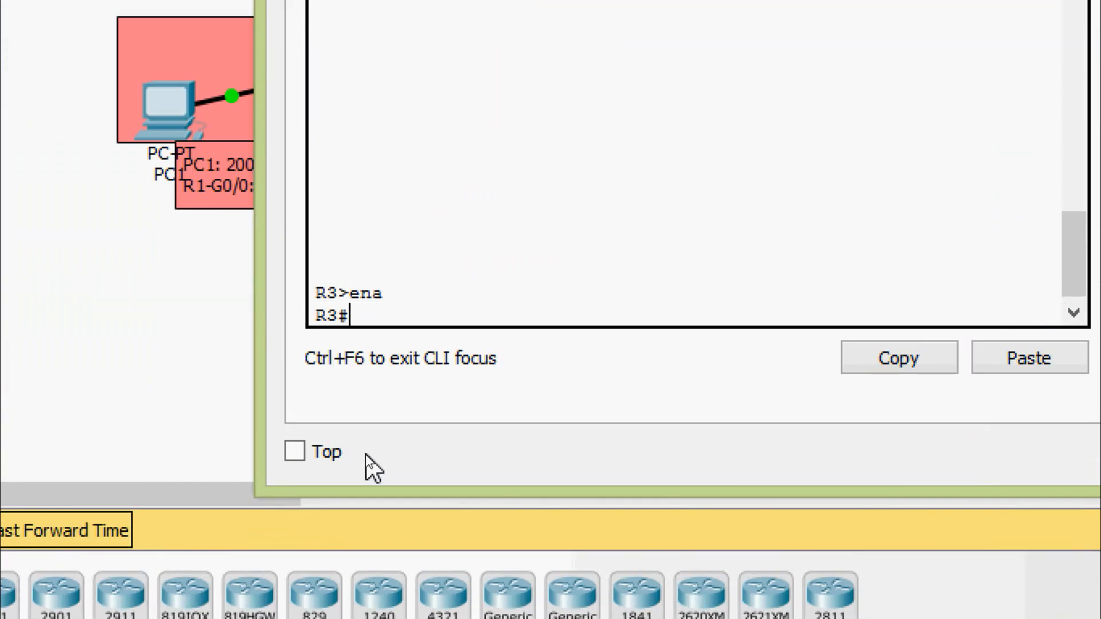
type("conf")
key("Tab")
type("t")
- Enable OSPFv3 on R3's gigabitEthernet 0/0 interface with ipv6 ospf 1 area 0 and exit the interface
key("Tab")
key("Return")
type("inter")
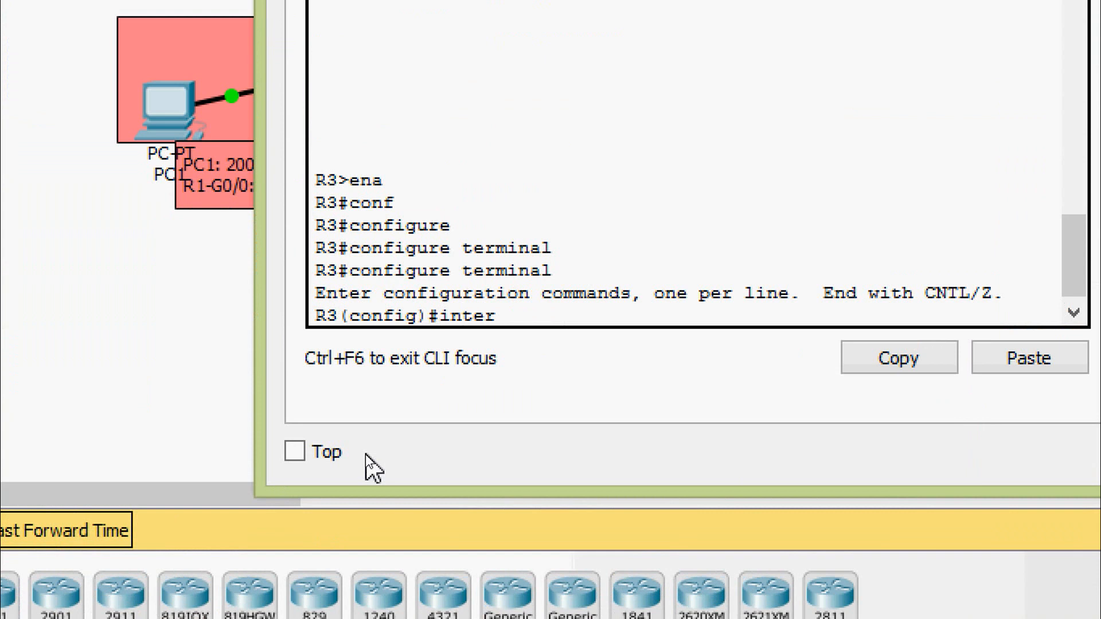
key("Tab")
type("g")
key("Tab")
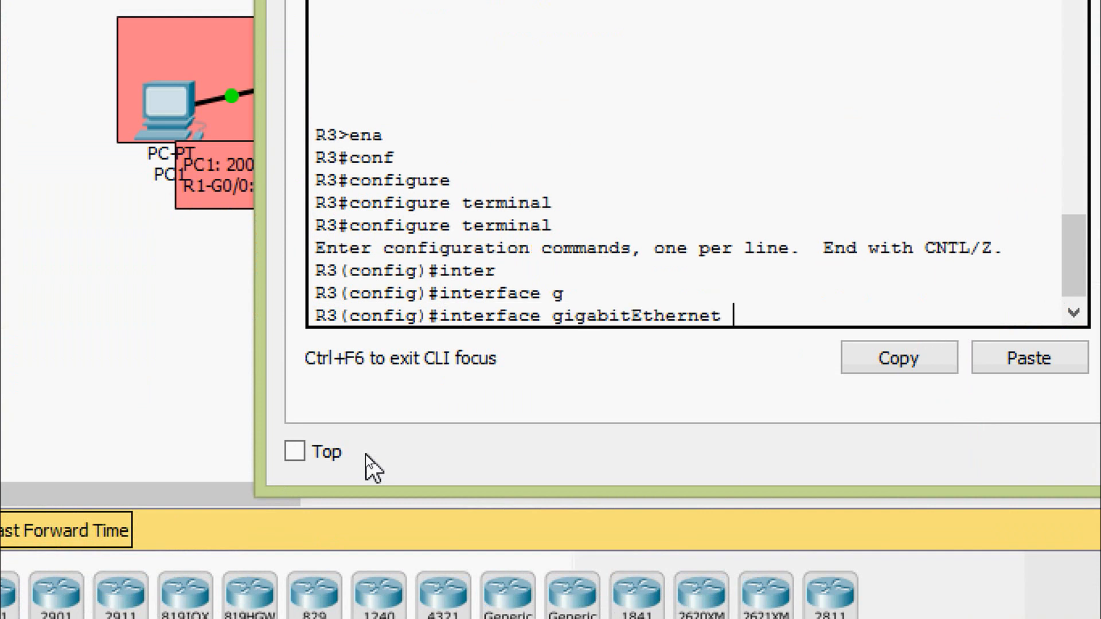
type("0/0")
key("Return")
type("ipv")
key("Tab")
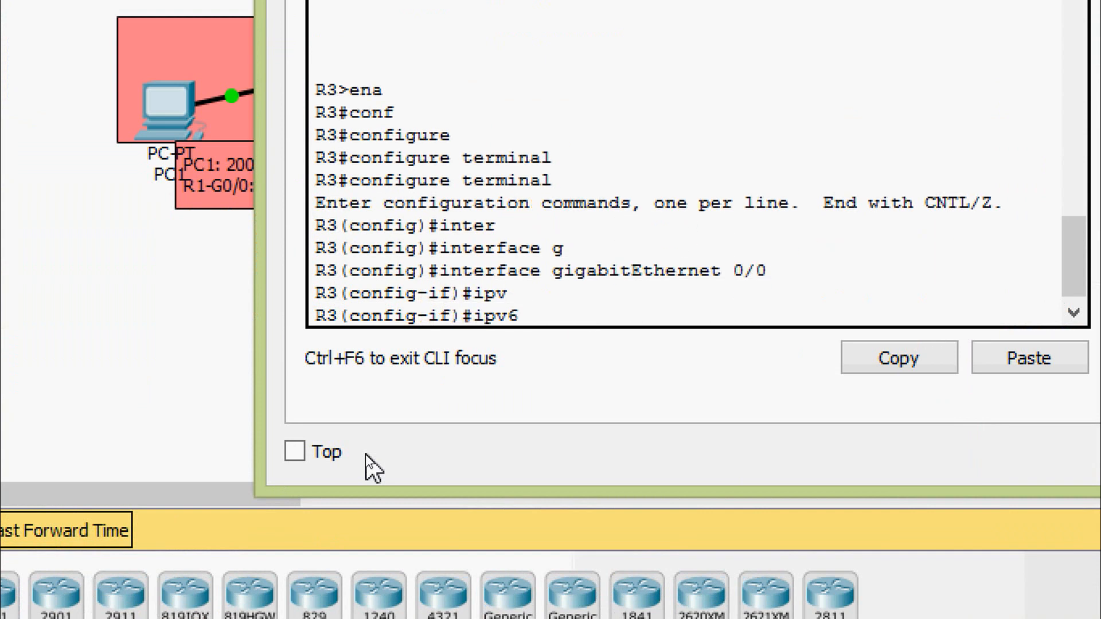
type("os")
key("Tab")
type("1 a")
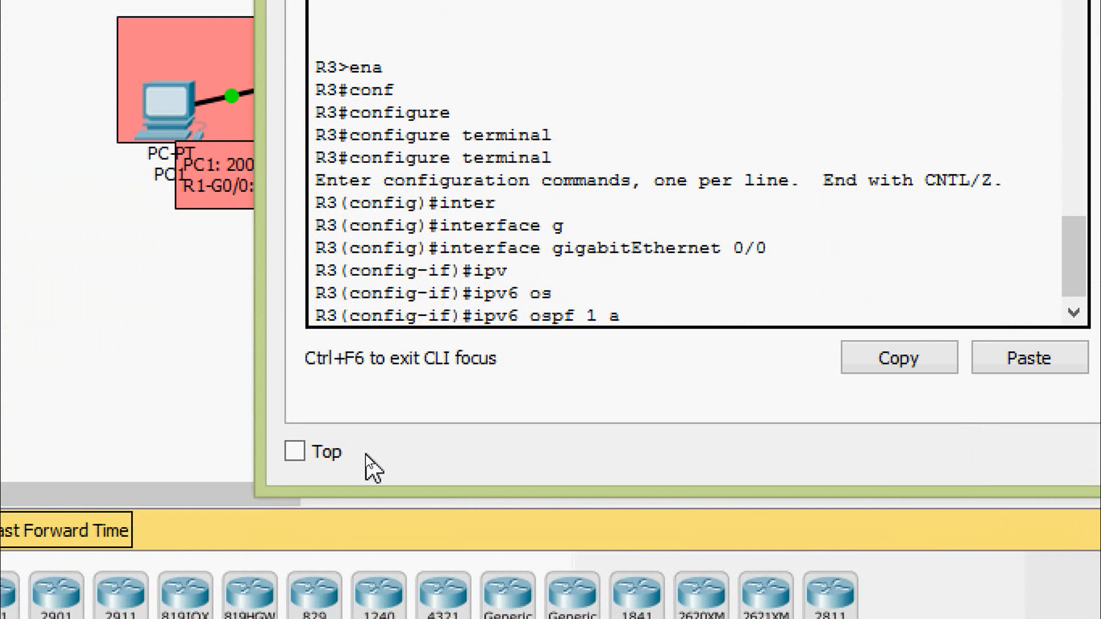
type("re")
key("Tab")
type("0")
key("Return")
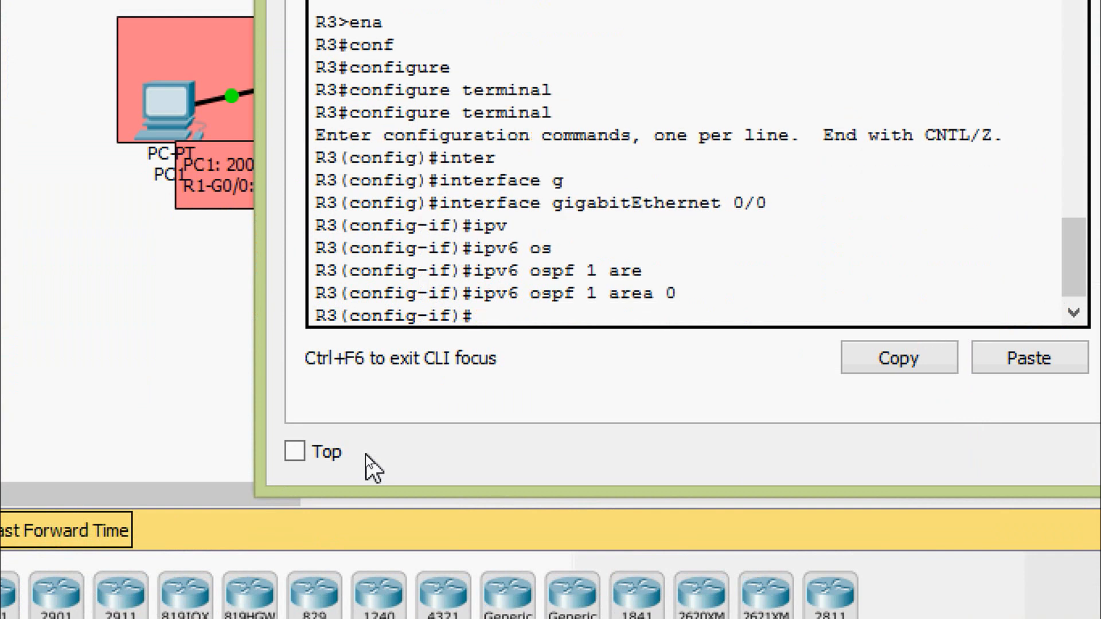
type("exit")
key("Return")
- Enable OSPFv3 on R3's serial 0/0/0 interface with ipv6 ospf 1 area 0 and exit the interface
type("inter")
key("Tab")
type("ser")
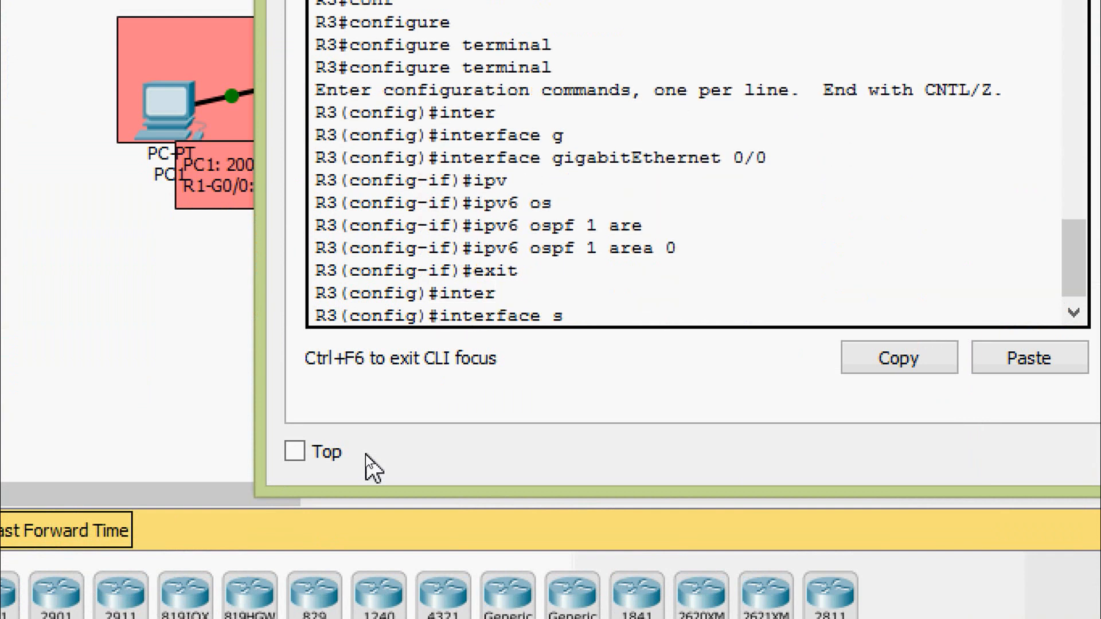
key("Tab")
type("0/0/0")
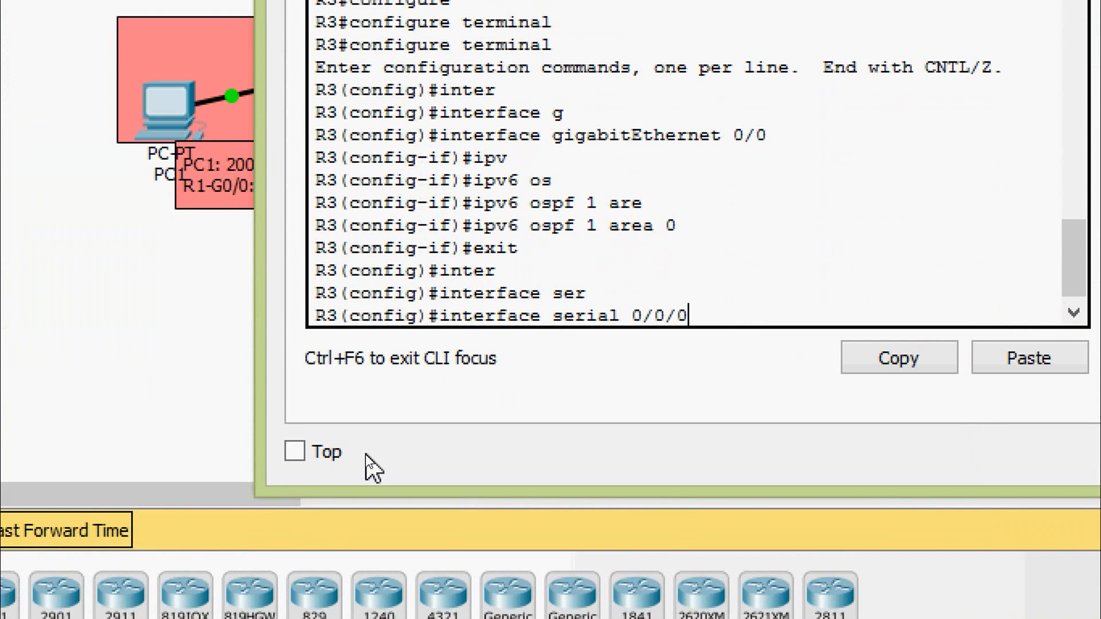
key("Return")
key("Up")
key("Up")
key("Up")
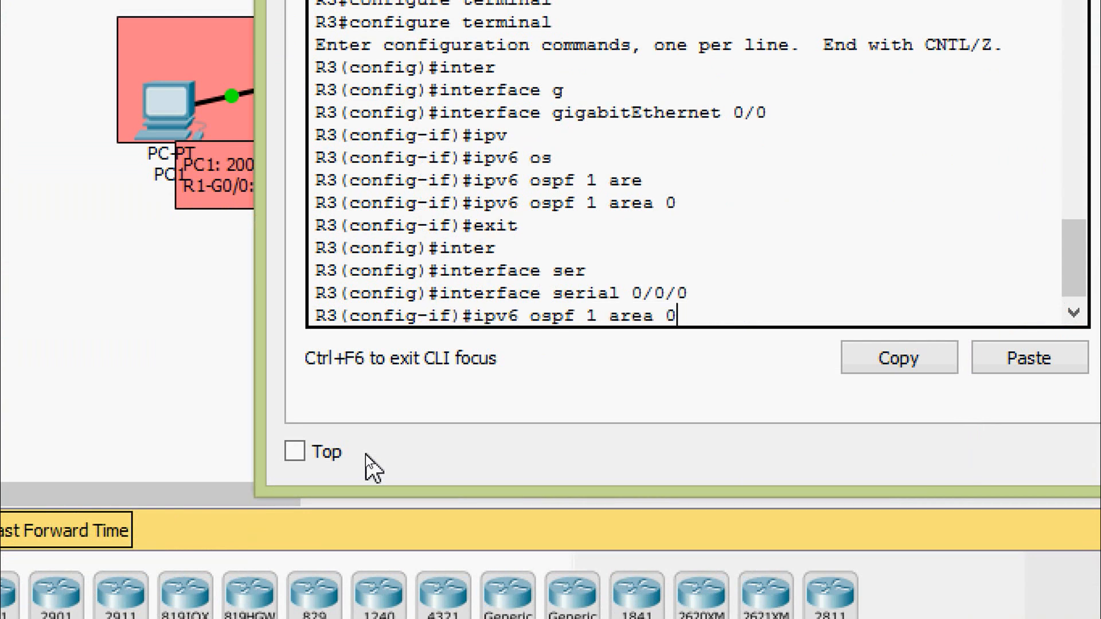
key("Return")
type("exit")
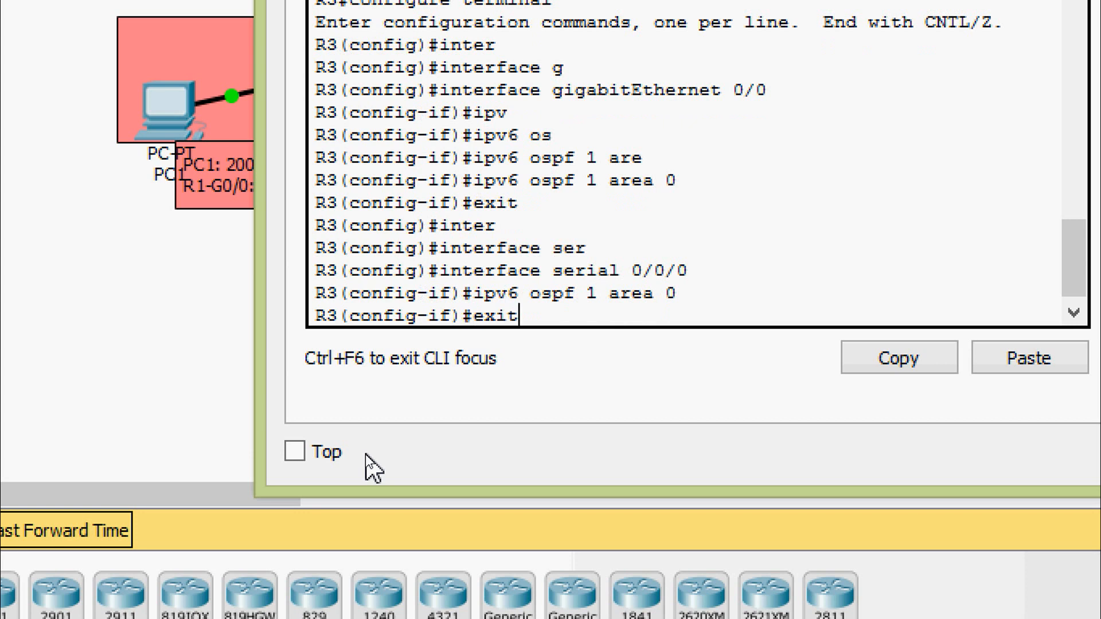
key("Return")
- Enable OSPFv3 on R3's serial 0/0/1 interface with ipv6 ospf 1 area 0 and return to privileged mode
type("inter")
key("Tab")
type("ser")
key("Tab")
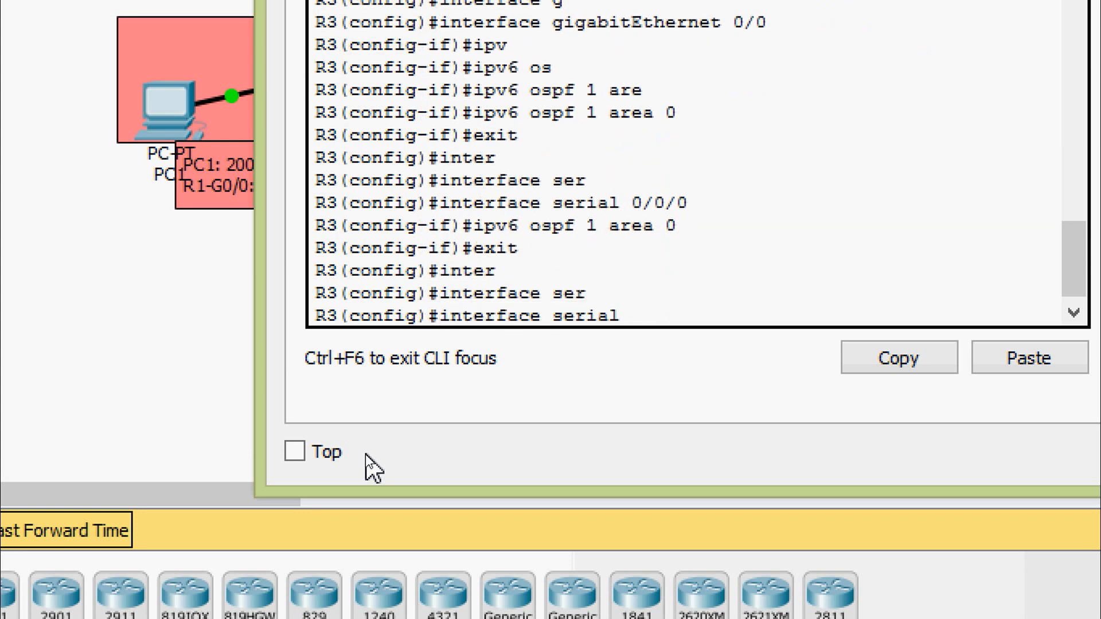
type("0/0/1")
key("Return")
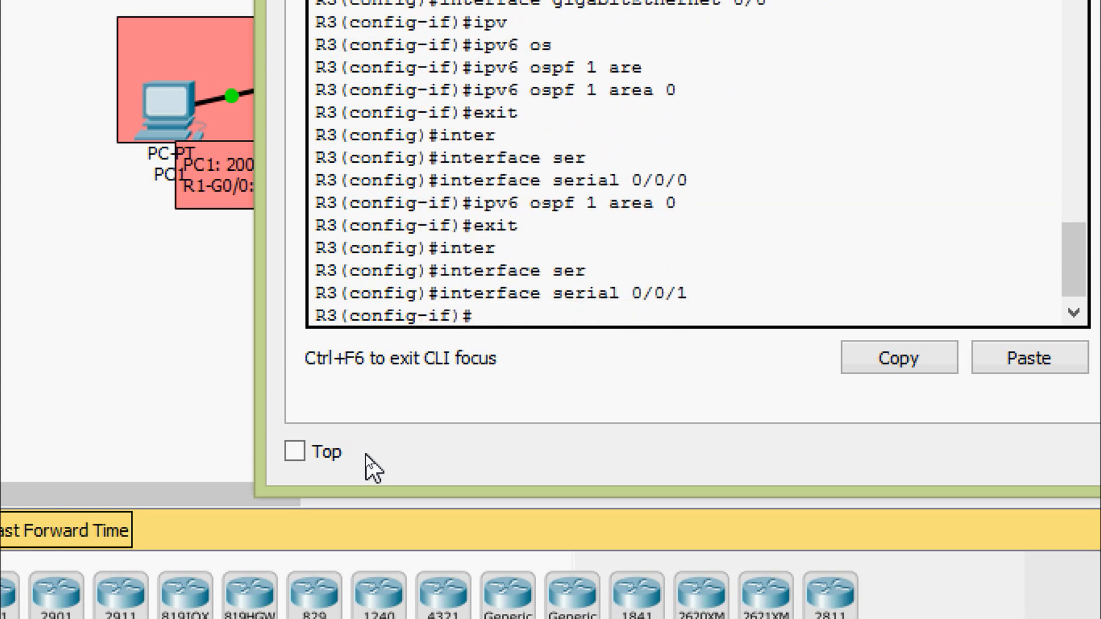
key("Up")
key("Up")
key("Up")
key("Return")
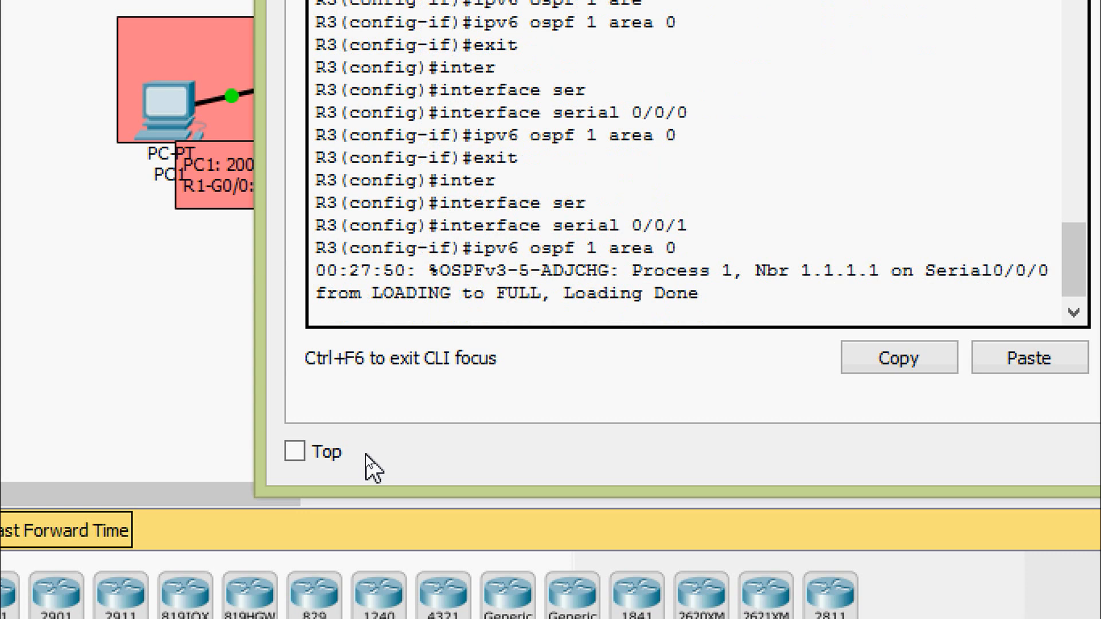
key("Return")
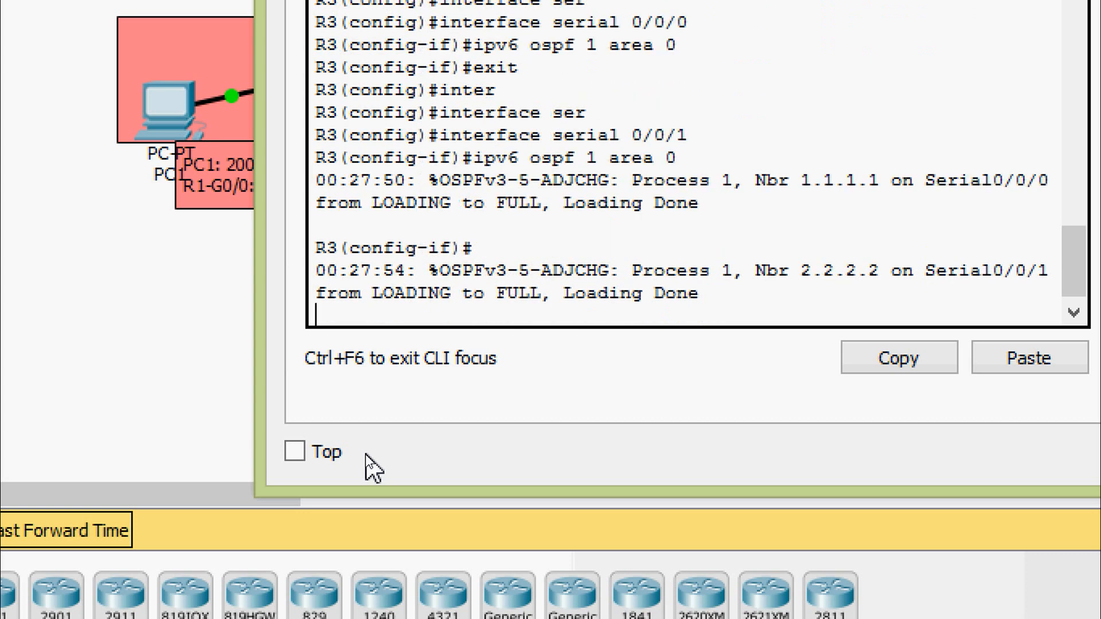
key("ctrl+z")
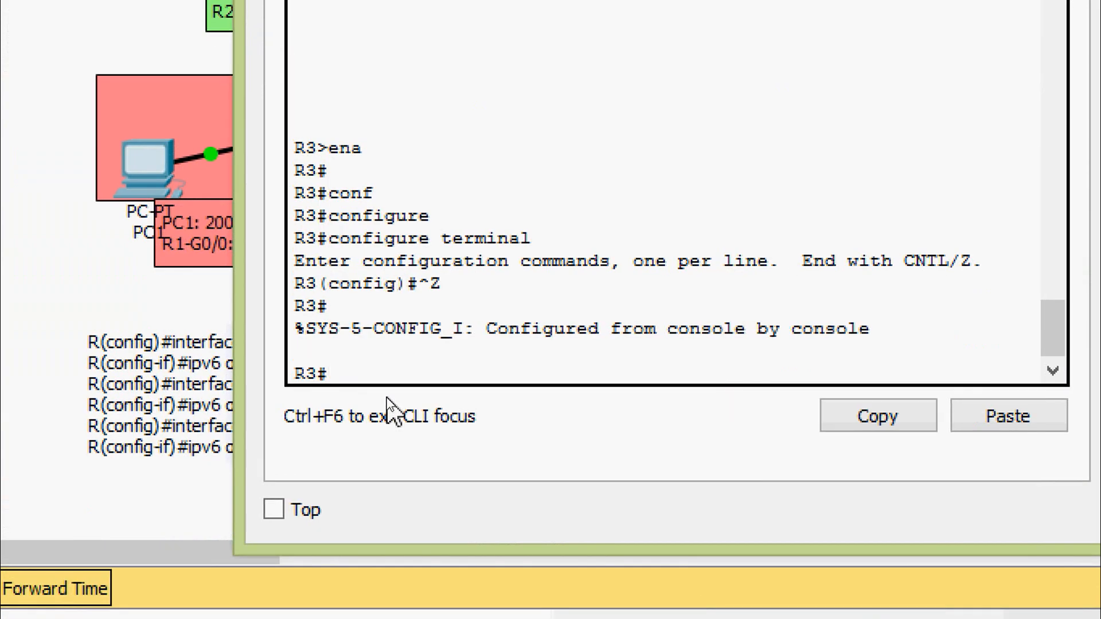
- Run show ipv6 protocols on R3, examine the OSPF process, area and interface entries, and close R3's window
type("h")
key("Tab")
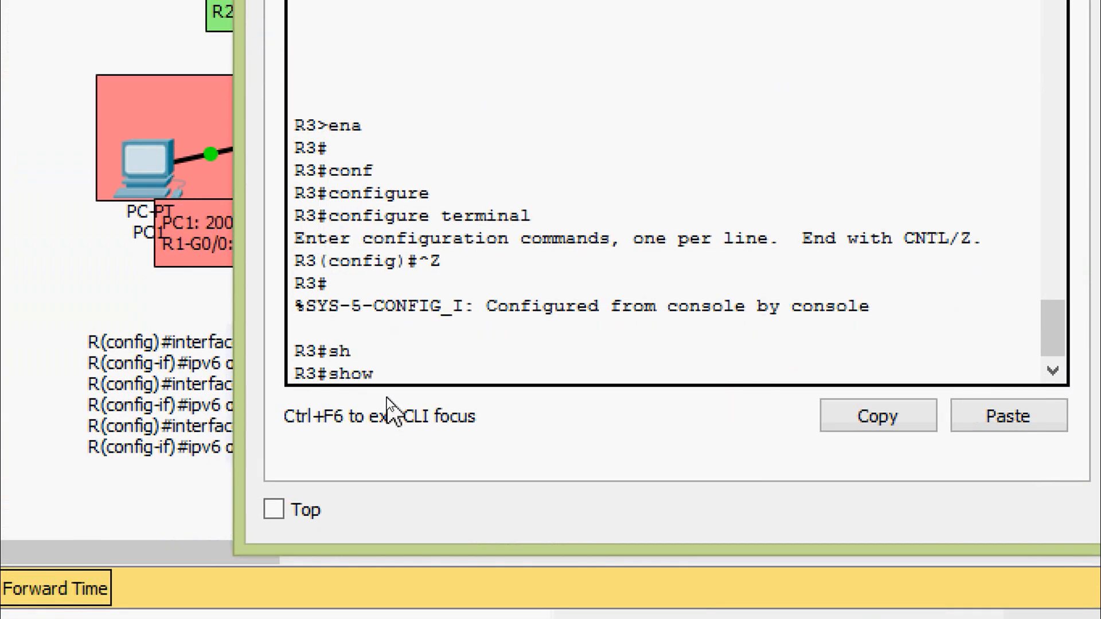
type("ipv")
key("Tab")
type("pro")
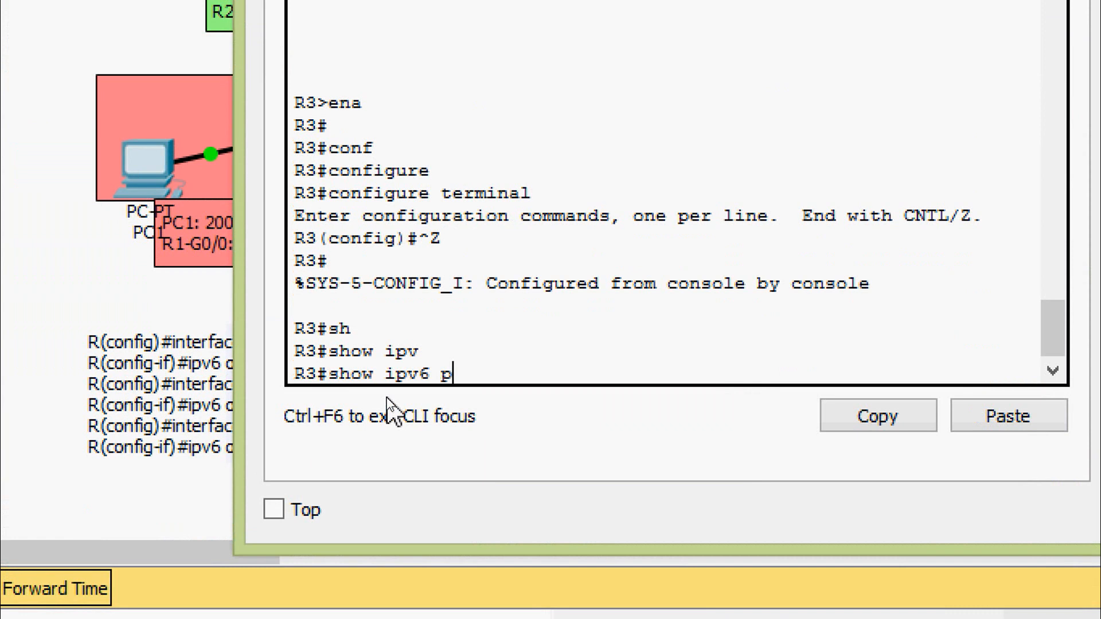
key("Tab")
key("Return")
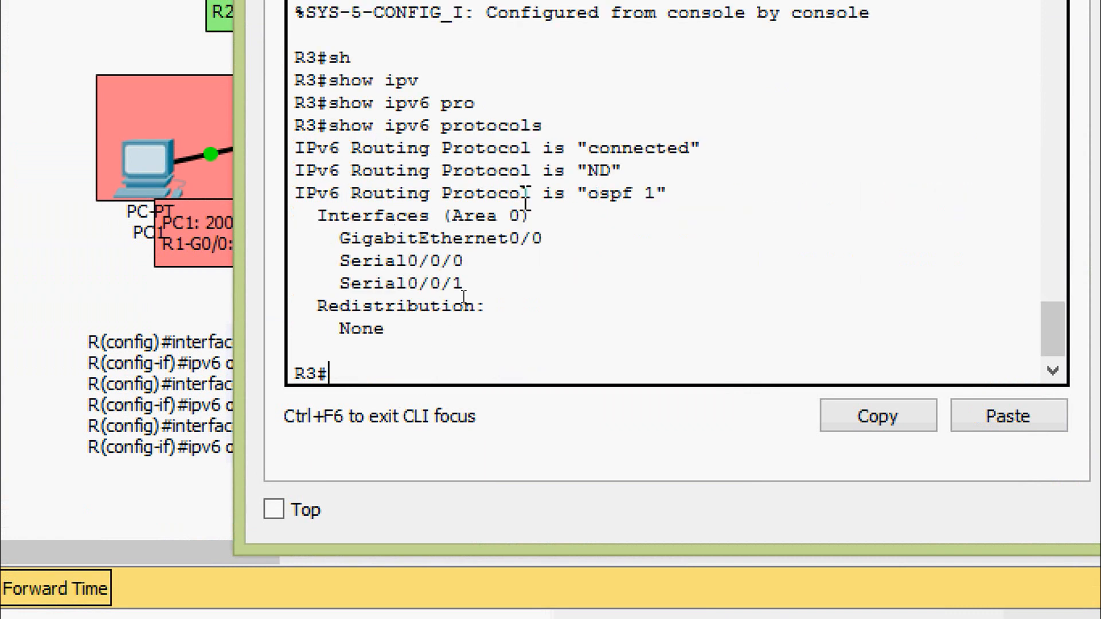
left_click_drag(565, 193, 690, 197)
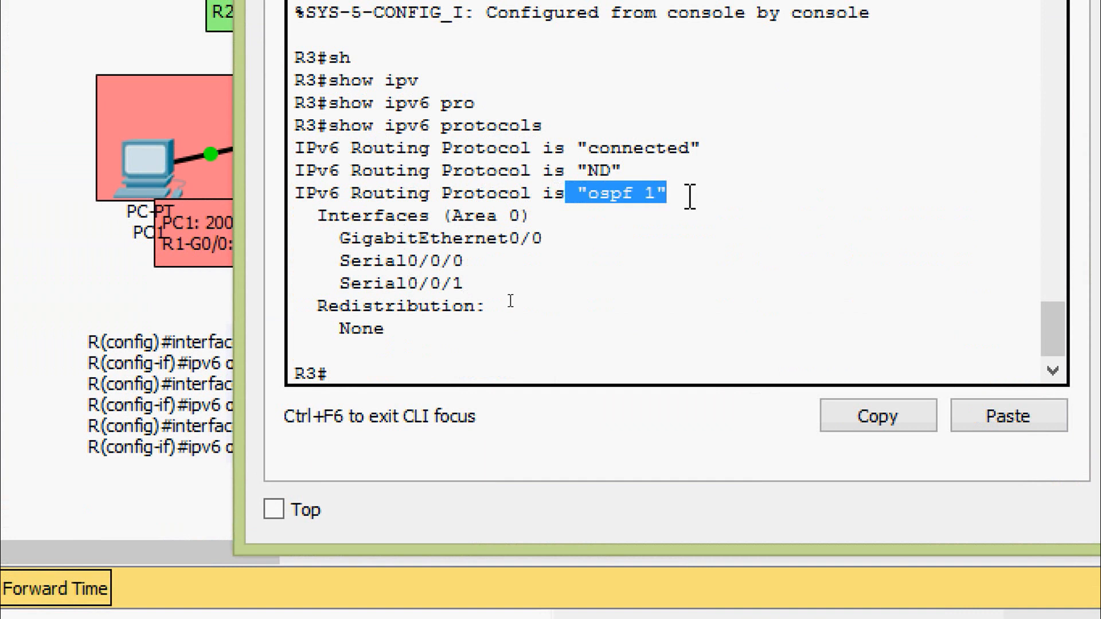
left_click_drag(309, 216, 455, 216)
left_click_drag(329, 237, 482, 295)
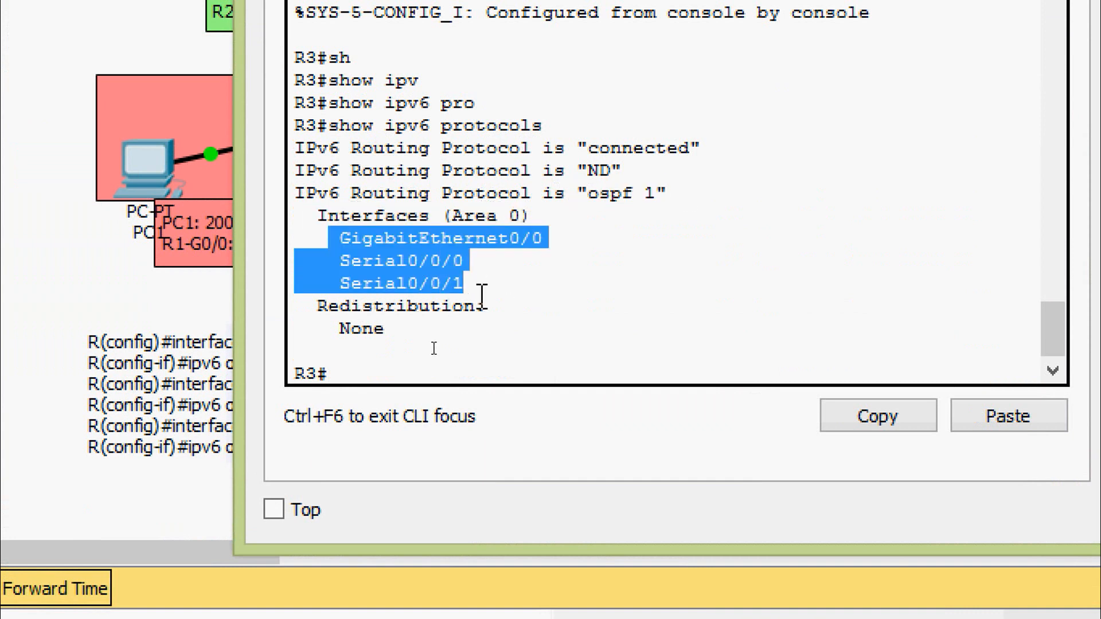
left_click(442, 327)
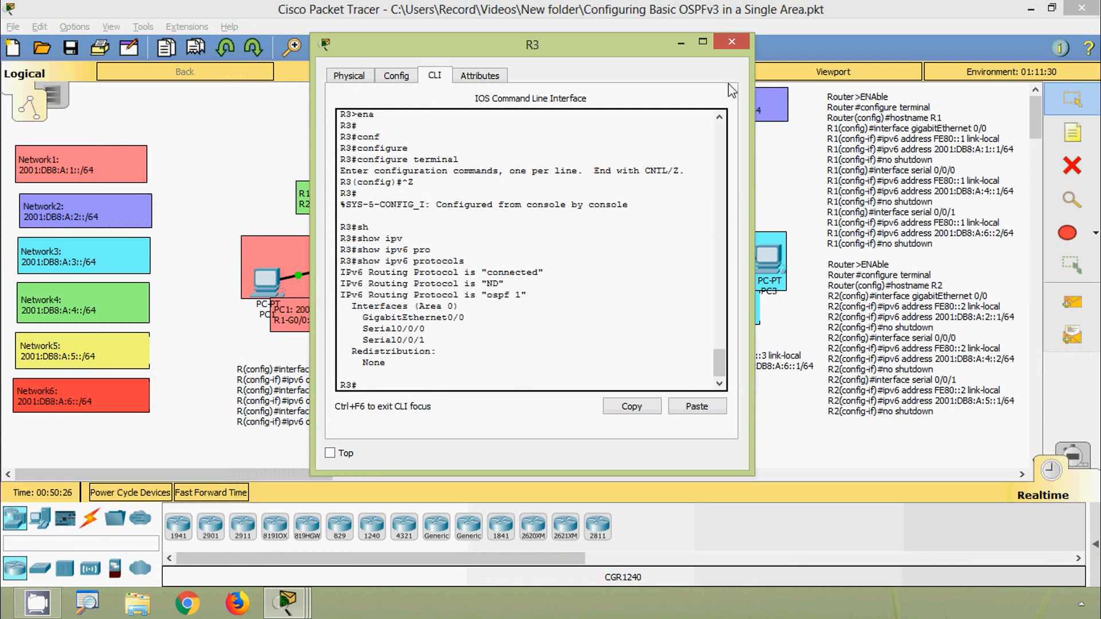
left_click(731, 42)
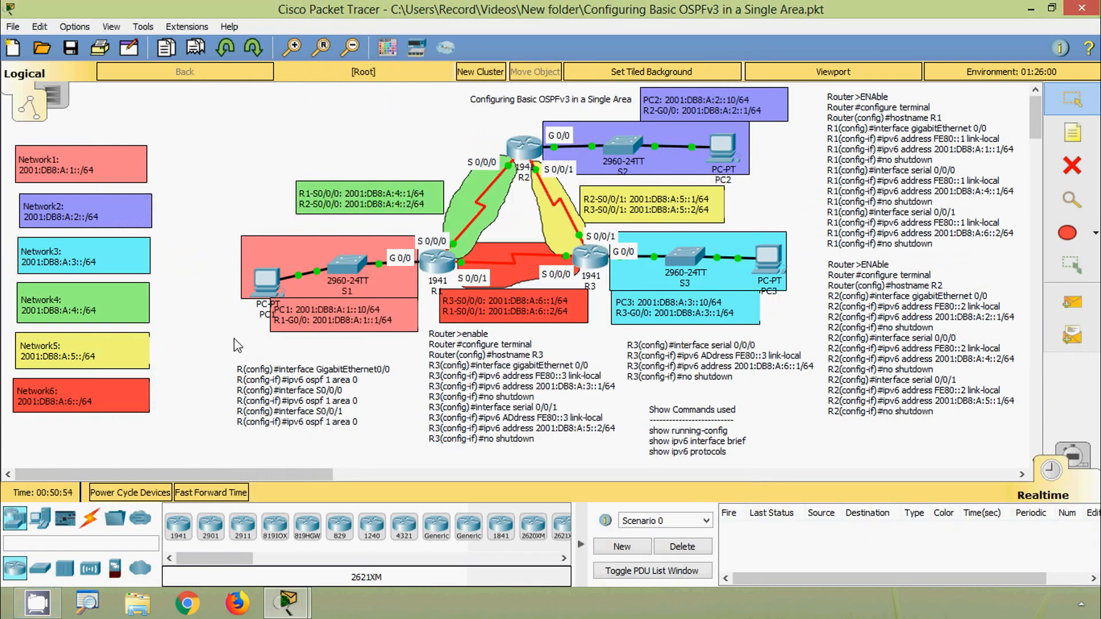
- Open R1's command line and enter privileged mode with enable
left_click(441, 281)
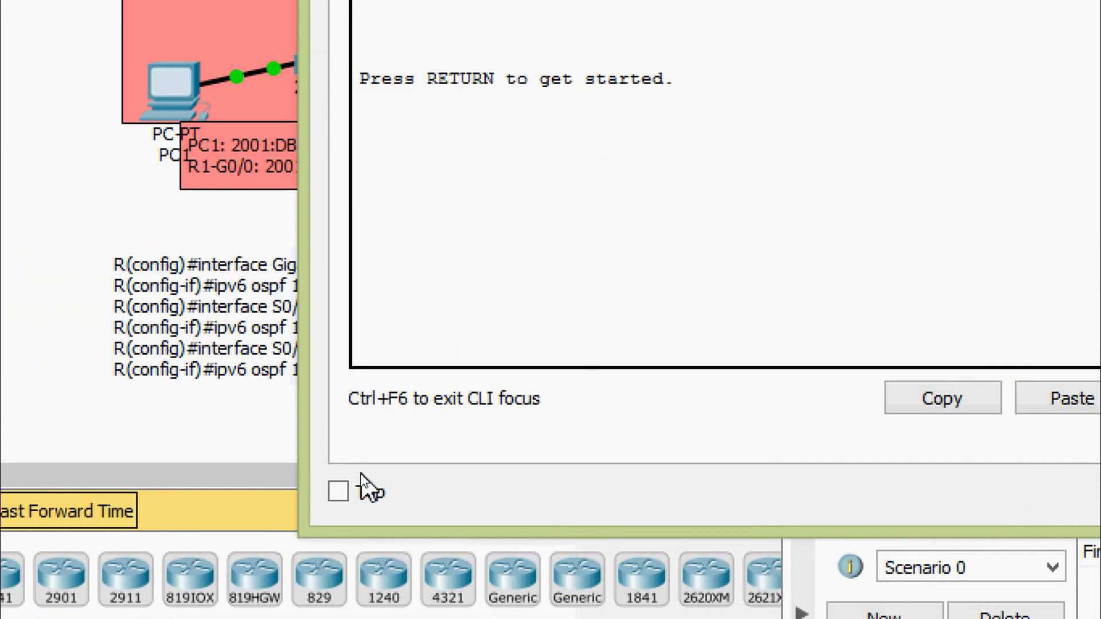
key("Return")
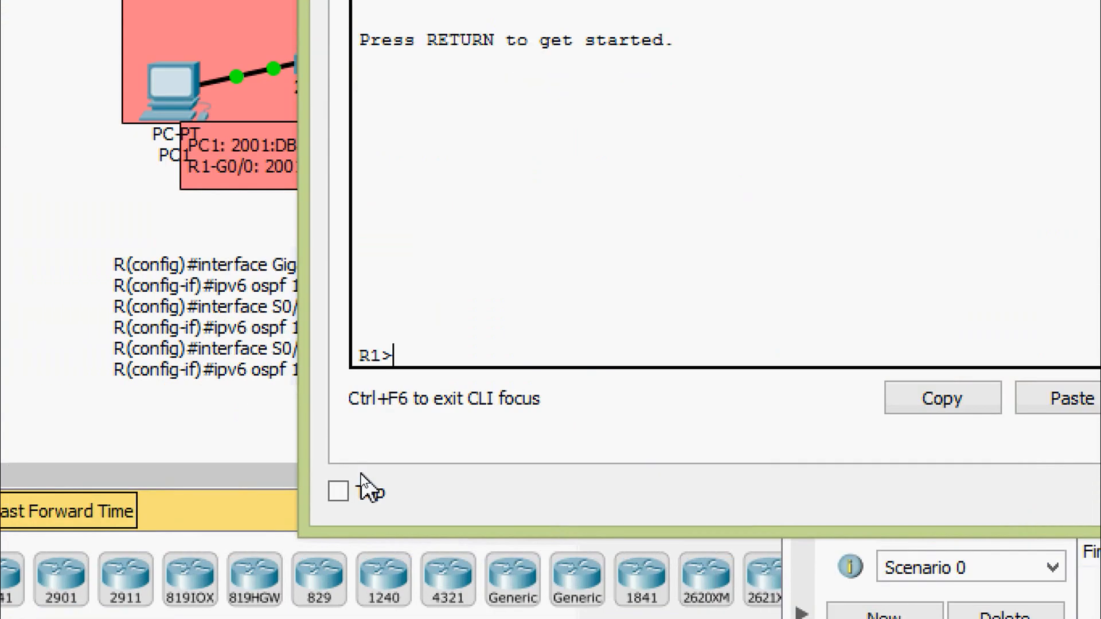
type("ena")
key("Tab")
key("Return")
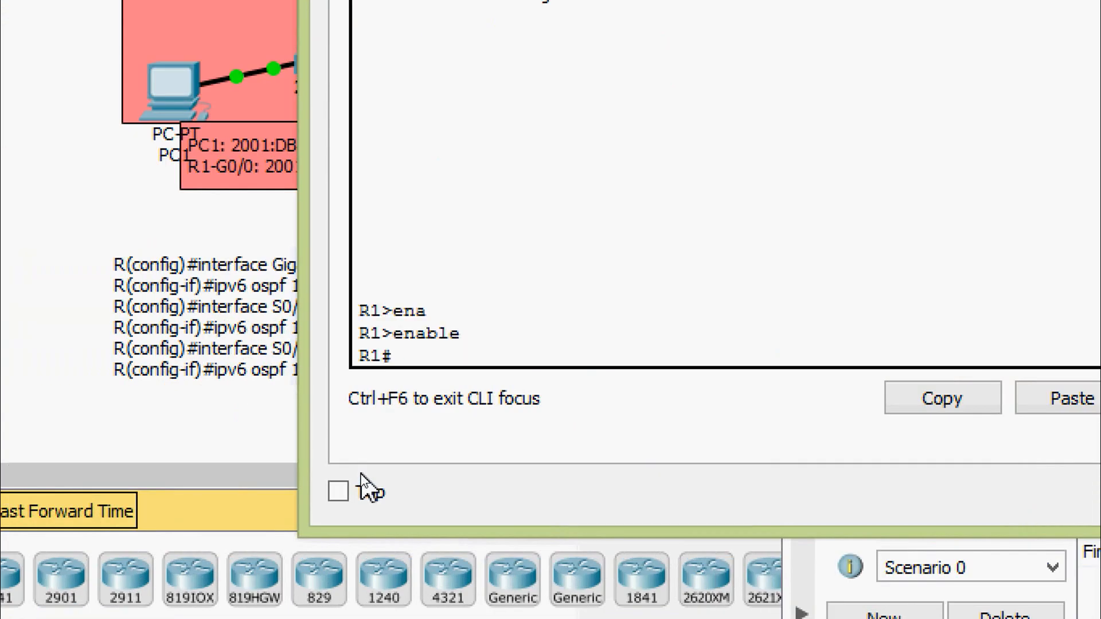
- Run show ipv6 route on R1 to display its IPv6 routing table
type("sh")
key("Tab")
type("ipv")
key("Tab")
type("rou")
key("Tab")
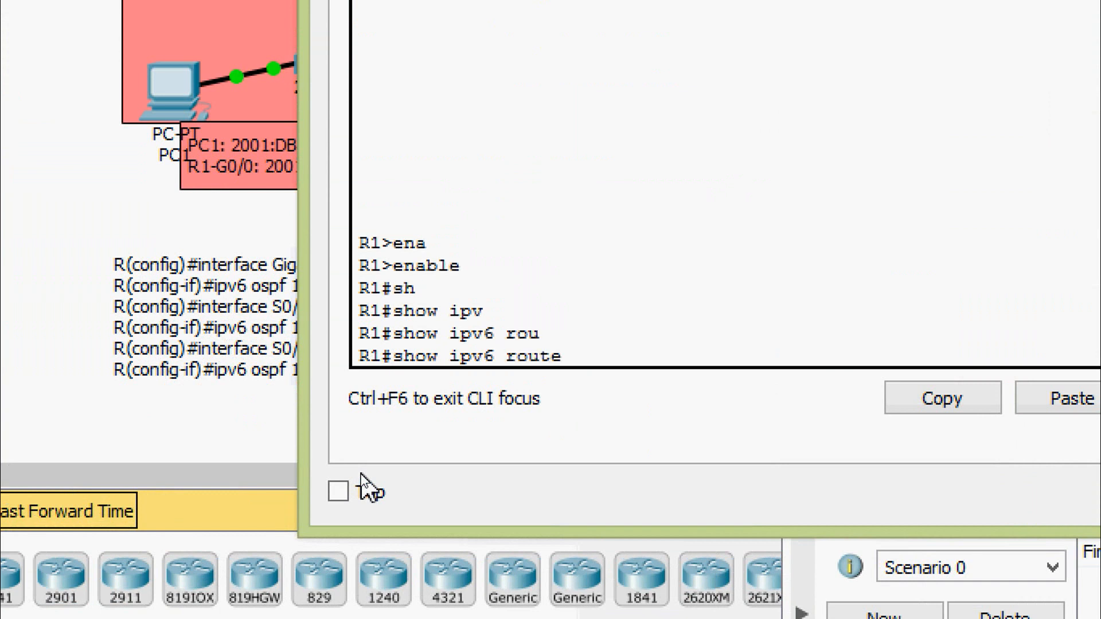
key("Return")
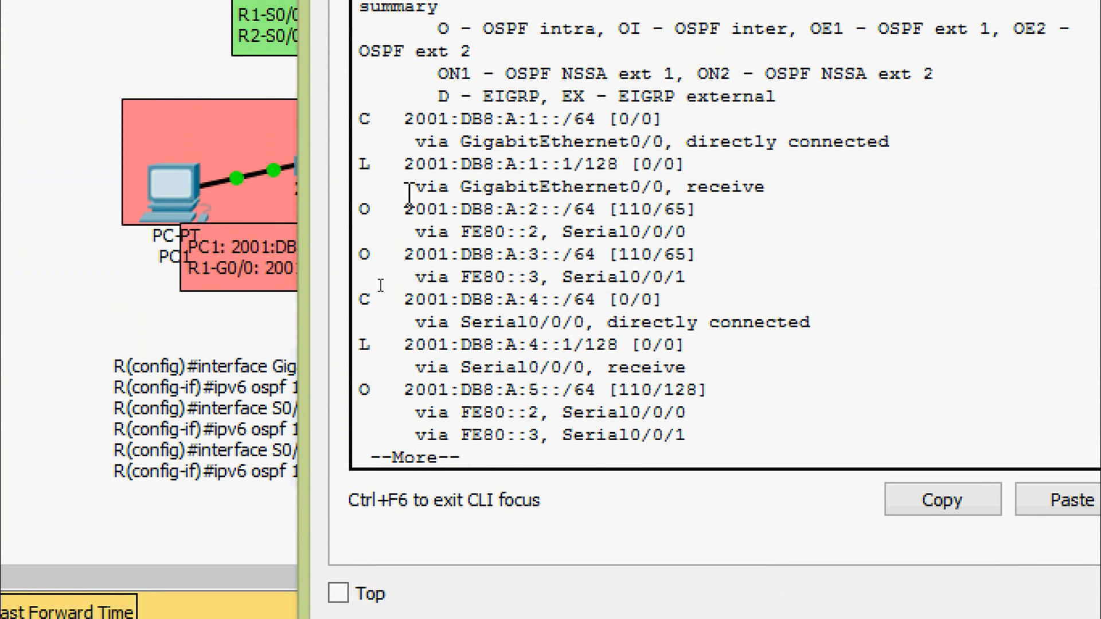
- Examine the OSPF-learned (O) routes in R1's IPv6 routing table and close R1's window
left_click_drag(364, 209, 688, 232)
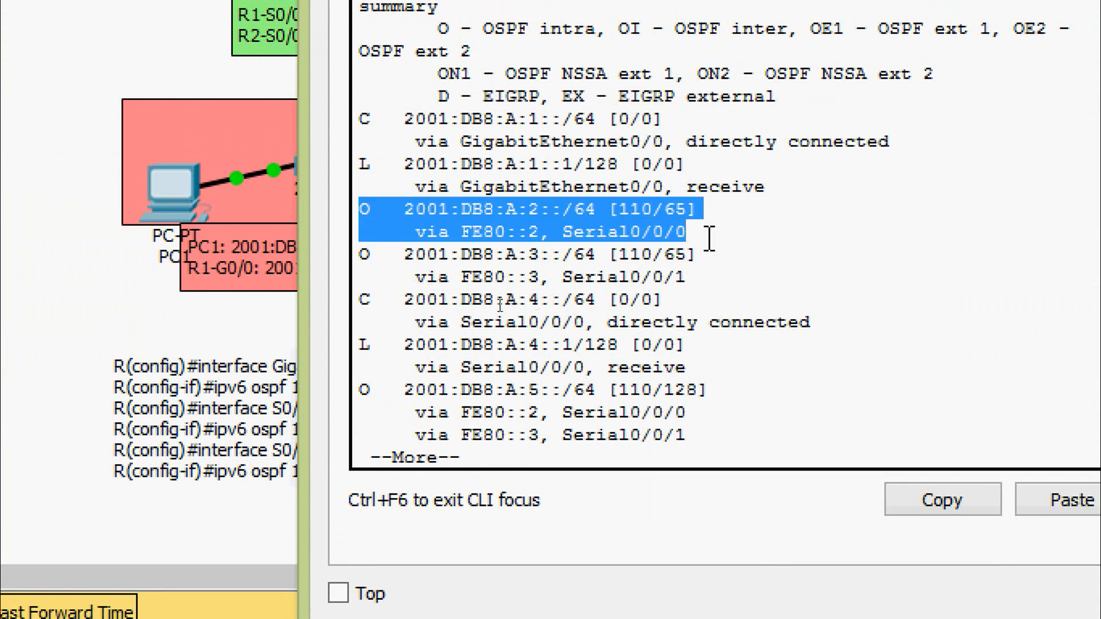
left_click_drag(362, 254, 683, 295)
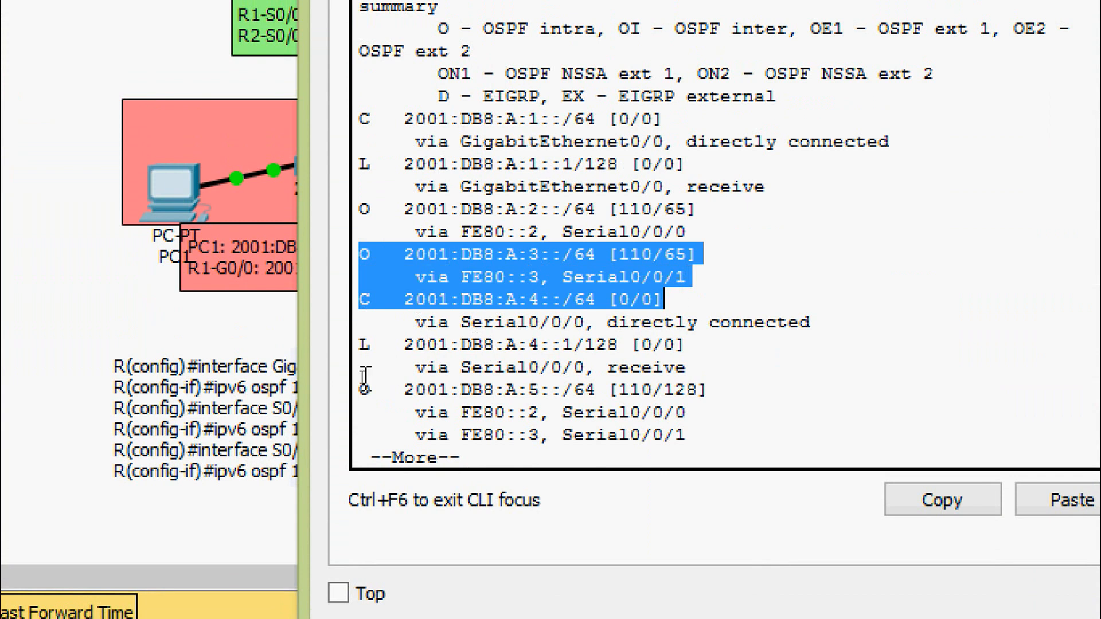
left_click(383, 387)
left_click_drag(359, 389, 729, 441)
left_click(728, 442)
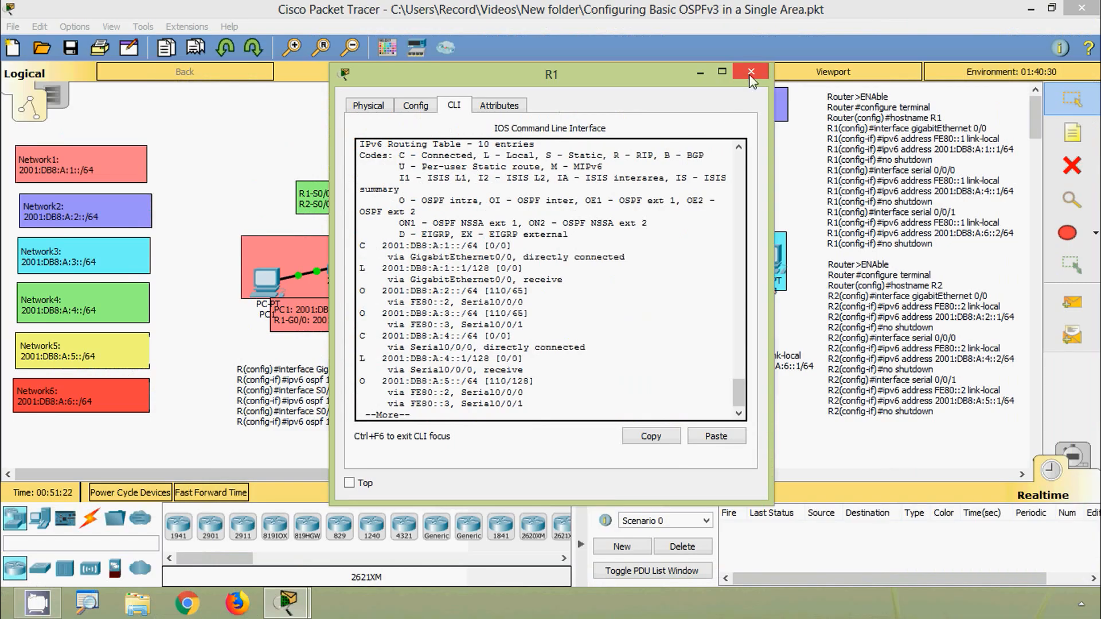
left_click(750, 74)
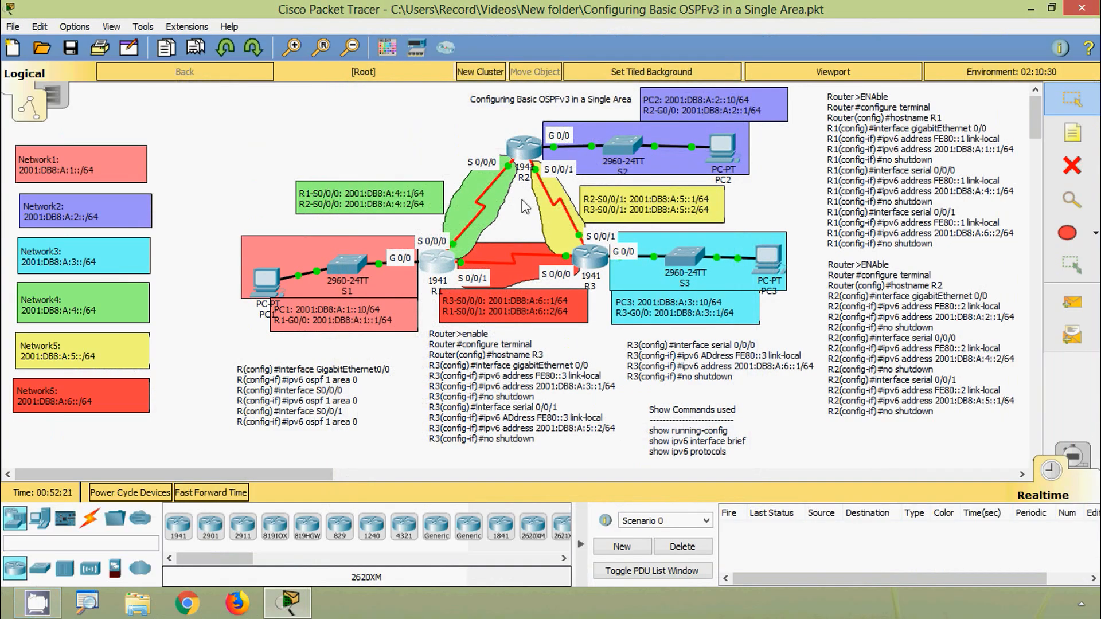
- Open R2's command line and enter privileged mode with enable
left_click(524, 153)
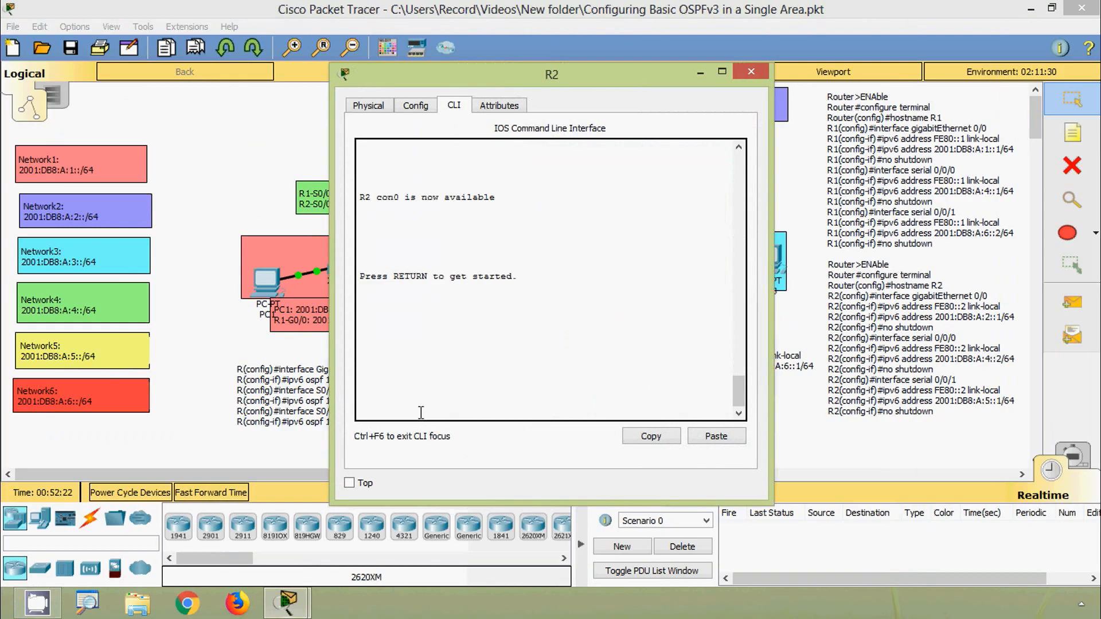
key("Return")
type("ea")
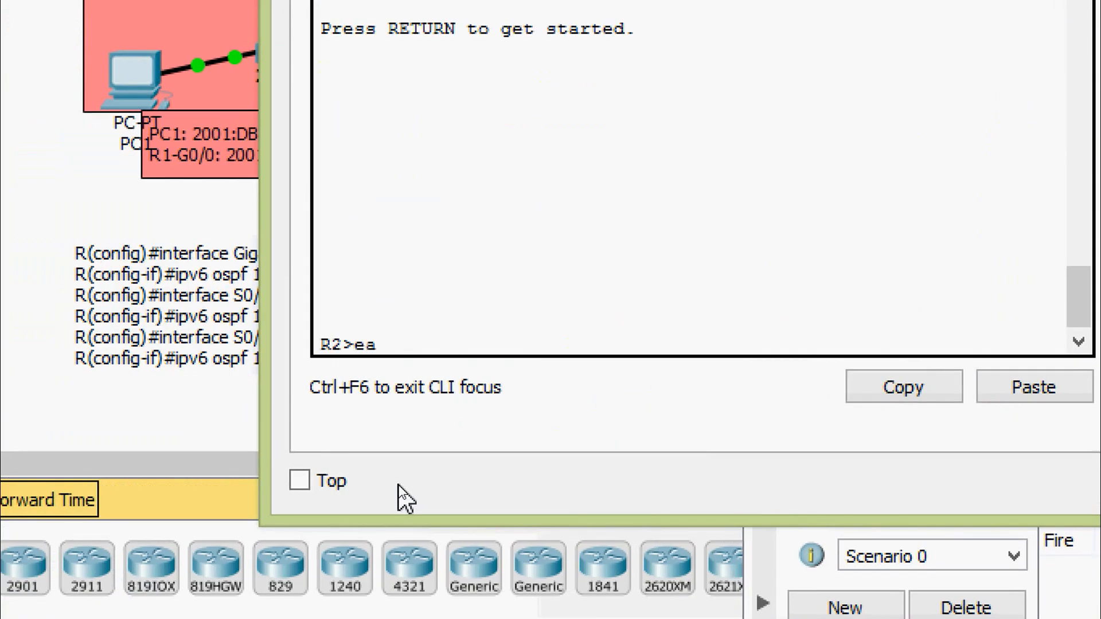
key("Tab")
key("Return")
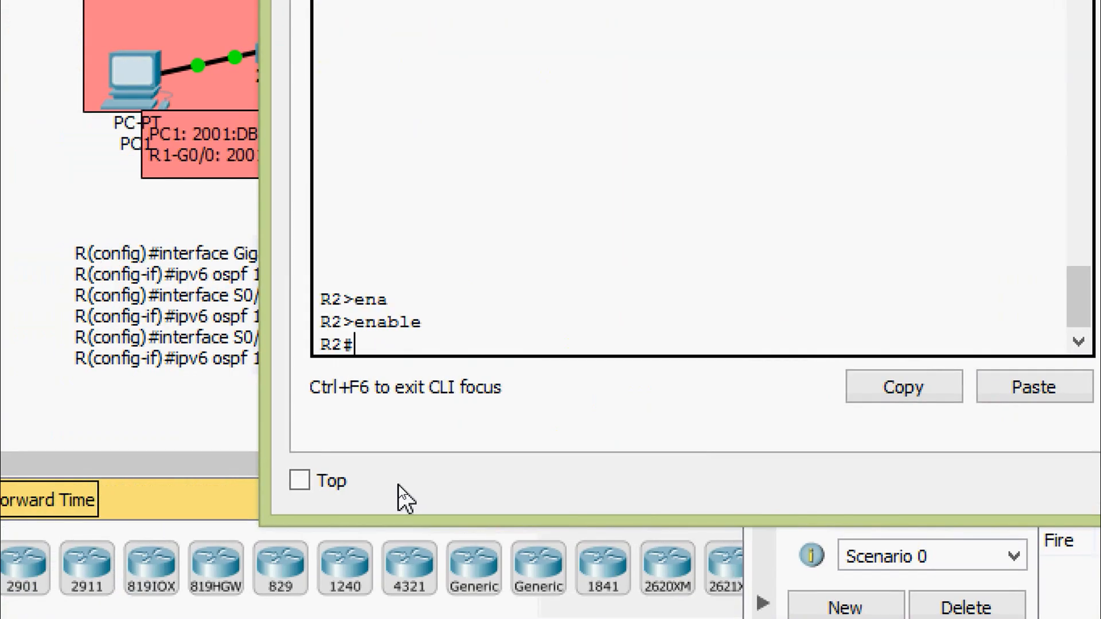
- Run show ipv6 route on R2 and page through to the end of the routing table
type("sh")
key("Tab")
type("ipv")
key("Tab")
type("rou")
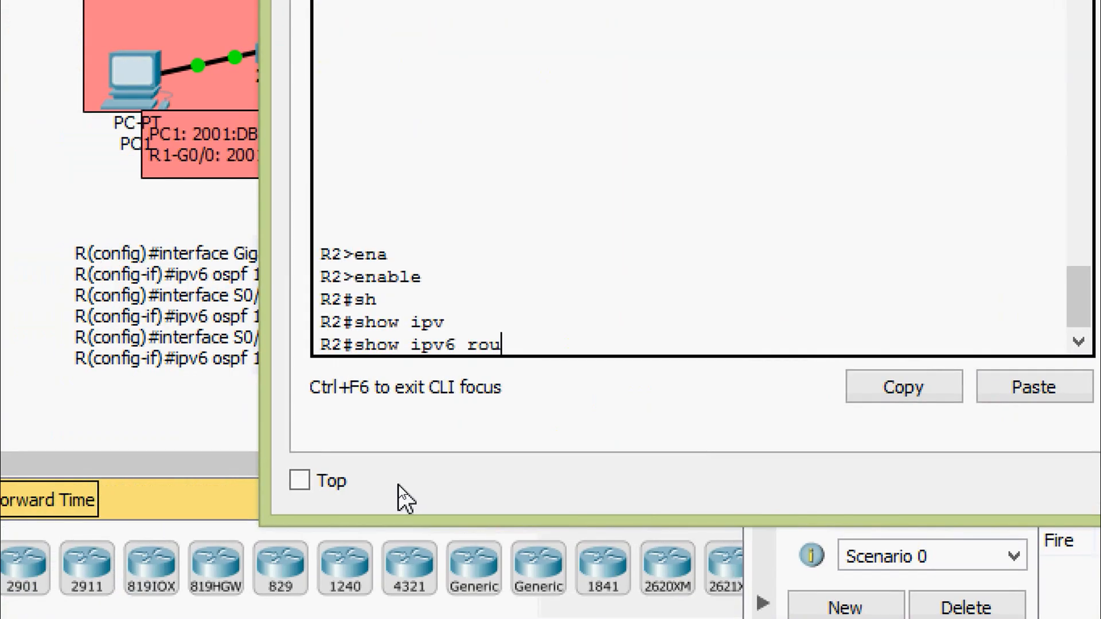
key("Tab")
key("Return")
key("space")
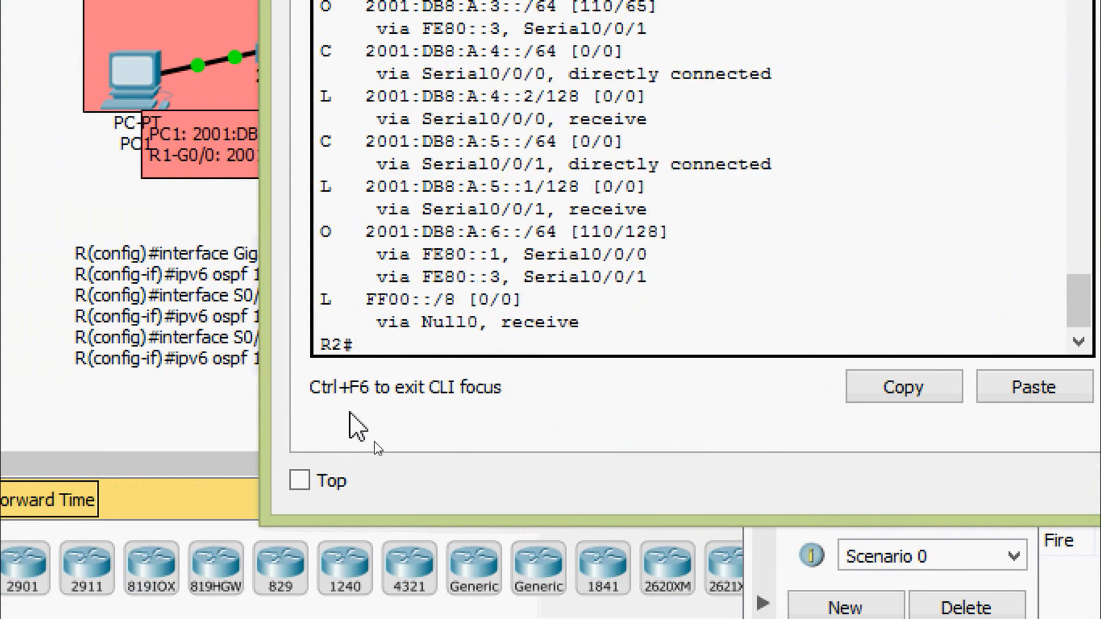
- Examine the OSPF-learned (O) routes and their next hops in R2's IPv6 routing table and close R2's window
scroll(380, 287, "up", 4)
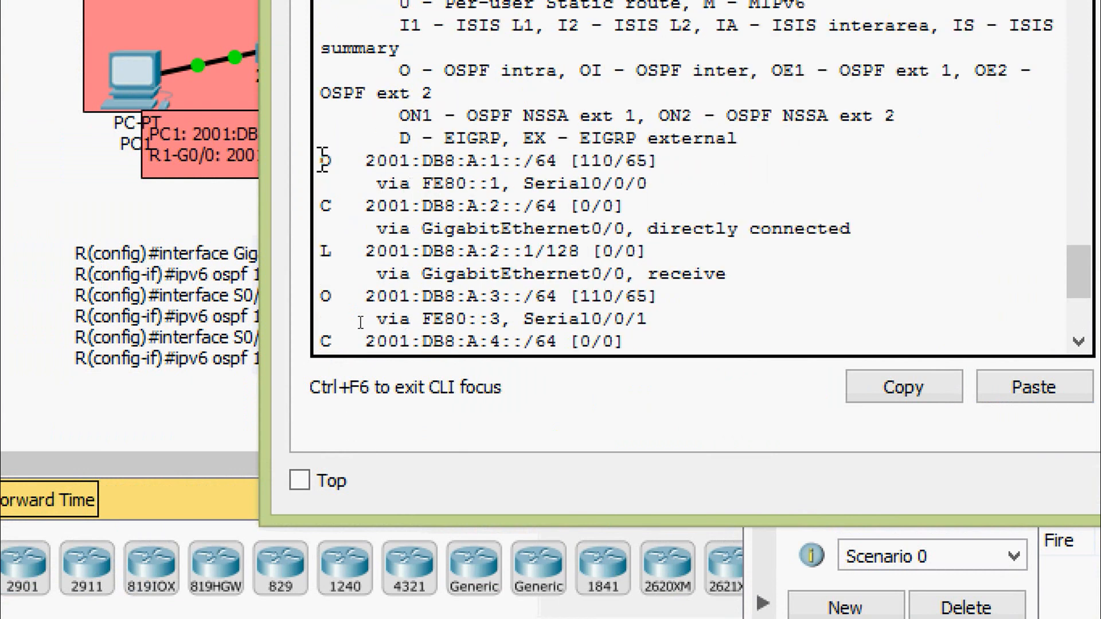
left_click_drag(321, 160, 648, 183)
scroll(648, 189, "down", 2)
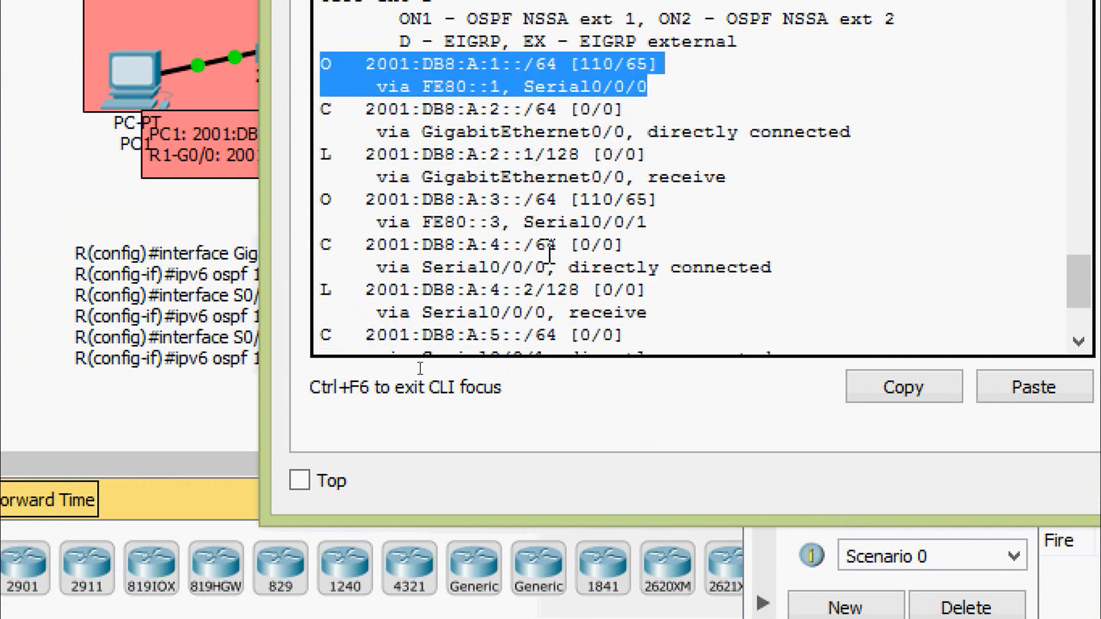
left_click_drag(322, 200, 668, 219)
scroll(668, 219, "down", 3)
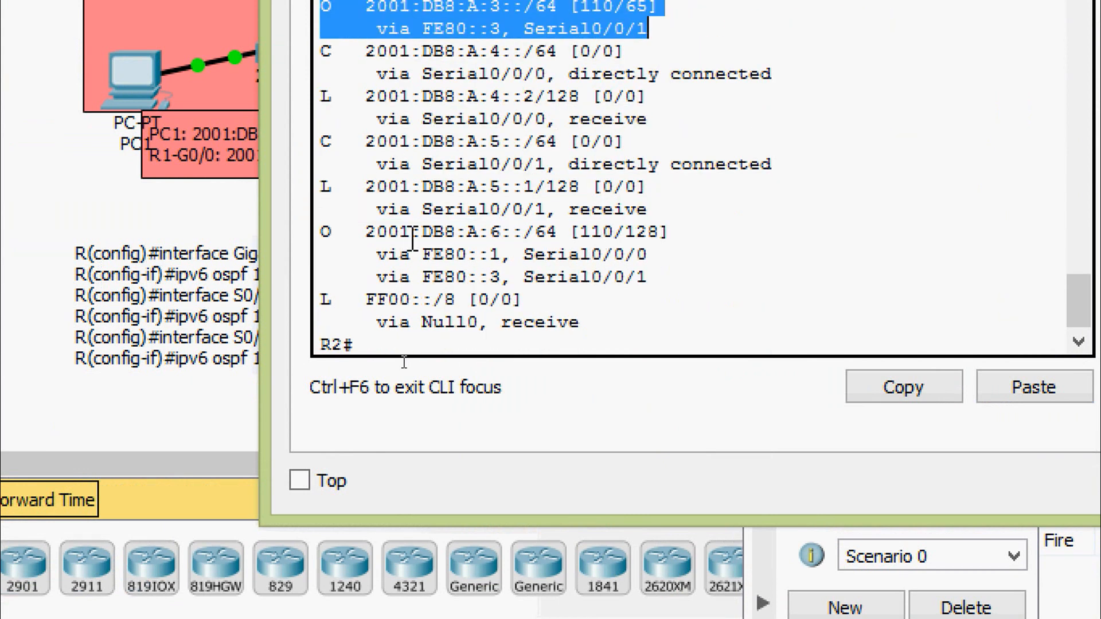
left_click_drag(328, 242, 679, 284)
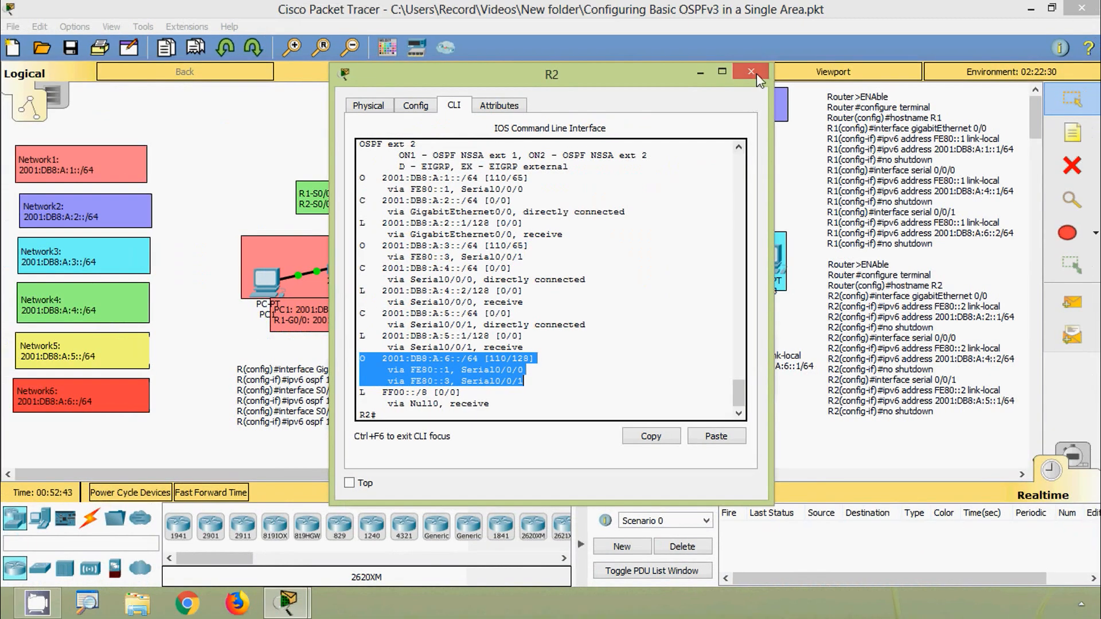
left_click(756, 74)
- Open R3's command line, run show ipv6 route and page through to the end of the routing table
left_click(591, 258)
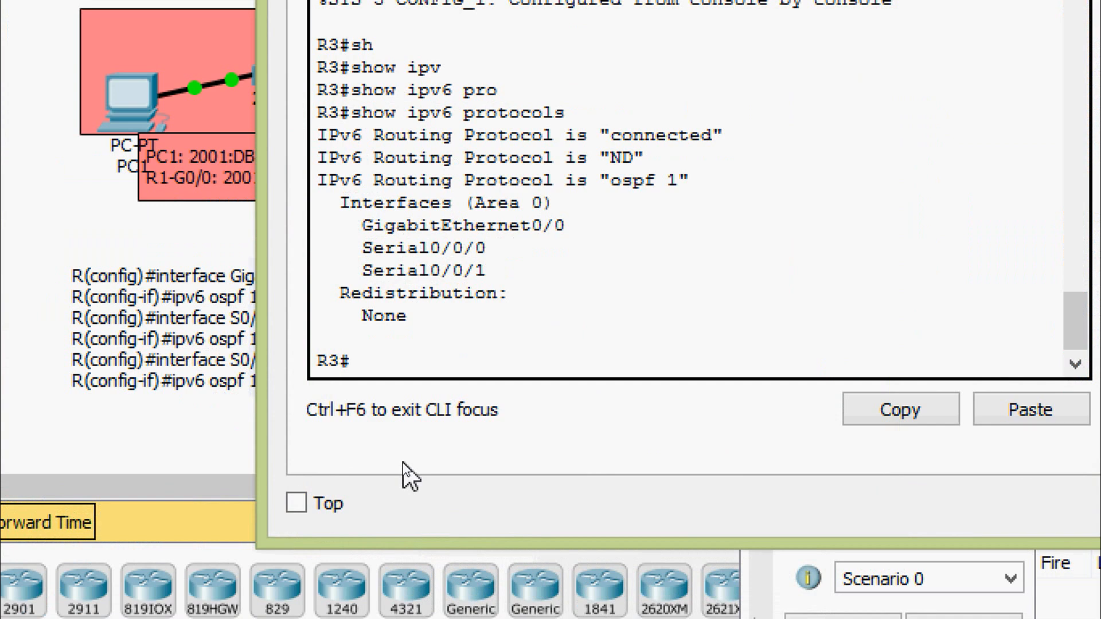
type("sh")
key("Tab")
type("ipv")
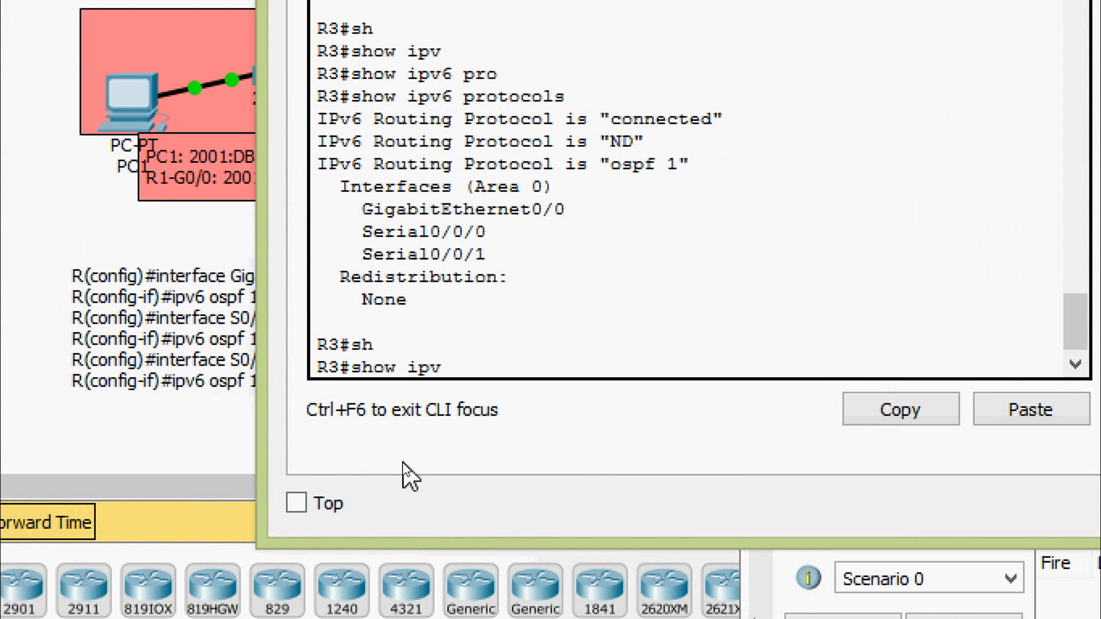
key("Tab")
type("rou")
key("Tab")
key("Return")
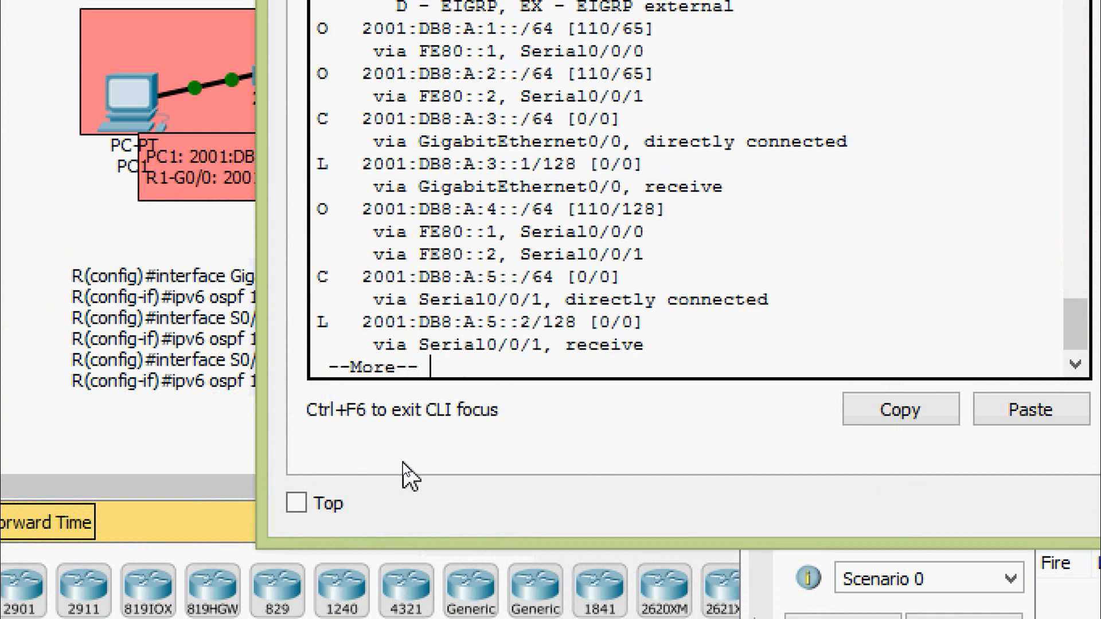
key("space")
- Examine the OSPF-learned (O) routes and their next hops in R3's IPv6 routing table and close R3's window
scroll(390, 304, "up", 6)
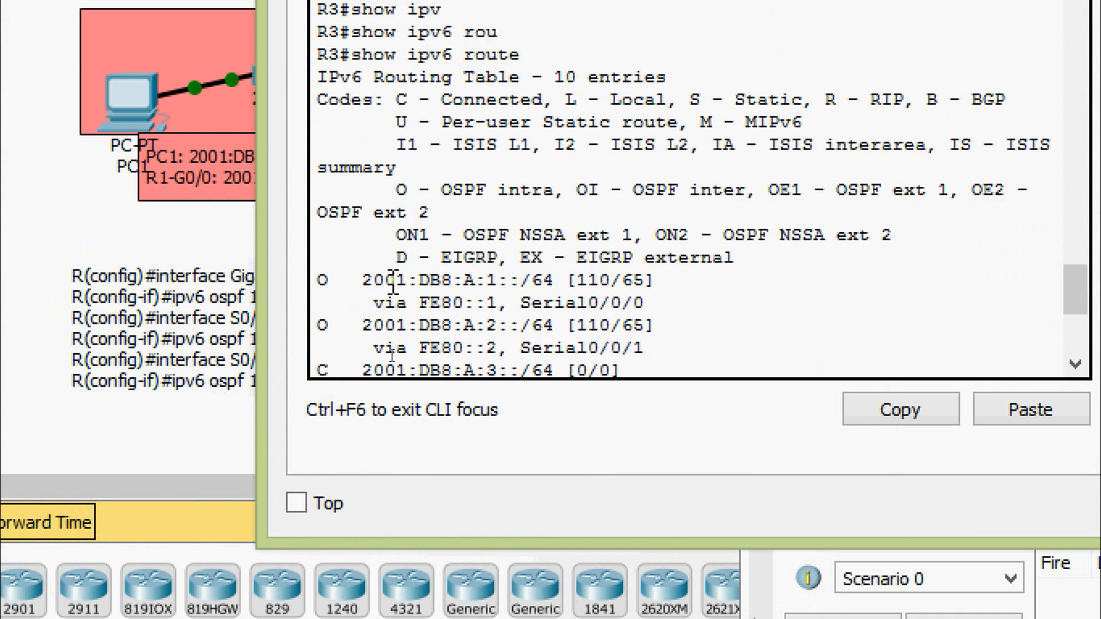
left_click_drag(320, 278, 654, 343)
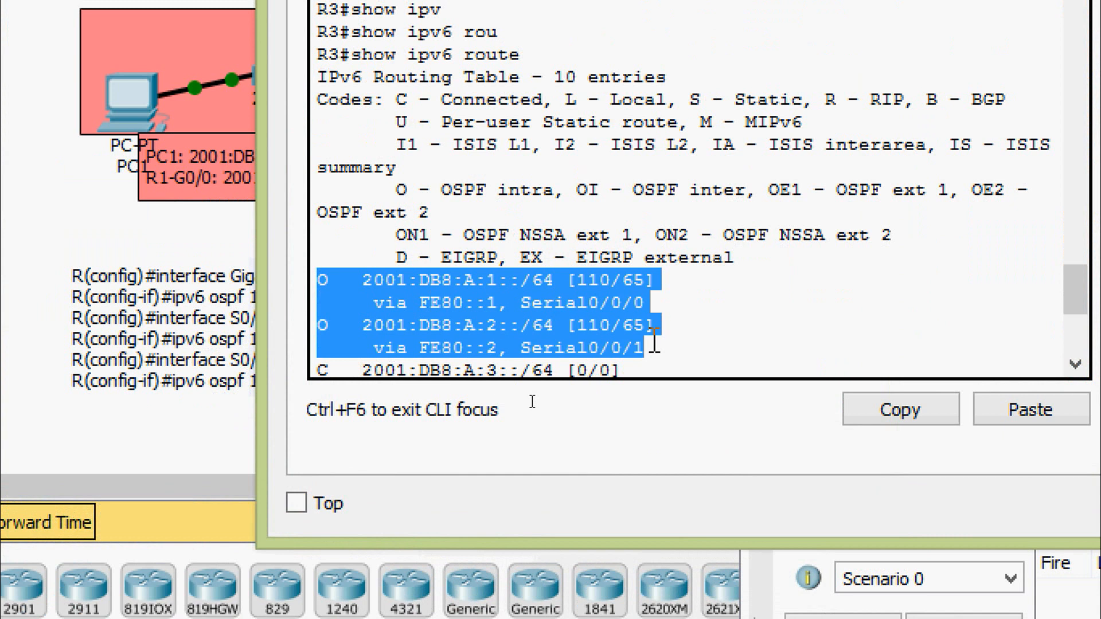
scroll(654, 342, "down", 3)
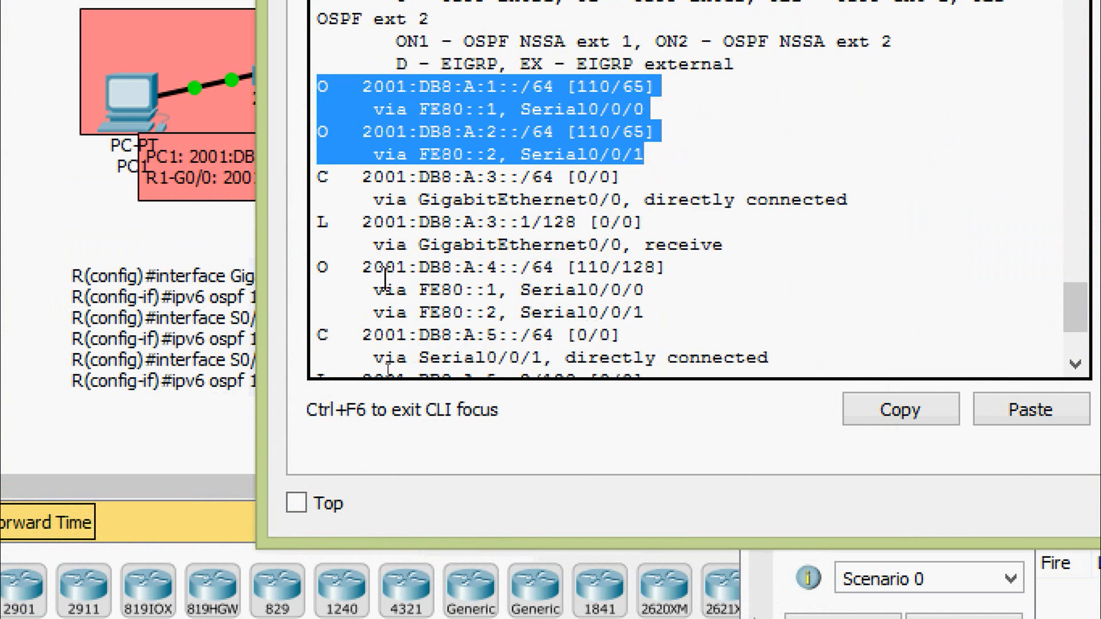
left_click_drag(322, 268, 677, 317)
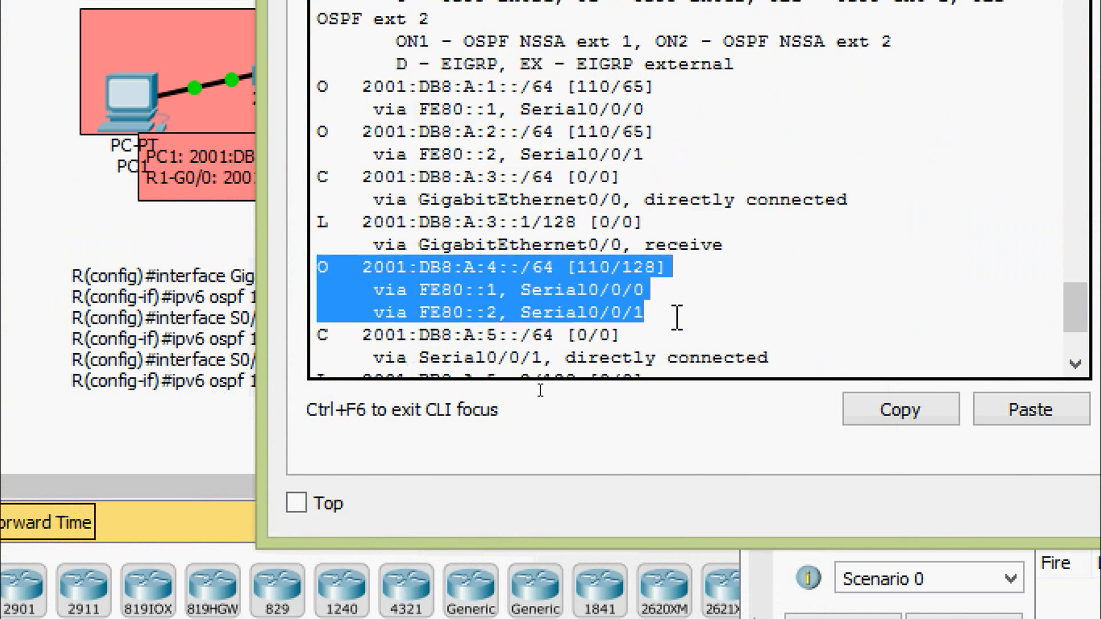
left_click(667, 318)
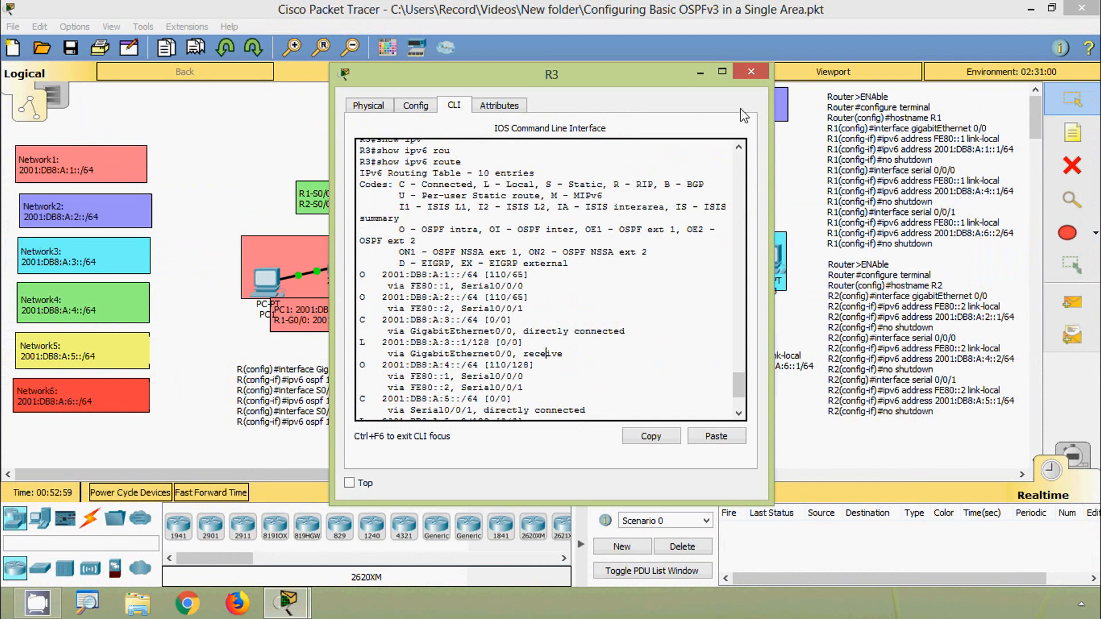
left_click(751, 71)
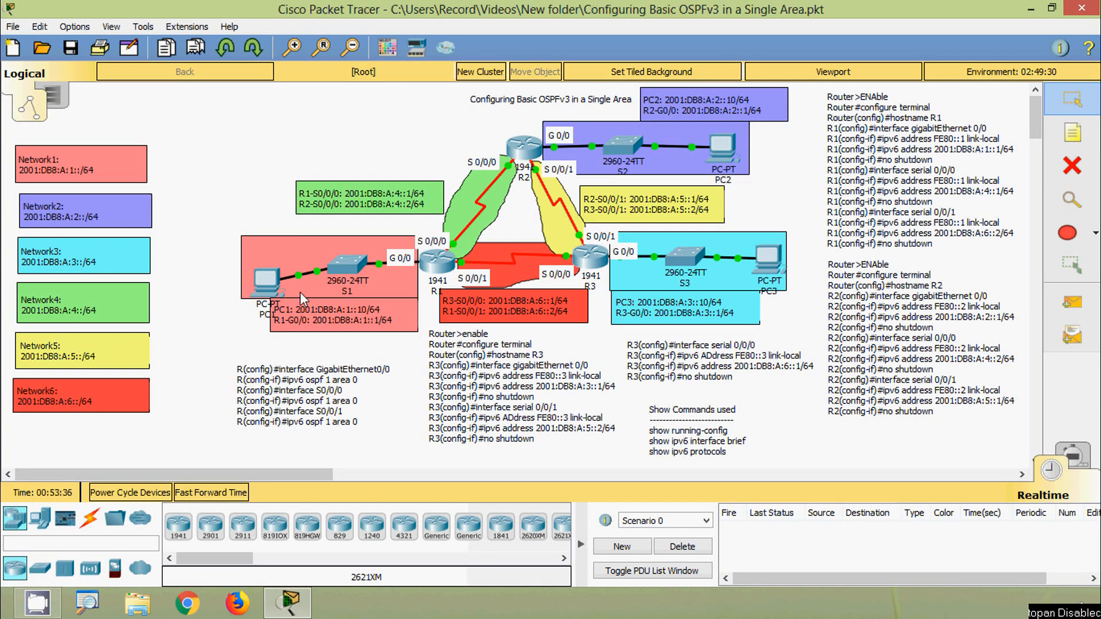
- Copy PC2's IPv6 address 2001:DB8:A:2::10 from its IP Configuration and close PC2's window
left_click(727, 146)
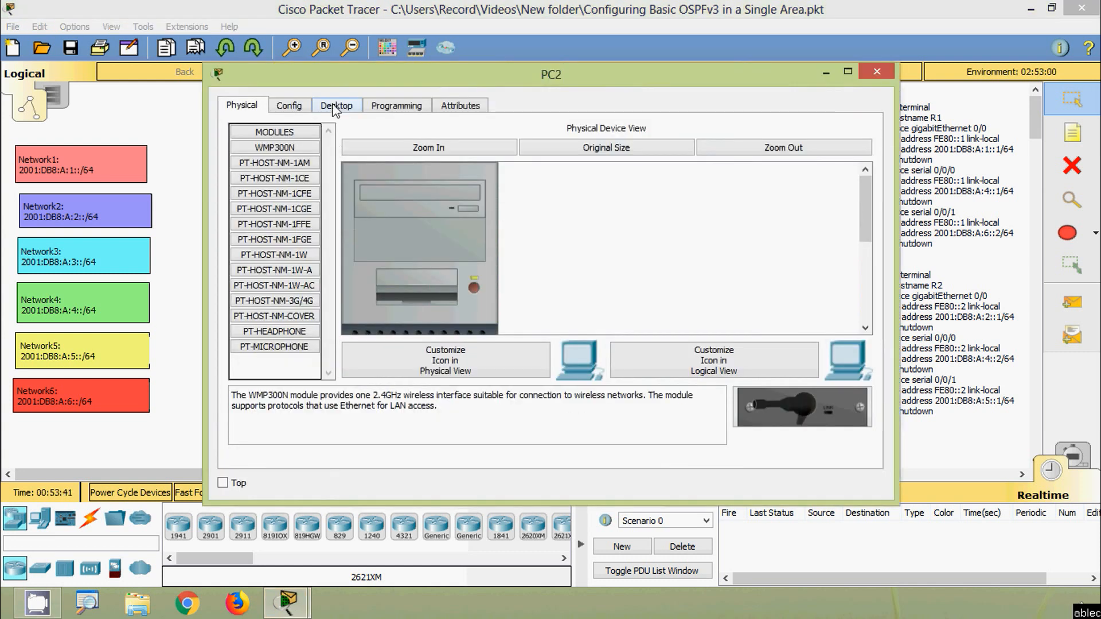
left_click(335, 107)
left_click(301, 179)
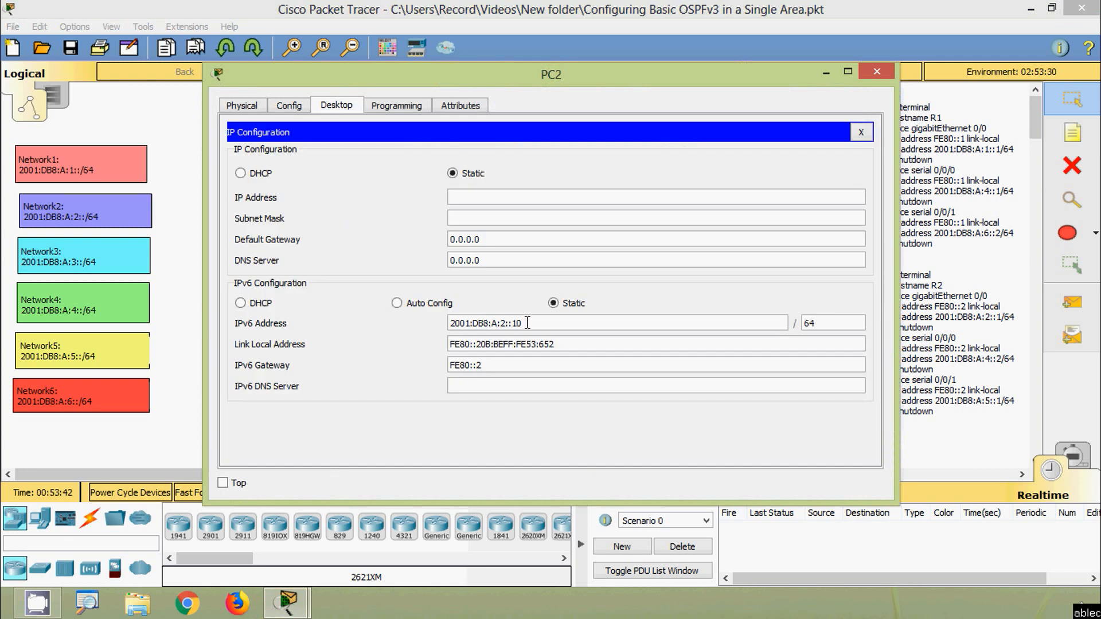
left_click_drag(528, 323, 414, 326)
key("ctrl+c")
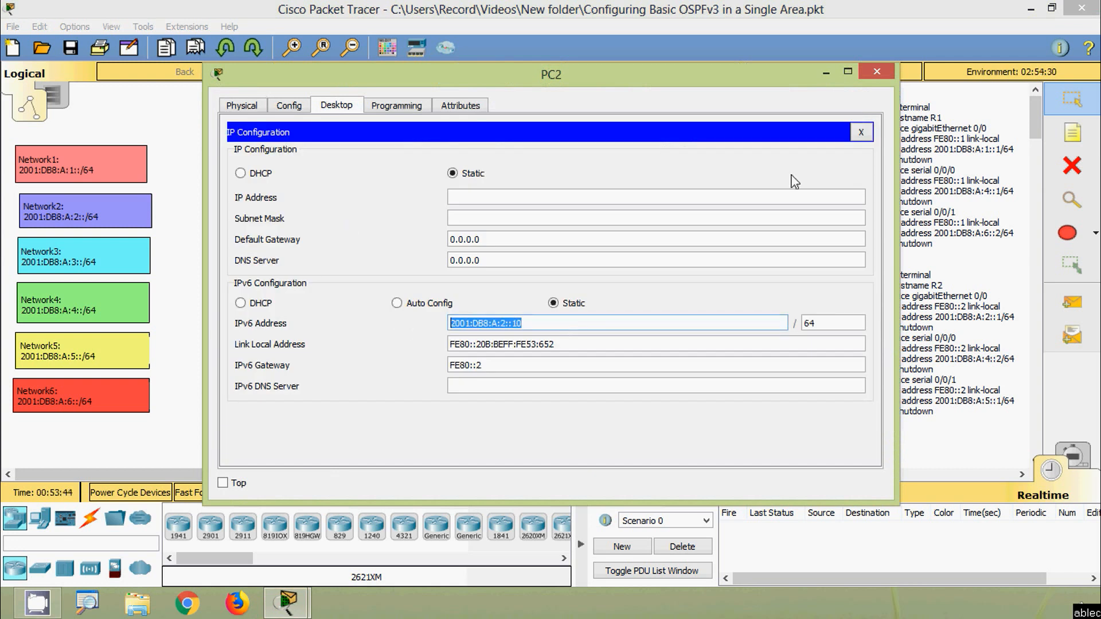
left_click(876, 71)
- Ping PC2 at 2001:DB8:A:2::10 from PC1's Command Prompt and close PC1's window
left_click(273, 285)
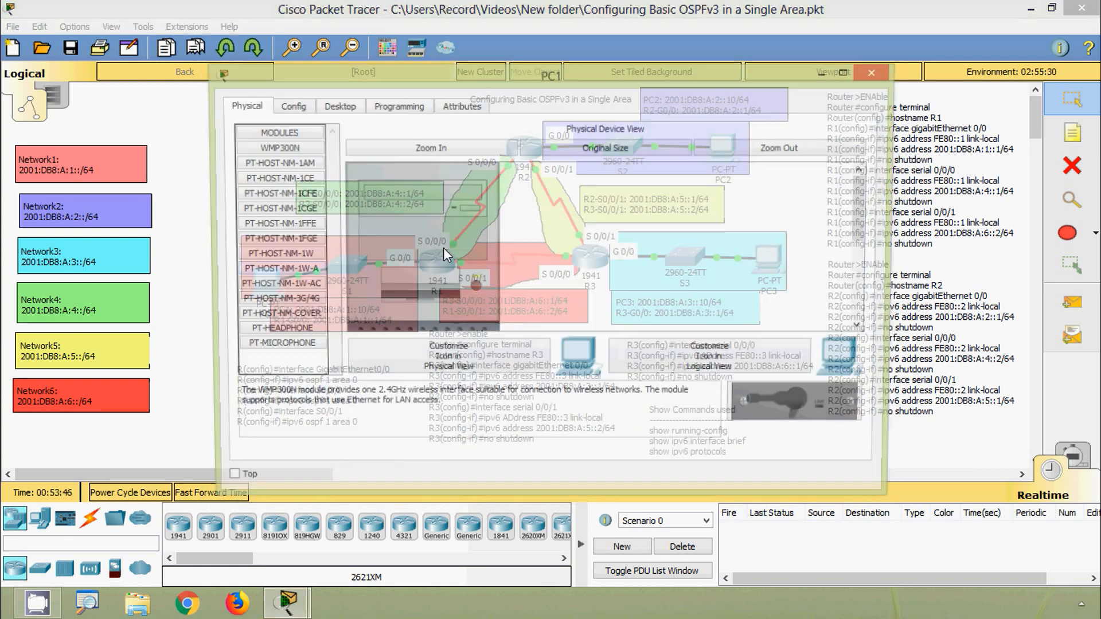
left_click(338, 106)
left_click(631, 167)
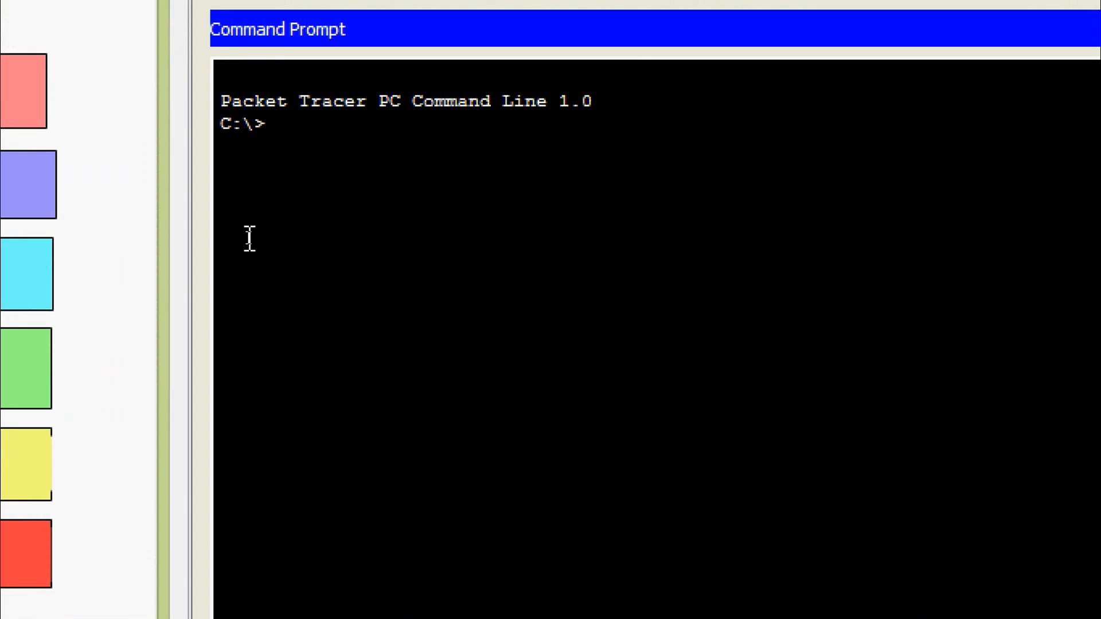
type("ping")
right_click(337, 130)
left_click(362, 183)
key("Return")
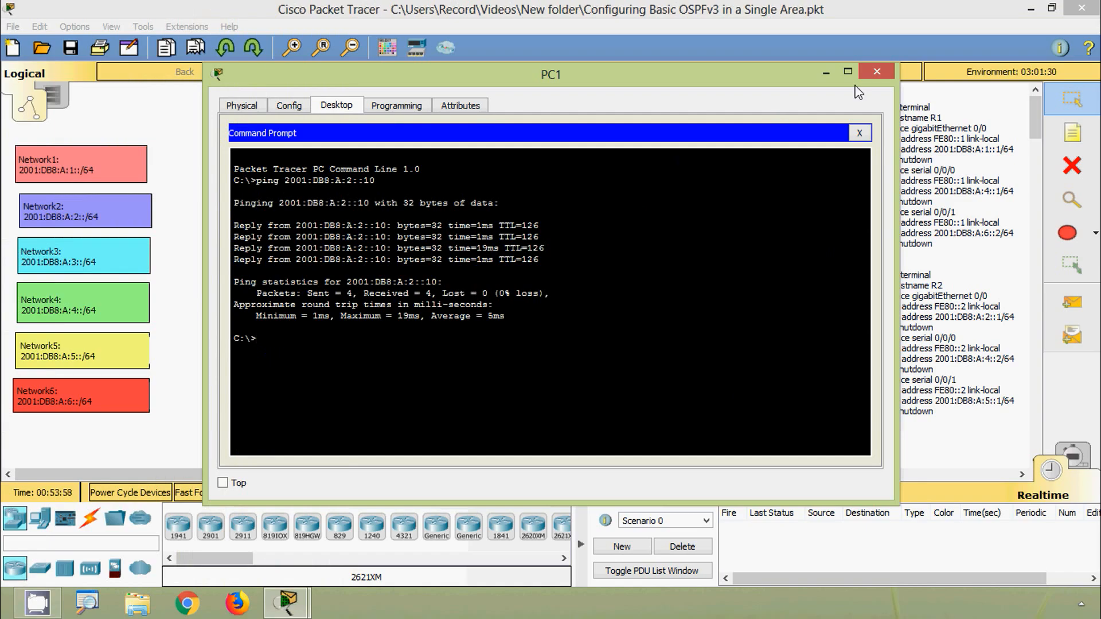
left_click(877, 71)
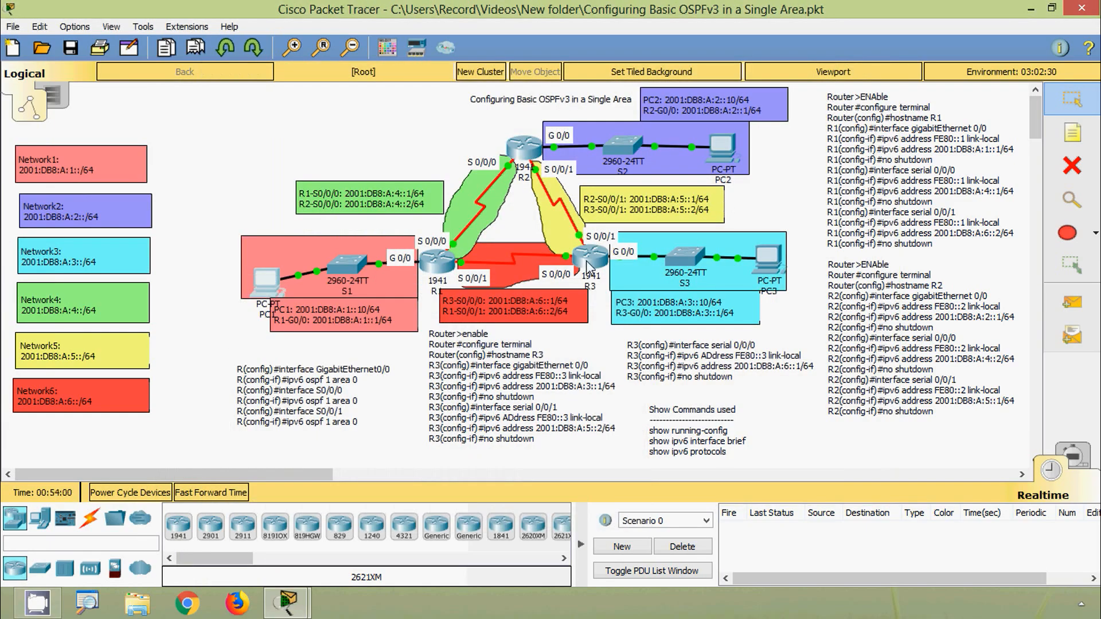
- Copy PC3's IPv6 address 2001:DB8:A:3::10 from its IP Configuration and close PC3's window
left_click(763, 257)
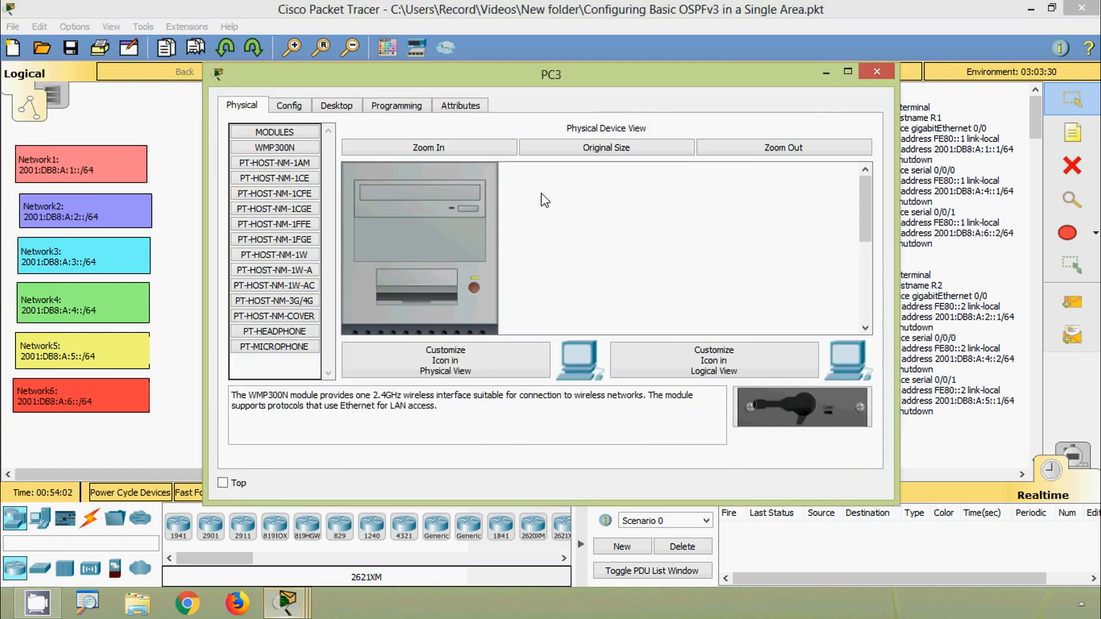
left_click(339, 107)
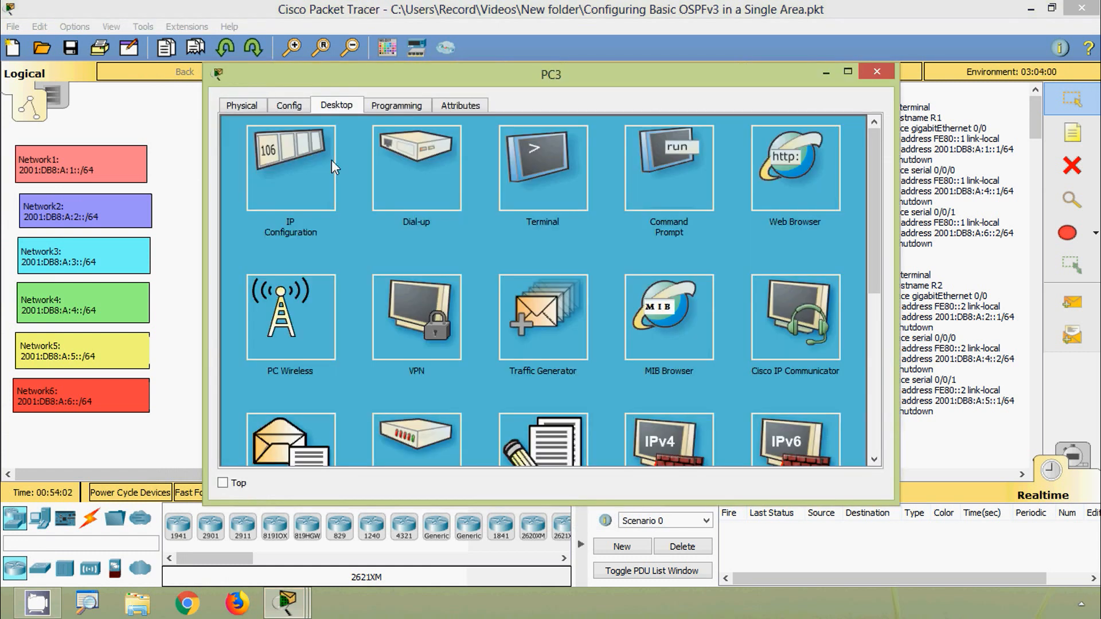
left_click(299, 184)
left_click_drag(500, 326, 399, 316)
key("ctrl+c")
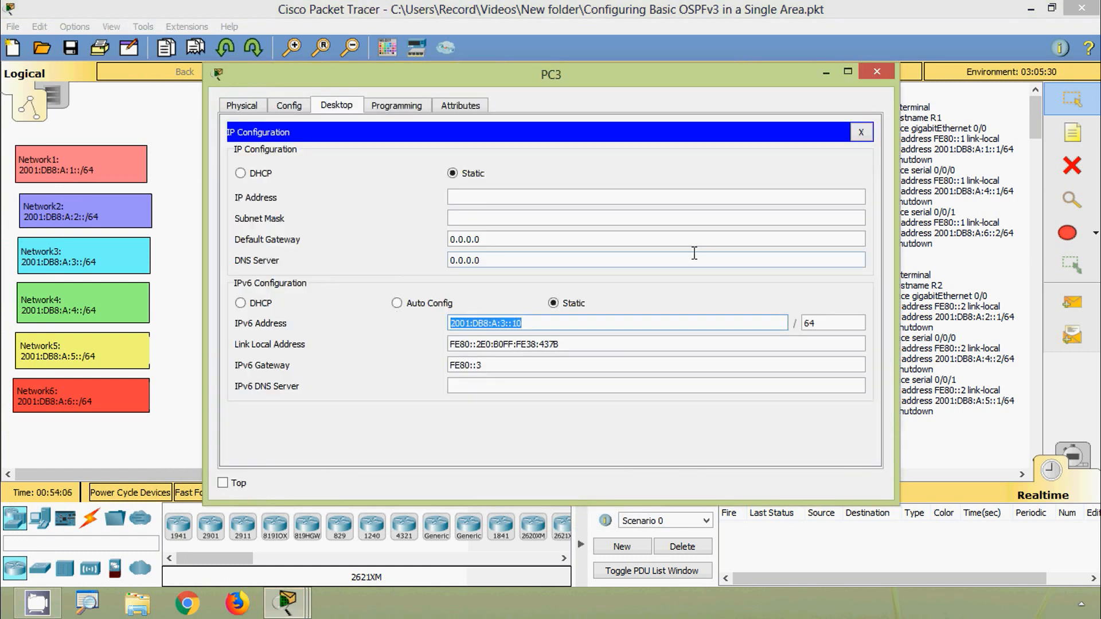
left_click(876, 72)
- Ping PC3 at 2001:DB8:A:3::10 from PC1's Command Prompt and close PC1's window
left_click(382, 299)
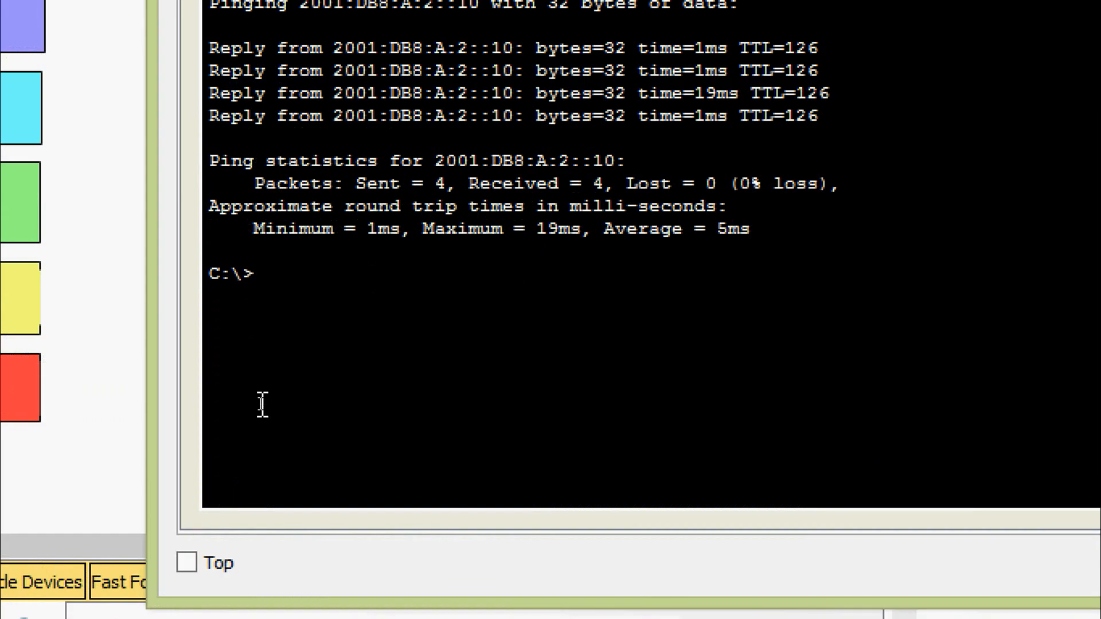
left_click(287, 276)
type("ping")
right_click(342, 282)
left_click(350, 336)
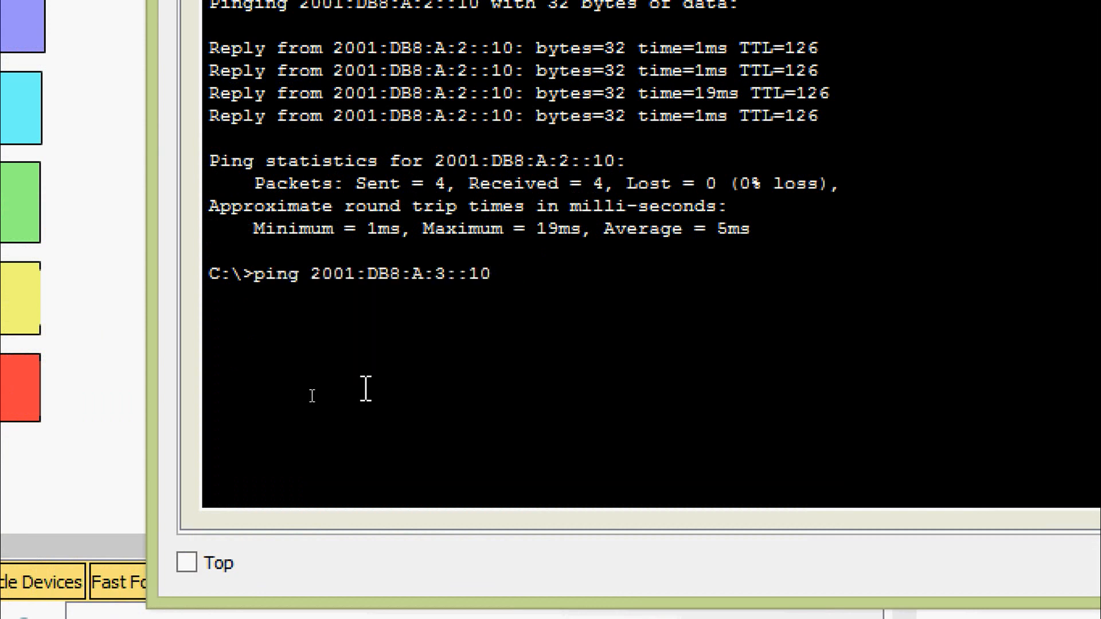
key("Return")
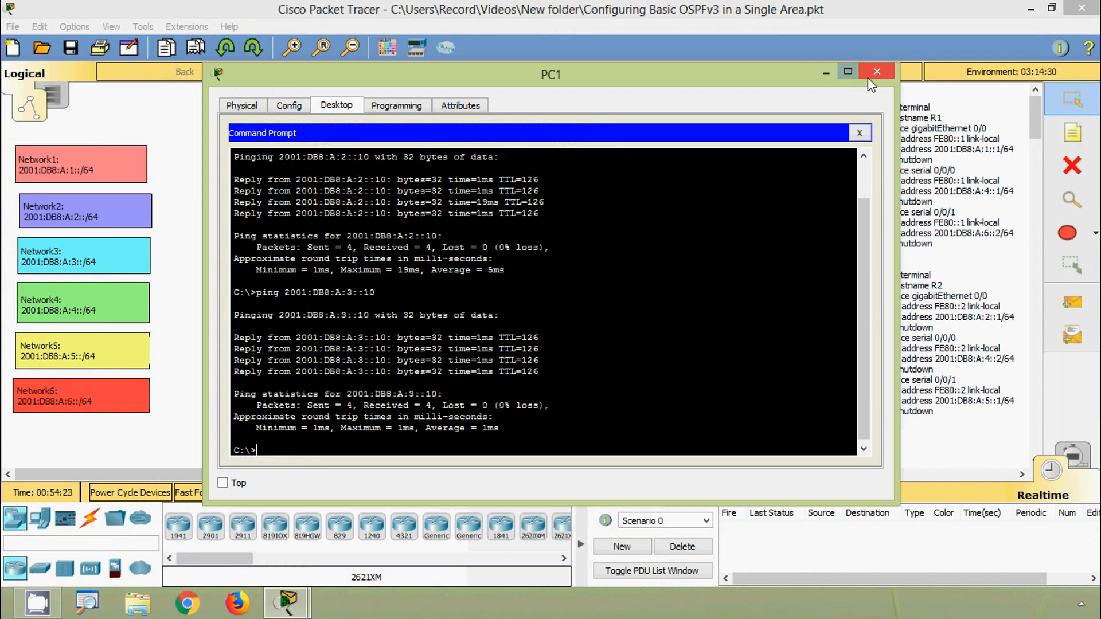
left_click(869, 76)
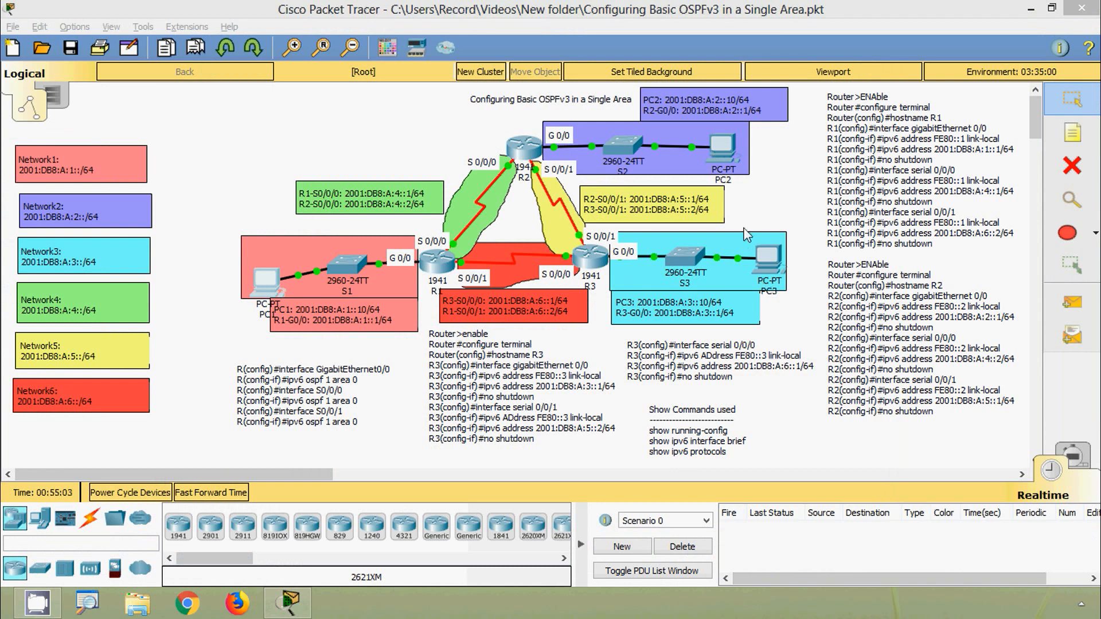
- Open PC2's Command Prompt, ping PC3 at 2001:DB8:A:3::10 and close PC2's window
left_click(719, 148)
left_click(719, 147)
left_click(665, 192)
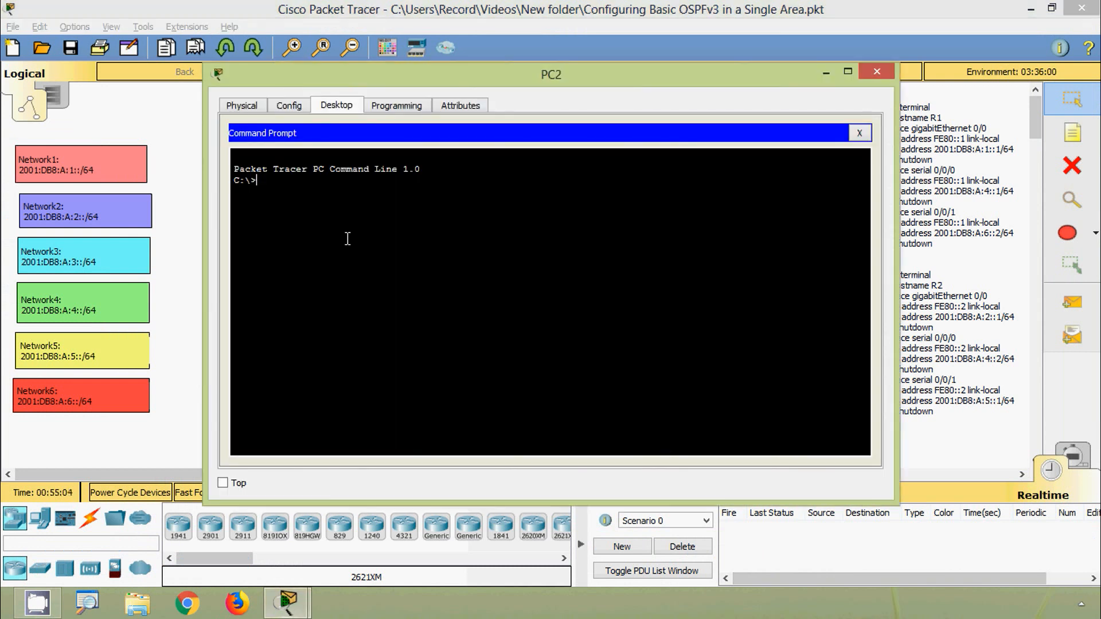
type("ping")
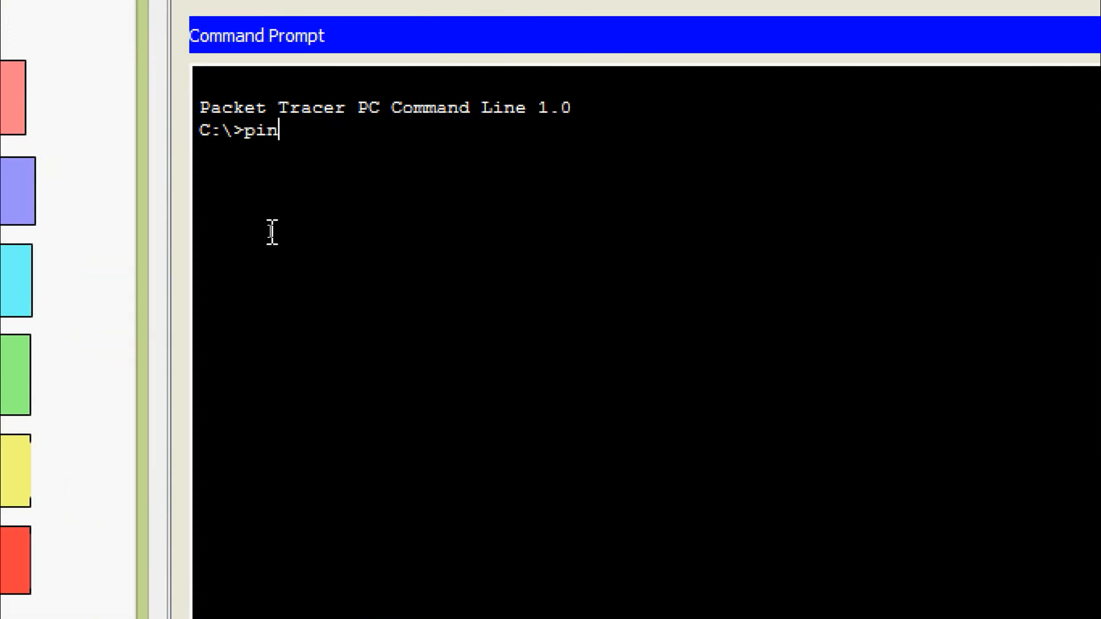
right_click(322, 138)
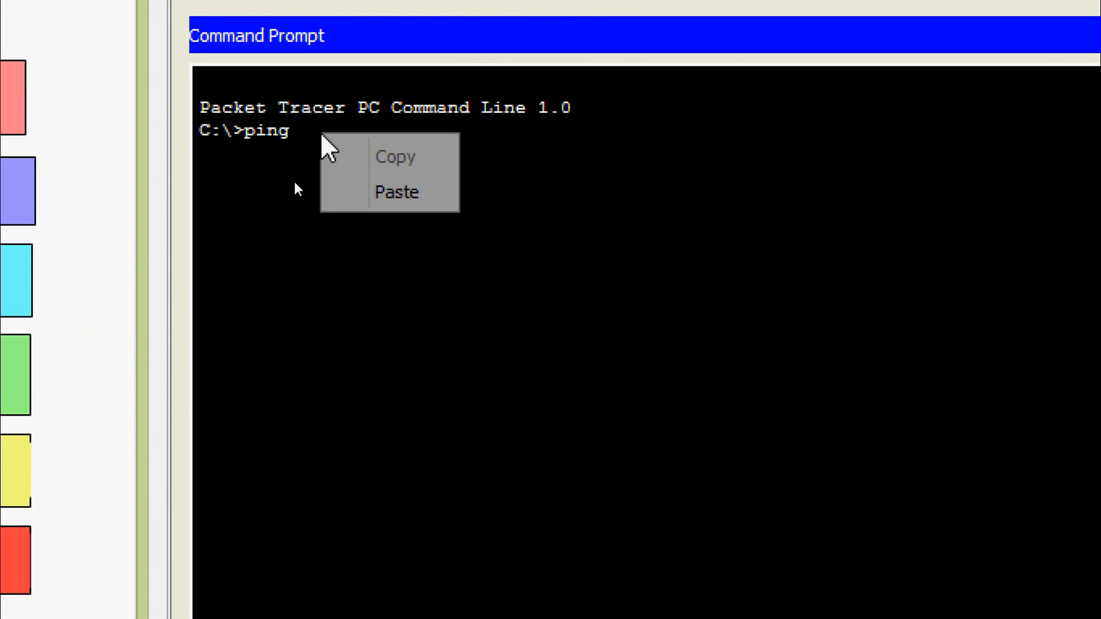
left_click(357, 196)
key("Return")
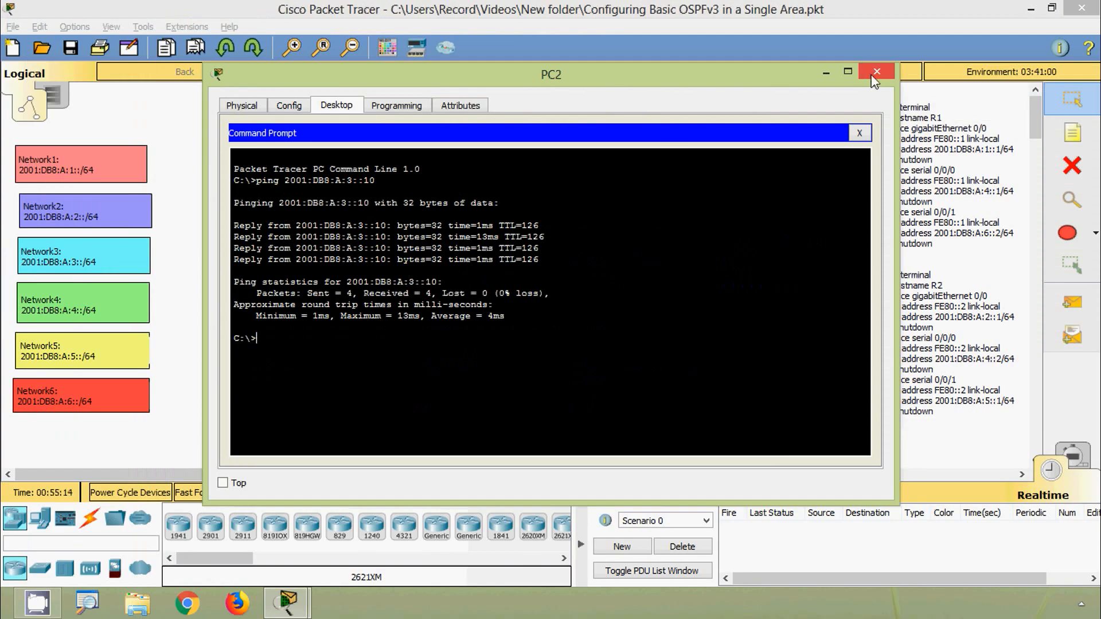
left_click(875, 73)
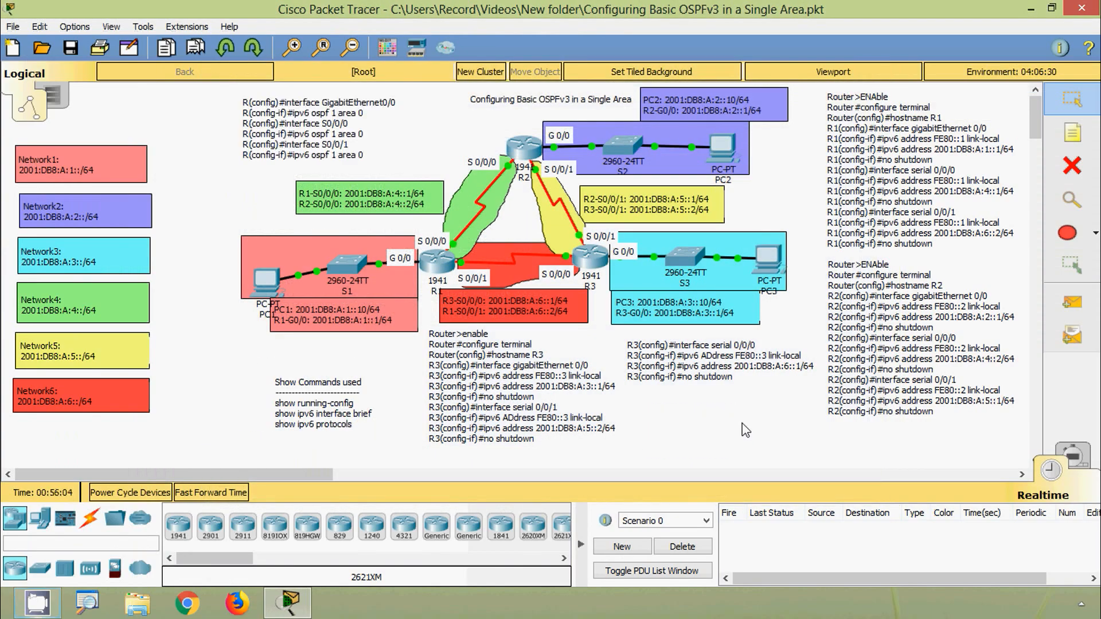